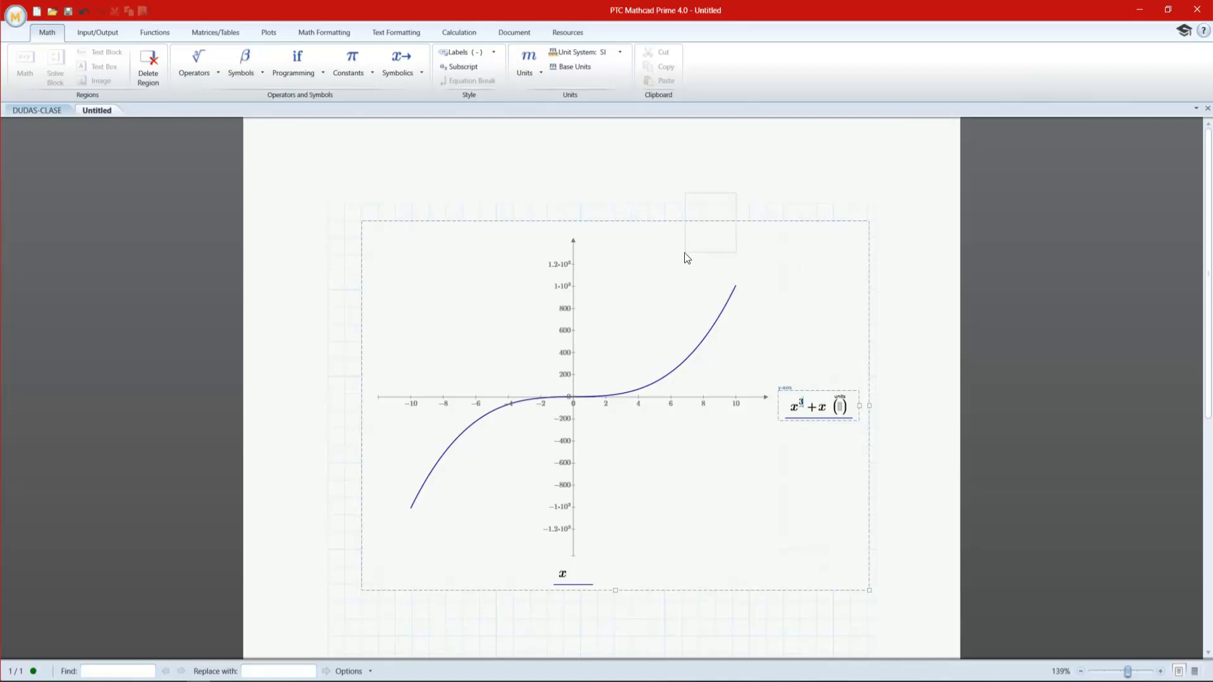
- Remove the existing cubic plot from the worksheet so the page is empty
key("ctrl+x")
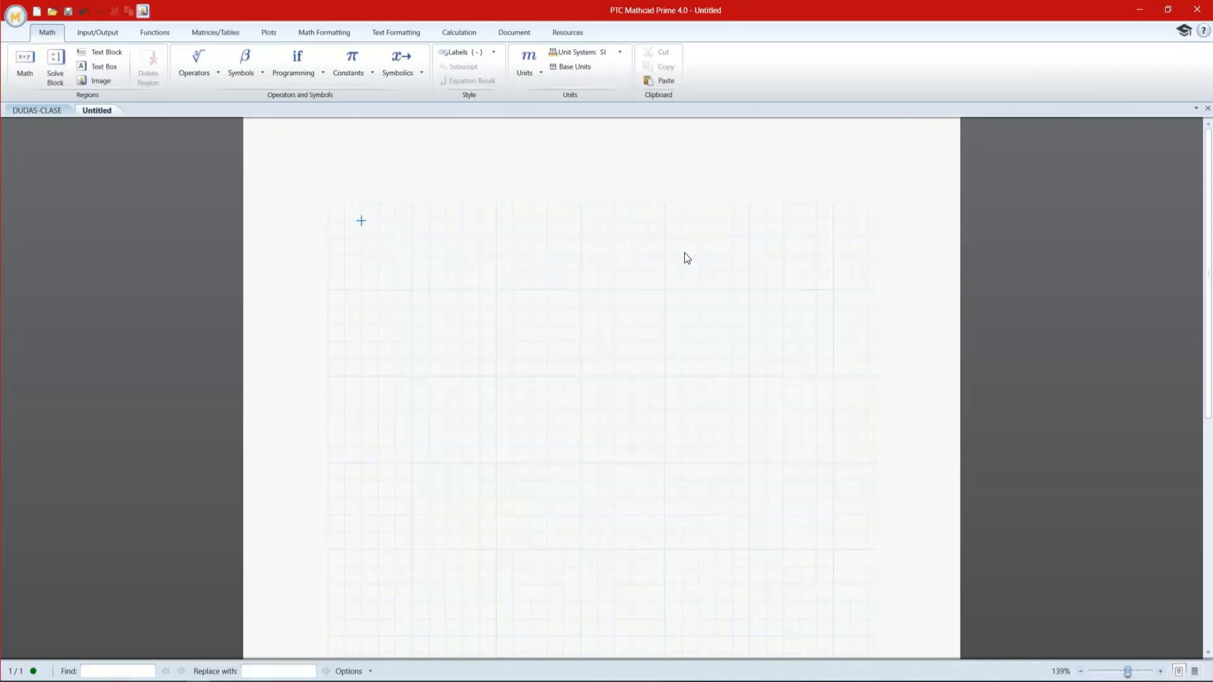
key("alt+Tab")
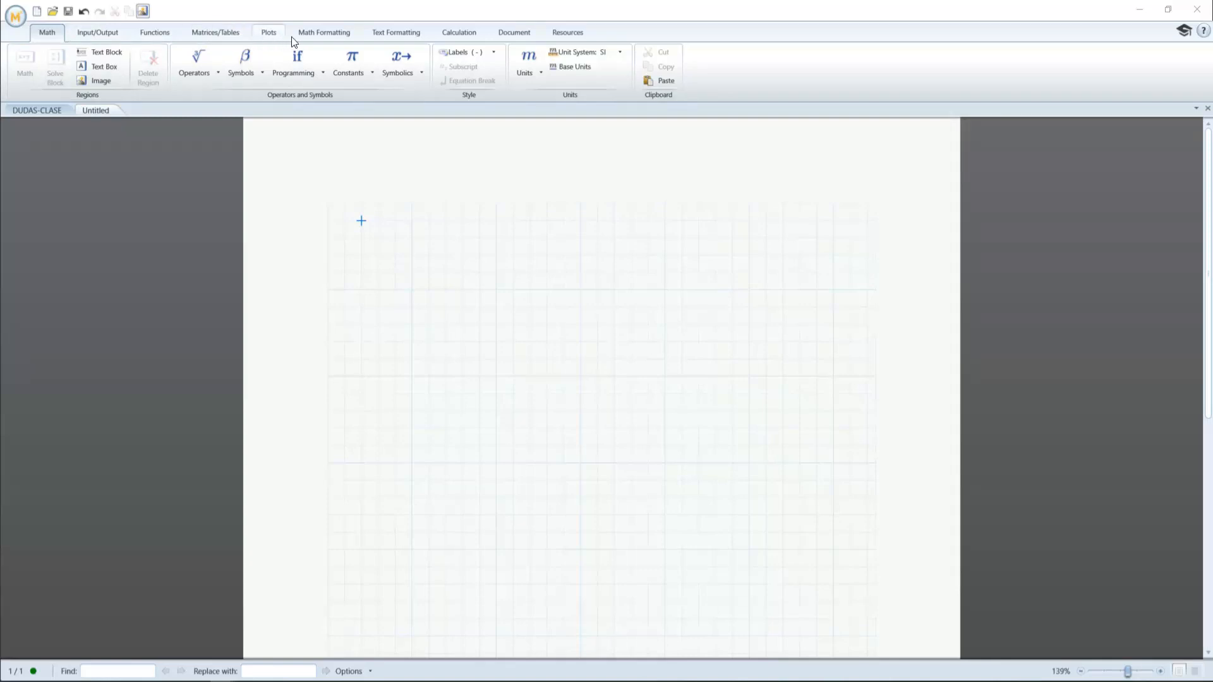
left_click(268, 32)
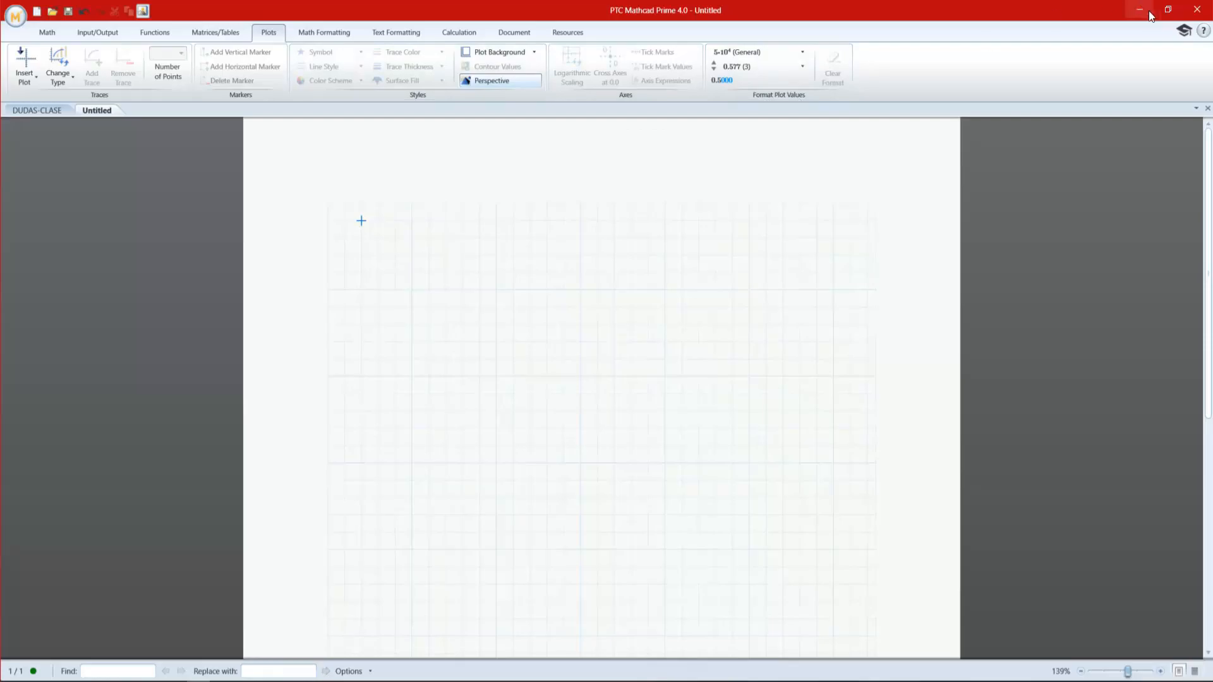
left_click(1167, 10)
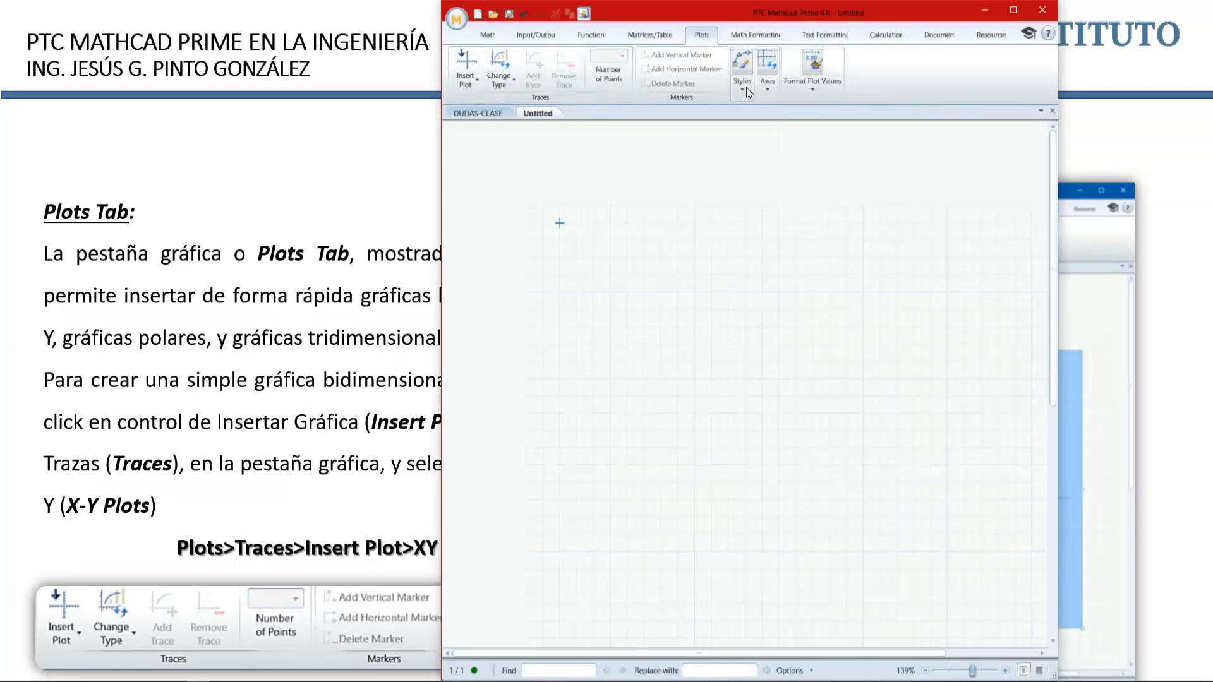
left_click(816, 88)
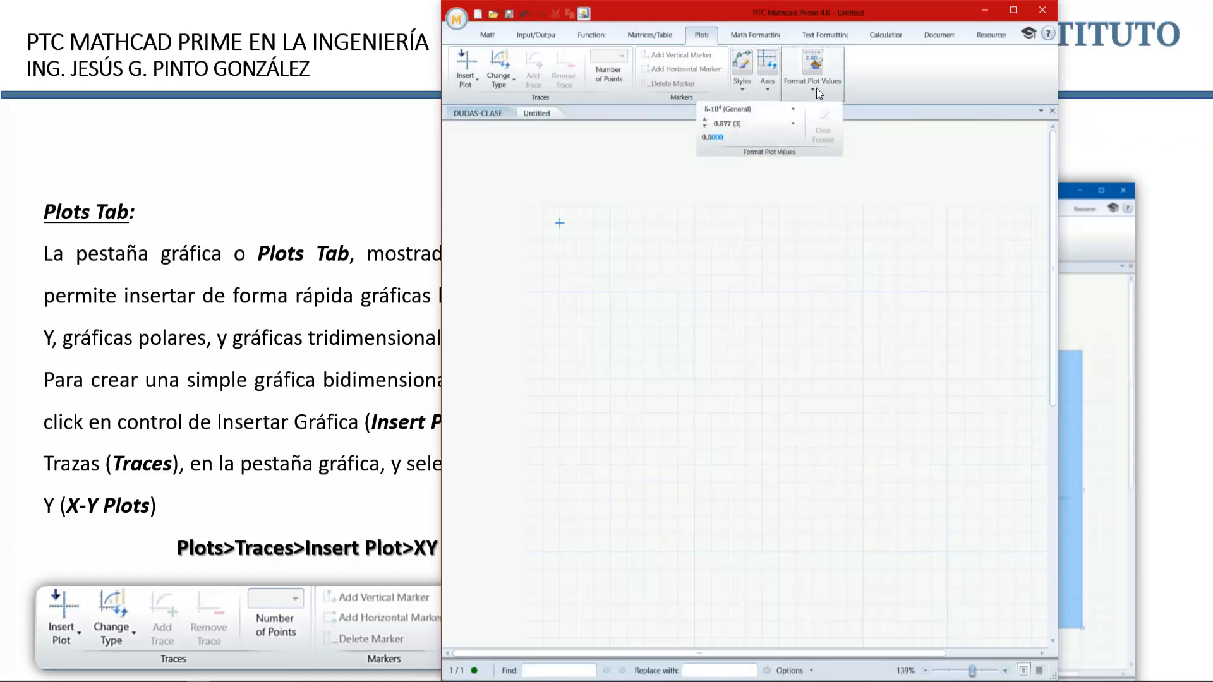
left_click(1014, 10)
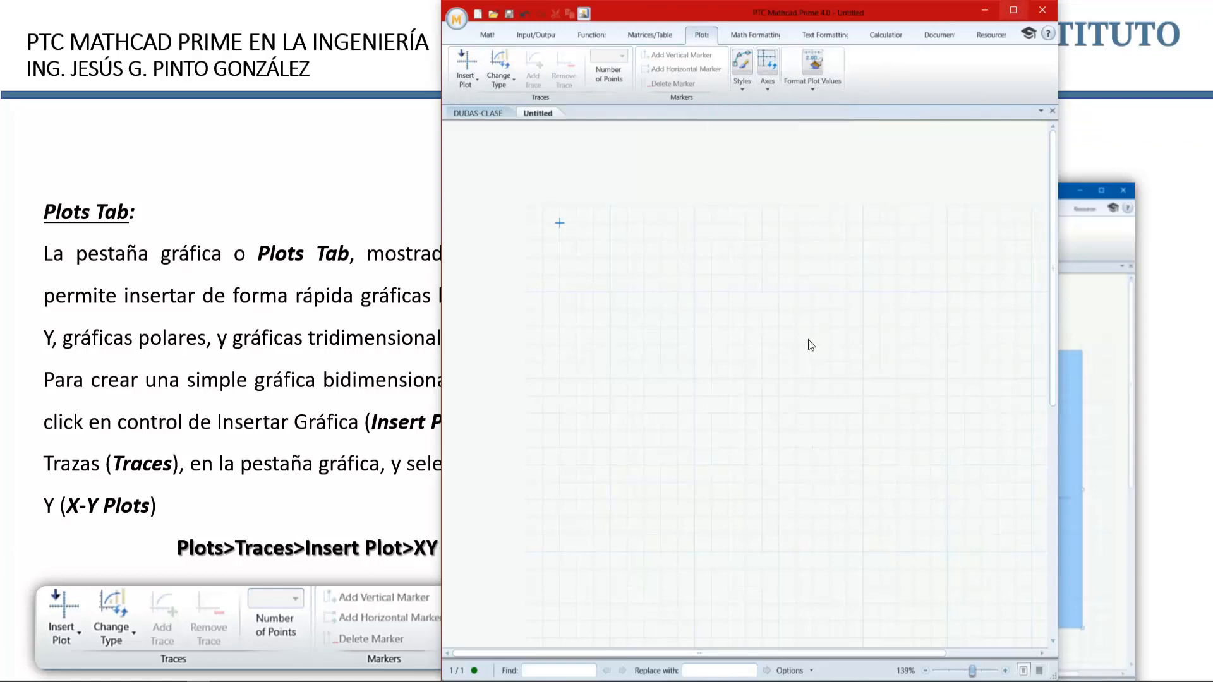
left_click(1013, 9)
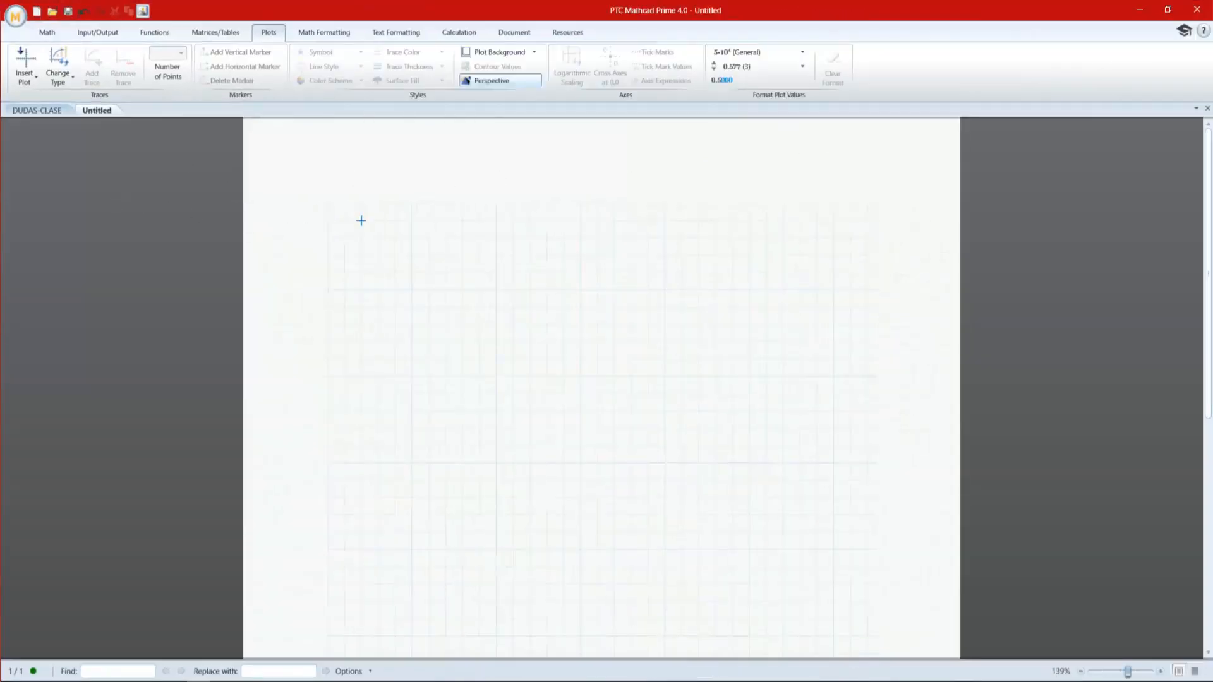
- Insert an empty XY plot near the upper-left corner of the blank worksheet grid
left_click(23, 76)
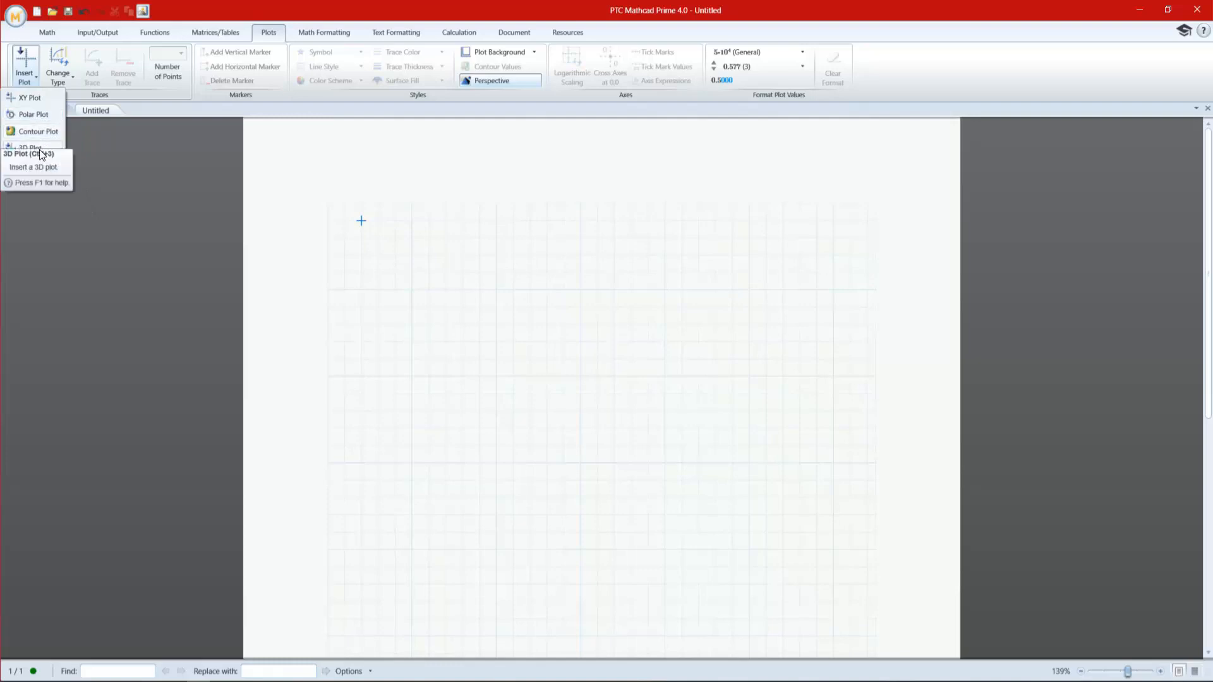
left_click(34, 101)
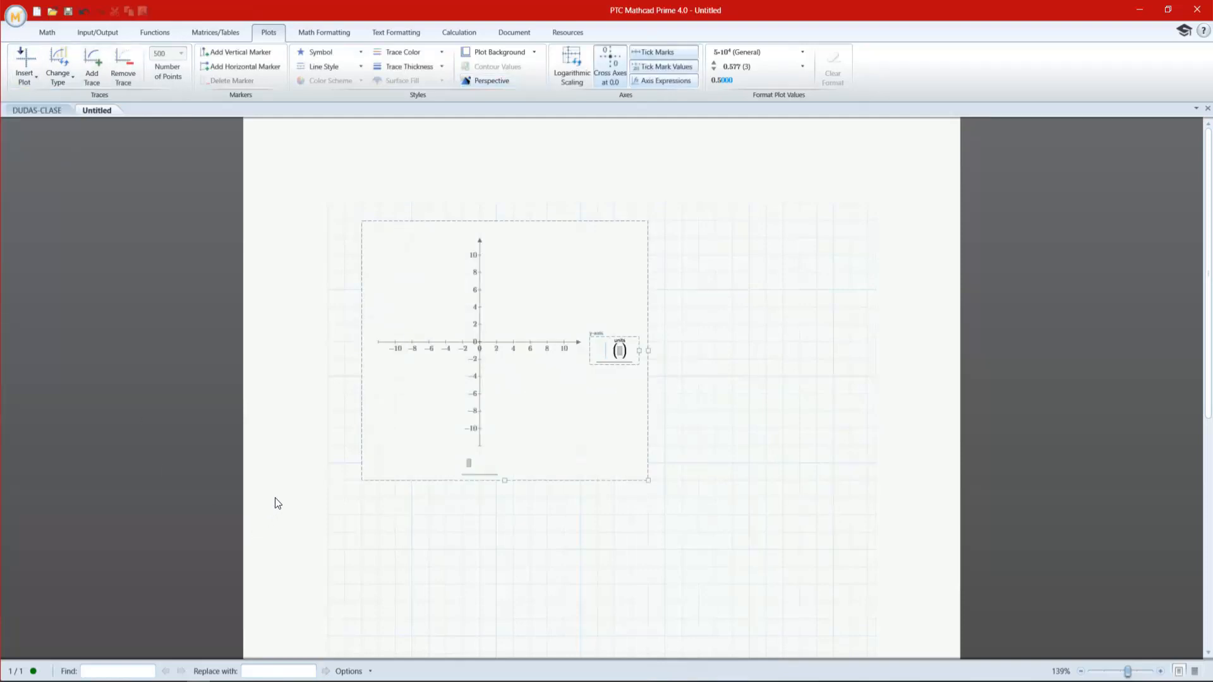
left_click(580, 566)
left_click(380, 530)
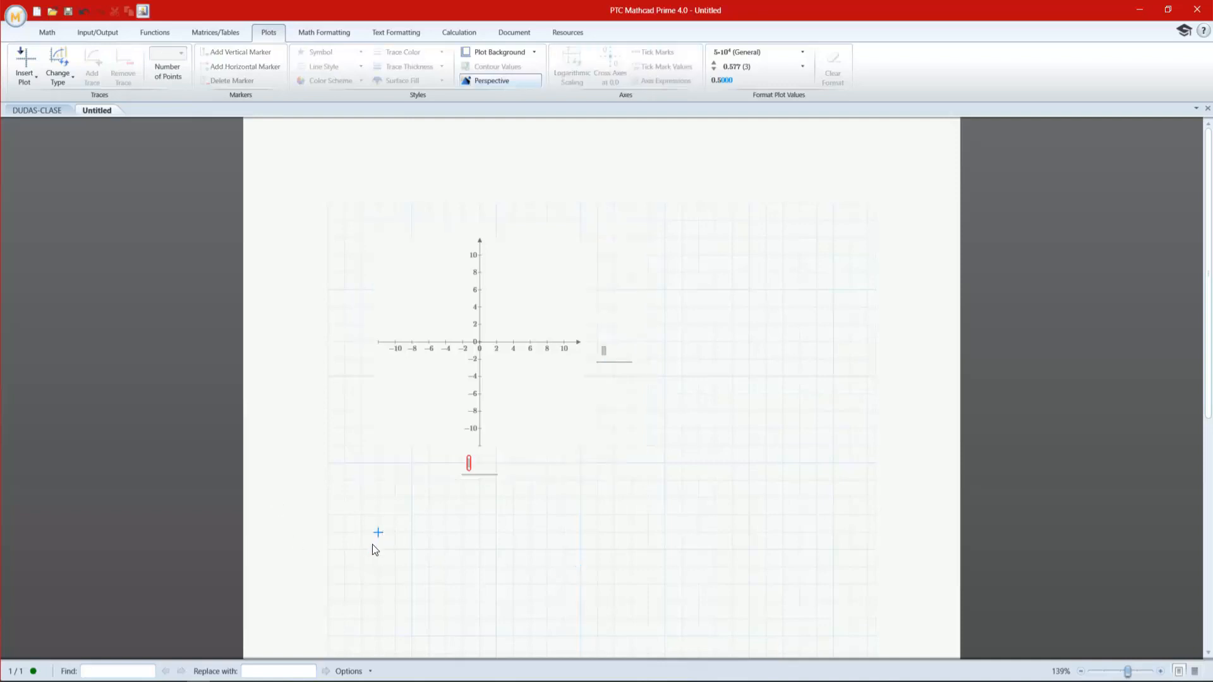
- Insert a second XY plot below the first one and delete it again
left_click(373, 547)
left_click(346, 552)
key("ctrl+2")
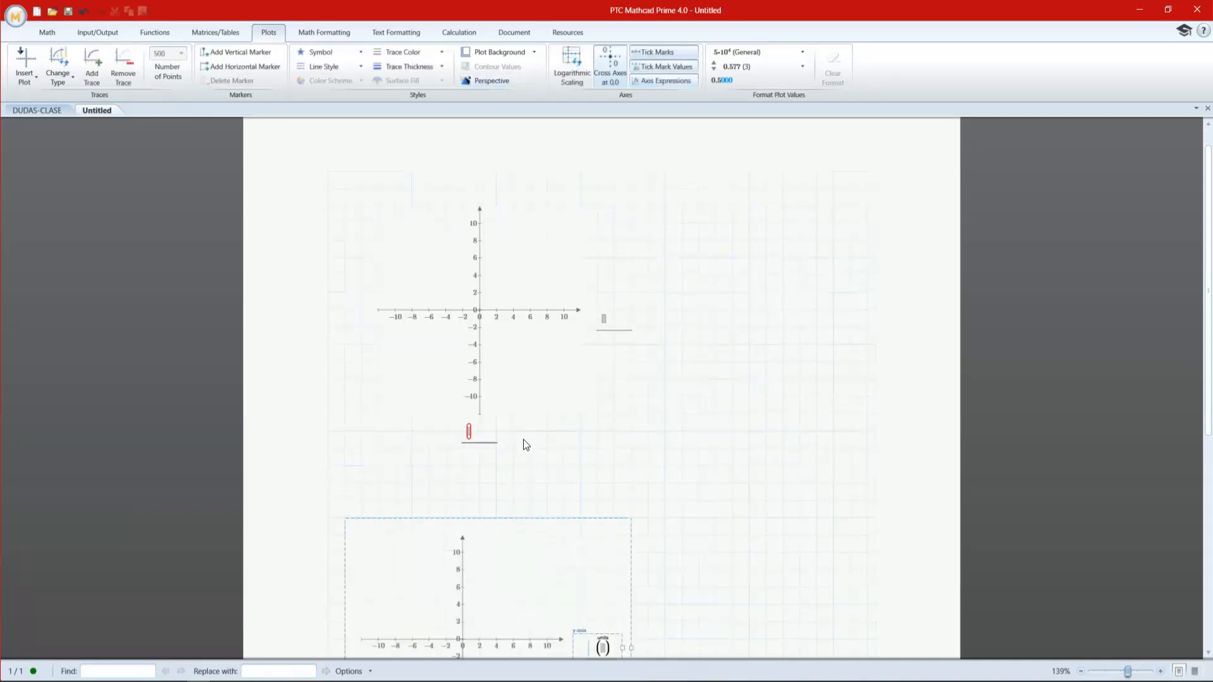
scroll(523, 438, "down", 3)
left_click_drag(711, 559, 609, 452)
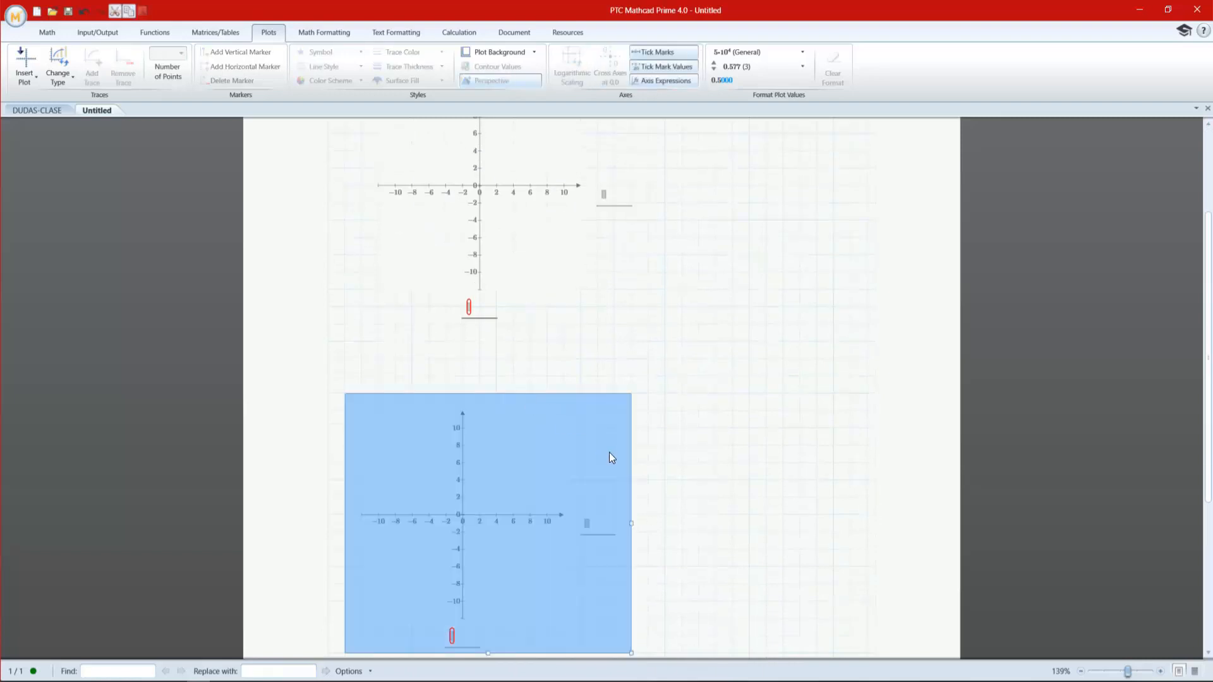
key("Delete")
scroll(25, 76, "up", 1)
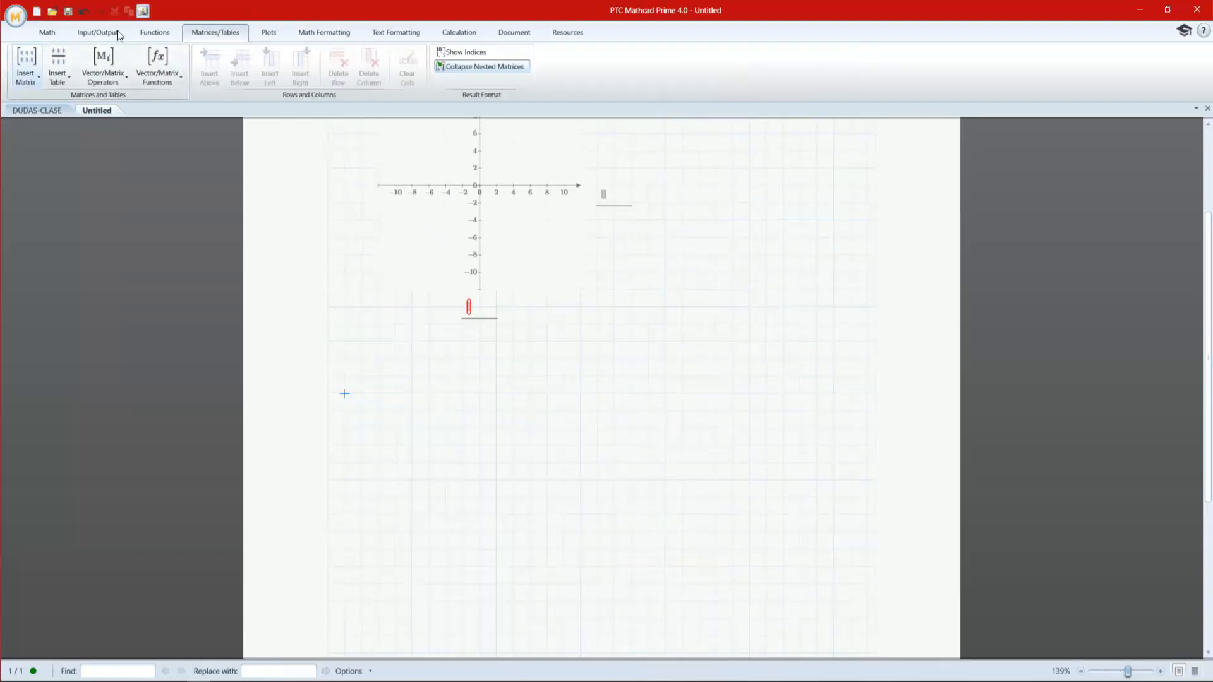
left_click(265, 35)
left_click(25, 81)
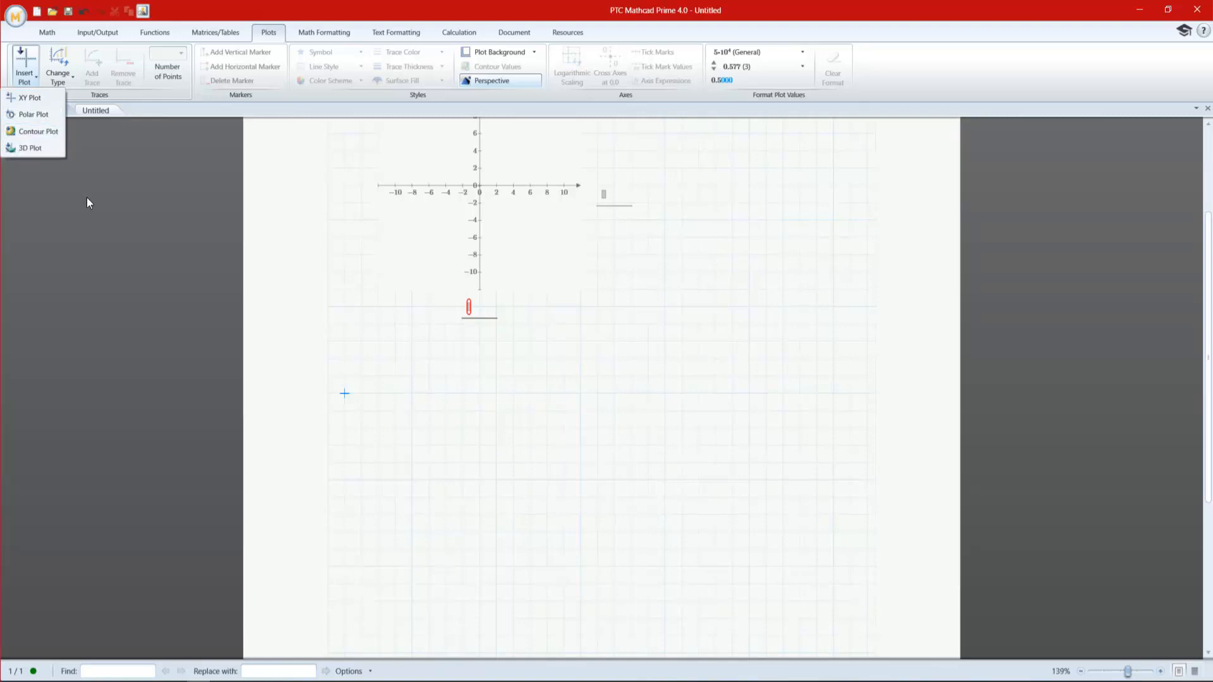
left_click(605, 395)
scroll(581, 366, "up", 3)
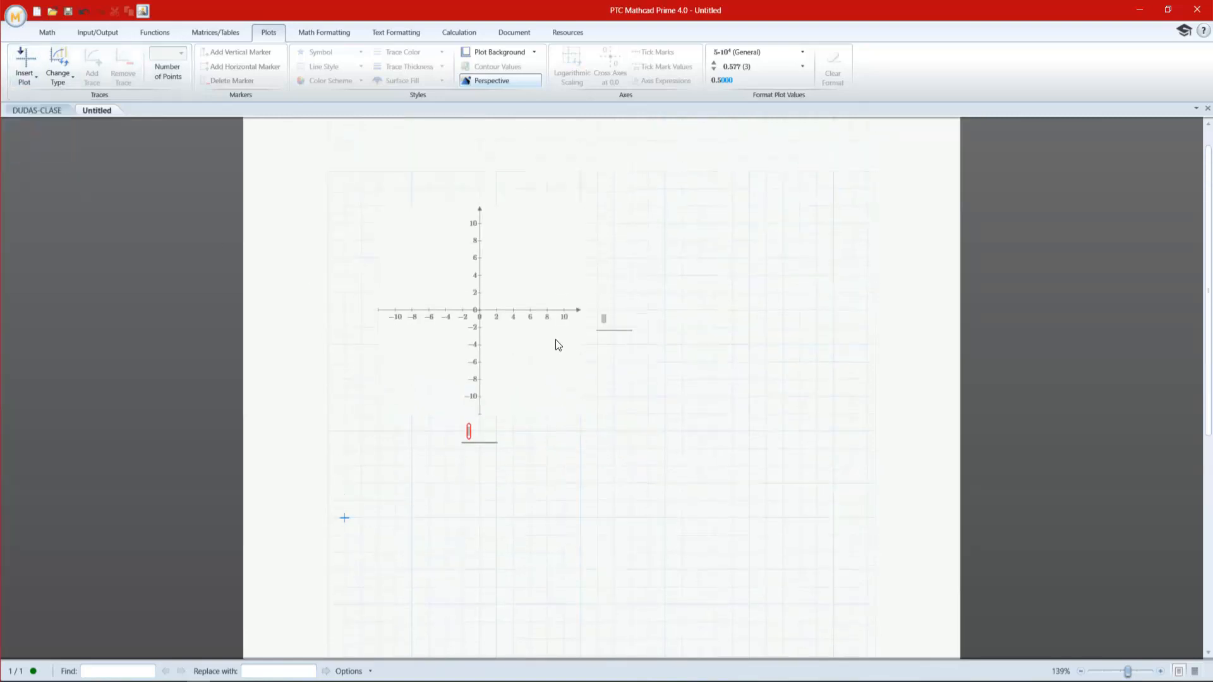
- Move the empty XY plot to the grid's upper-left corner and enlarge it to about 28 by 19 grid squares
left_click(604, 320)
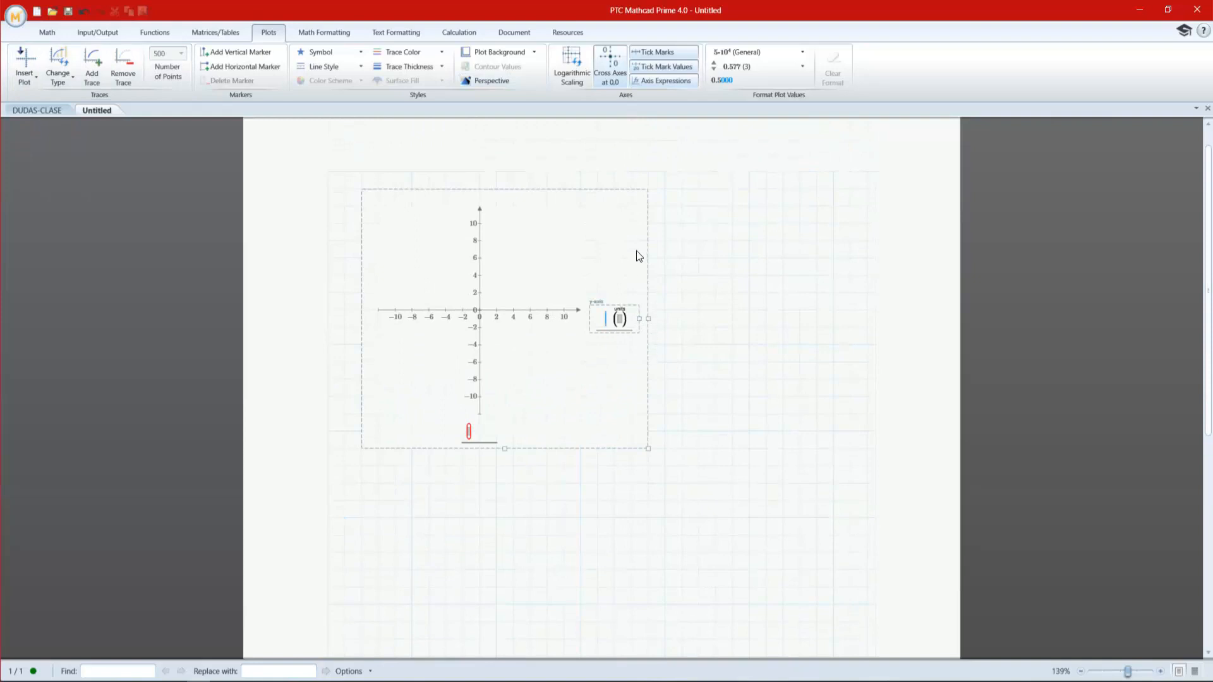
left_click_drag(618, 223, 619, 232)
left_click_drag(617, 309, 847, 309)
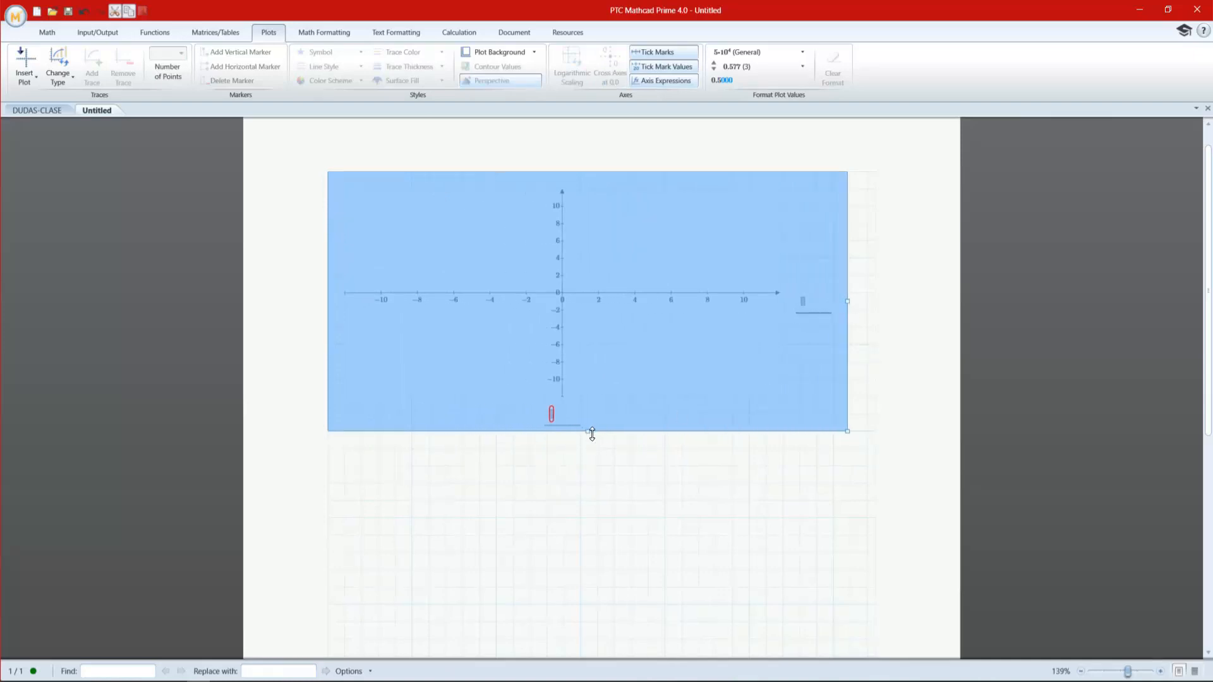
left_click_drag(589, 432, 591, 581)
left_click_drag(849, 372, 793, 478)
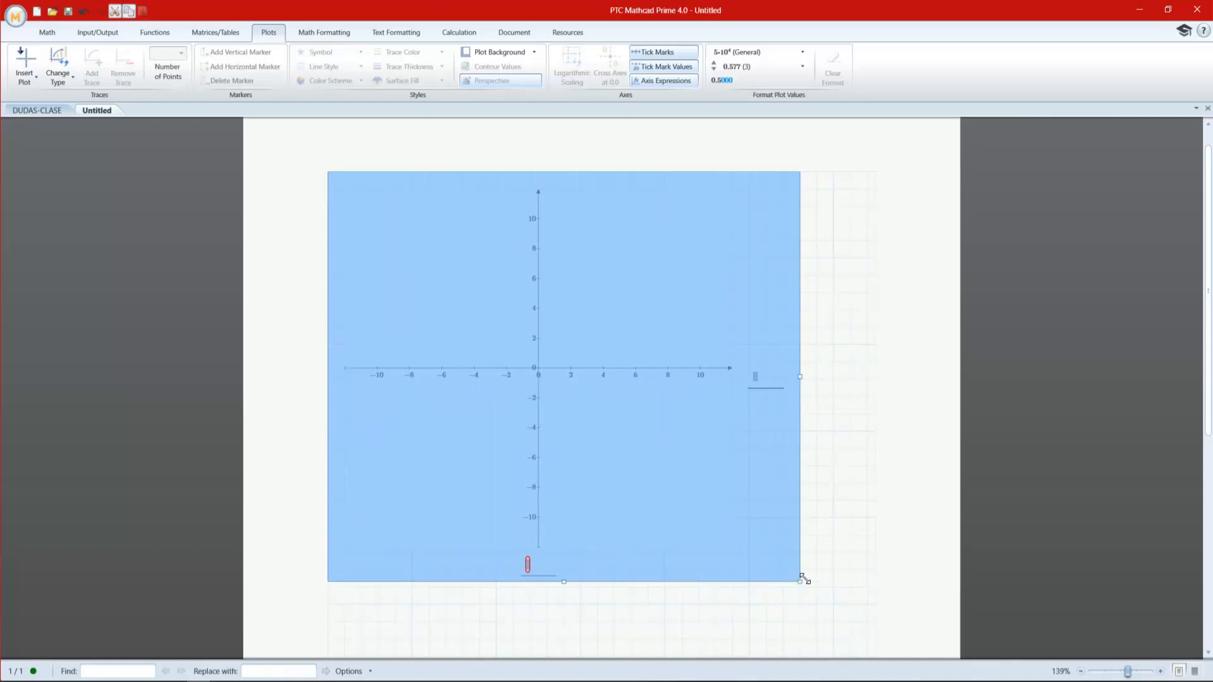
left_click_drag(802, 586, 801, 480)
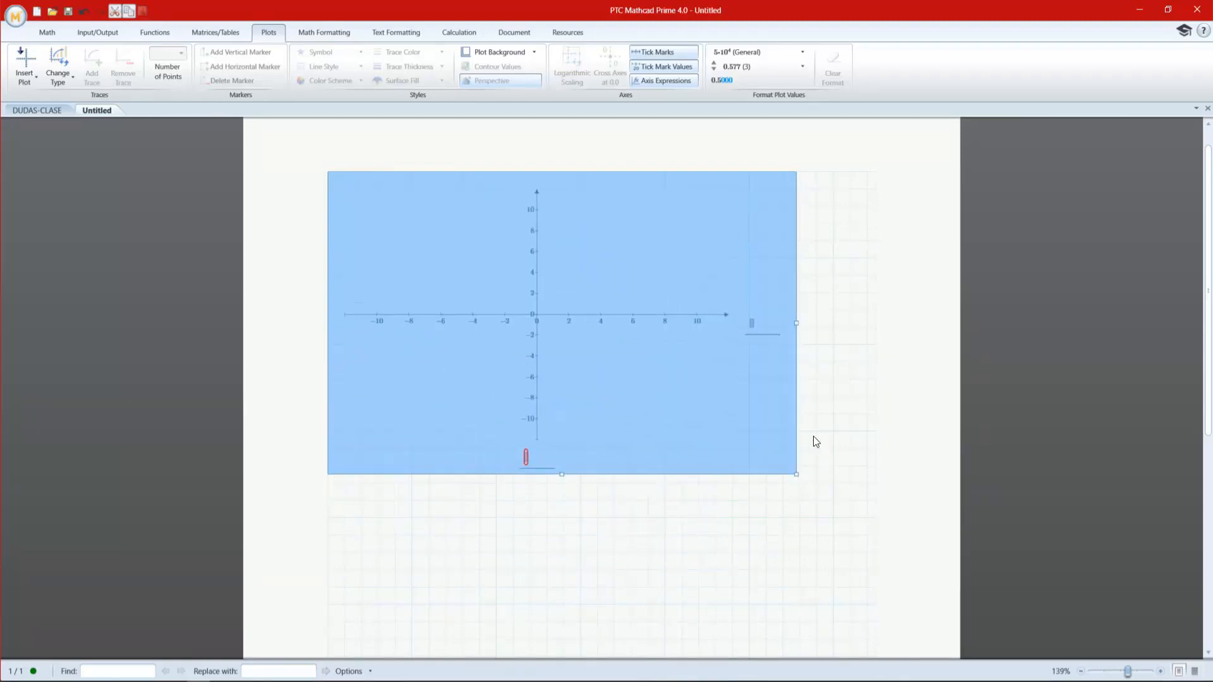
left_click_drag(561, 475, 552, 512)
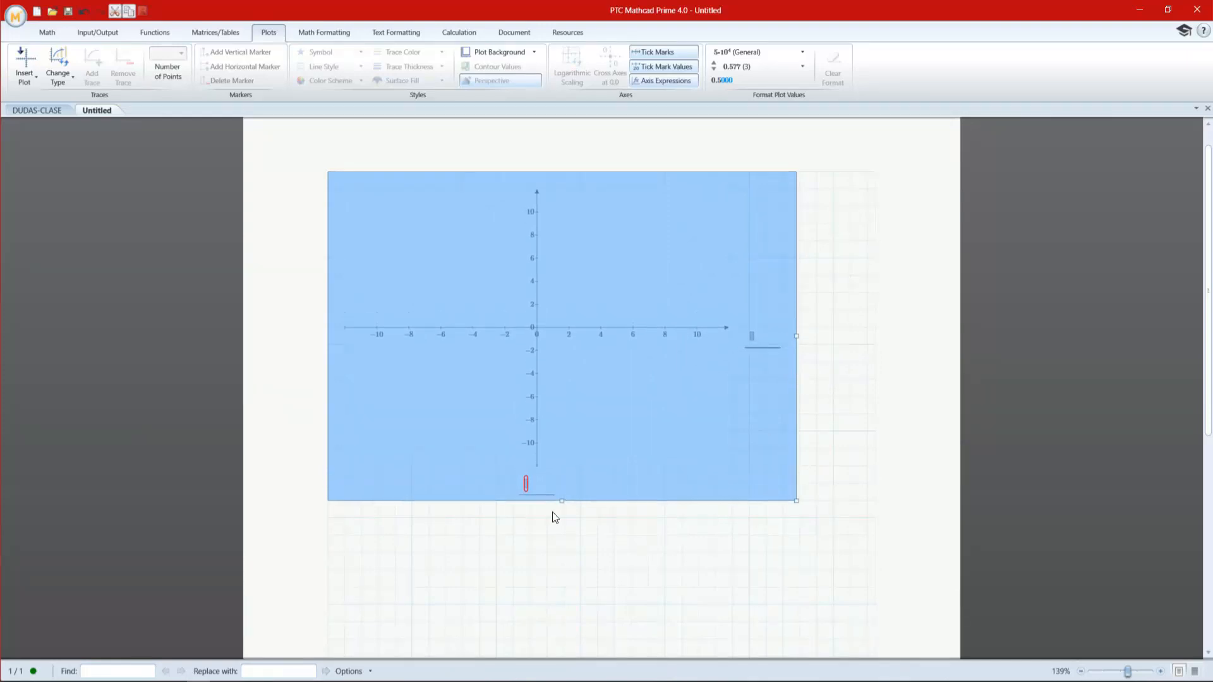
left_click(513, 535)
left_click(527, 488)
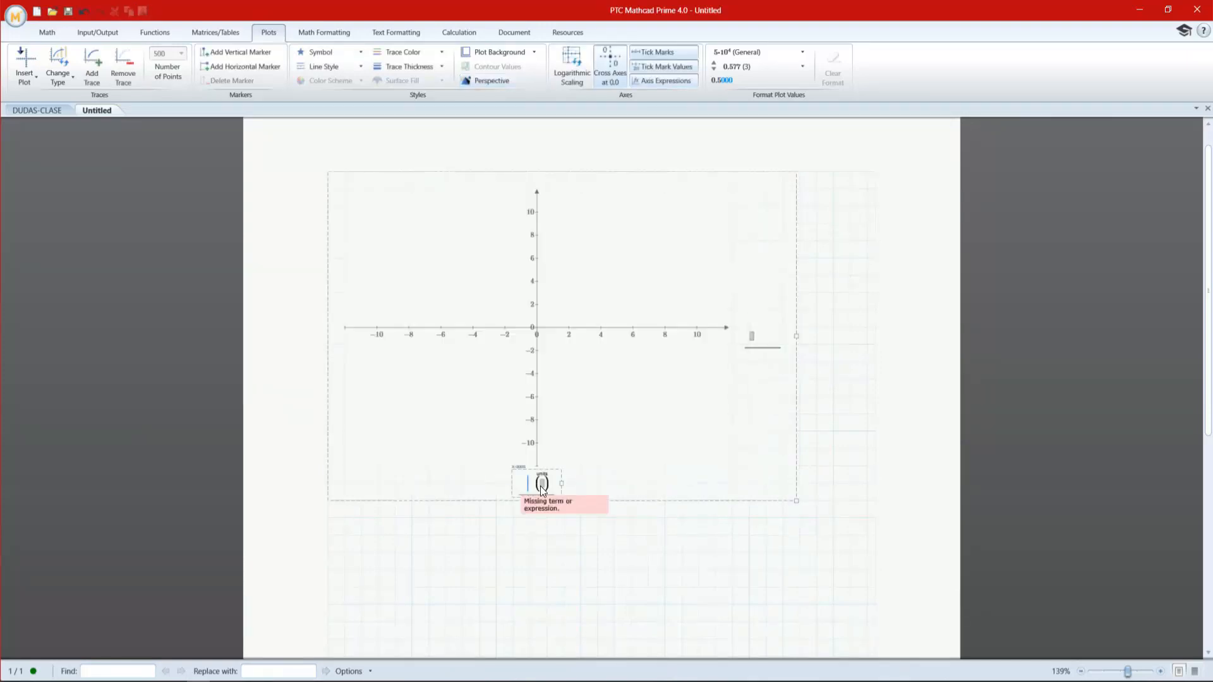
left_click(564, 552)
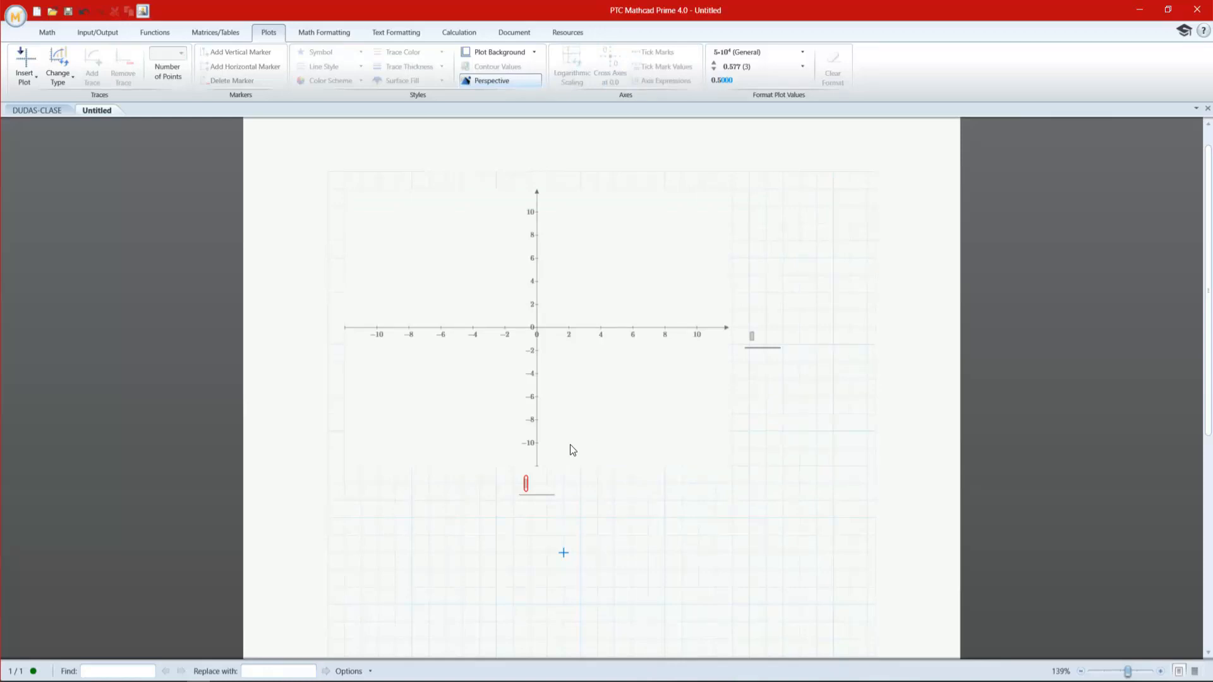
left_click(525, 489)
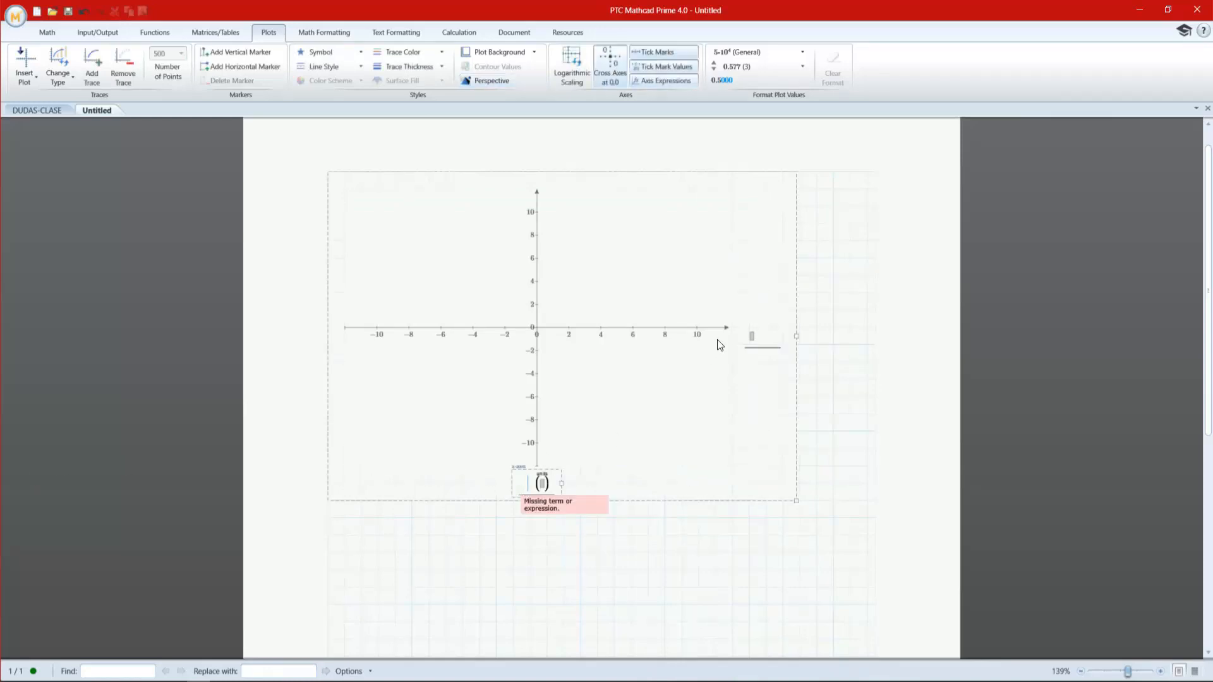
left_click(751, 336)
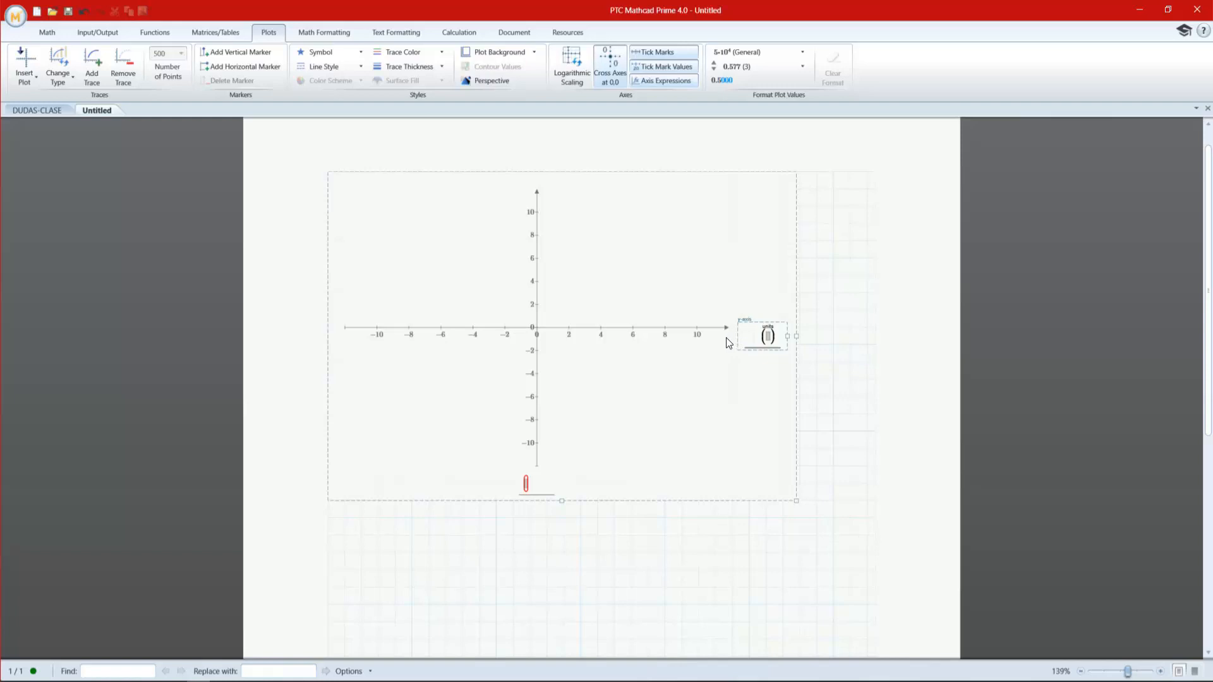
left_click(770, 337)
left_click(754, 335)
- Enter x as the expression on both the x-axis and the y-axis to plot a straight line
left_click(527, 483)
type("x")
left_click(752, 338)
type("x")
left_click(681, 570)
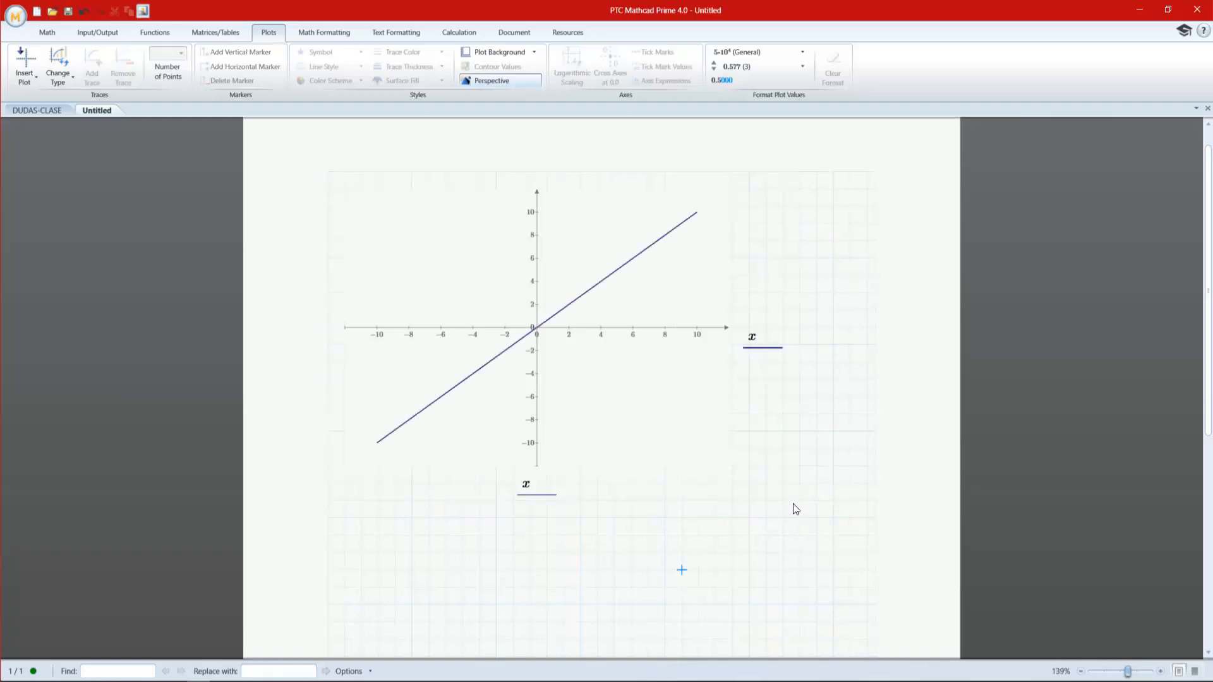
- Extend the plot's y-axis expression to x+1 and update the graph
left_click(756, 335)
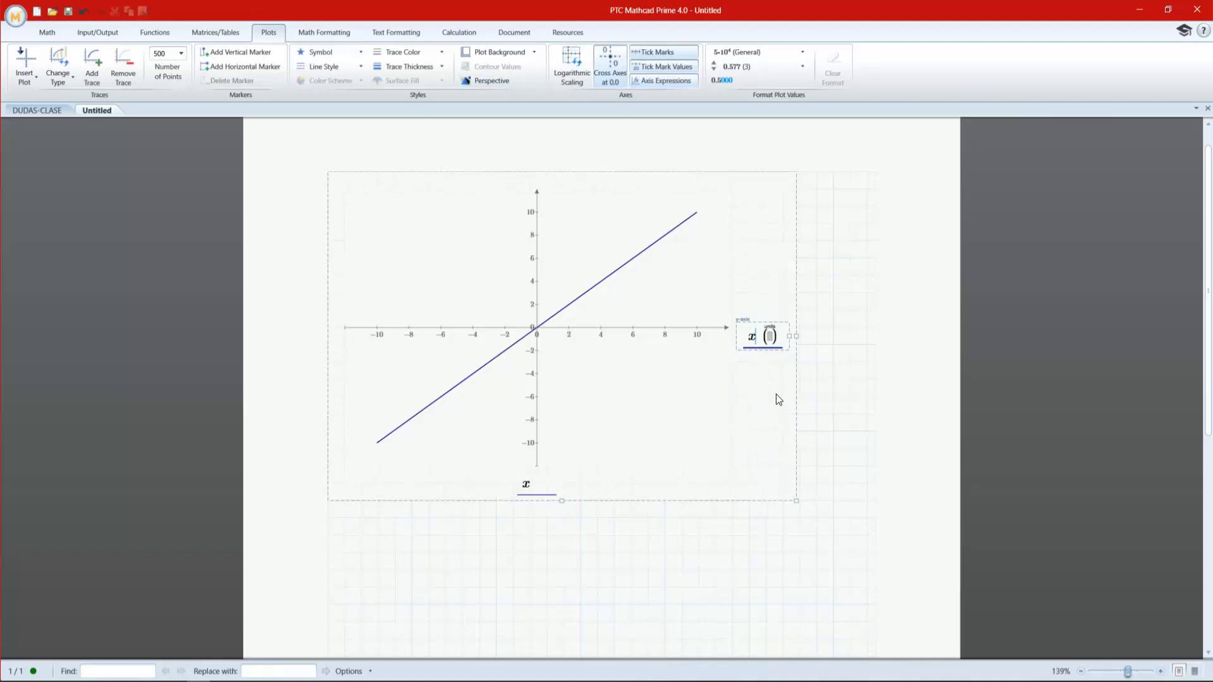
type("+1")
left_click(681, 554)
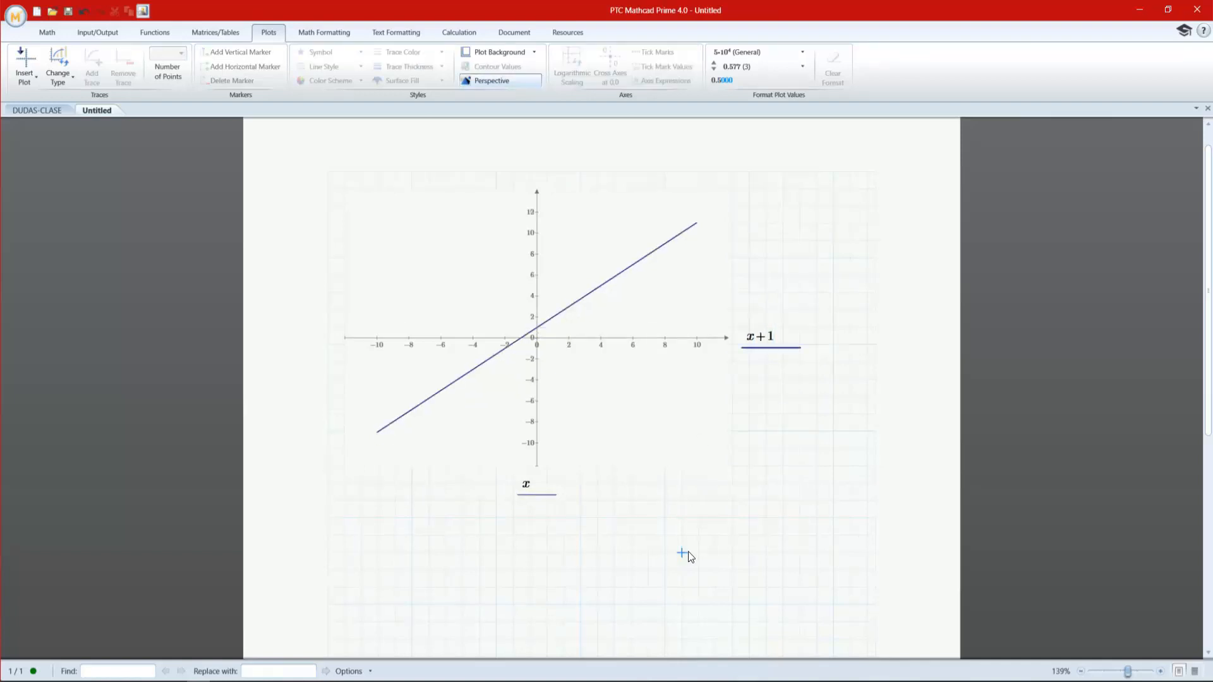
- Replace the y-axis expression with x squared, using the exponentiation operator, to plot a parabola
left_click(773, 340)
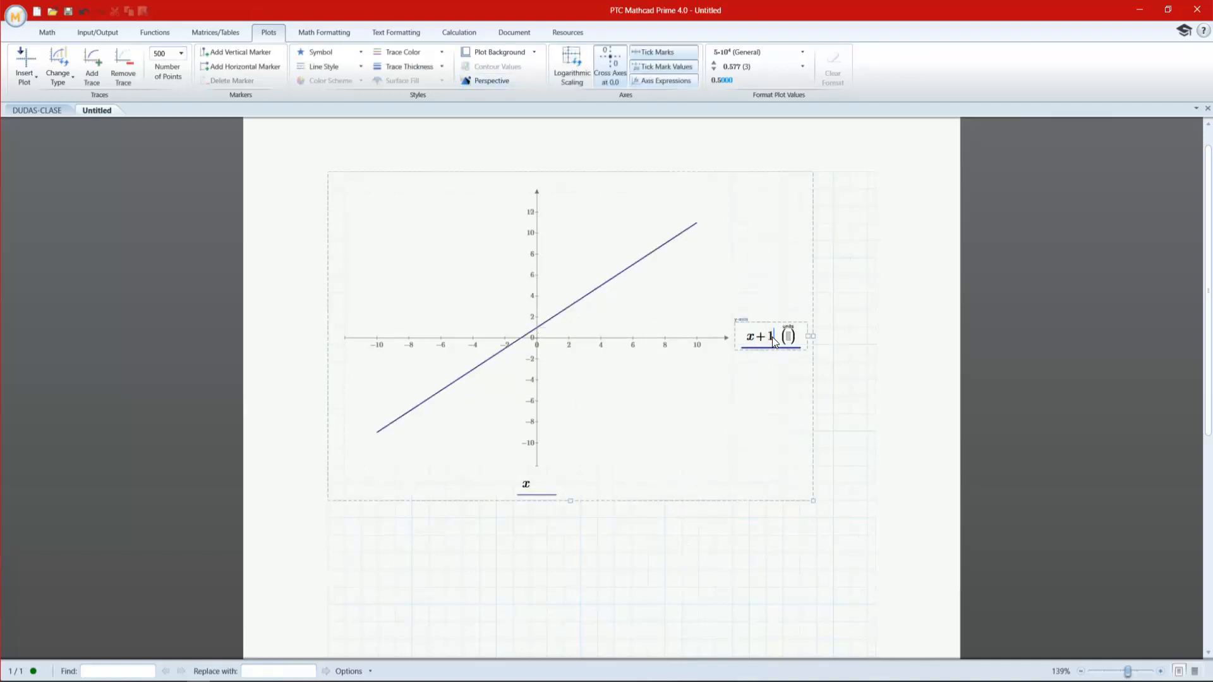
key("BackSpace")
key("BackSpace")
key("BackSpace")
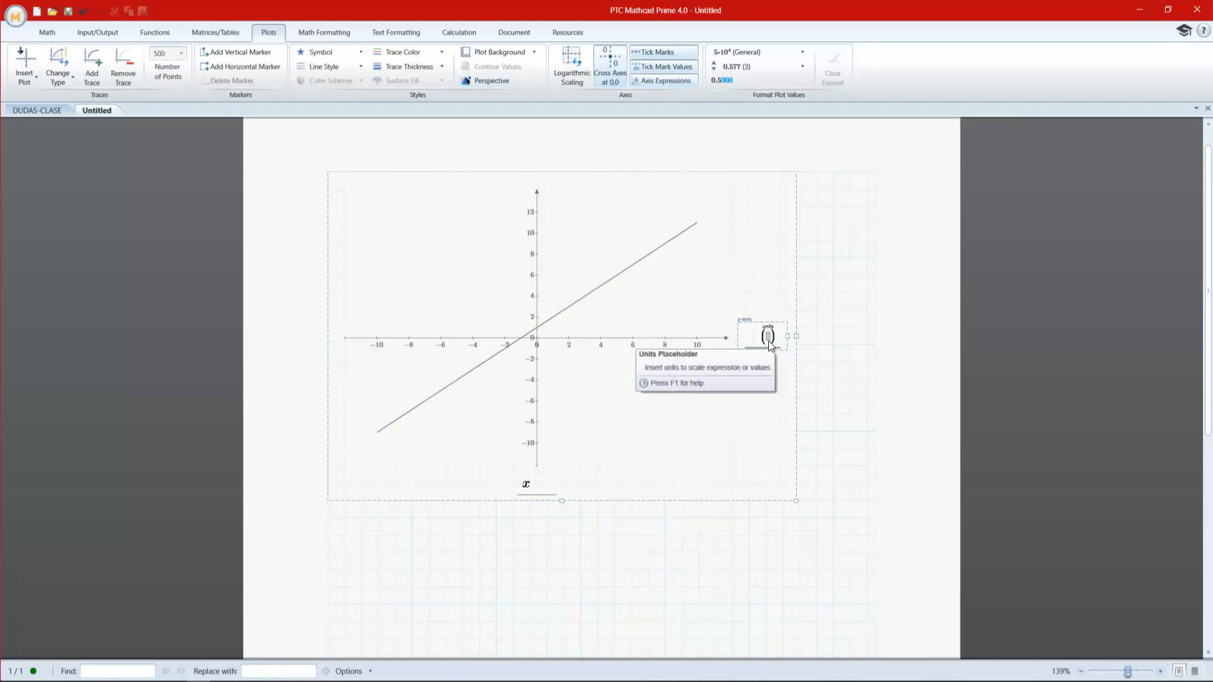
type("x")
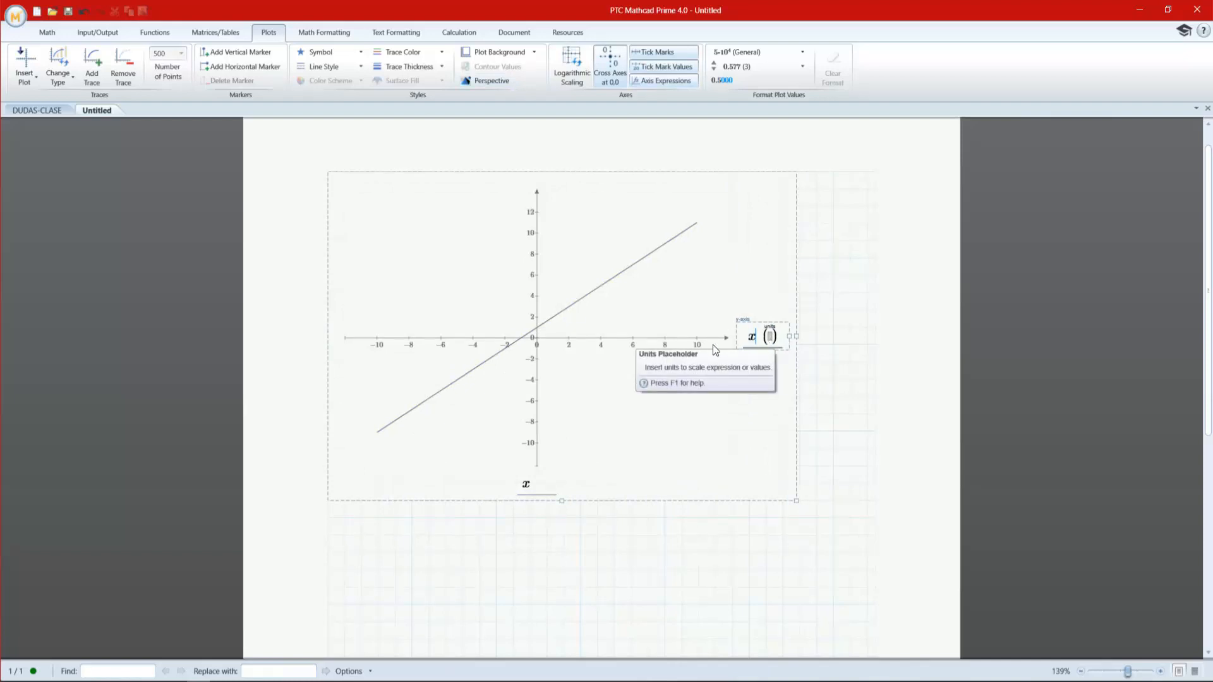
left_click(45, 33)
left_click(192, 76)
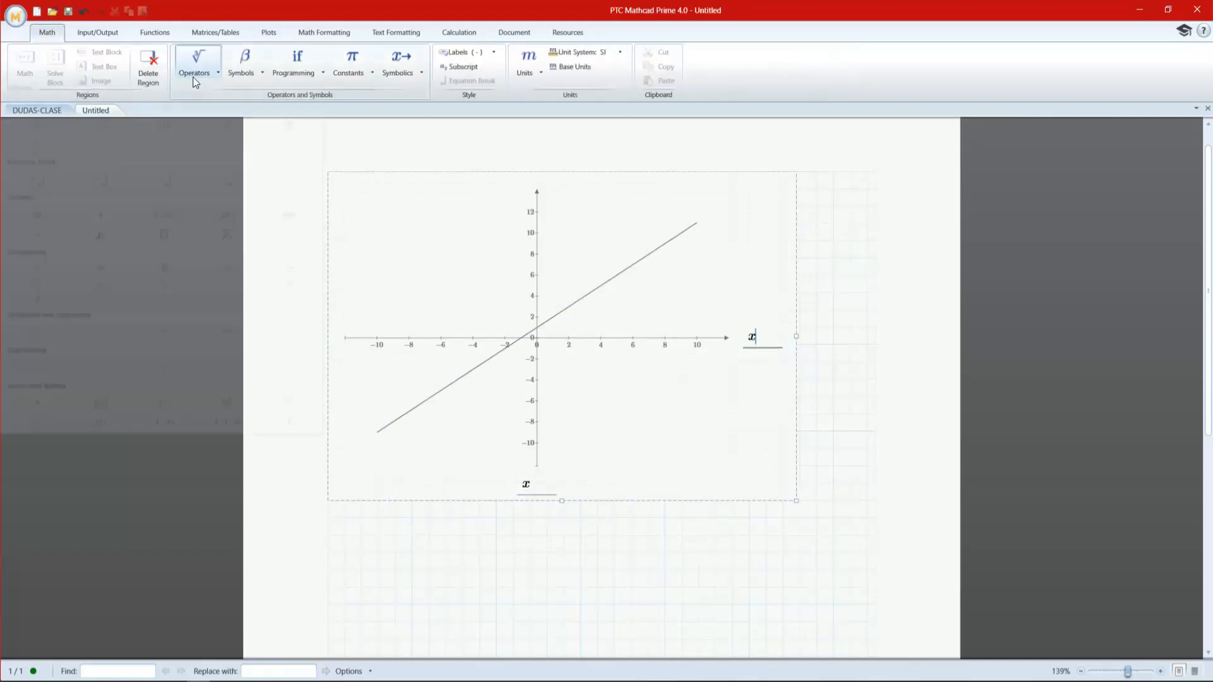
left_click(38, 124)
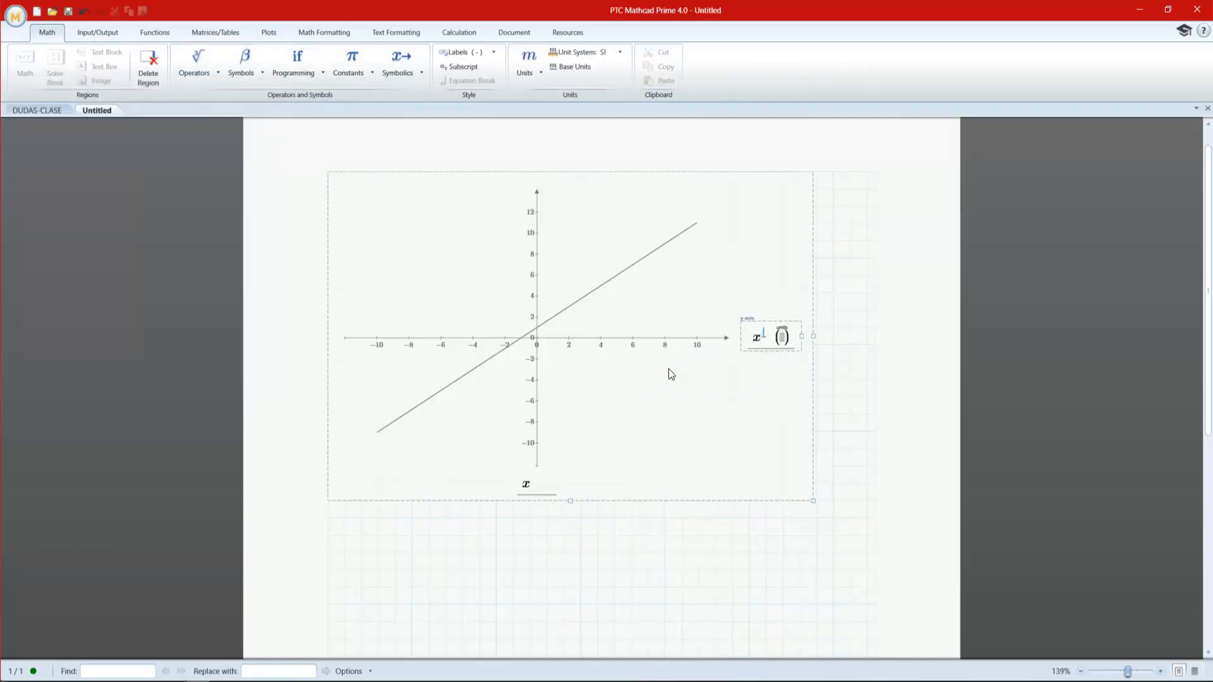
type("2")
left_click(756, 556)
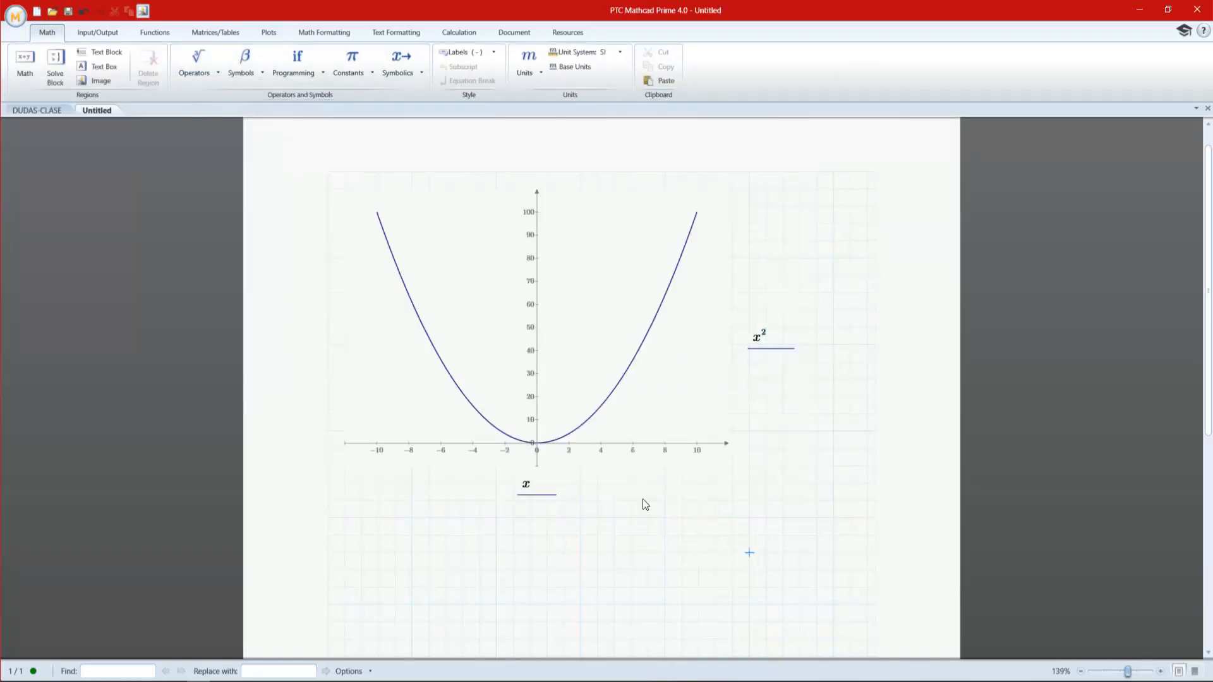
- Put a minus sign before the y-axis expression so the graph plots −x²
left_click(767, 339)
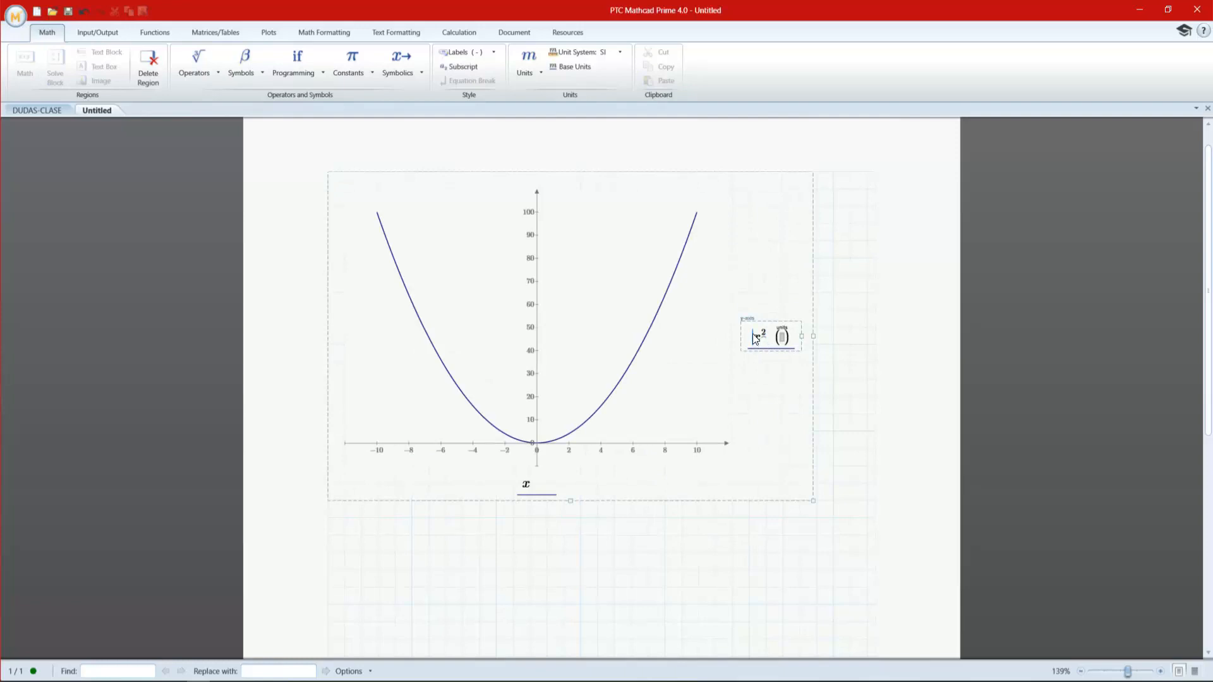
type("-")
left_click(815, 569)
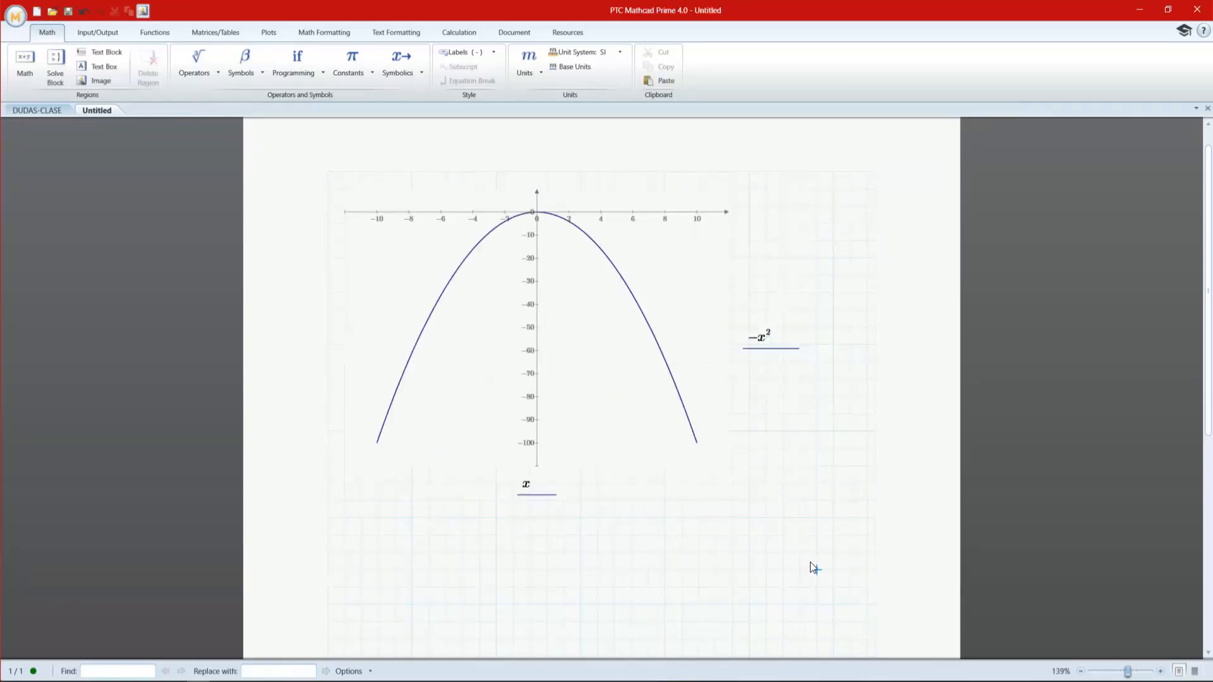
- Try plotting against −x on the x-axis, and restore the axis expression to x
left_click(751, 346)
left_click(519, 485)
type("-")
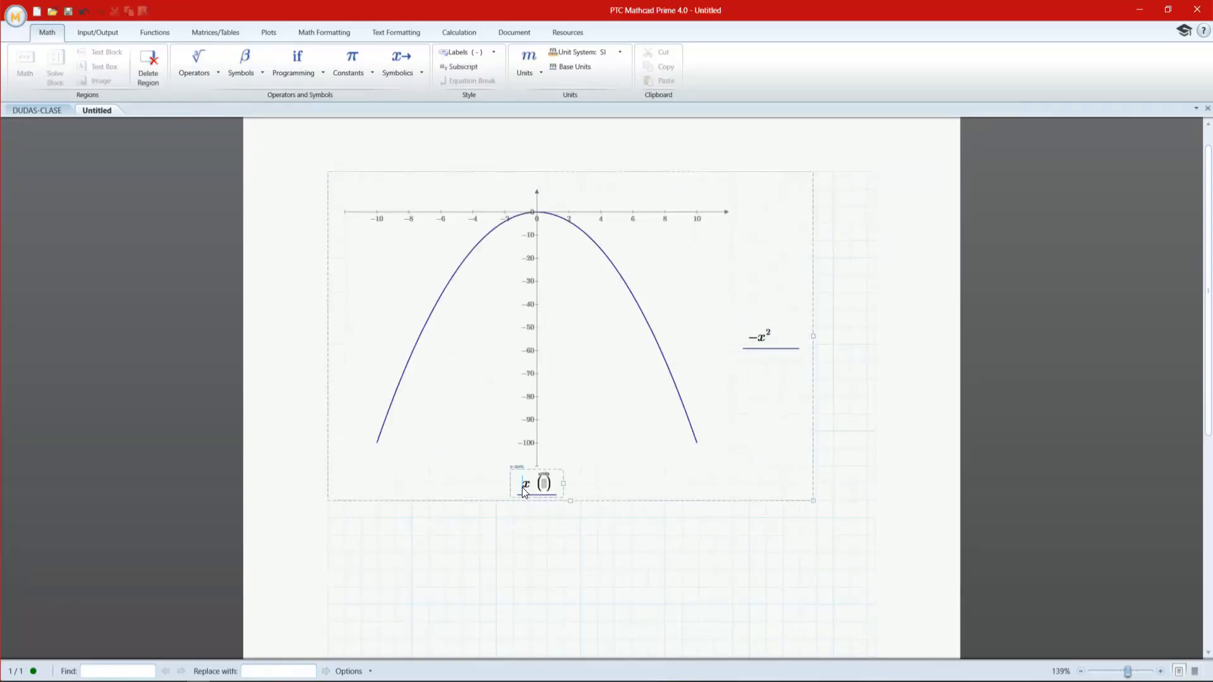
left_click(577, 624)
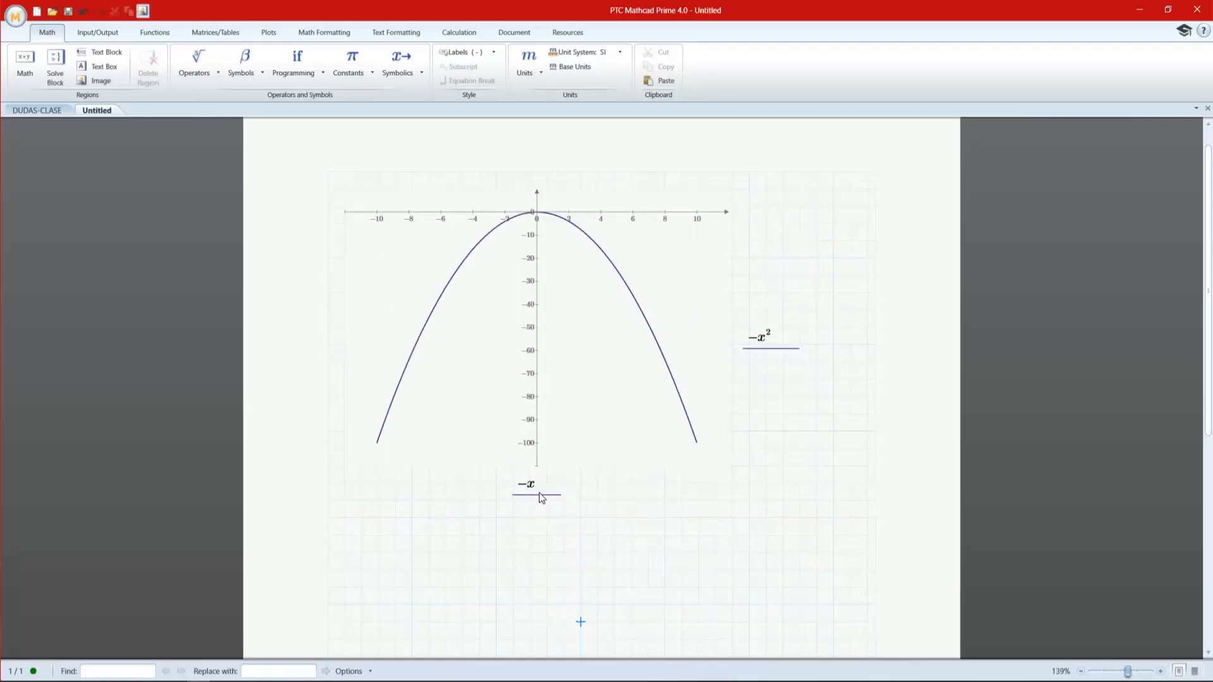
left_click(529, 486)
key("BackSpace")
left_click(564, 570)
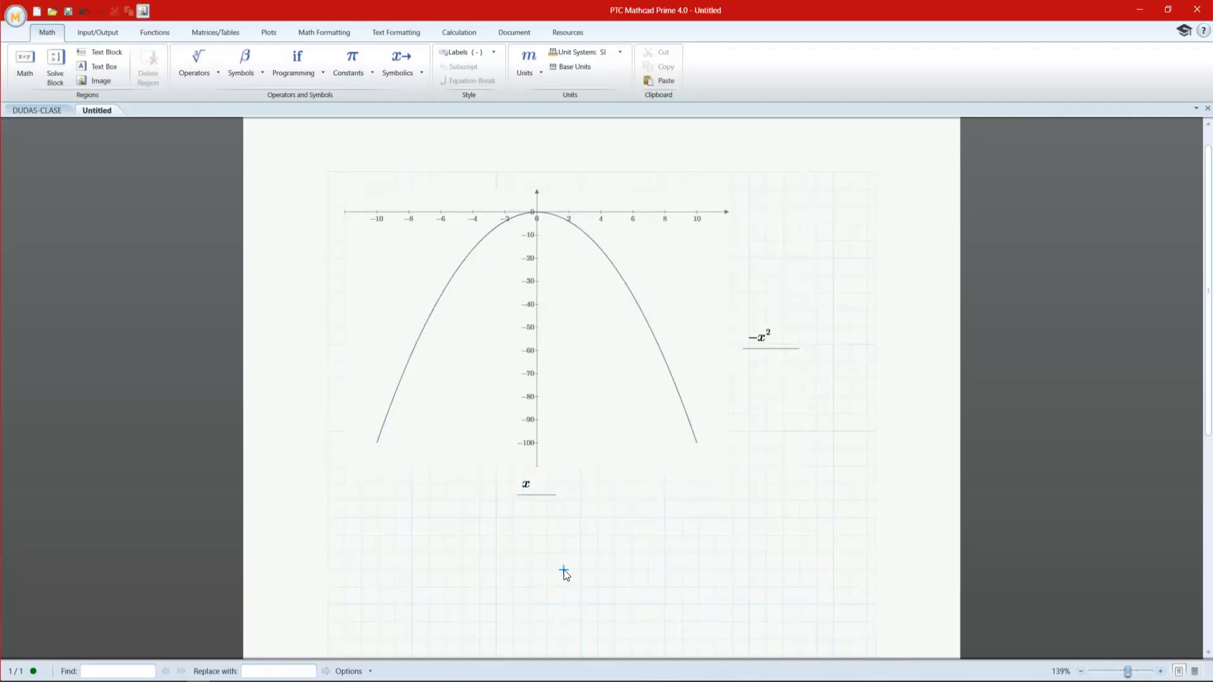
- Change the exponent of the y-axis expression to 3 and remove its minus sign to plot x³
left_click(762, 340)
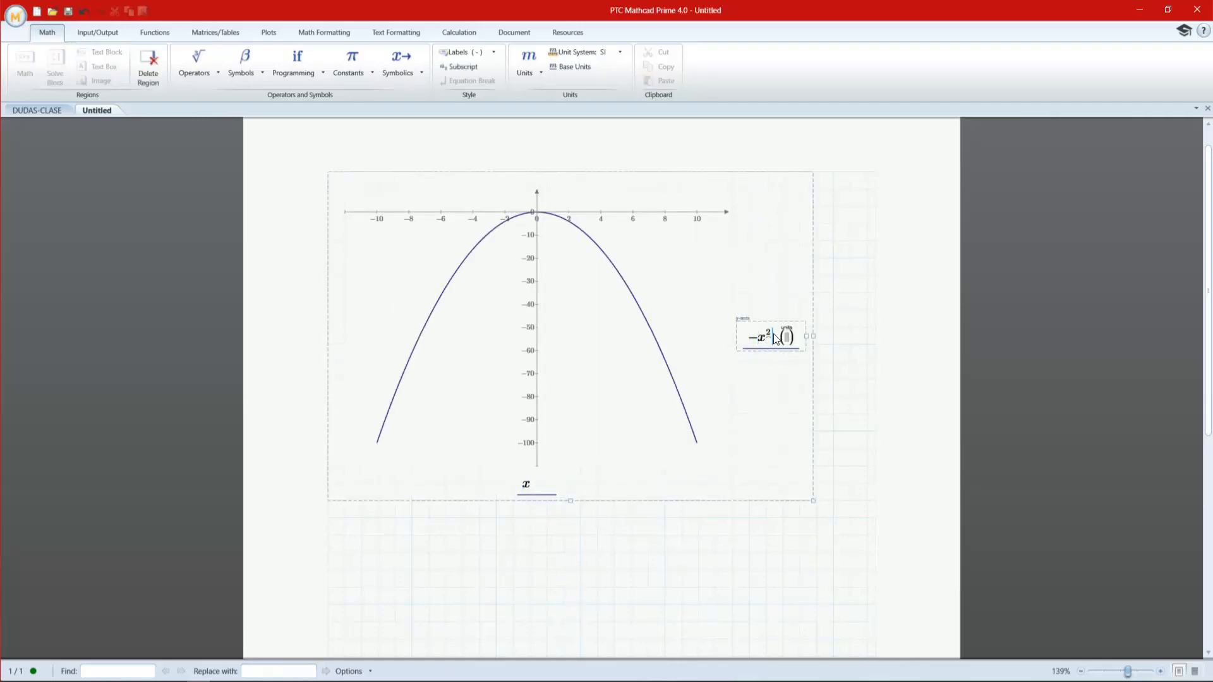
key("BackSpace")
type("3")
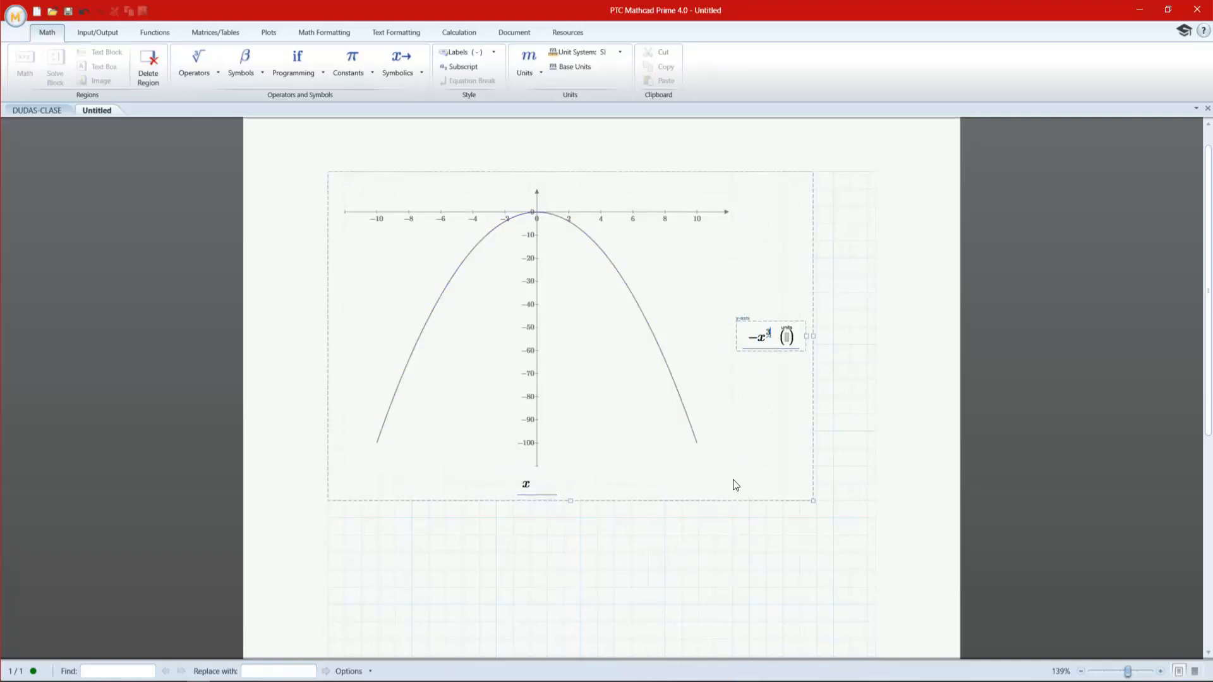
left_click(725, 571)
left_click(754, 339)
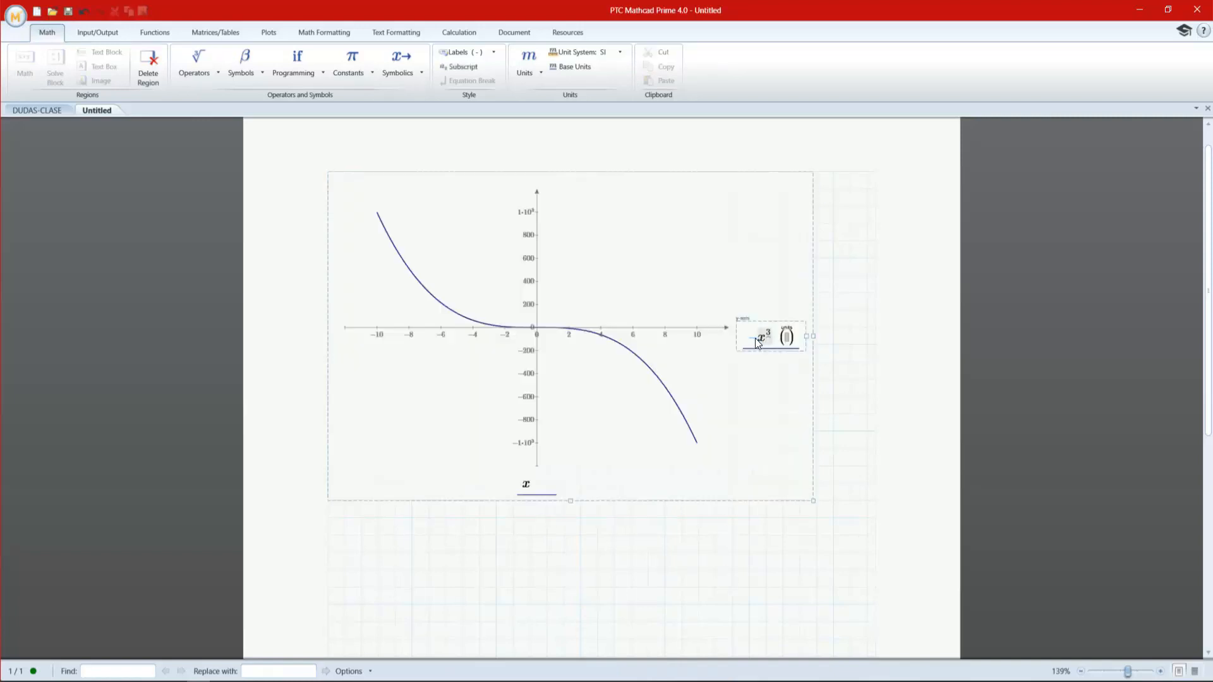
type("+")
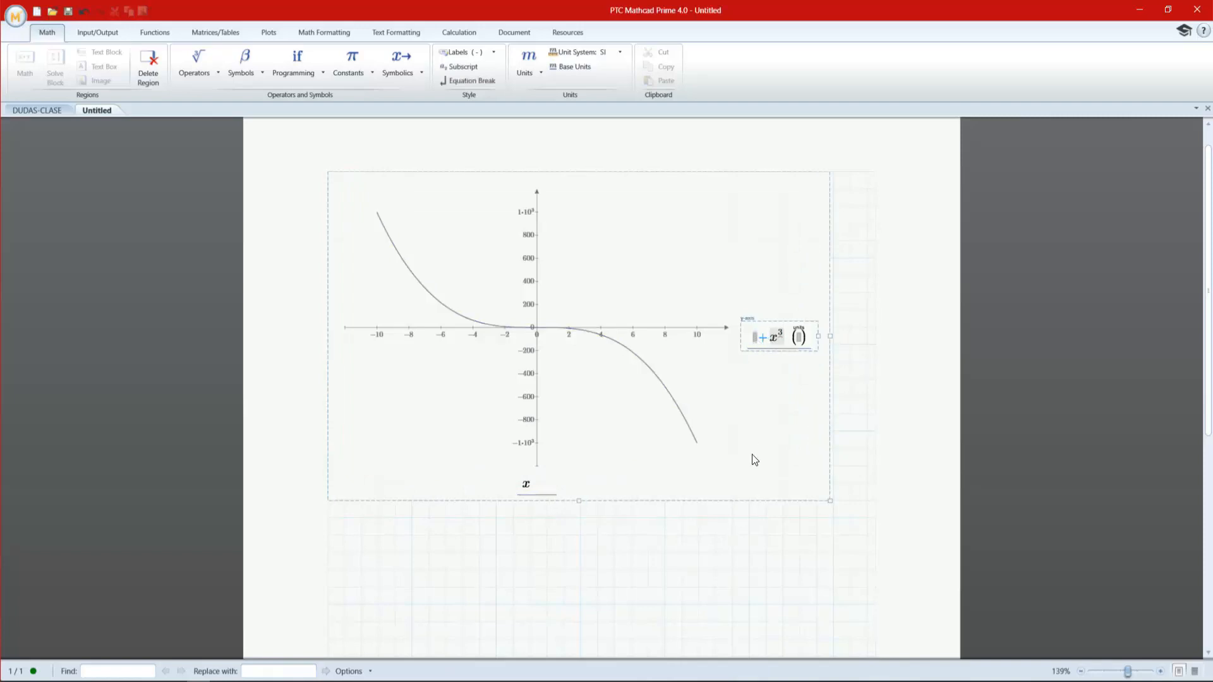
left_click(766, 570)
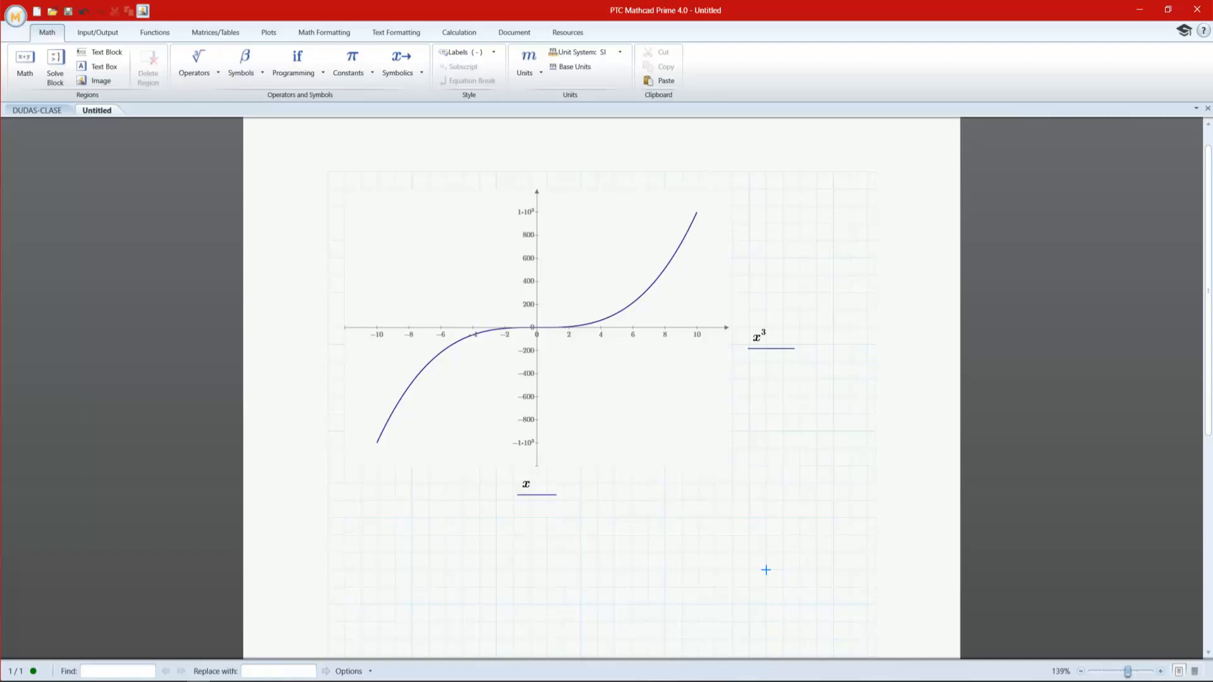
- Define the function A(x) := x in the blank area below the plot
left_click(759, 340)
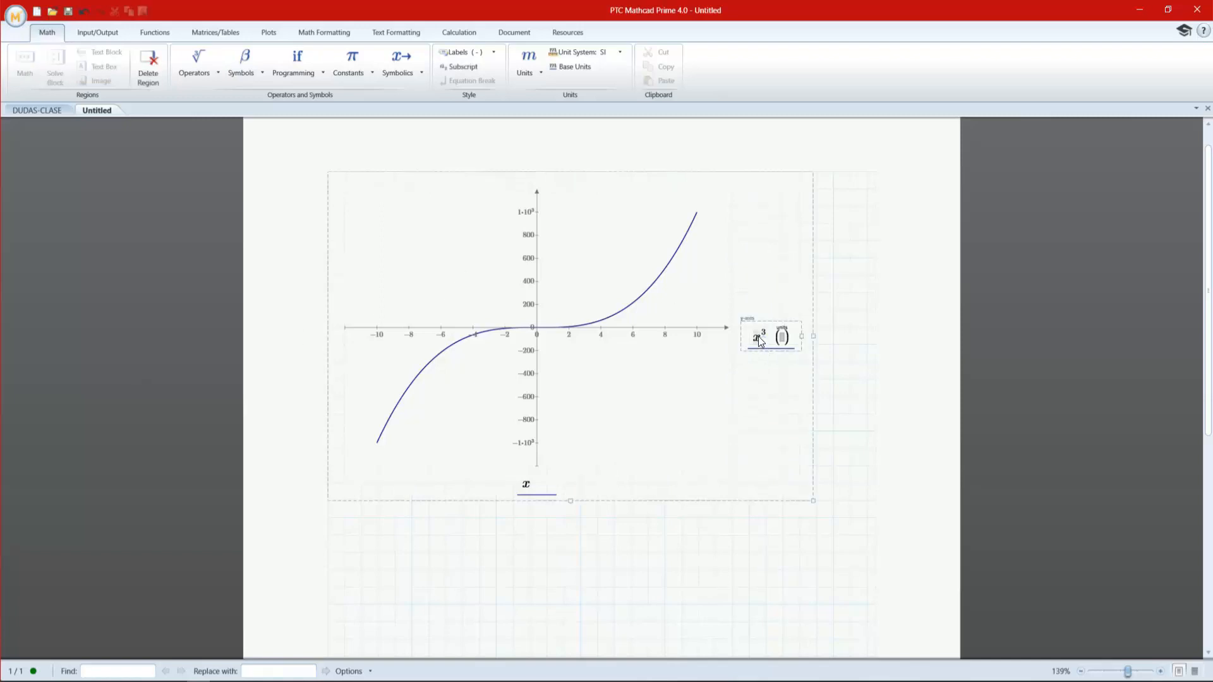
scroll(292, 549, "down", 4)
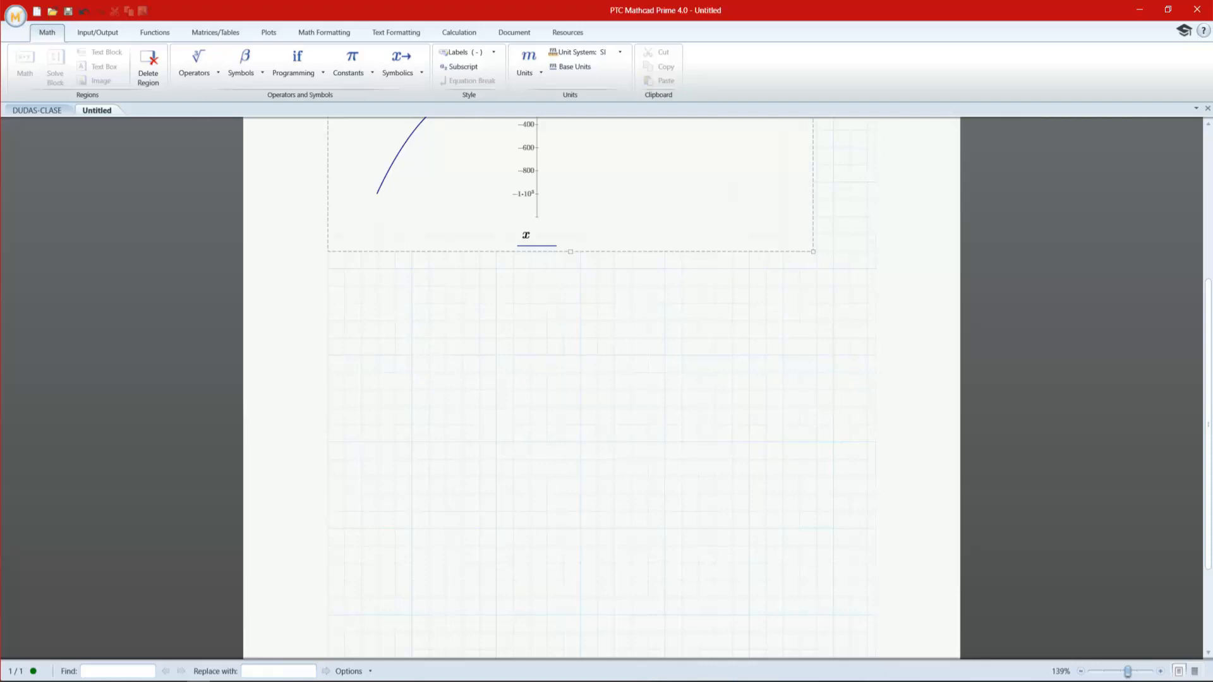
left_click(360, 333)
scroll(363, 328, "up", 3)
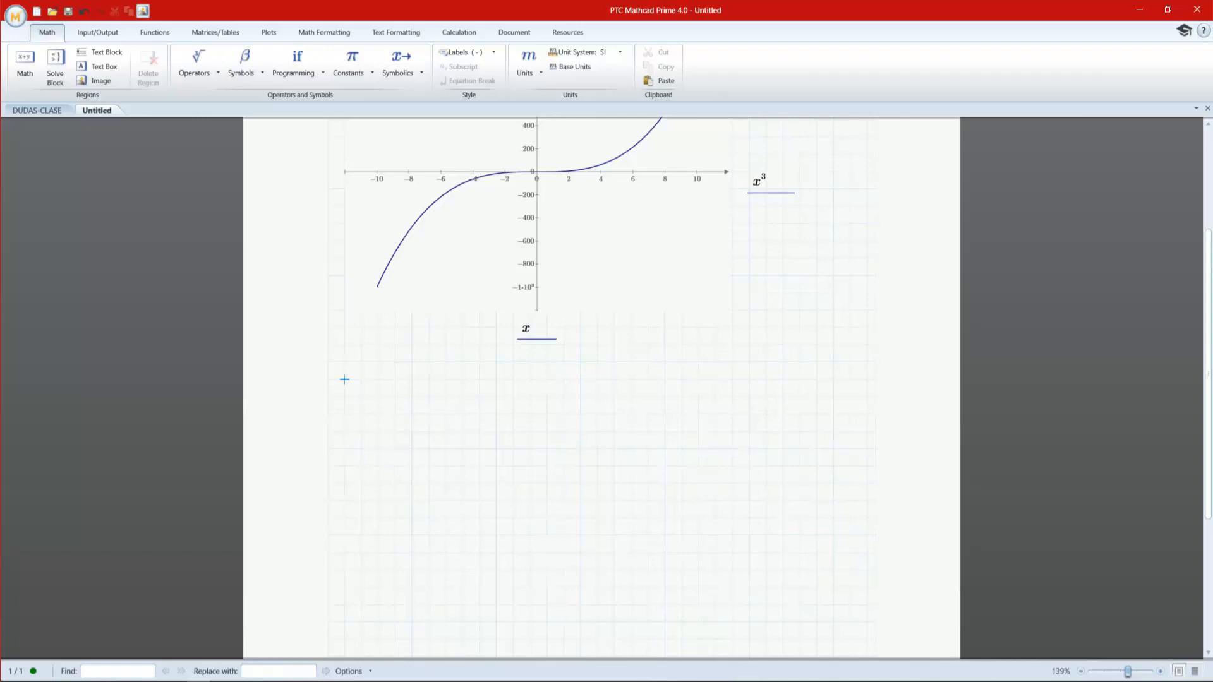
type("A")
key("ctrl+m")
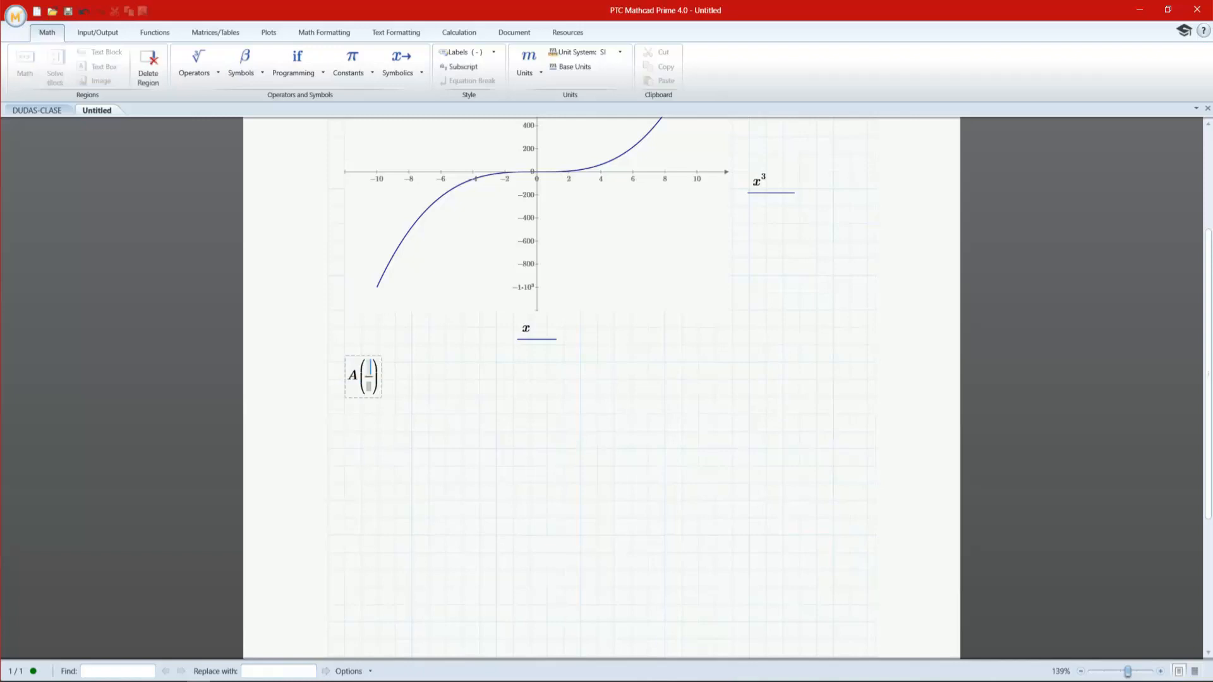
key("BackSpace")
type("x):=")
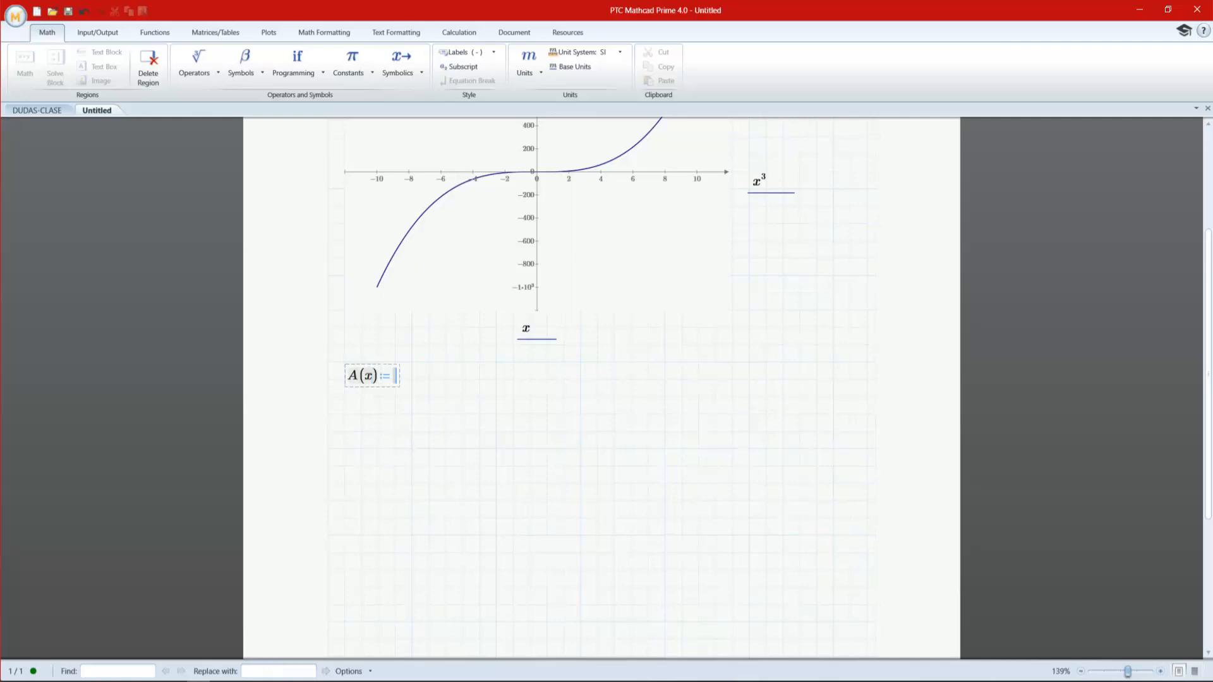
type("x")
key("Return")
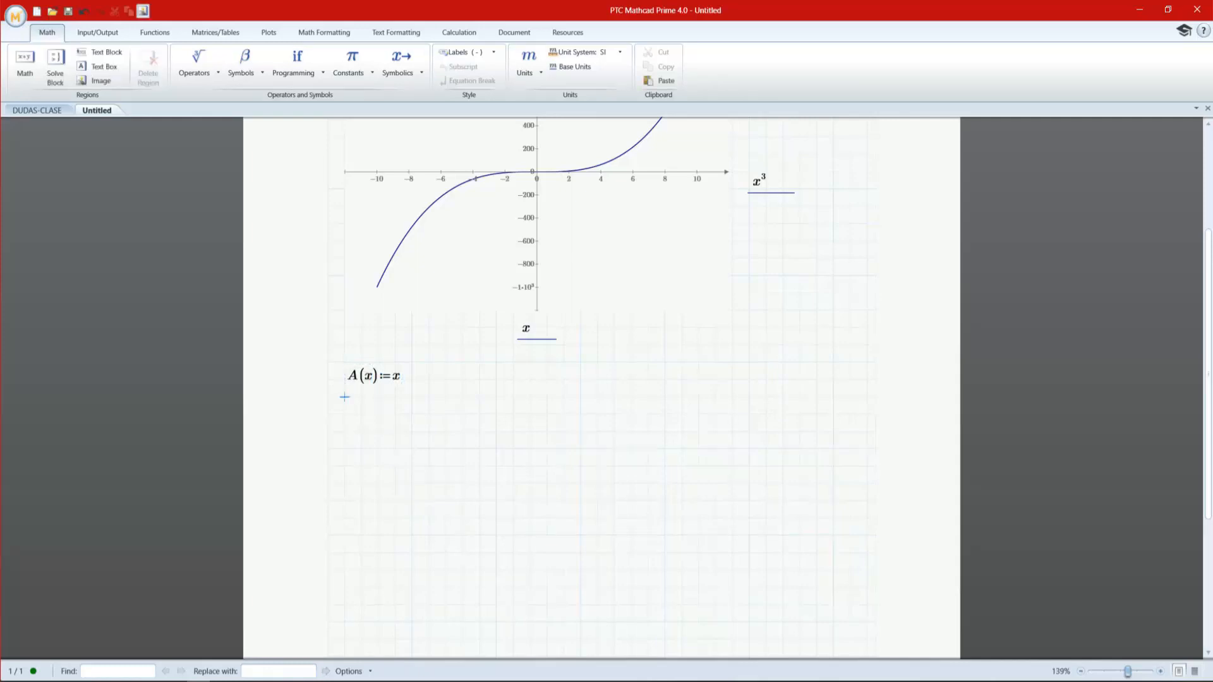
- Define the function B(x) := x² directly under A(x), using the exponentiation operator
type("B")
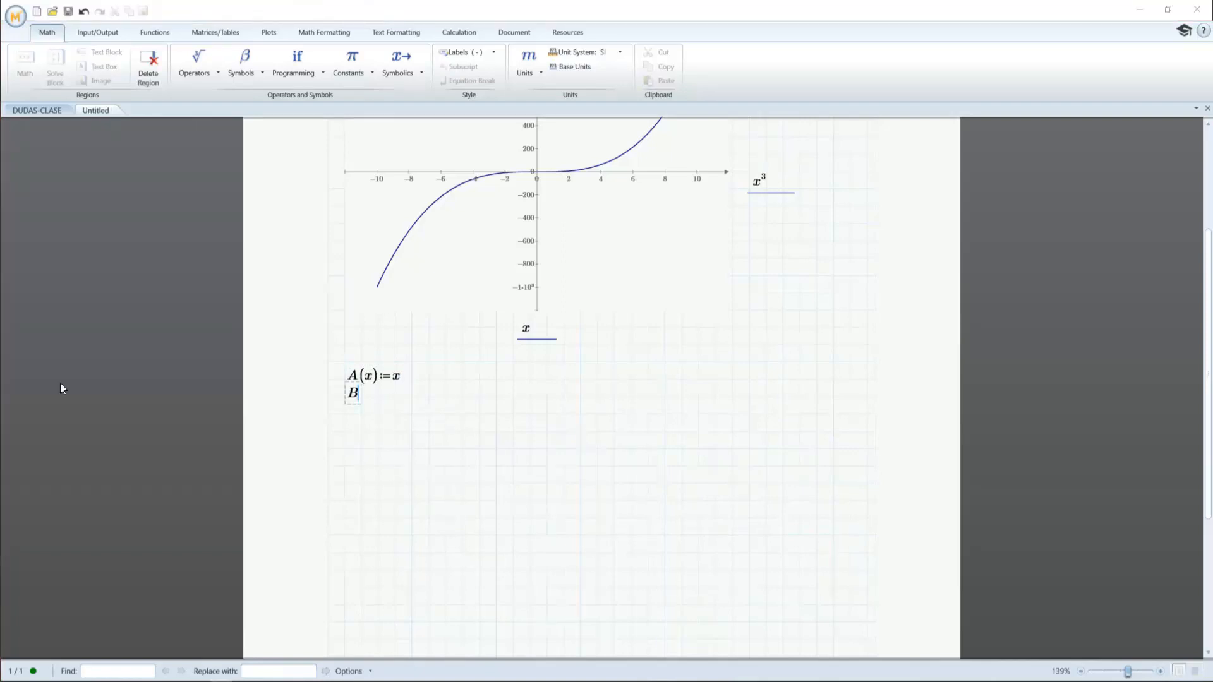
left_click(359, 401)
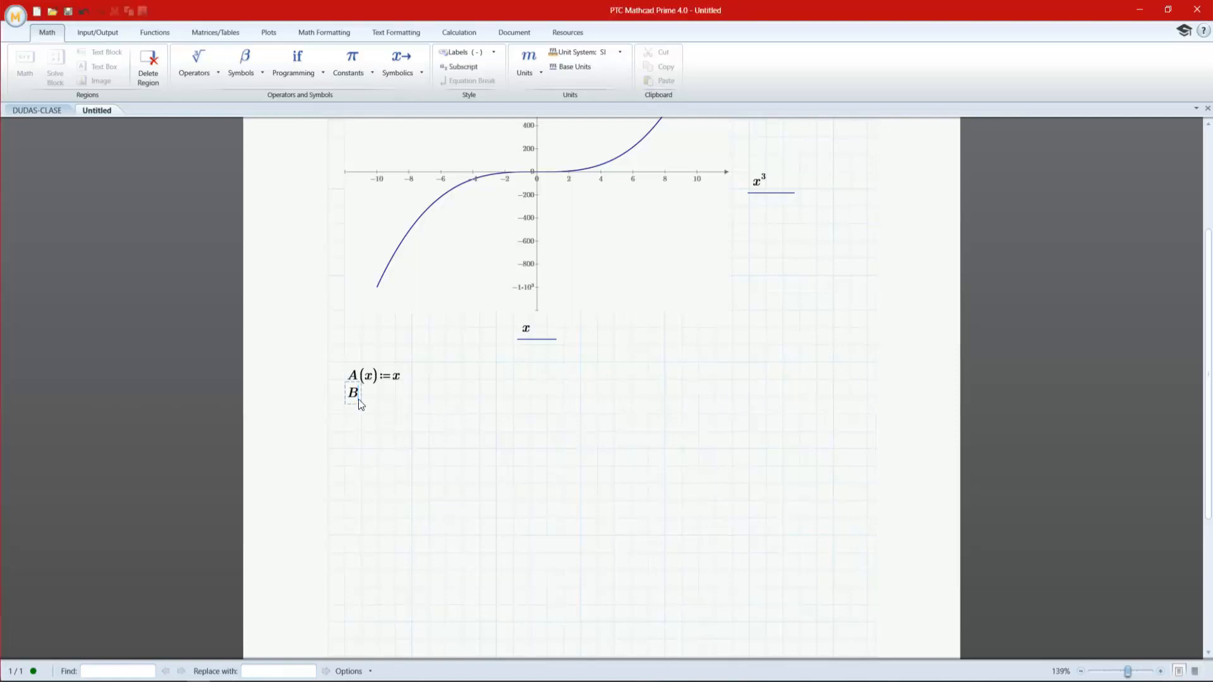
type("(x):=x")
left_click(217, 71)
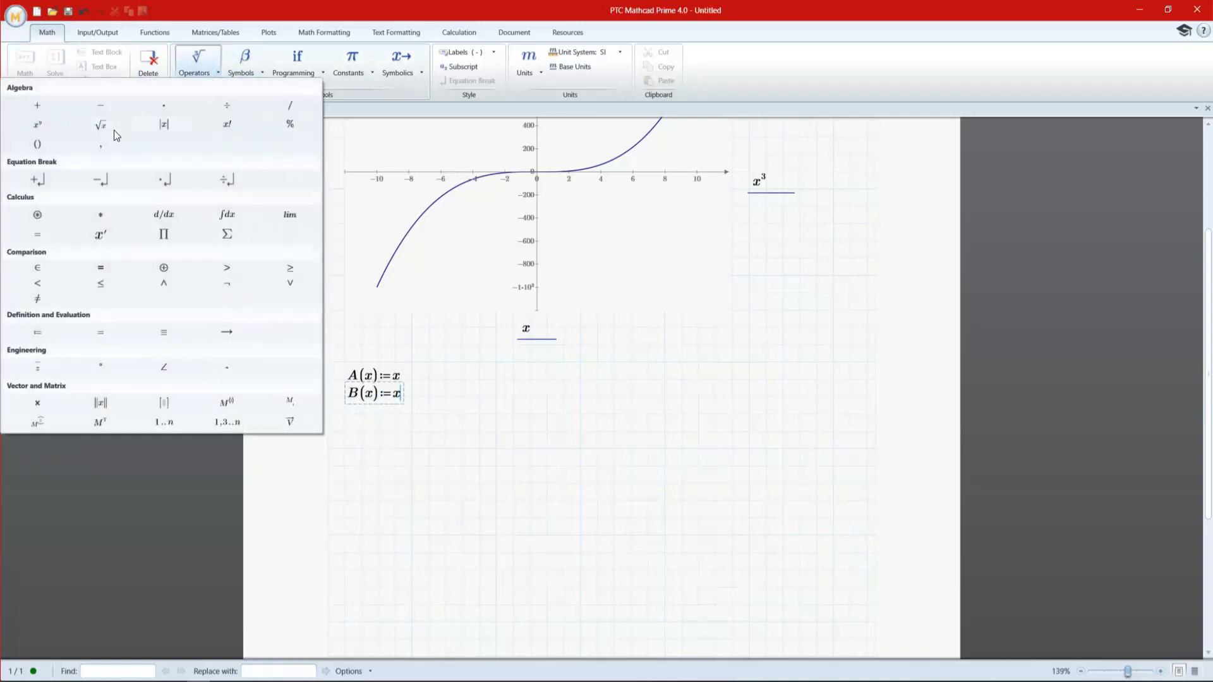
left_click(42, 127)
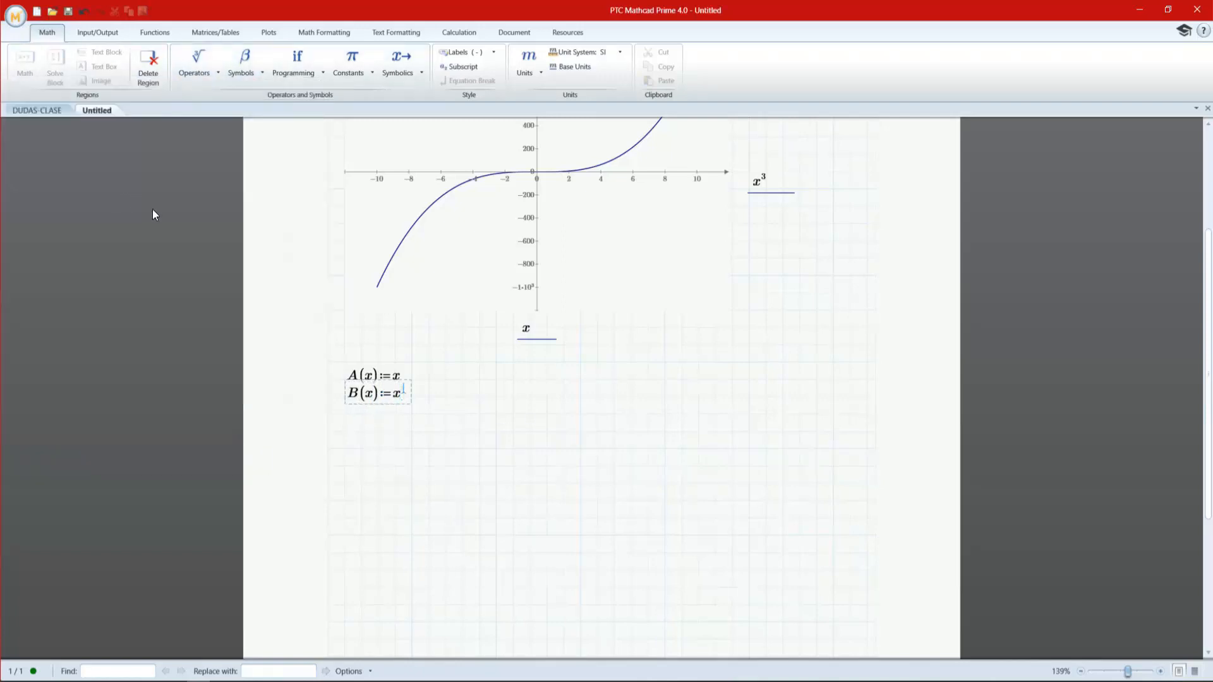
type("2")
- Insert a second XY plot below the function definitions, enlarge it, and move it slightly closer to them
left_click(397, 501)
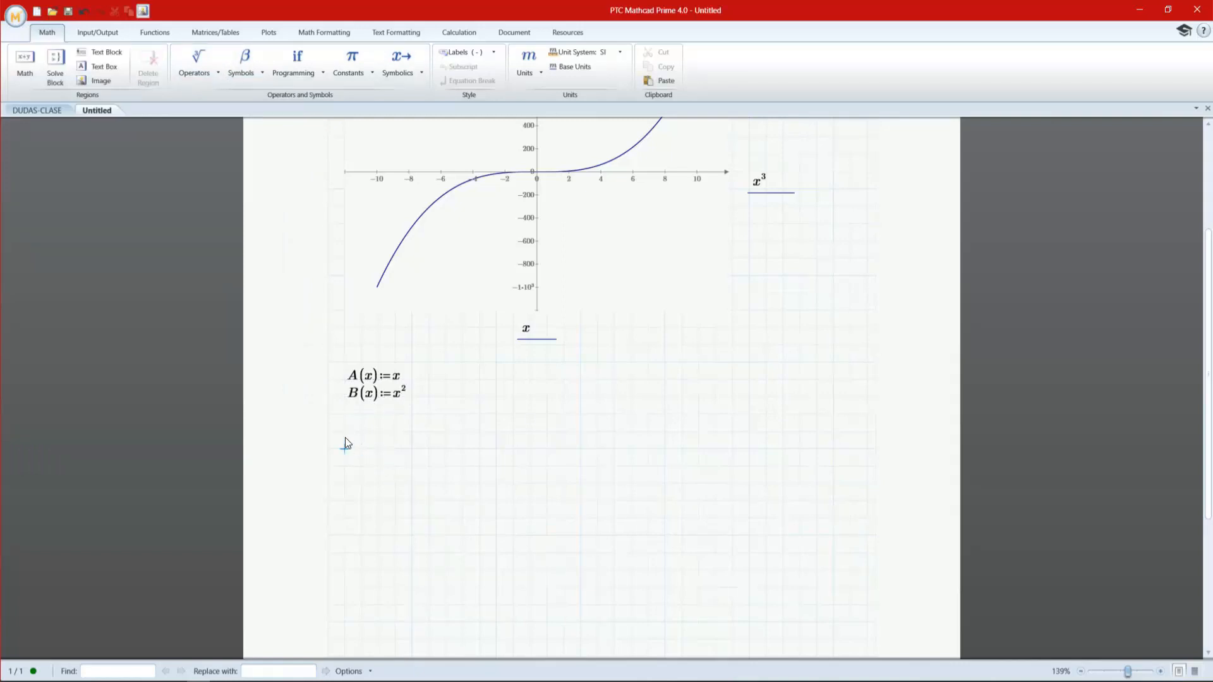
key("ctrl+7")
scroll(529, 365, "down", 3)
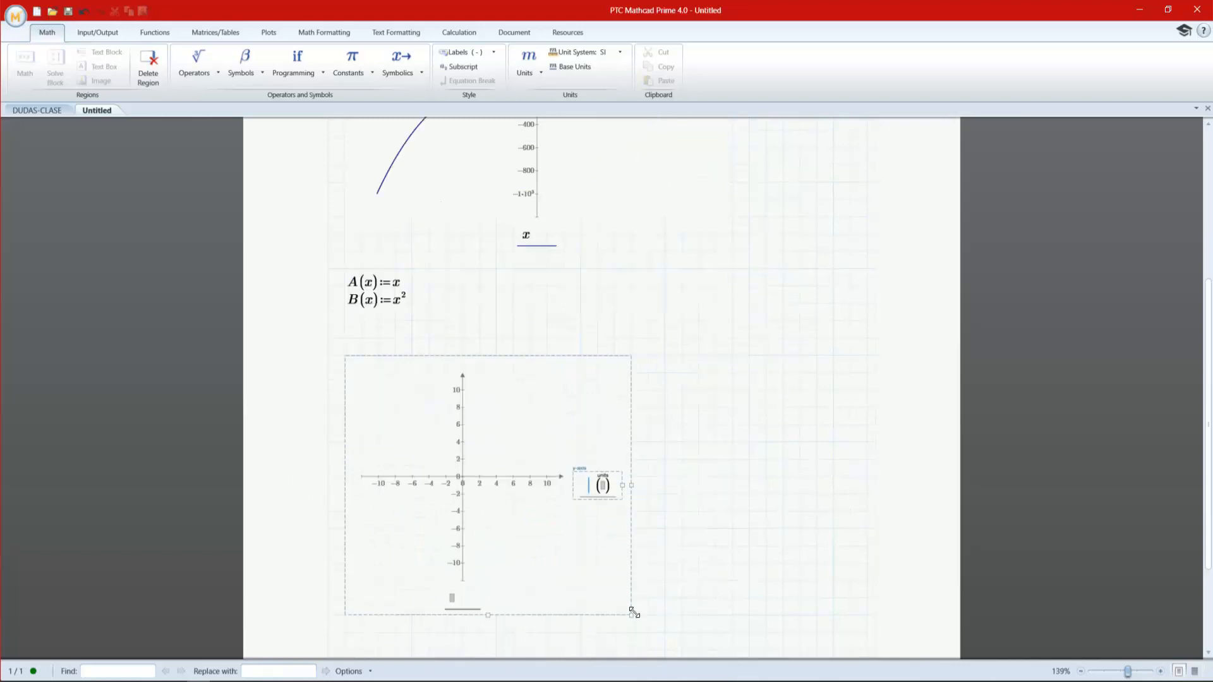
left_click_drag(671, 635, 719, 636)
left_click_drag(633, 352, 633, 339)
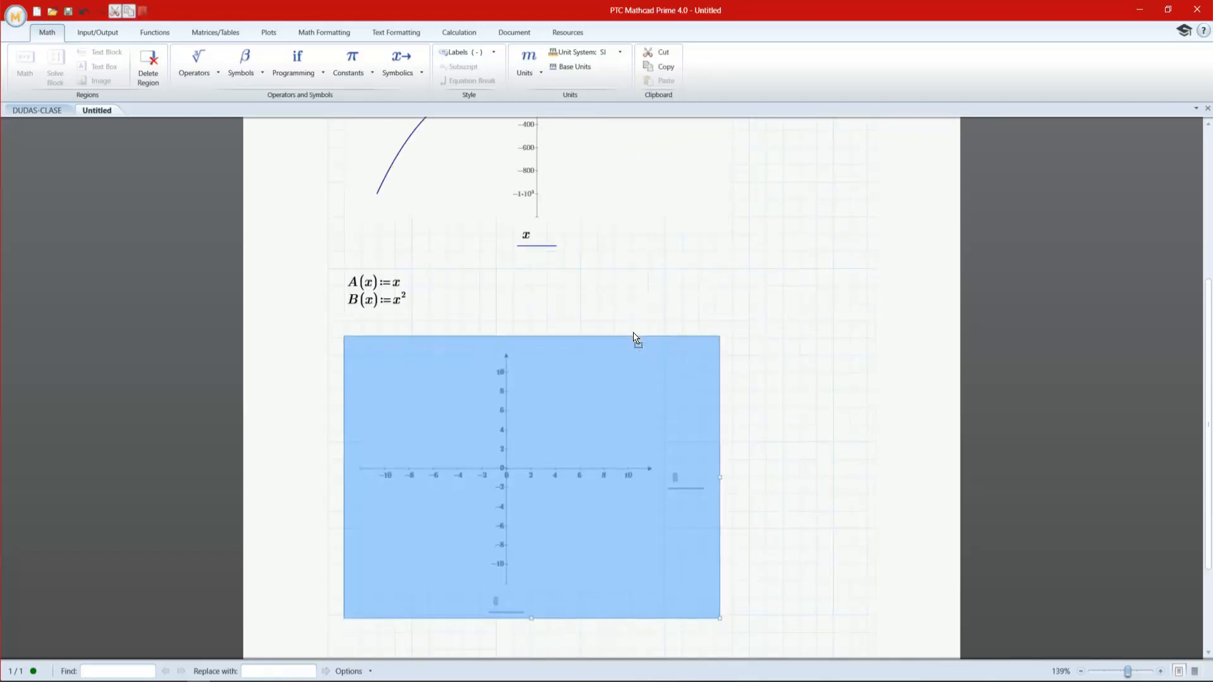
left_click_drag(710, 484, 793, 479)
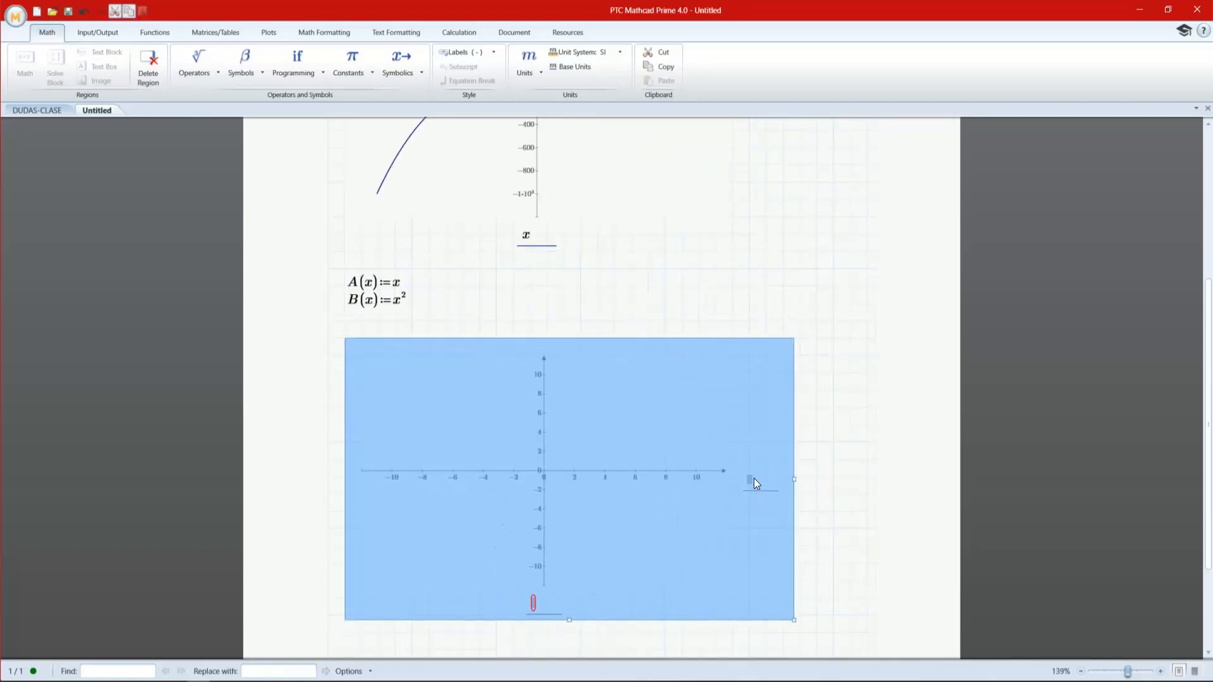
- Enter A as the second plot's y-axis expression and B as its x-axis expression to draw the curve
left_click(752, 478)
type("A(")
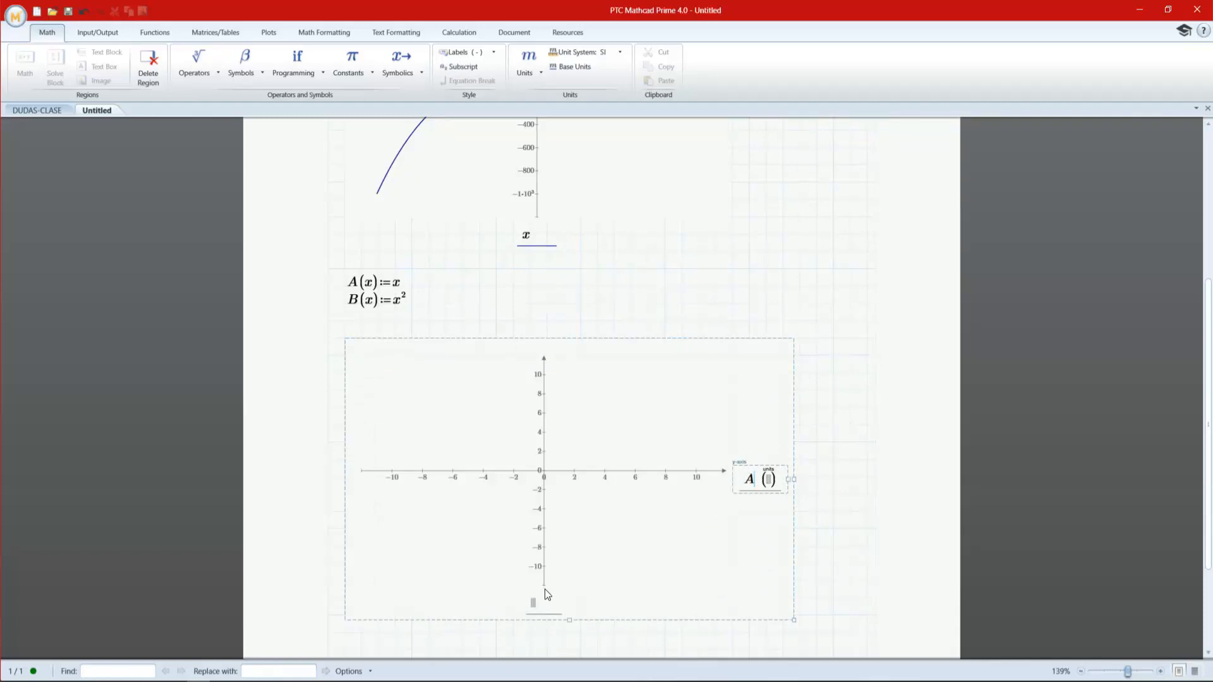
left_click(530, 604)
type("B(")
left_click(593, 579)
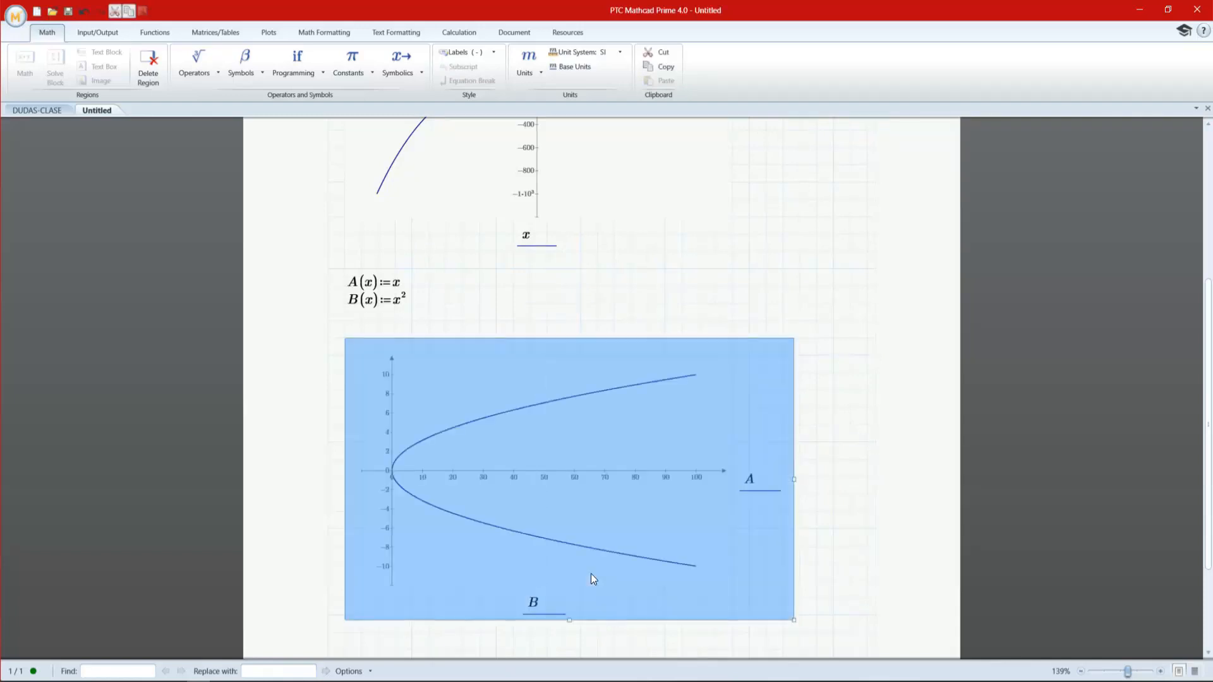
left_click(867, 321)
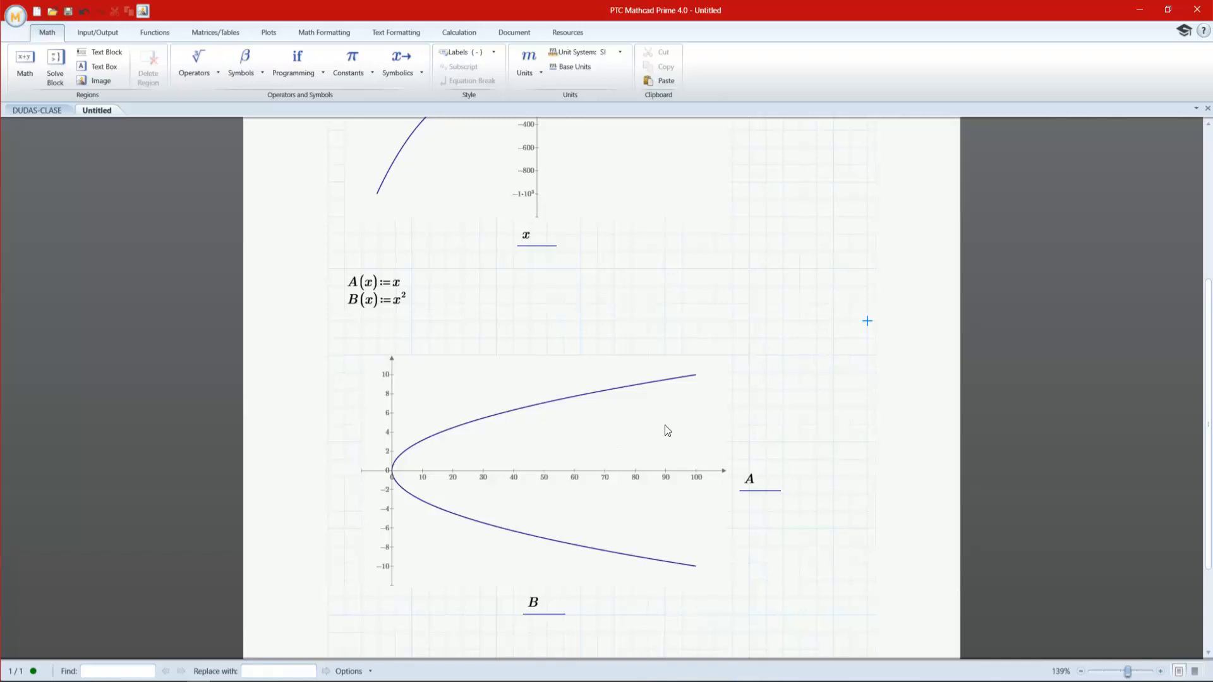
- Extend the definition of B(x) to x²+3 and update the second plot
scroll(666, 427, "down", 3)
left_click(680, 396)
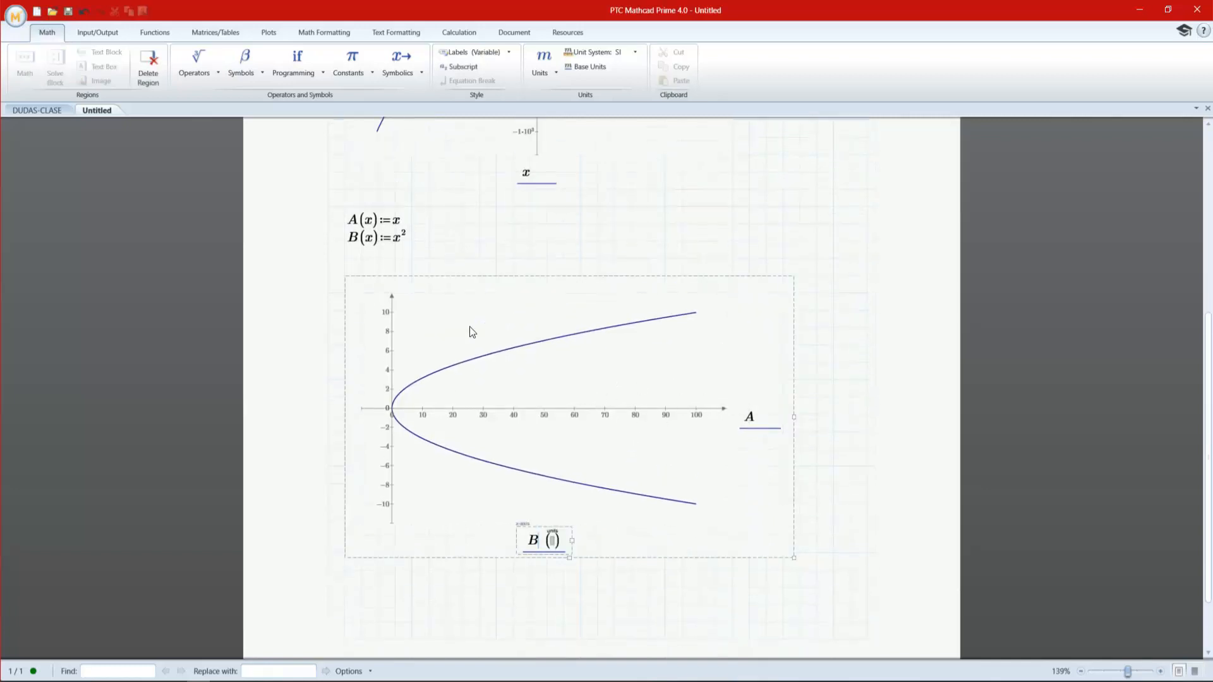
left_click(394, 238)
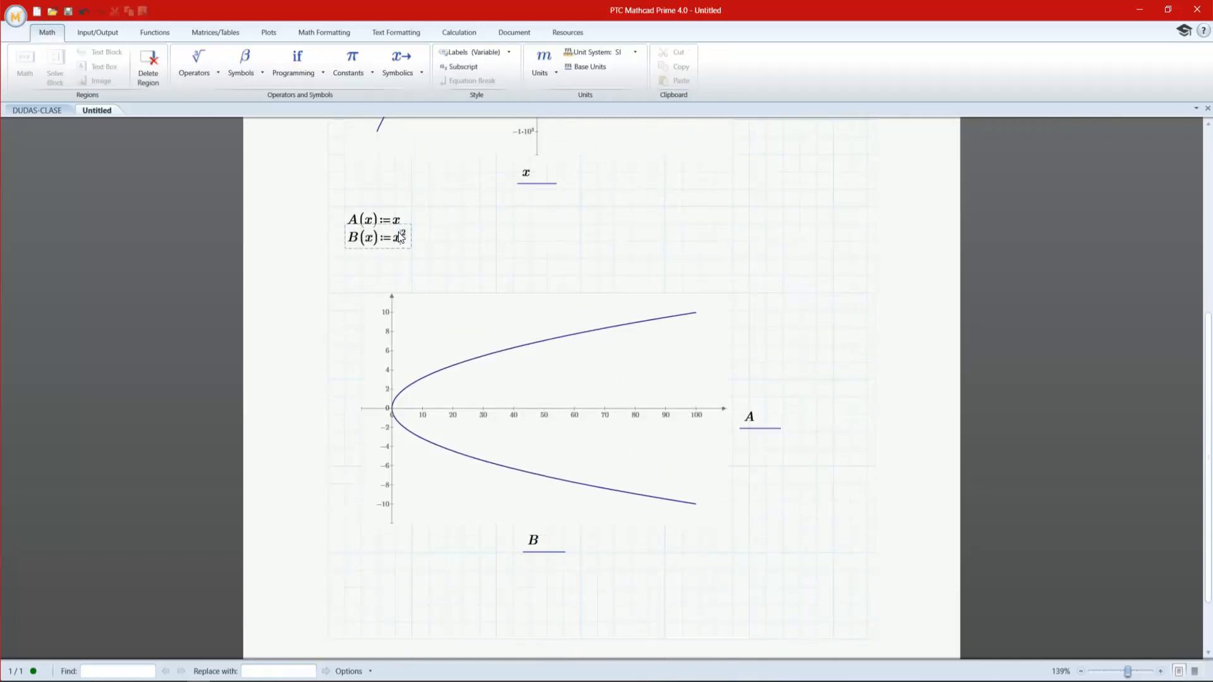
left_click(405, 240)
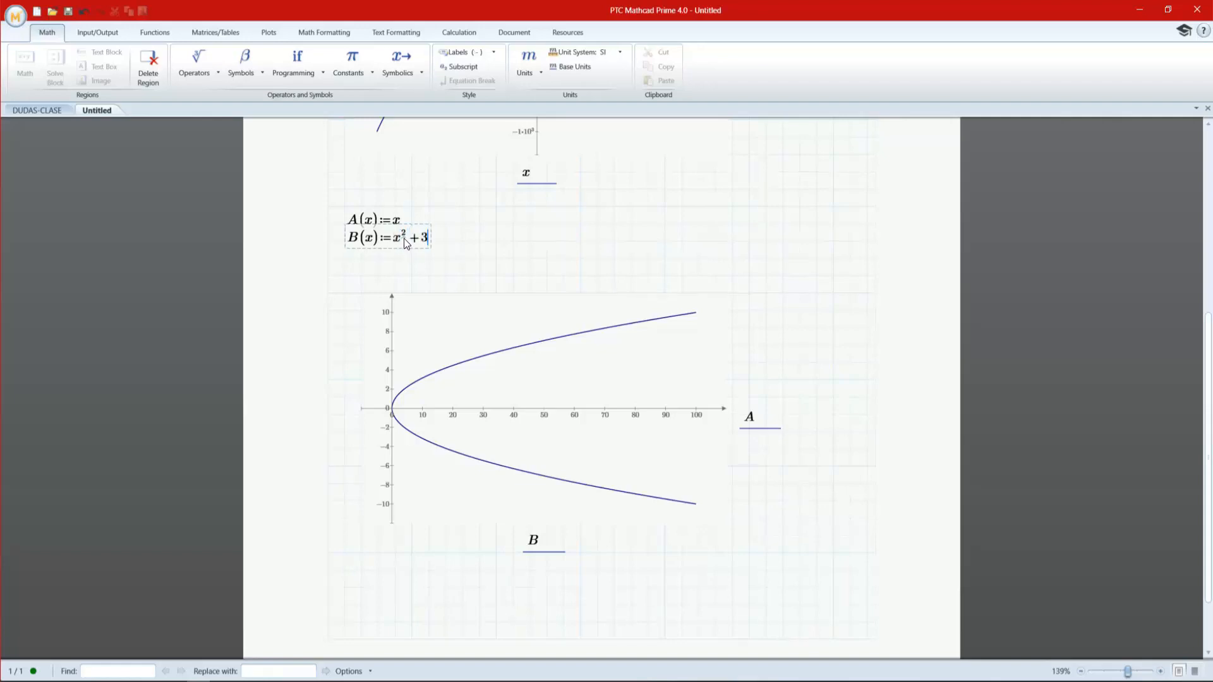
key("Return")
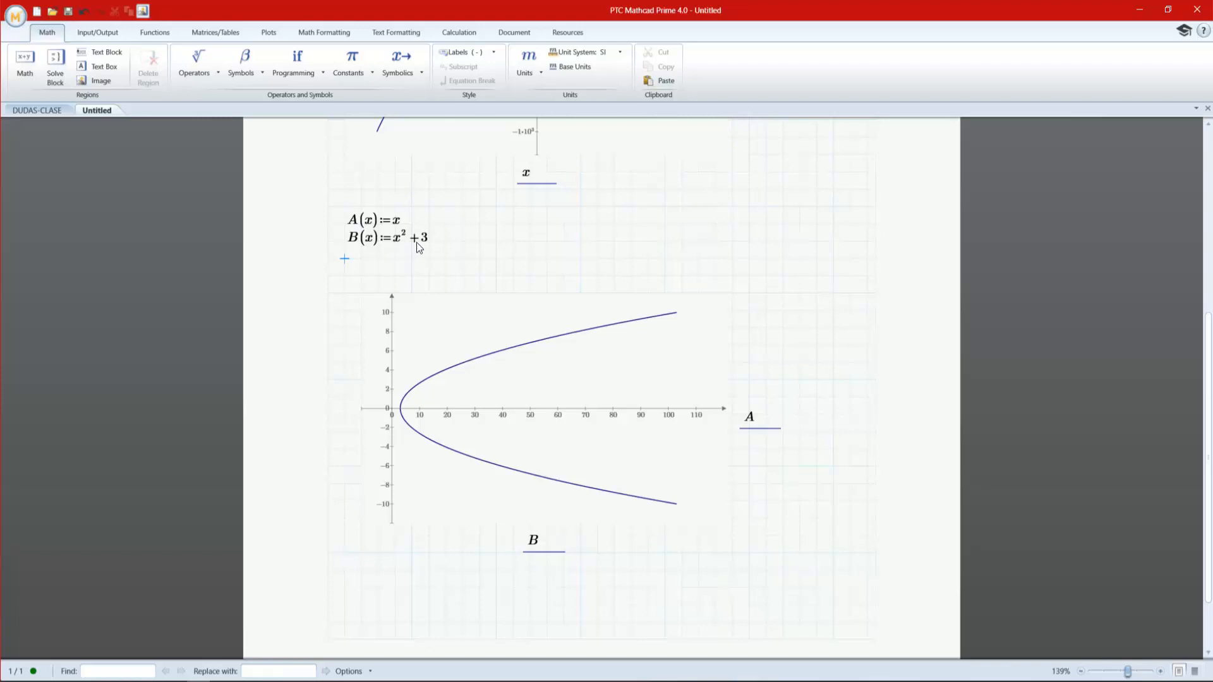
- Change the constant in the B(x) definition to 10 so the function is x²+10
left_click(419, 239)
key("BackSpace")
type("10")
key("Return")
- Extend the definition of A(x) to x+10 and update the second plot
left_click(400, 221)
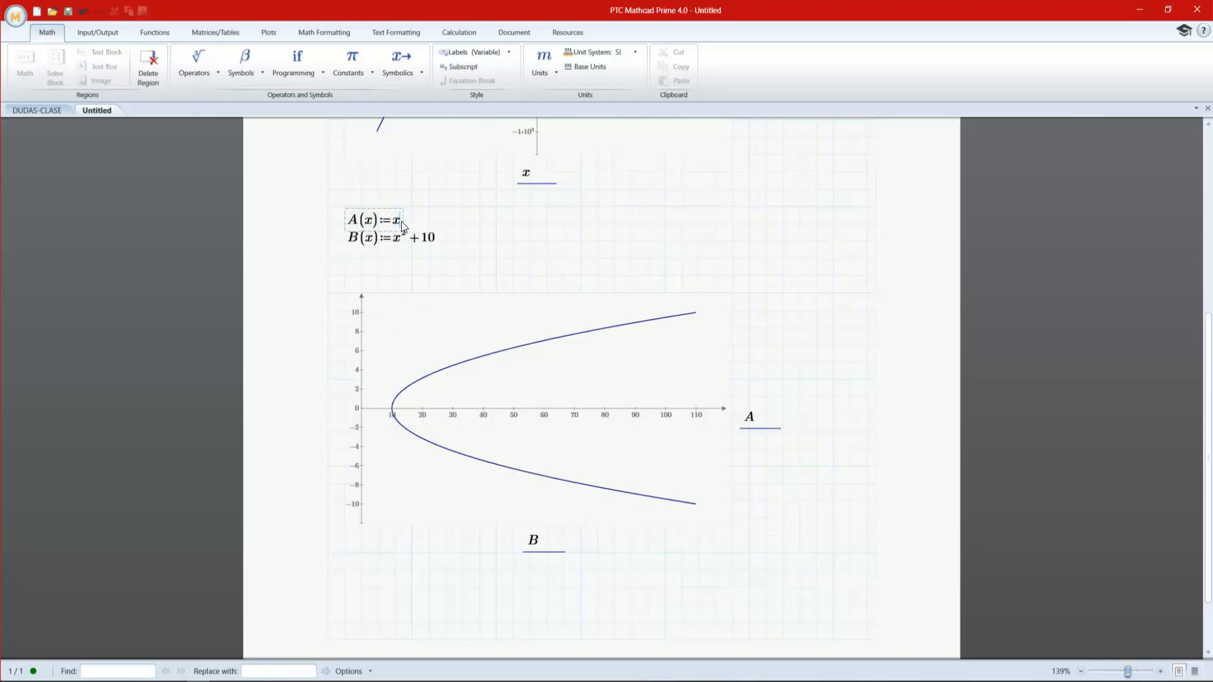
type("+10")
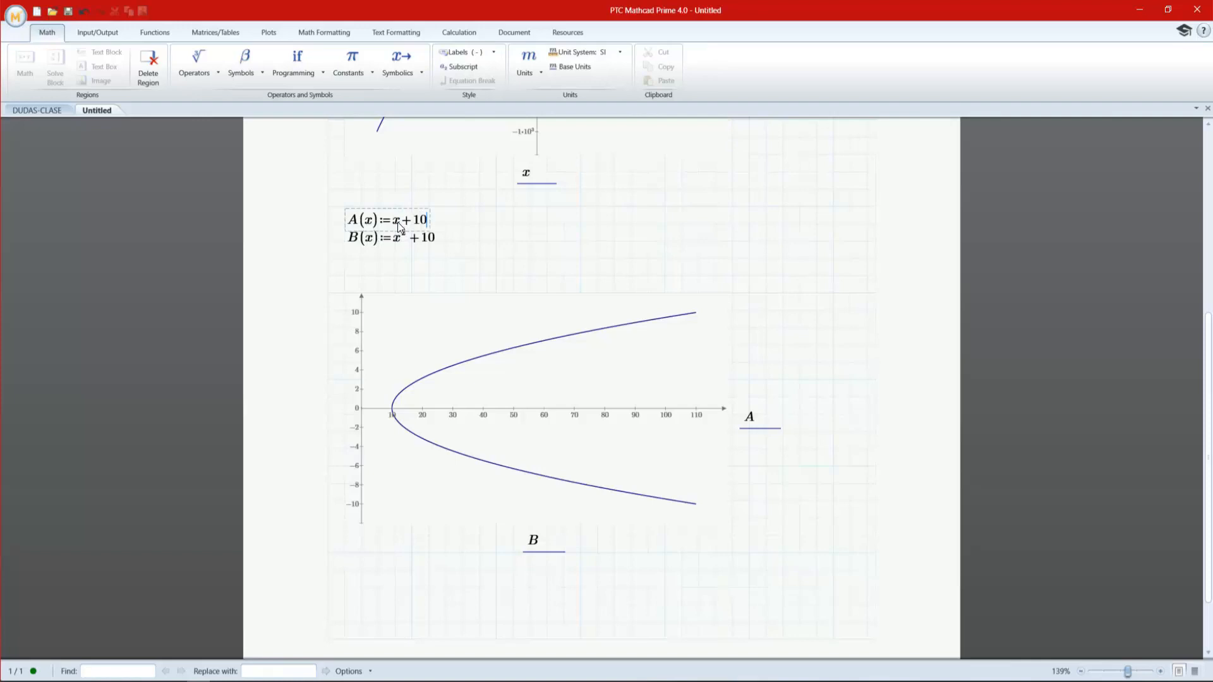
key("Down")
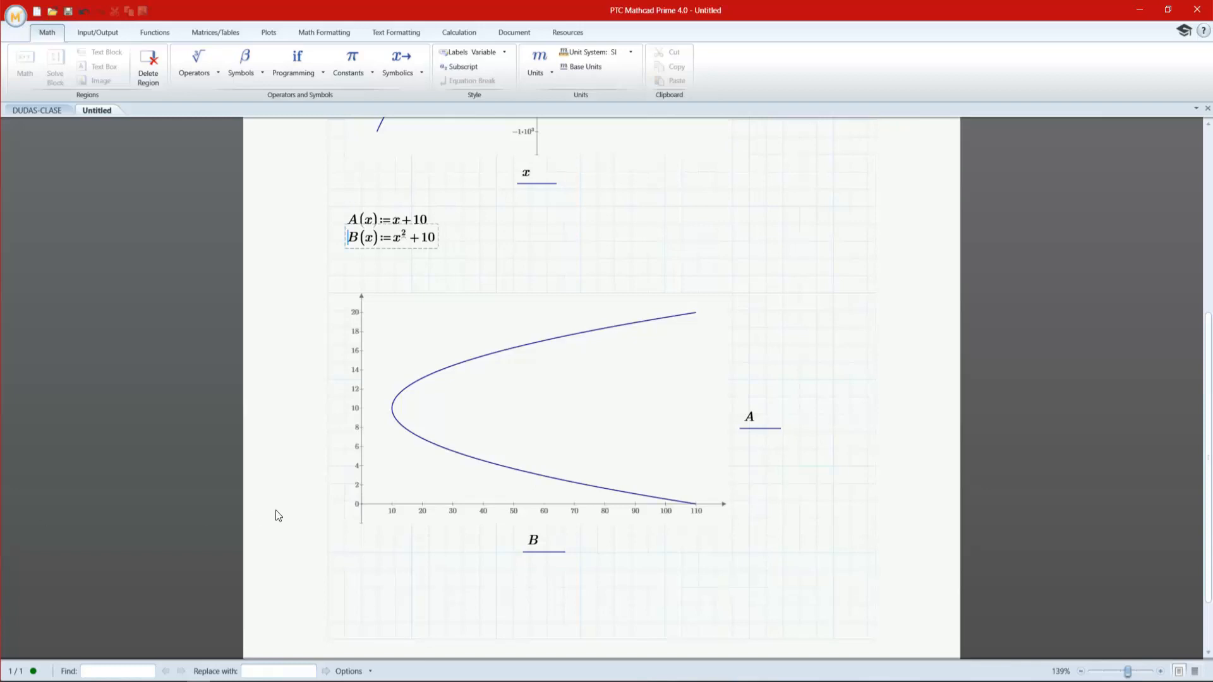
- Start a definition of the function D(t) below the second plot, with the fraction 1/2 as its first factor
left_click(373, 601)
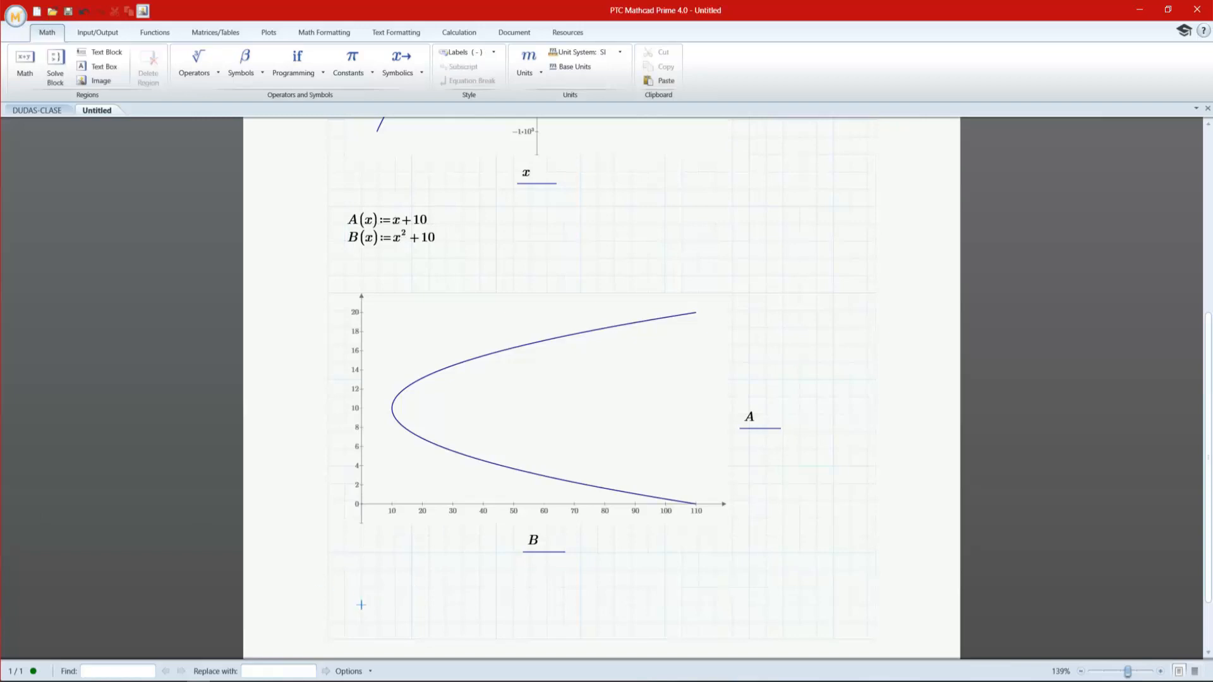
type("D")
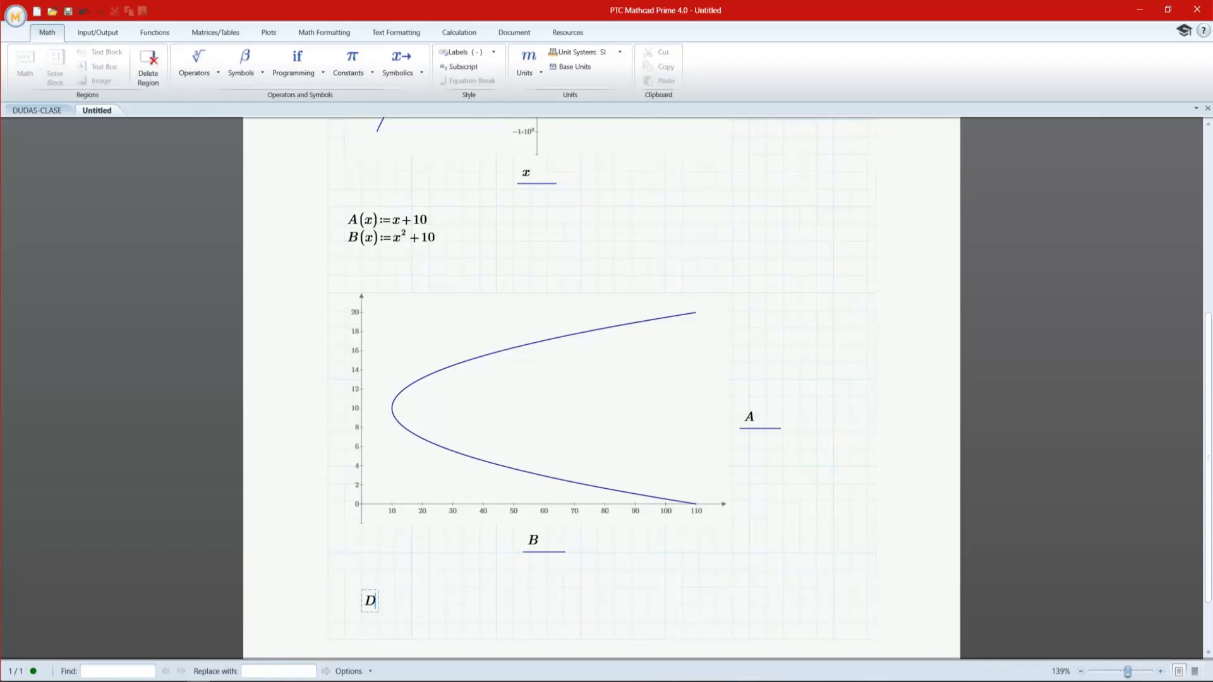
type("/")
key("BackSpace")
type("(t:1/2*g")
key("BackSpace")
key("BackSpace")
key("BackSpace")
key("space")
key("space")
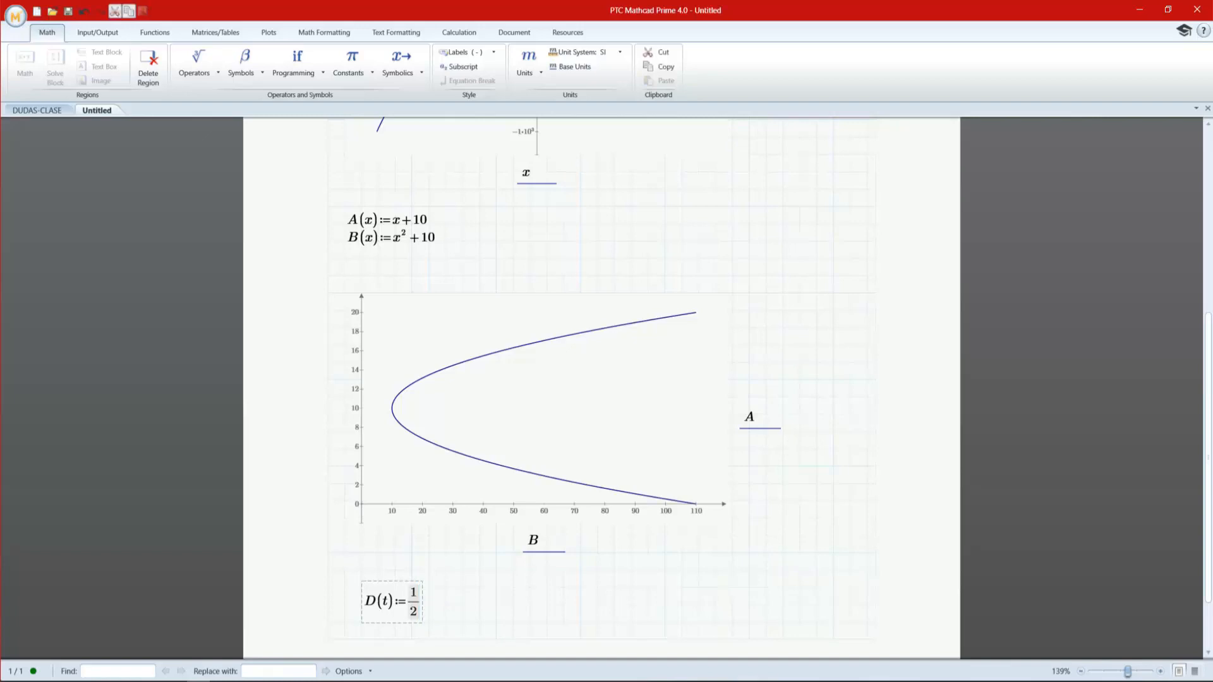
- Complete the D(t) definition by multiplying the fraction by g and t squared, giving 1/2·g·t²
type("g")
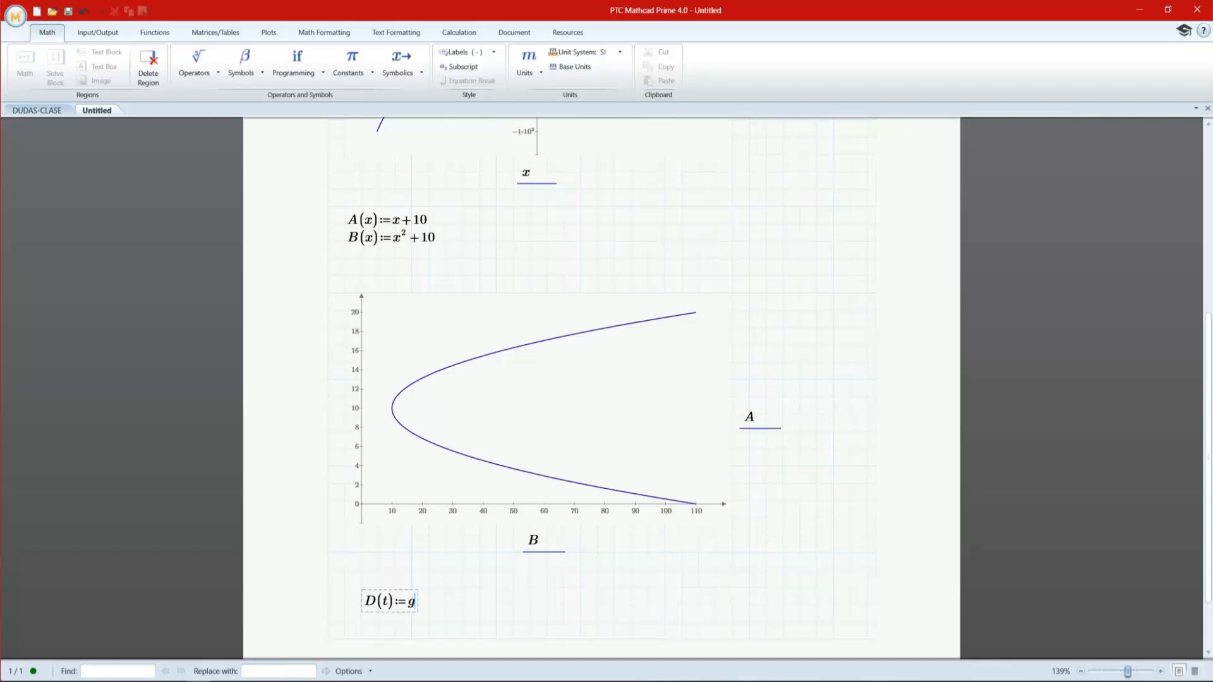
key("ctrl+z")
type("*g*t")
left_click(193, 70)
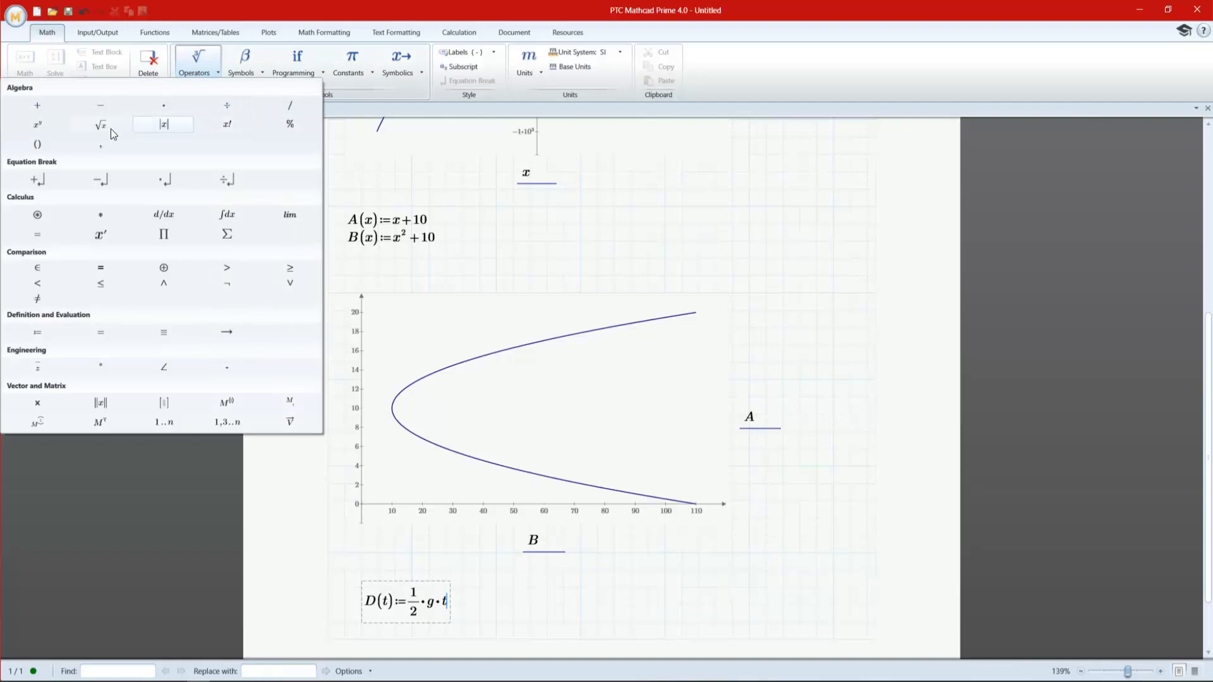
left_click(38, 123)
type("2")
scroll(422, 551, "down", 2)
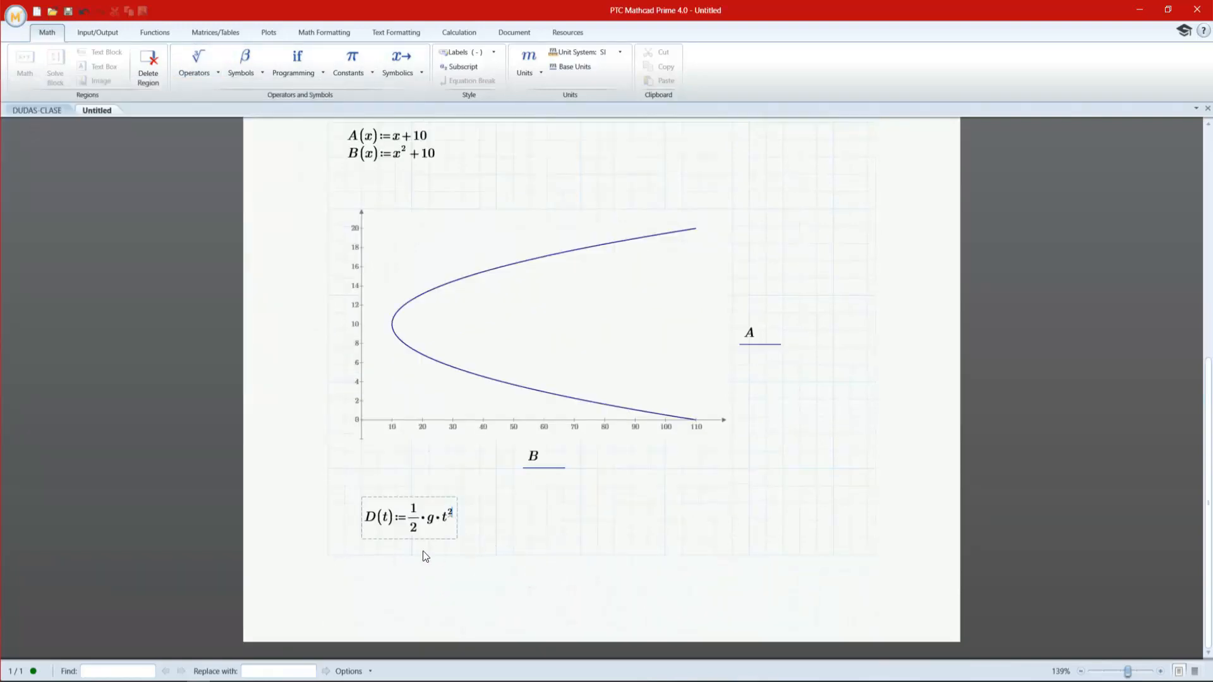
- Insert a new XY plot at the start of the second page, below the D(t) definition
left_click(462, 523)
left_click(367, 540)
left_click(360, 560)
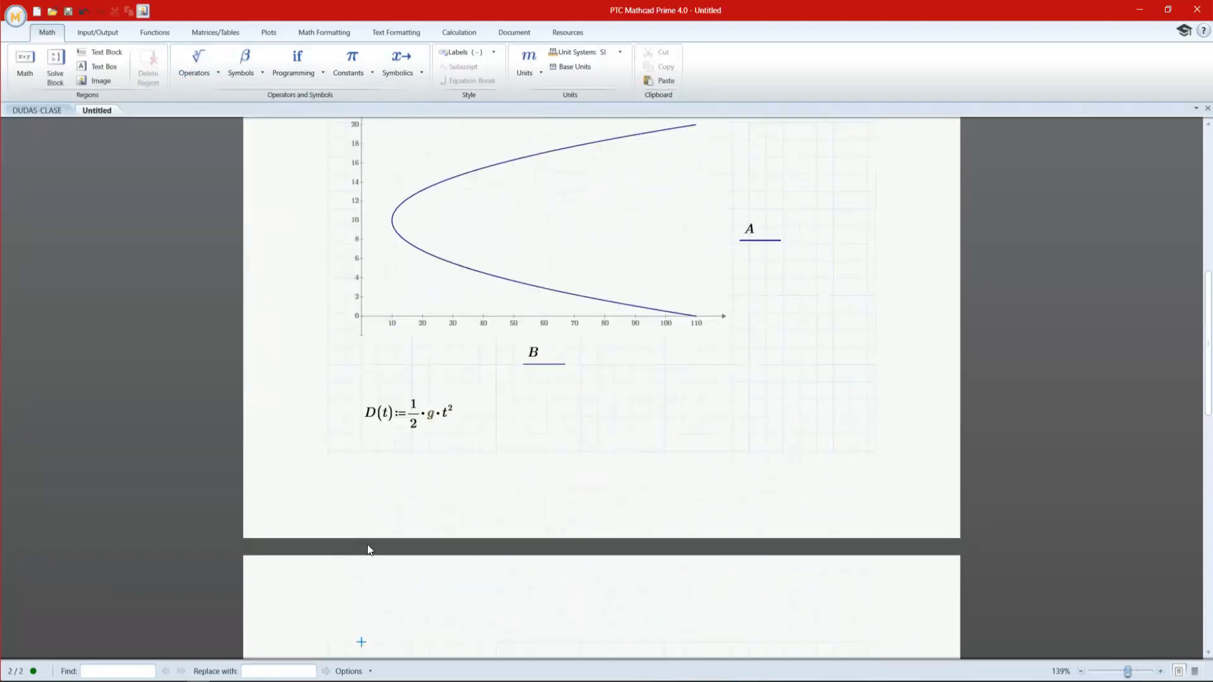
scroll(379, 632, "down", 3)
key("ctrl+7")
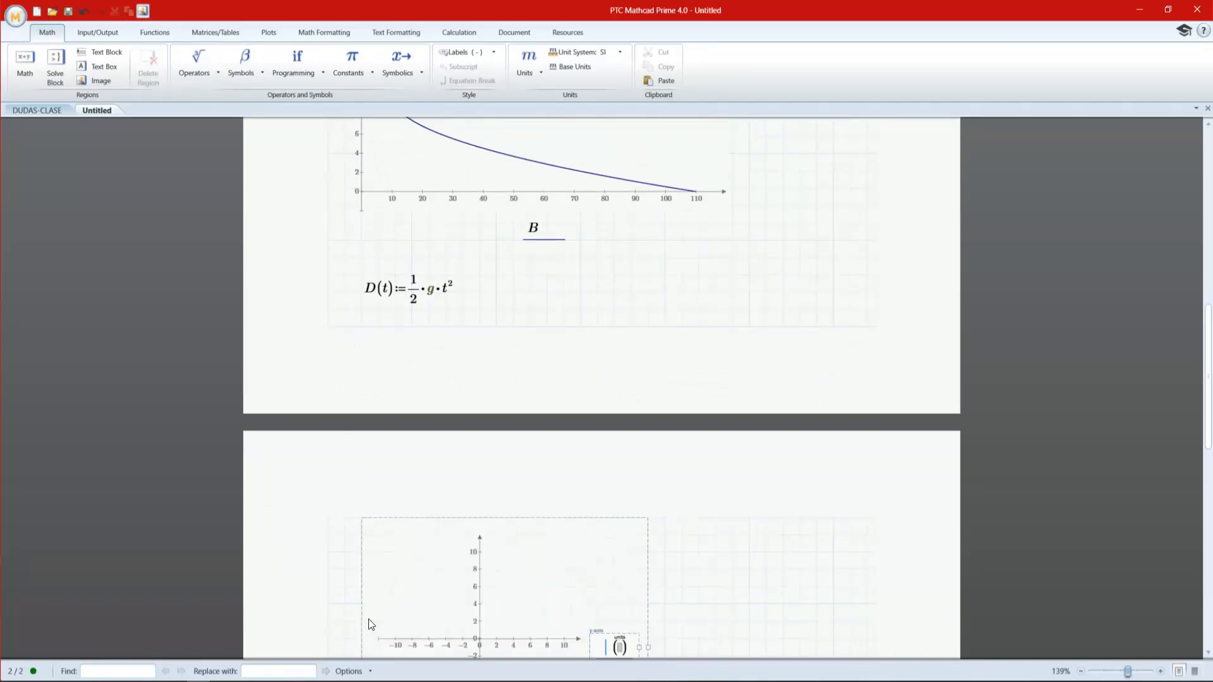
scroll(321, 532, "down", 7)
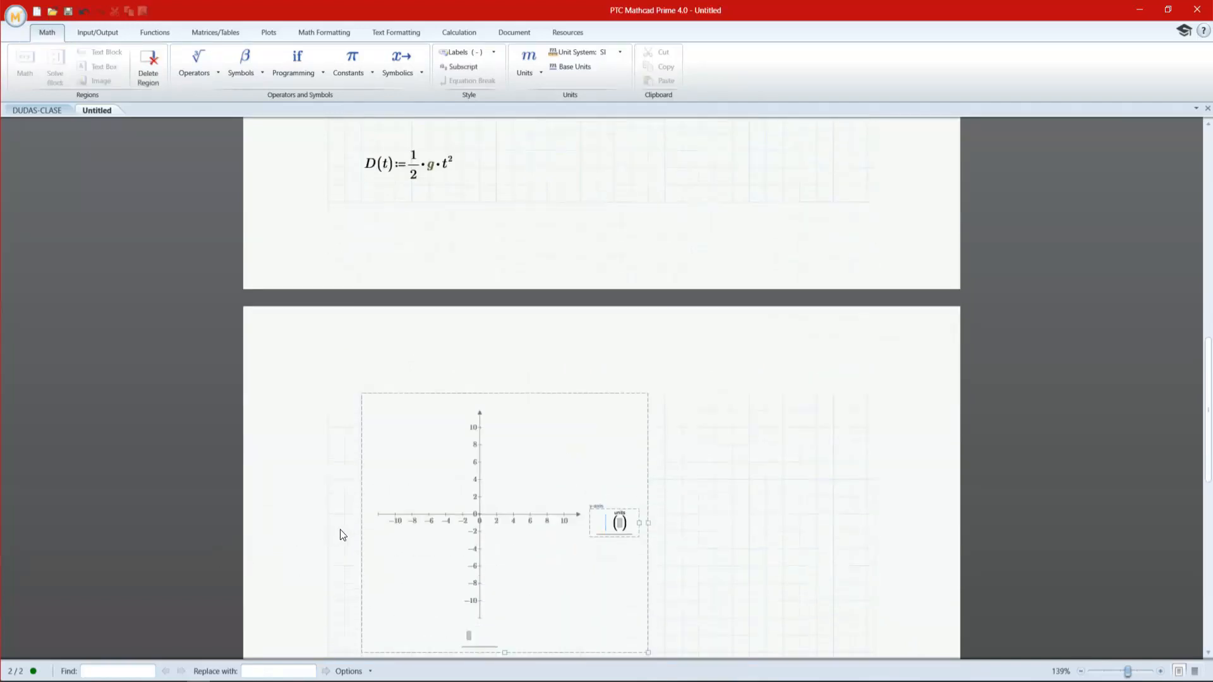
- Enter t as the new plot's x-axis expression and D(t) as its y-axis expression
left_click(468, 478)
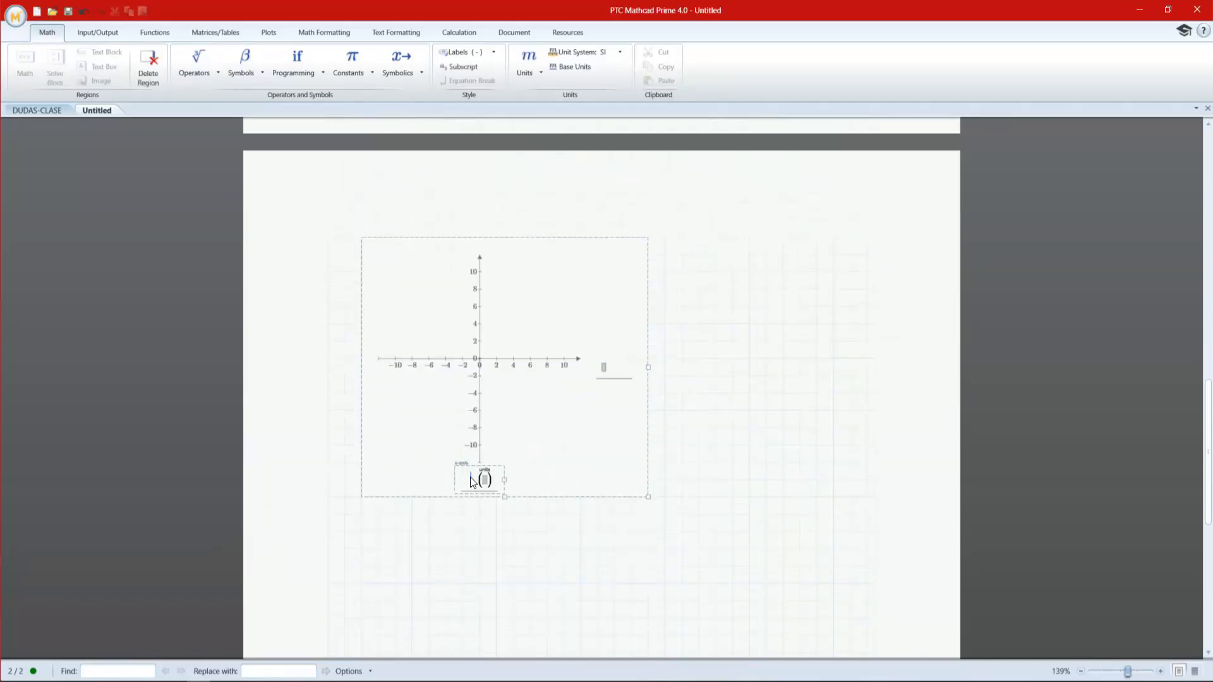
left_click(602, 367)
type("G(")
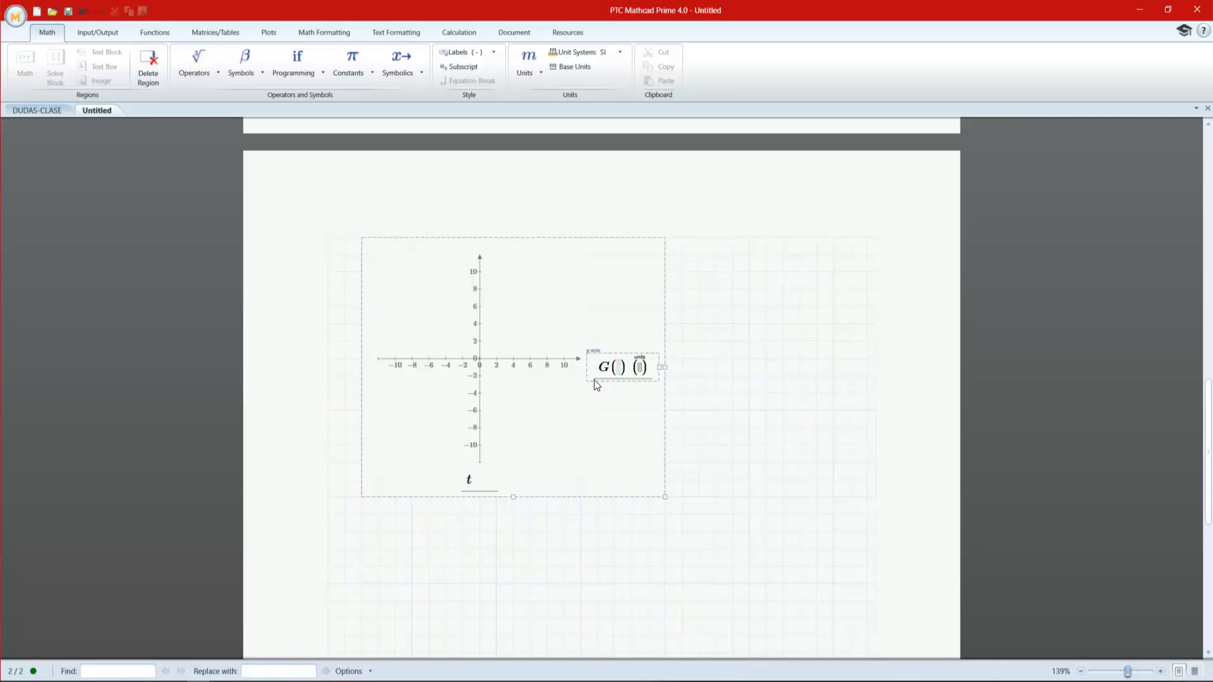
key("BackSpace")
key("BackSpace")
type("D)")
key("BackSpace")
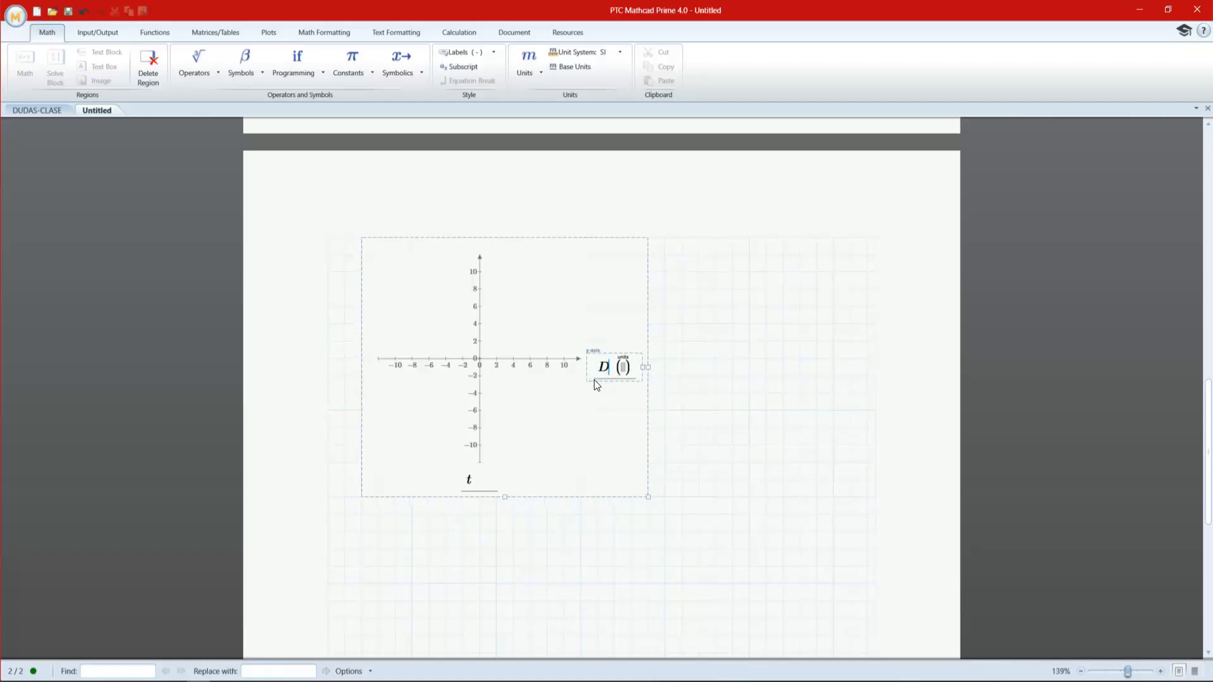
type("(t")
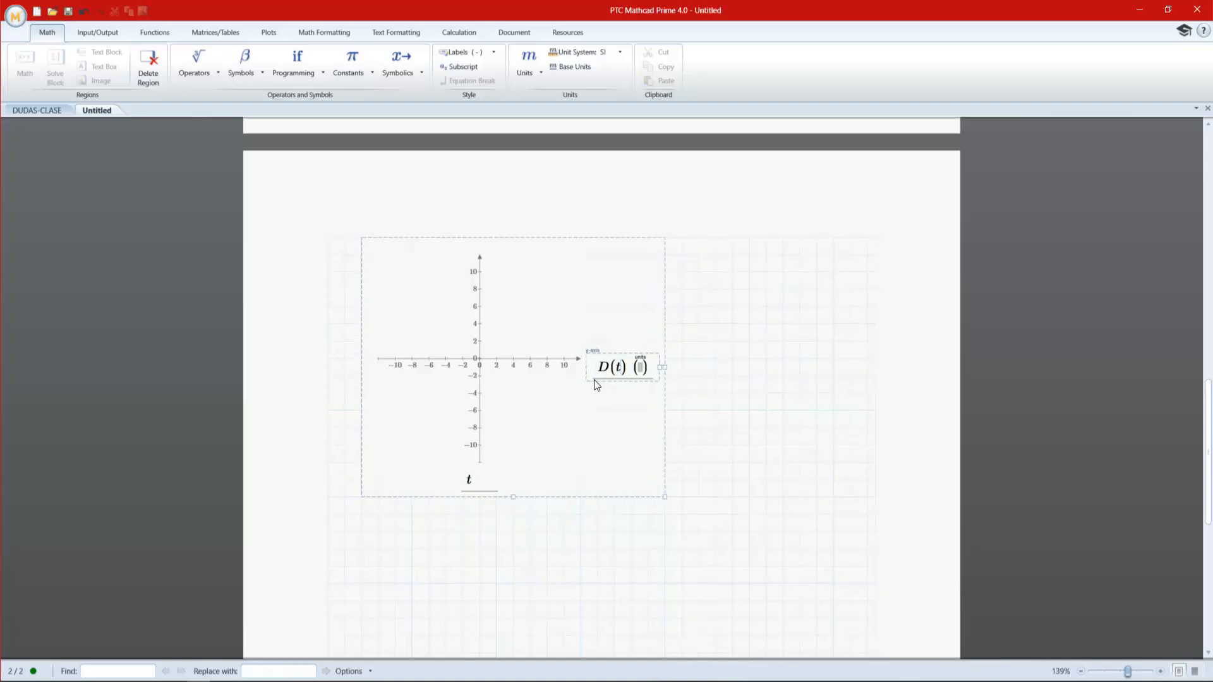
type("0")
key("BackSpace")
- Set the y-axis units of the D(t) plot to m/s² and draw the curve
key("Tab")
type("m/s^2")
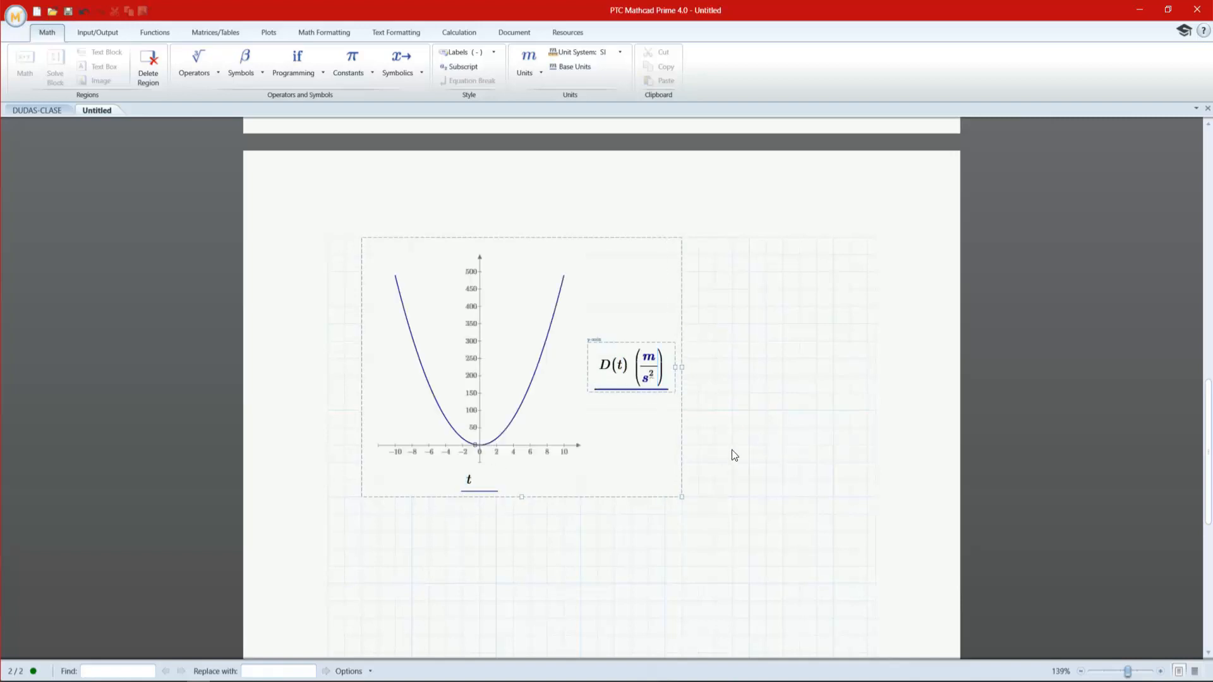
left_click(741, 432)
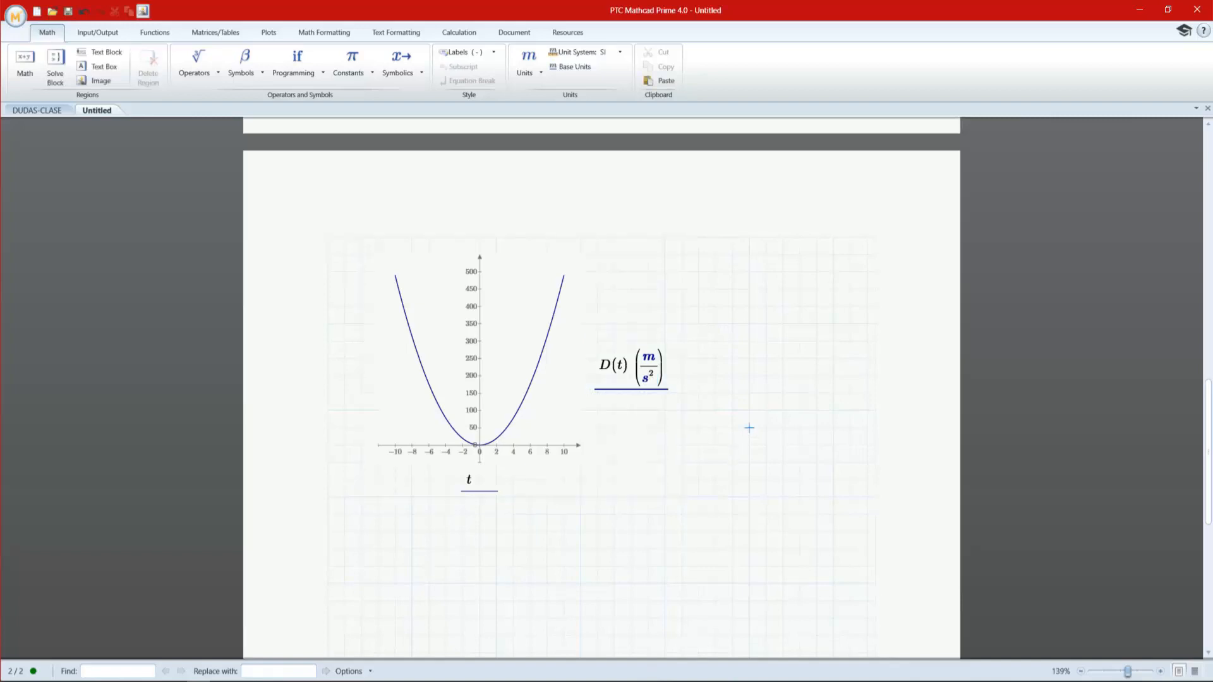
- Enlarge the D(t) plot until it spans nearly the full width of the page grid
left_click(564, 362)
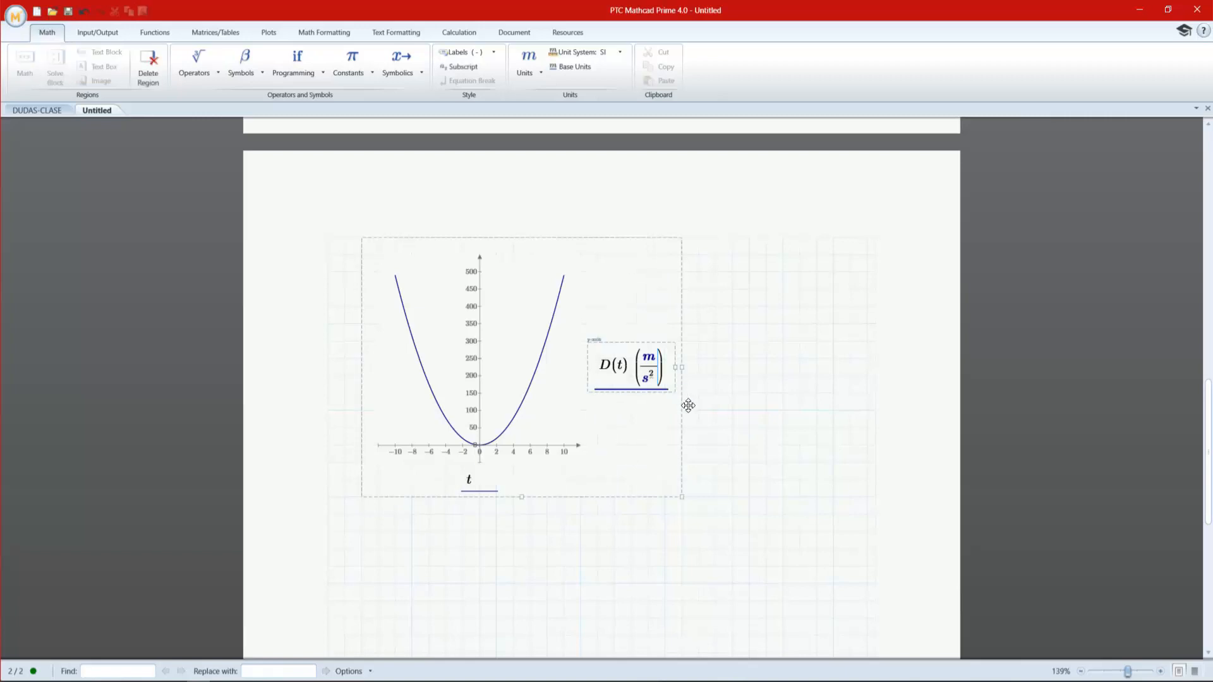
left_click_drag(681, 496, 837, 544)
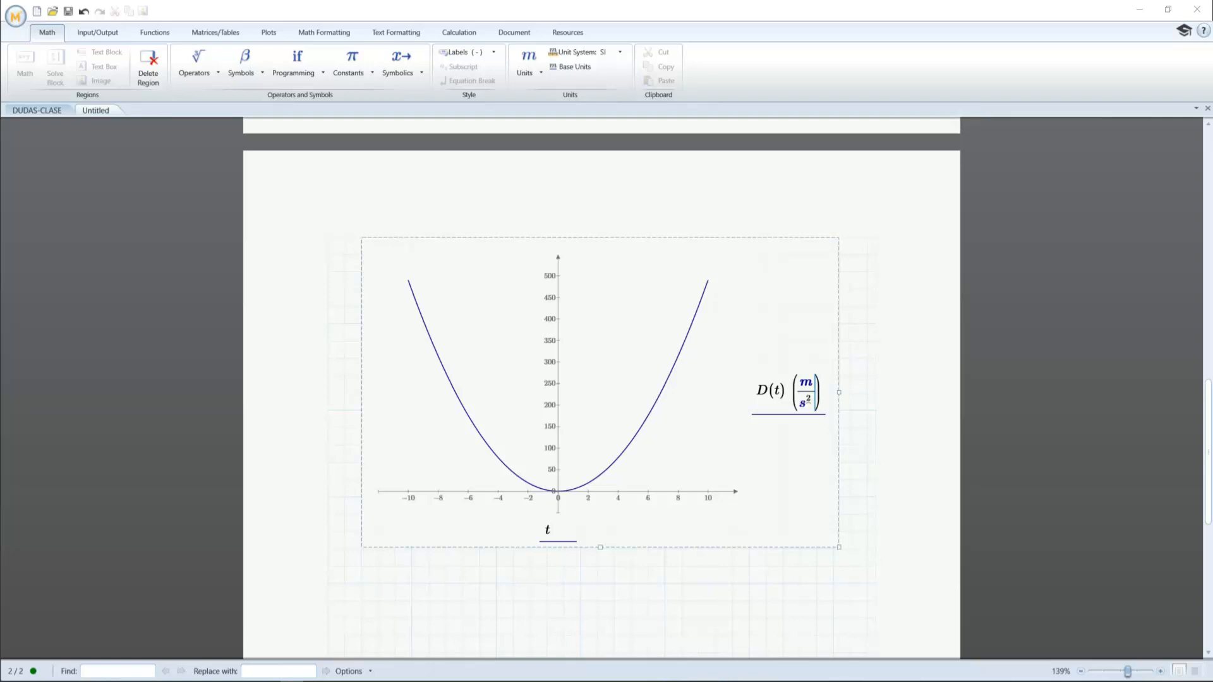
left_click(410, 601)
left_click(406, 552)
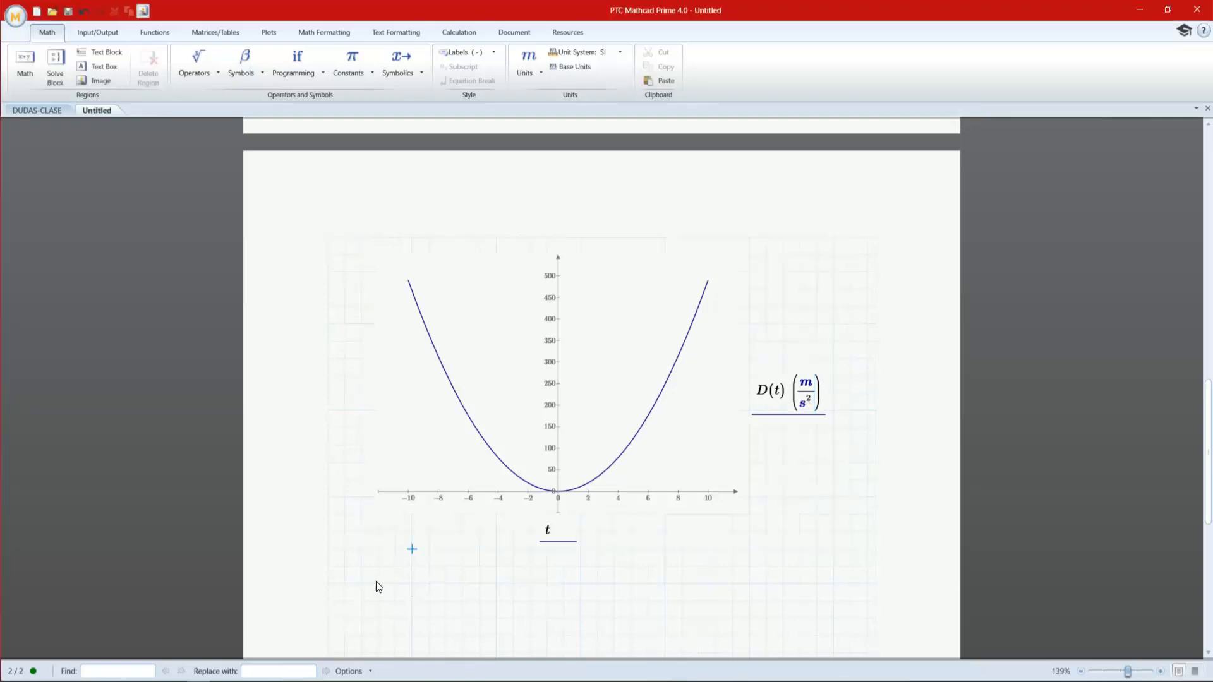
- Define the range variable a as 1..10 below the D(t) plot
left_click(376, 582)
type("a:=")
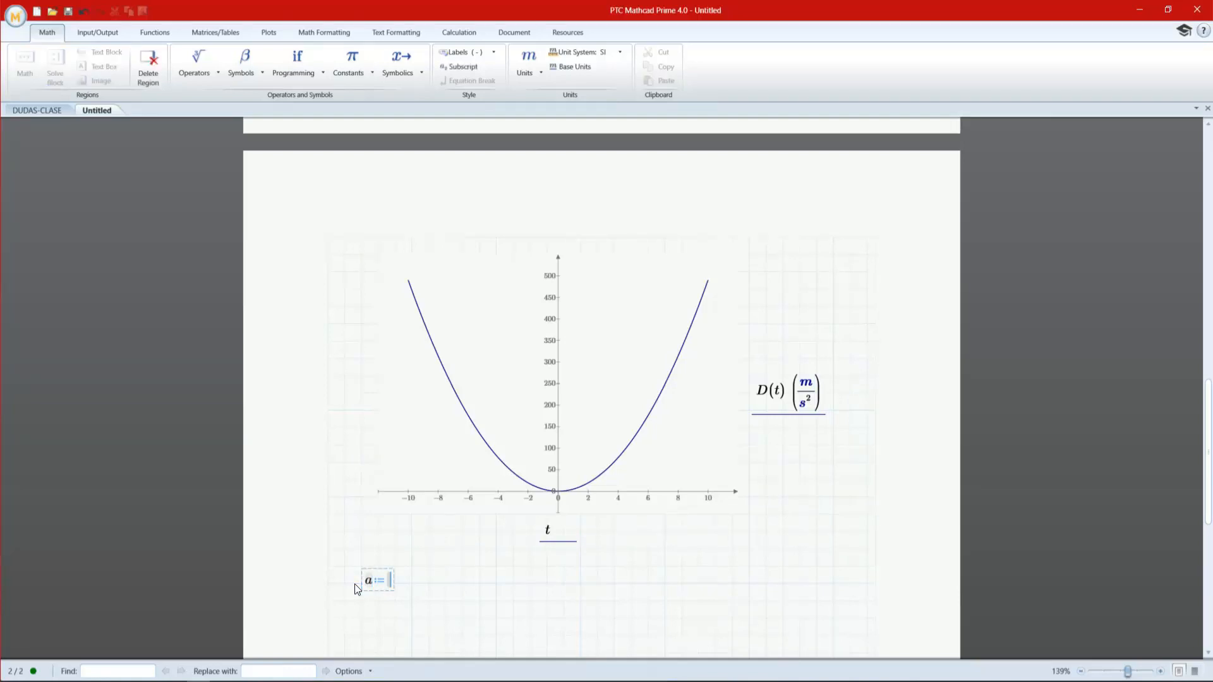
key("Escape")
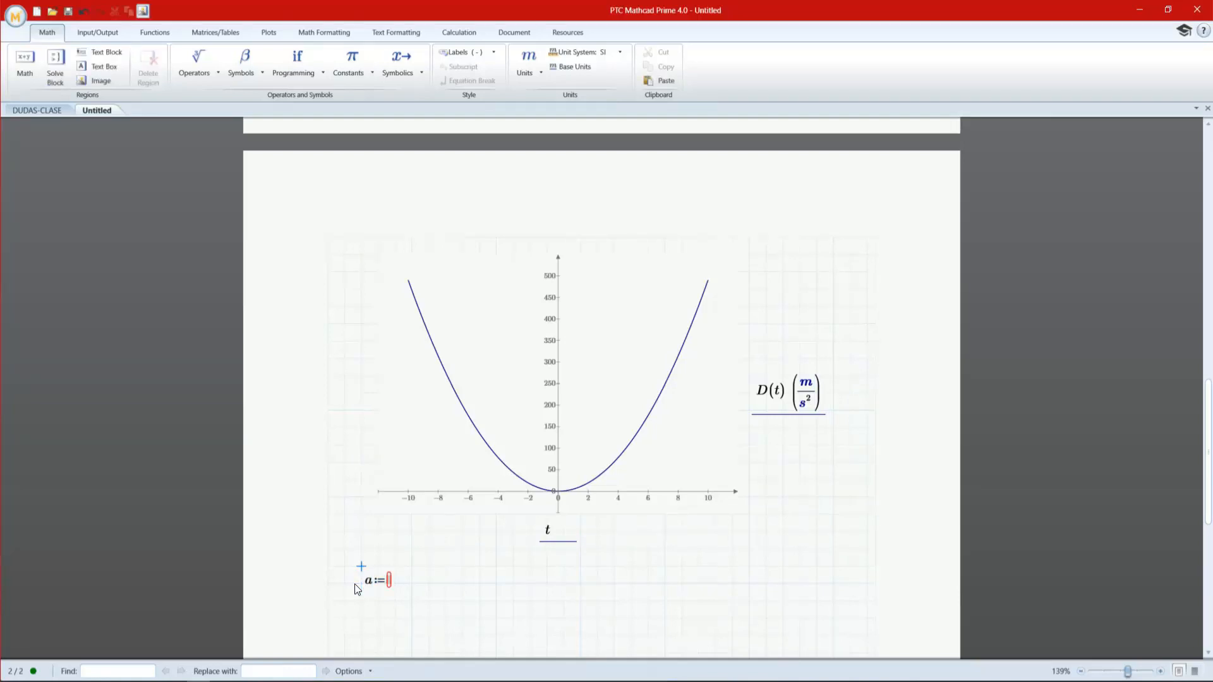
key("Right")
key("Right")
key("Right")
key("Right")
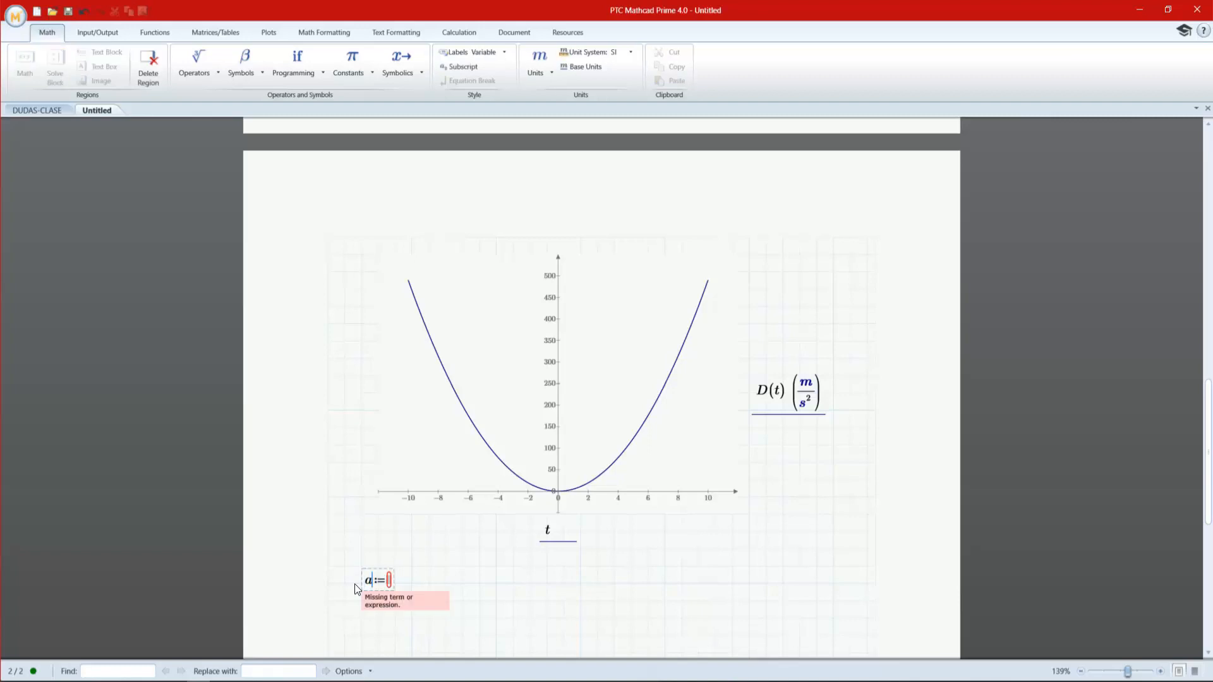
type("1")
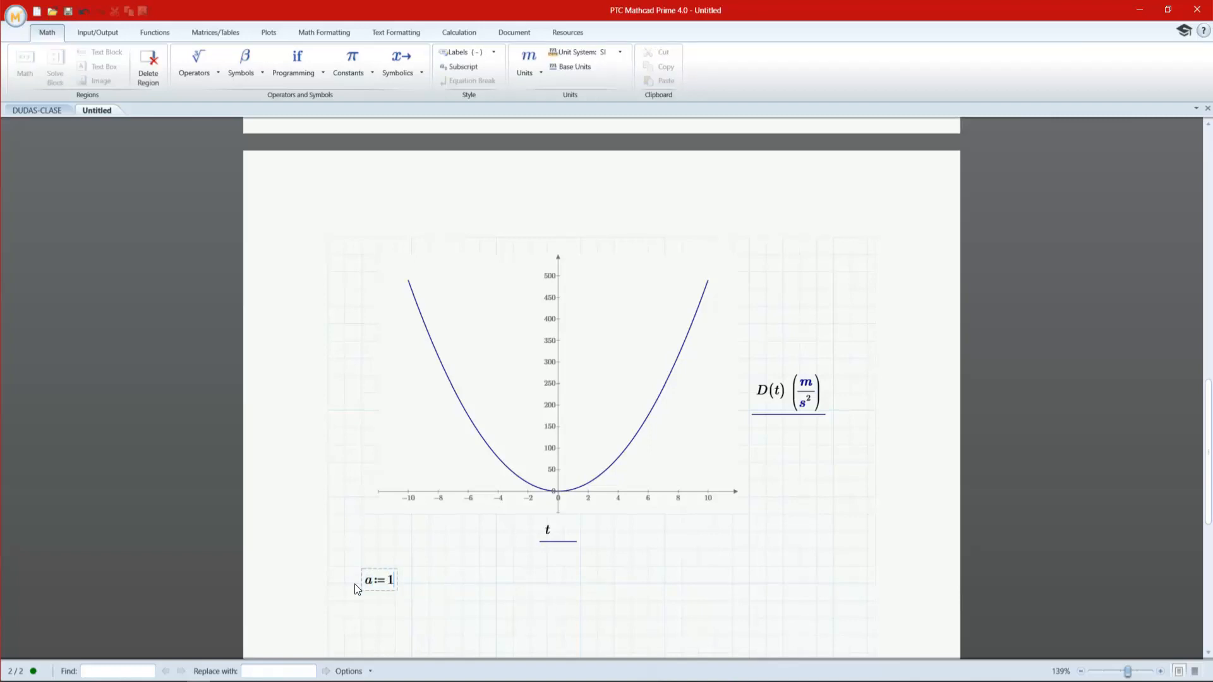
type("..10")
key("Return")
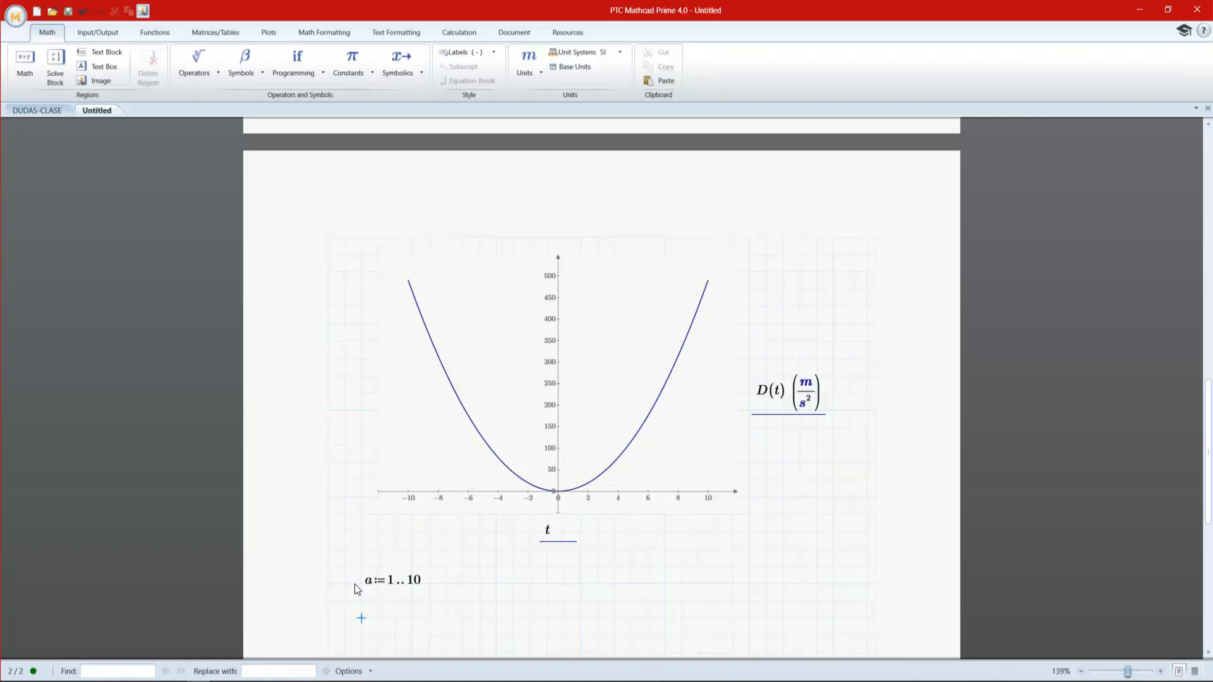
- Evaluate a to show its values and place the resulting vector beside the definition of a
type("a=")
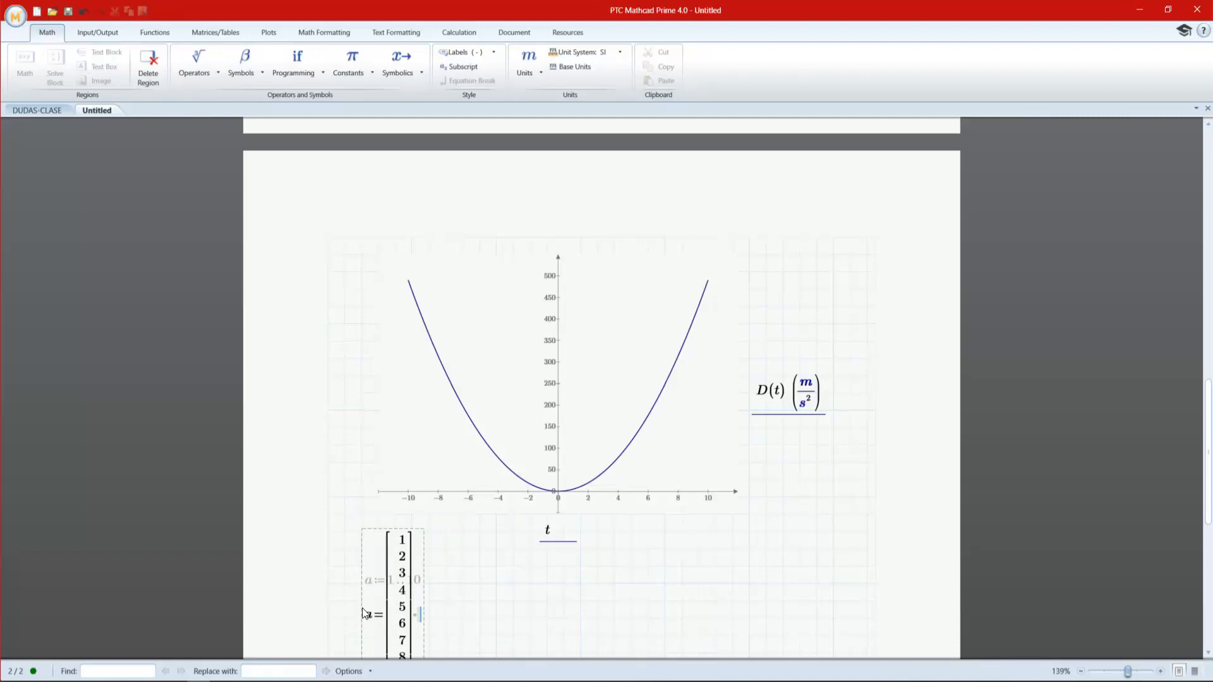
left_click_drag(362, 613, 501, 563)
scroll(442, 611, "down", 3)
scroll(392, 522, "down", 3)
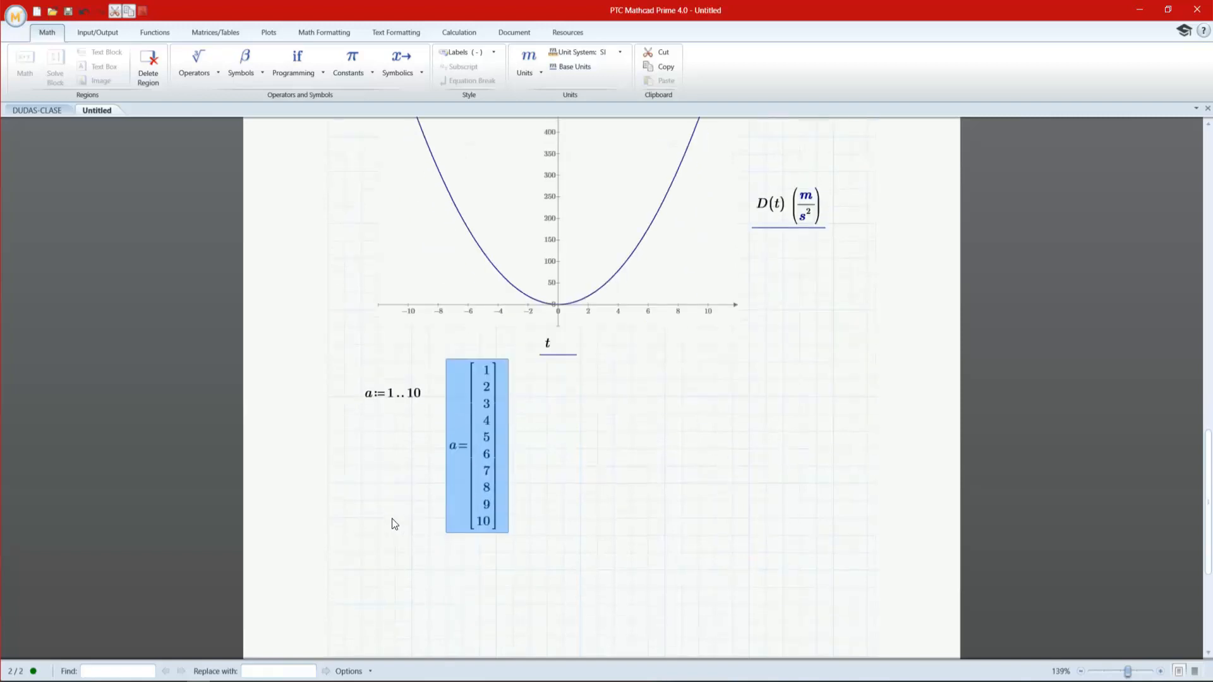
- Define the range variable b as 1,3..11 below the definition of a
left_click(377, 502)
scroll(377, 502, "down", 2)
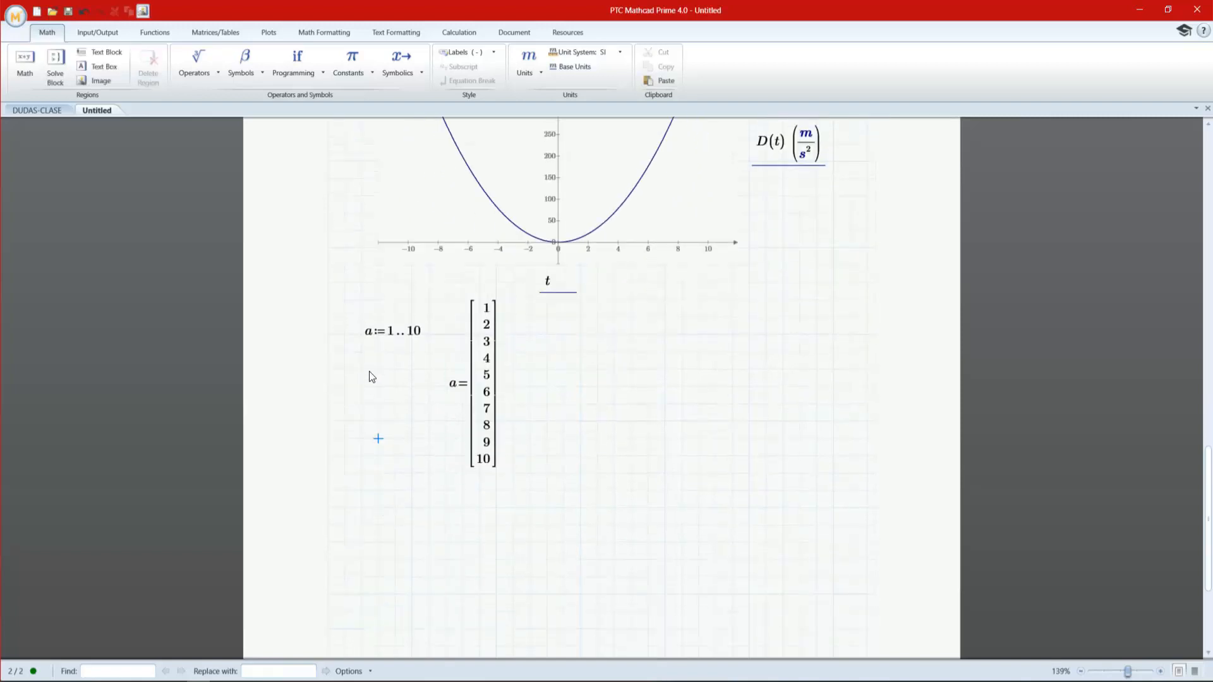
type("b:=")
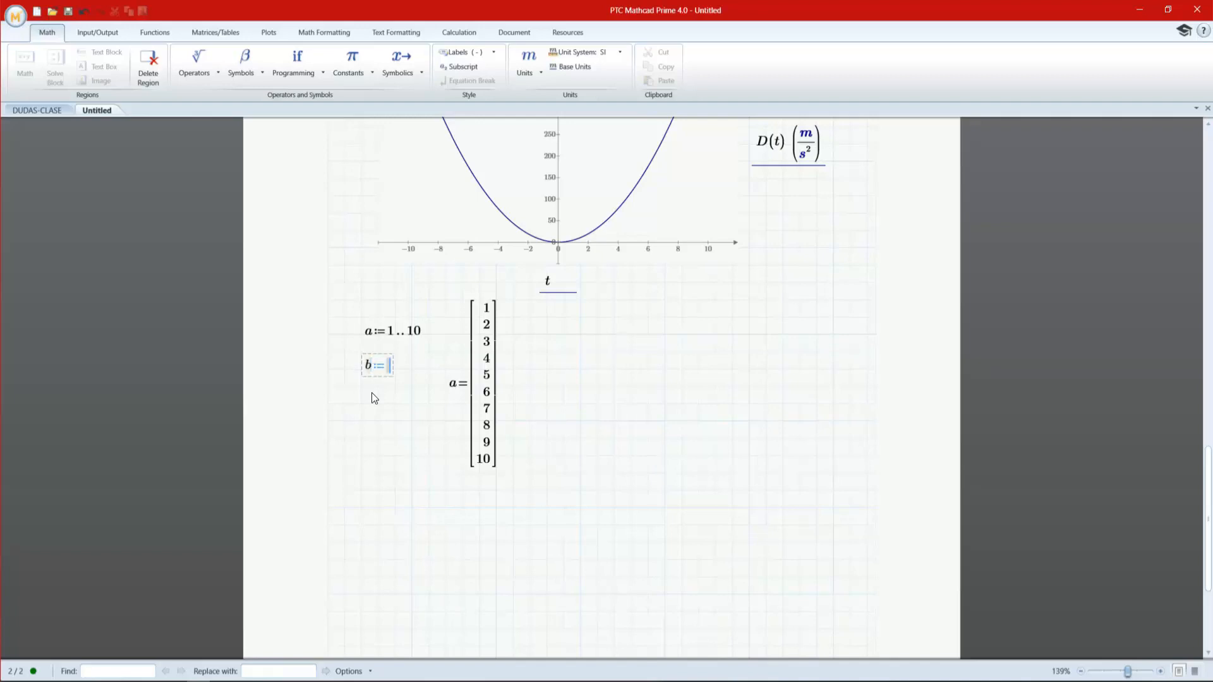
type(":1,2")
key("BackSpace")
type("3..21")
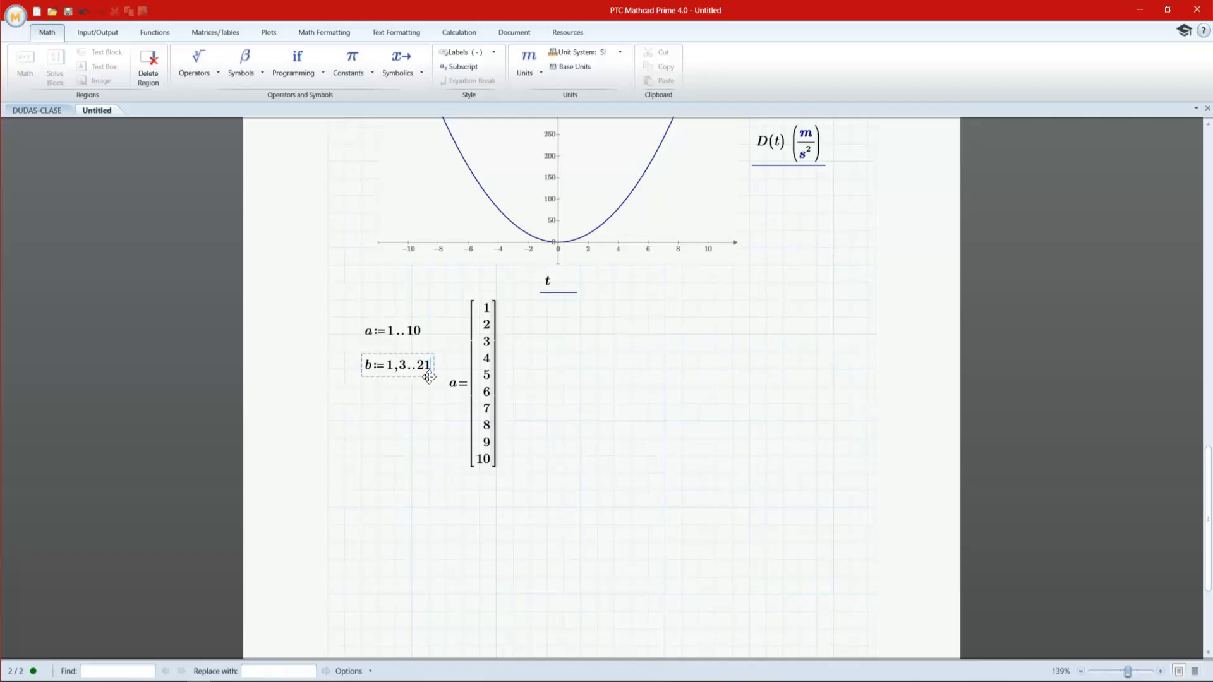
key("BackSpace")
key("BackSpace")
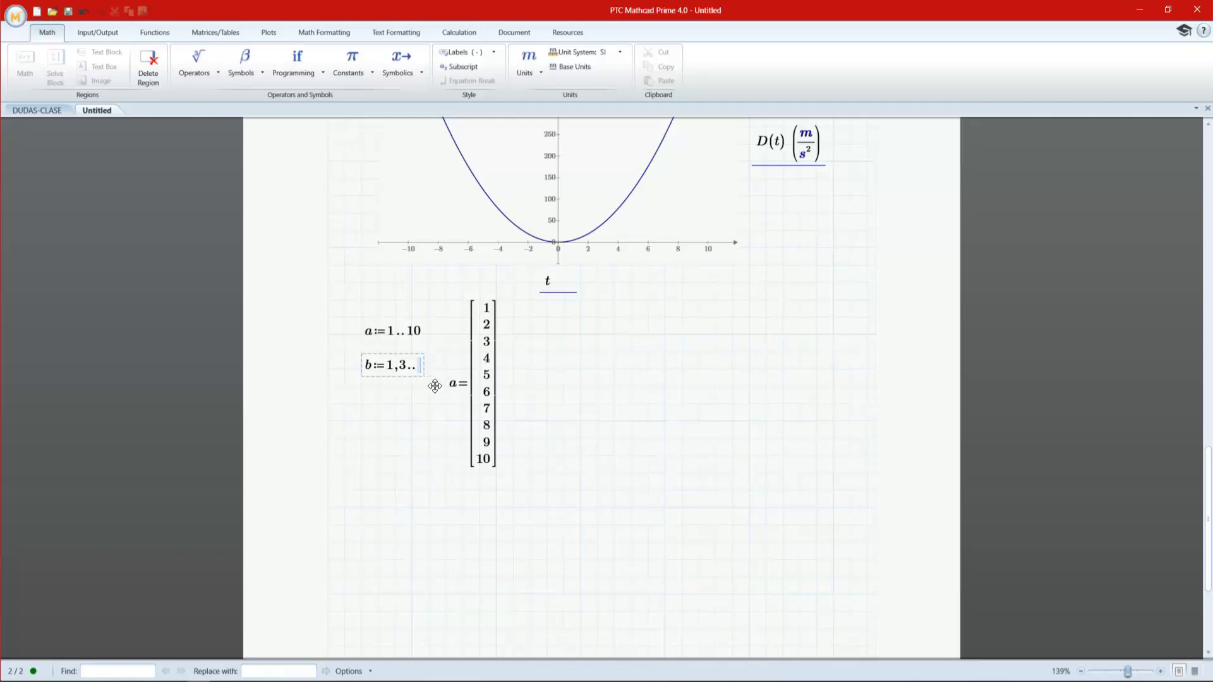
type("11")
- Evaluate b in the empty area beside the a vector to show its values
left_click(558, 386)
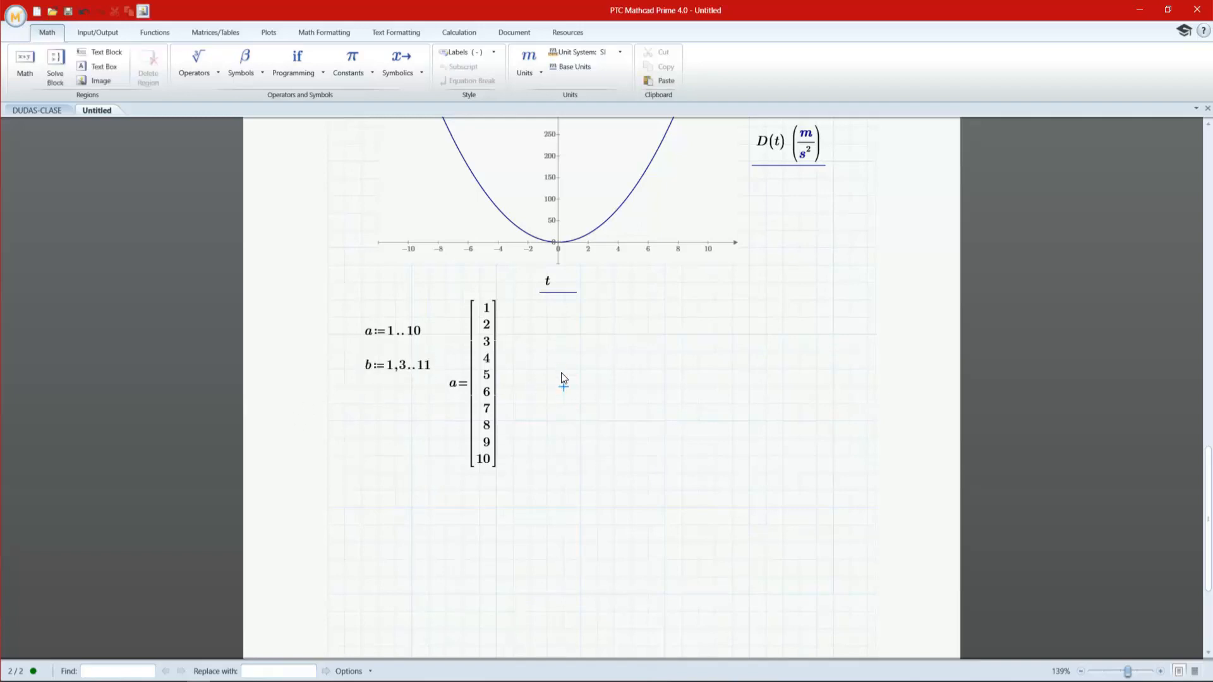
type("b=")
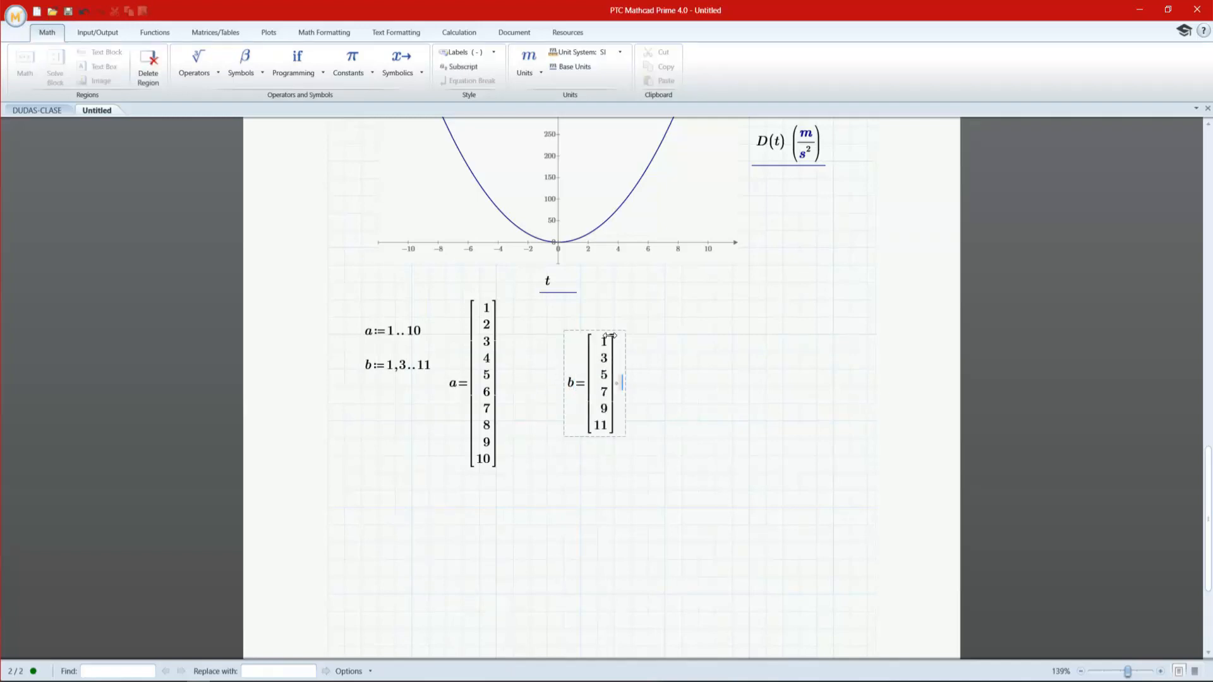
left_click(632, 443)
left_click(530, 456)
- Define the range variable c as 2,4..10 below the definition of b
left_click(364, 388)
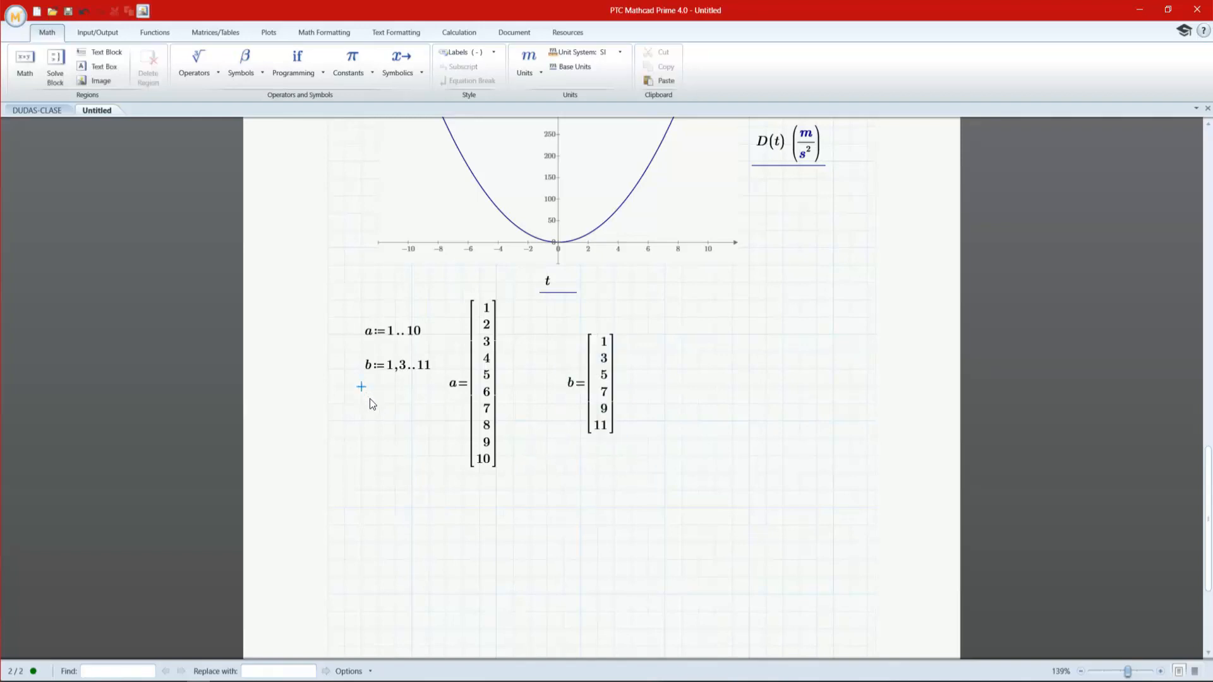
left_click(359, 405)
type("c:=")
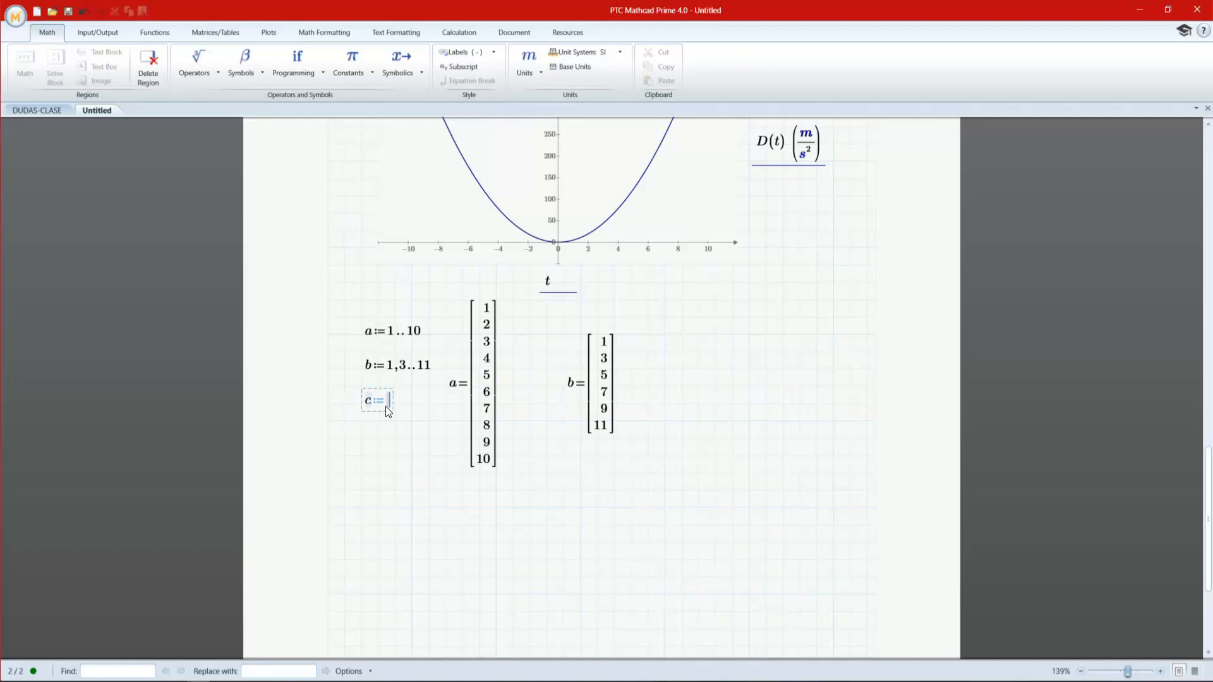
type("2,4..")
key("Tab")
type("10")
- Evaluate c in the empty area beside the b vector to show its values
left_click(639, 406)
left_click(650, 409)
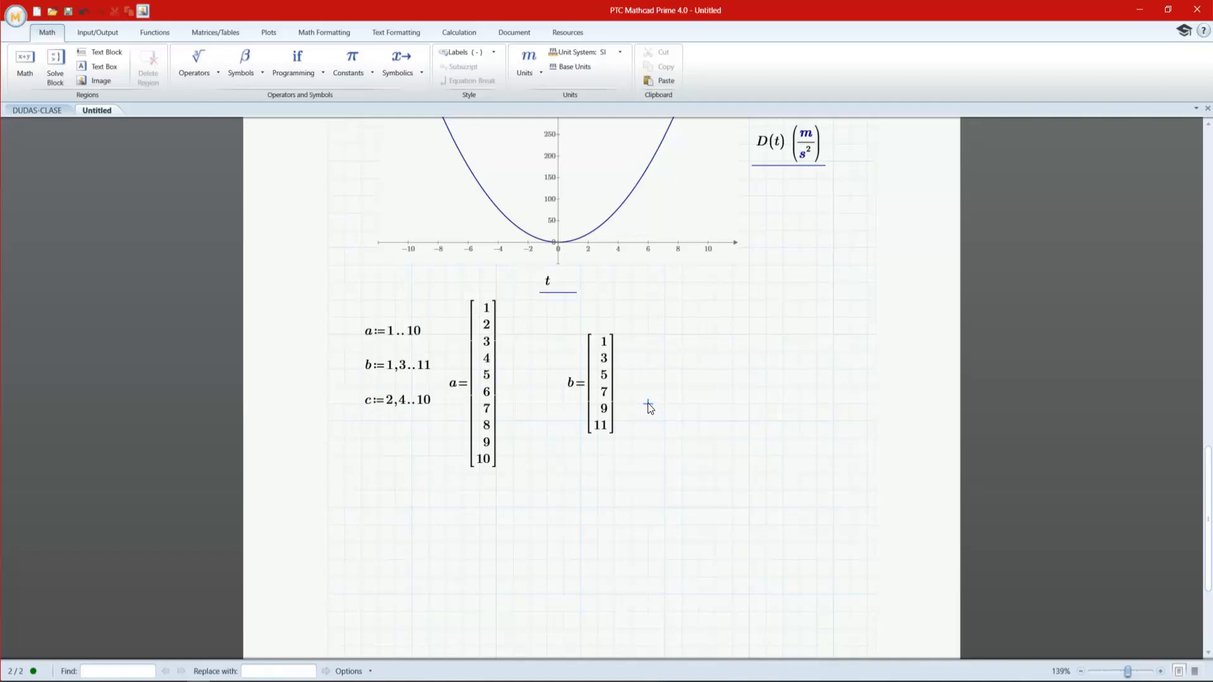
left_click(664, 406)
type("c")
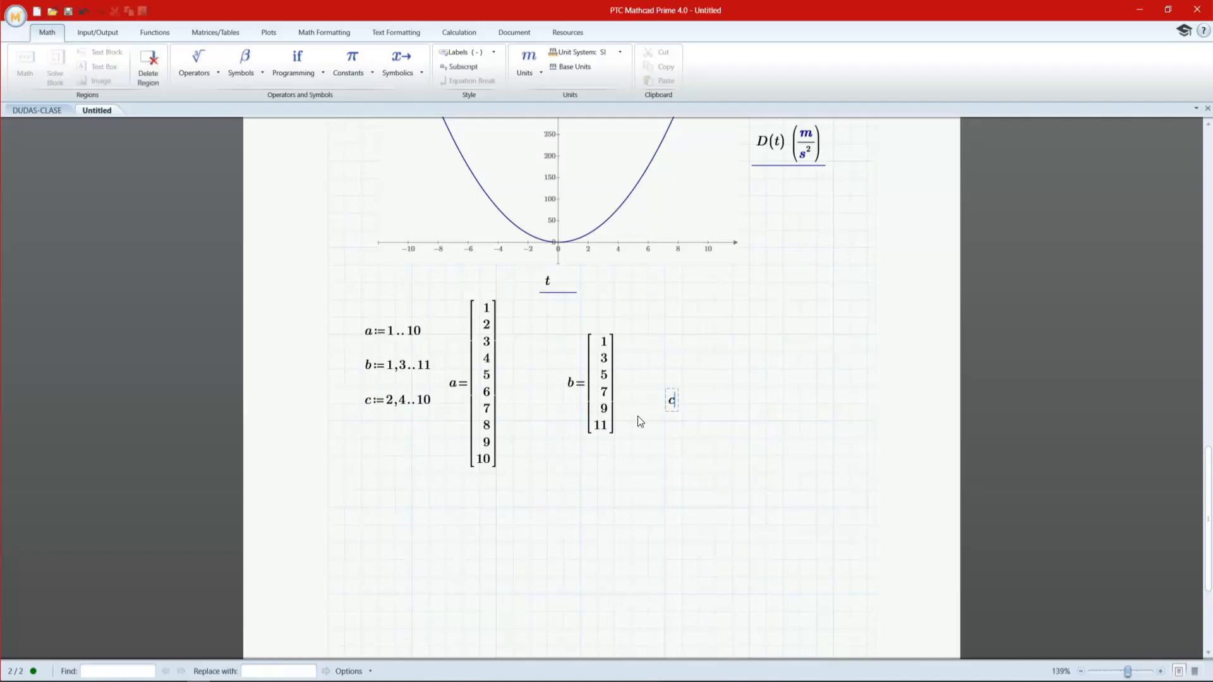
type("=")
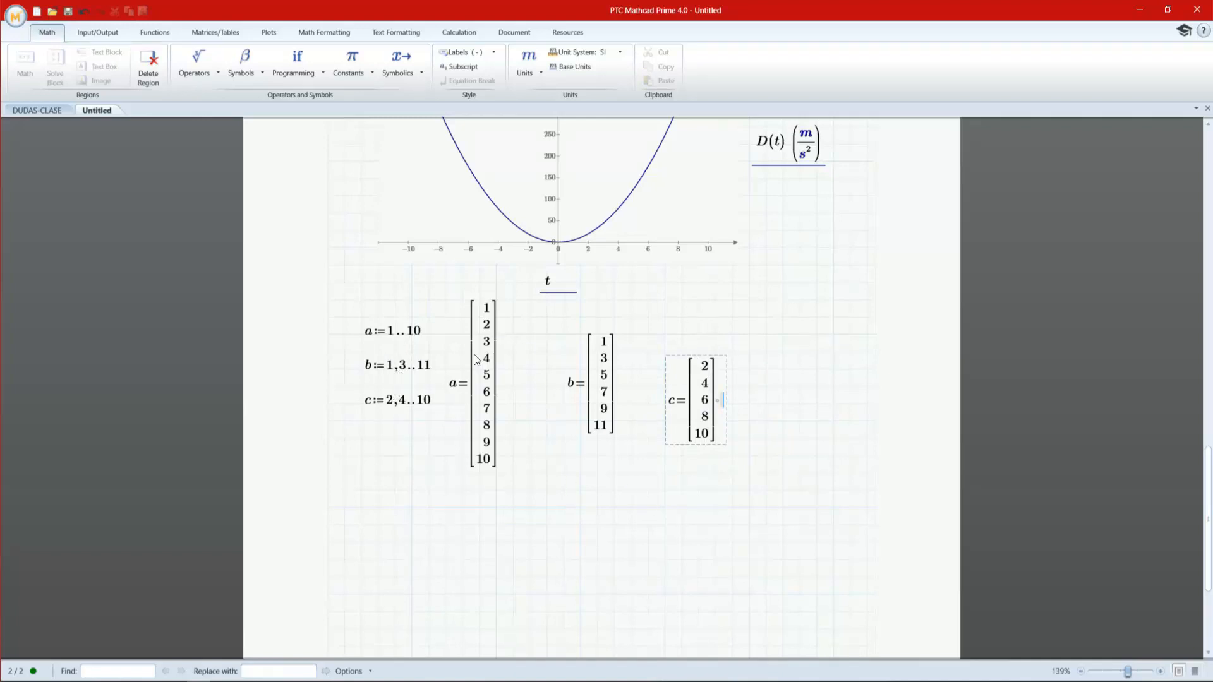
- Define the range variable d as 5,10..20 below the definition of c
left_click(374, 447)
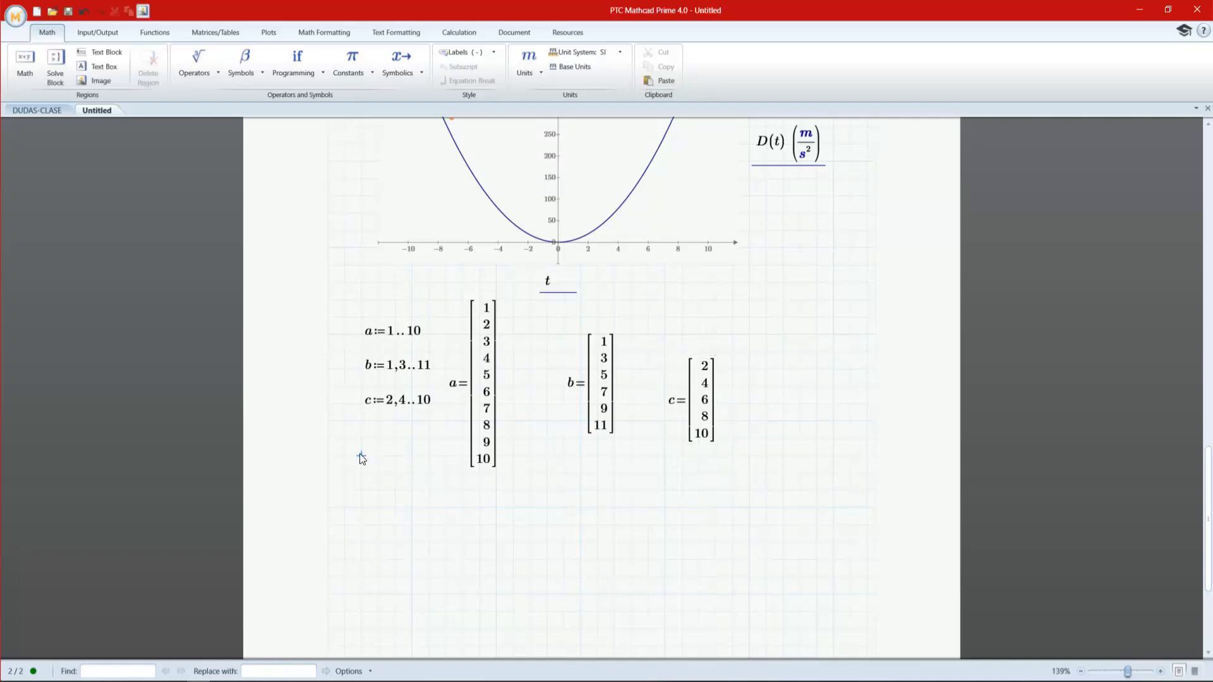
type("d:=")
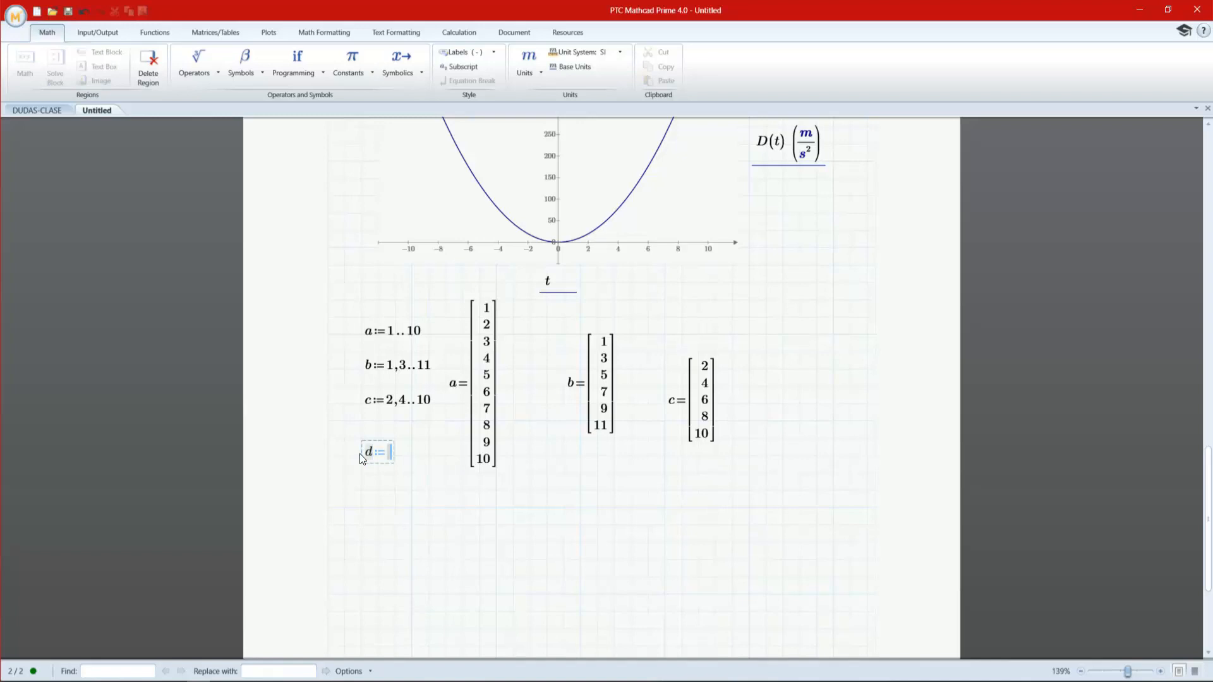
type("5,;")
type("10..")
key("Return")
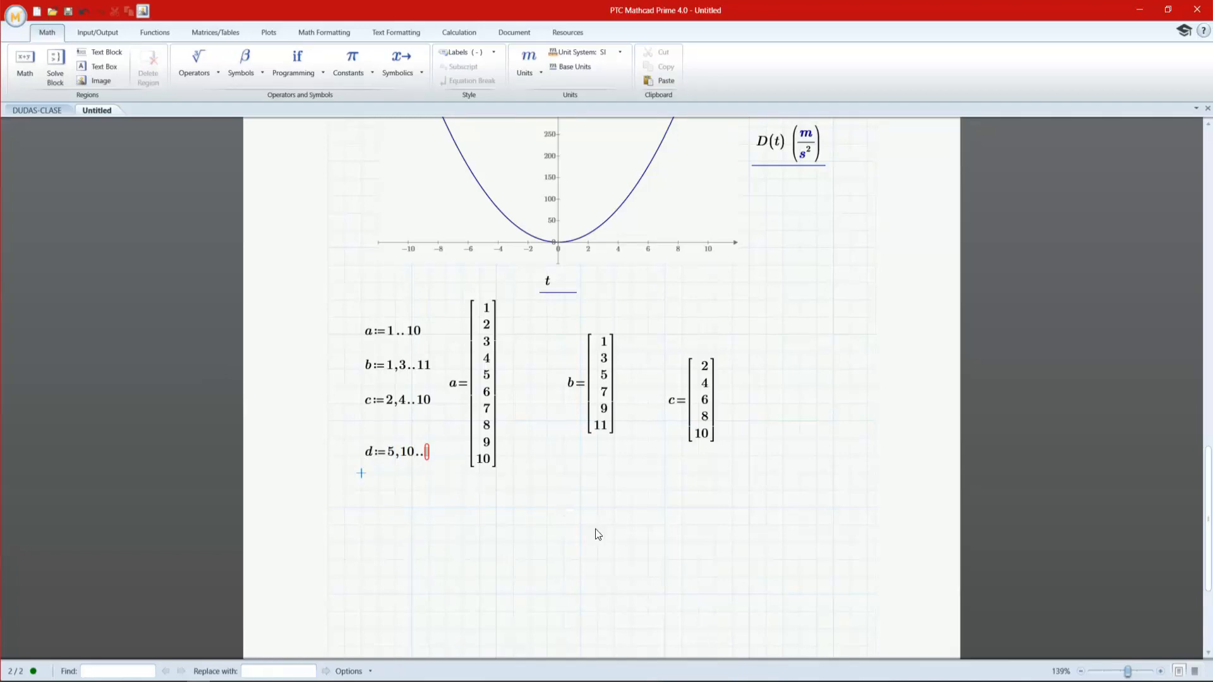
left_click(427, 454)
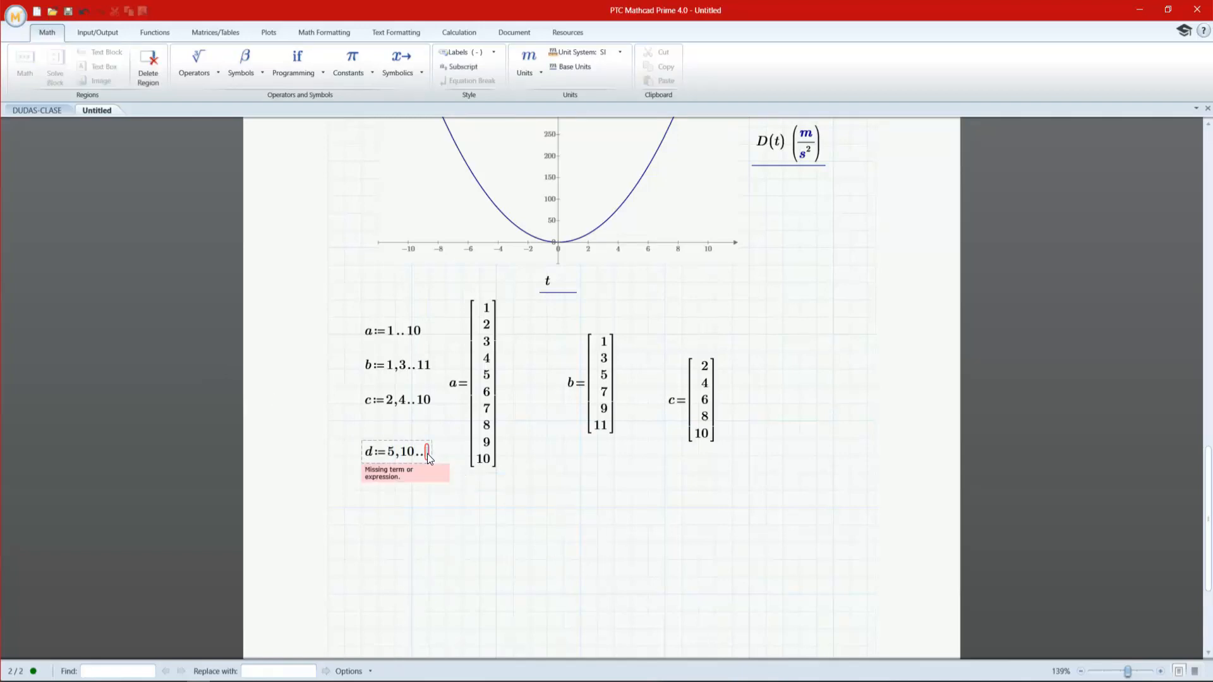
type("20")
- Evaluate d in the empty area beside the c vector to show its values
left_click(747, 459)
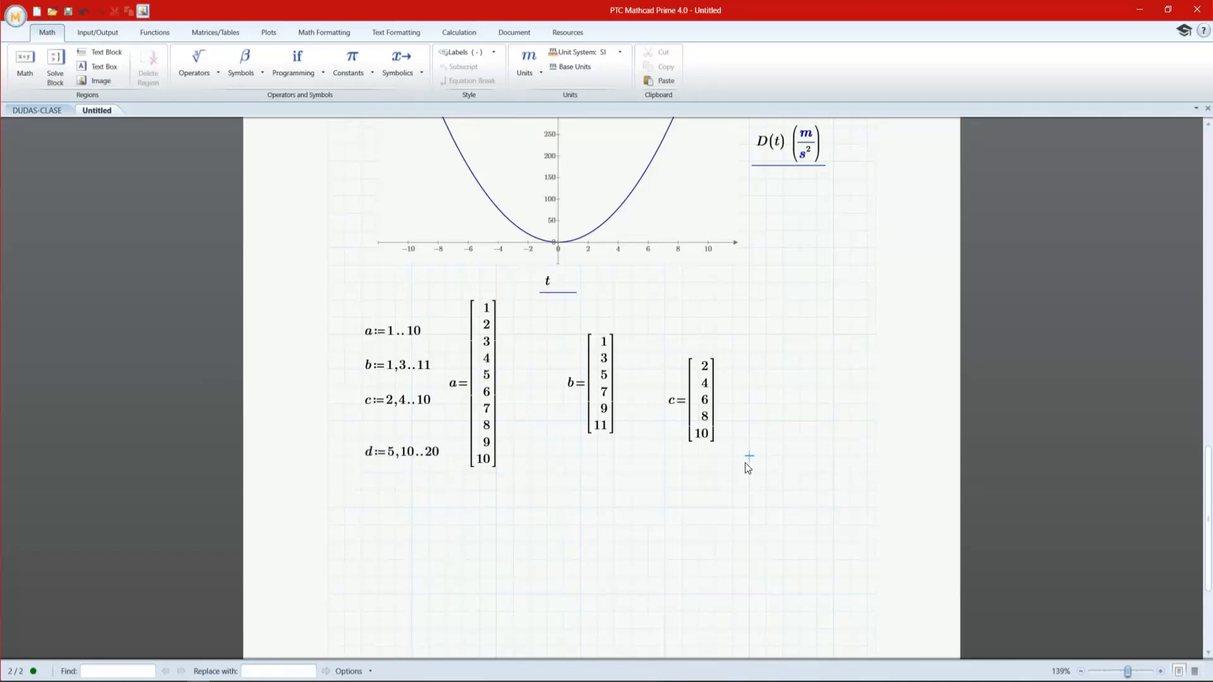
type("d=")
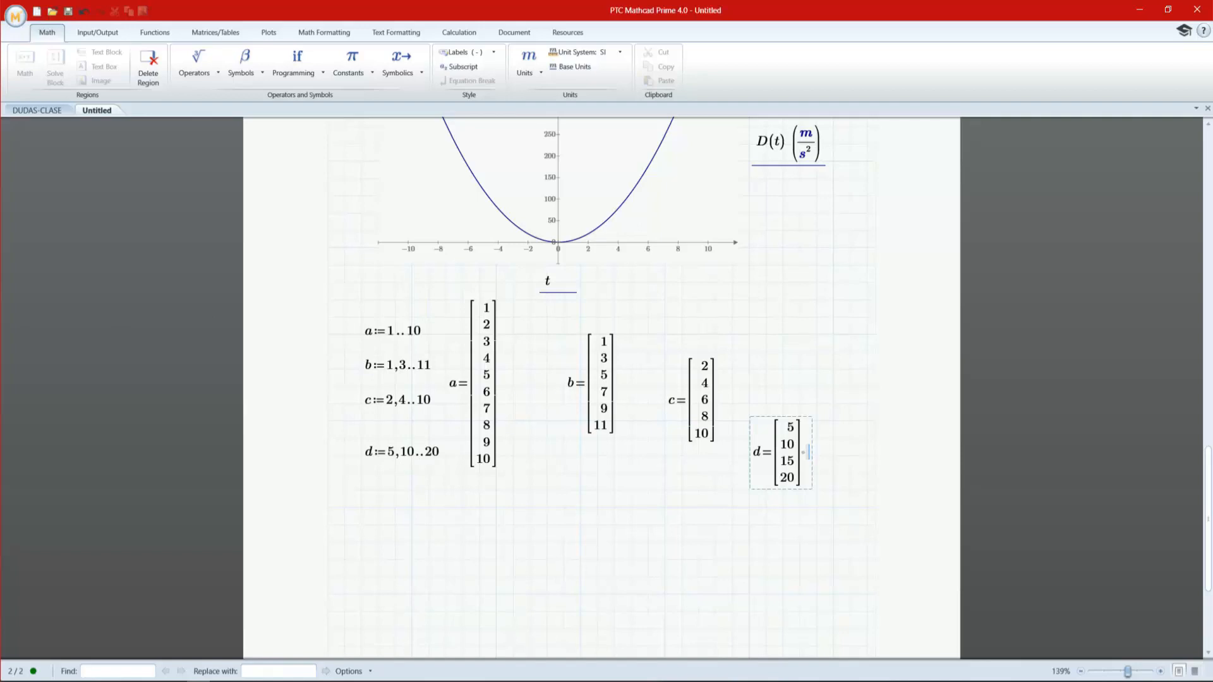
left_click(402, 455)
- Define e as equal to a below the definition of d
left_click(362, 508)
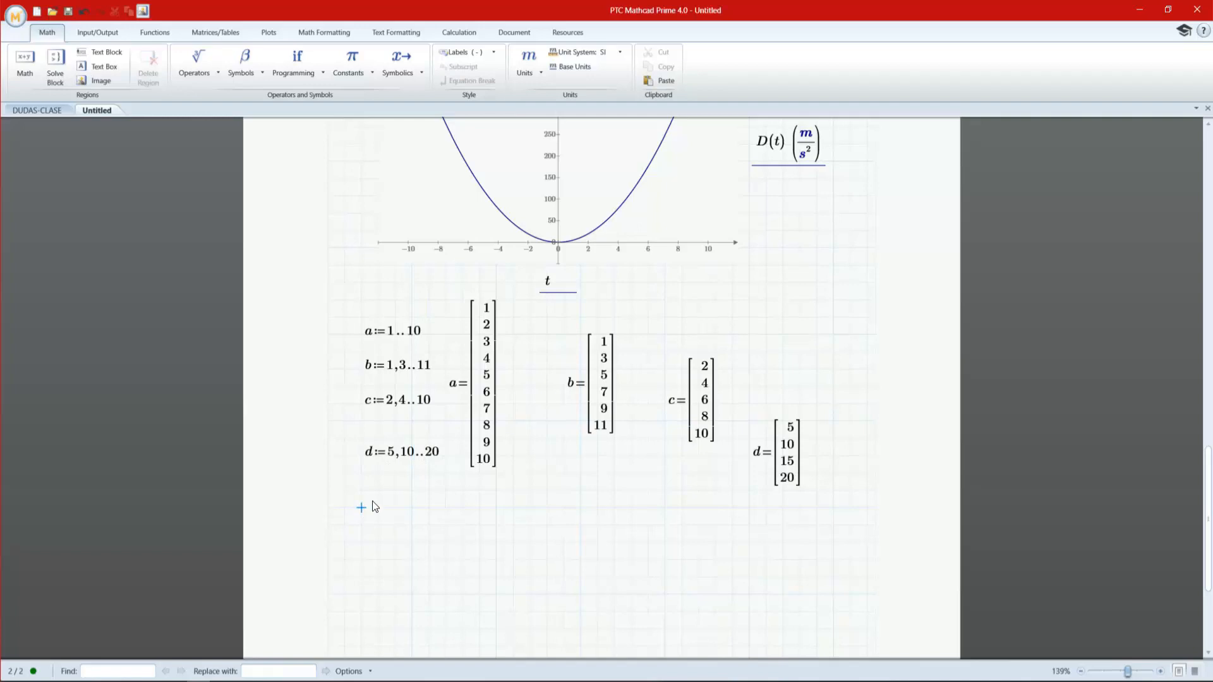
type("c")
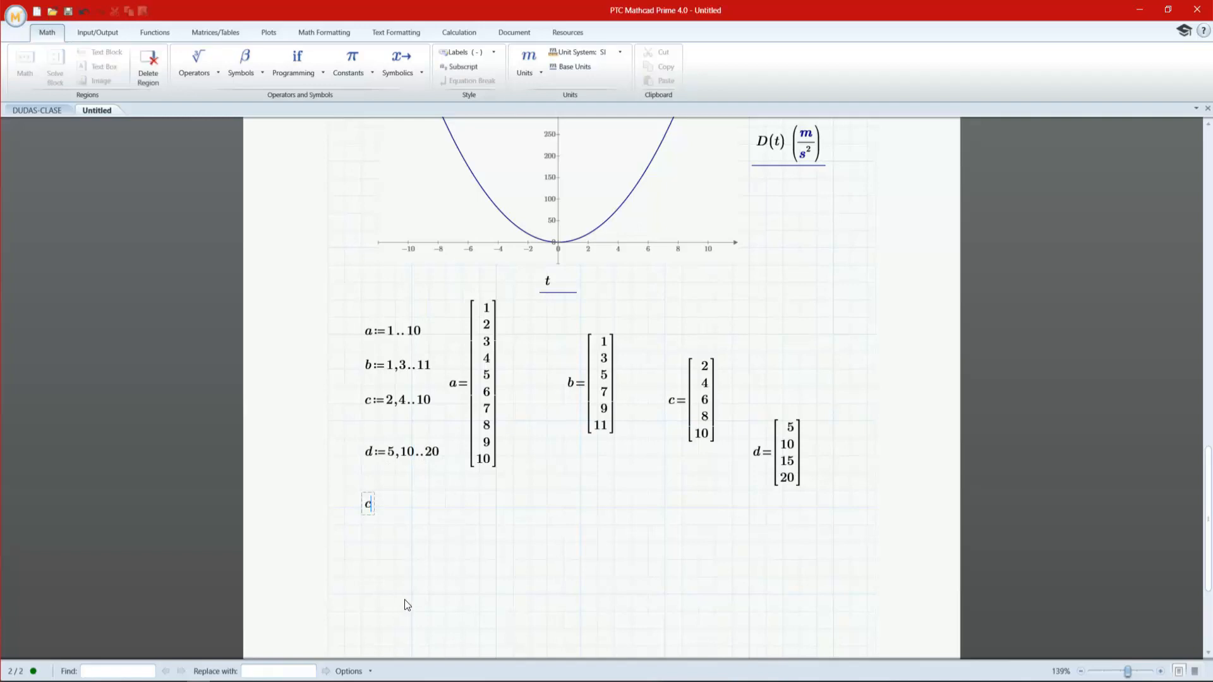
key("BackSpace")
type("e:a")
- Evaluate a+e below the definition of e and shift the result region clear of the definitions of d and e
left_click(363, 547)
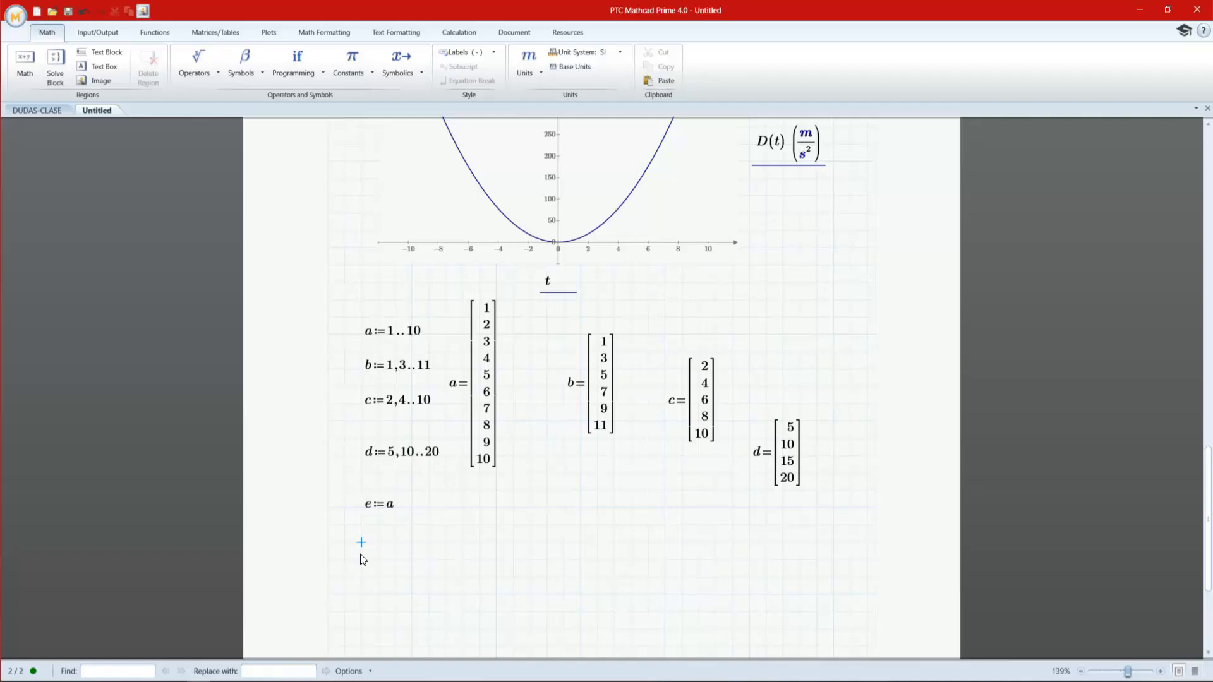
type("a+e")
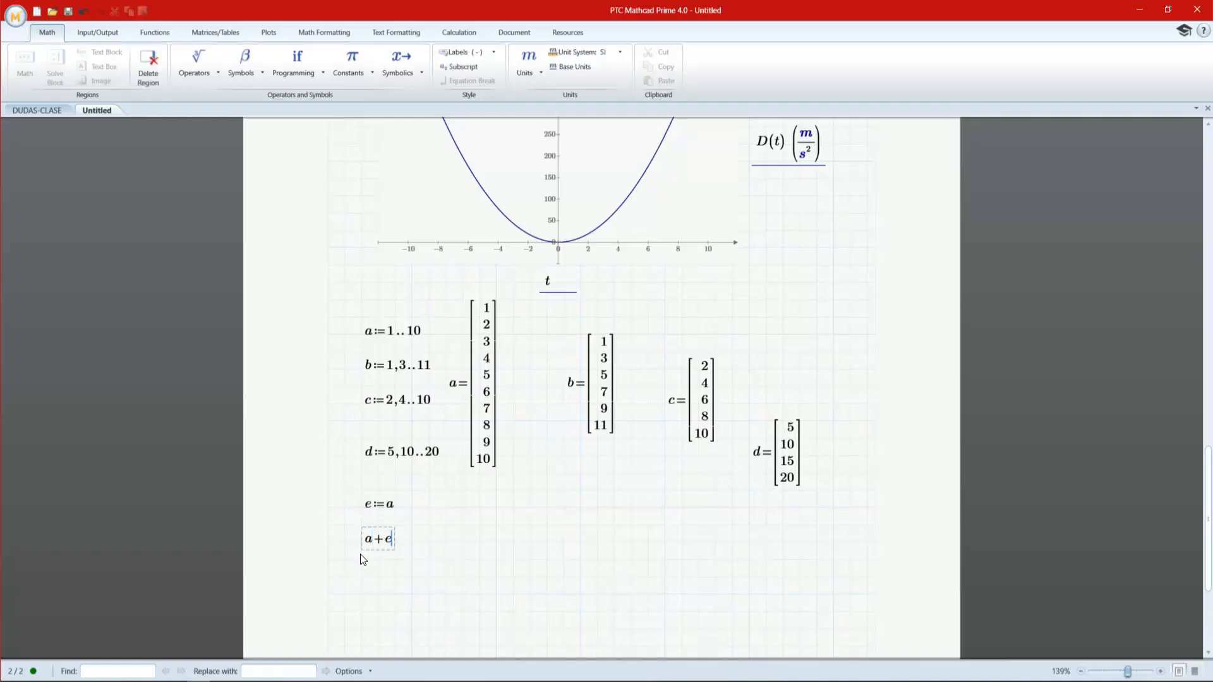
type("=")
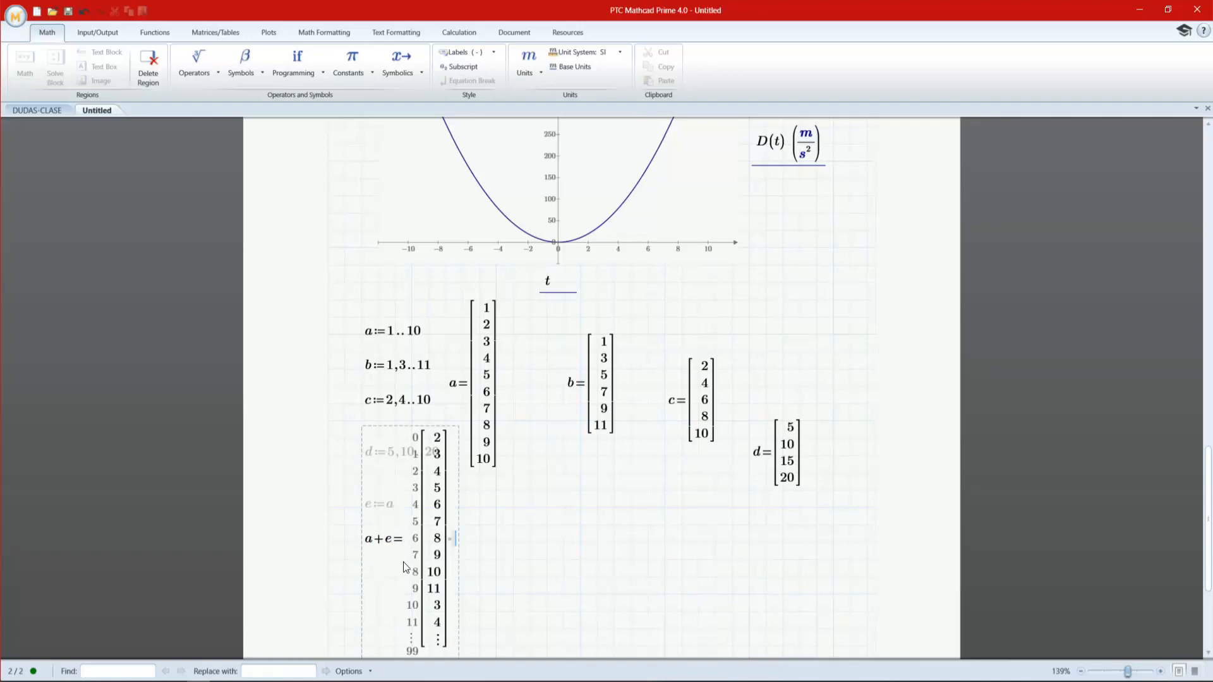
scroll(525, 533, "down", 1)
left_click(479, 546)
left_click(452, 548)
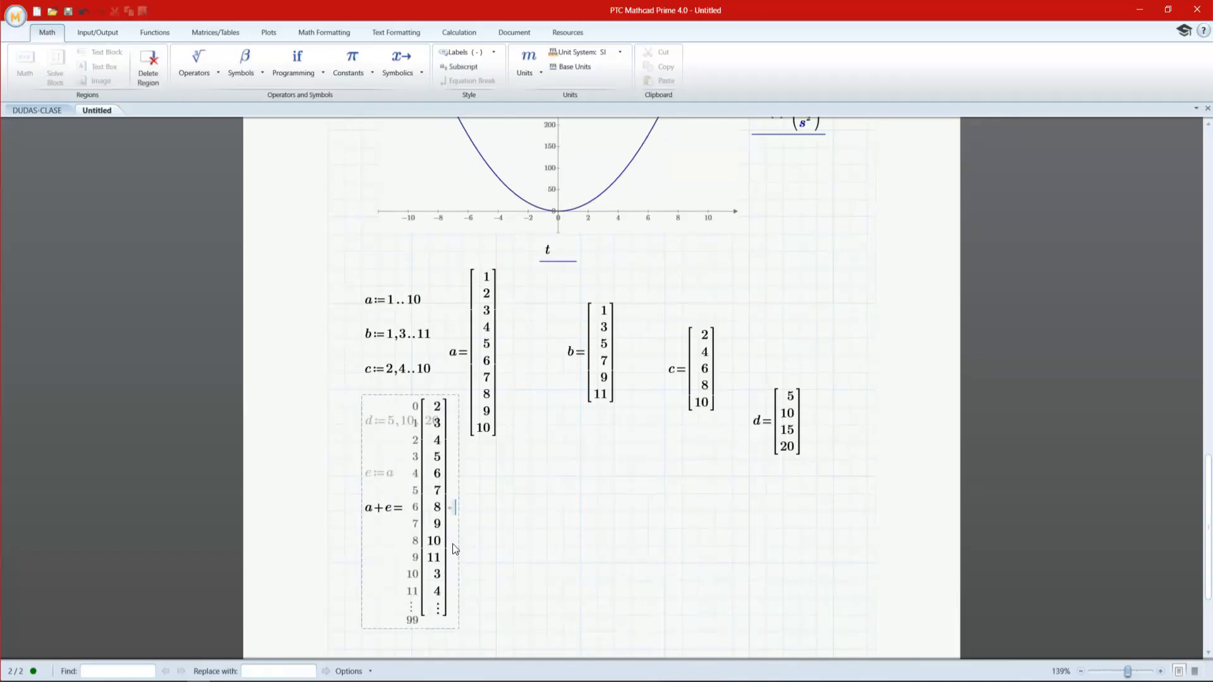
left_click_drag(459, 530, 514, 558)
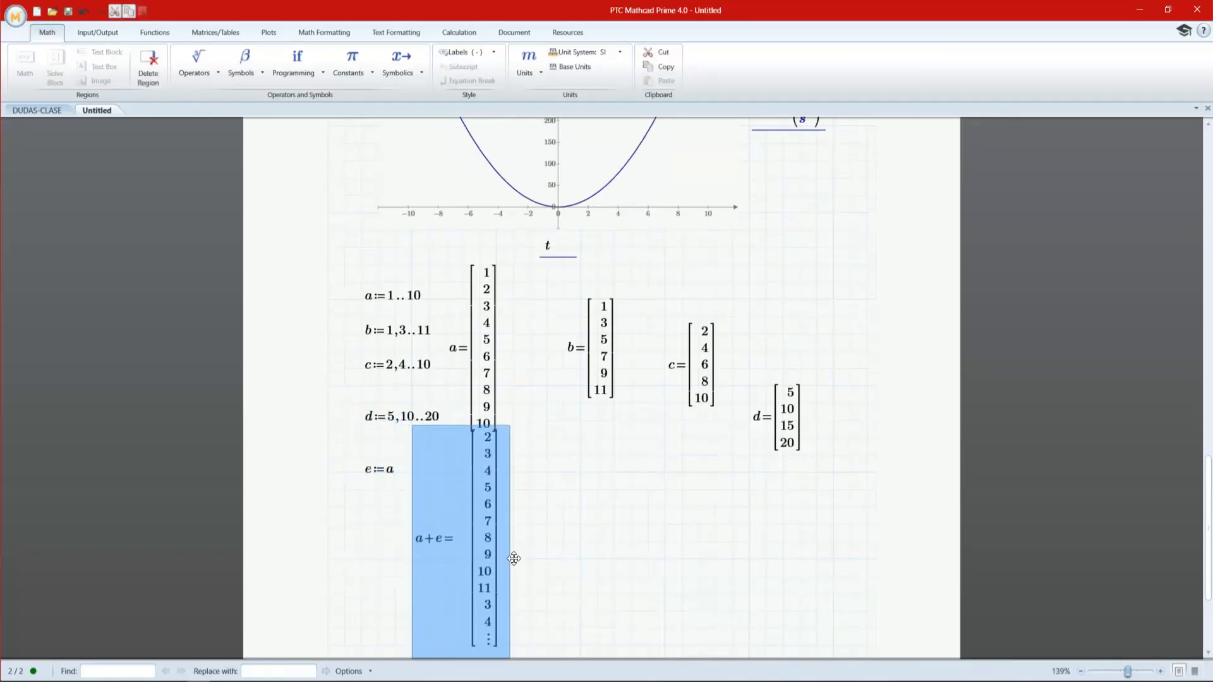
- Try to resize the displayed a+e result vector and look through its elements
scroll(523, 546, "down", 2)
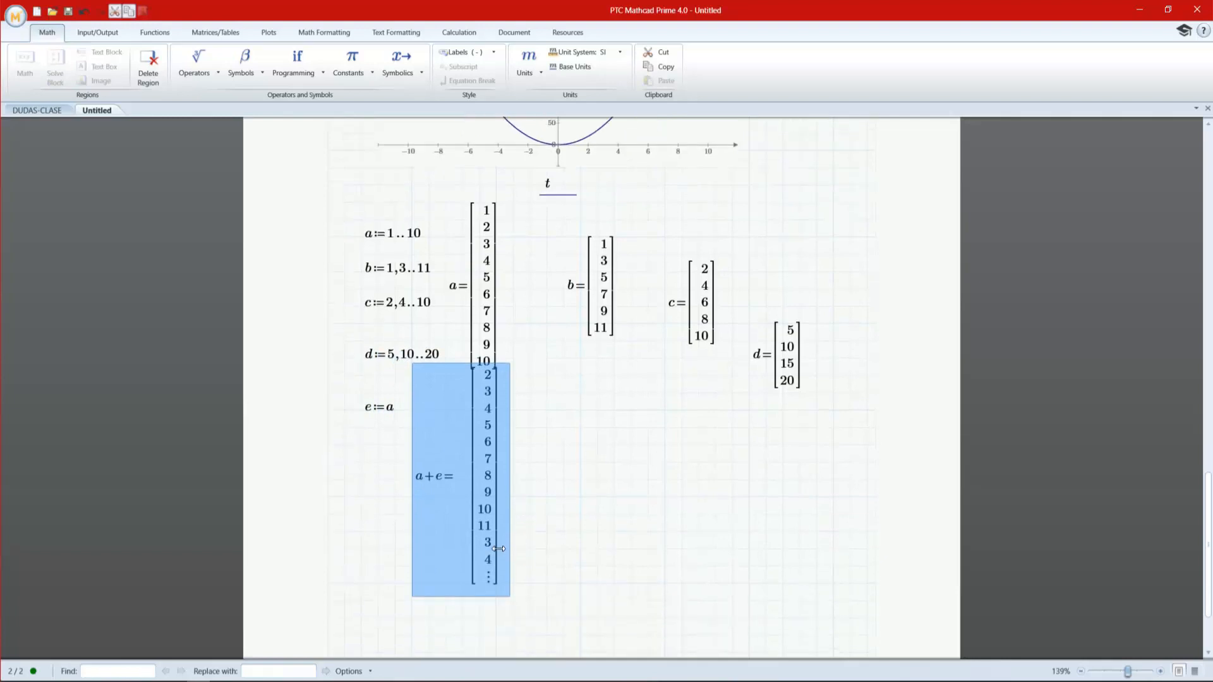
left_click(492, 580)
left_click(491, 584)
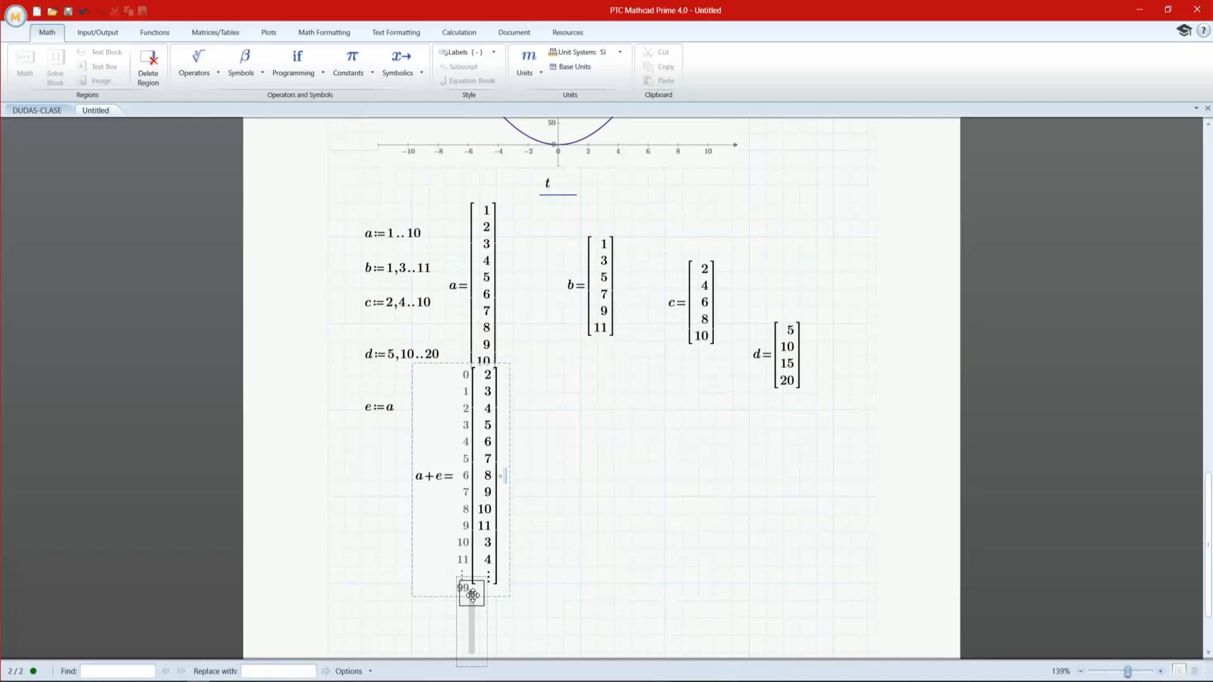
left_click_drag(473, 601, 470, 571)
left_click(485, 395)
scroll(487, 437, "down", 3)
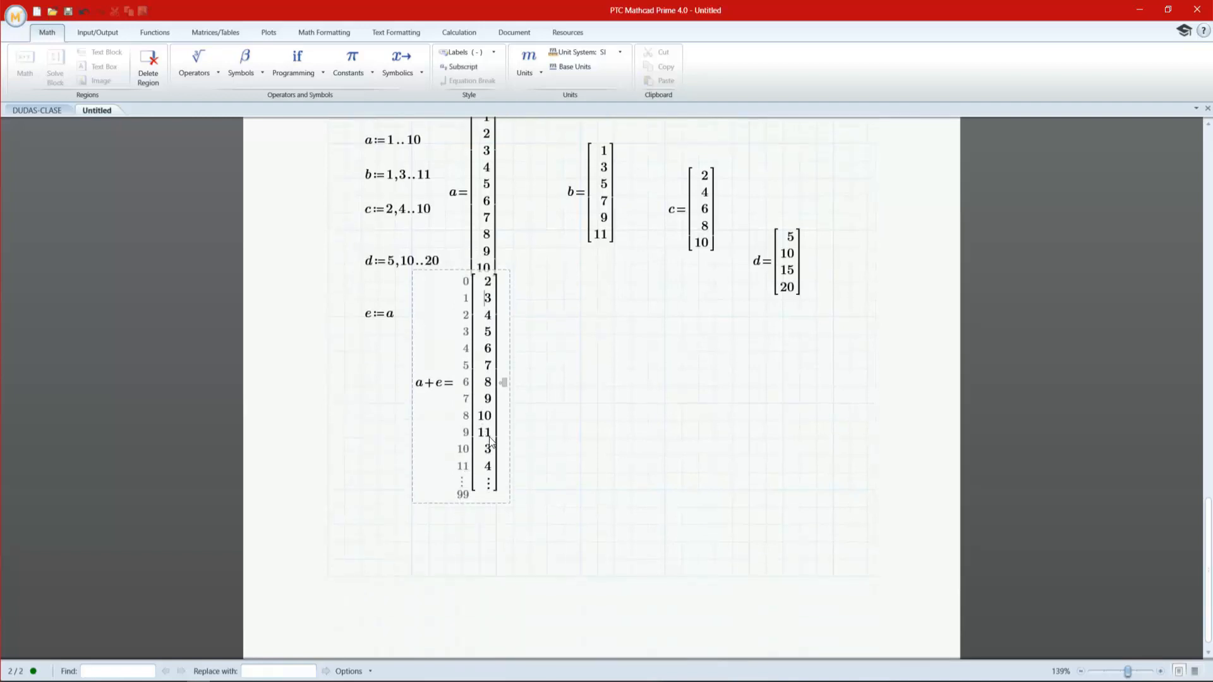
scroll(490, 436, "up", 2)
scroll(491, 439, "up", 1)
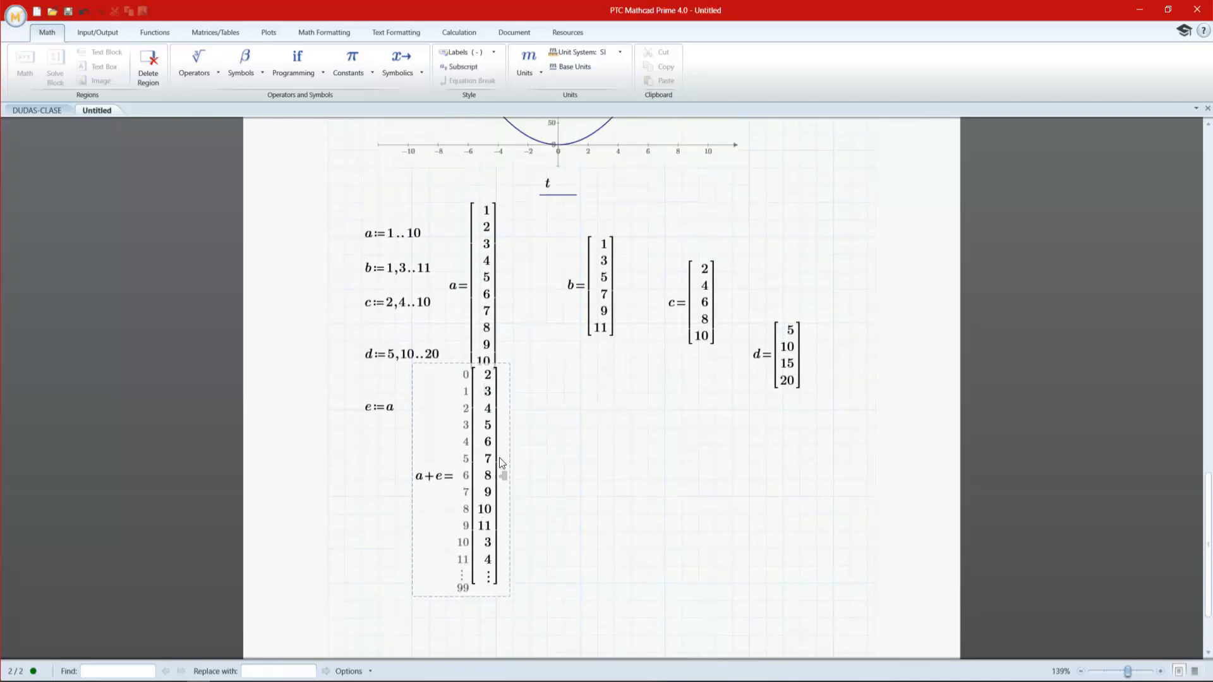
- Remove the a+e evaluation and the definition of e from the worksheet
left_click(518, 528)
left_click_drag(558, 487, 434, 491)
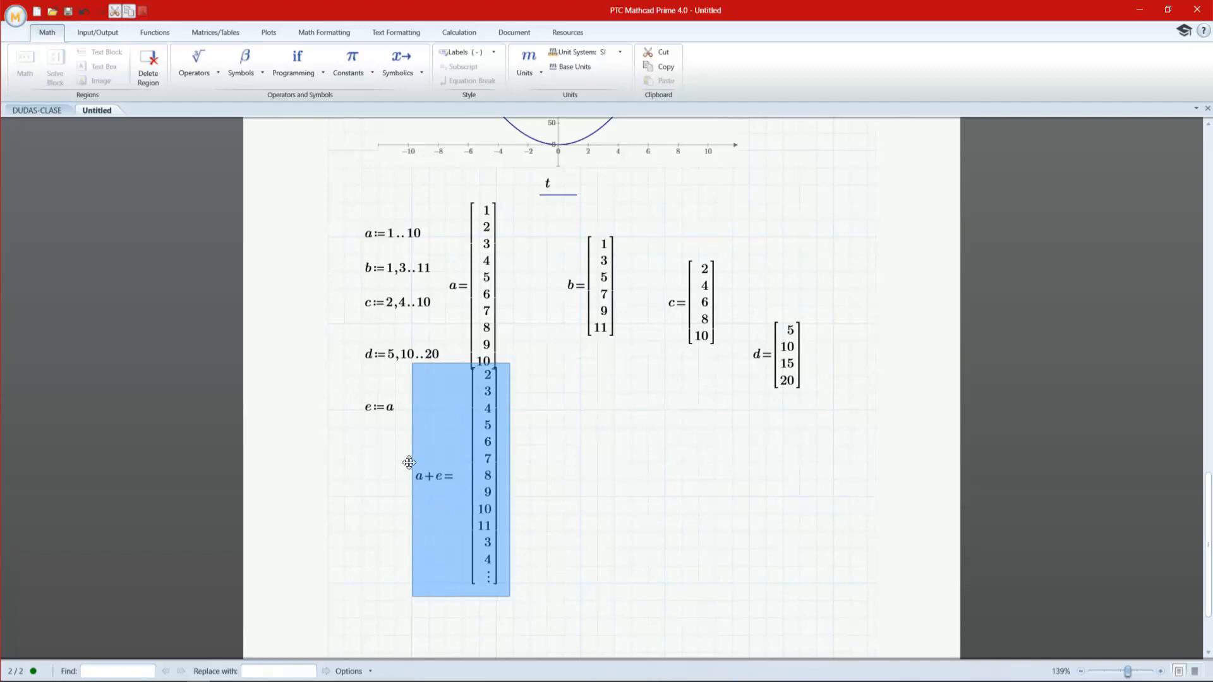
key("ctrl+x")
left_click(380, 405)
left_click(377, 412)
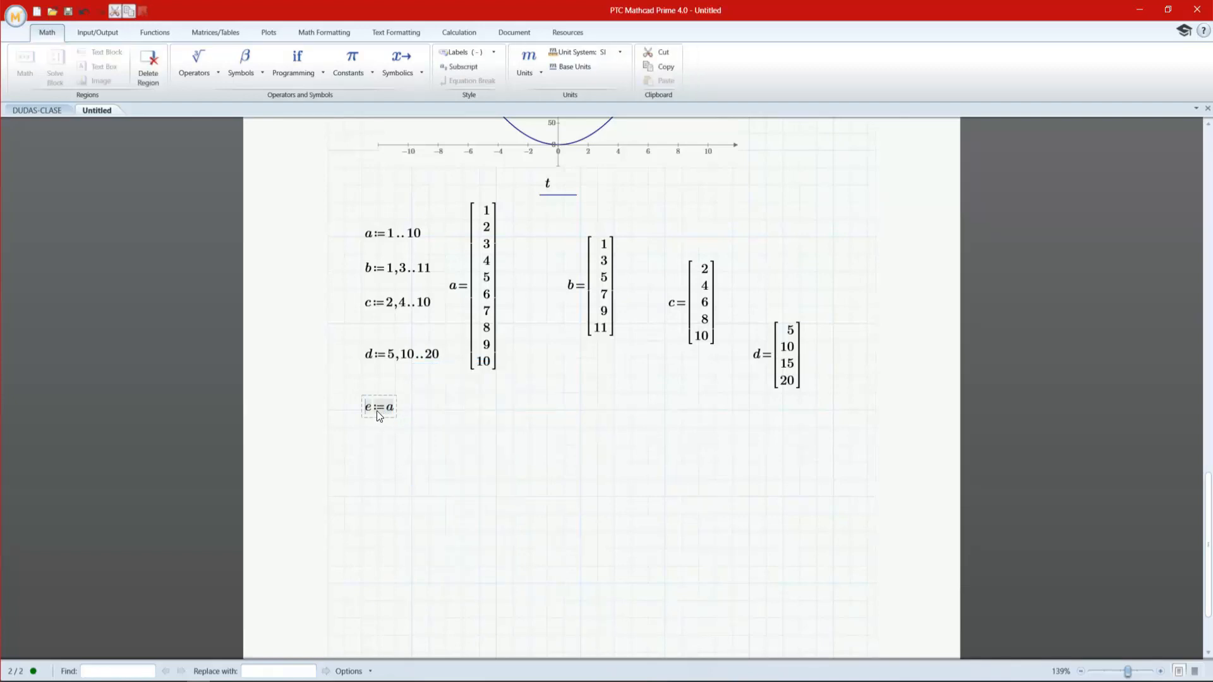
key("Delete")
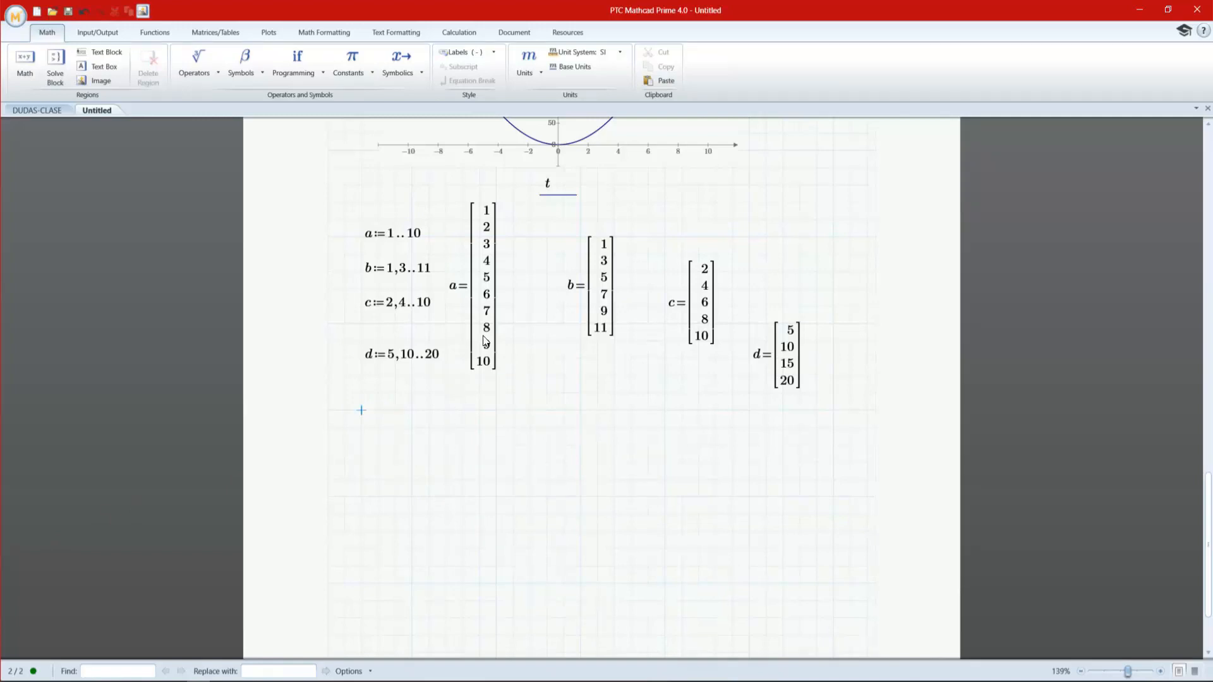
- Enter the name D in a new region below the definition of d and insert a matrix with four rows and one column beside it
left_click(371, 470)
type("D")
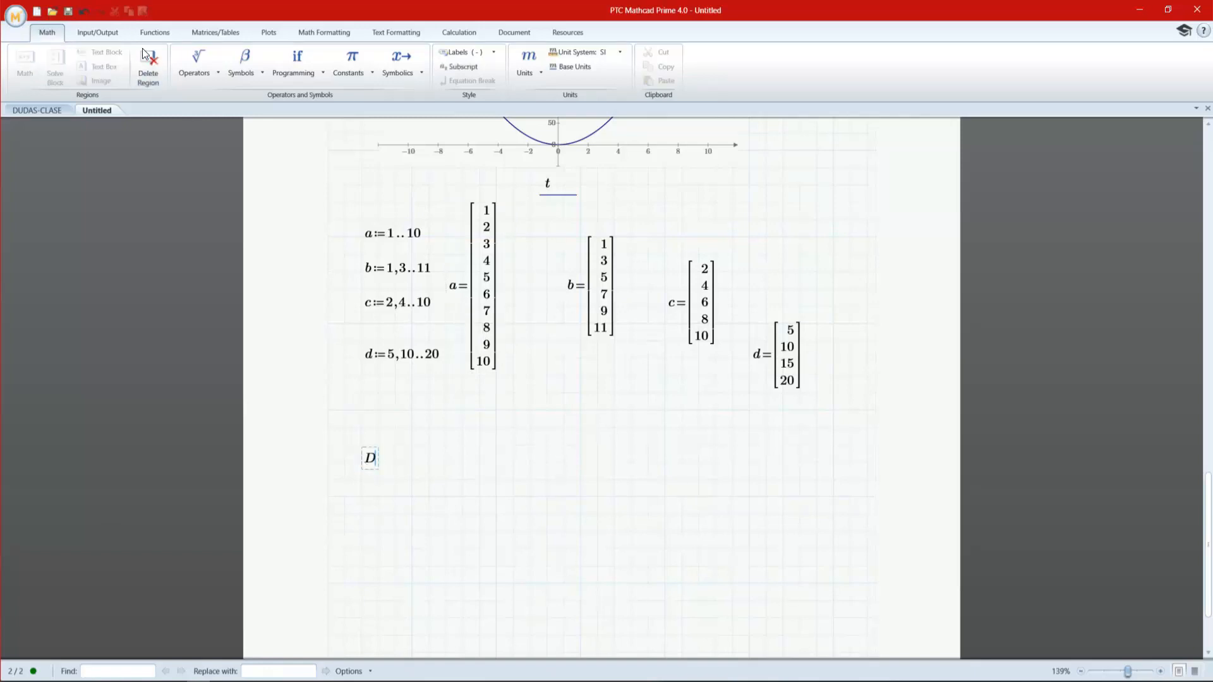
left_click(100, 34)
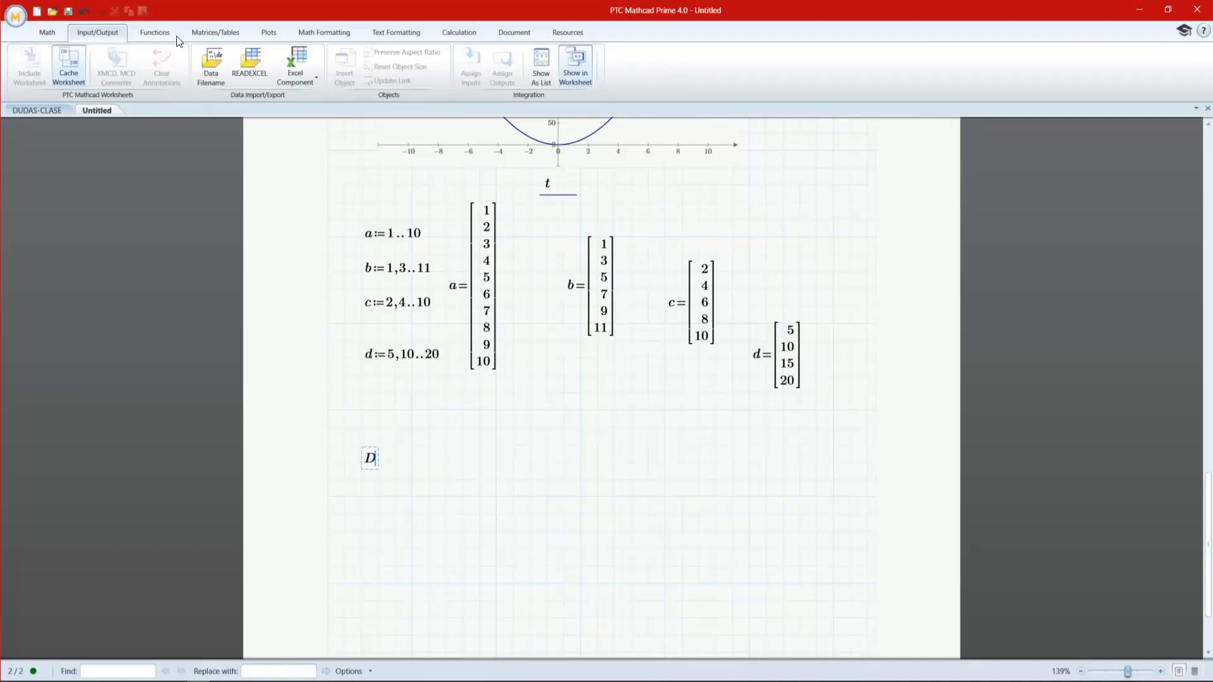
left_click(215, 32)
left_click(26, 69)
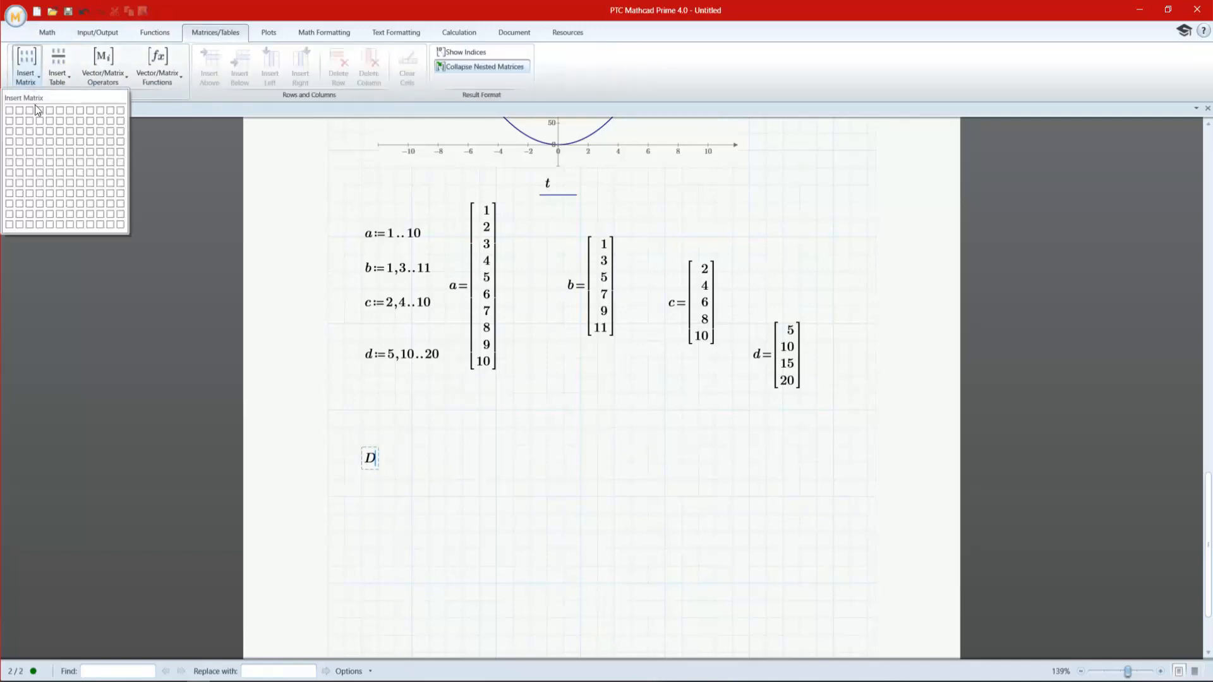
left_click(9, 141)
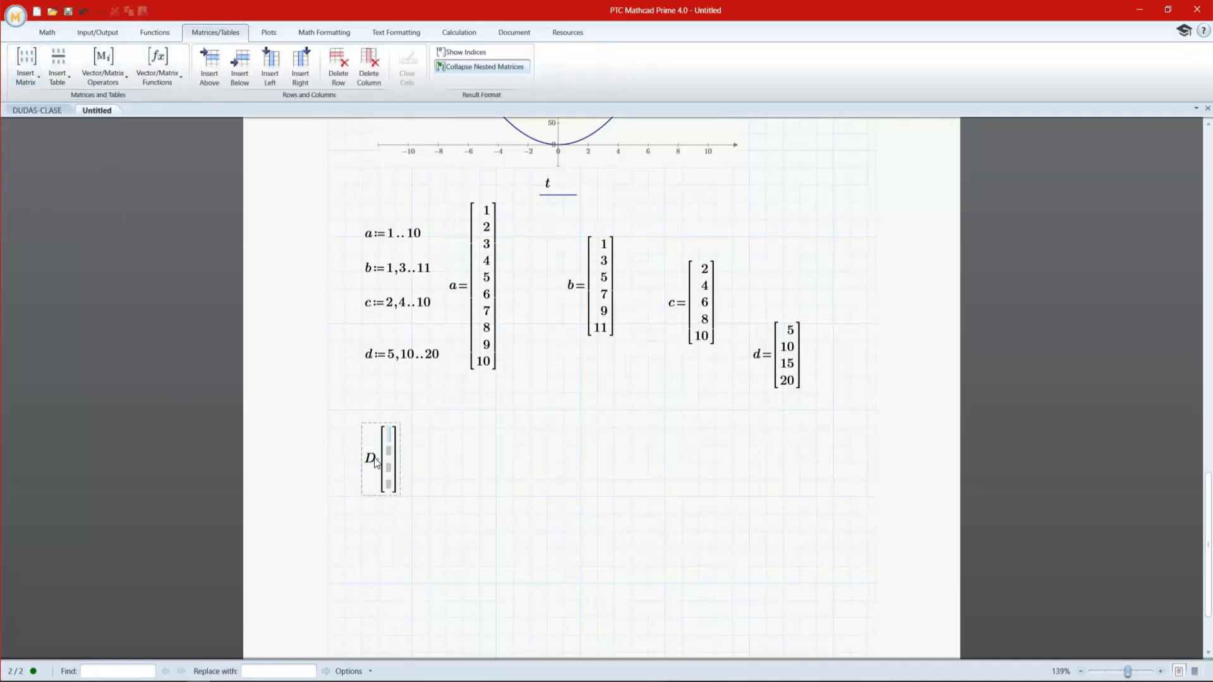
- Fill the four rows of the column vector beside D with 1, 2, 3 and 4
type("1")
key("Tab")
type("2")
key("Tab")
type("3")
key("Tab")
type("4")
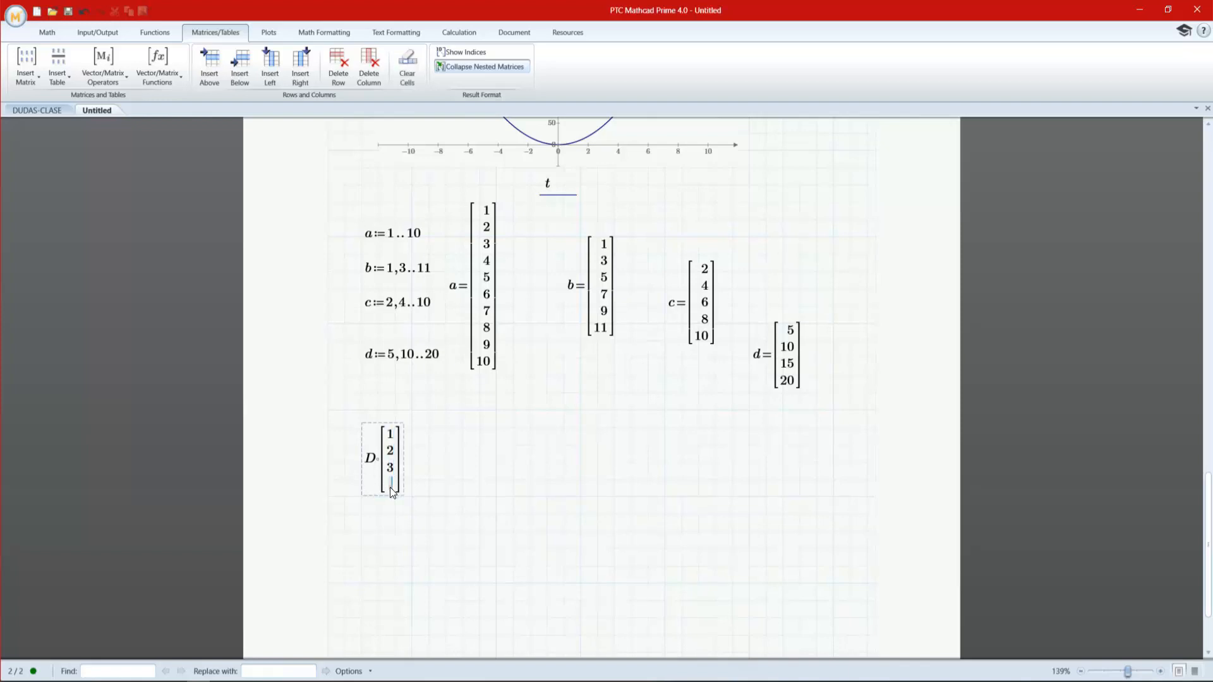
- Try to evaluate column 1 of D beside the vector using the matrix column operator
left_click(418, 474)
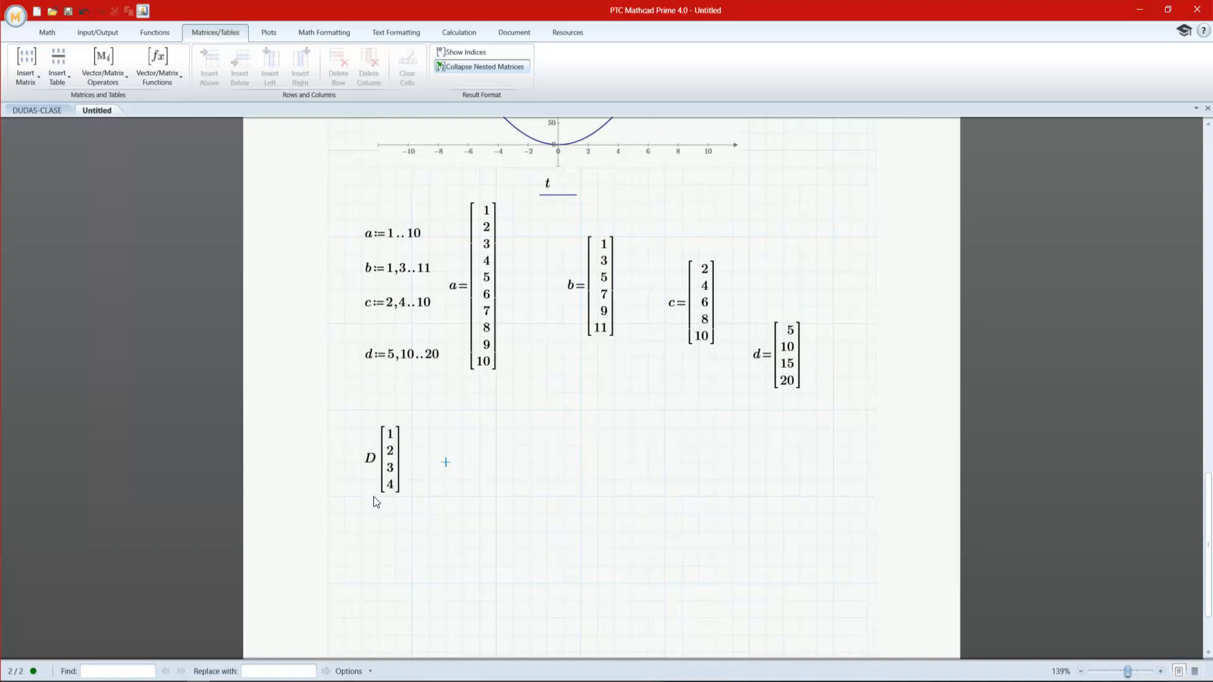
type("D")
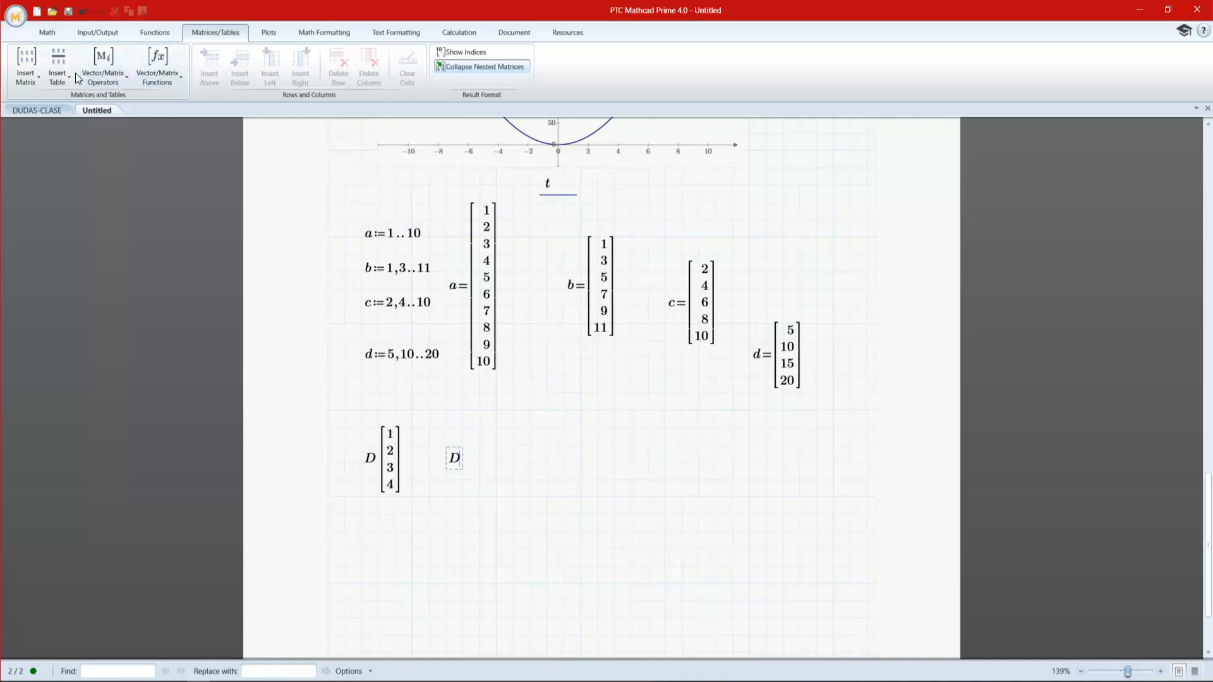
left_click(103, 71)
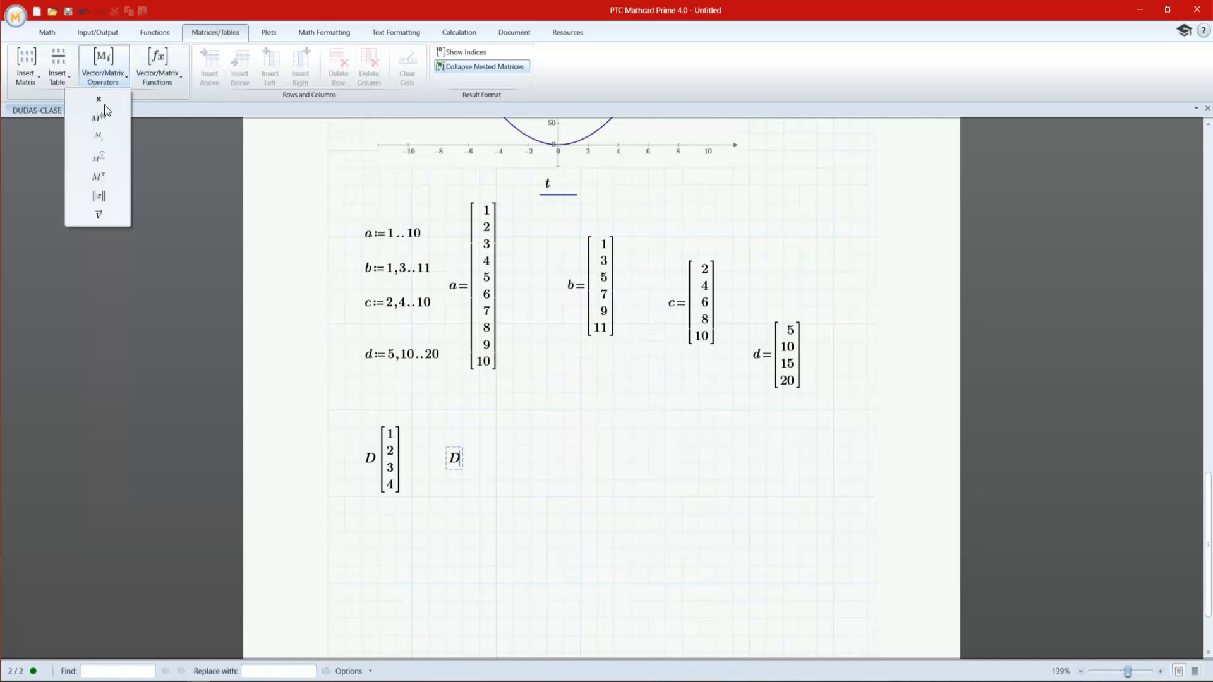
left_click(101, 158)
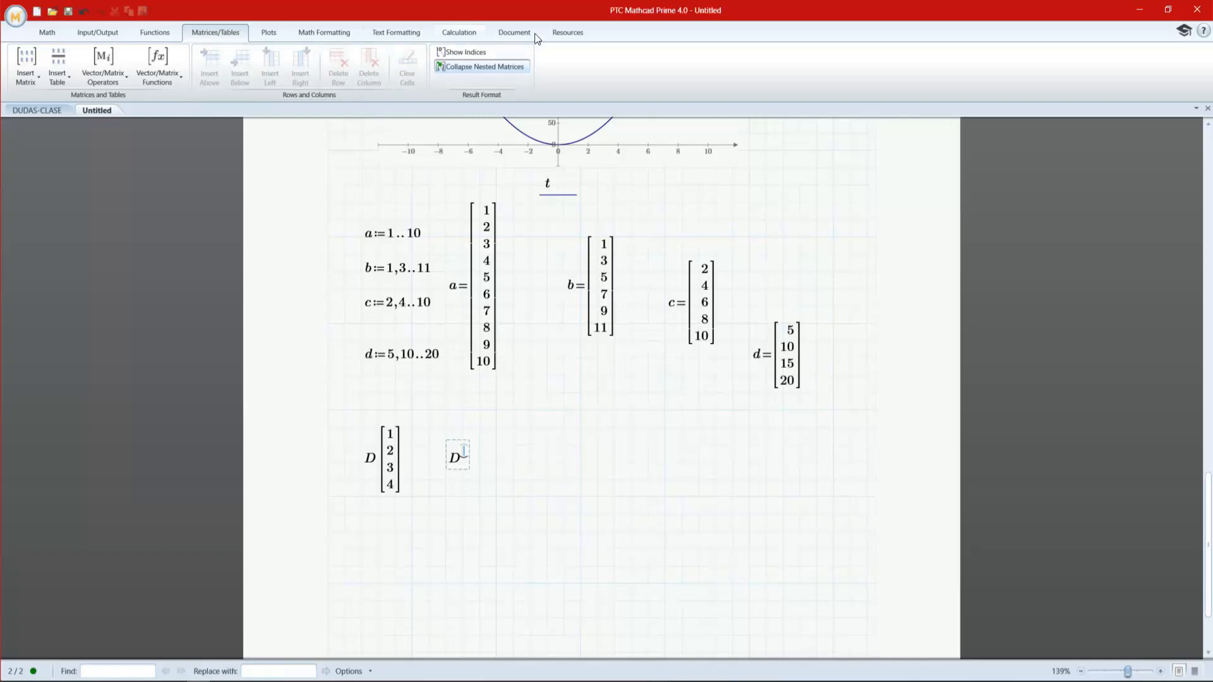
left_click(471, 33)
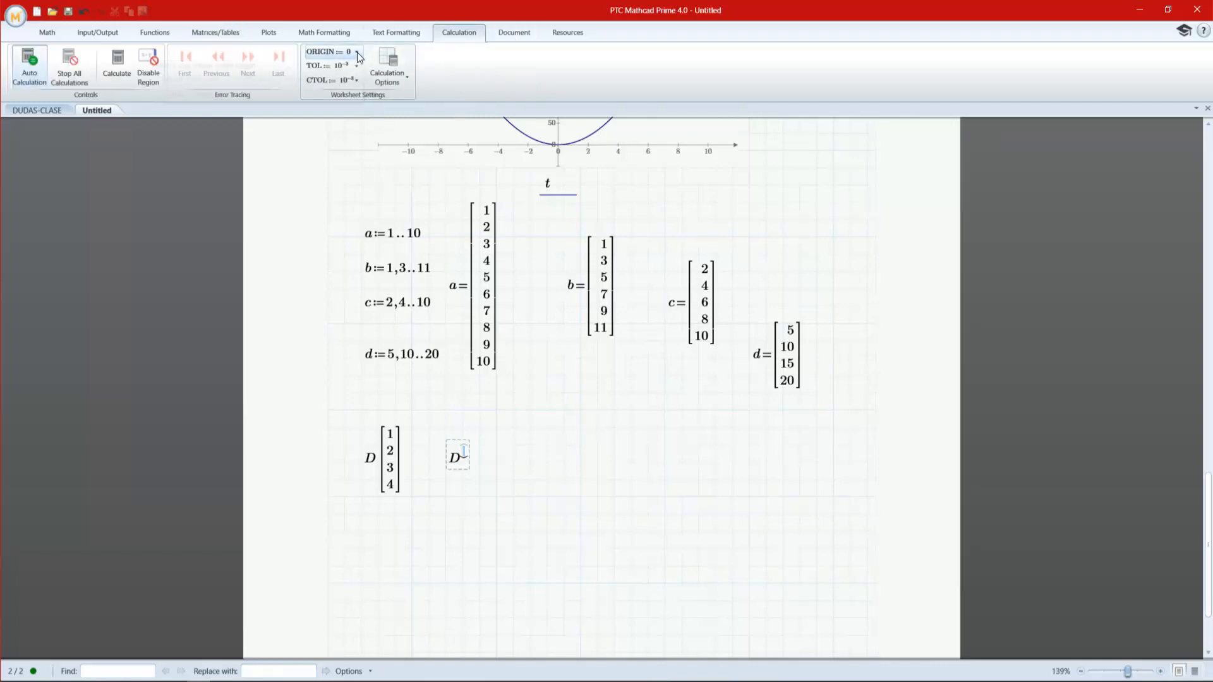
left_click(51, 38)
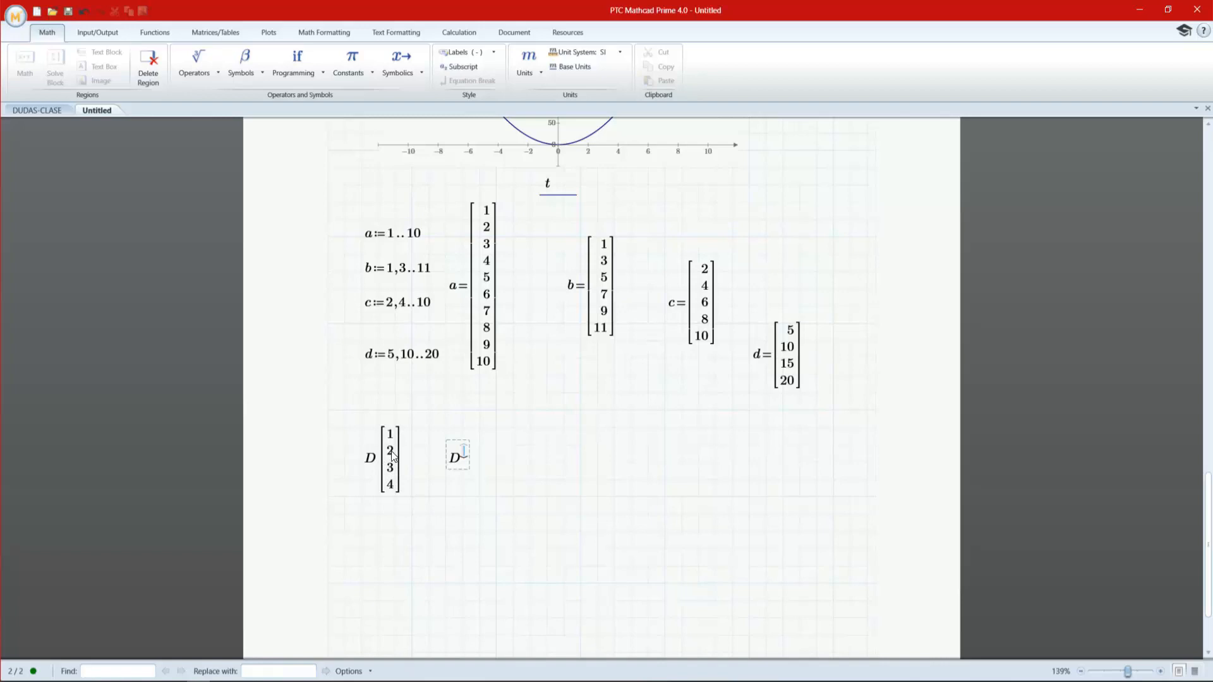
type("1=")
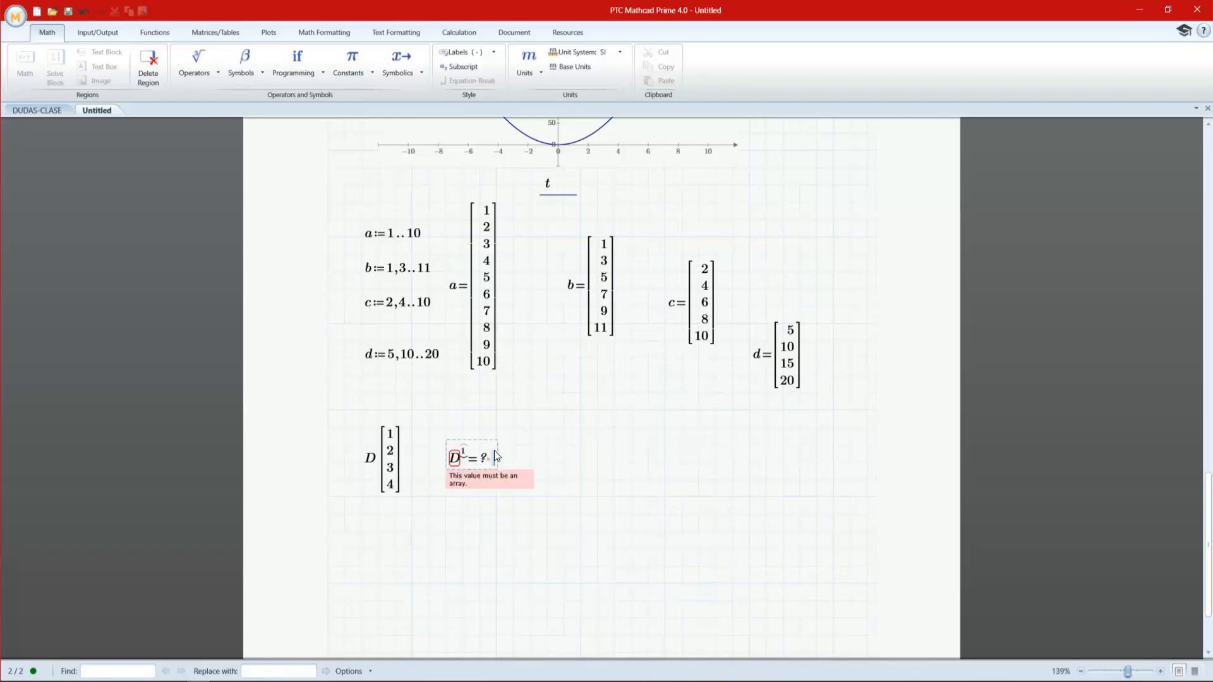
- Insert the definition operator between D and its four-row column vector, and place the D column evaluation beside the vector
left_click_drag(499, 461, 482, 445)
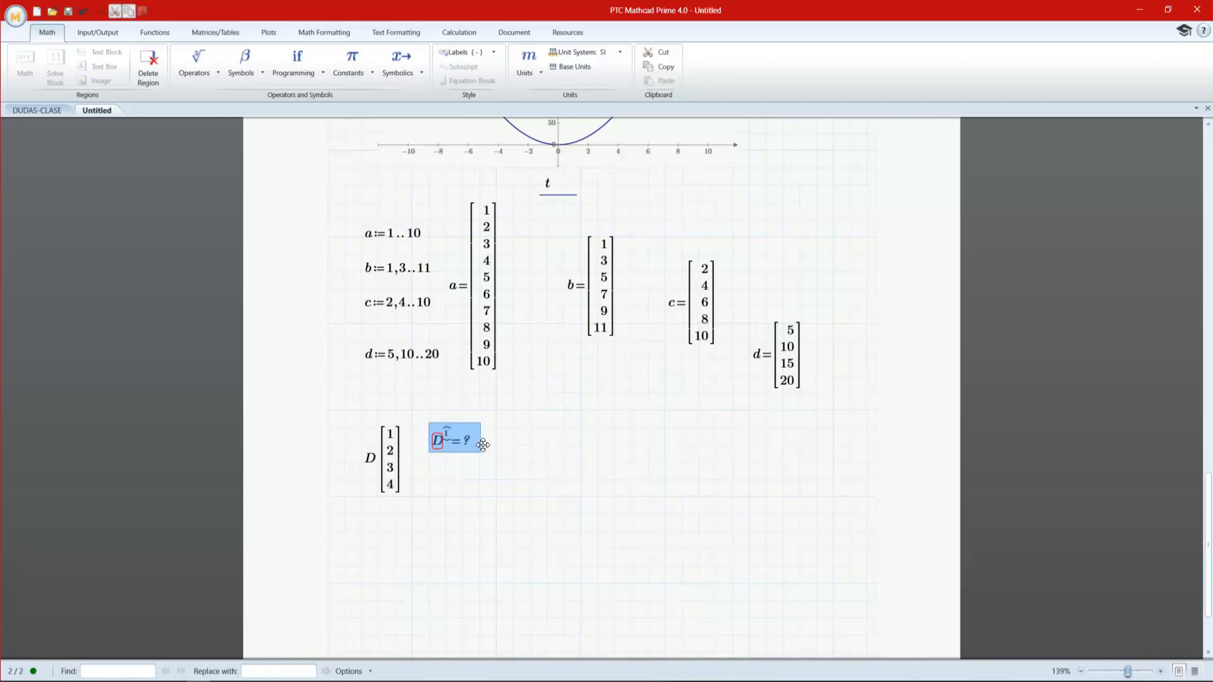
left_click(382, 461)
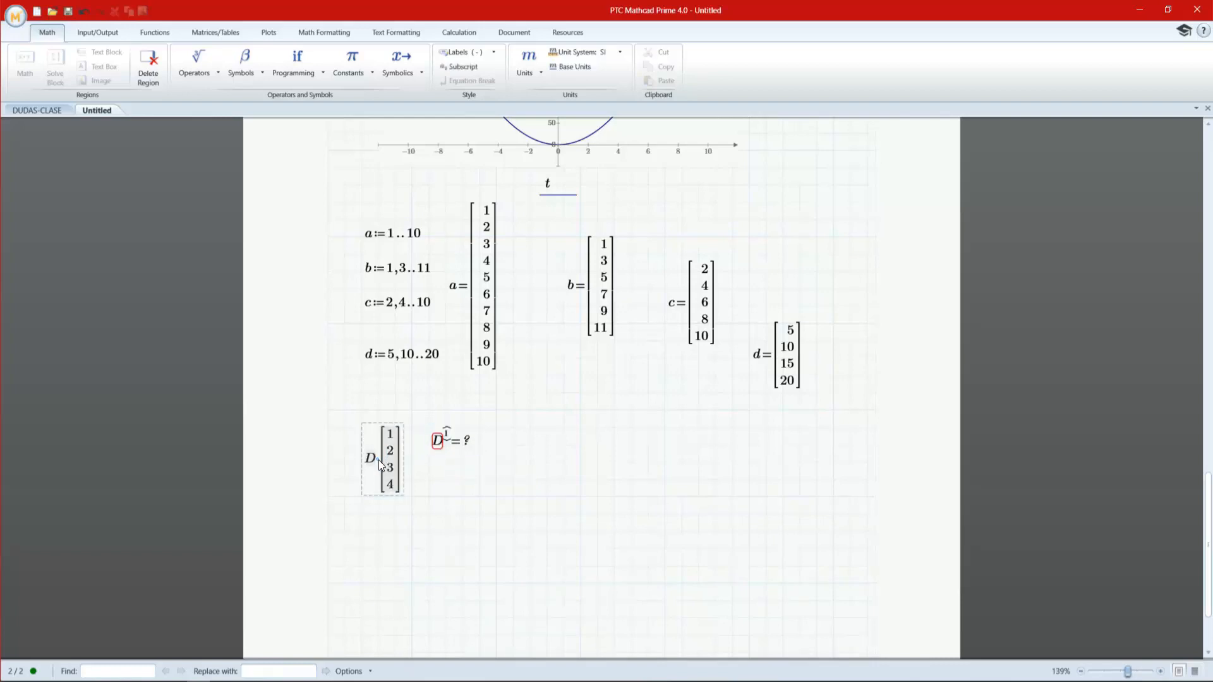
type(":=")
left_click(493, 495)
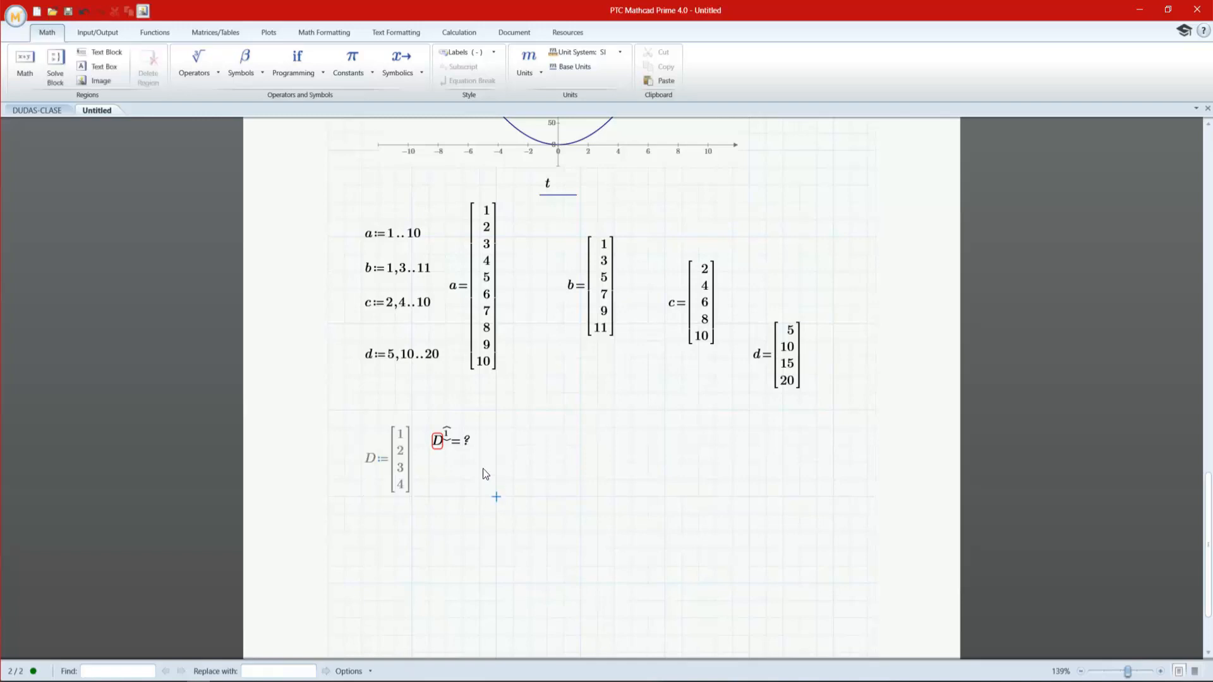
mouse_move(483, 468)
left_mouse_down()
mouse_move(450, 426)
mouse_move(492, 475)
left_mouse_up()
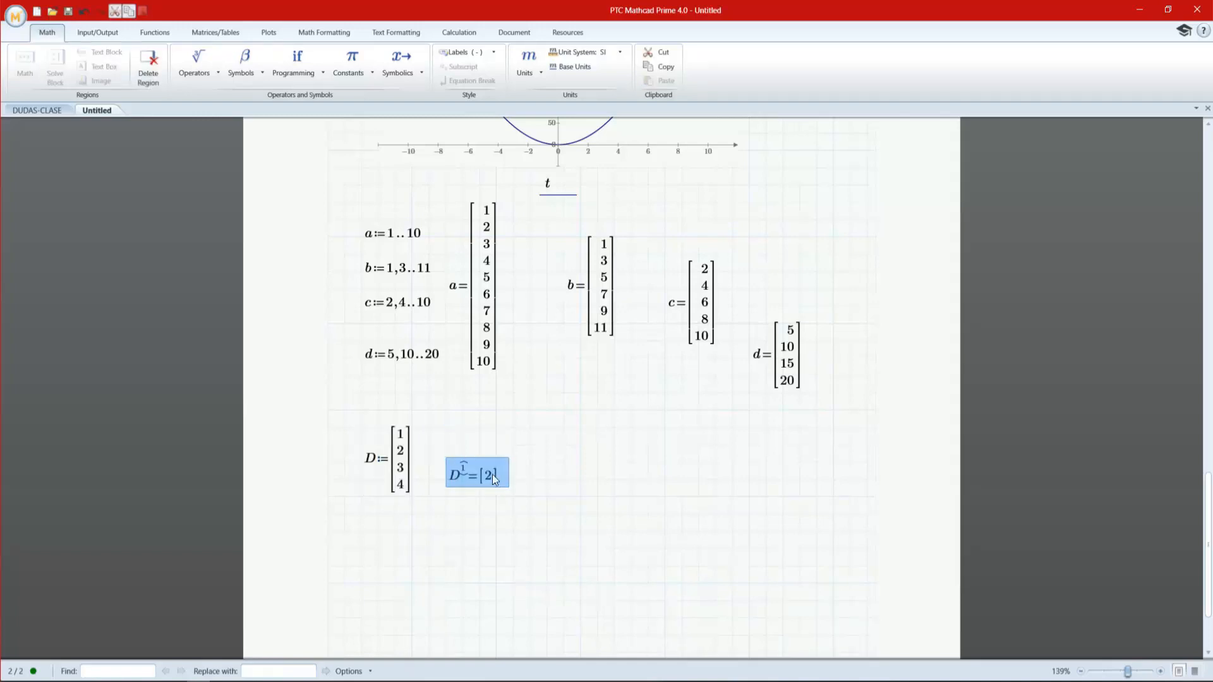
- Change the column index in the D column evaluation to 2
left_click(547, 463)
left_click(467, 473)
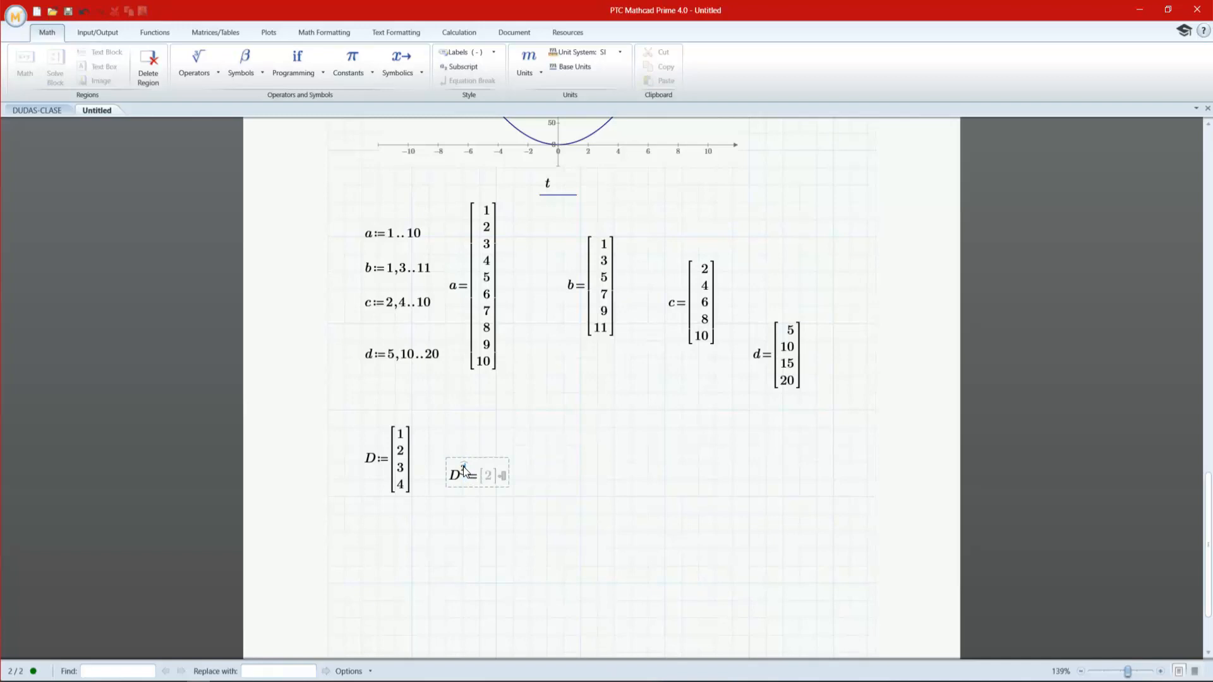
type("2")
key("Return")
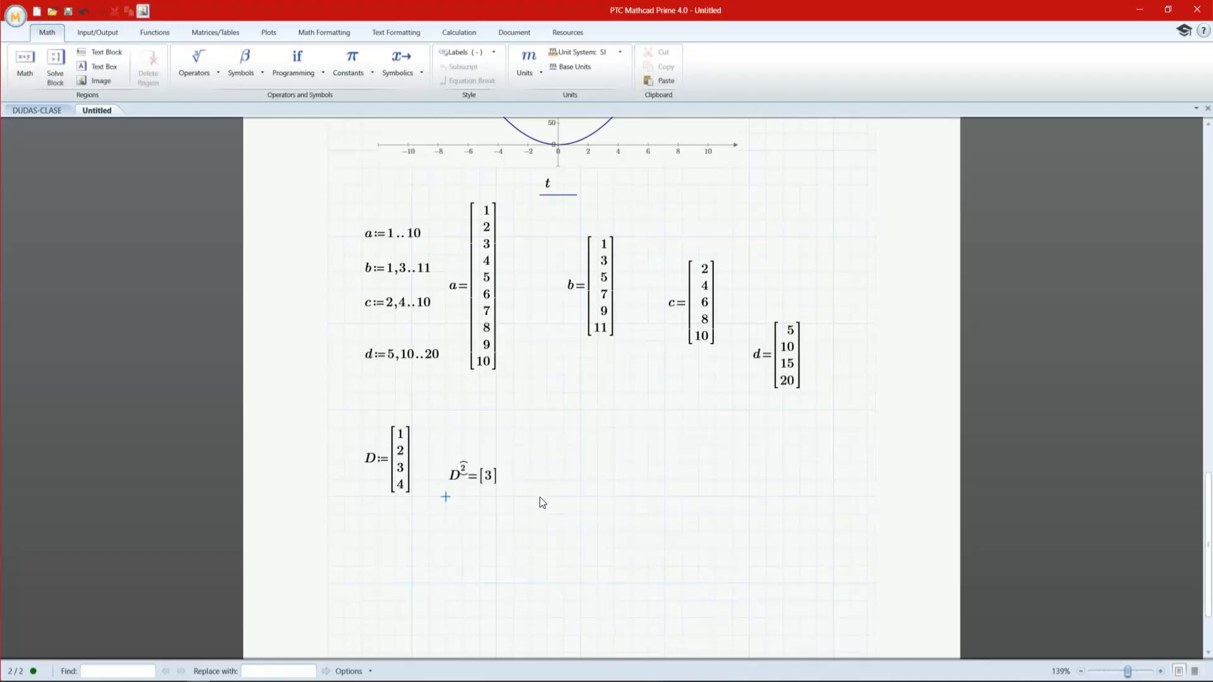
- Define F beside the D column evaluation as the sum of columns 1 and 2 of D, and evaluate it in the same region
left_click(541, 488)
type("F")
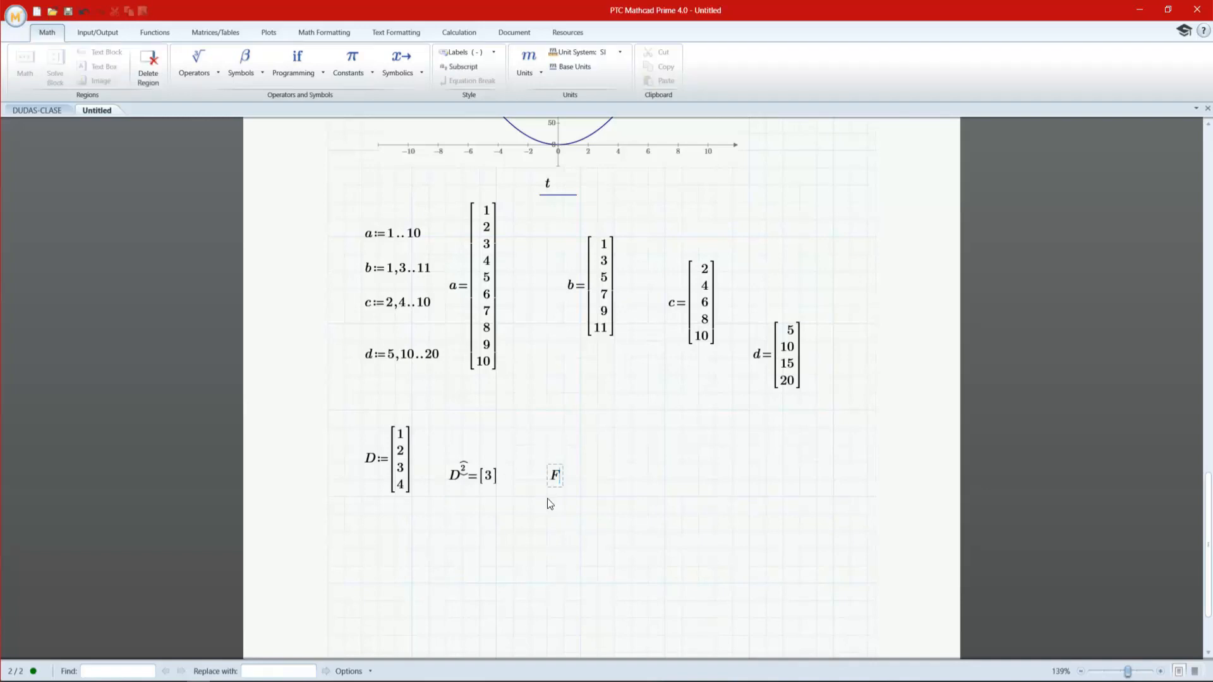
type("D^1+")
key("BackSpace")
key("Right")
type("+D")
key("ctrl+shift+c")
type("2=")
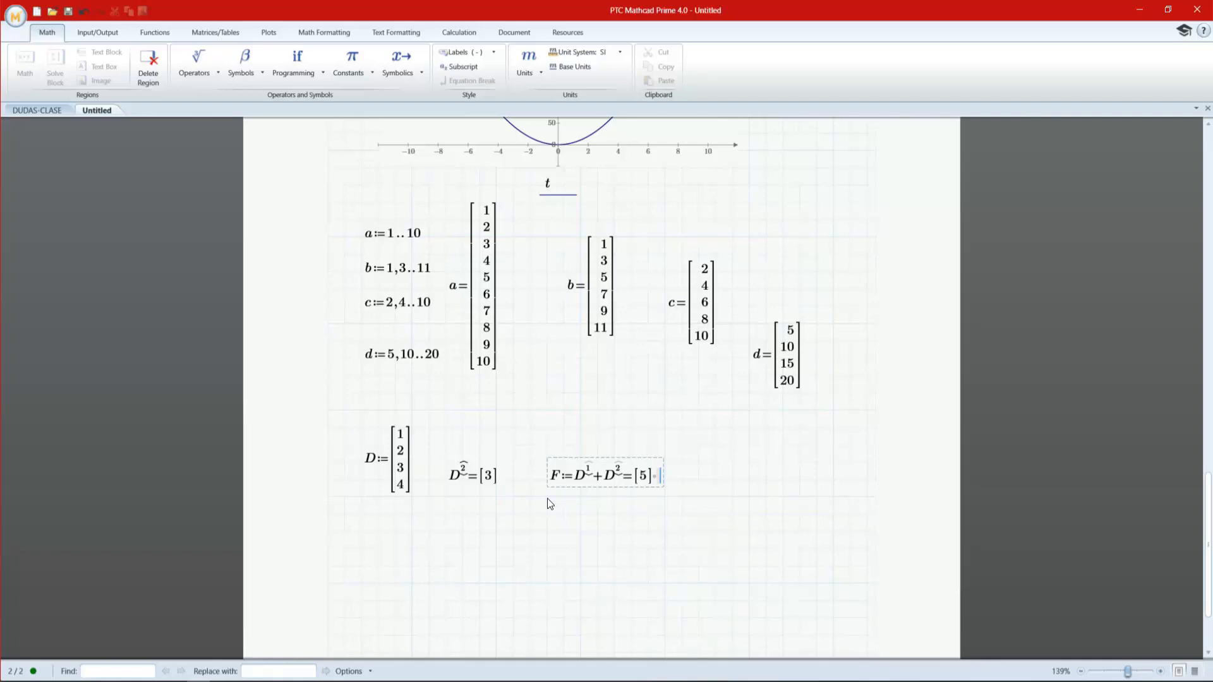
left_click(510, 567)
left_click(374, 512)
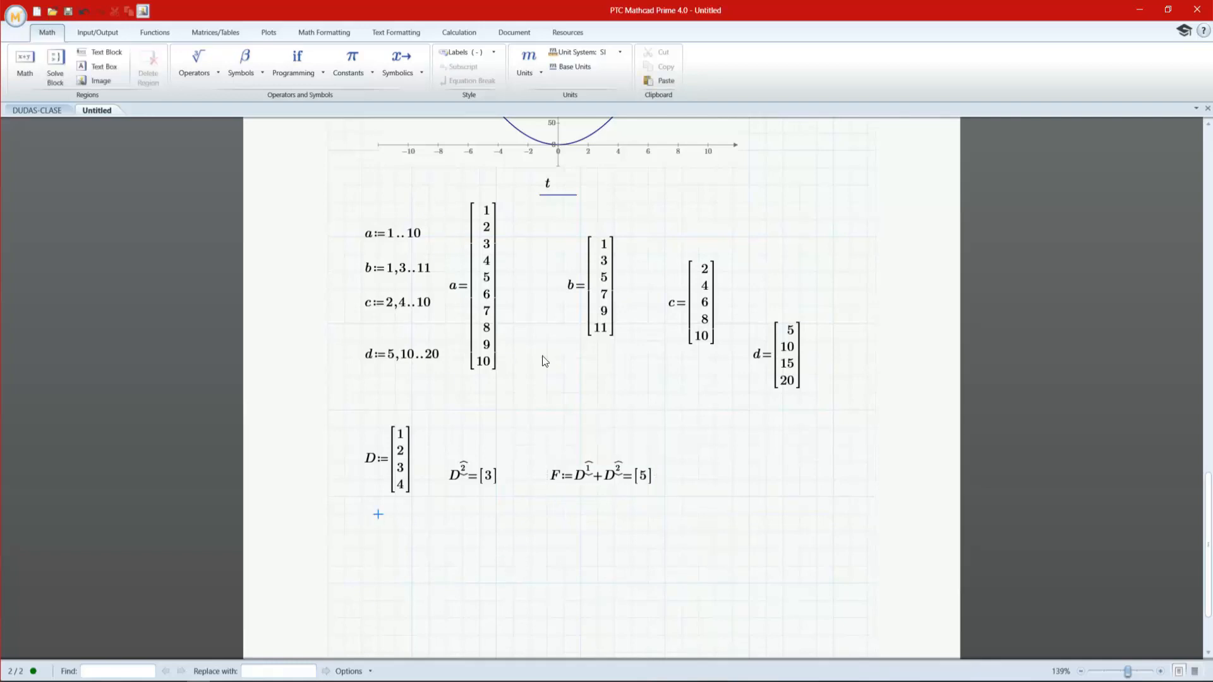
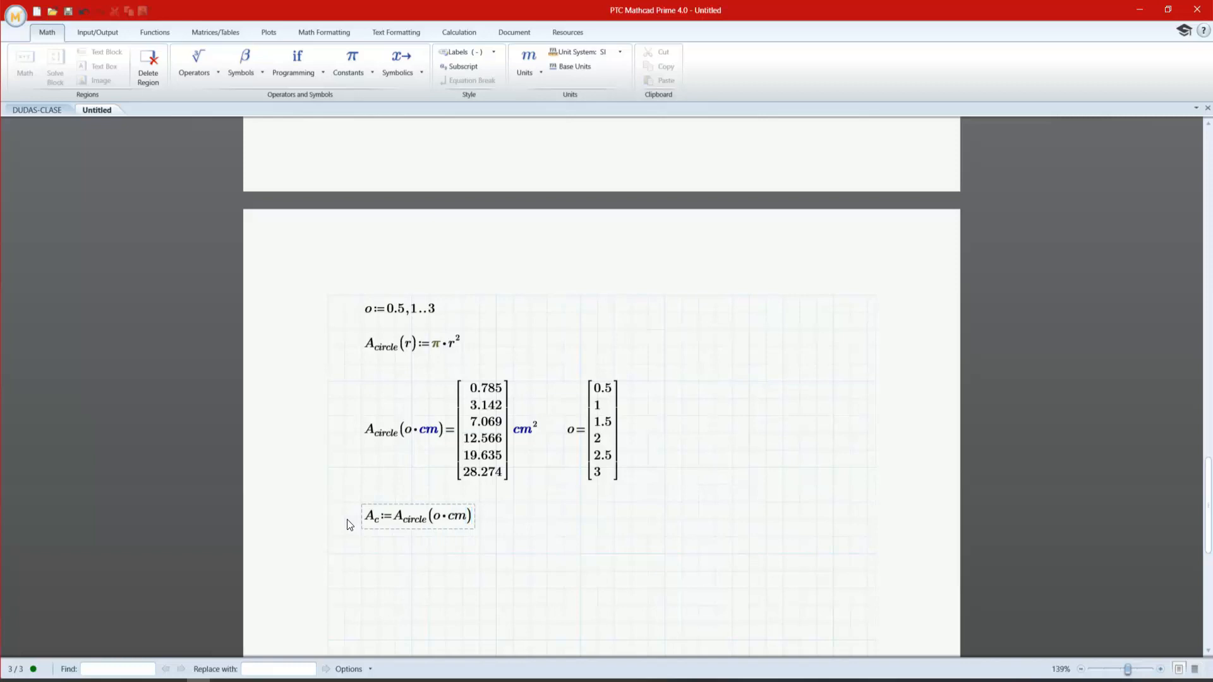
- Replace the argument o with 5 in the A_c definition, so it reads A_circle(5·cm)
left_click(412, 608)
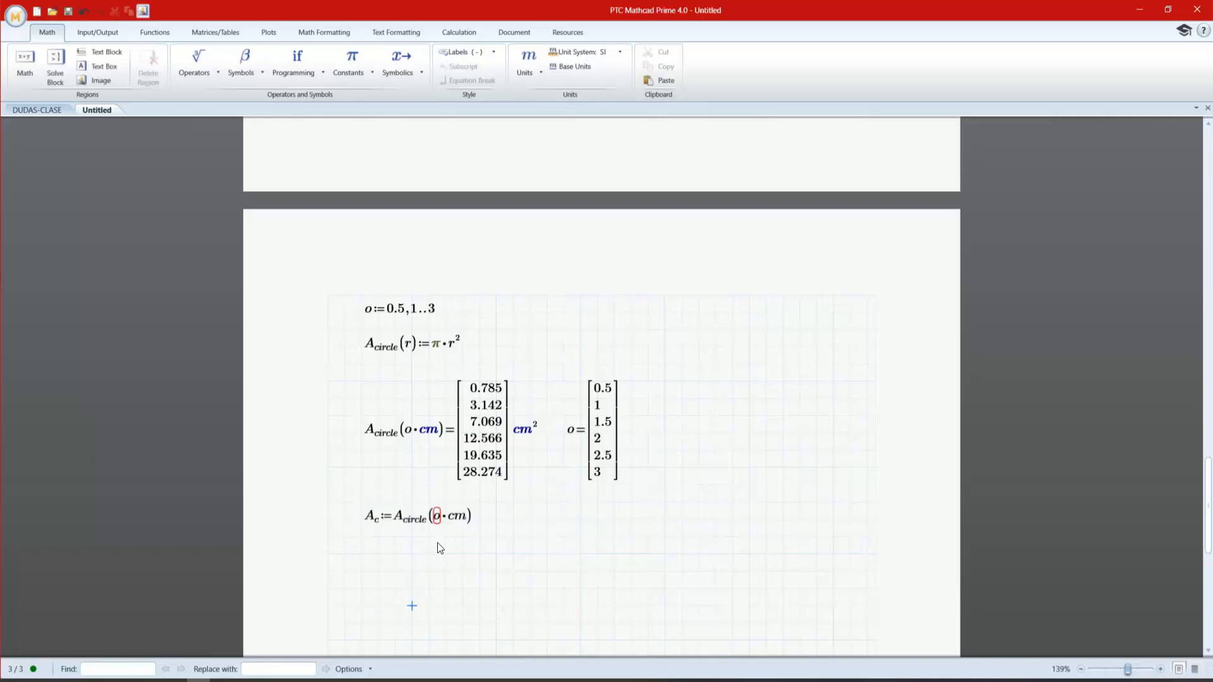
left_click(435, 520)
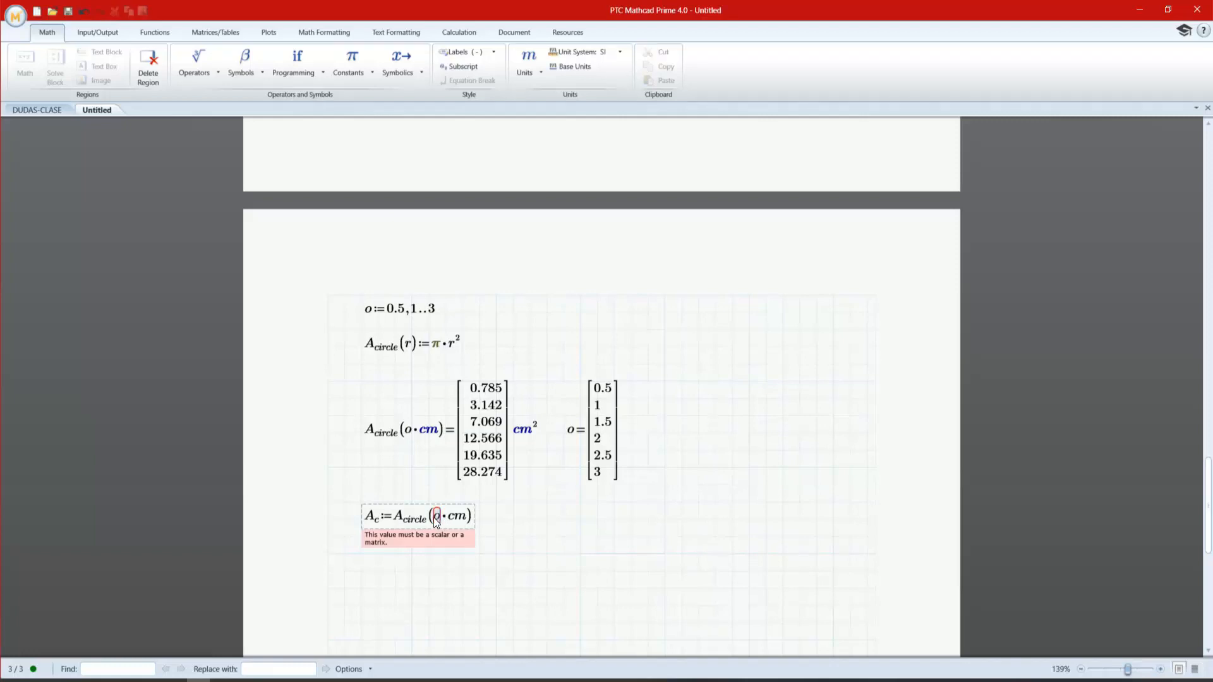
double_click(434, 517)
type("5")
left_click(446, 587)
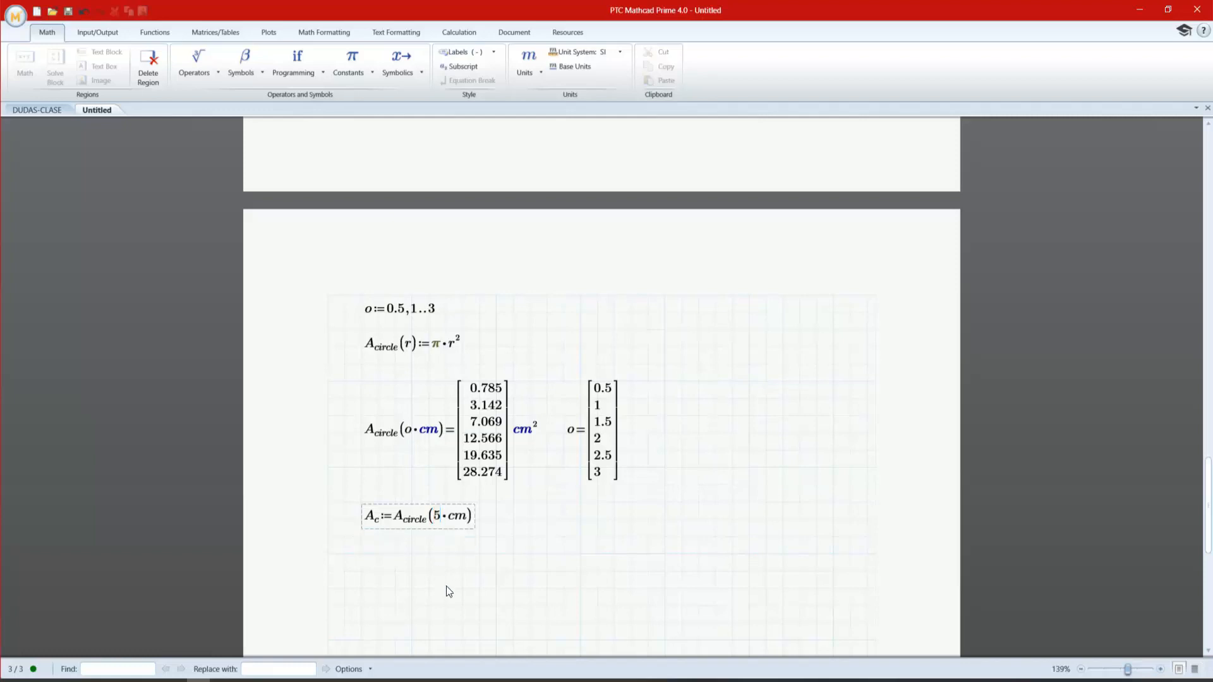
- Evaluate the A_c definition in its own region with the result expressed in cm²
left_click(479, 525)
type("=78.54 cm^2")
left_click(523, 518)
type("c")
left_click(442, 609)
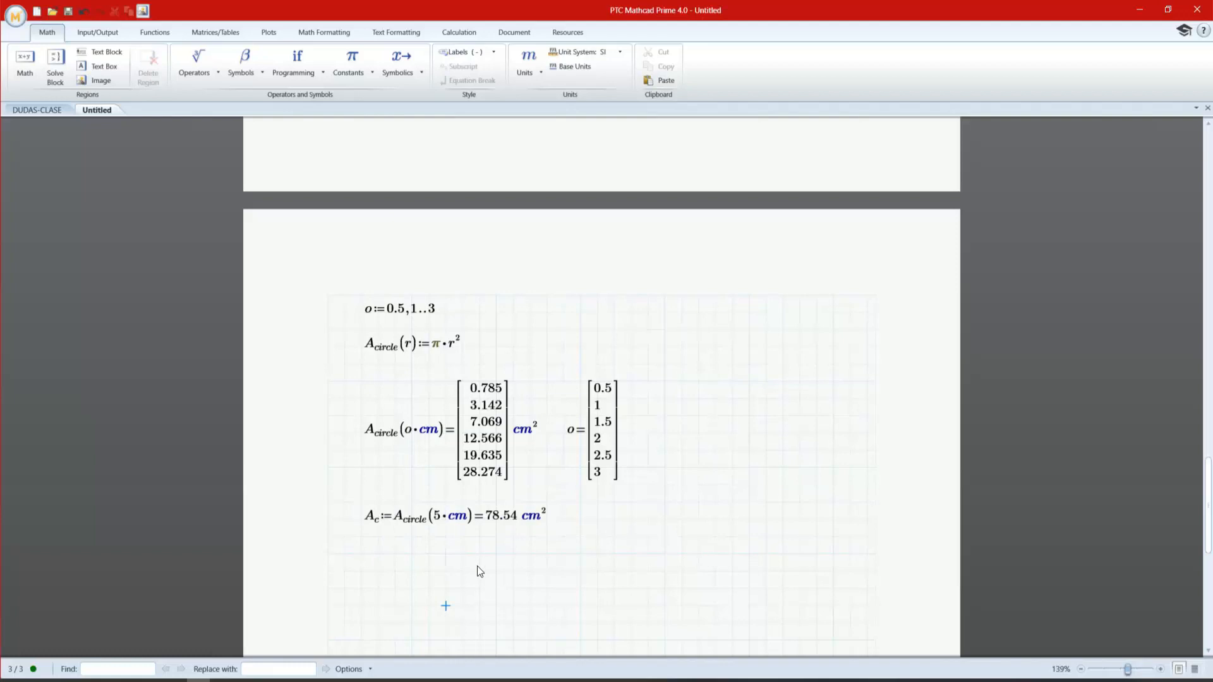
left_click(482, 552)
left_click(412, 520)
left_click(433, 606)
left_click(409, 519)
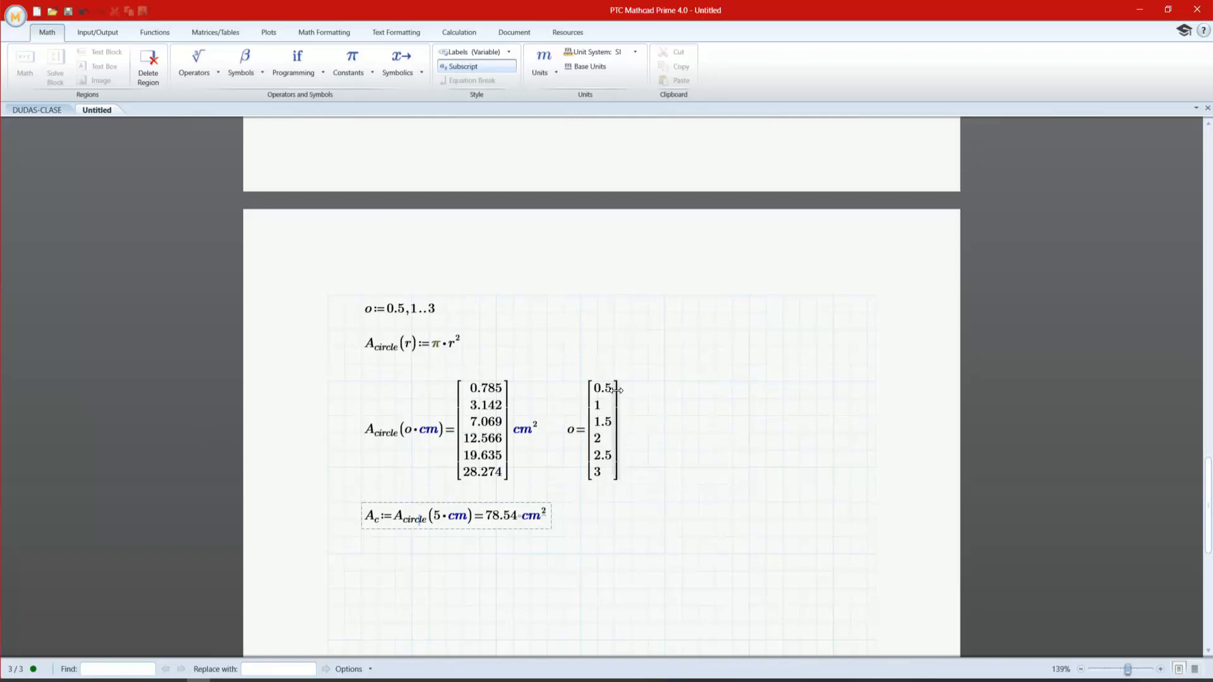
- Start a new definition of o beside its evaluated values, using a matrix with six rows and one column
left_click(682, 433)
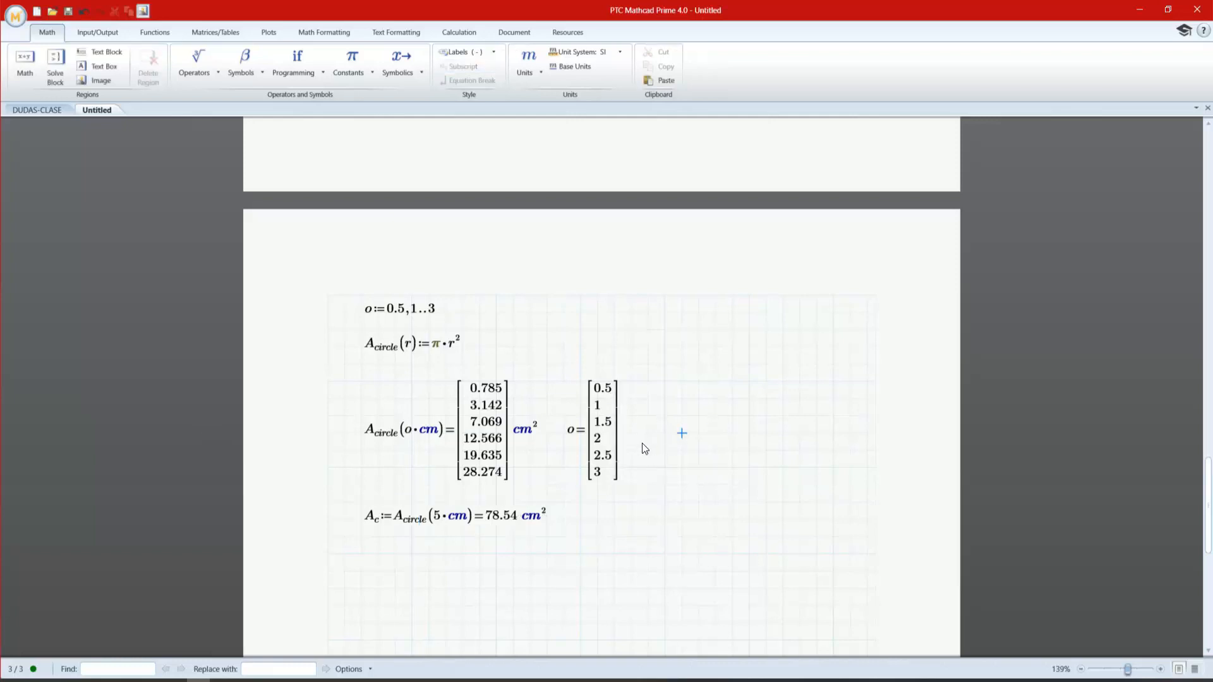
type("o")
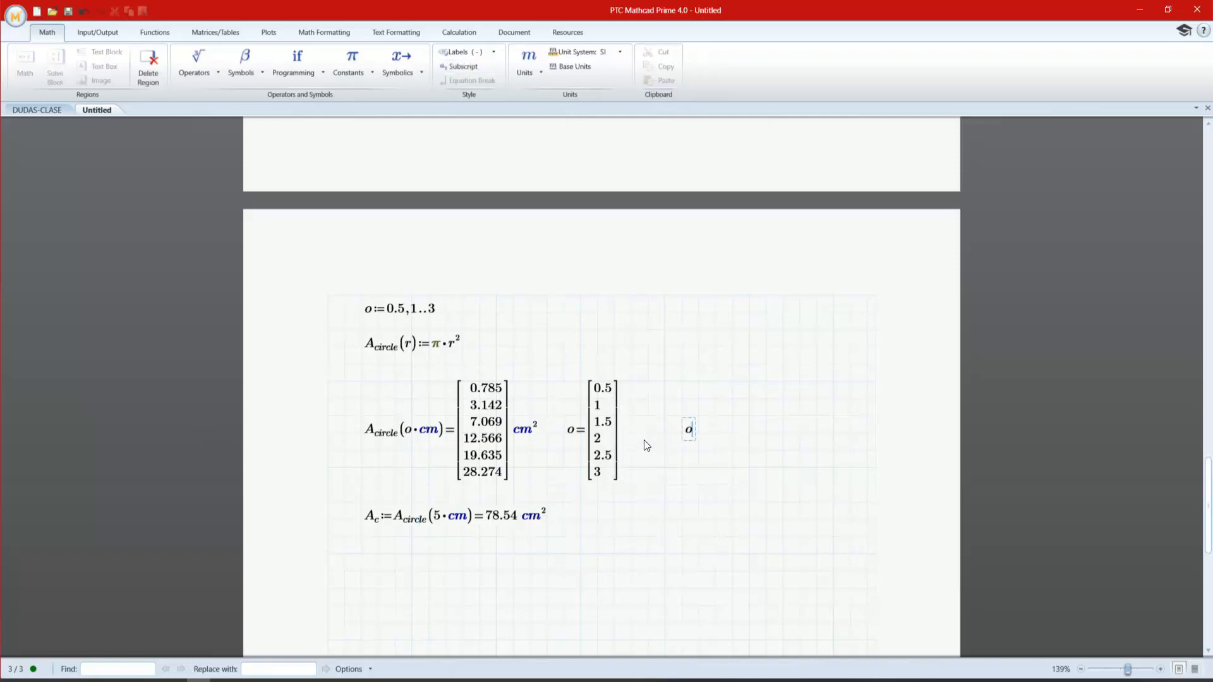
type(":=")
left_click(215, 32)
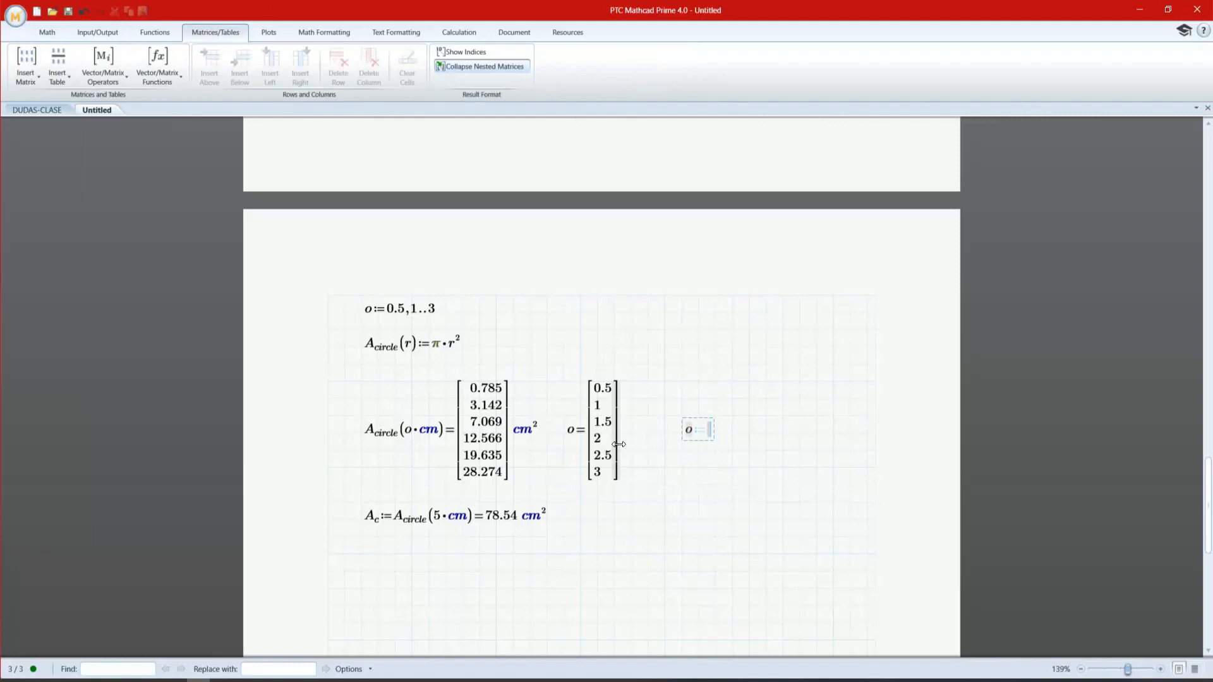
left_click(25, 73)
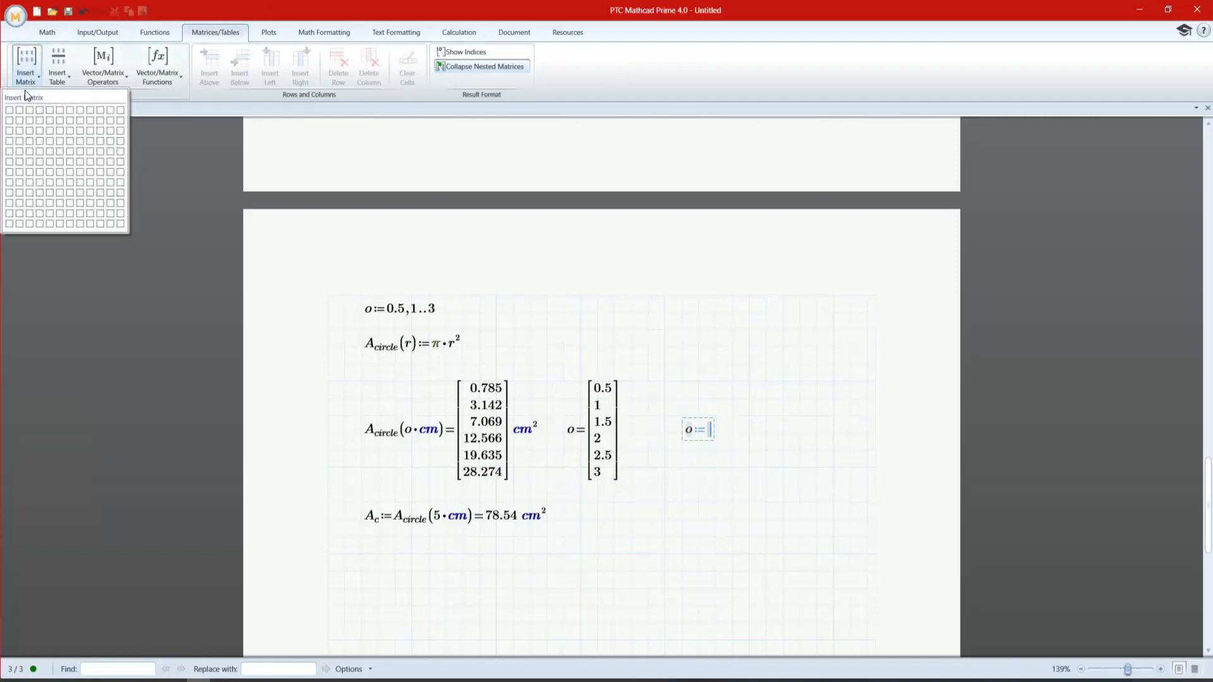
left_click(11, 163)
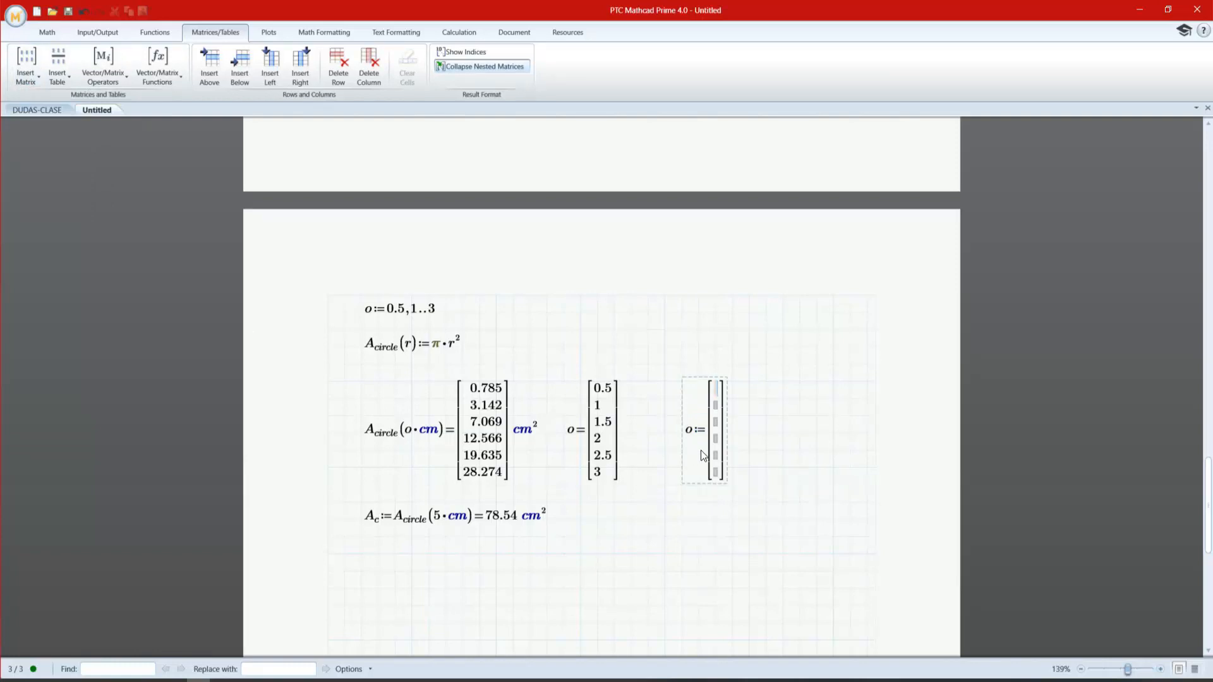
- Fill the six rows of the new o vector with 0.5, 1, 1.5, 2, 2.5 and 3
type("0.5")
key("Tab")
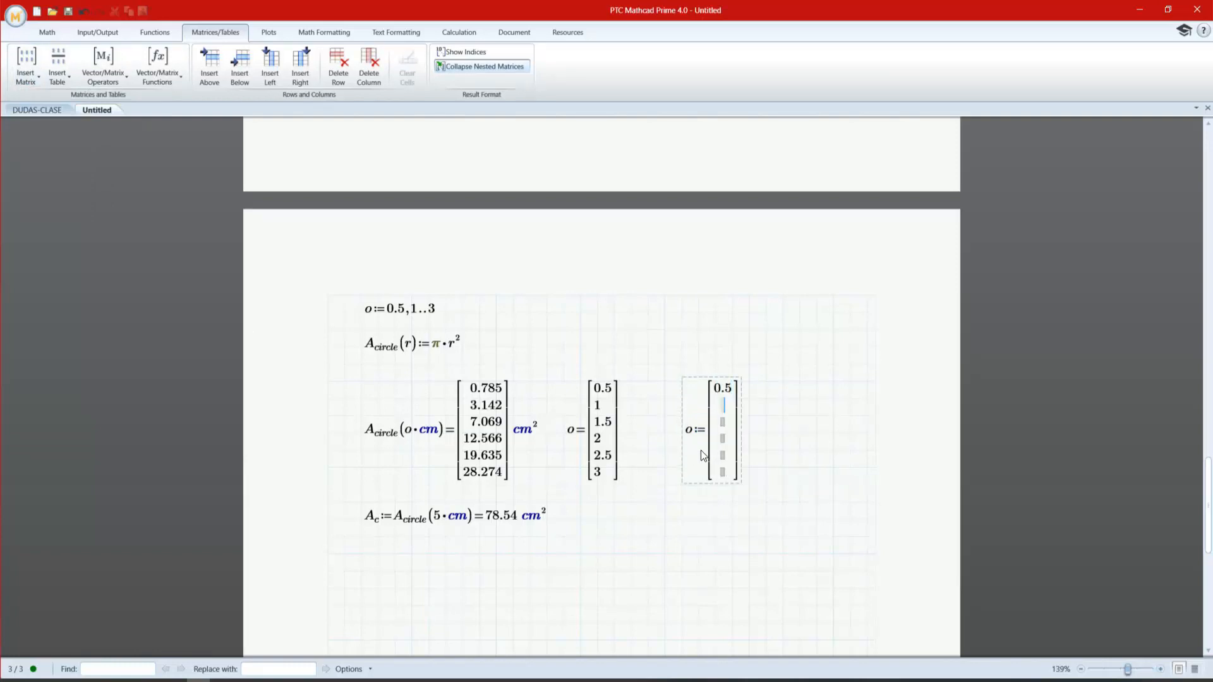
type("1")
key("Tab")
type("1.5")
key("Tab")
type("2")
key("Tab")
type("2.5")
key("Tab")
type("3")
- Replace the argument 5 with o in the A_c definition and move that region lower, clear of the results above it
left_click(436, 519)
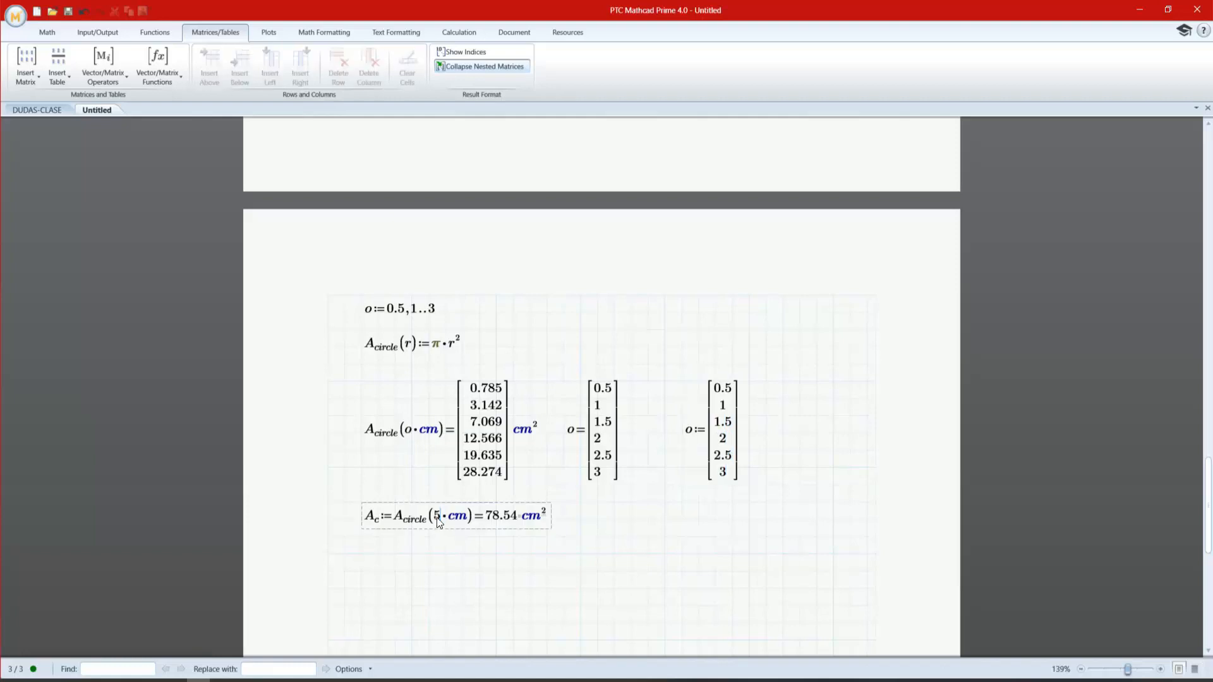
left_click_drag(433, 517, 431, 517)
left_click(439, 518)
key("BackSpace")
type("o")
left_click(462, 570)
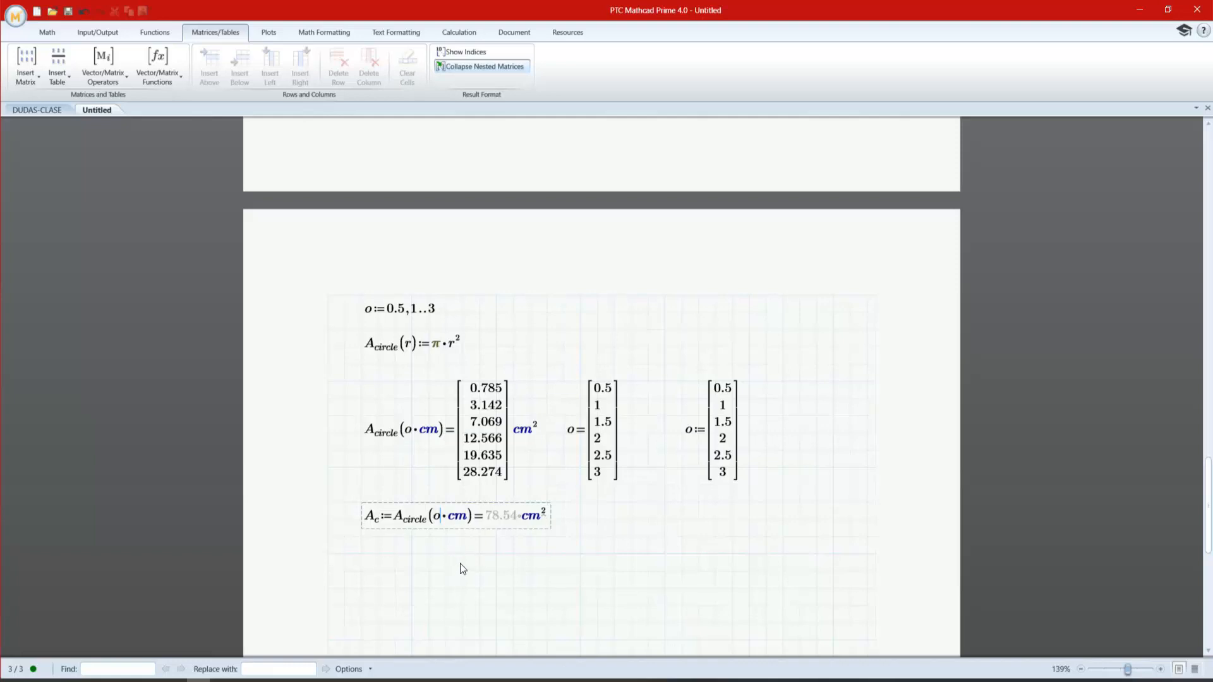
left_click(437, 509)
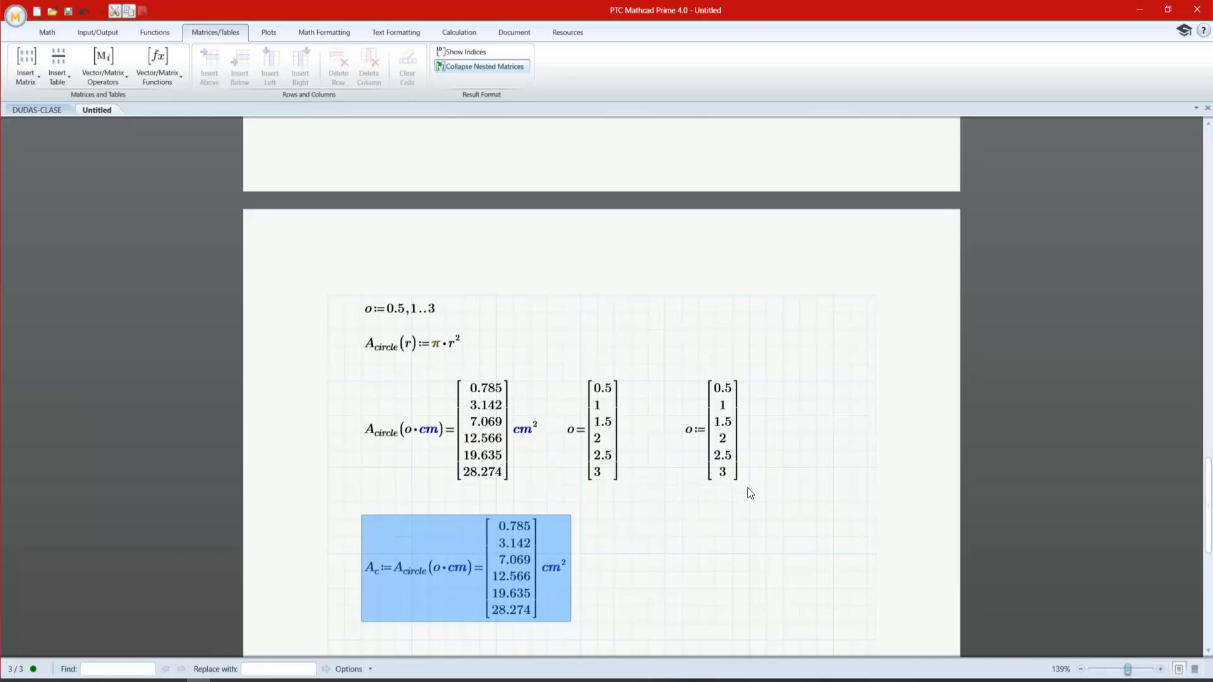
- Cut the six-row vector definition of o from the worksheet
left_click_drag(796, 501, 721, 427)
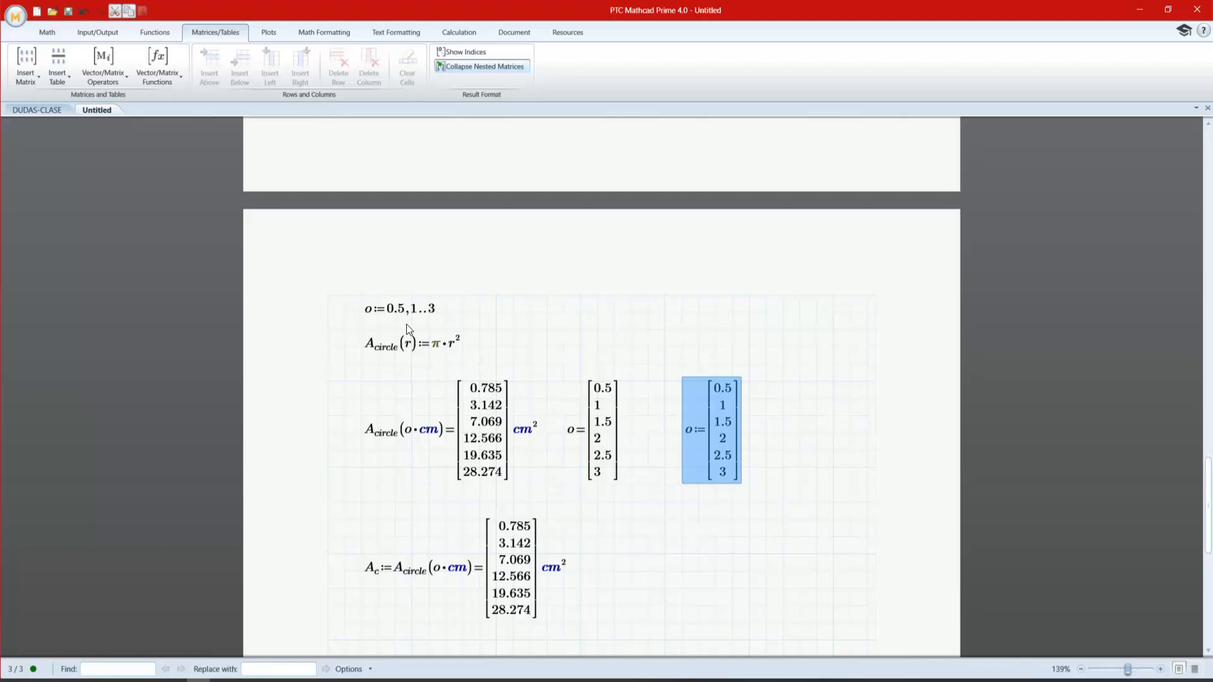
key("ctrl+x")
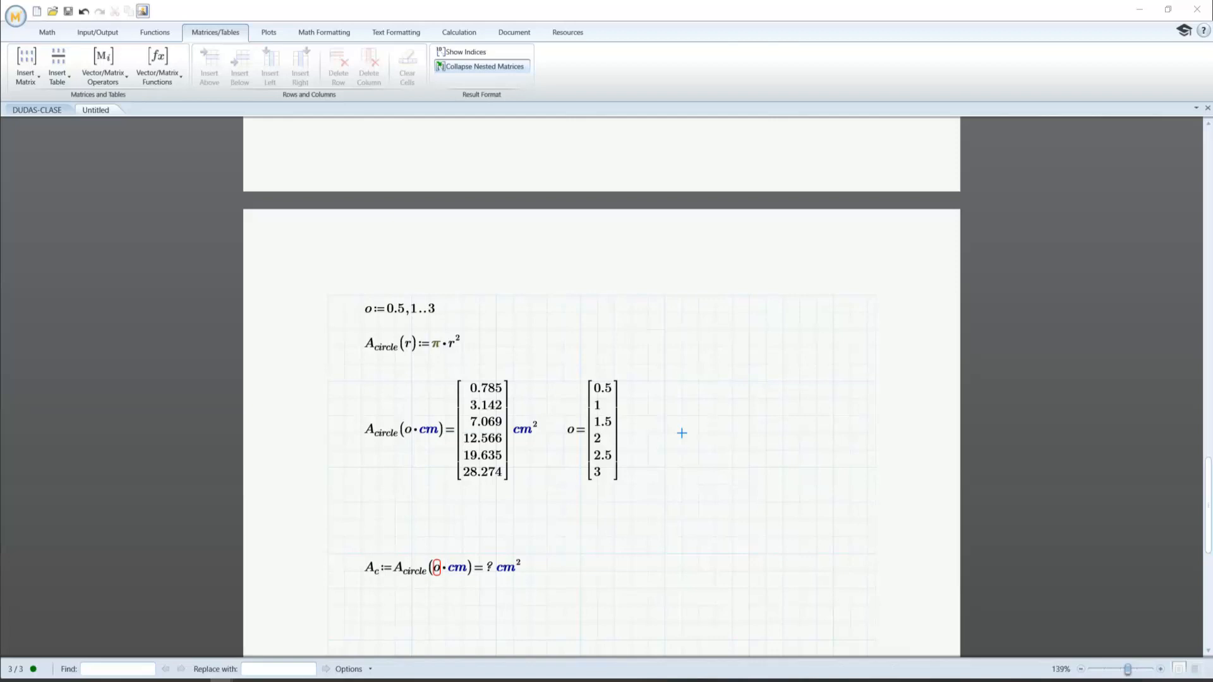
left_click(419, 536)
- Review the earlier vectors, range variables and D(t) plot on the previous pages, and return to the area below A_c
scroll(419, 411, "up", 7)
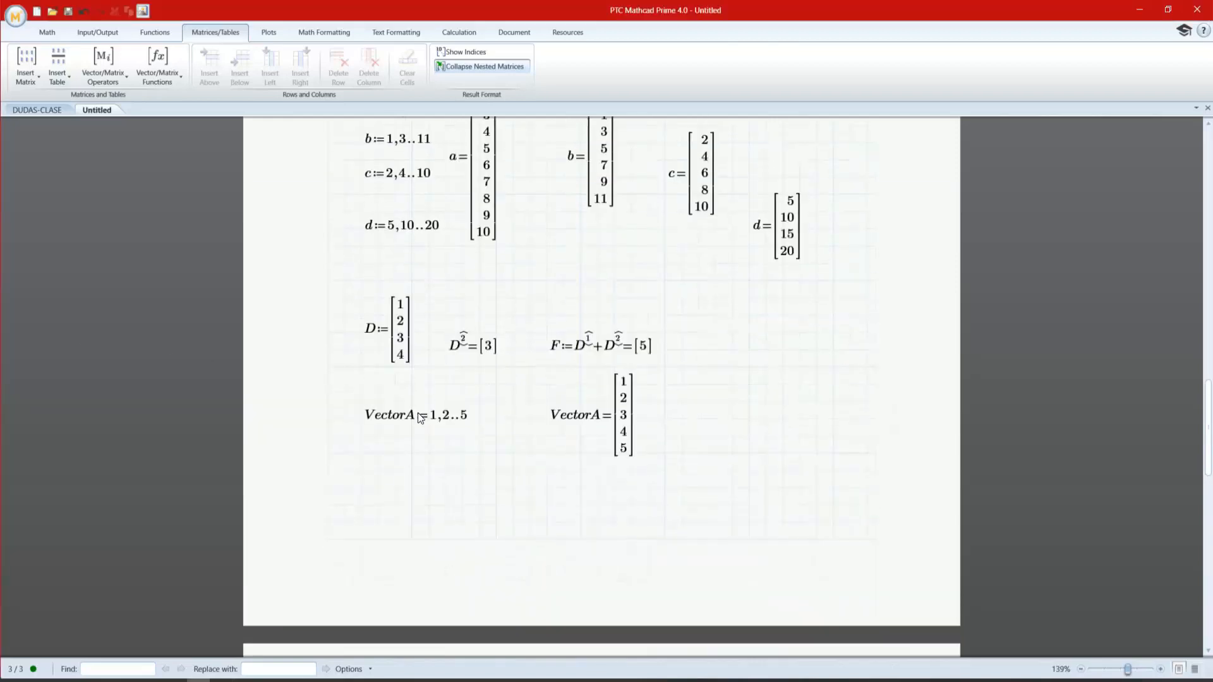
scroll(418, 412, "up", 8)
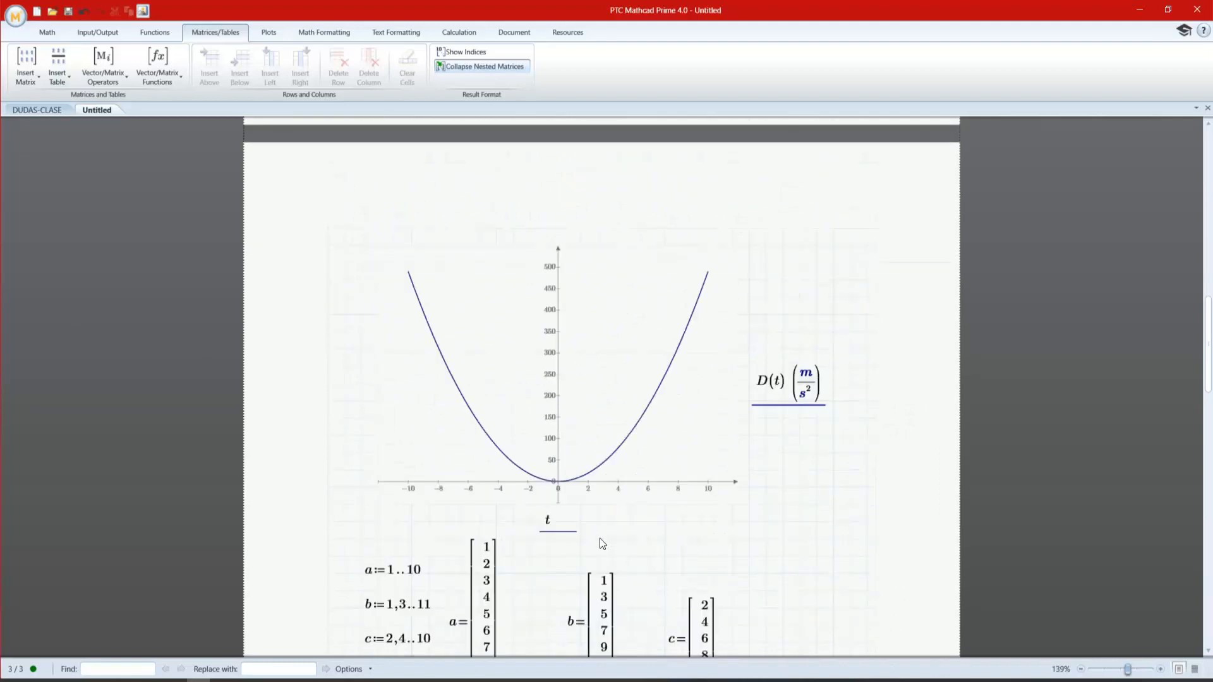
scroll(740, 530, "up", 4)
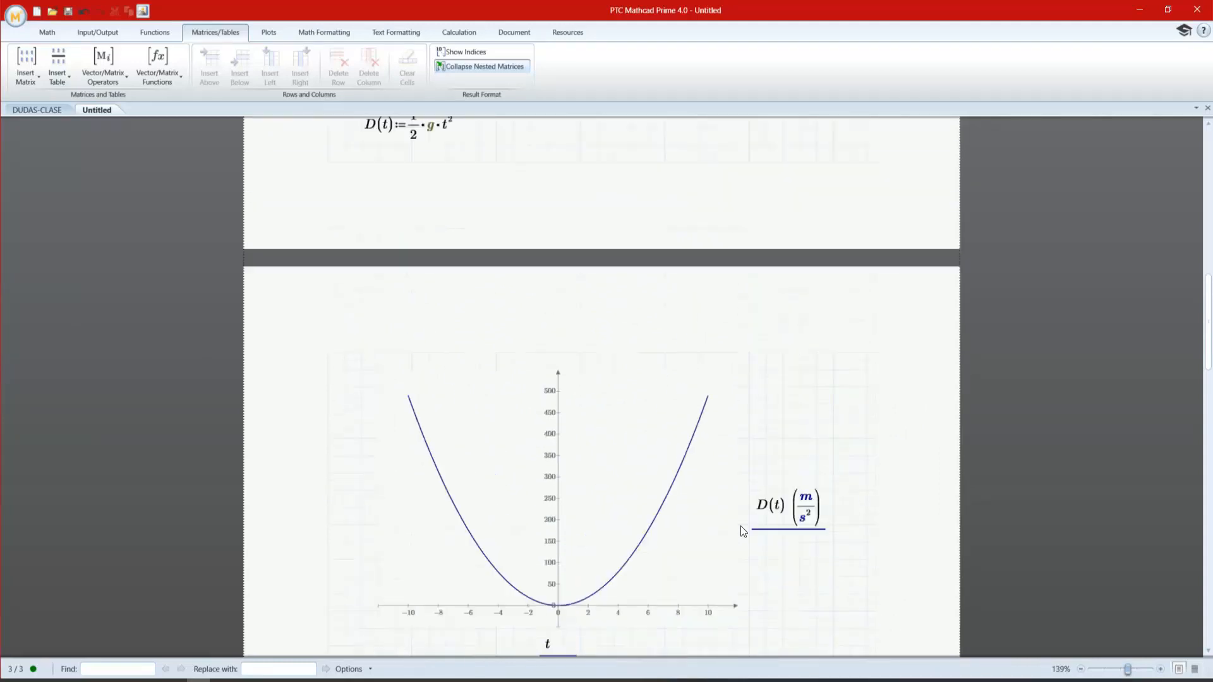
scroll(405, 461, "down", 3)
scroll(398, 436, "down", 20)
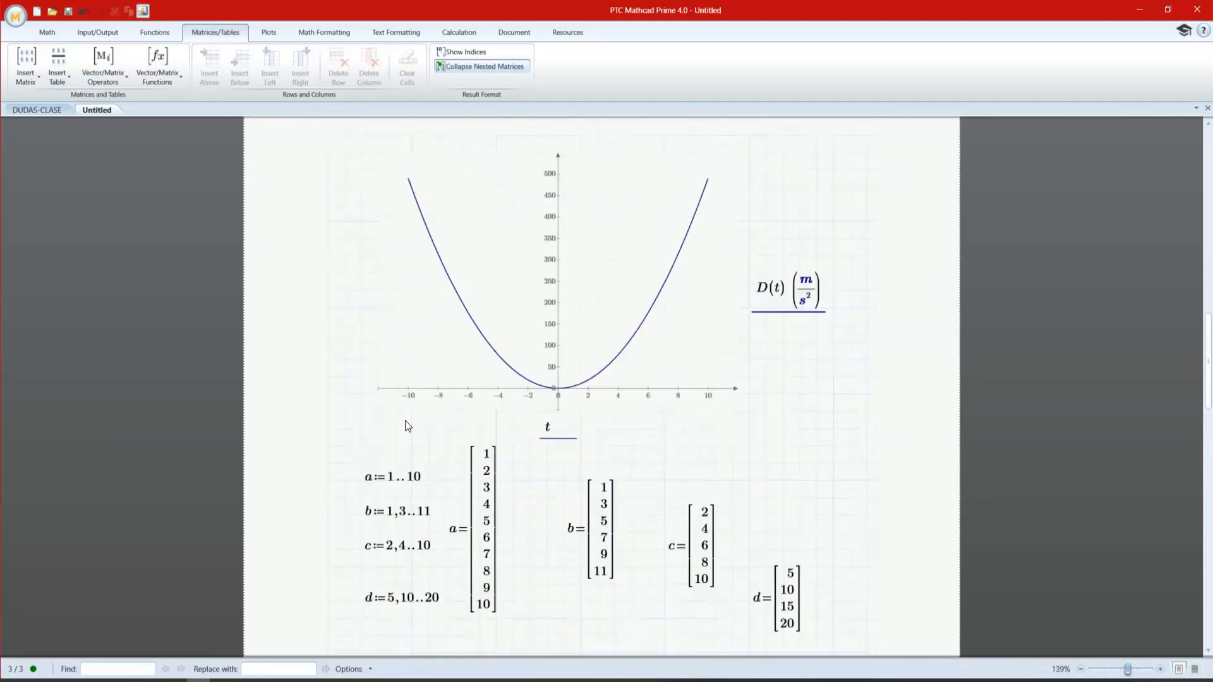
scroll(403, 414, "down", 3)
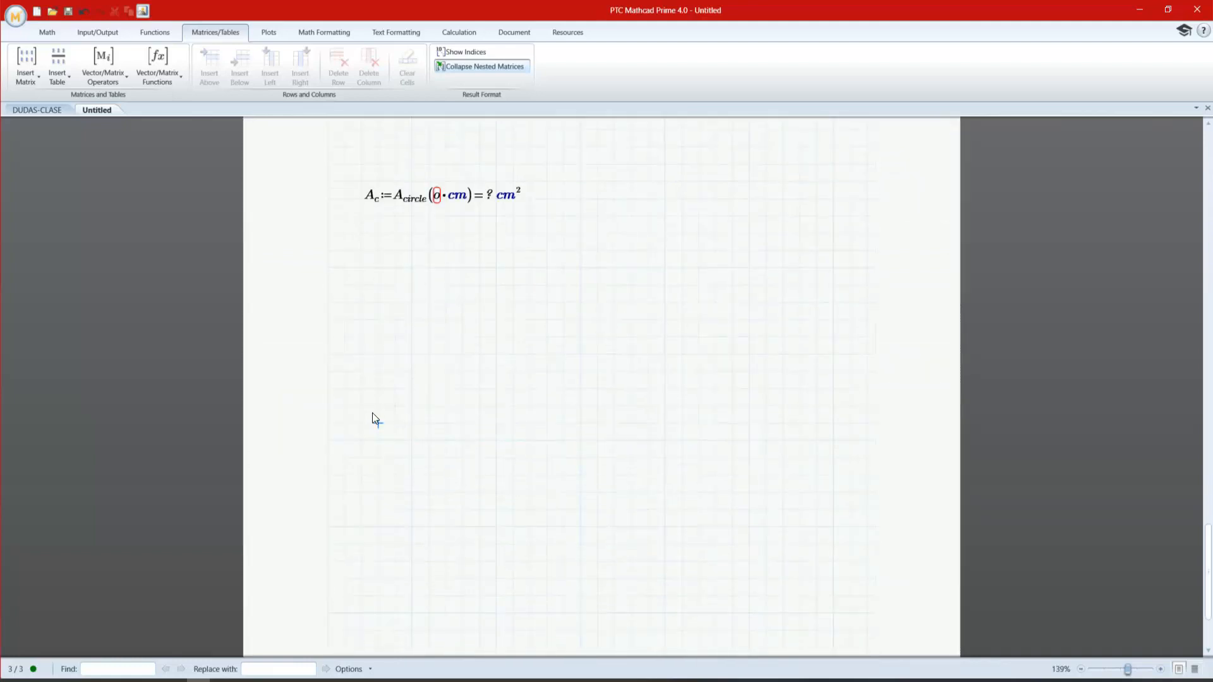
- Define the range variable vr below the A_c region as 1,1.5..5
left_click(354, 294)
type("vr;1,1.5;")
left_click(364, 290)
left_click(425, 284)
left_click(384, 287)
type(":")
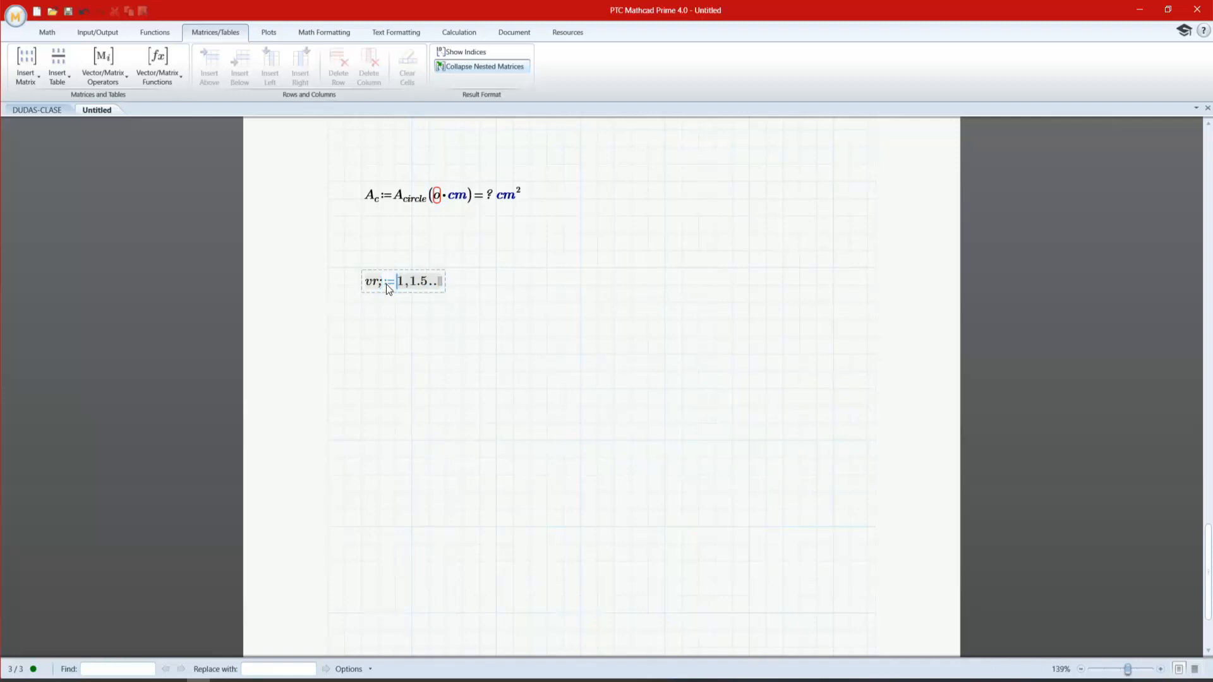
key("BackSpace")
key("BackSpace")
type(":")
left_click(438, 282)
left_click(383, 305)
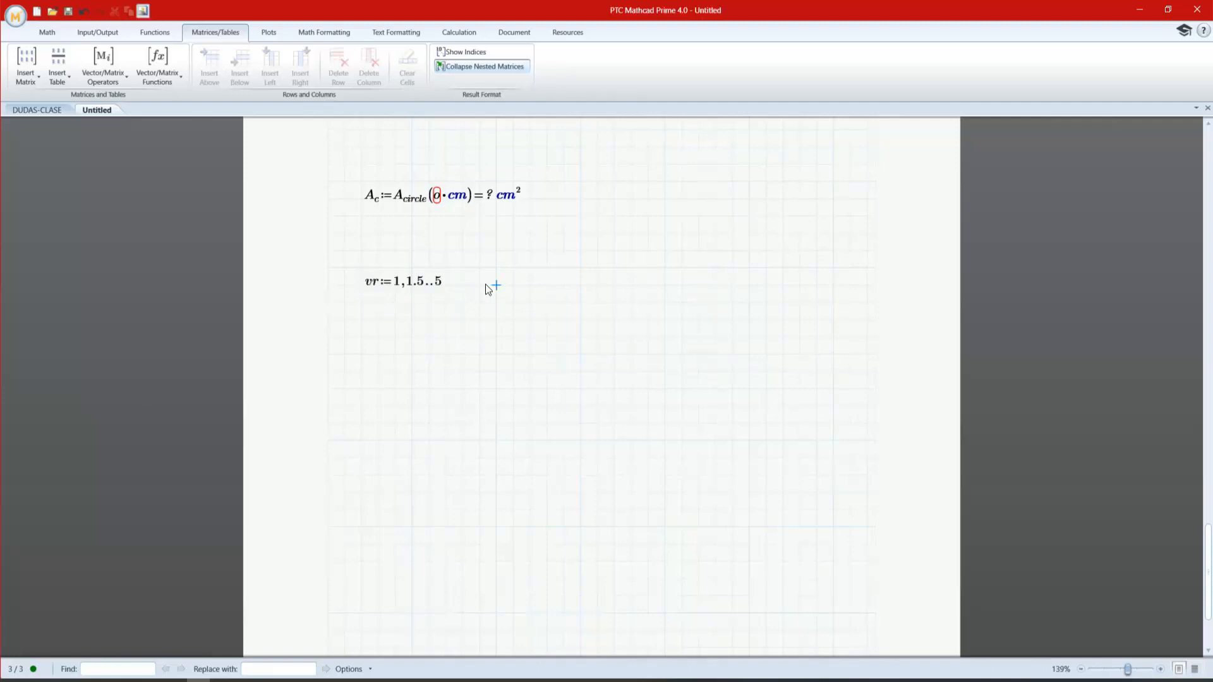
- Define a second range variable, vr with subscript 2, beside vr as 10,8..-10
left_click(559, 284)
type("vr")
type("[2")
type(":=")
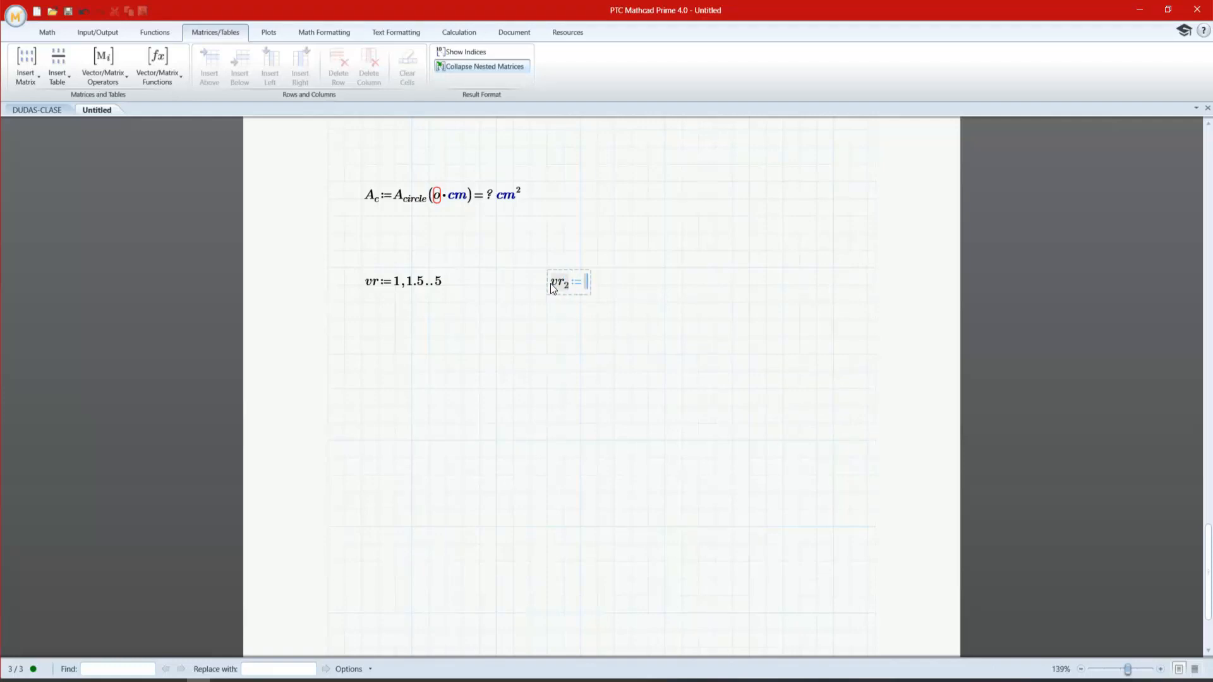
type("18,;")
key("BackSpace")
key("BackSpace")
type("0")
key("Delete")
type(",")
type("8..")
left_click(625, 285)
type("-10")
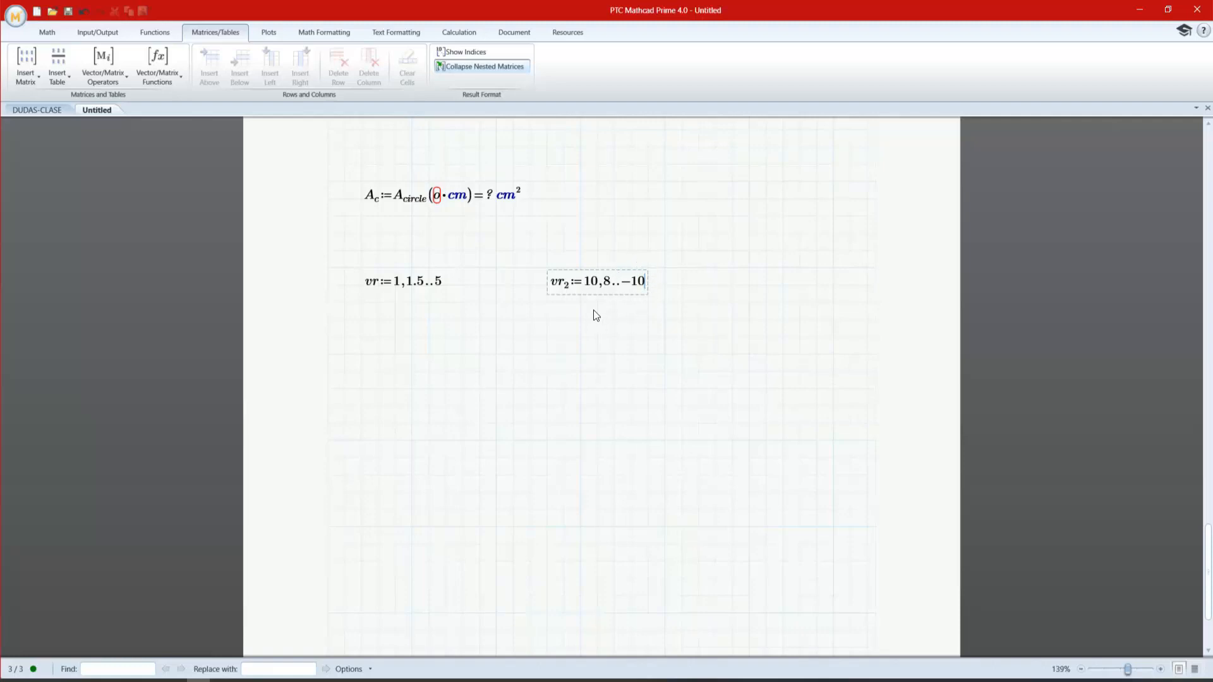
- Evaluate the range variable vr below its definition and shift the result region slightly down
left_click(445, 356)
type("vr=")
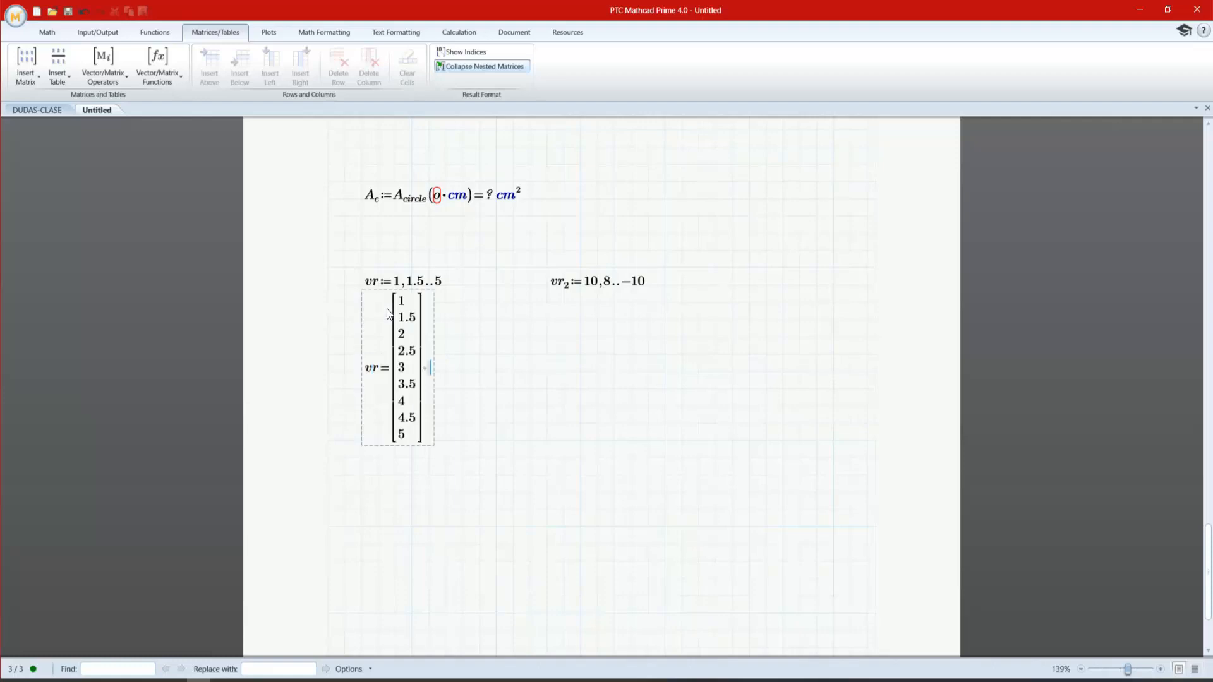
left_click_drag(445, 408, 404, 395)
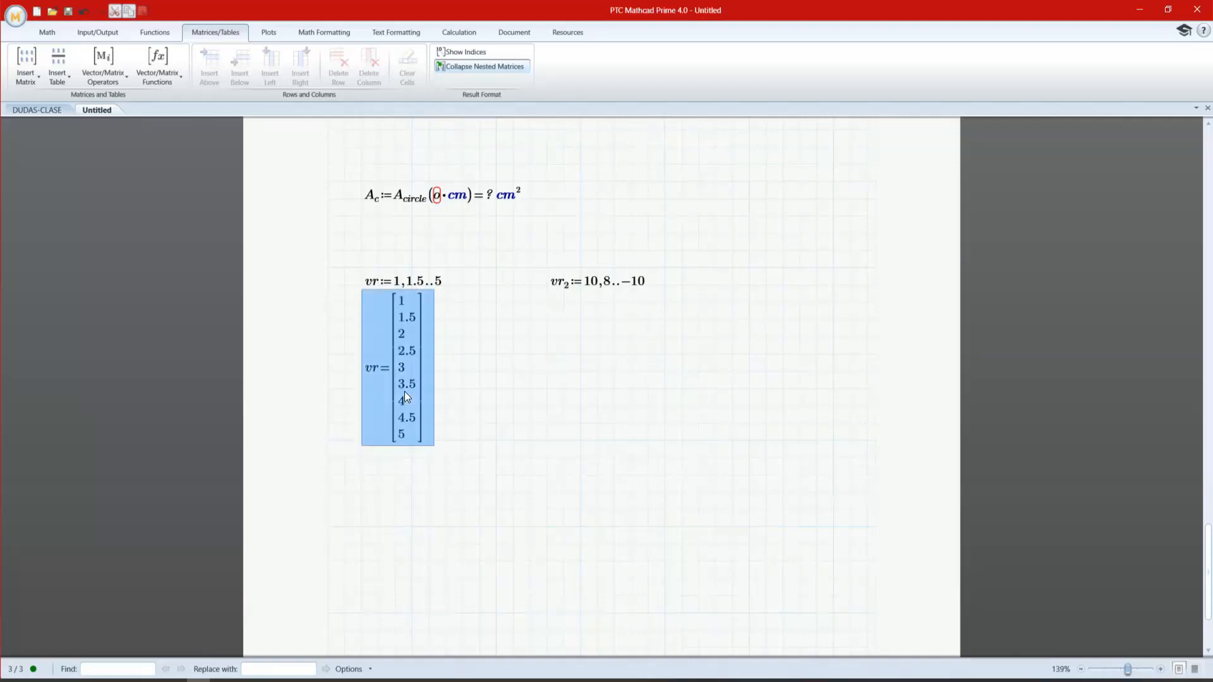
key("Down")
key("Down")
key("Up")
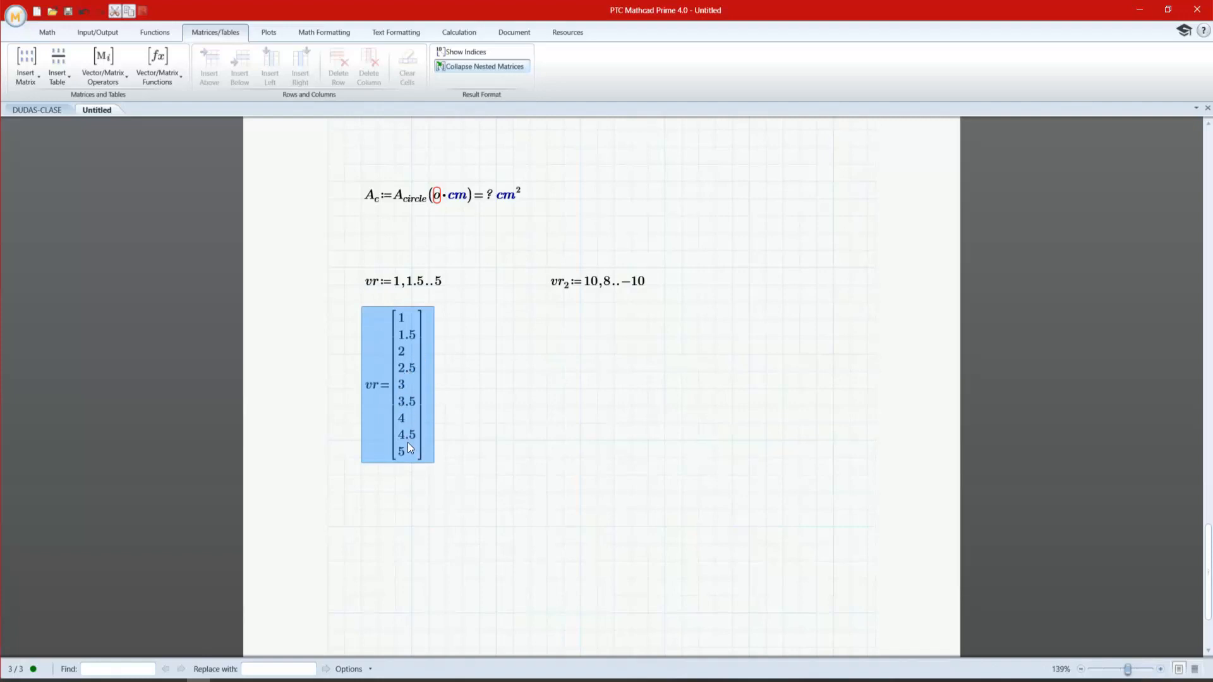
- Evaluate vr with subscript 2 in the free area below and beside its definition
left_click(576, 369)
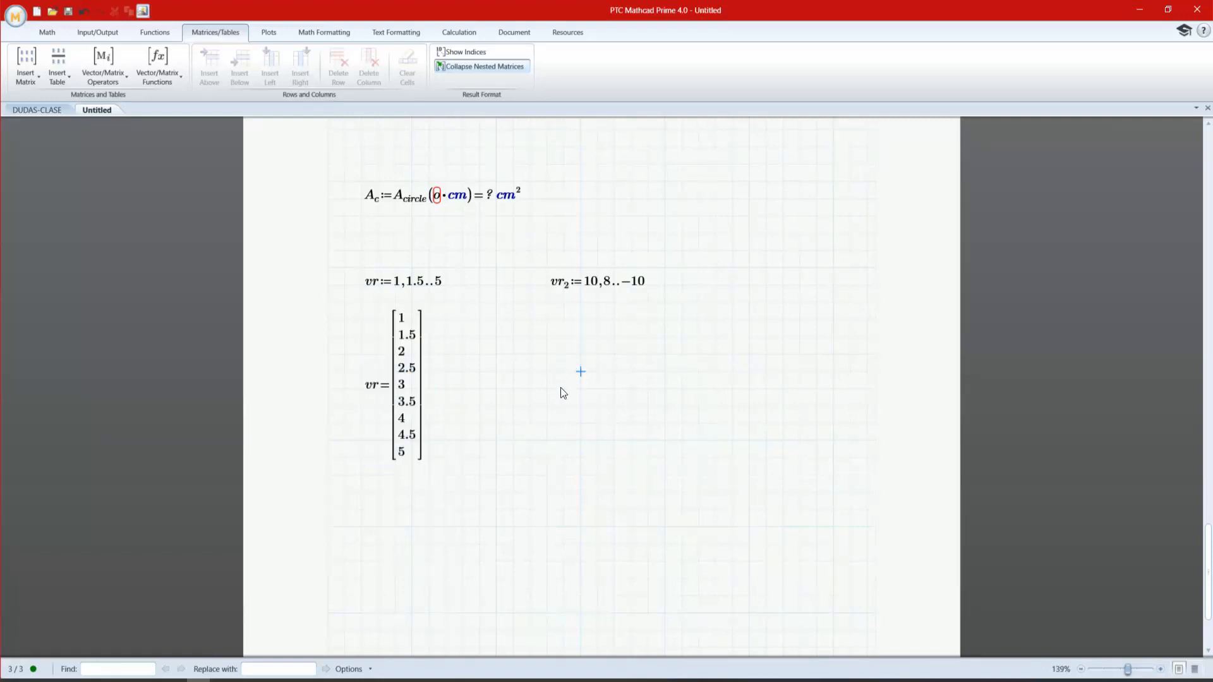
left_click(625, 386)
left_click(681, 396)
type("vr")
type(".2=")
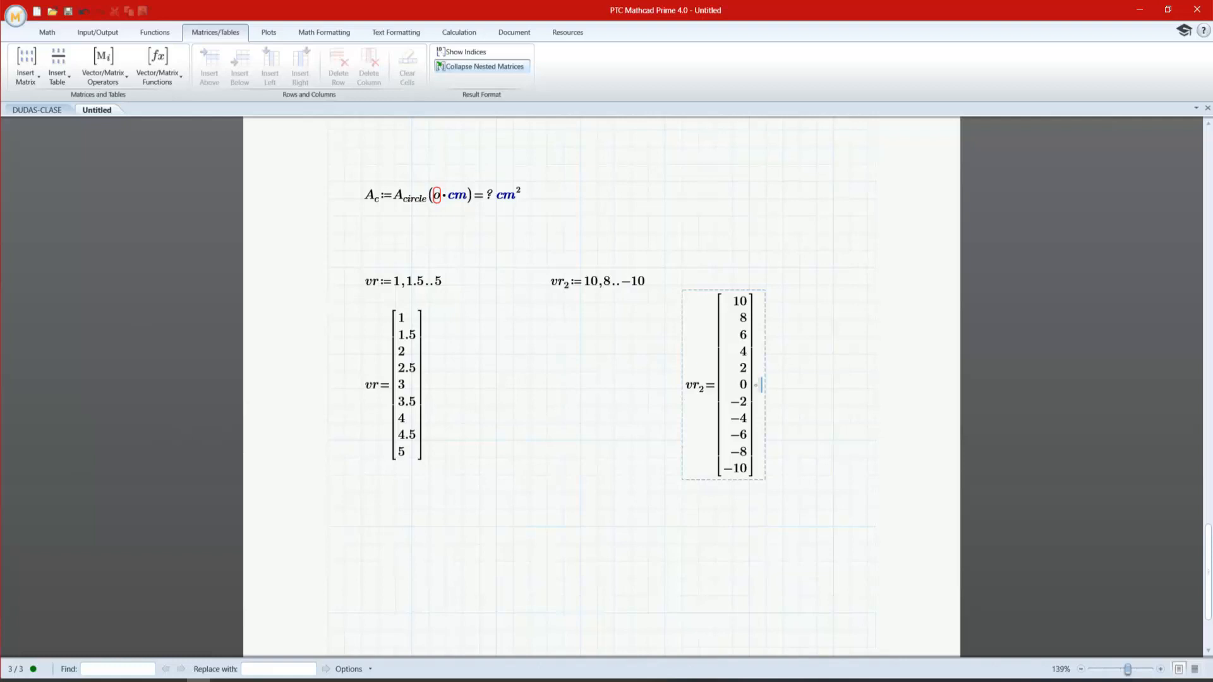
- Define the range variable vr with subscript 3 below the vr results as 10..-10
scroll(391, 505, "down", 2)
left_click(359, 482)
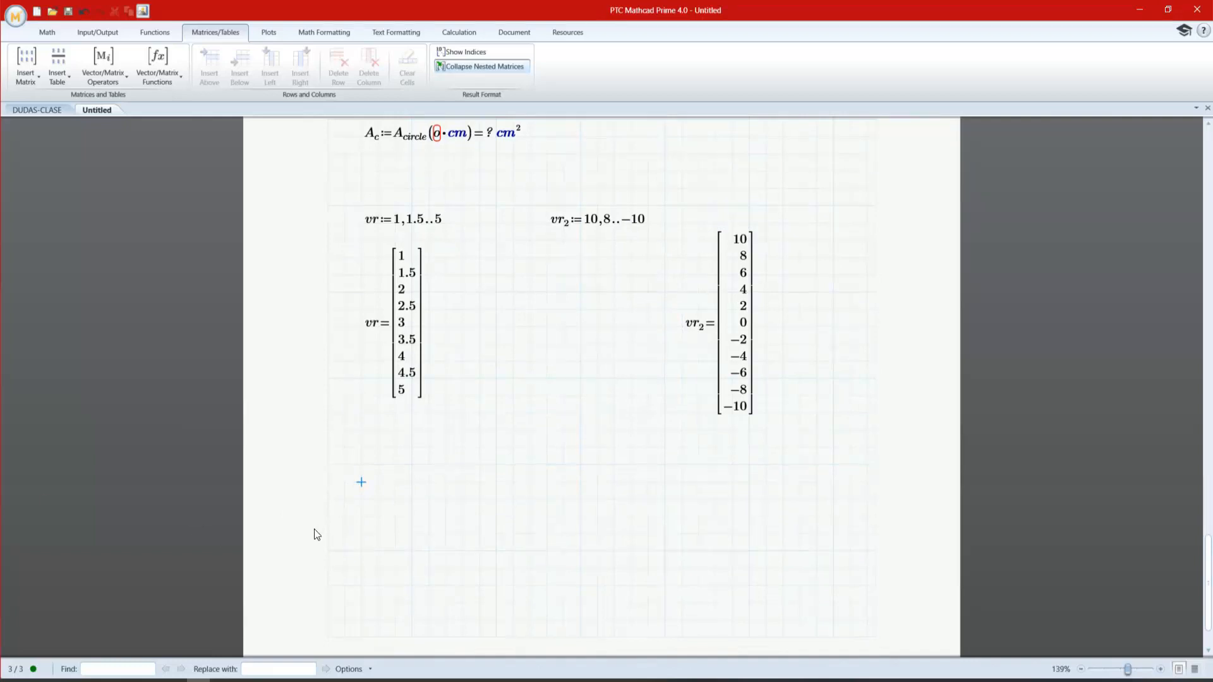
type("vr")
type(".3")
type(":10")
type(";-")
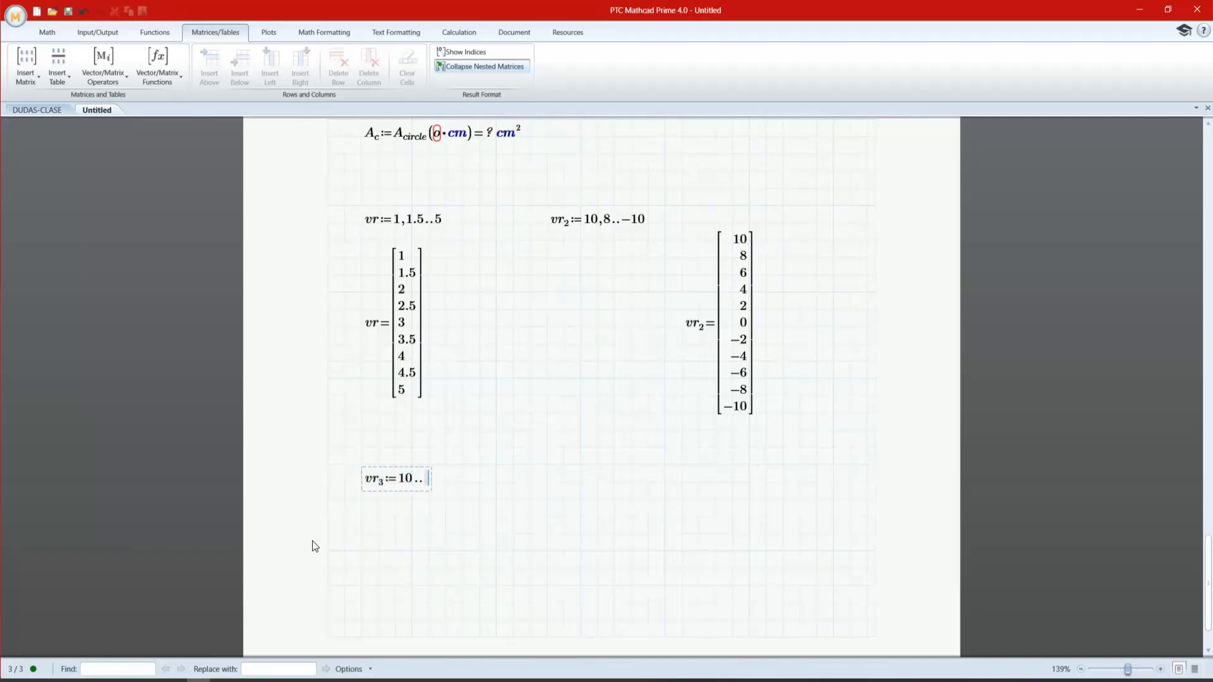
type("10")
- Change the limits of the third range variable to 5..-5 and evaluate it beside the definition
left_click(411, 483)
key("BackSpace")
key("BackSpace")
type("5")
double_click(436, 482)
type("5")
left_click(463, 482)
type("vr")
type(".3=")
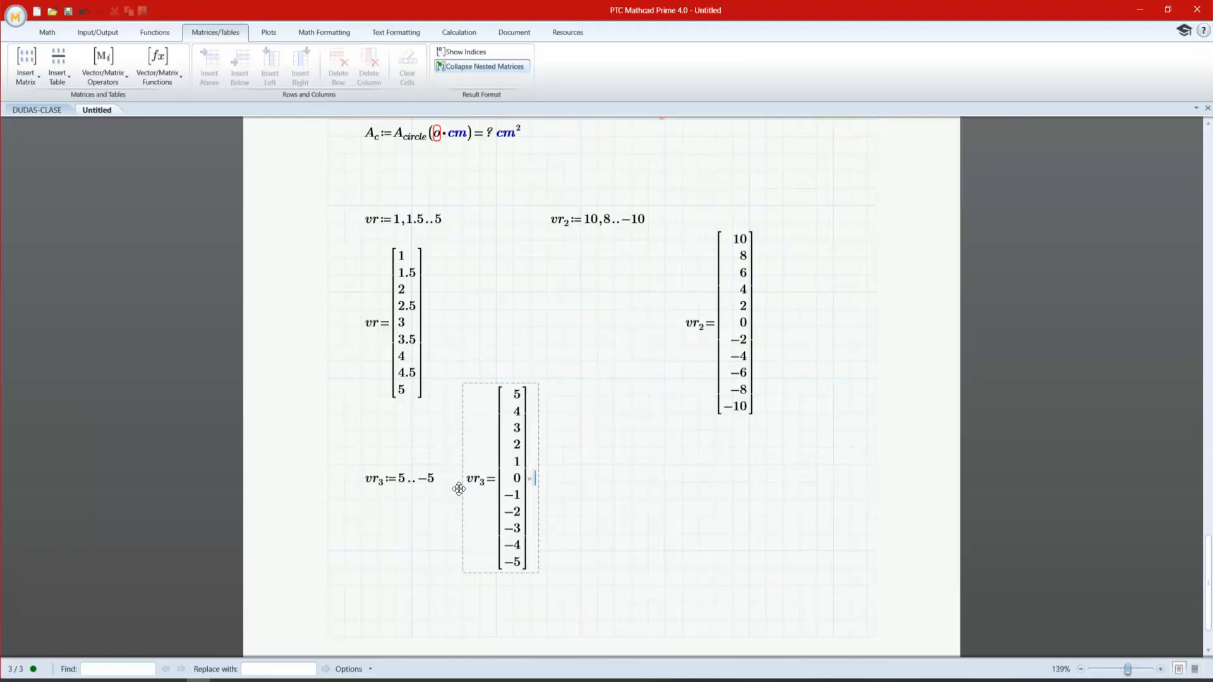
- Insert an XY plot below the vr subscript 3 regions and bring it fully onto the following page
left_click(351, 606)
scroll(354, 581, "down", 1)
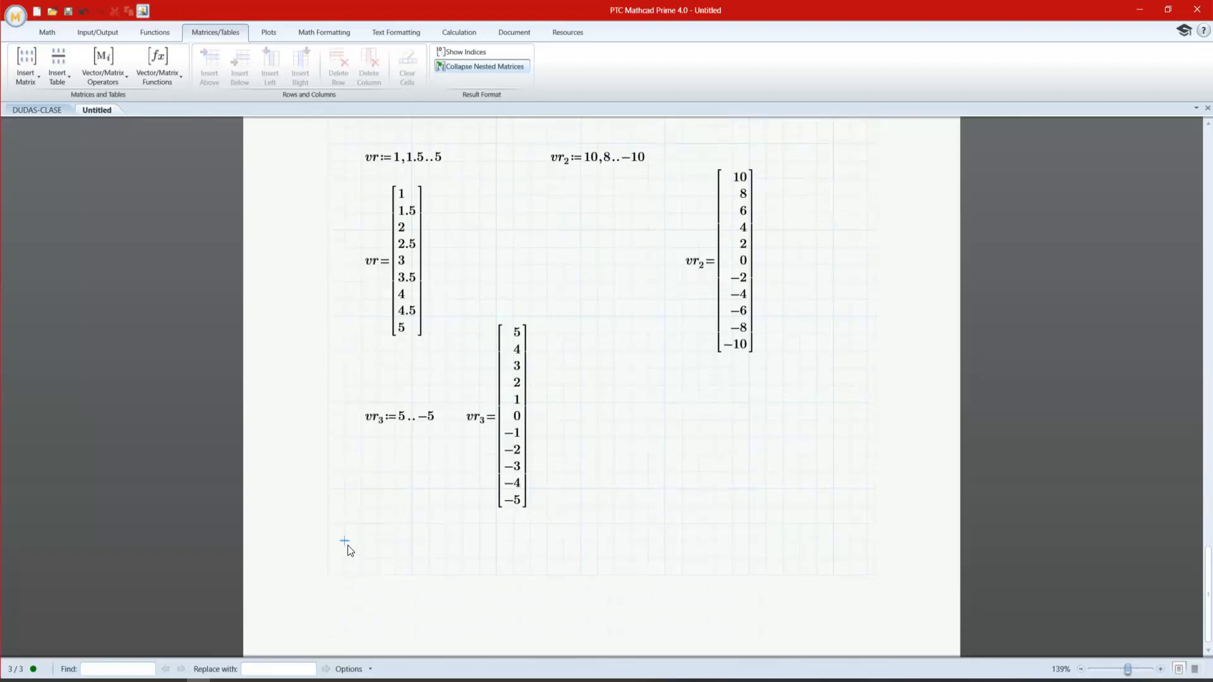
scroll(346, 549, "down", 1)
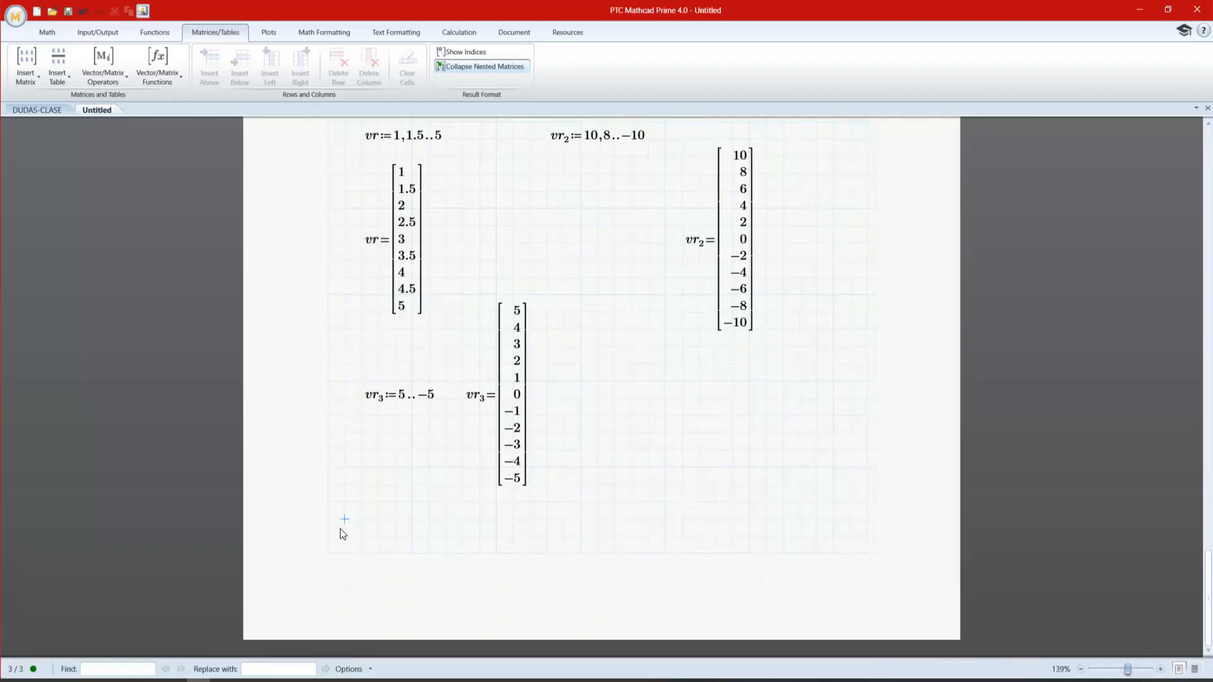
key("ctrl+2")
scroll(479, 491, "down", 2)
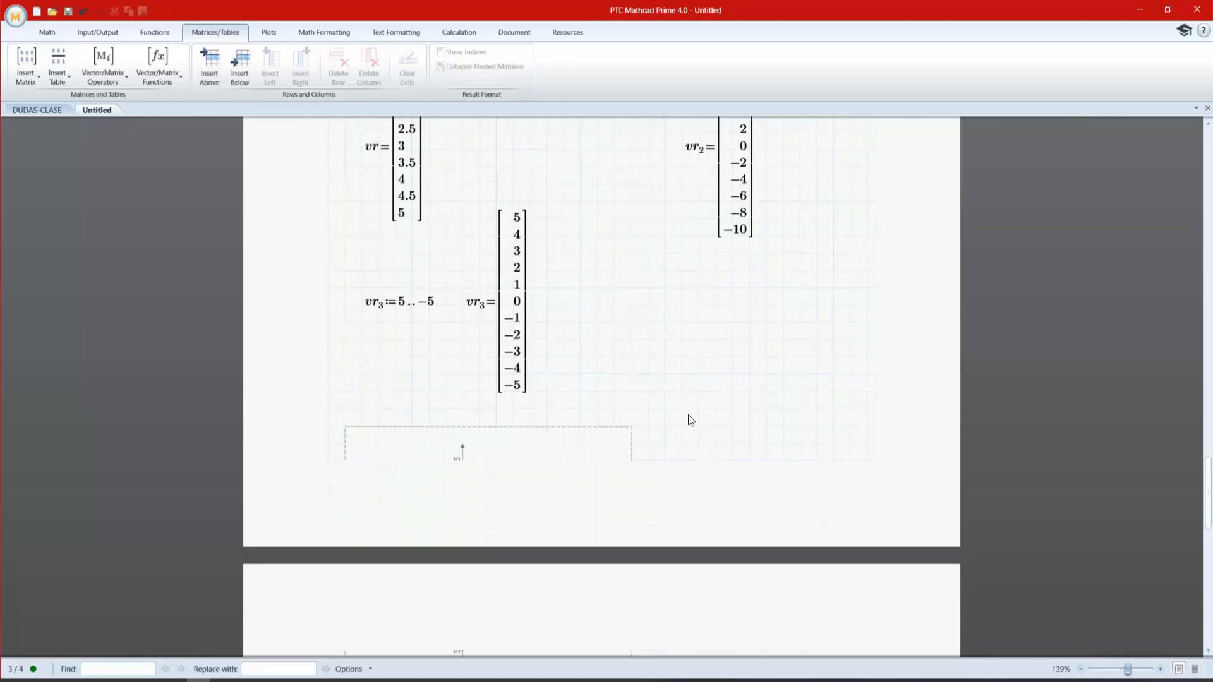
left_click_drag(730, 410, 524, 441)
left_click(559, 442)
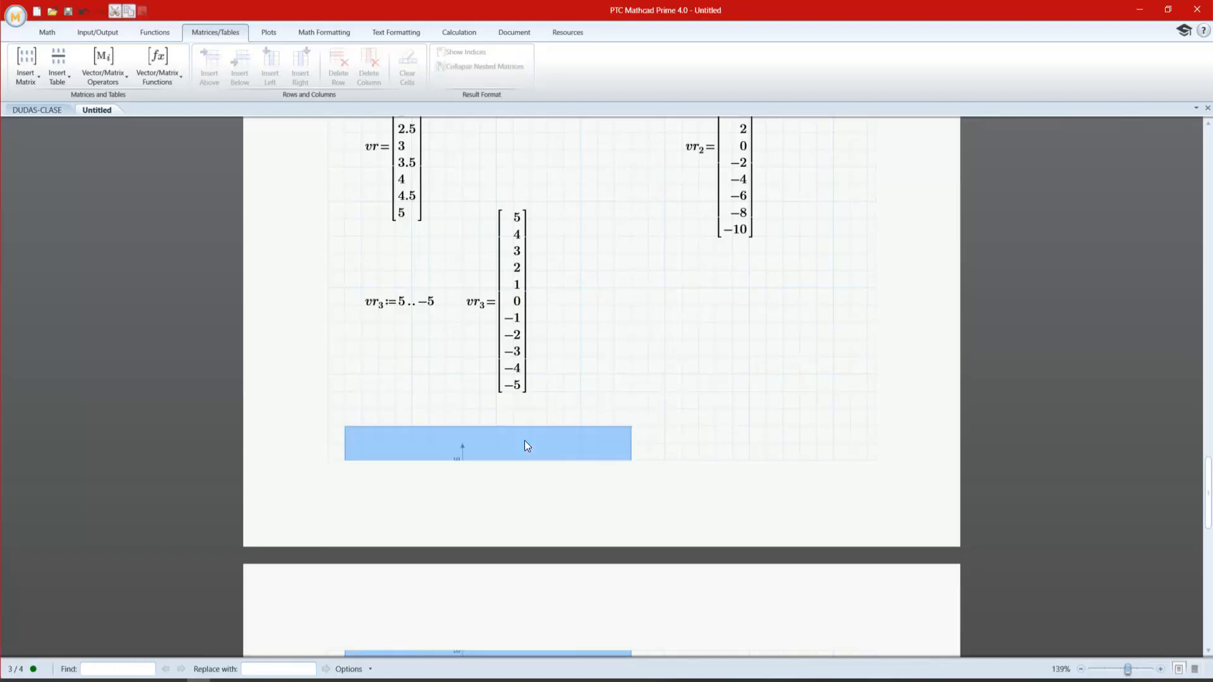
scroll(525, 441, "down", 8)
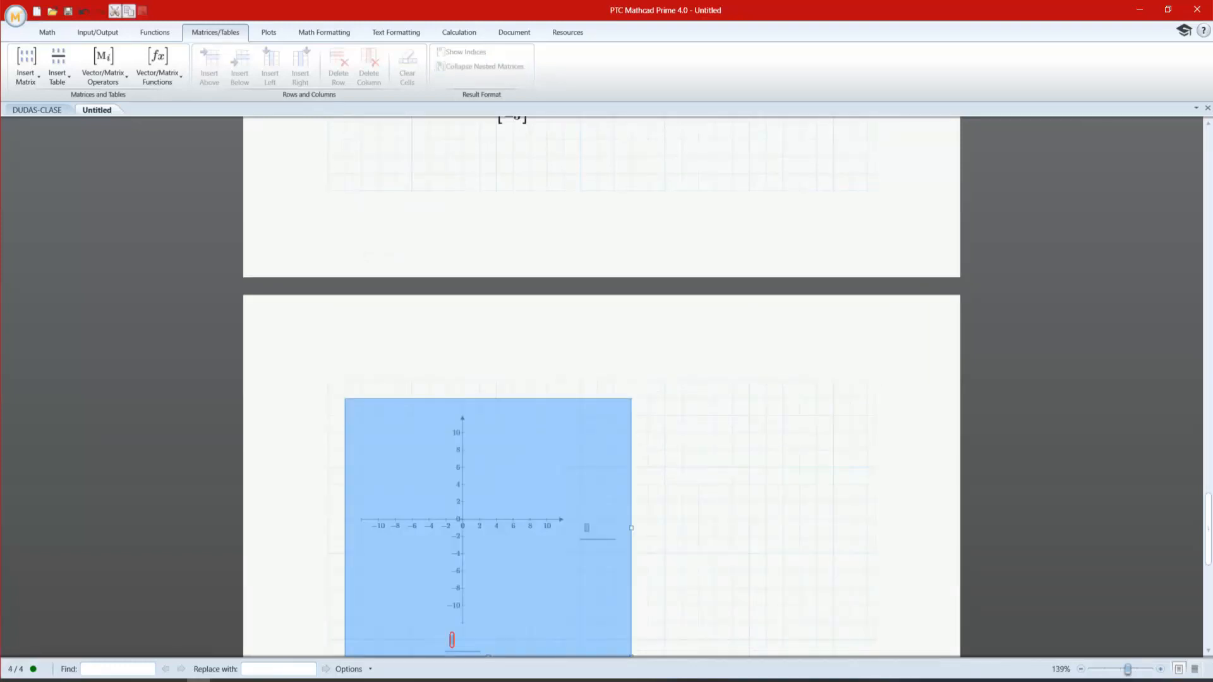
- Enter x as both the y-axis and x-axis expression of the new plot
left_click(587, 529)
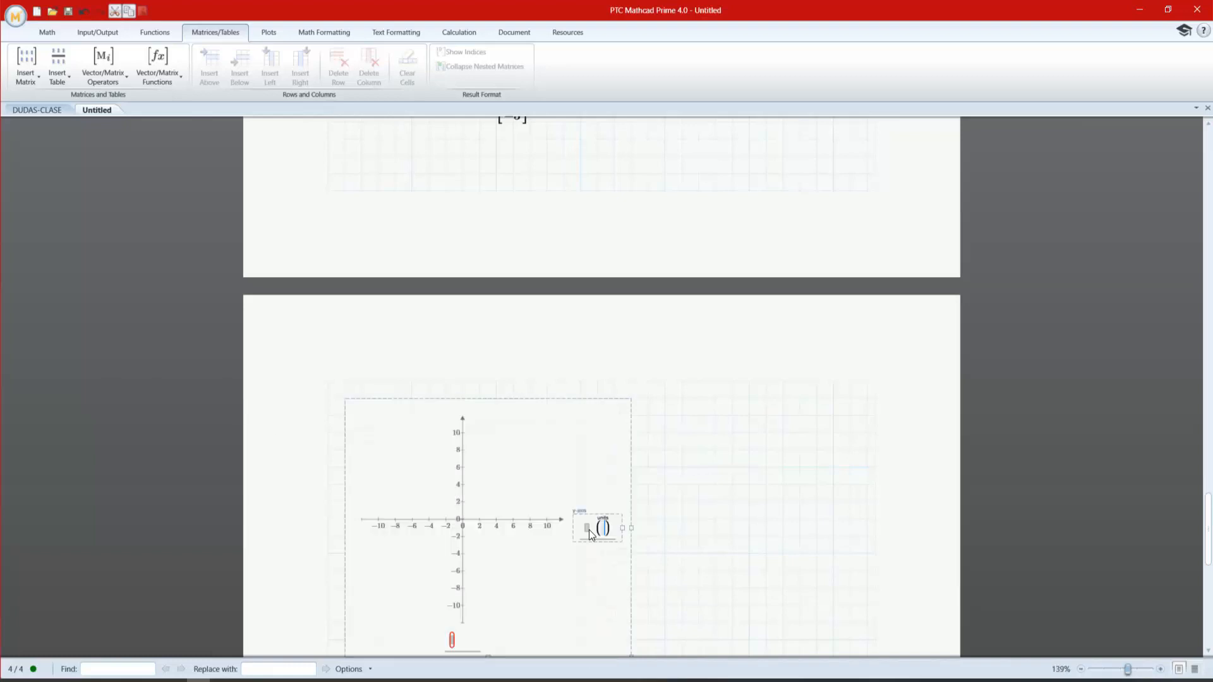
type("x")
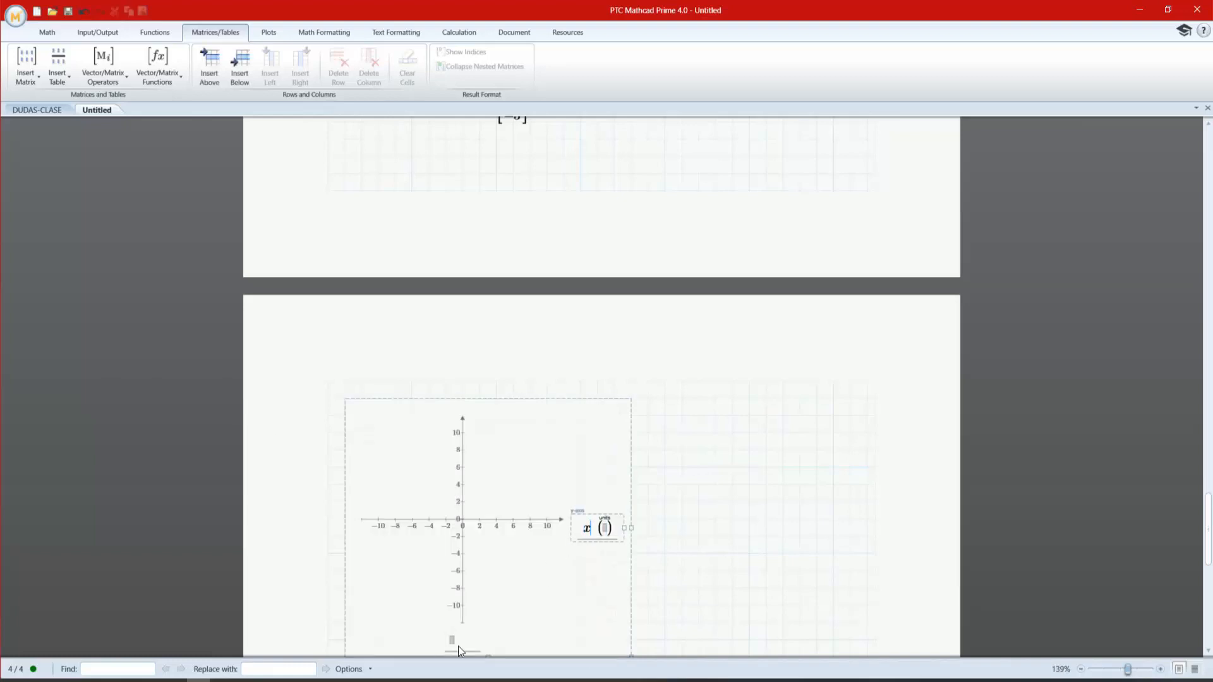
left_click(452, 640)
type("x")
key("Return")
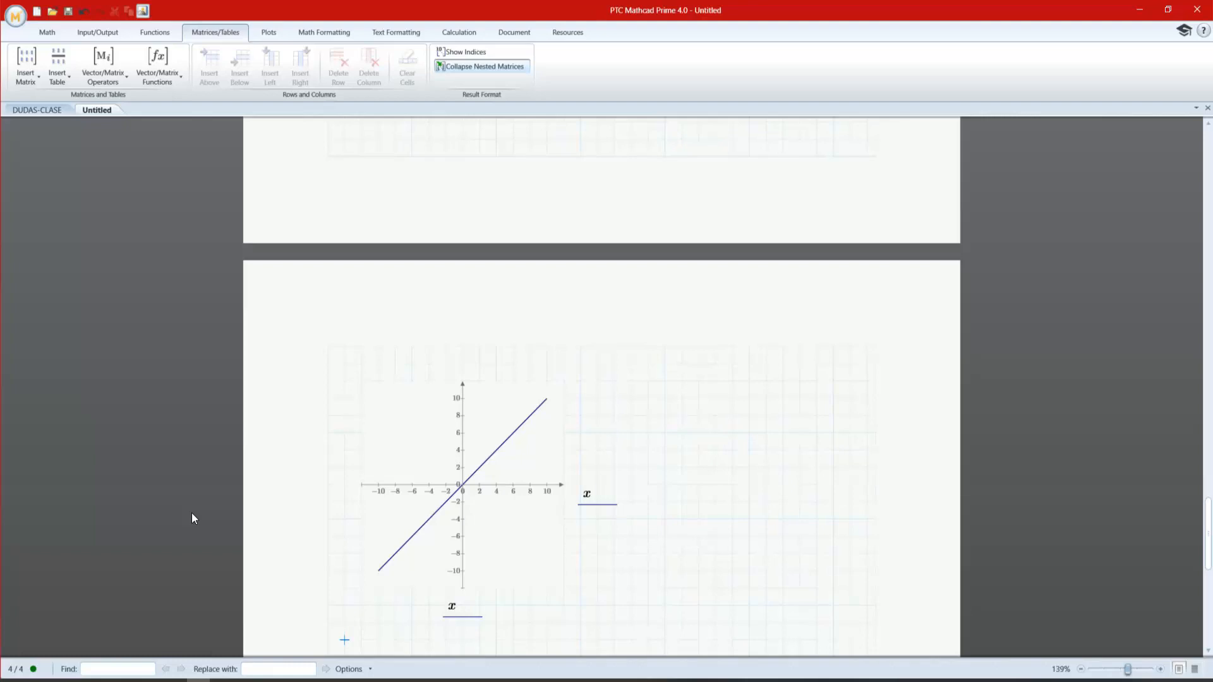
scroll(426, 240, "up", 2)
scroll(427, 240, "down", 1)
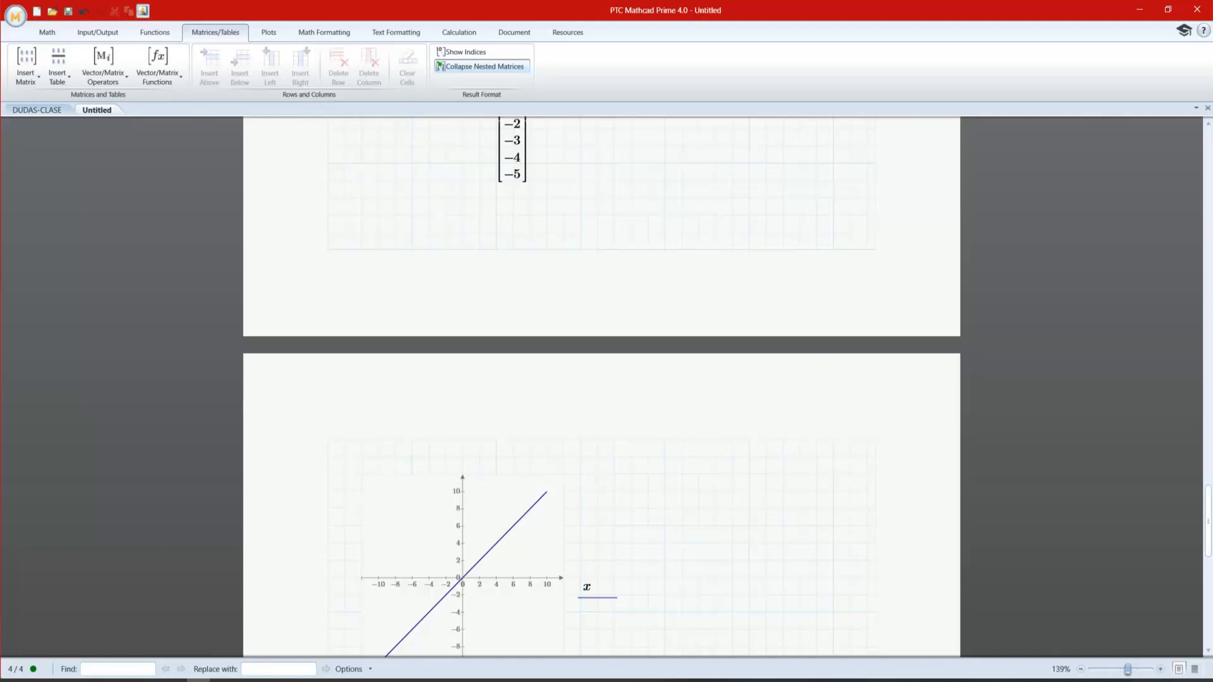
scroll(486, 362, "up", 1)
scroll(485, 363, "down", 2)
left_click(481, 554)
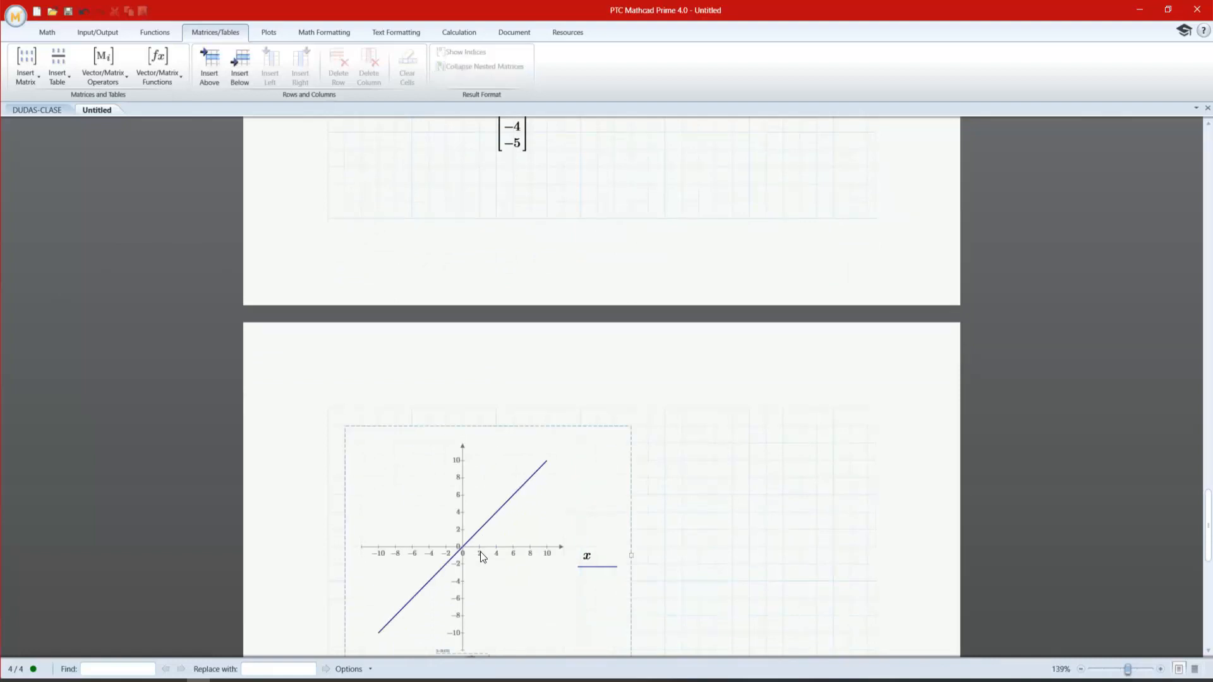
mouse_move(497, 551)
left_mouse_down()
mouse_move(496, 564)
mouse_move(498, 551)
left_mouse_up()
scroll(536, 414, "up", 3)
scroll(535, 414, "down", 2)
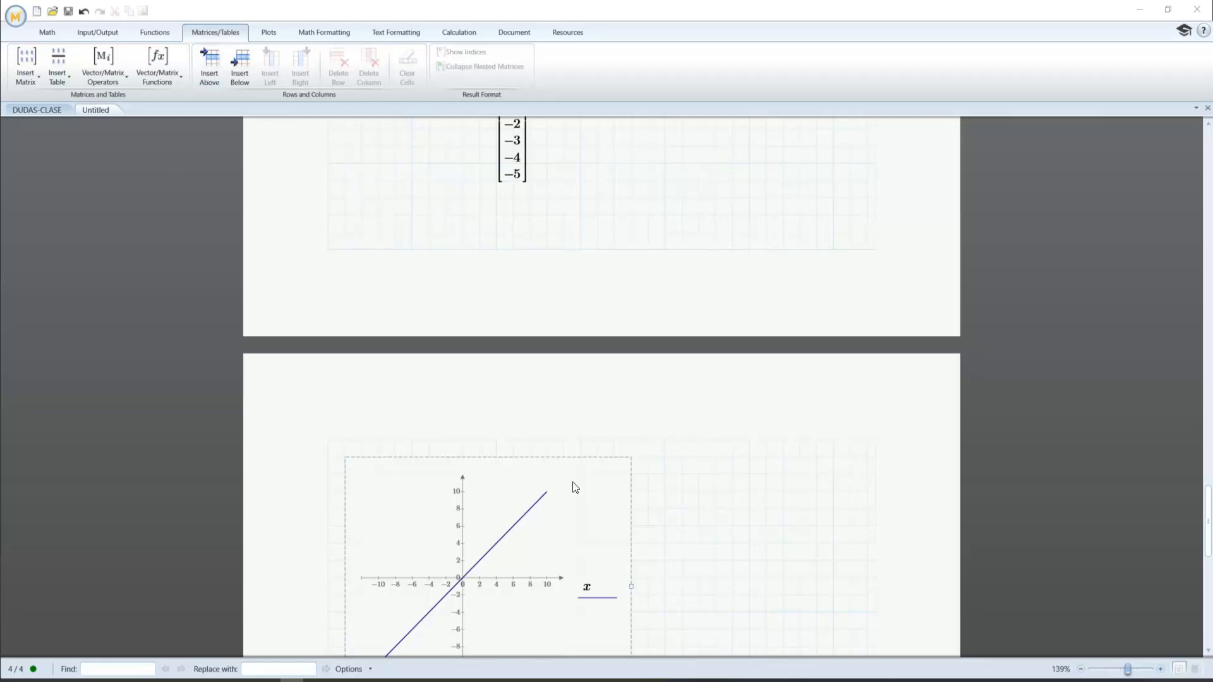
- Enlarge the x plot in width and height until it spans the worksheet's writing area
scroll(575, 487, "down", 3)
left_click_drag(632, 369, 733, 373)
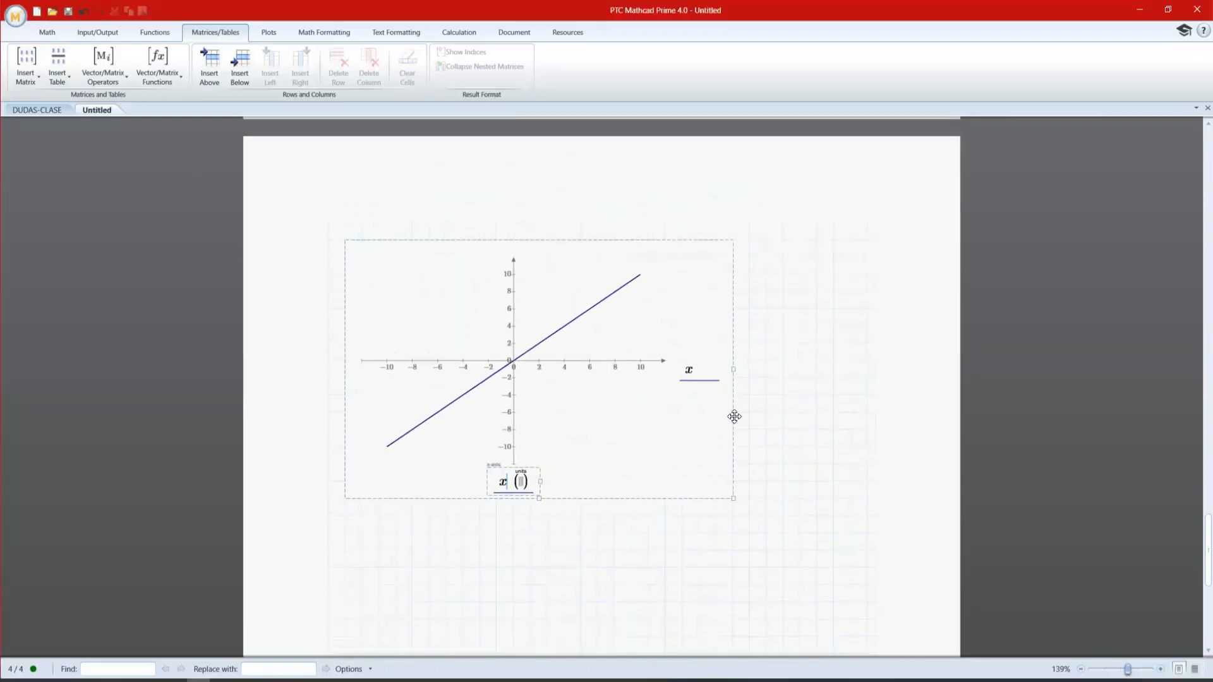
left_click_drag(733, 498, 876, 583)
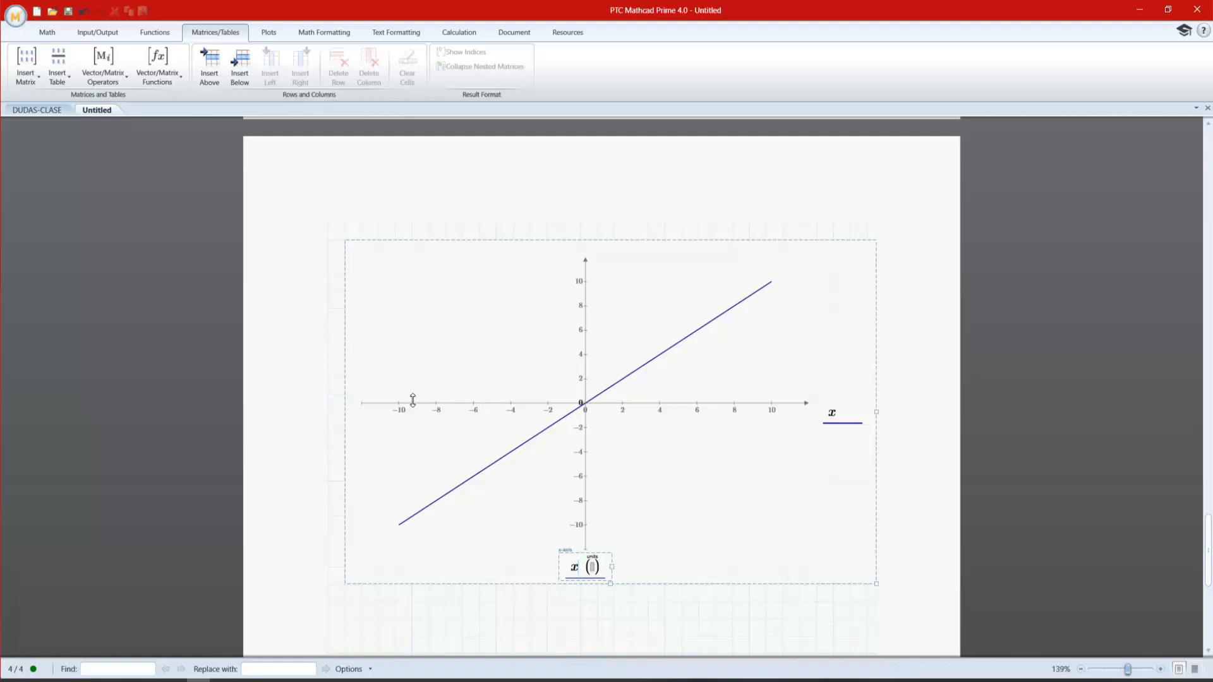
- Set the first tick value of the plot's x-axis to -20
left_click(437, 409)
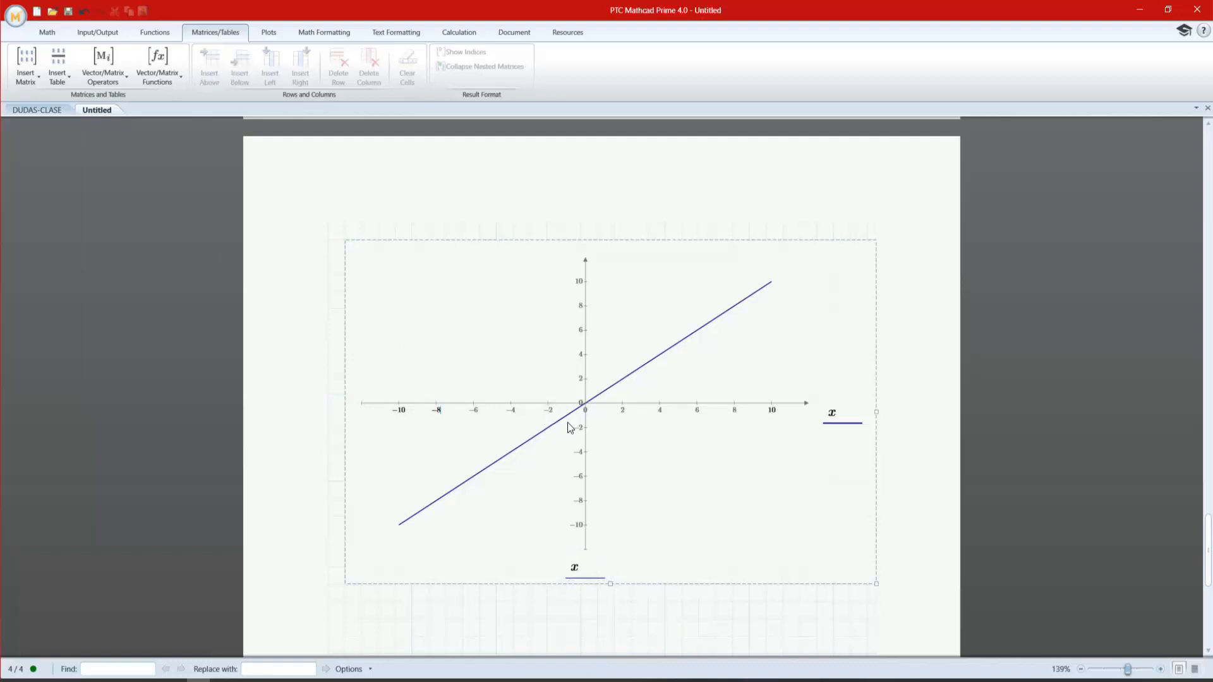
left_click(400, 412)
type("20")
left_click(472, 582)
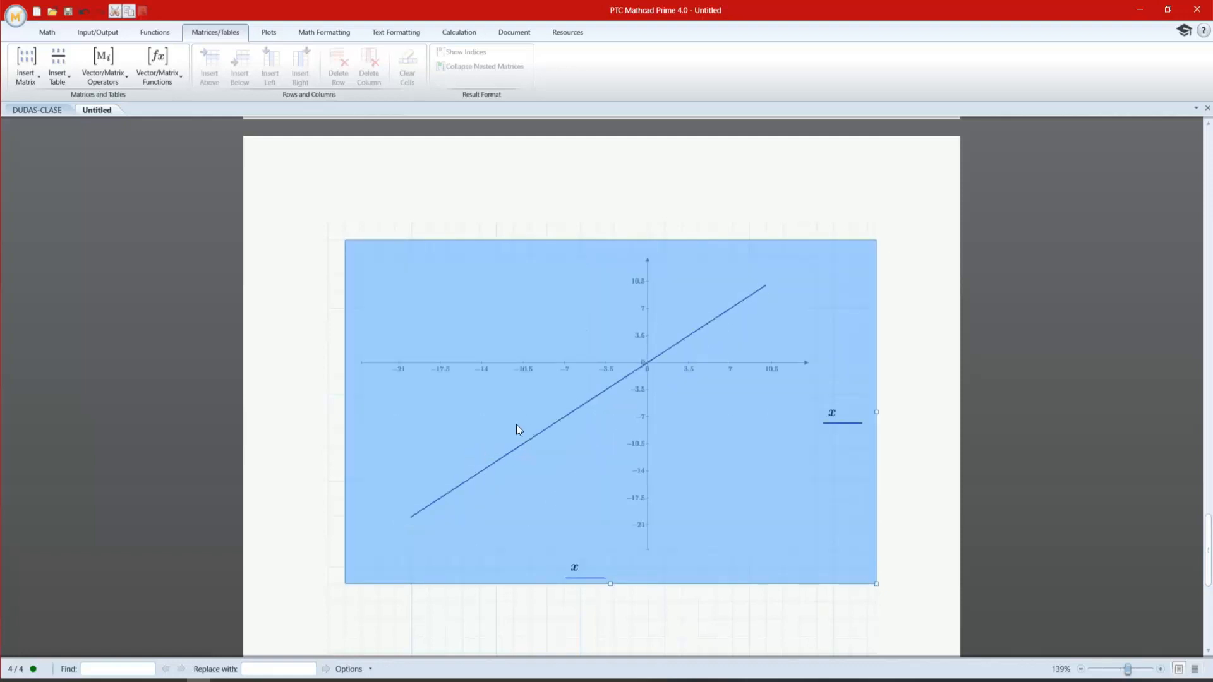
- Set the first tick value of the plot's x-axis to 0
left_click(536, 390)
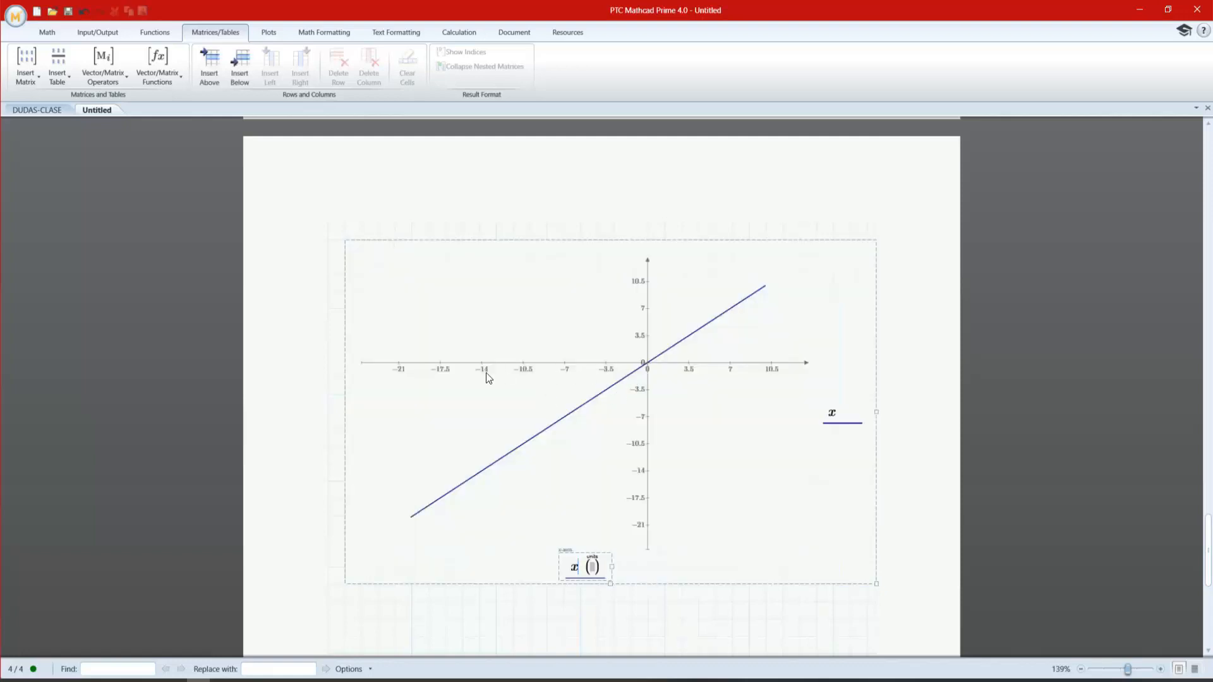
left_click(403, 371)
key("BackSpace")
type("0")
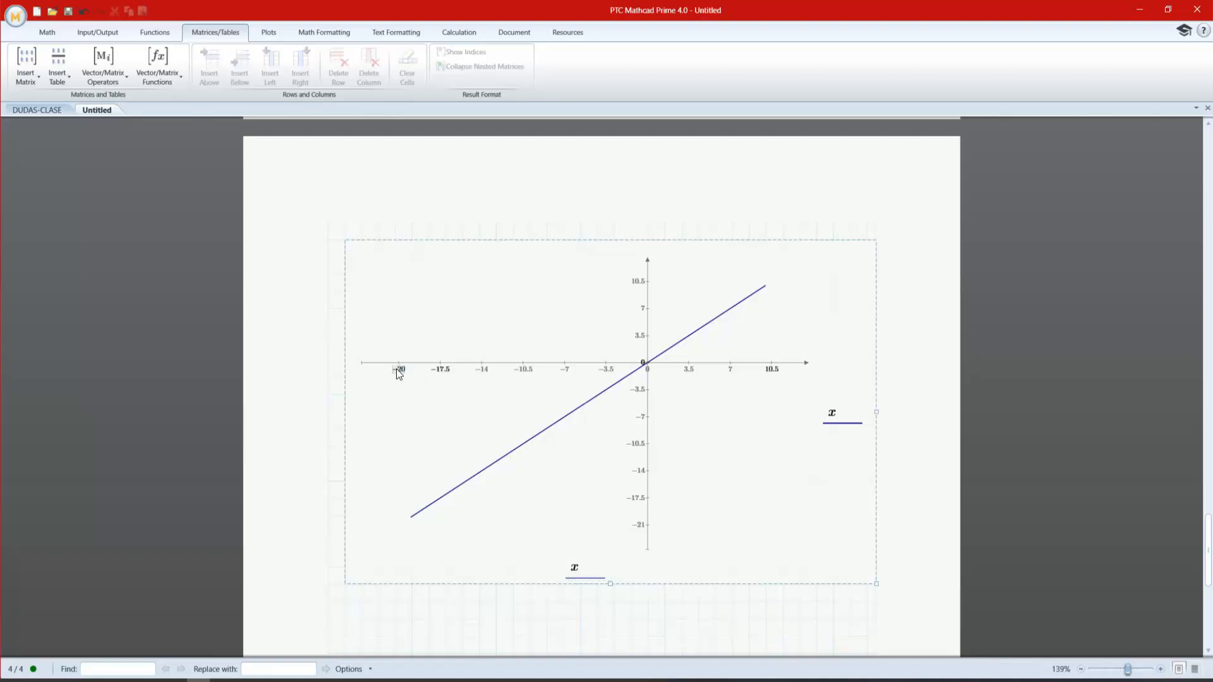
left_click(428, 636)
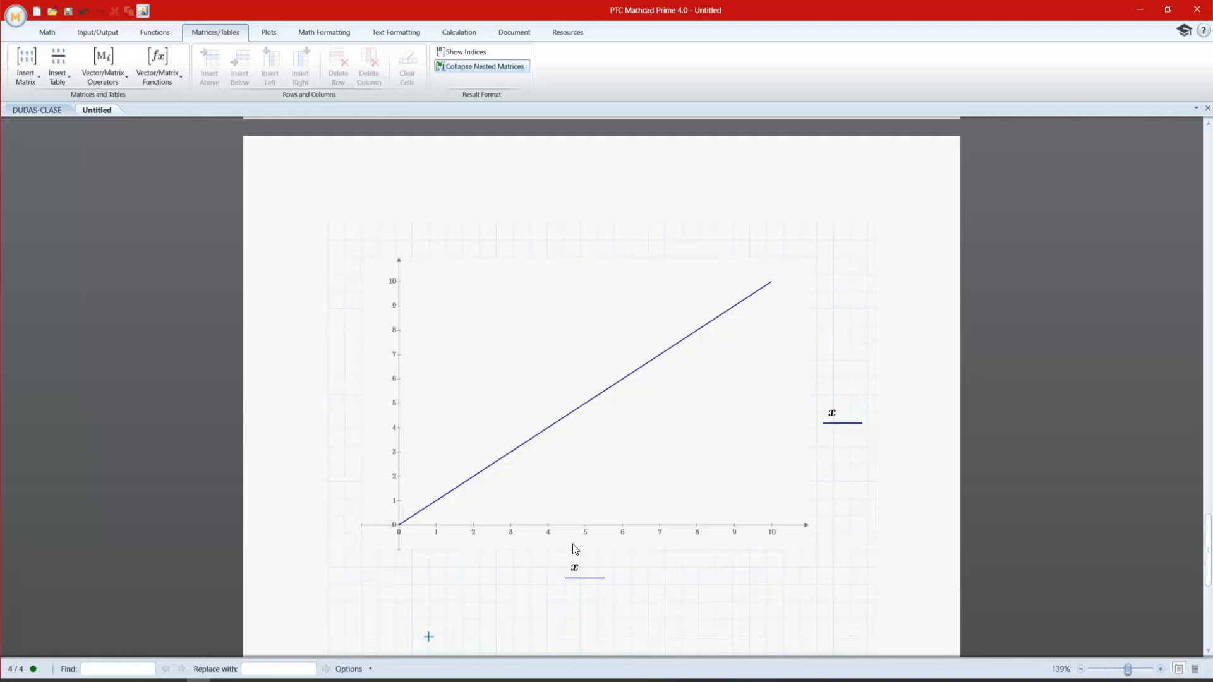
- Set the first tick value of the plot's x-axis to -2
left_click(395, 549)
key("BackSpace")
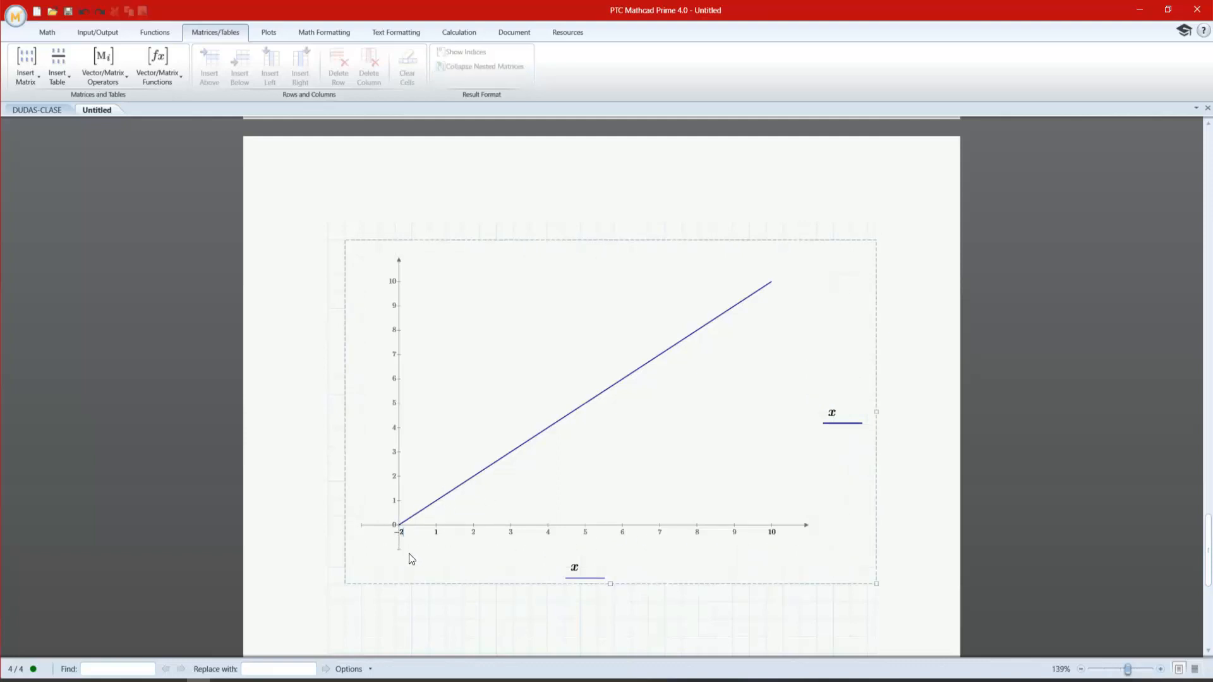
key("Return")
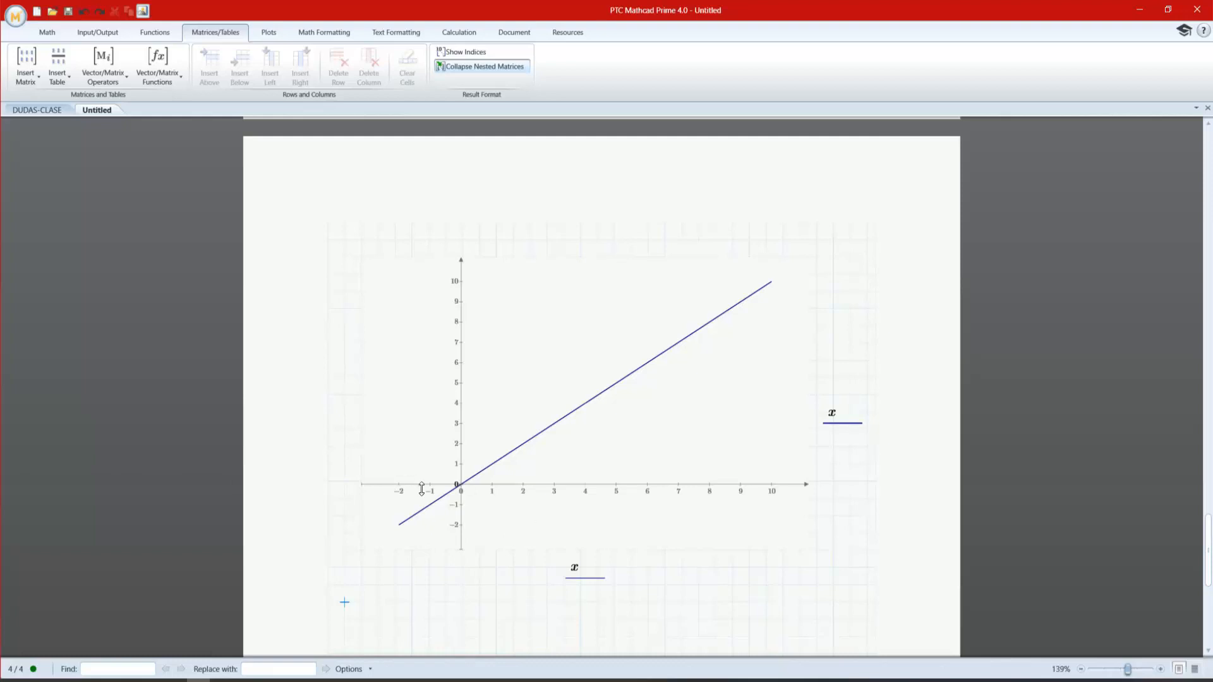
- Set the first tick value of the plot's x-axis to -4.5
left_click(401, 492)
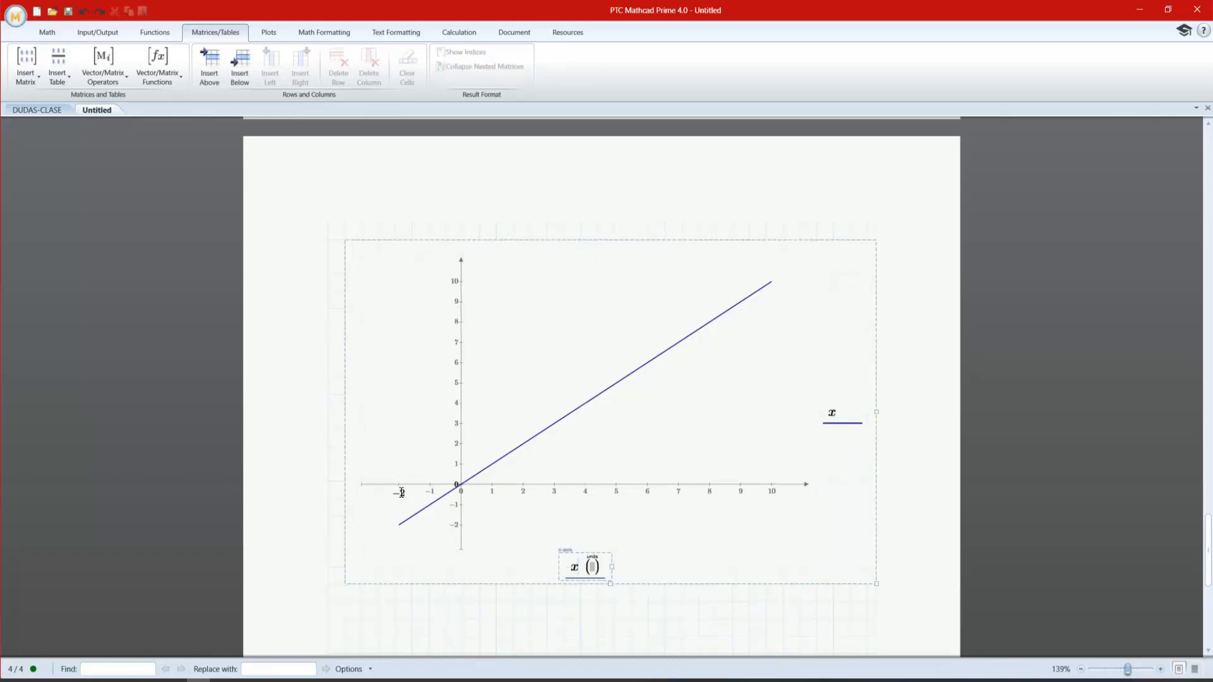
left_click(402, 493)
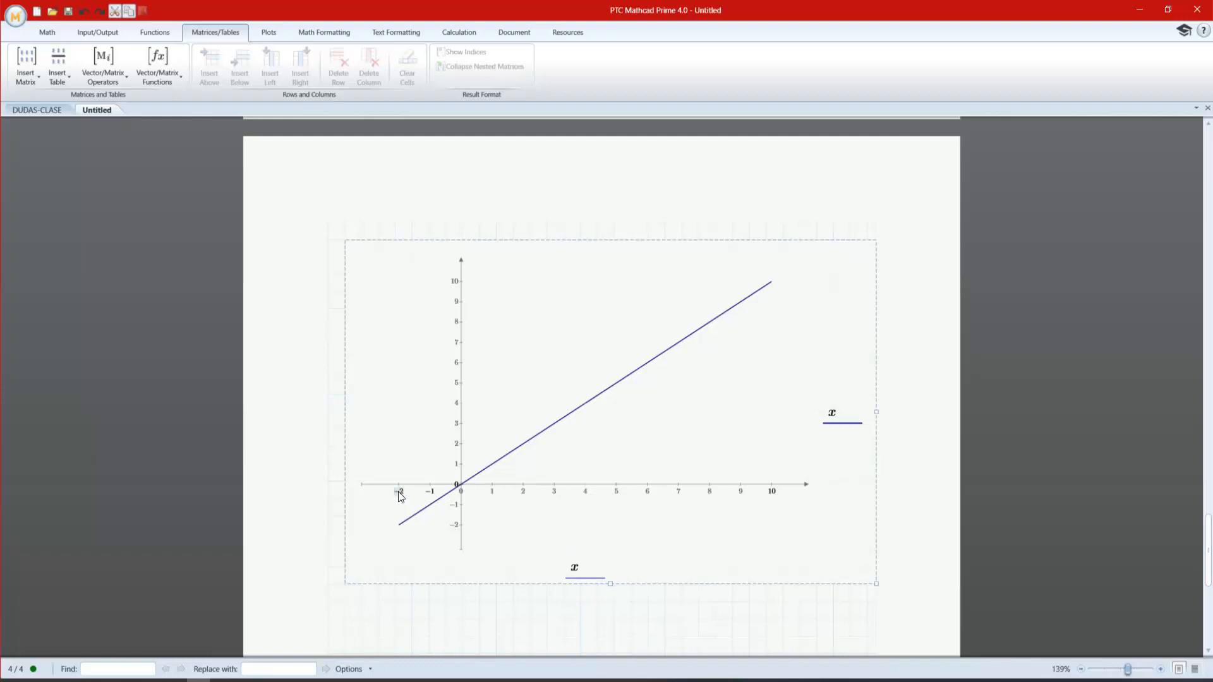
left_click(396, 494)
left_click(344, 602)
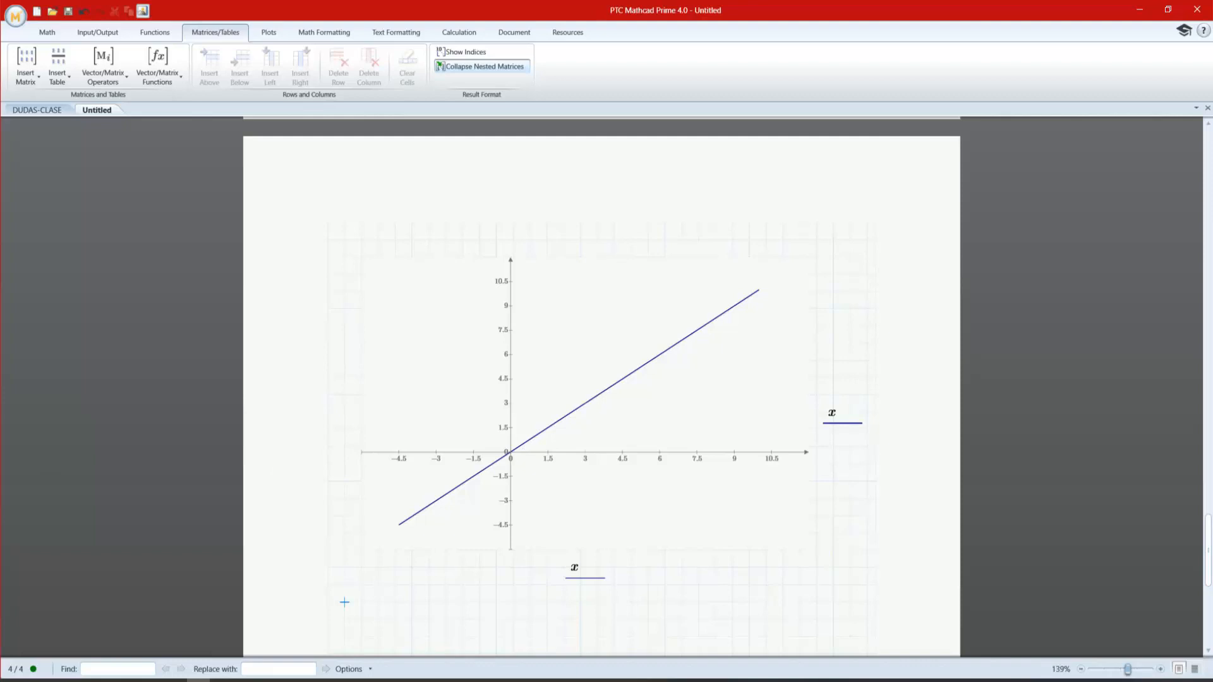
- Change the plot's y-axis expression to x squared using the exponent operator
left_click(835, 415)
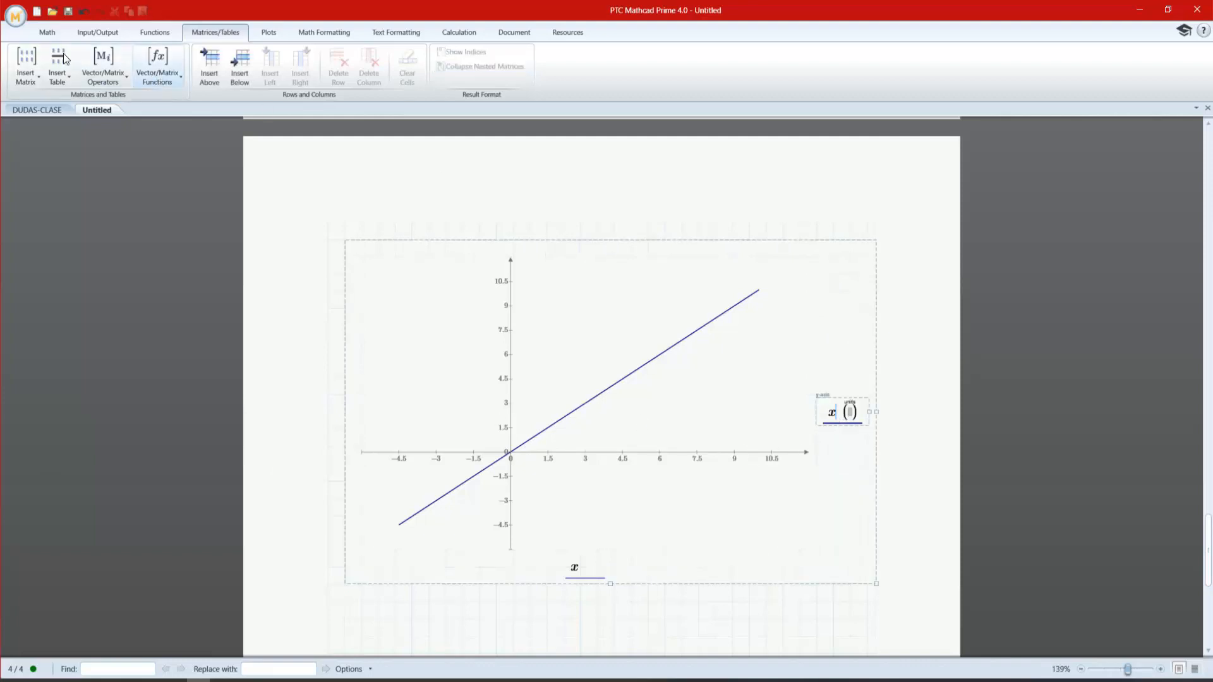
left_click(46, 37)
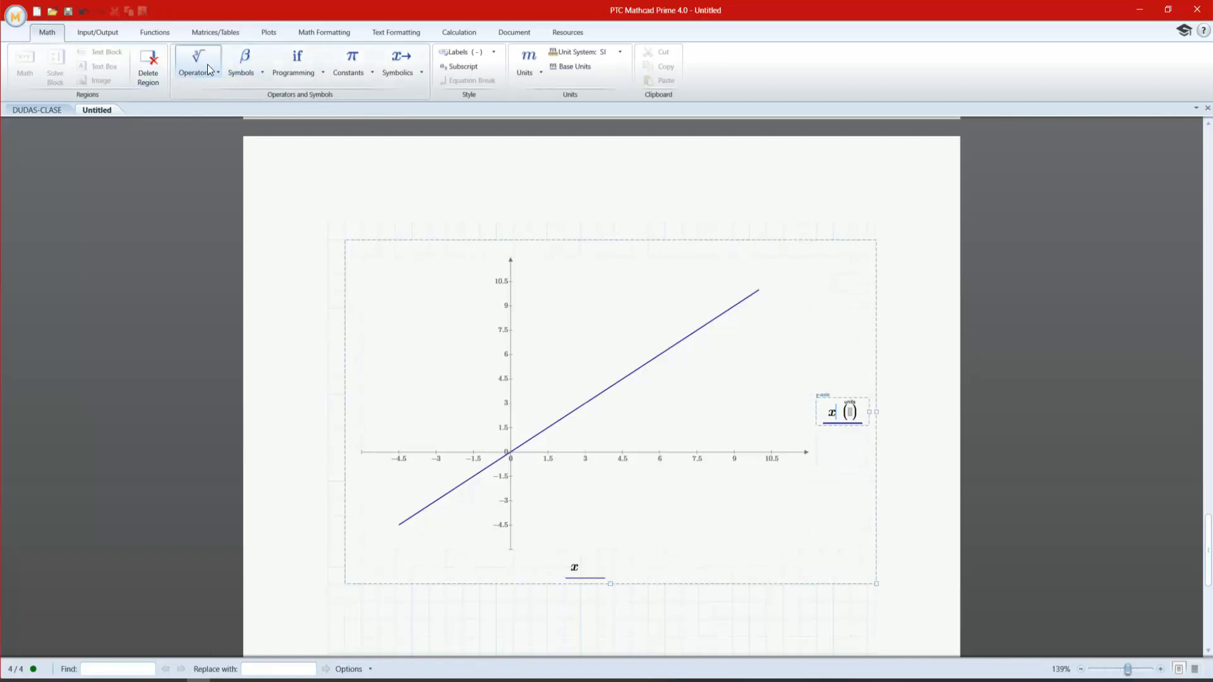
left_click(206, 64)
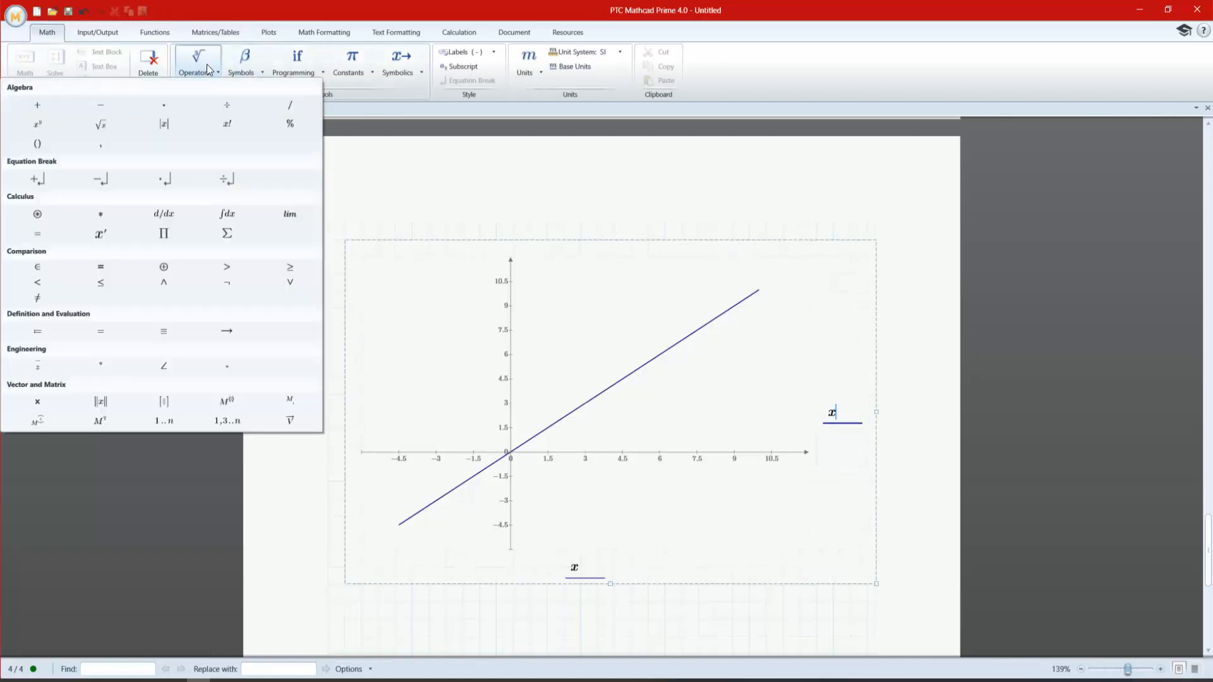
left_click(47, 124)
type("2")
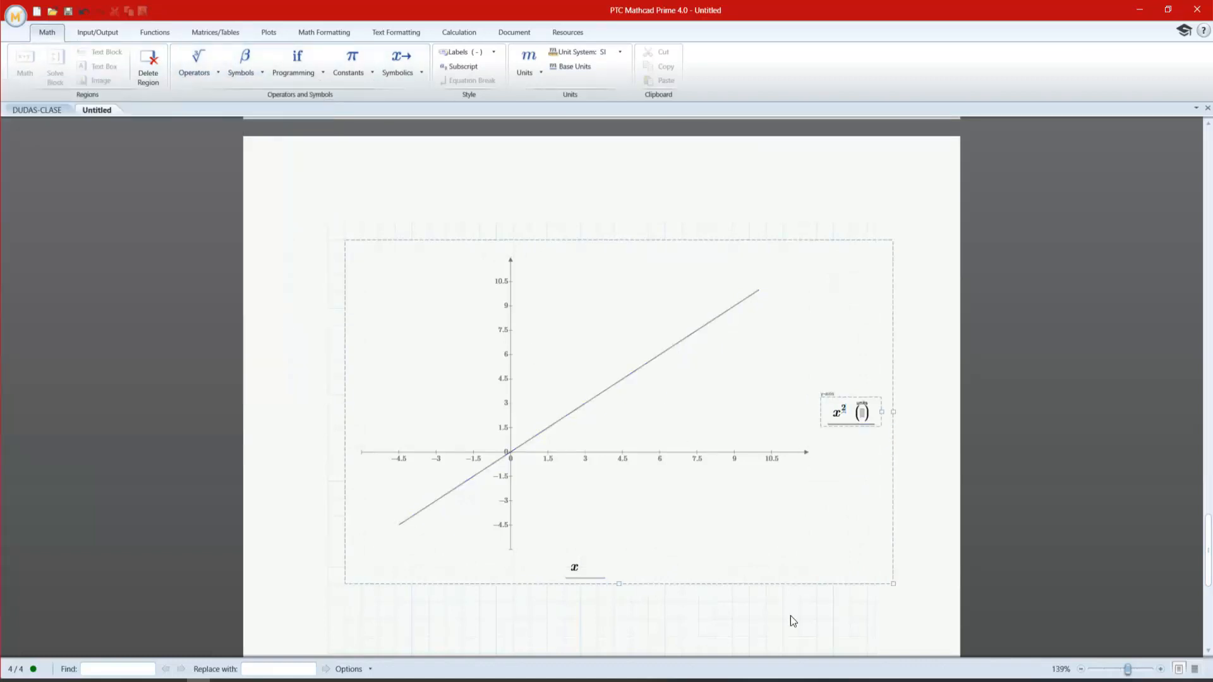
- Set the last tick value of the plot's x-axis to 50
left_click(749, 602)
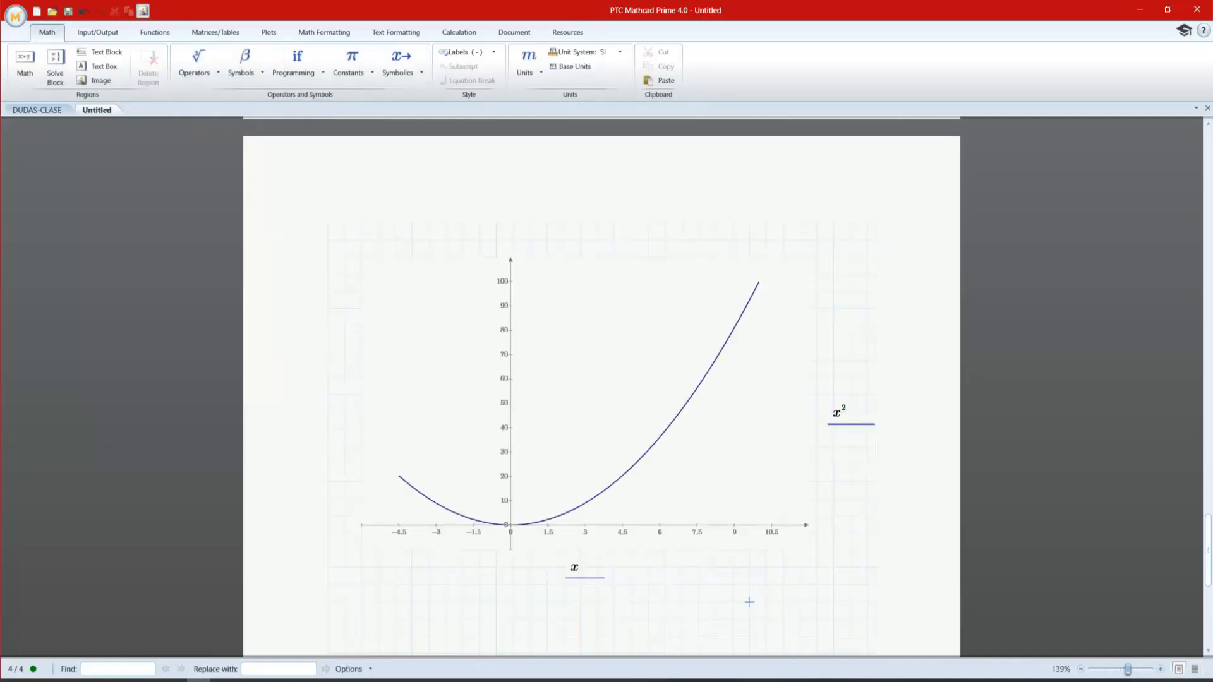
left_click(771, 531)
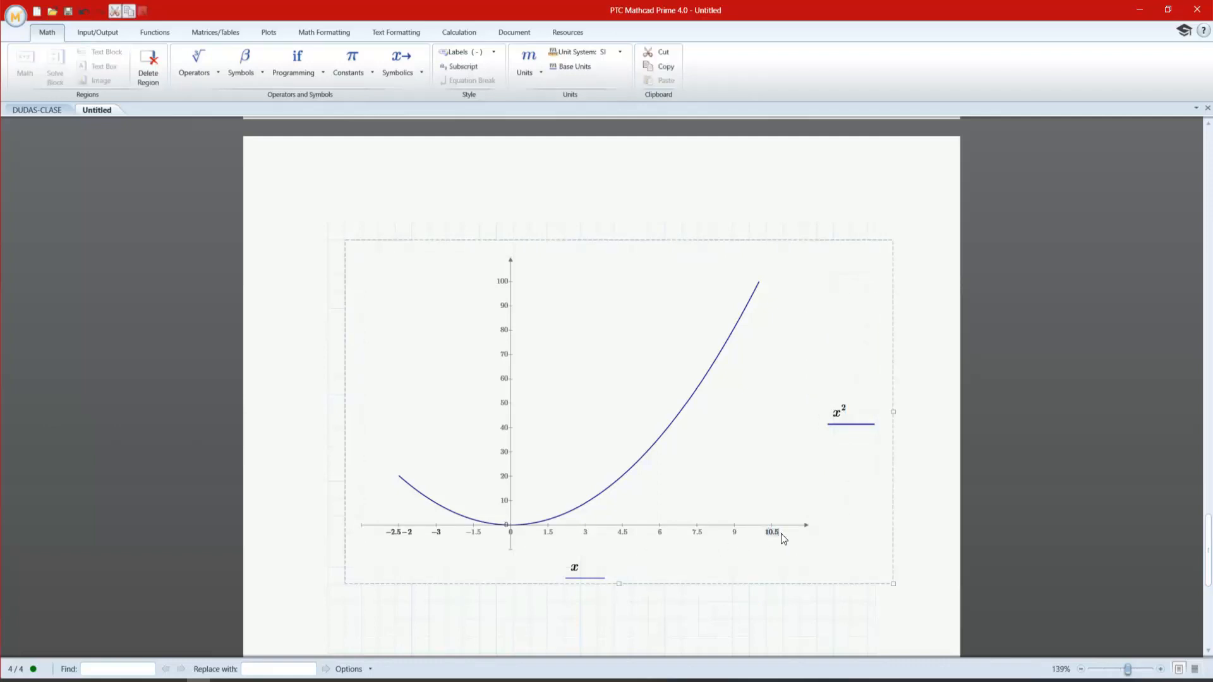
type("50")
left_click(344, 602)
- Change the first tick value of the plot's x-axis to 0
left_click(403, 530)
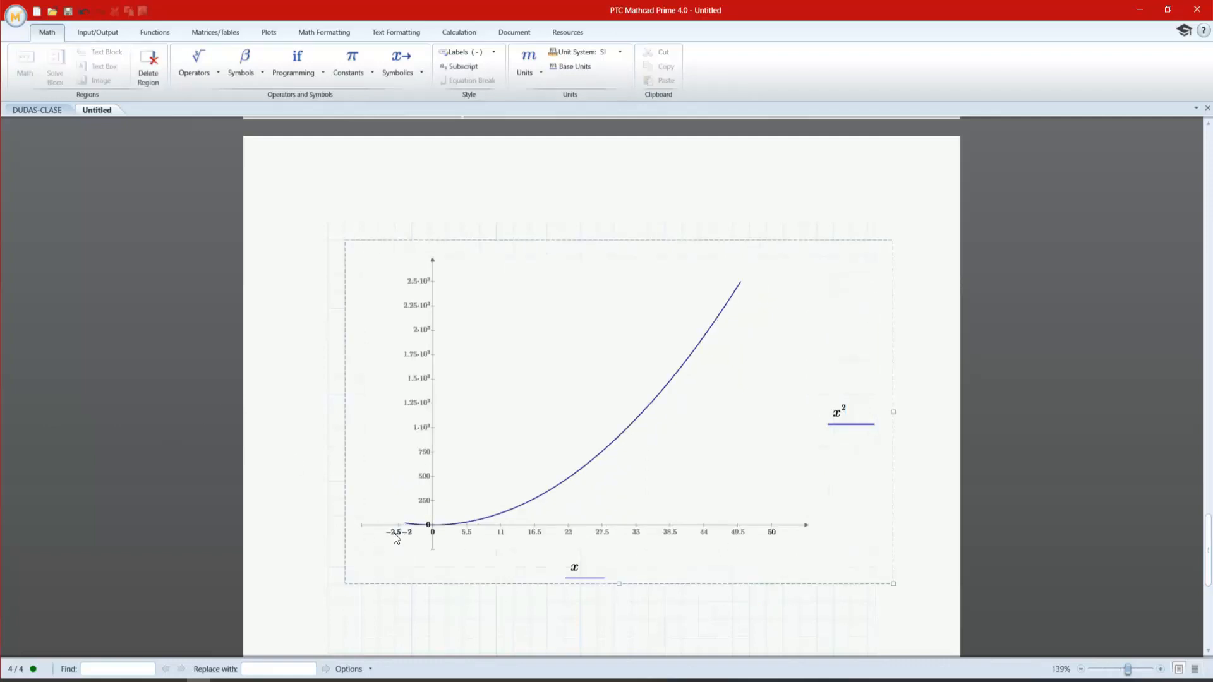
double_click(399, 534)
key("Return")
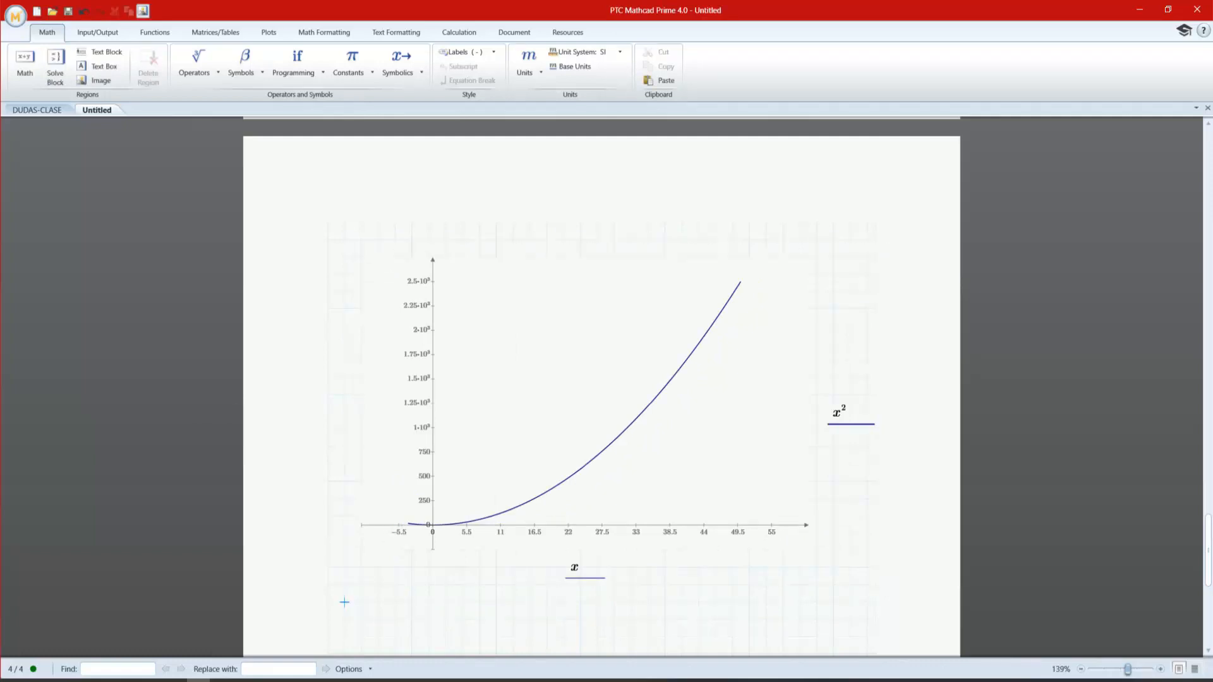
left_click(405, 541)
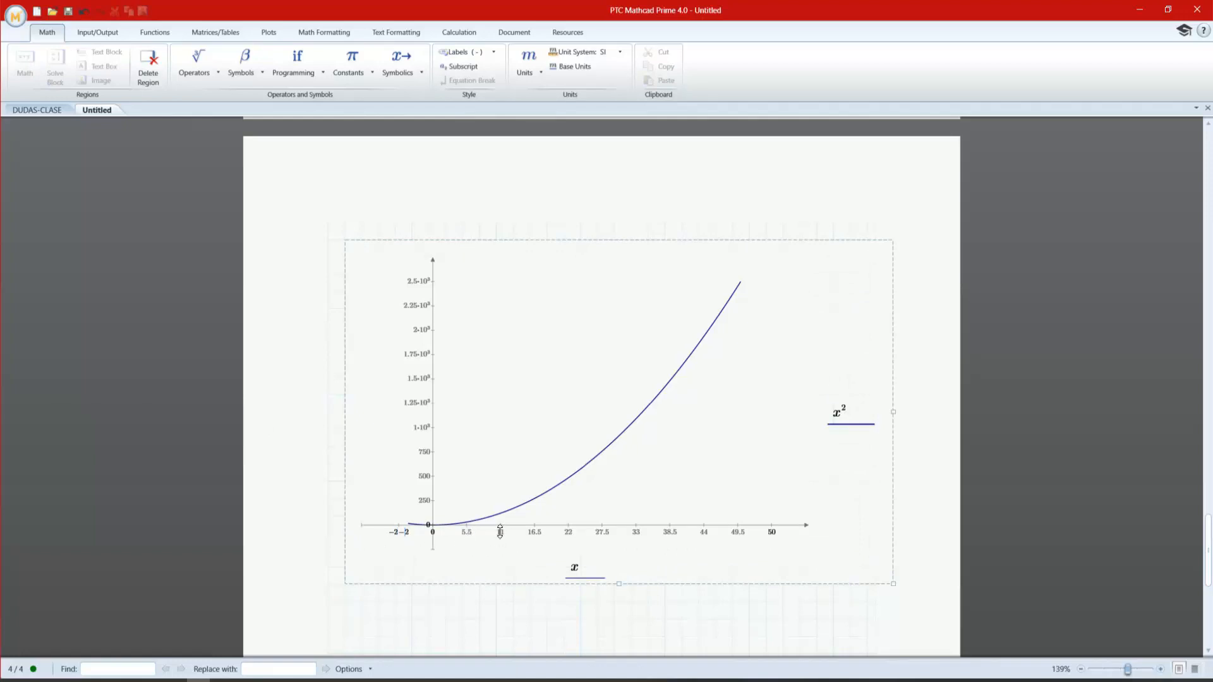
left_click_drag(501, 533, 502, 533)
left_click(396, 533)
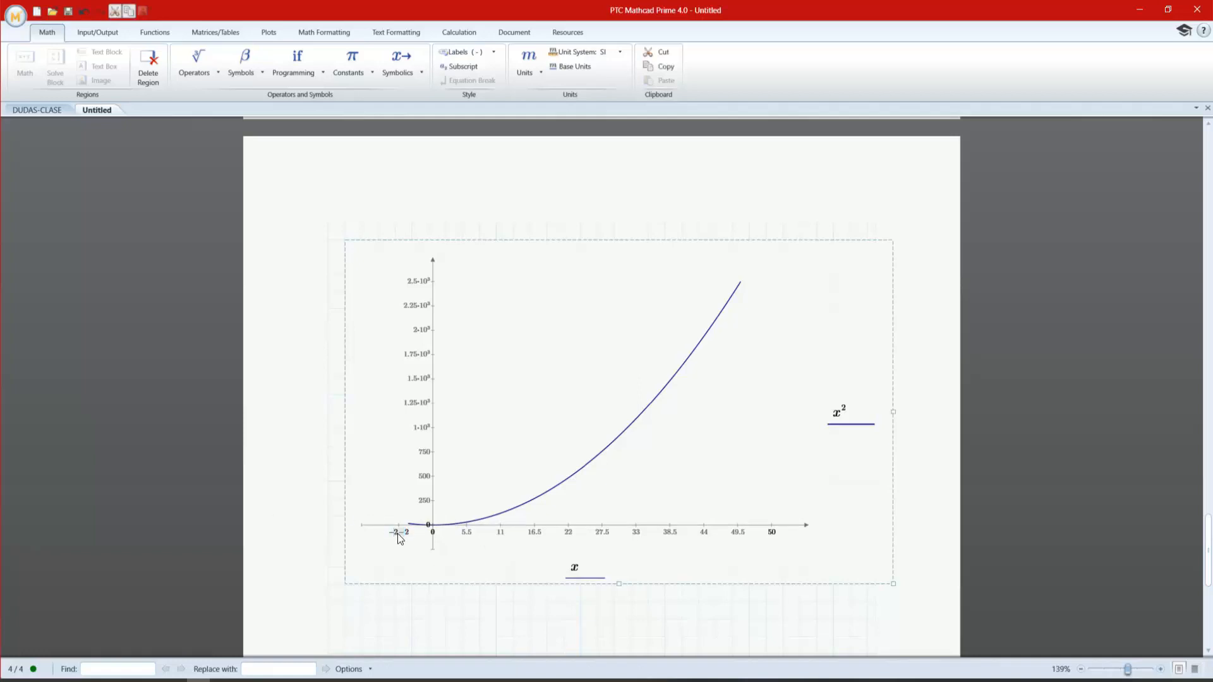
type("0")
key("Return")
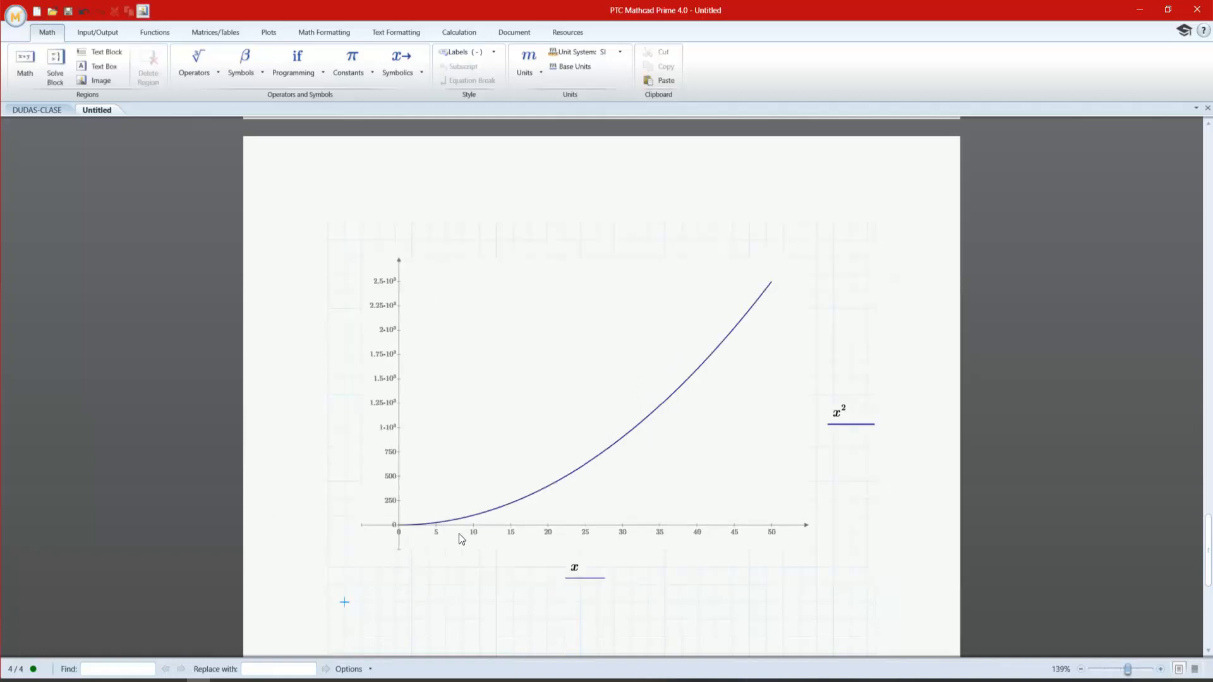
- Set the second tick value of the plot's x-axis to 10
left_click(441, 532)
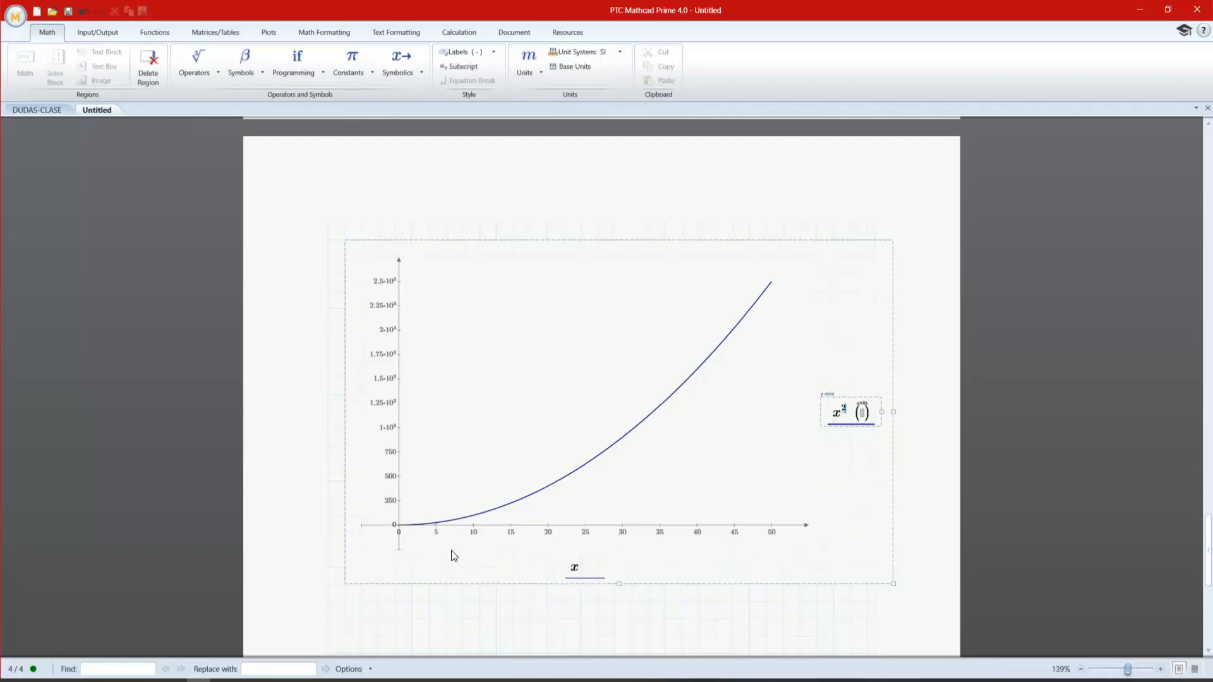
left_click(438, 532)
double_click(434, 533)
key("Return")
- Set the second tick value of the plot's x-axis to 2
left_click(471, 538)
left_click(476, 531)
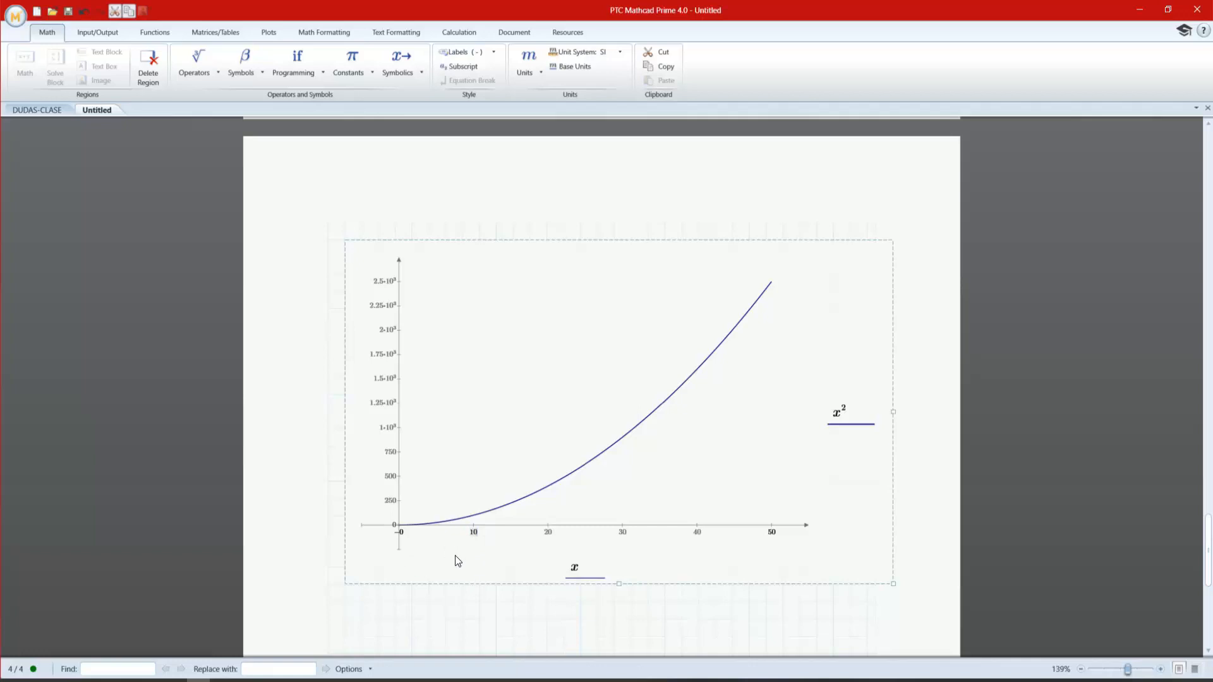
type("2")
key("Return")
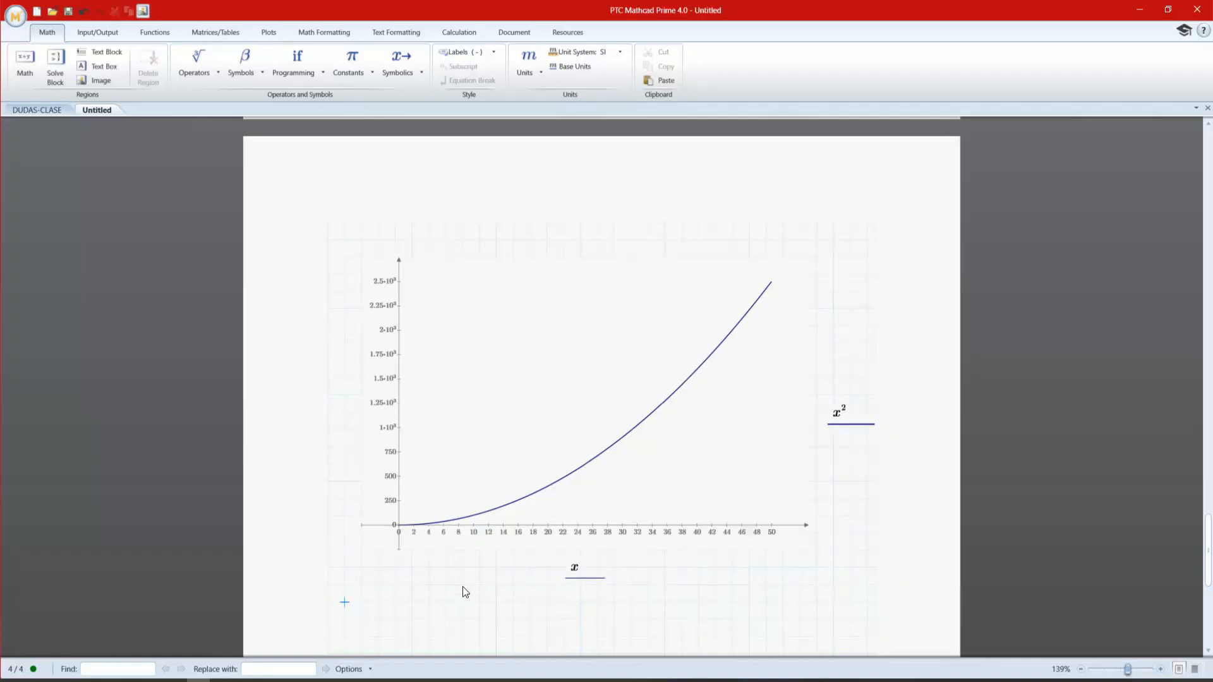
- Try to set the second tick value of the plot's y-axis to 10
left_click(392, 511)
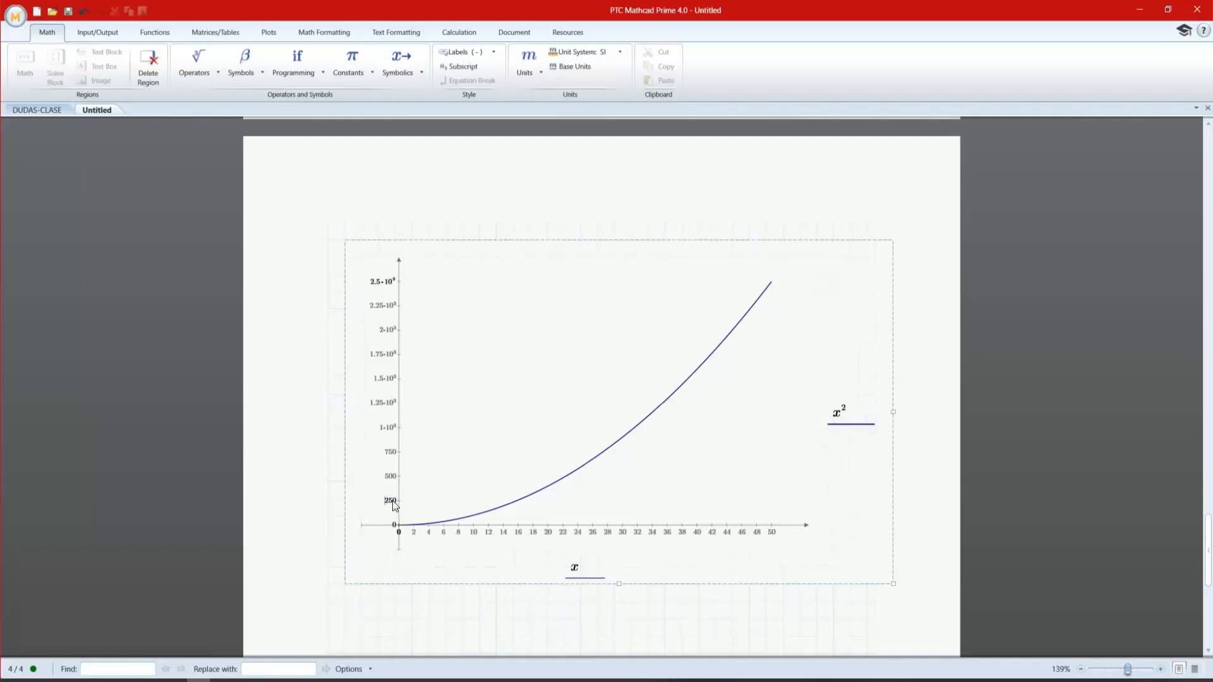
left_click(393, 503)
type("10")
key("Return")
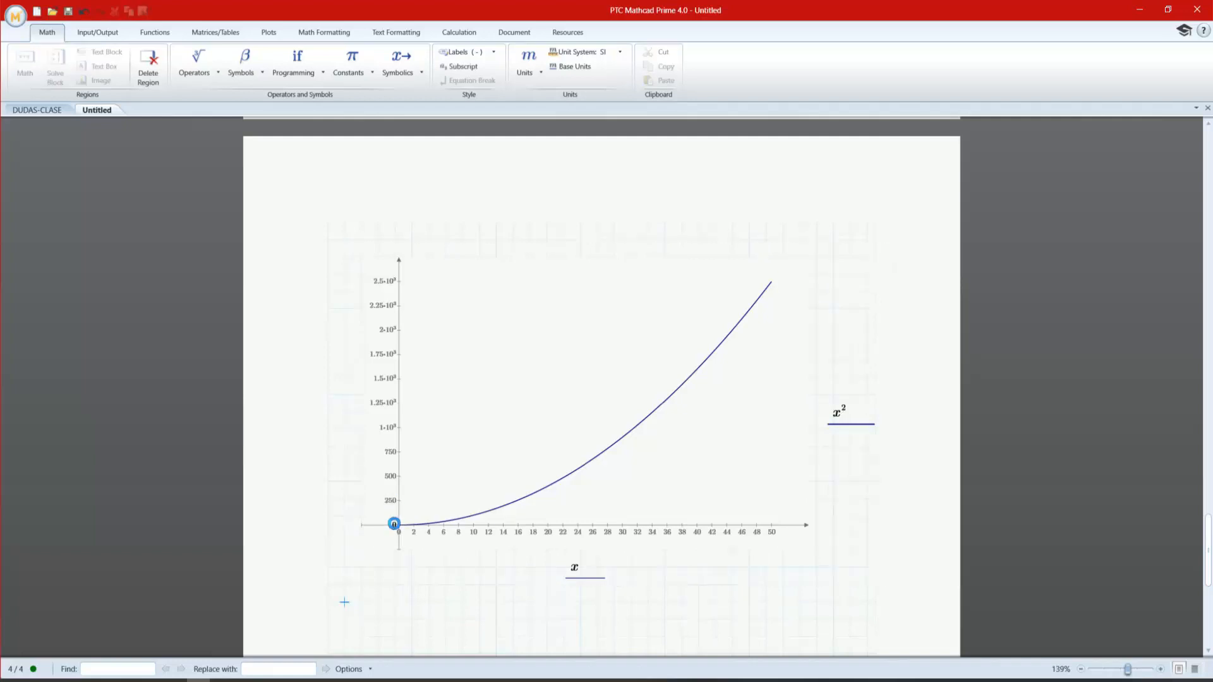
left_click(393, 495)
left_click(393, 502)
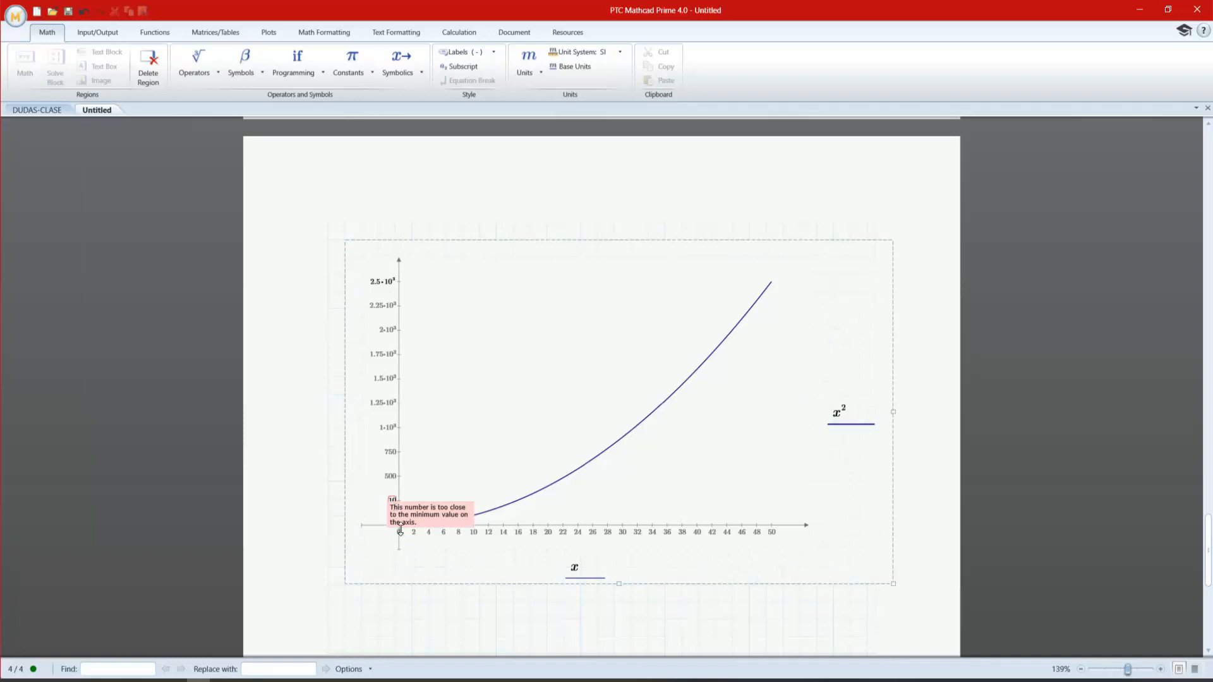
left_click(400, 531)
double_click(391, 499)
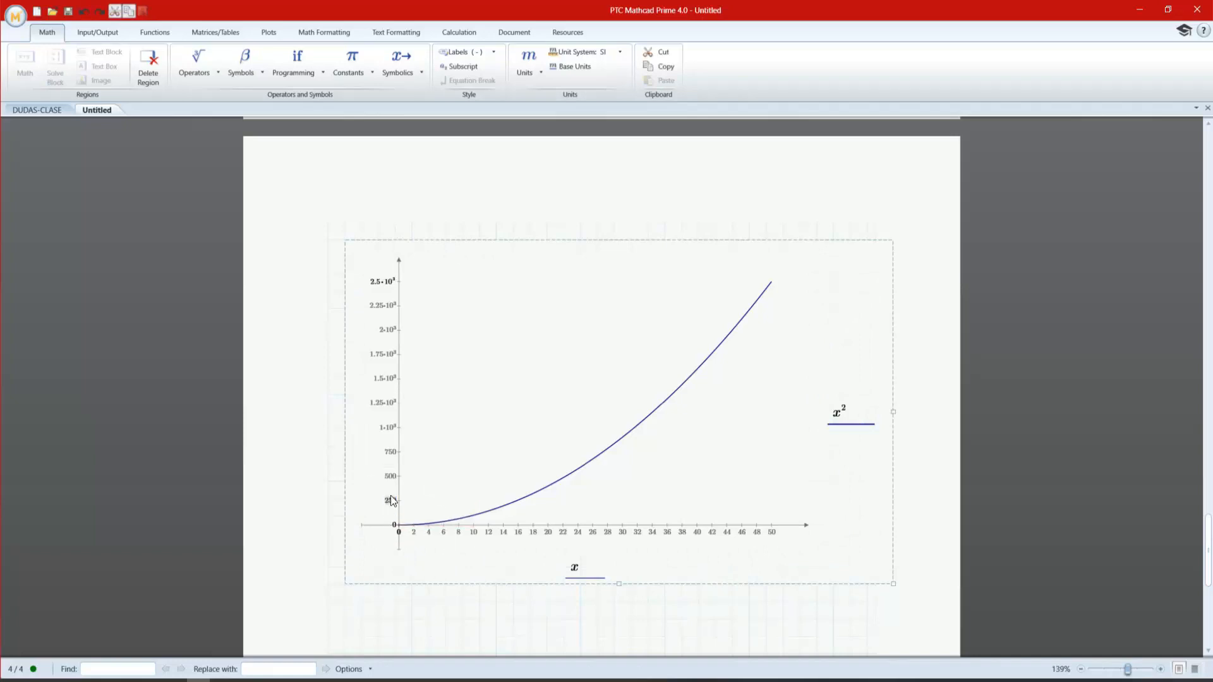
- Set the second tick value of the plot's y-axis to 500
left_click(385, 499)
double_click(393, 501)
type("50")
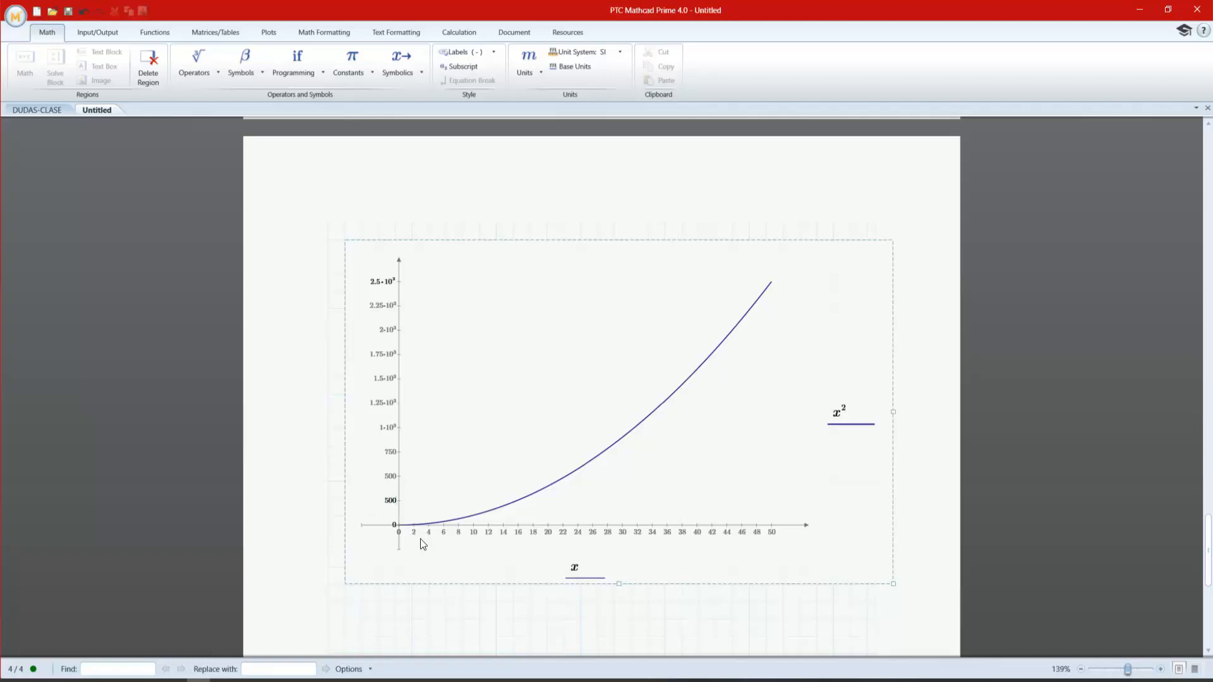
left_click(345, 602)
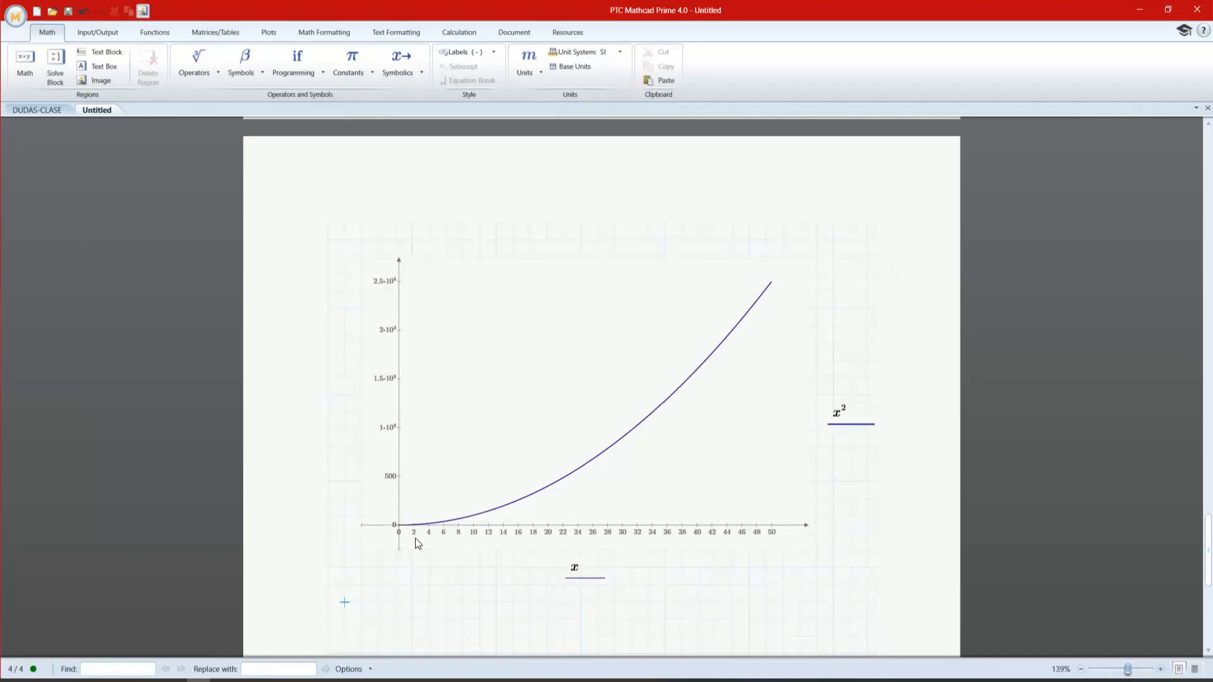
- Set the second tick value of the plot's y-axis to 125
left_click(395, 477)
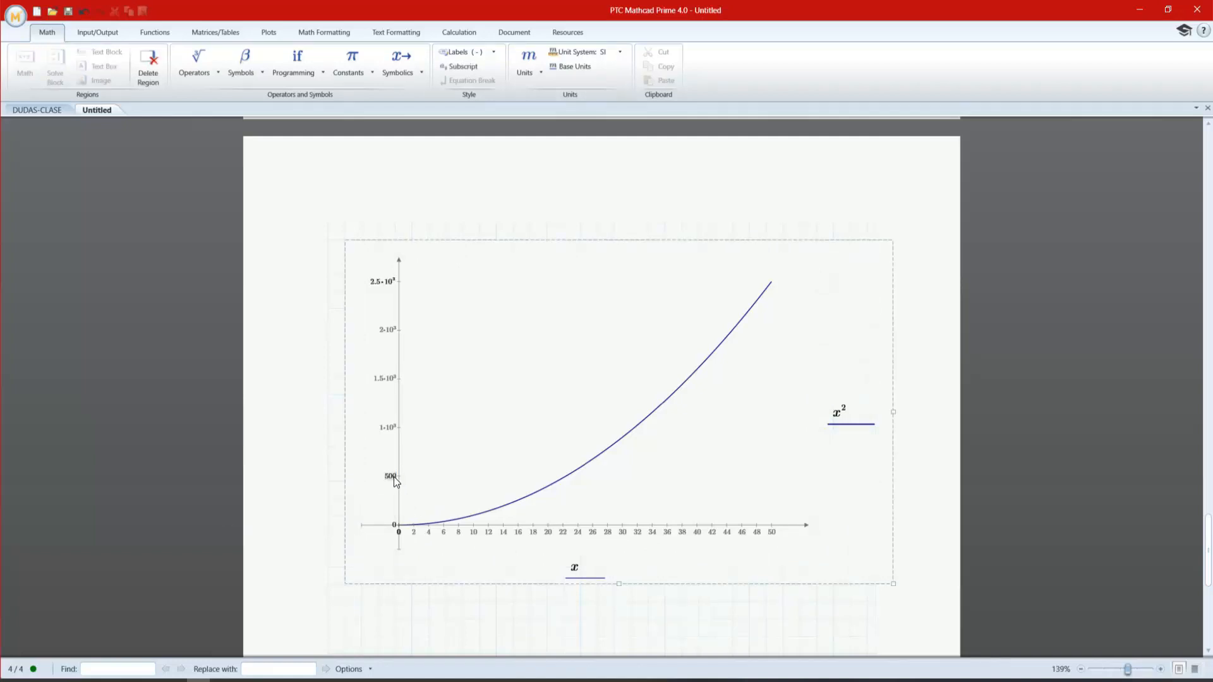
double_click(394, 476)
key("Return")
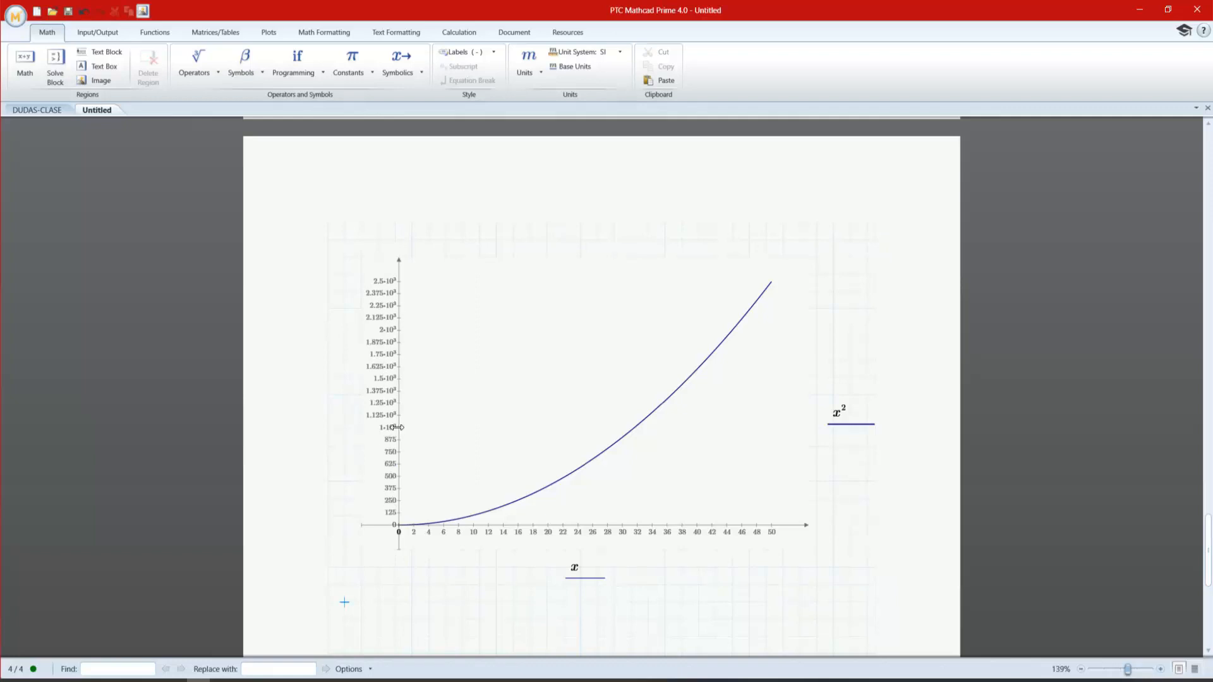
- Try a first x-axis tick value of -50 on the plot and undo the recent tick changes
left_click(400, 533)
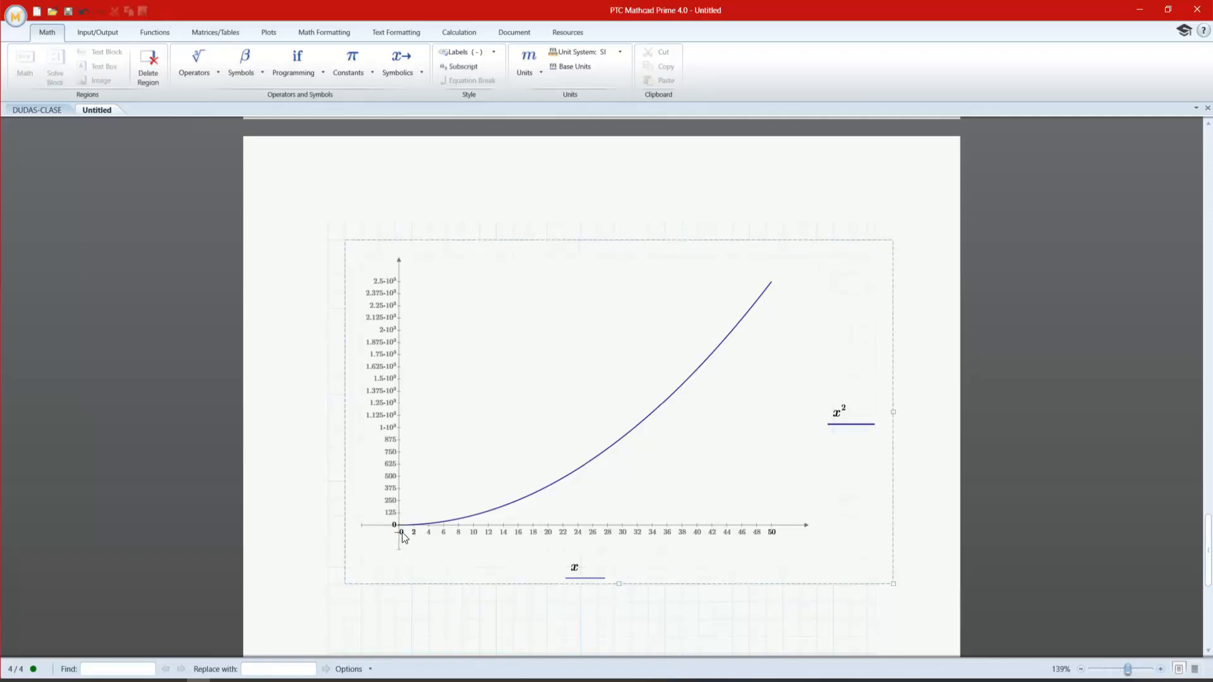
type("-50")
key("Return")
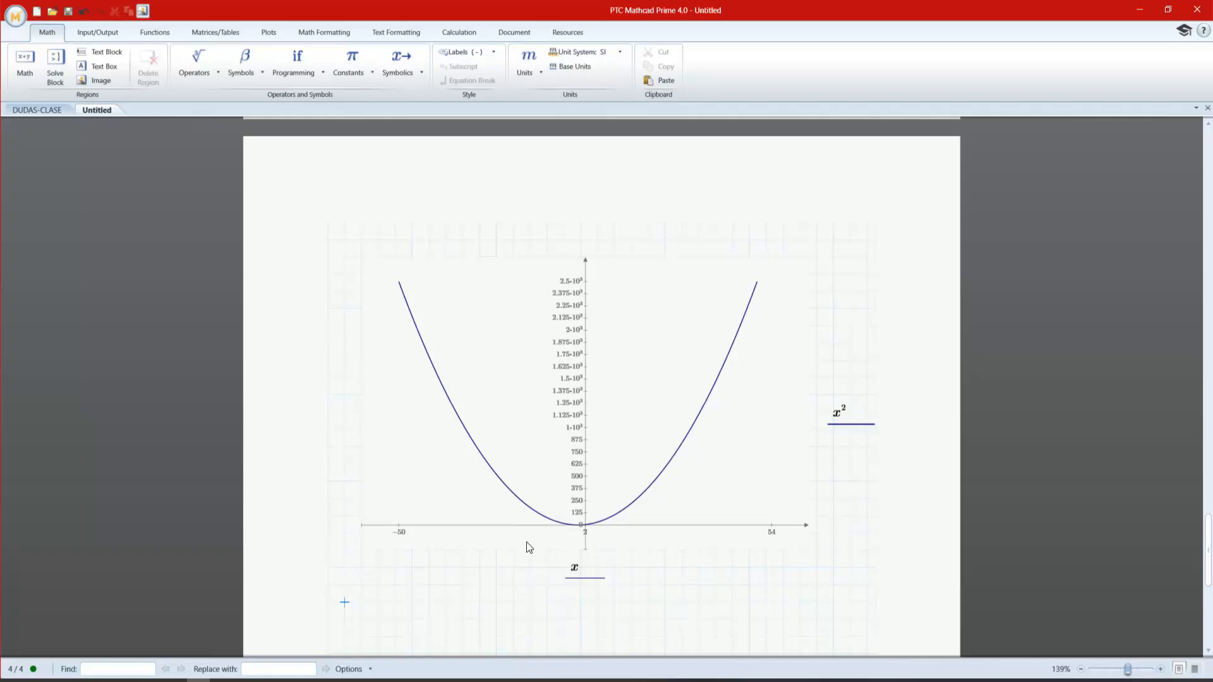
left_click(669, 527)
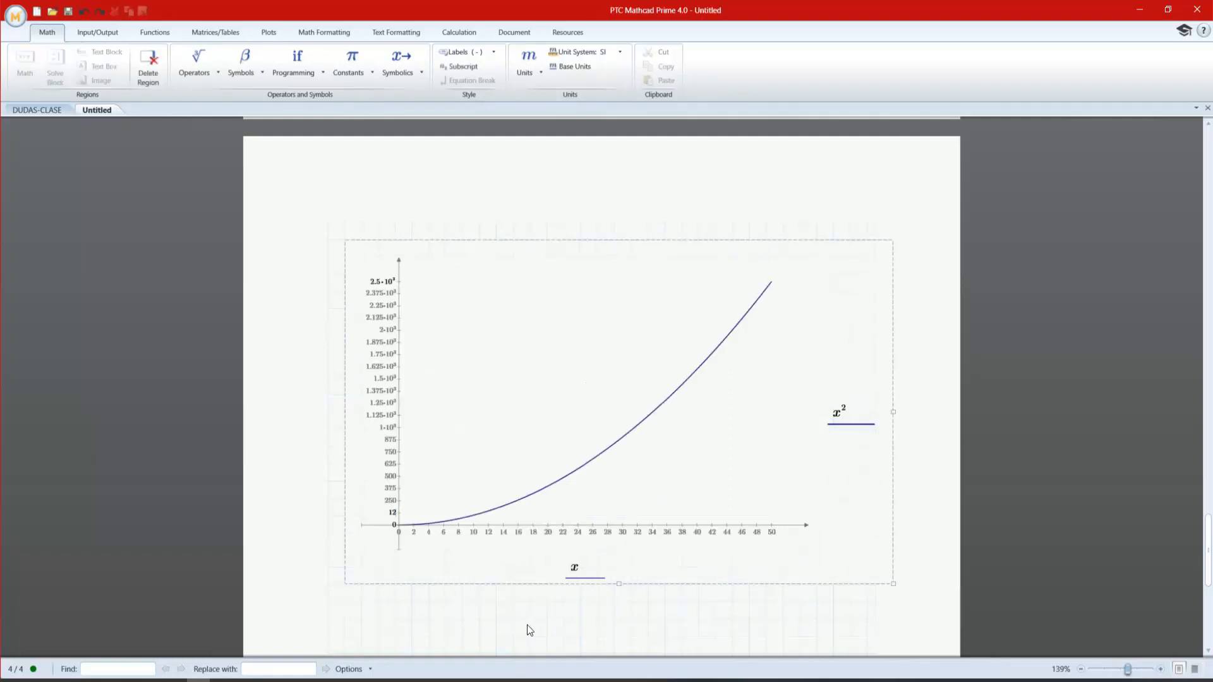
left_click(446, 635)
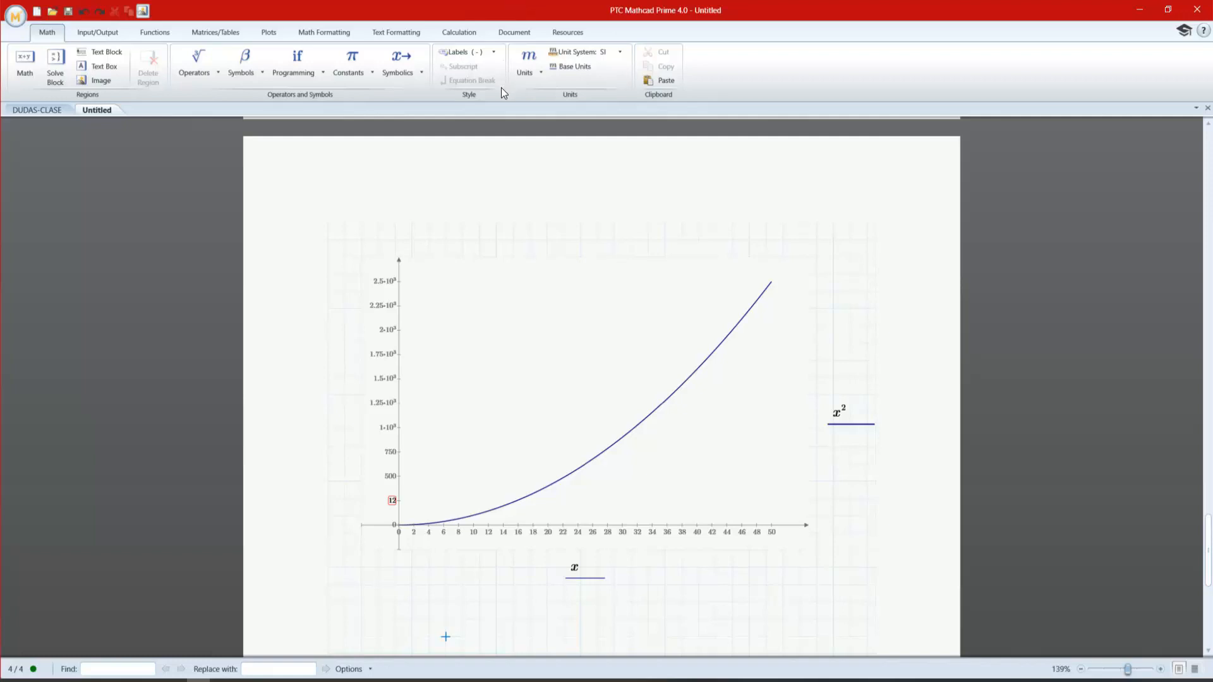
- Turn off the Perspective option and set the x squared plot's background to Transparent
left_click(268, 32)
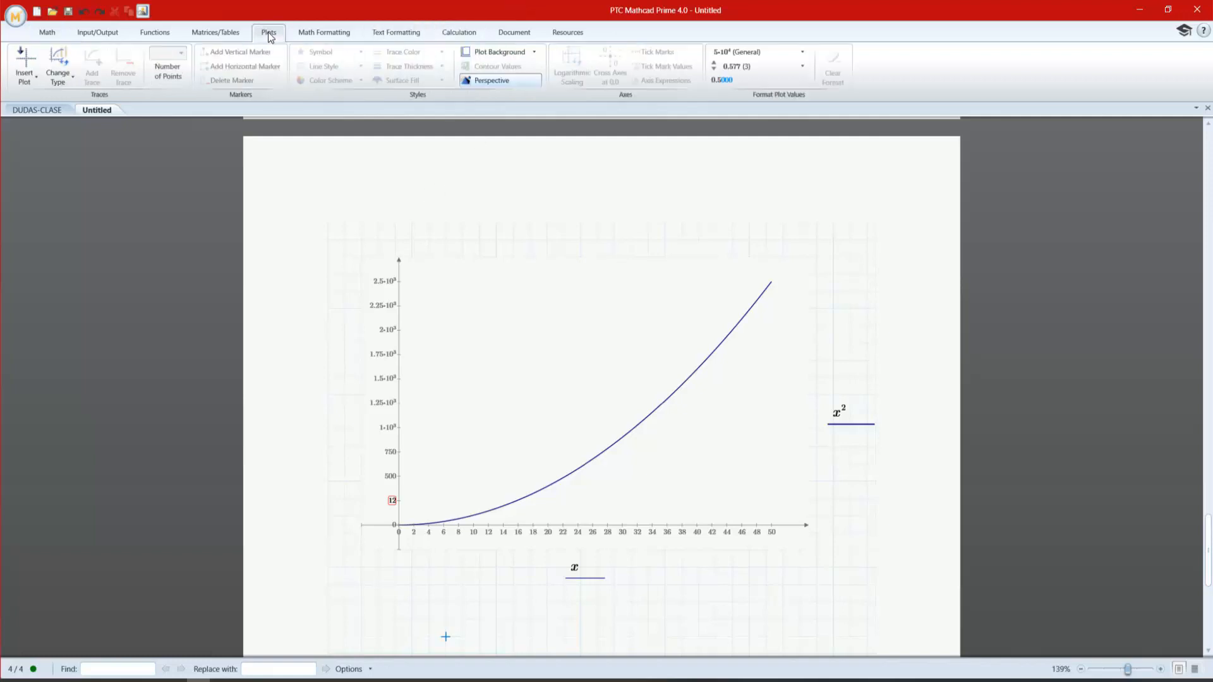
left_click(498, 77)
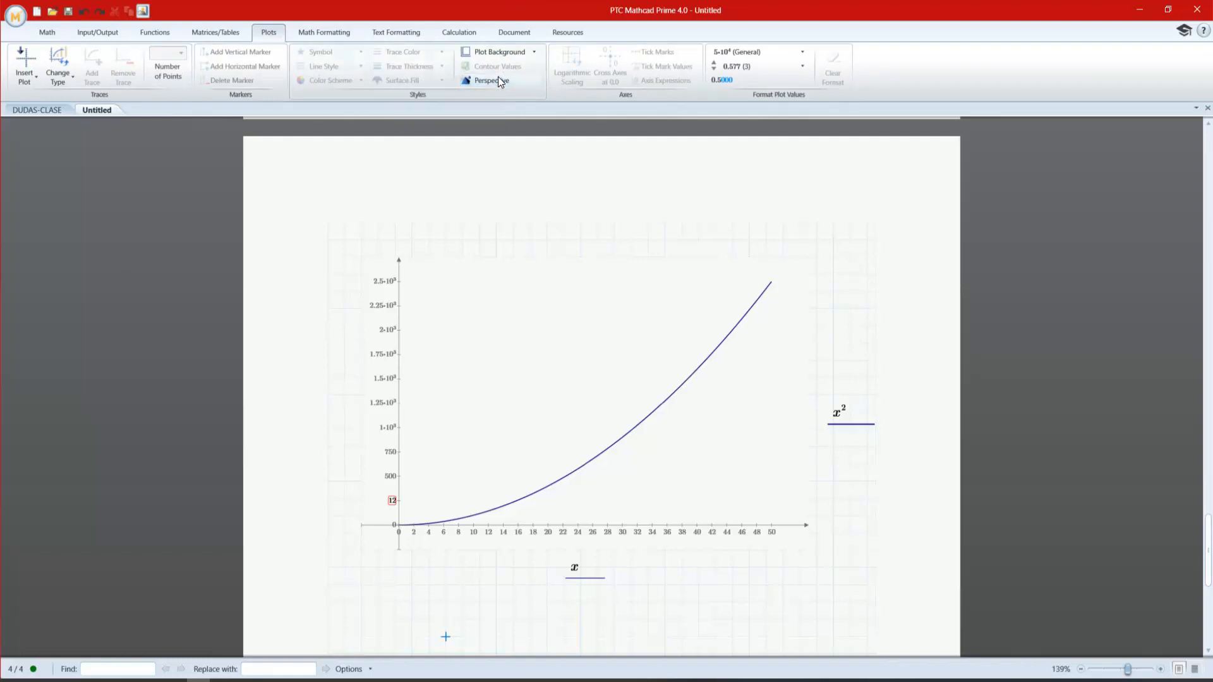
left_click(491, 298)
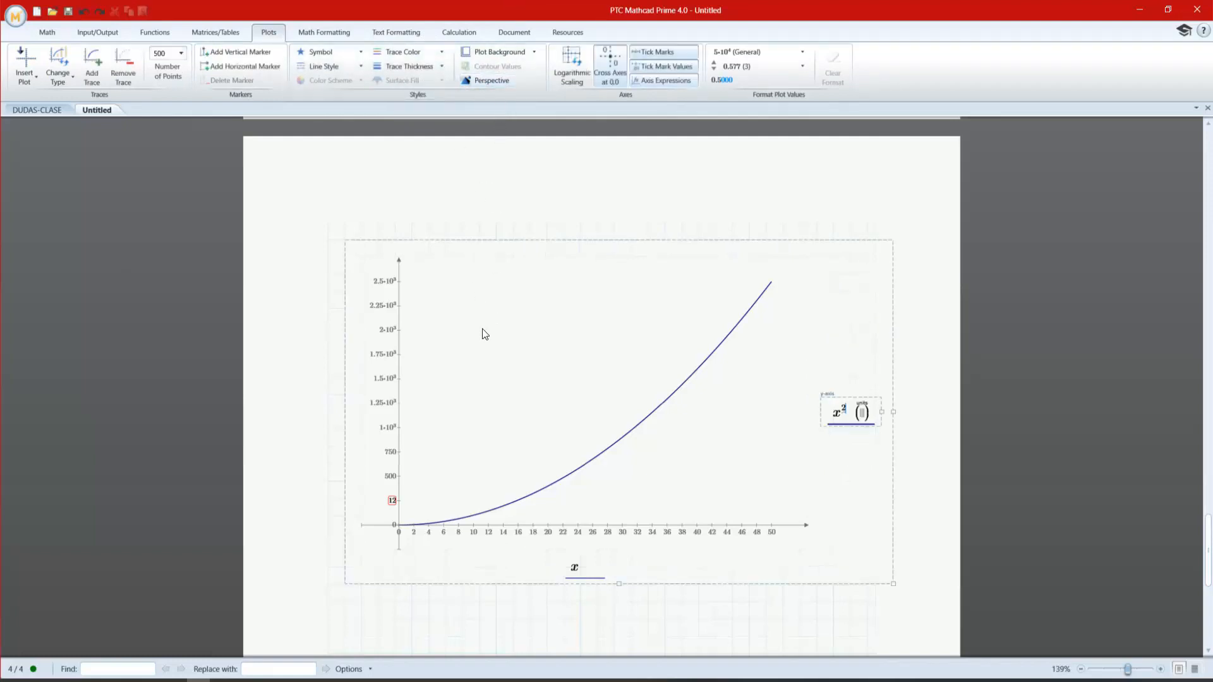
left_click(521, 48)
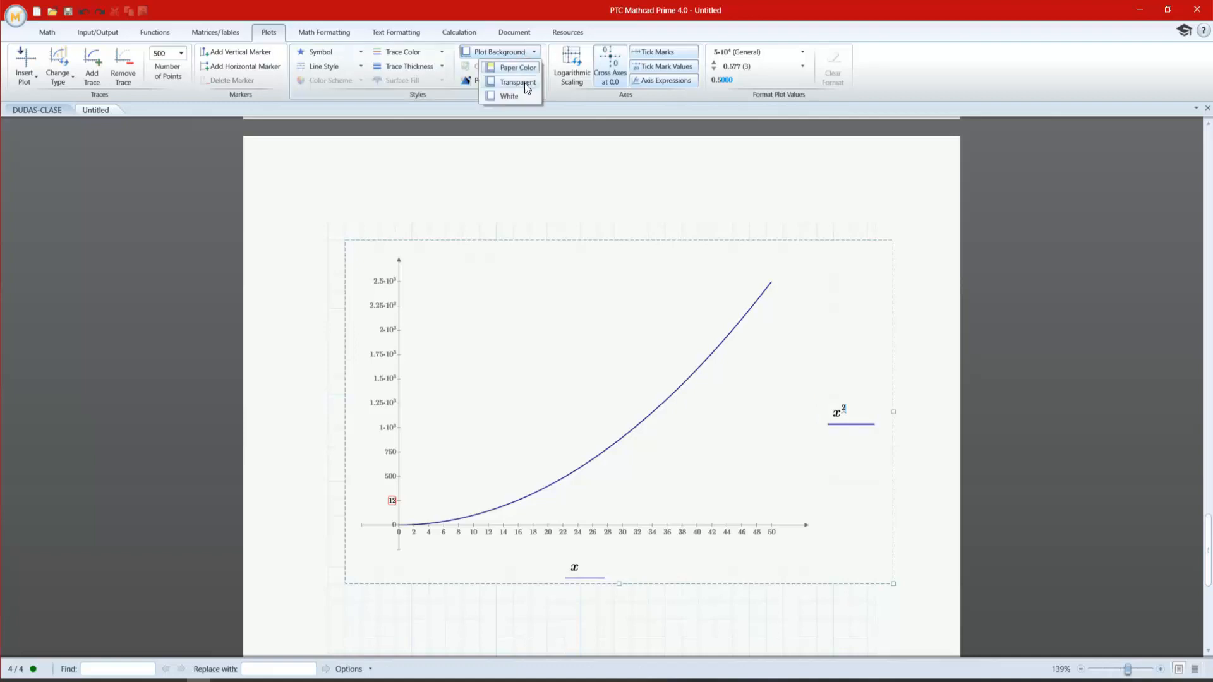
left_click(521, 82)
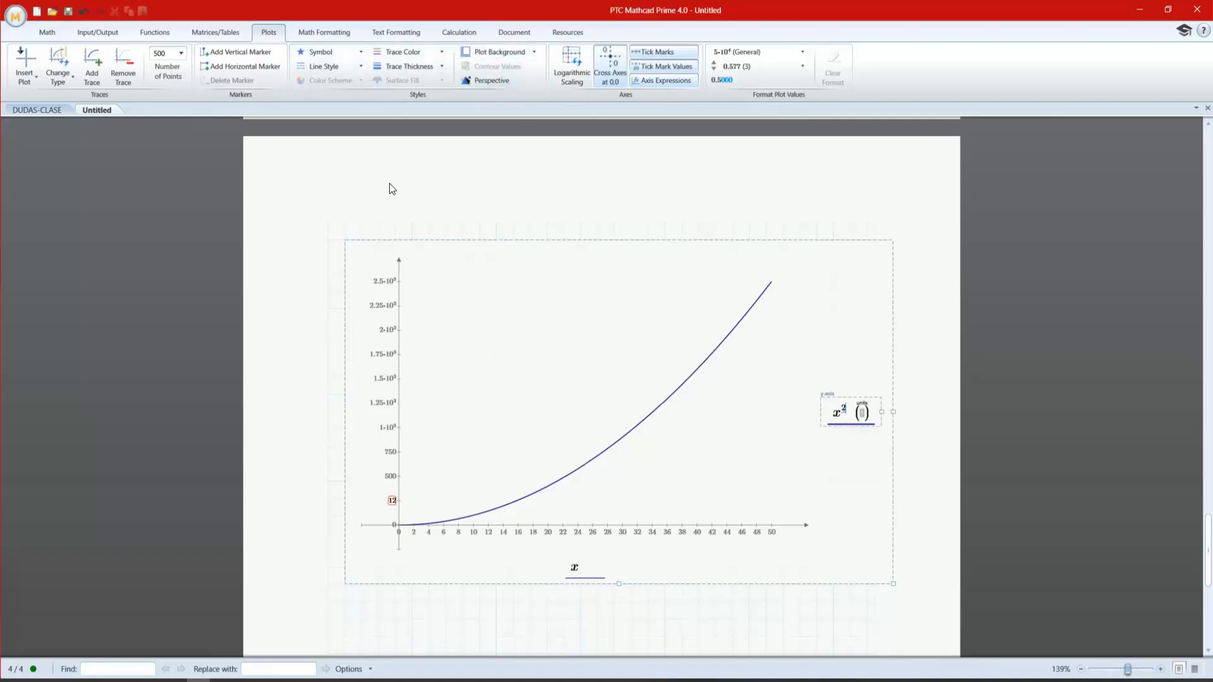
left_click(479, 619)
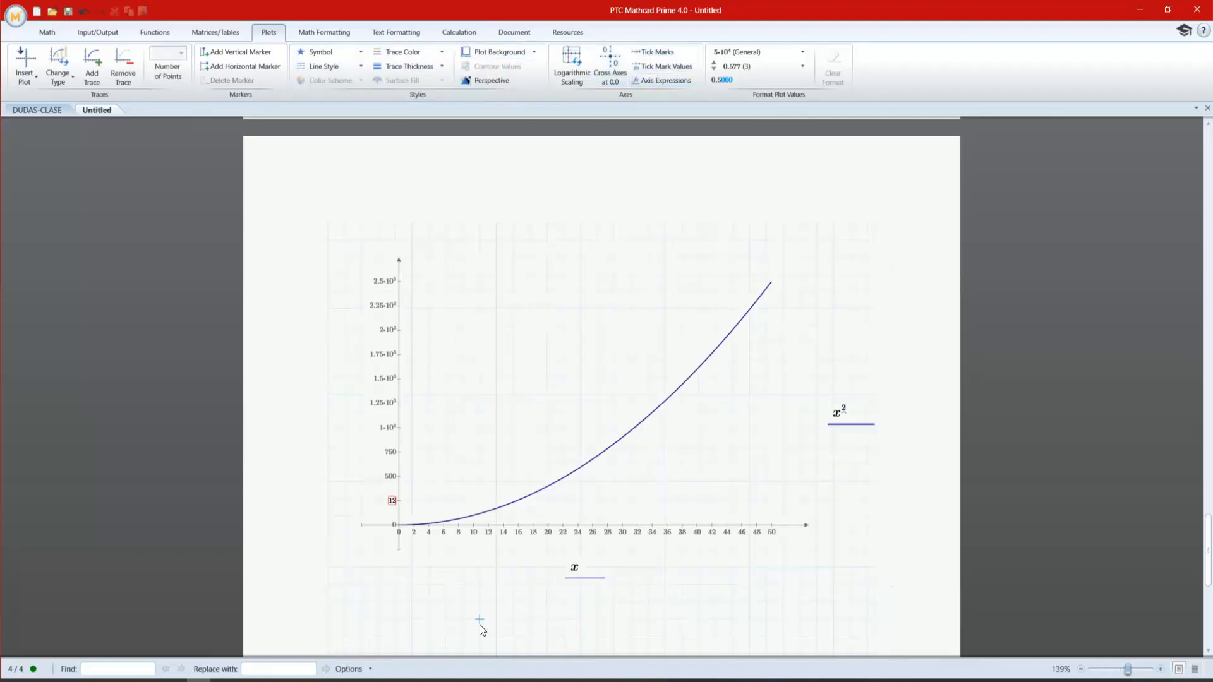
- Set the plot's background to Paper Color
left_click(558, 353)
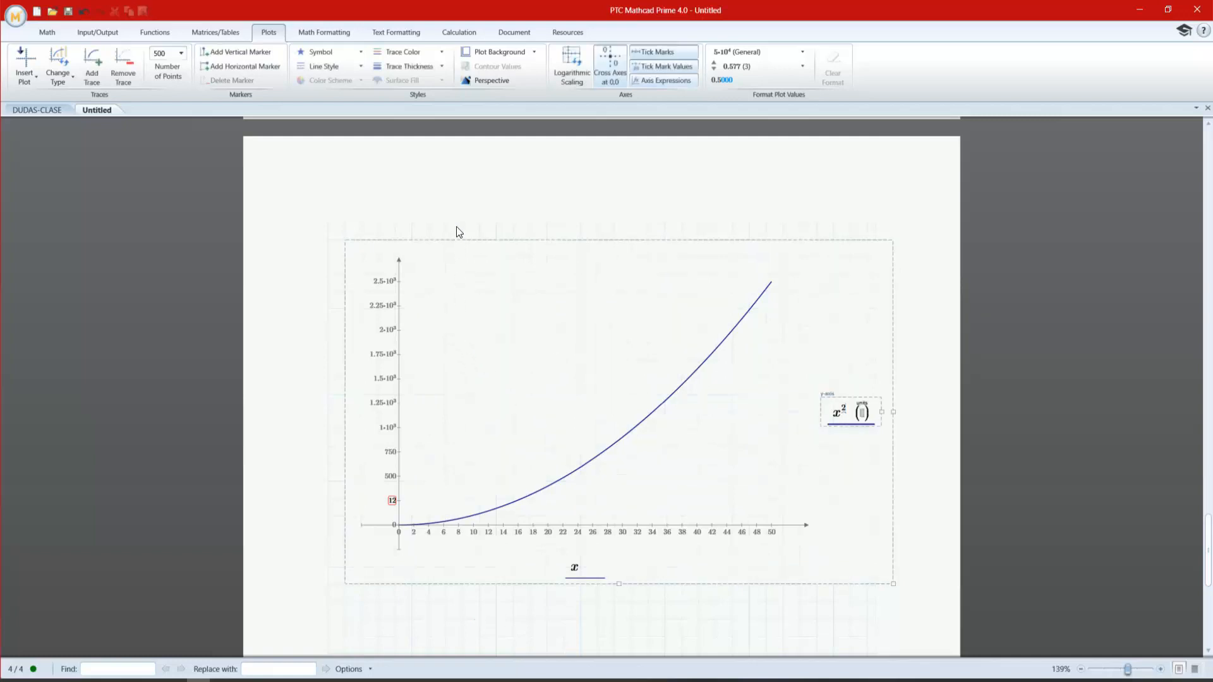
left_click(507, 52)
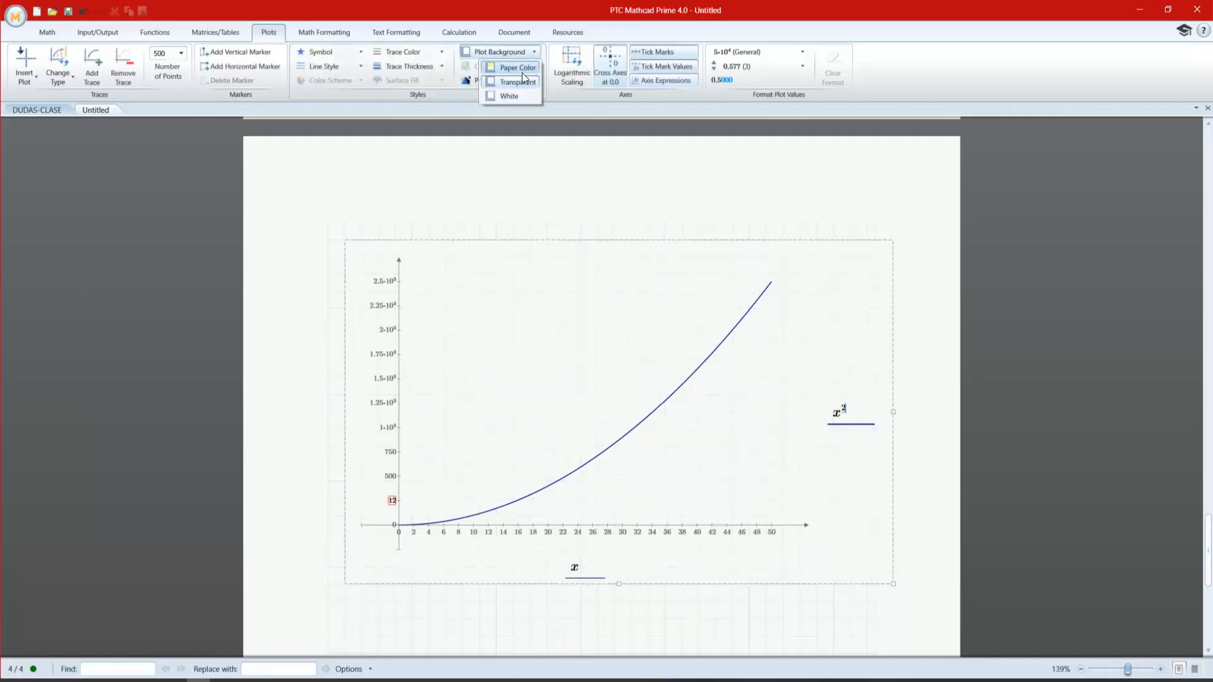
left_click(522, 72)
left_click(510, 52)
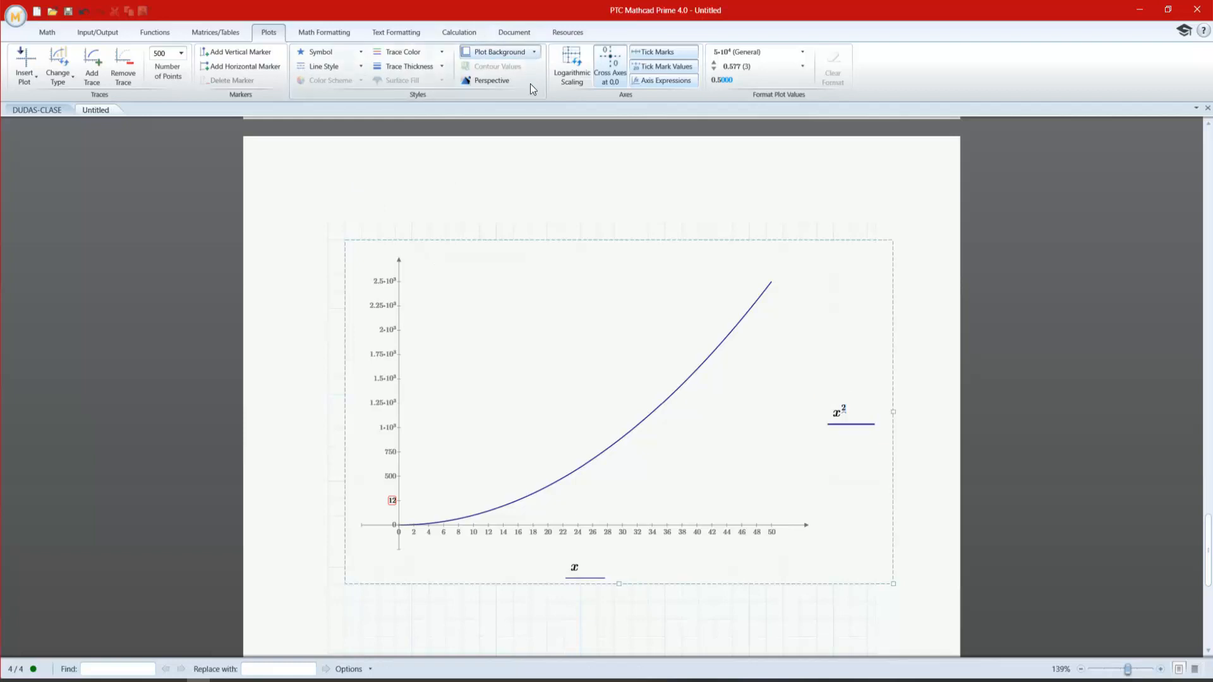
left_click(518, 178)
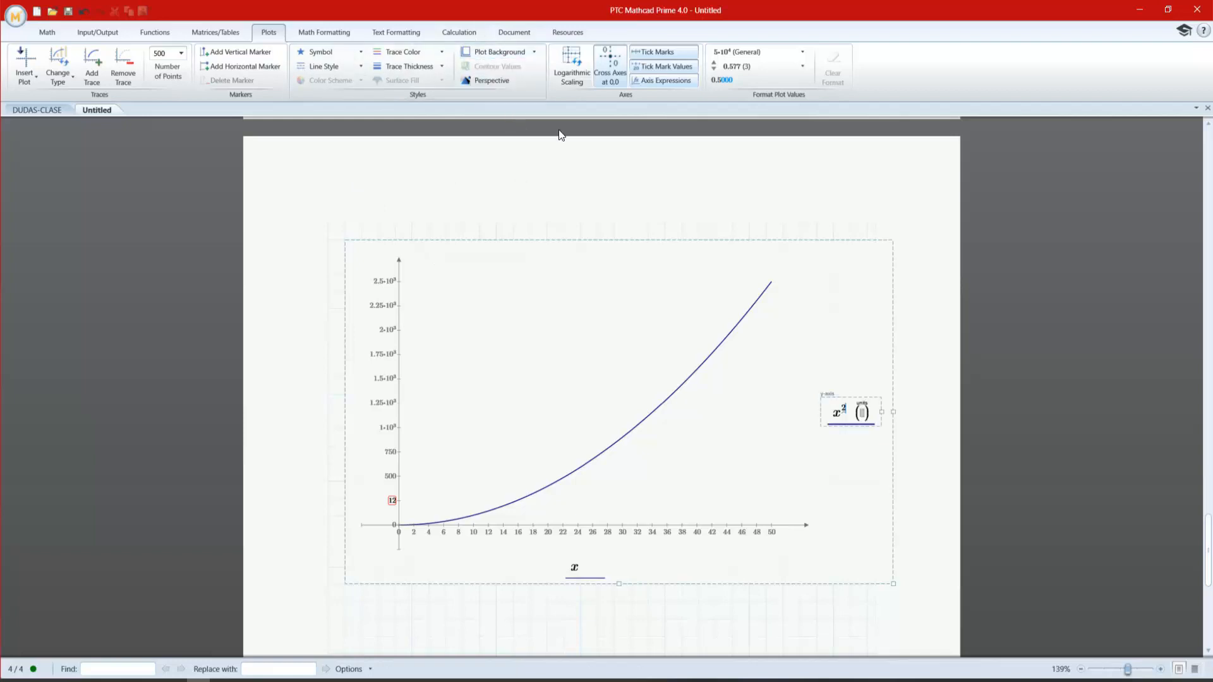
- Try logarithmic scaling on the plot's y-axis and undo it
left_click(574, 77)
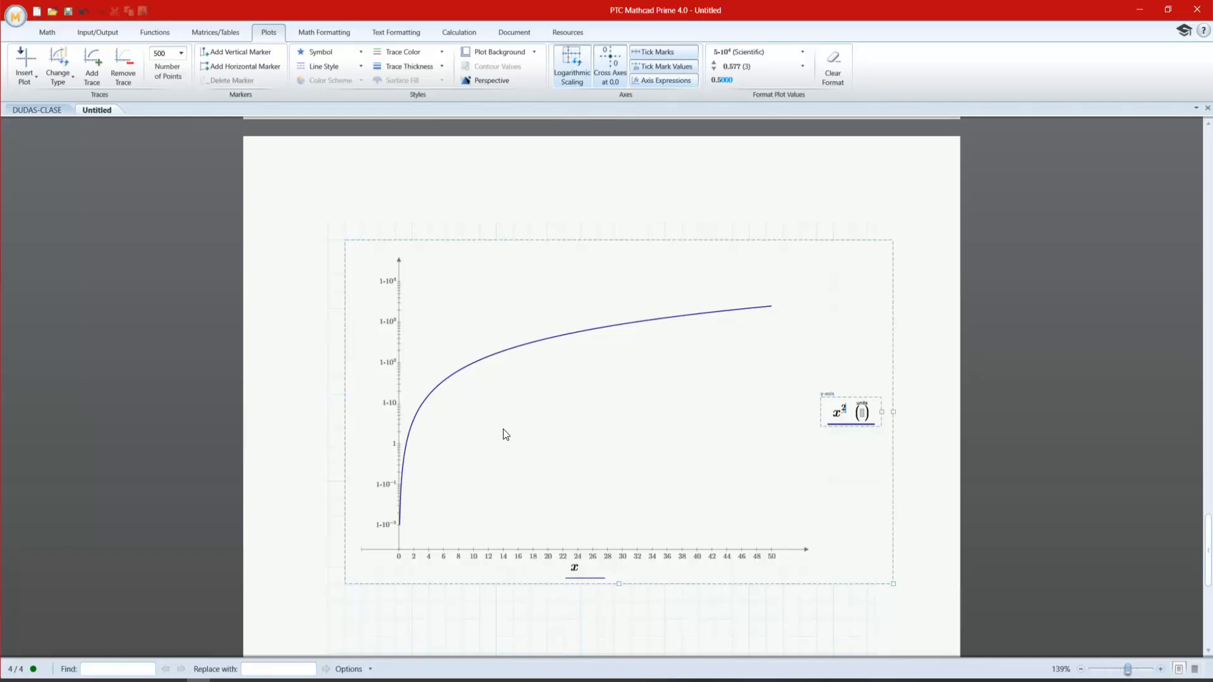
key("ctrl+z")
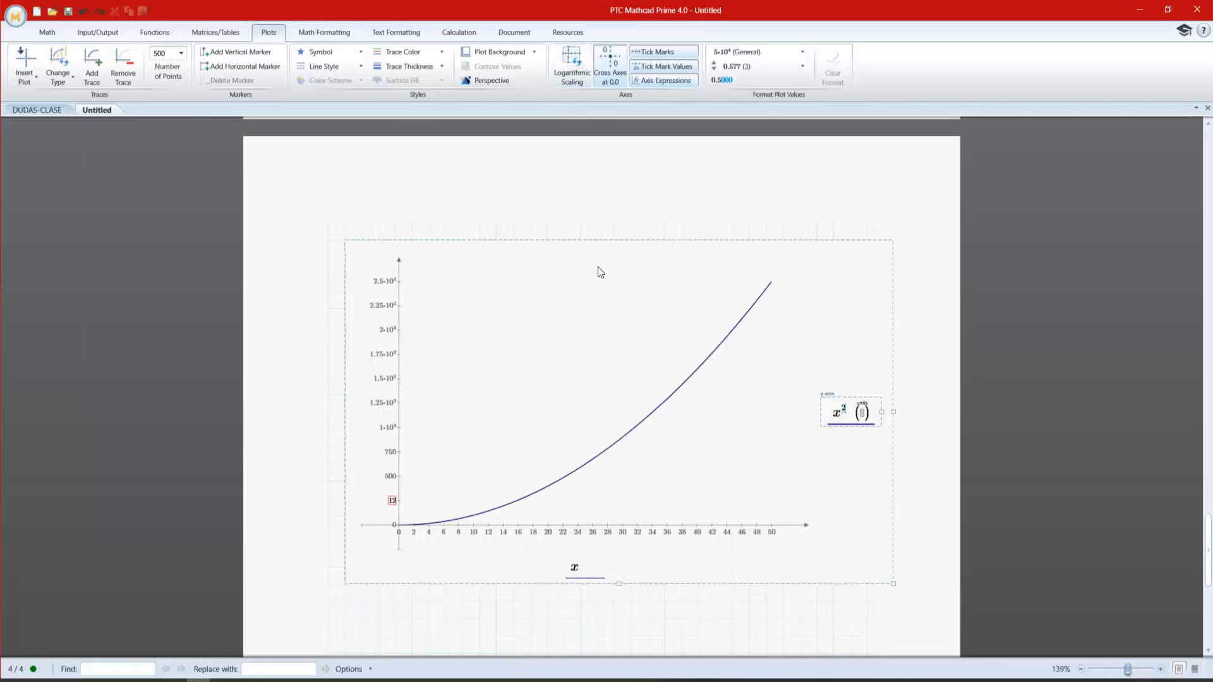
- Toggle the y-axis tick mark values of the plot, leaving them hidden
left_click(673, 64)
left_click(674, 64)
left_click(673, 64)
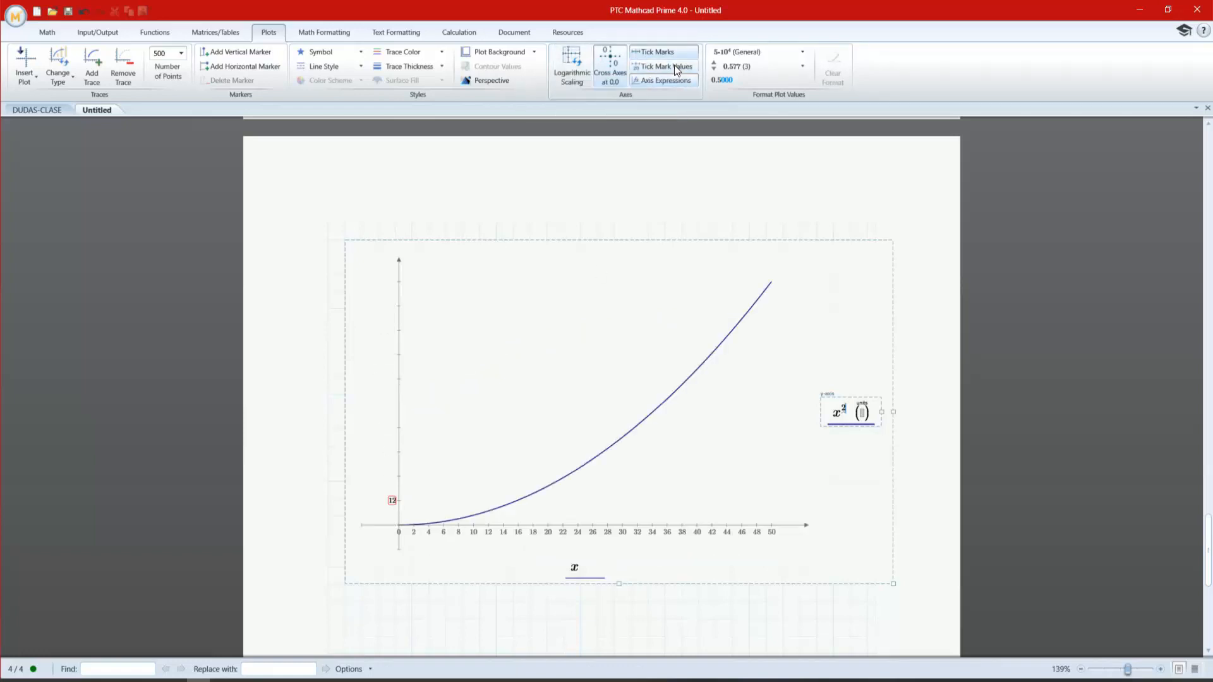
- Show the y-axis tick mark values again and set the first tick above zero to 125
left_click(673, 65)
left_click(395, 504)
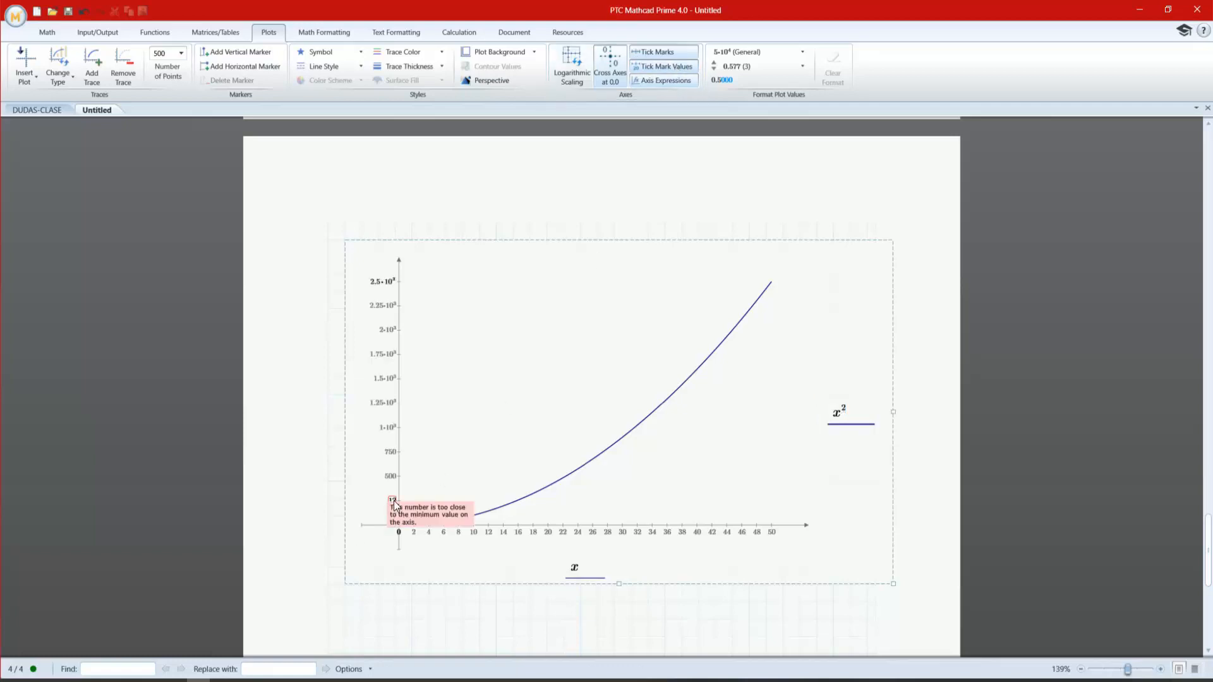
type("125")
key("Return")
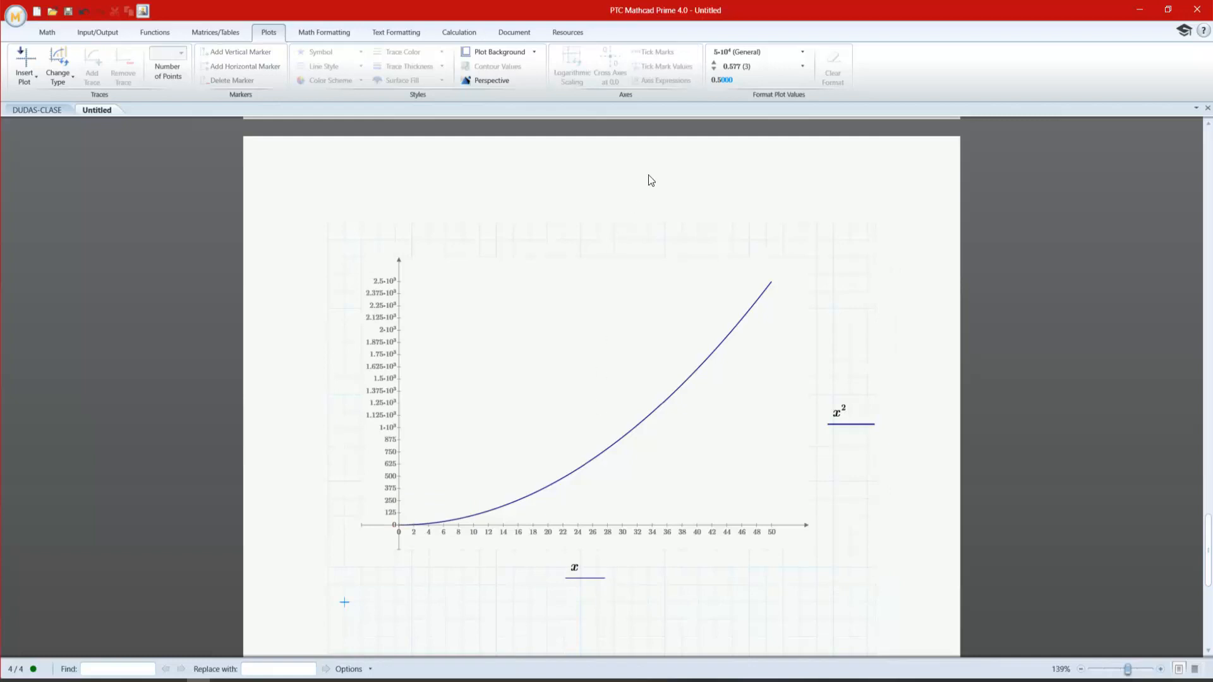
- Try hiding and restoring the y-axis tick mark values, and toggle the plot's axis expressions
left_click(606, 471)
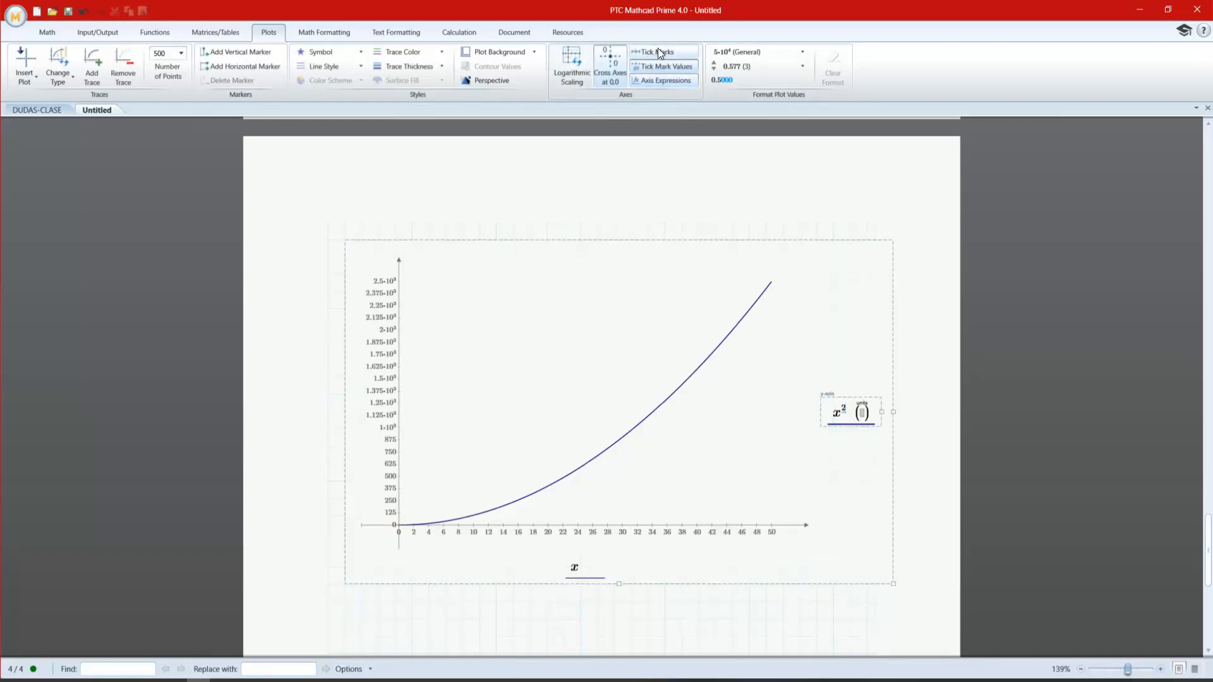
left_click(661, 66)
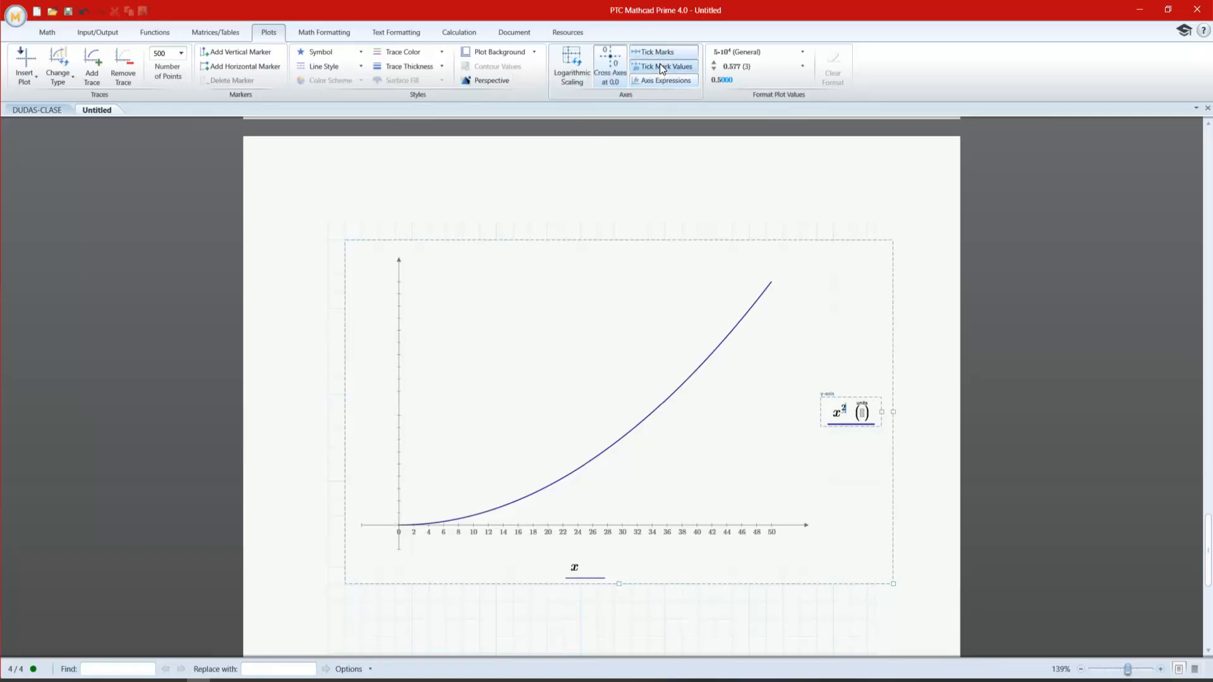
left_click(659, 63)
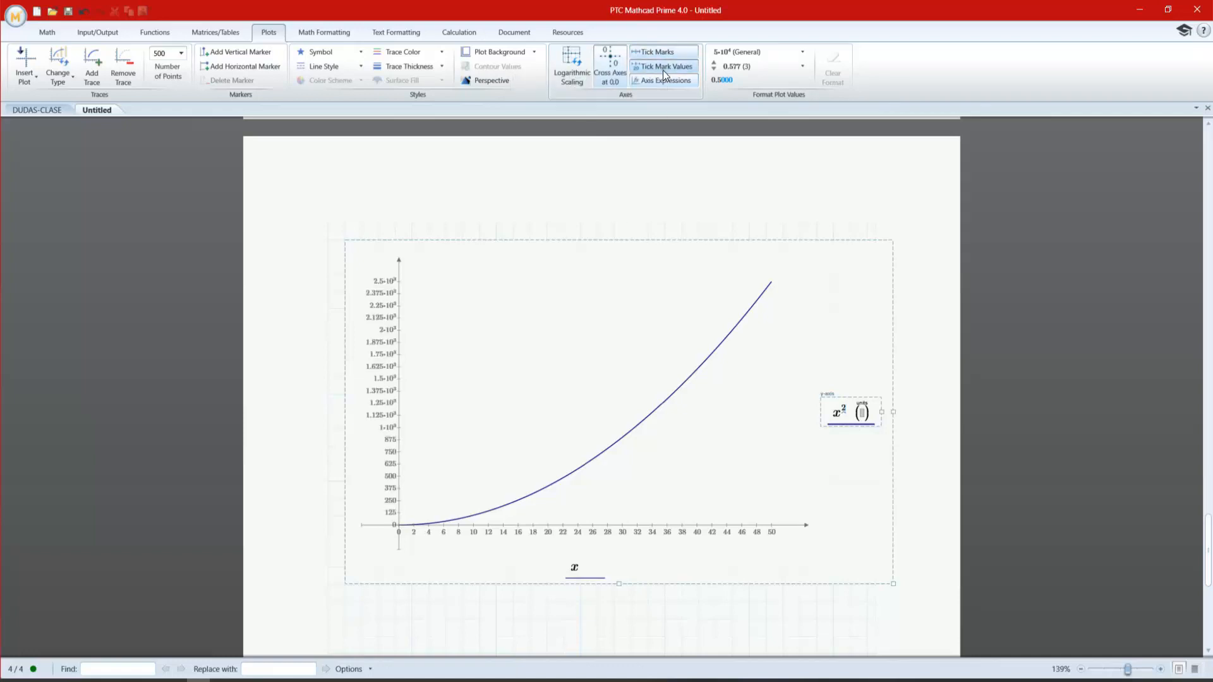
left_click(664, 82)
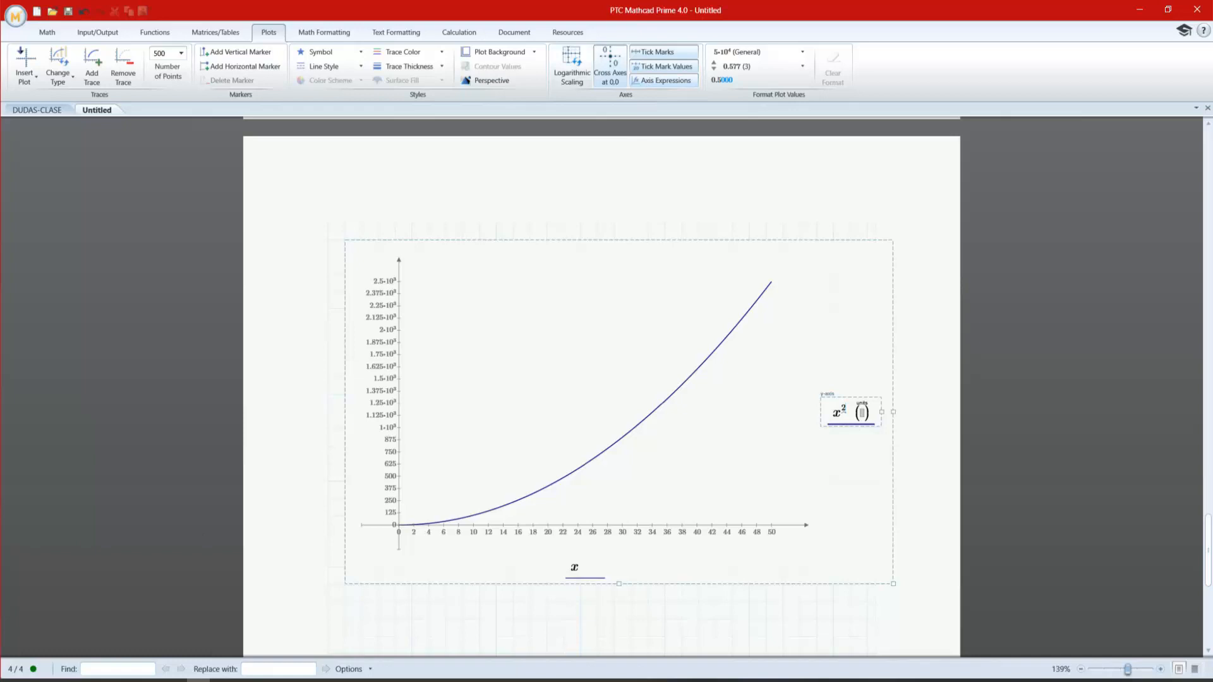
left_click(779, 446)
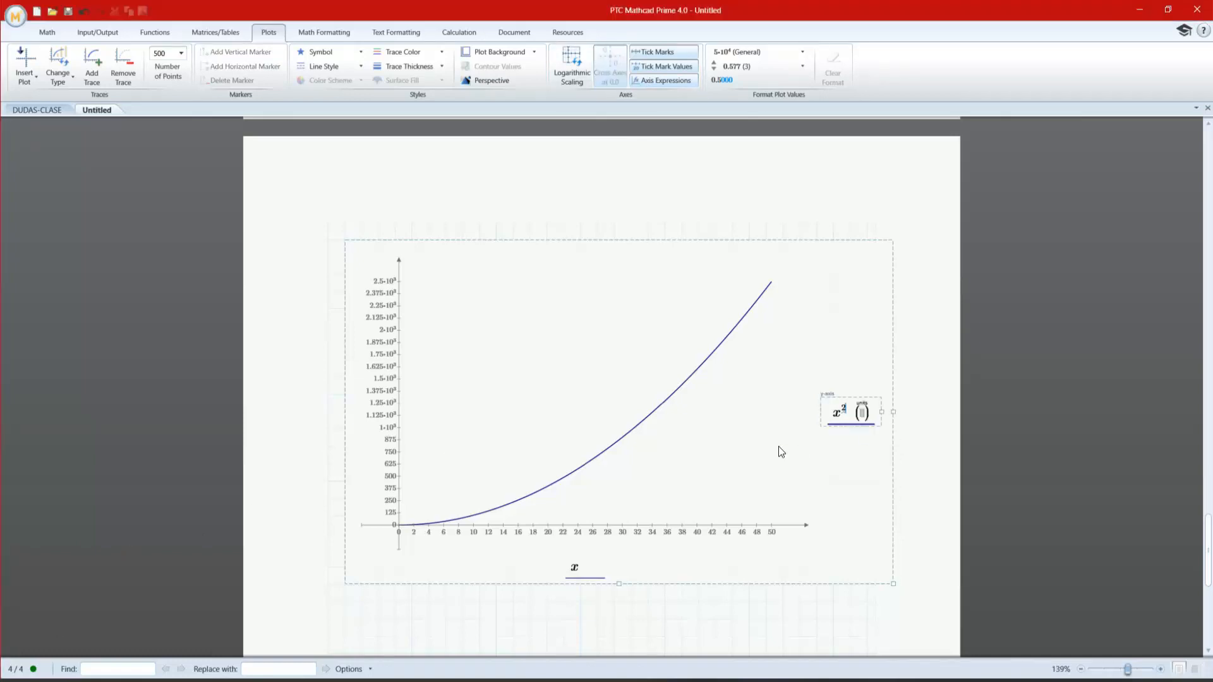
left_click(732, 223)
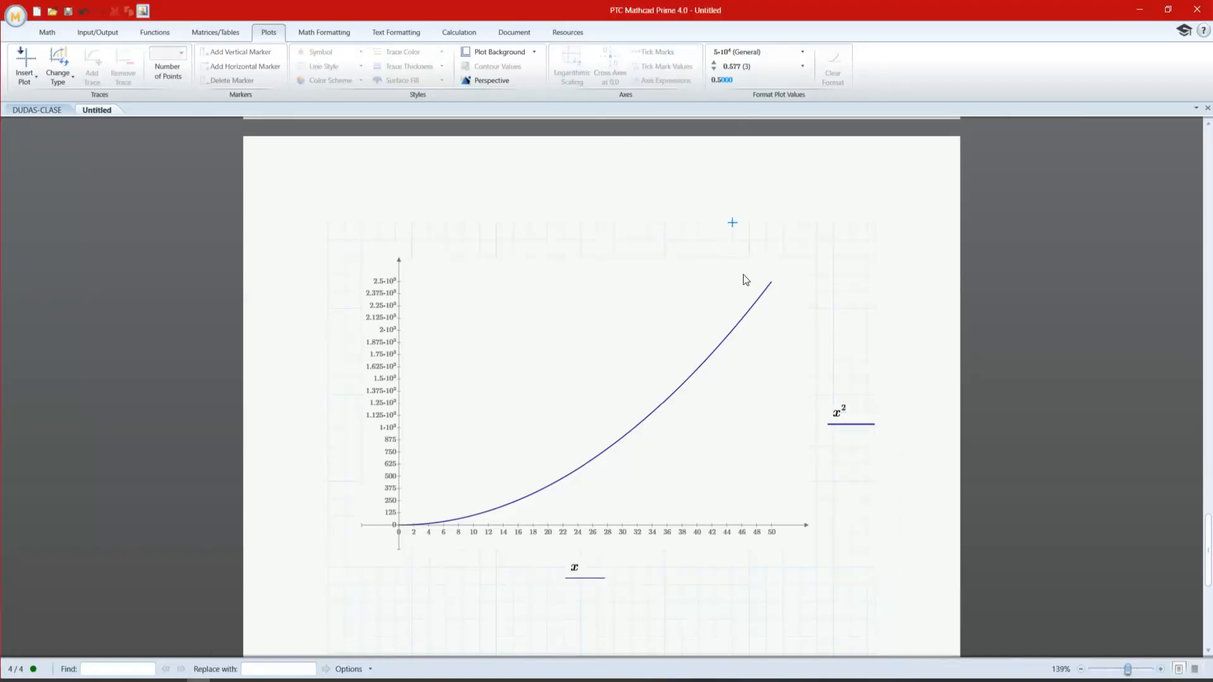
- Set the number format of the plot's y-axis tick values to Decimal
left_click(729, 297)
left_click(785, 51)
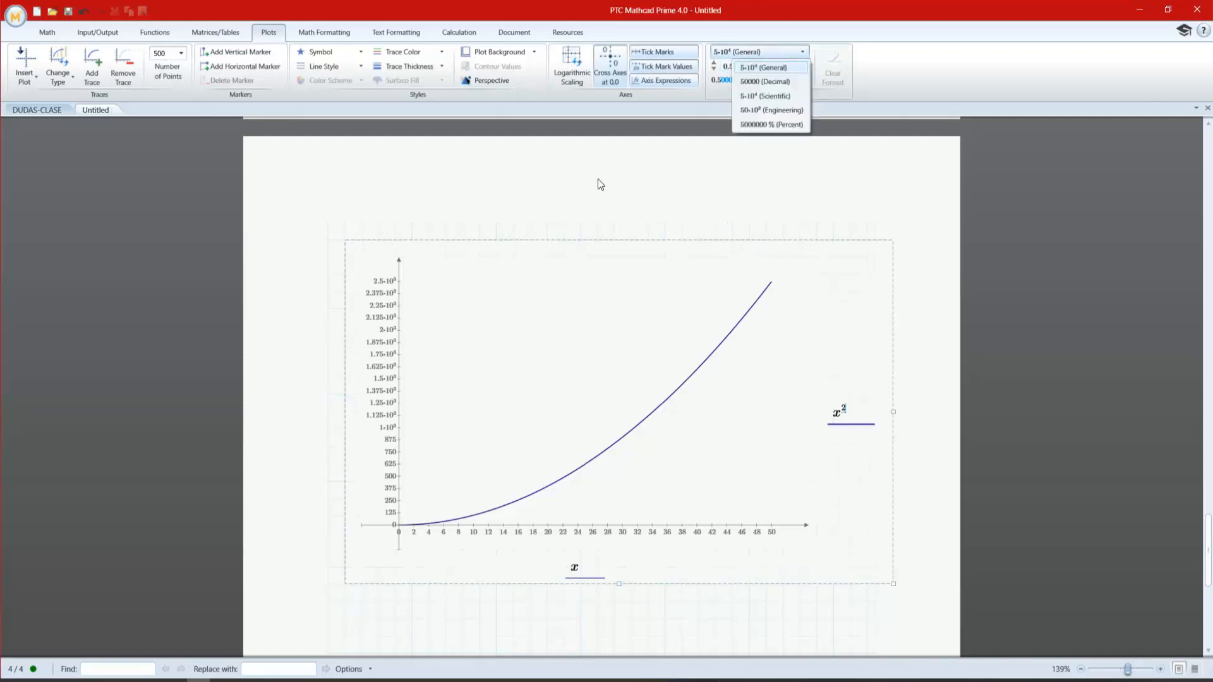
left_click(756, 85)
left_click(757, 49)
left_click(757, 82)
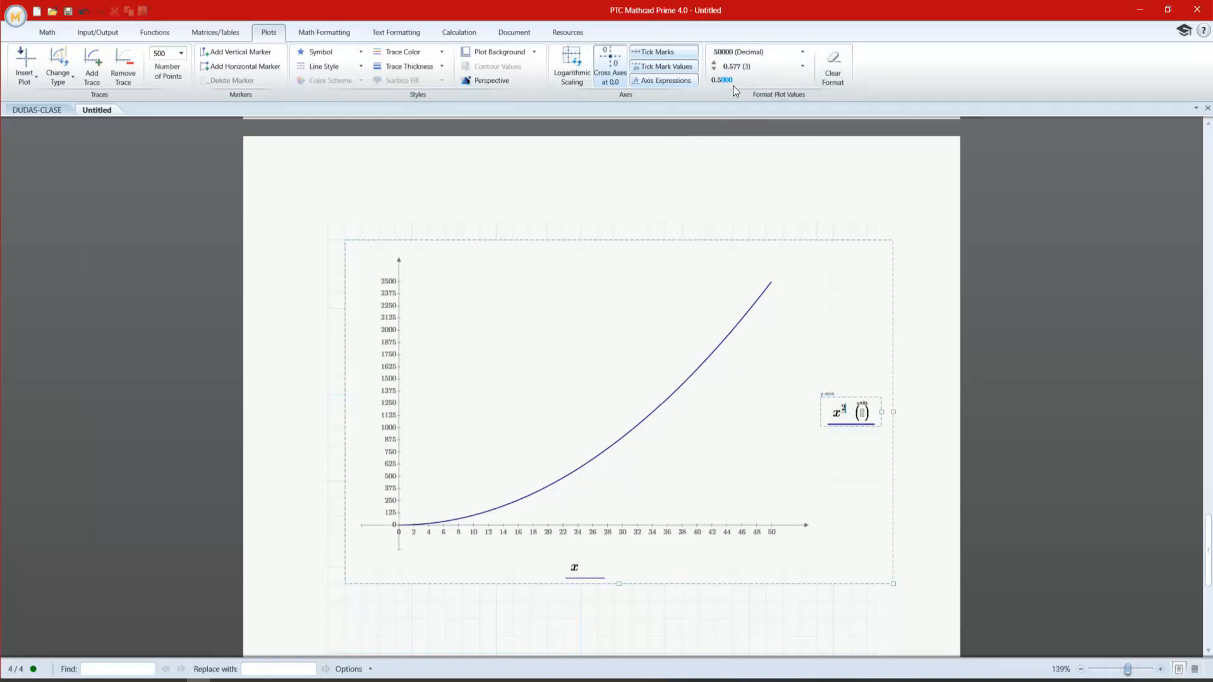
- Try 0.33 as the second tick value on the x-axis, then clear that entry
left_click(743, 66)
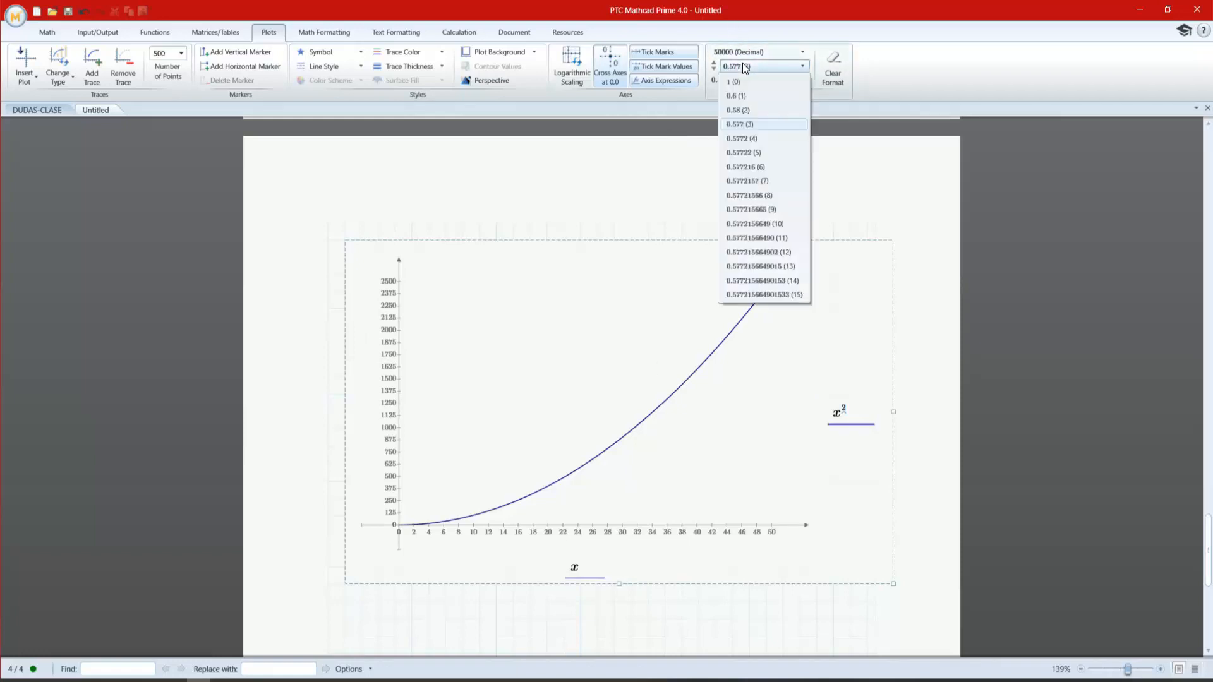
left_click(417, 533)
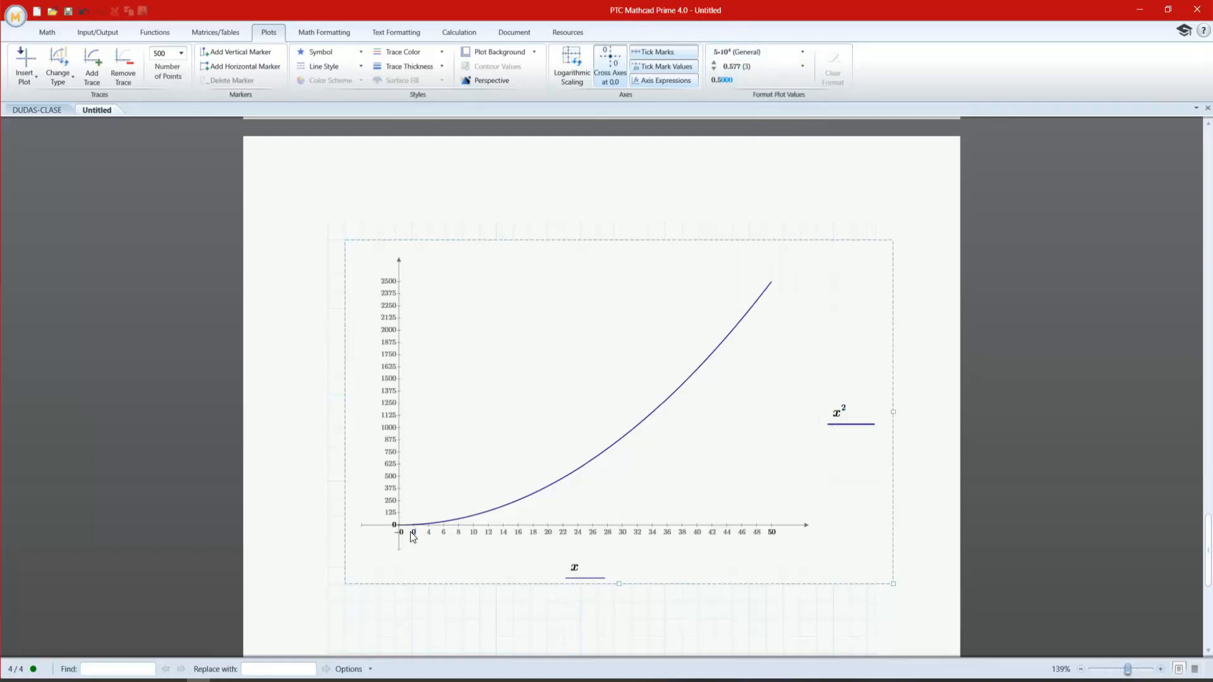
key("Return")
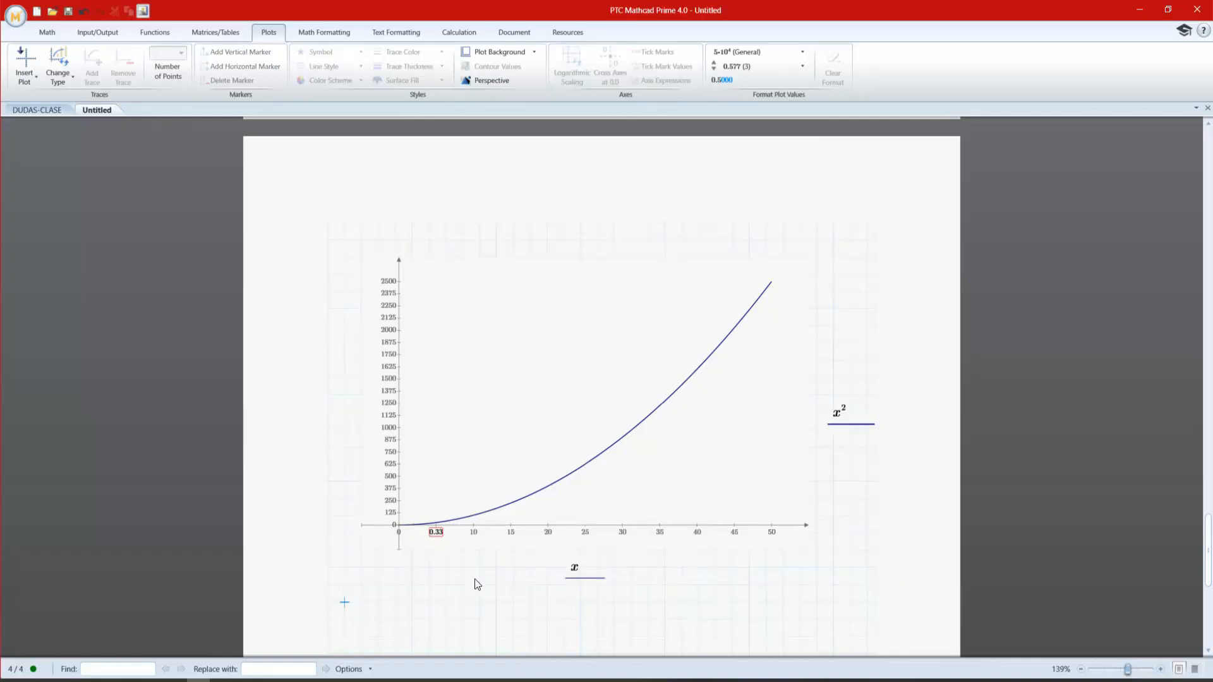
left_click(469, 534)
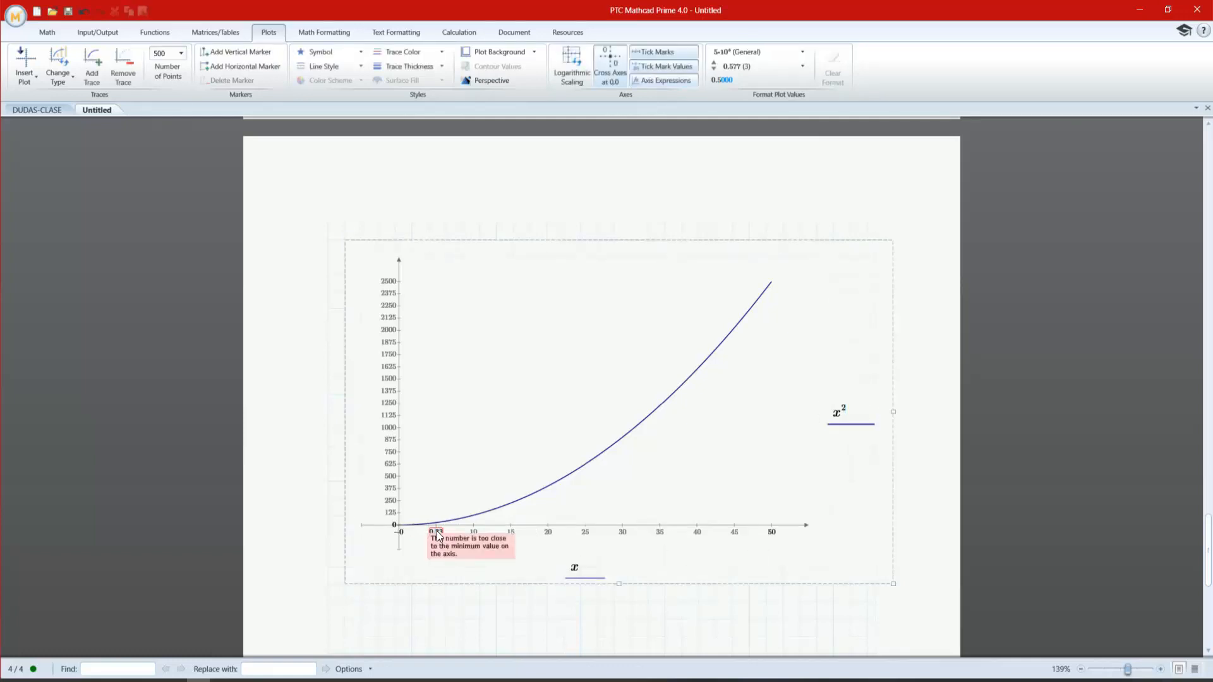
double_click(436, 532)
key("BackSpace")
key("Return")
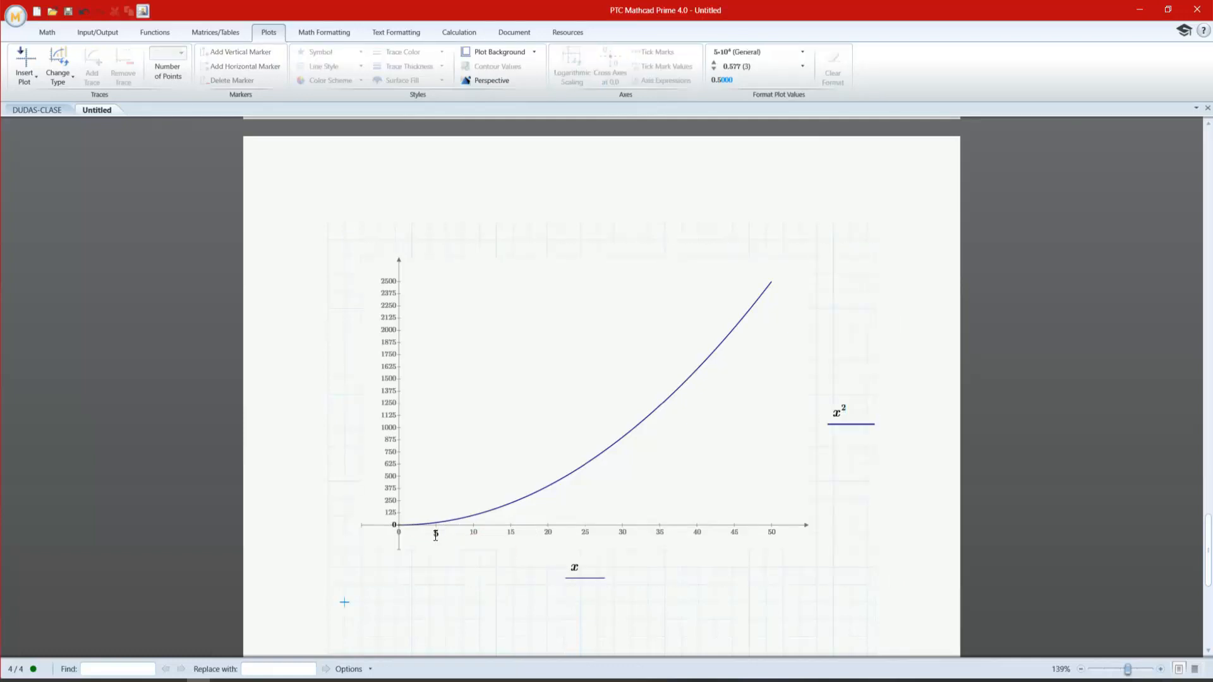
- Try display precisions of 4 and 3 decimals on the x-axis tick values, then set the precision to 1
left_click(435, 534)
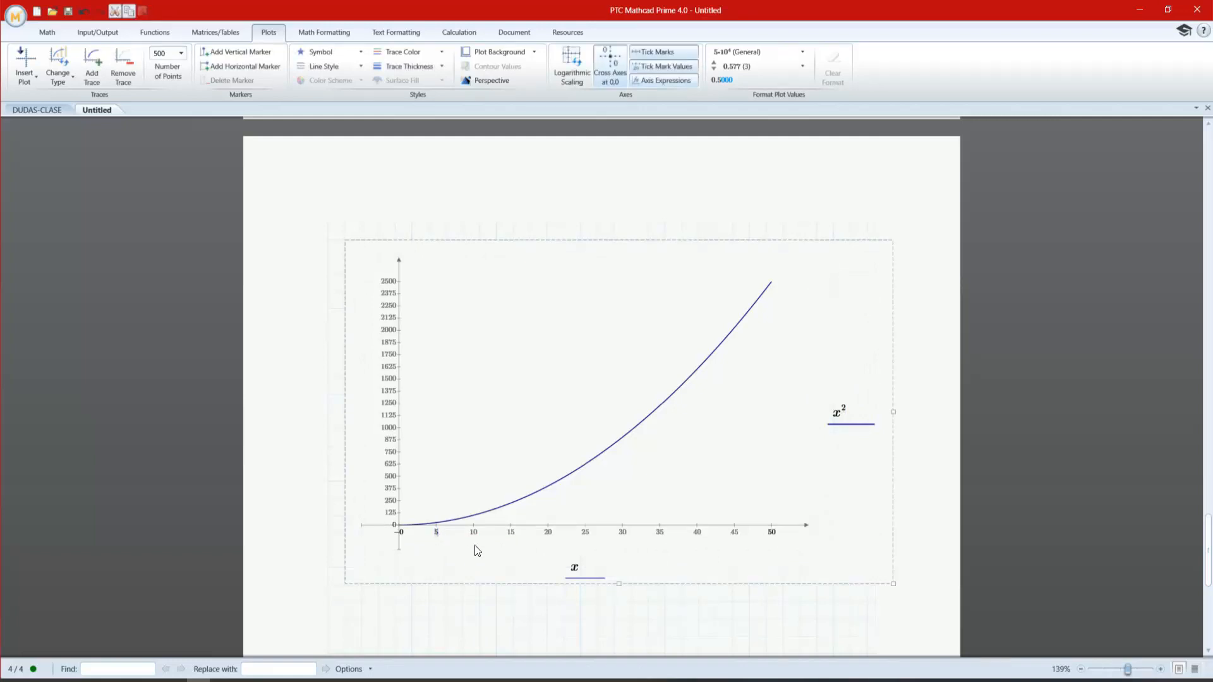
left_click(729, 66)
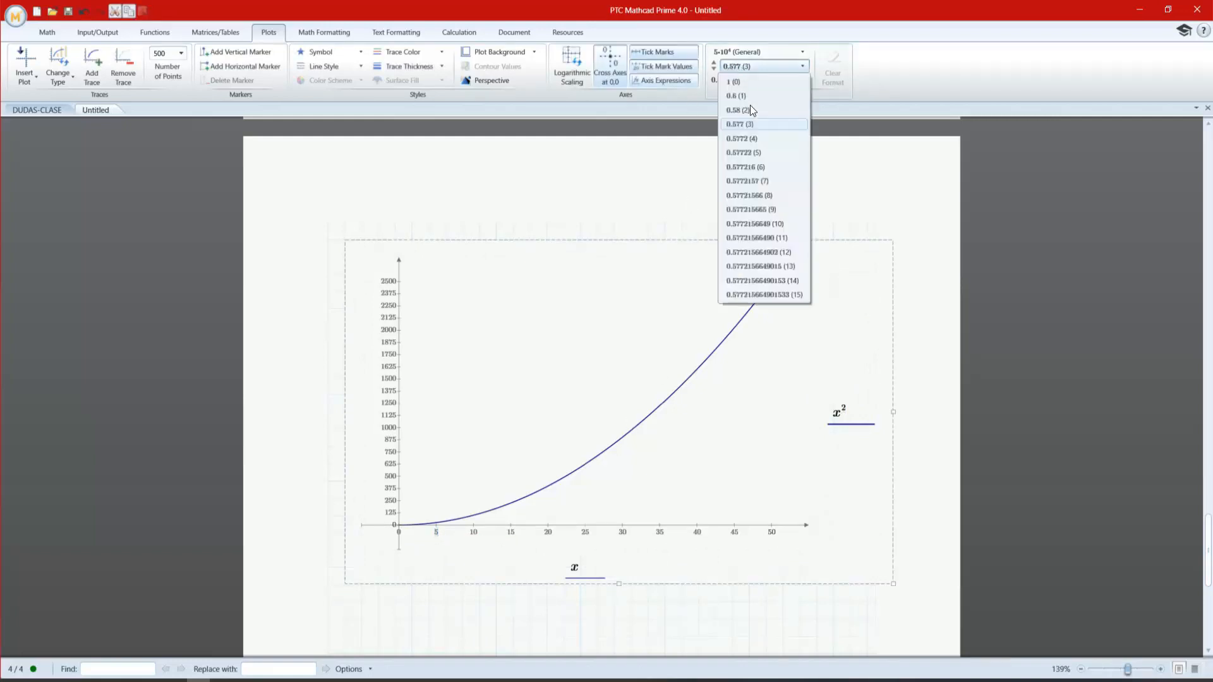
left_click(741, 139)
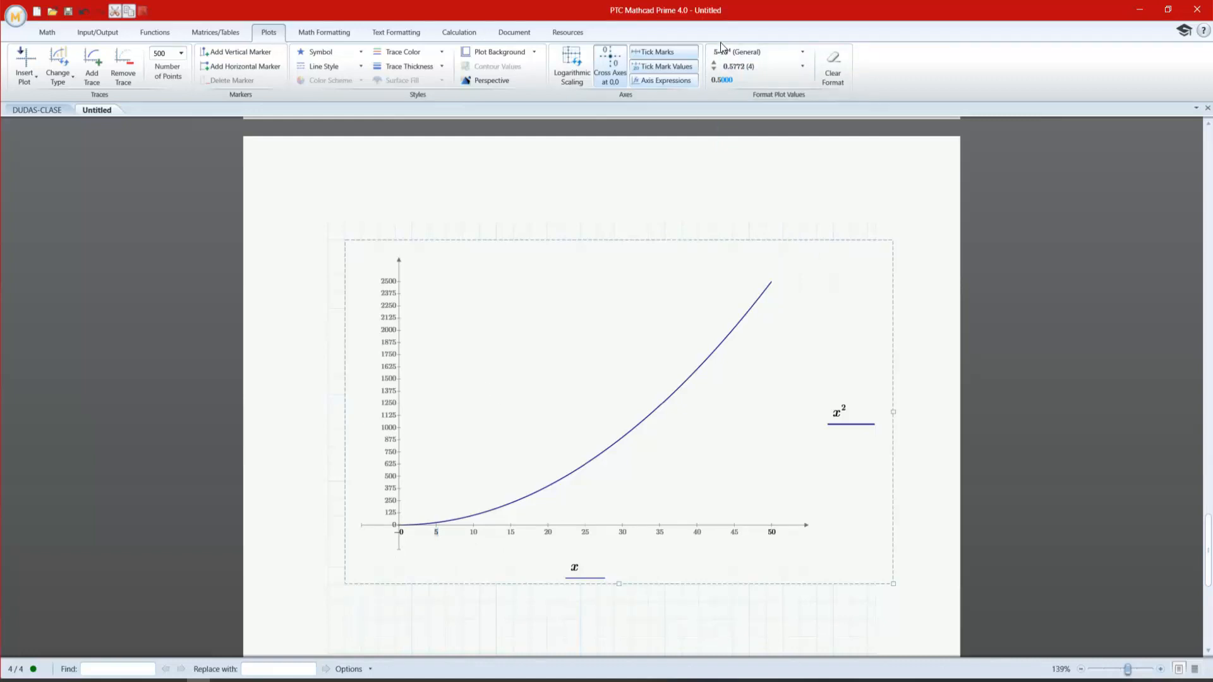
left_click(739, 67)
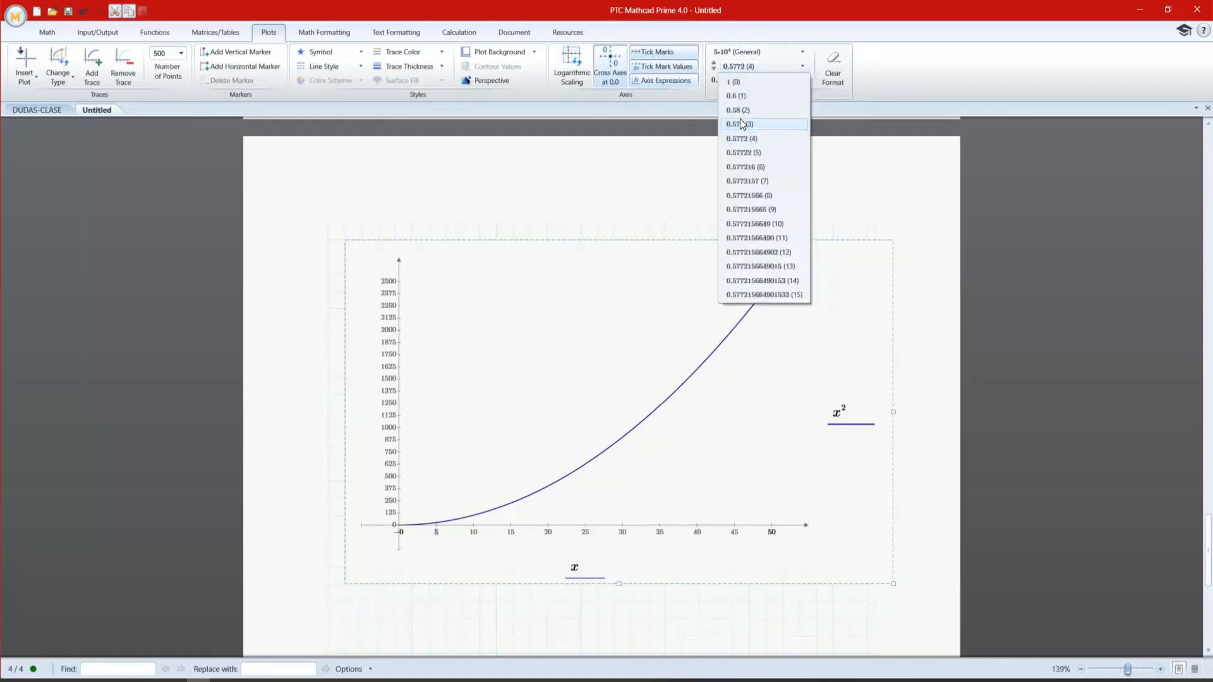
left_click(740, 120)
left_click(744, 66)
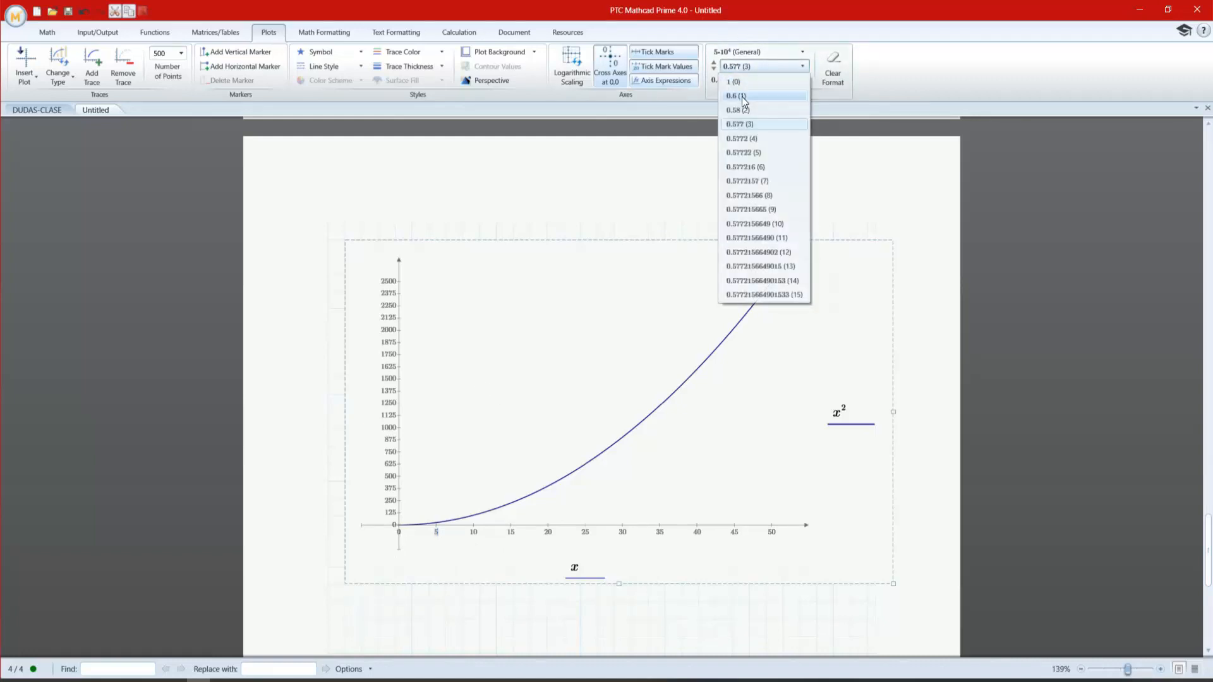
left_click(742, 97)
- Change the plot's y-axis expression to x cubed
left_click(846, 411)
key("BackSpace")
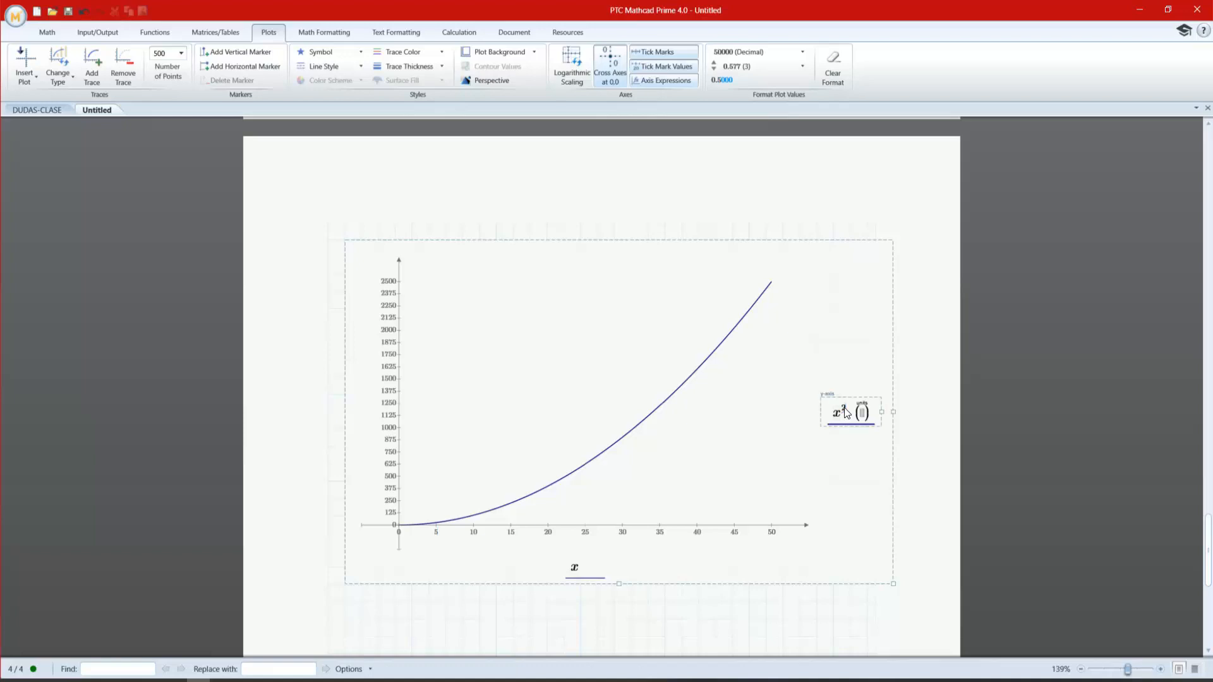
type("3")
left_click(343, 601)
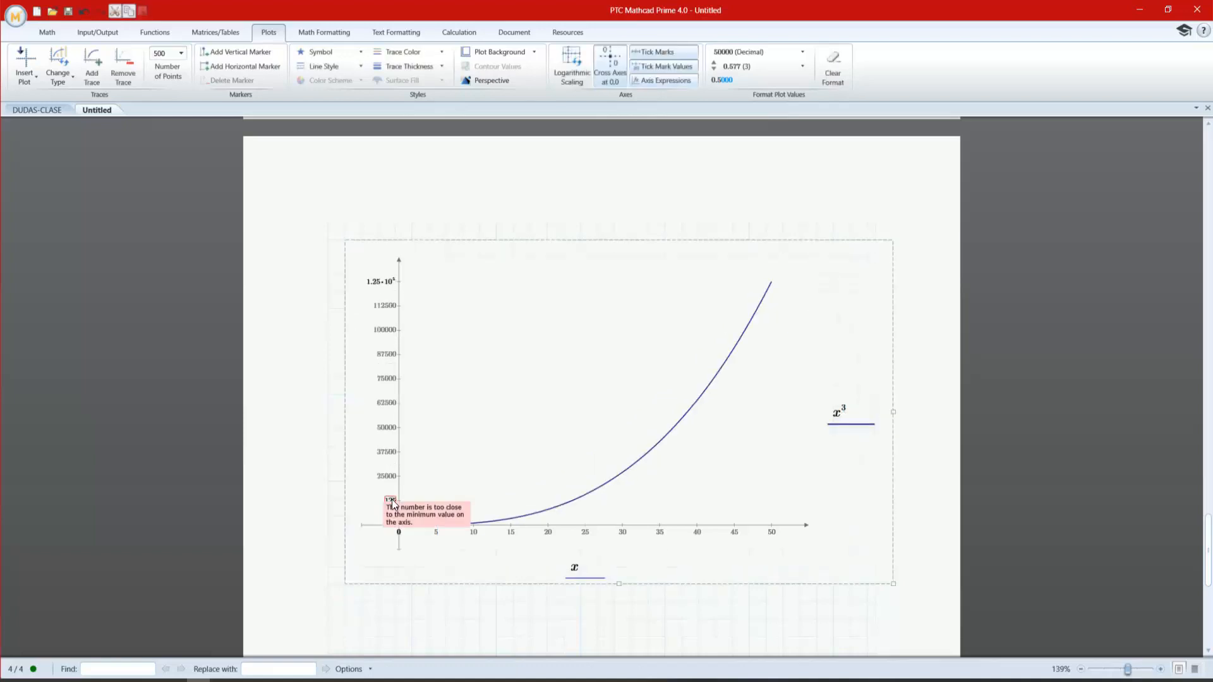
- Set the first y-axis tick above zero to 10000
left_click(391, 504)
key("BackSpace")
key("BackSpace")
key("BackSpace")
type("10")
key("Return")
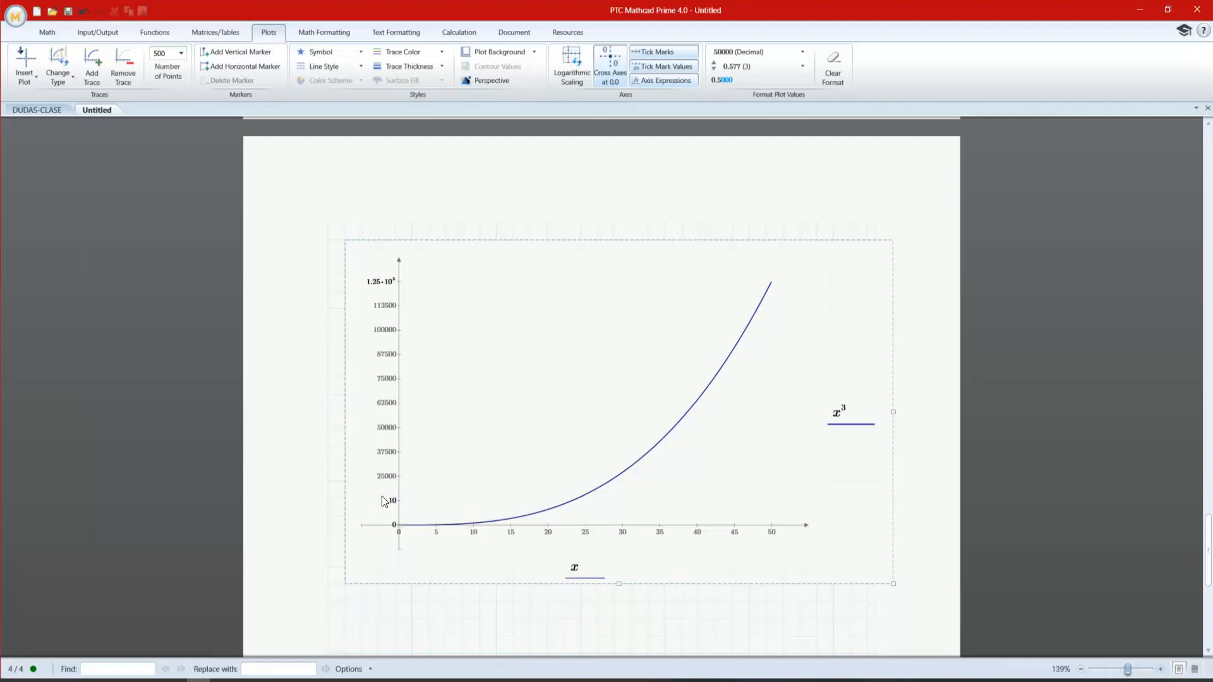
left_click(344, 602)
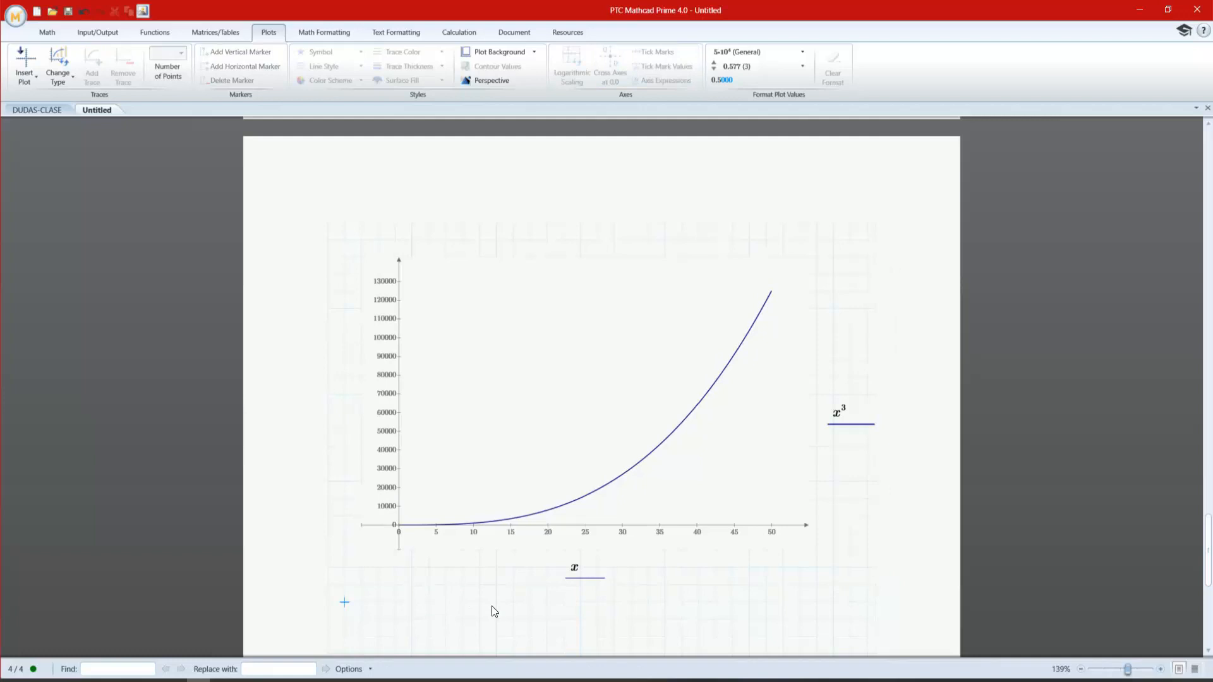
- Set the trace color of the x cubed curve to red
left_click(725, 79)
left_click(608, 336)
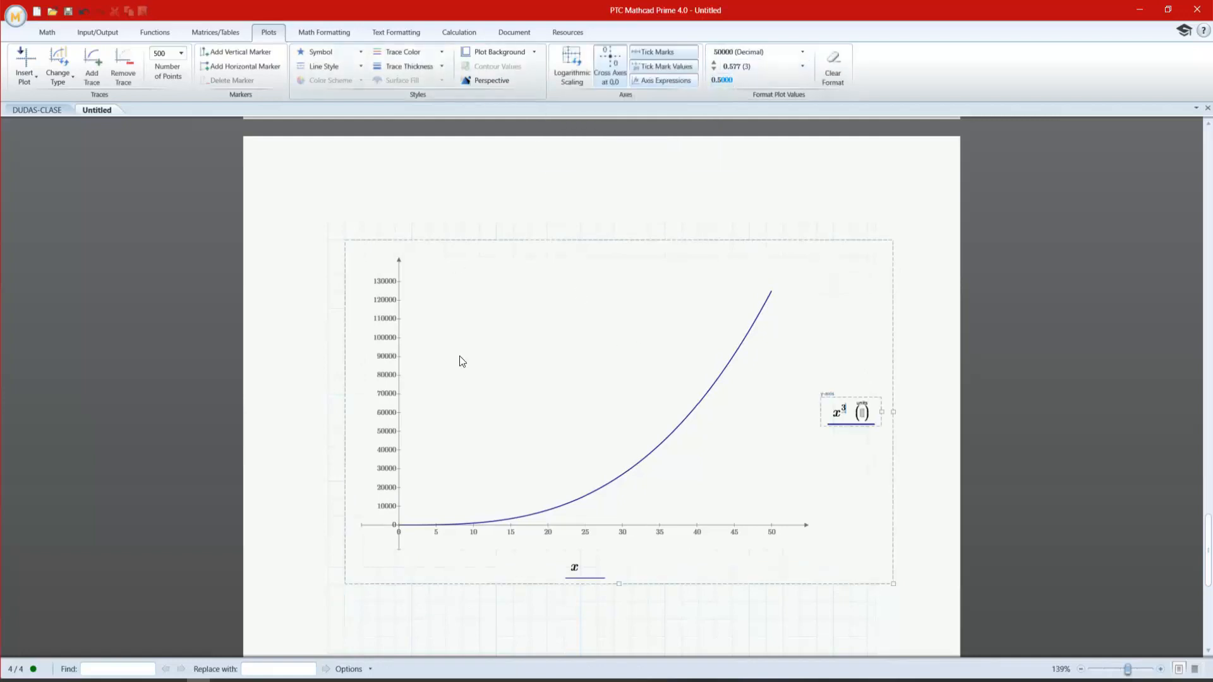
left_click(419, 49)
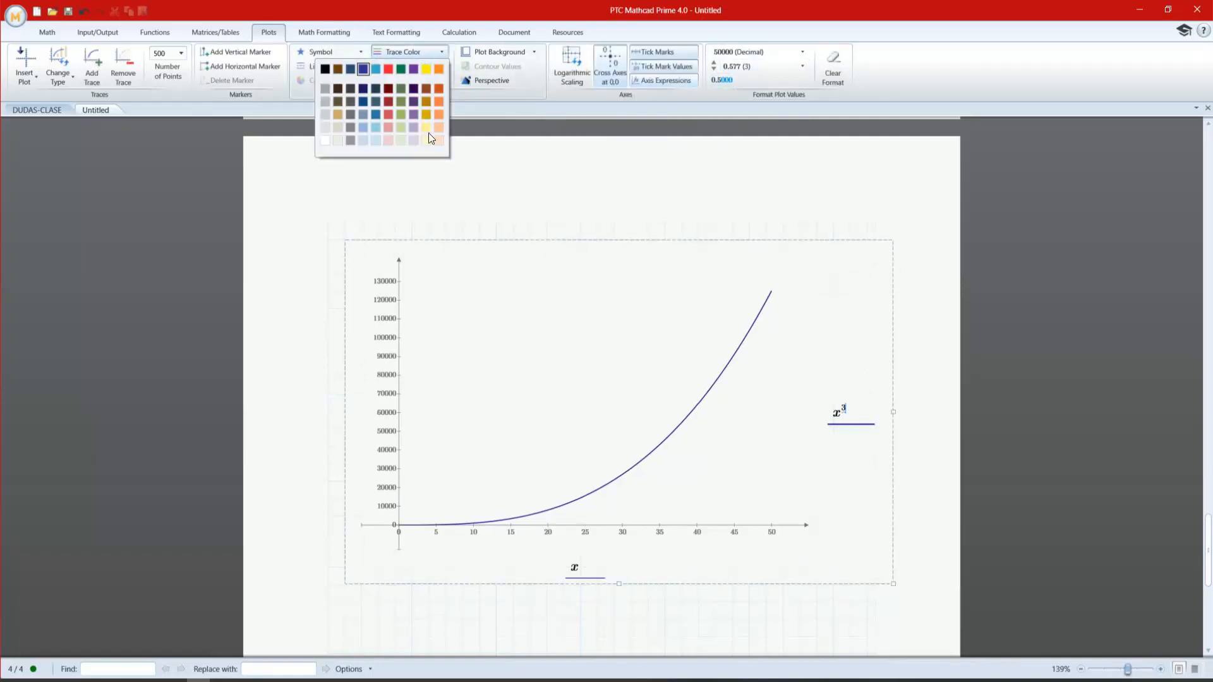
left_click(388, 69)
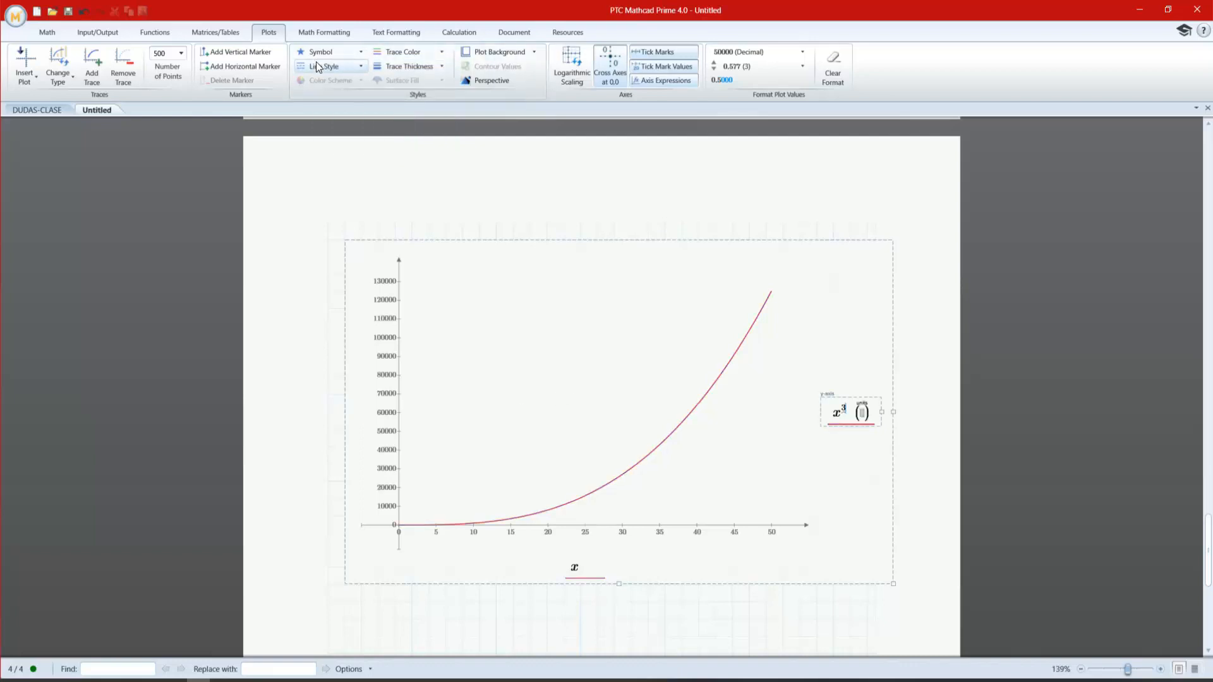
- Try the dotted line style and then the dash-dot-dot line style on the red trace
left_click(317, 61)
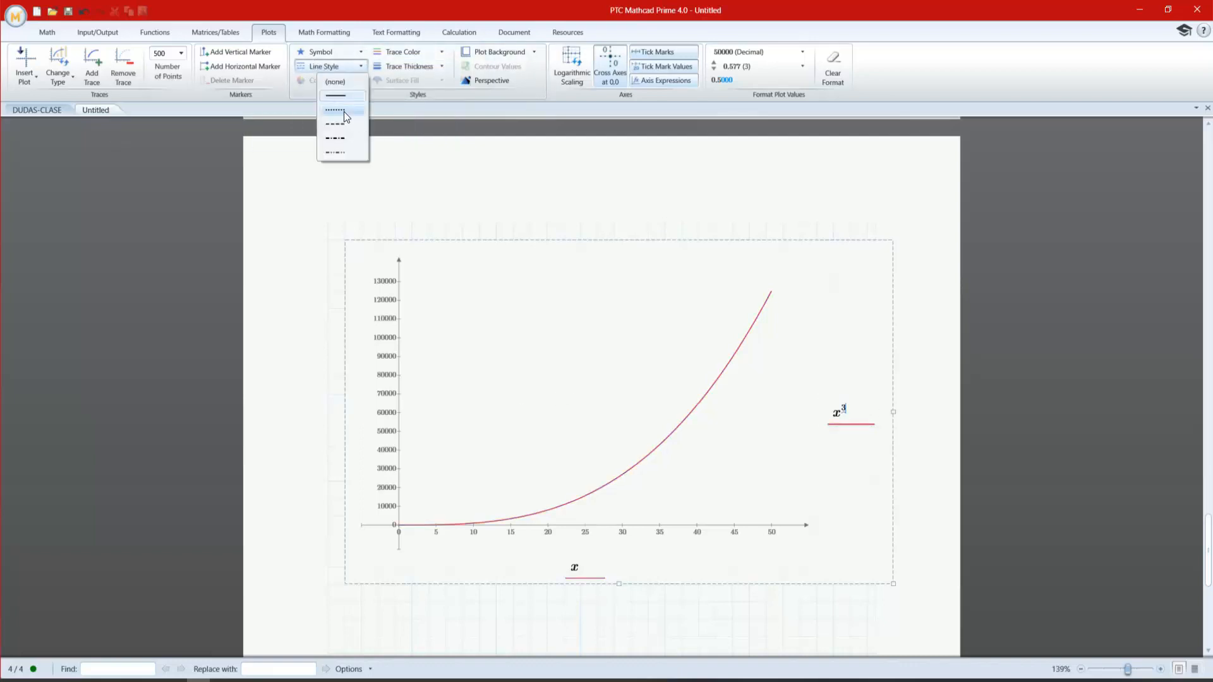
left_click(343, 111)
left_click(342, 63)
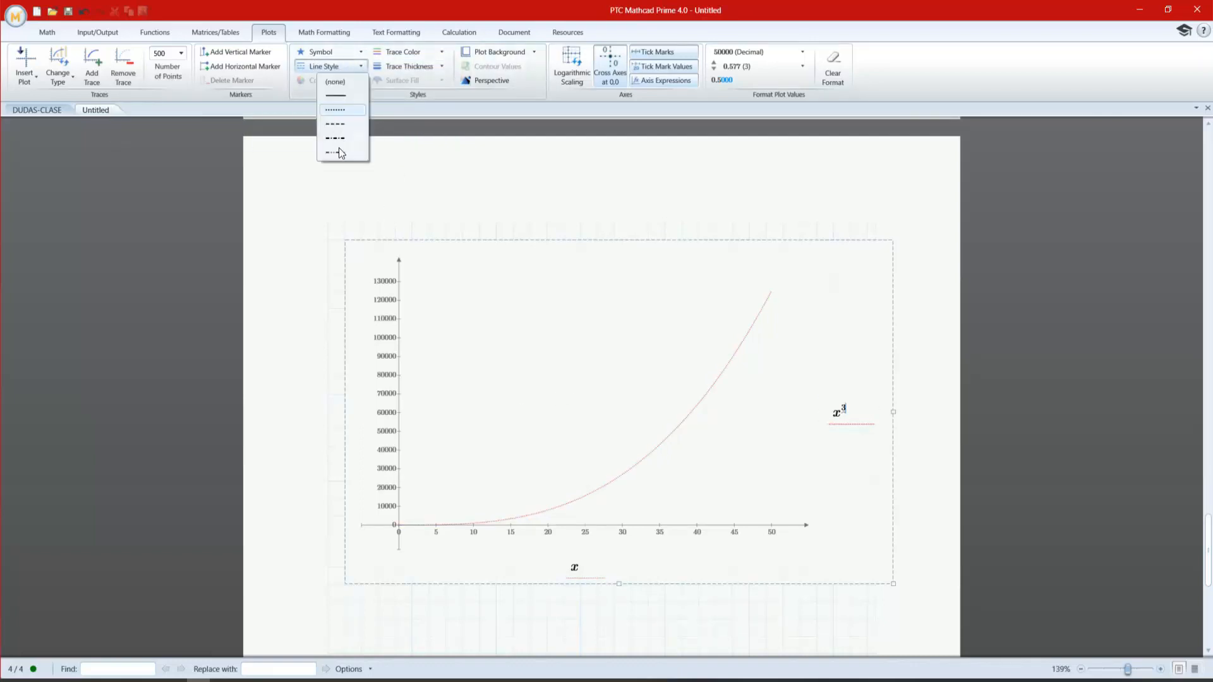
left_click(339, 153)
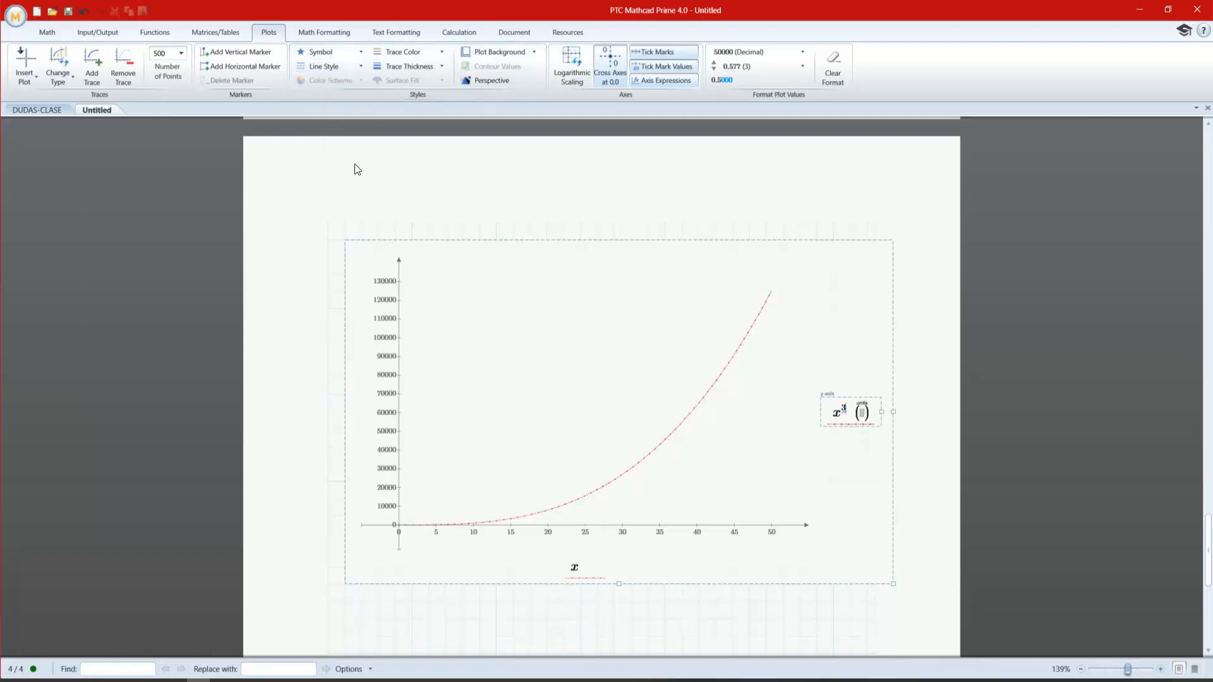
- Give the red trace filled circle symbols, then change them to filled squares
left_click(332, 49)
left_click(338, 130)
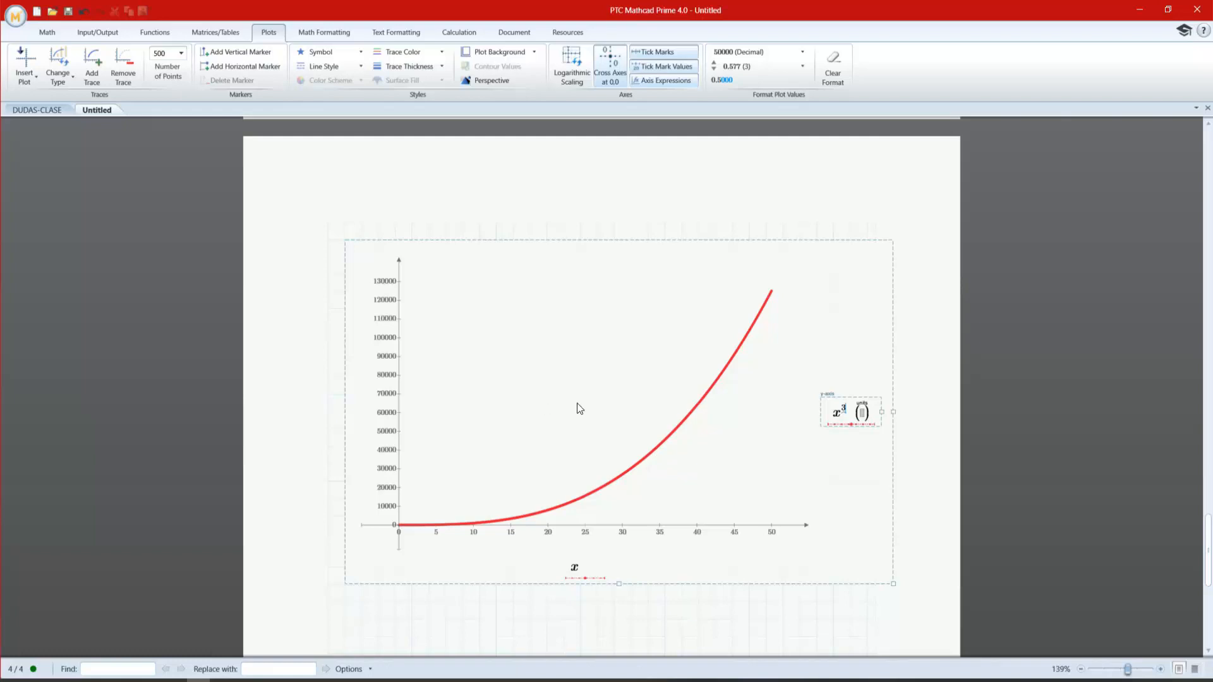
left_click(316, 49)
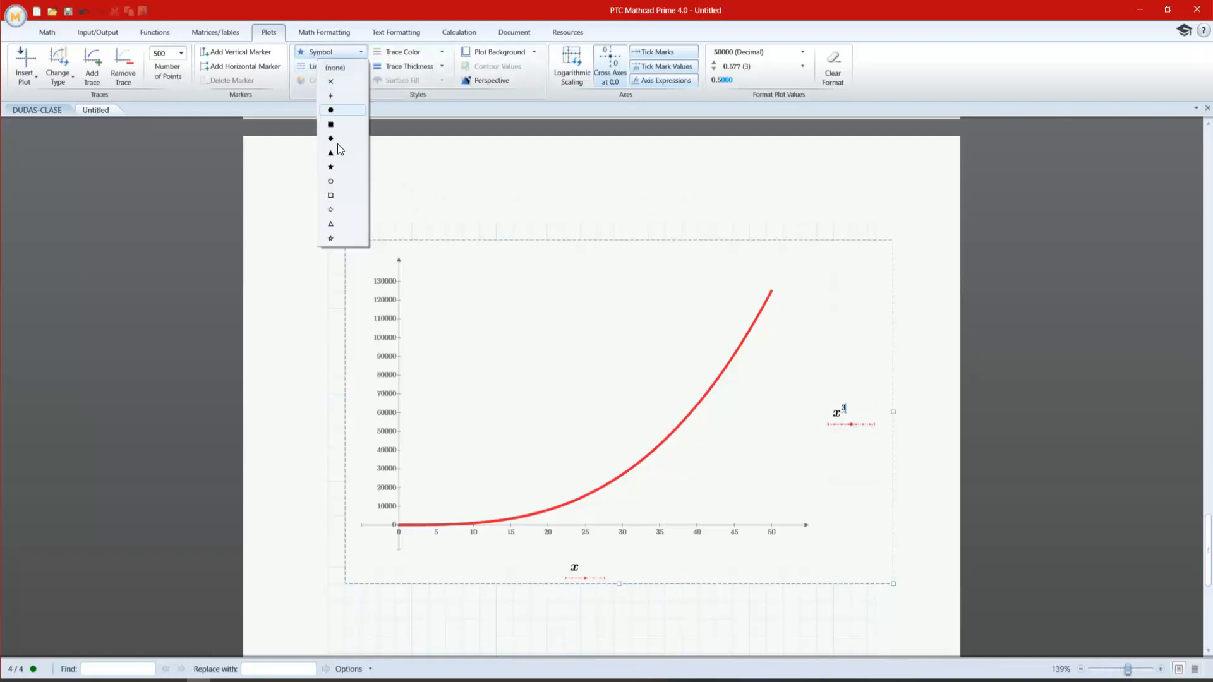
left_click(336, 126)
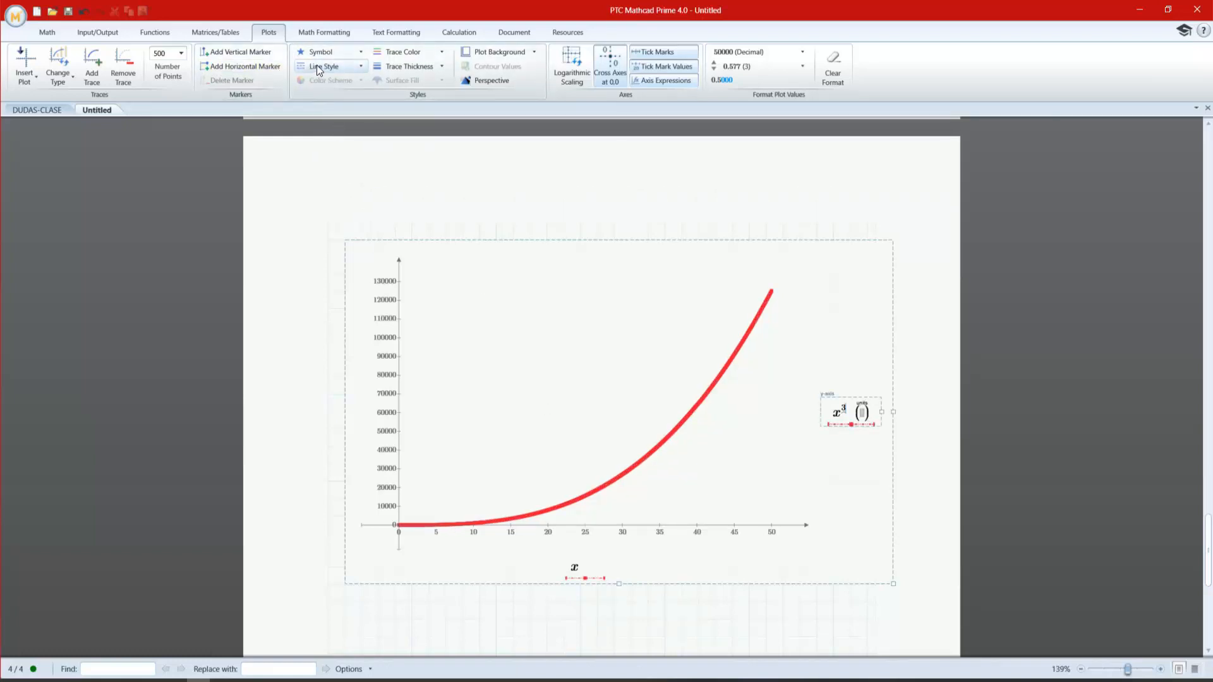
- Try a dash-dot line style on the trace with square symbols, then set it to solid
left_click(317, 66)
left_click(345, 136)
left_click(340, 69)
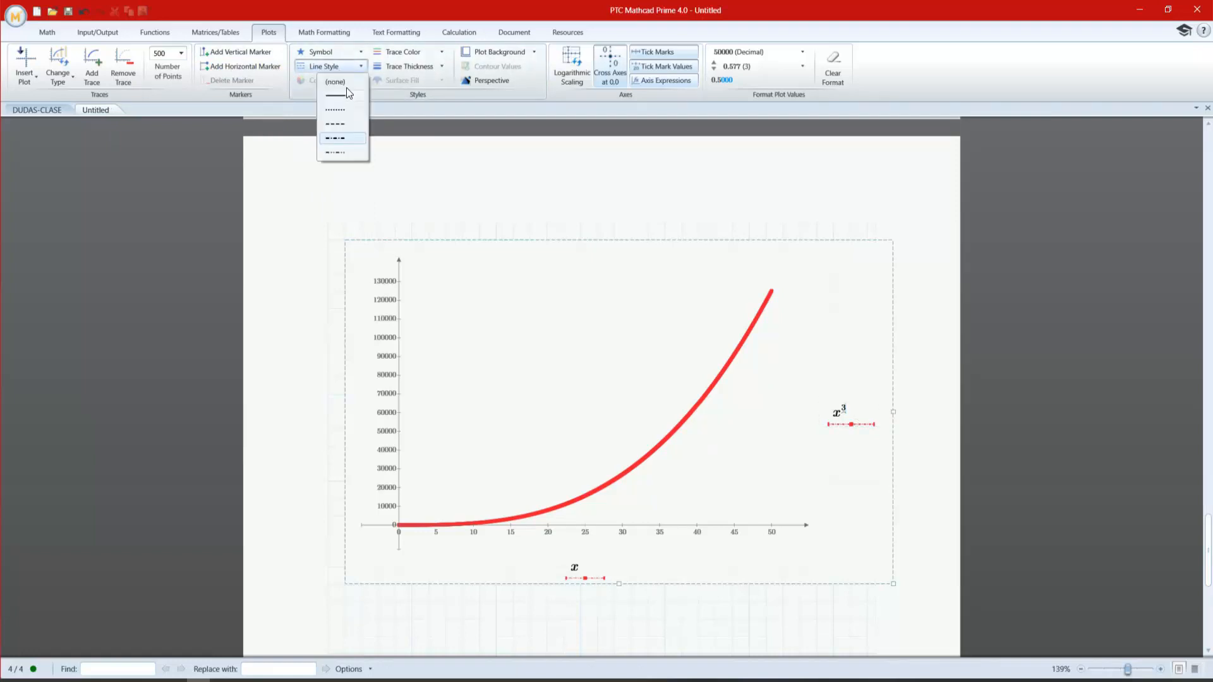
left_click(346, 89)
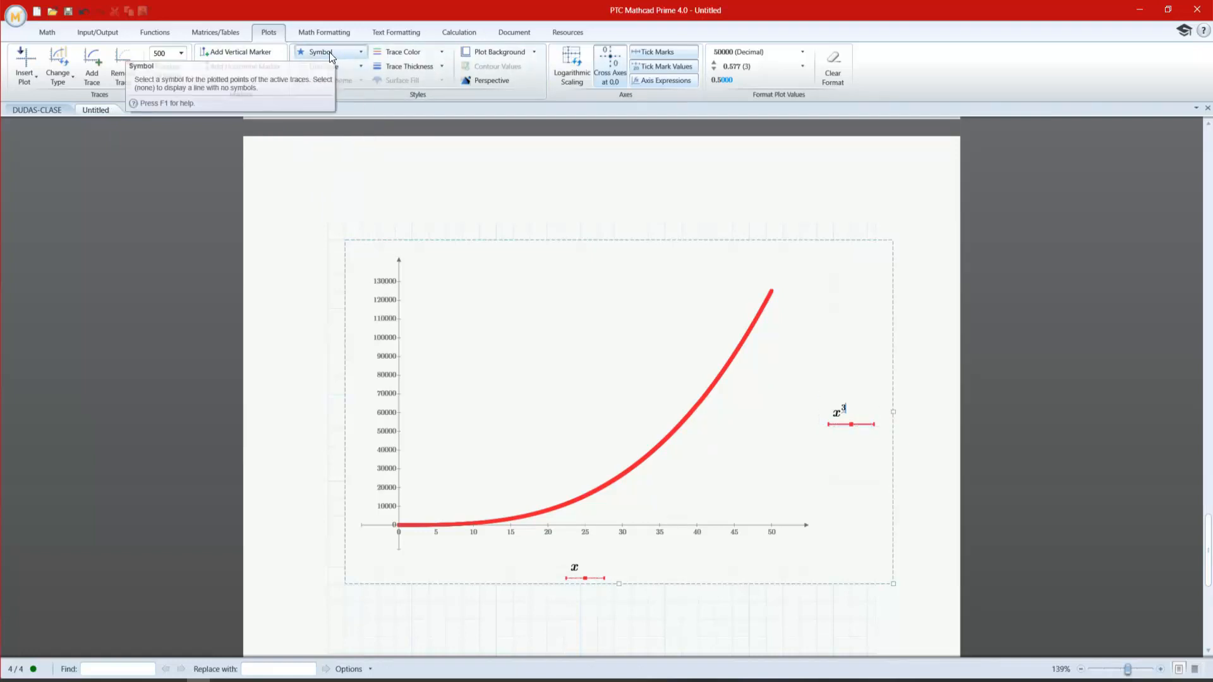
- Try x-shaped symbols with the line style set to (none) on the red x cubed trace
left_click(329, 52)
left_click(332, 84)
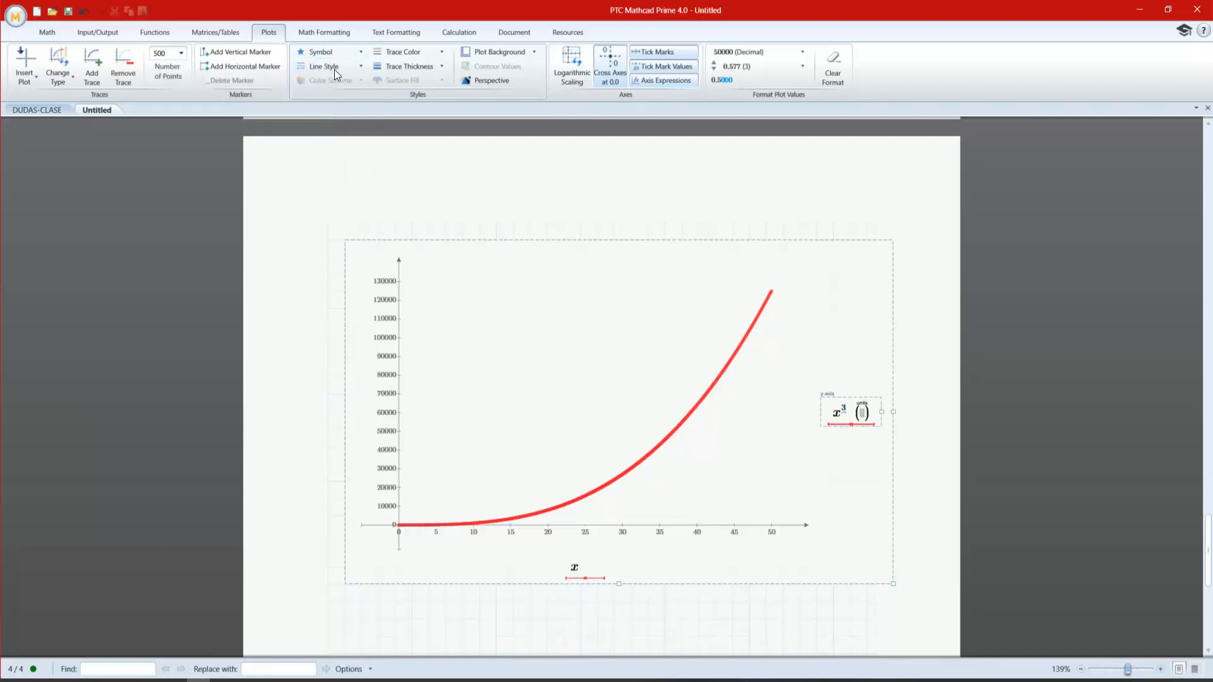
left_click(335, 65)
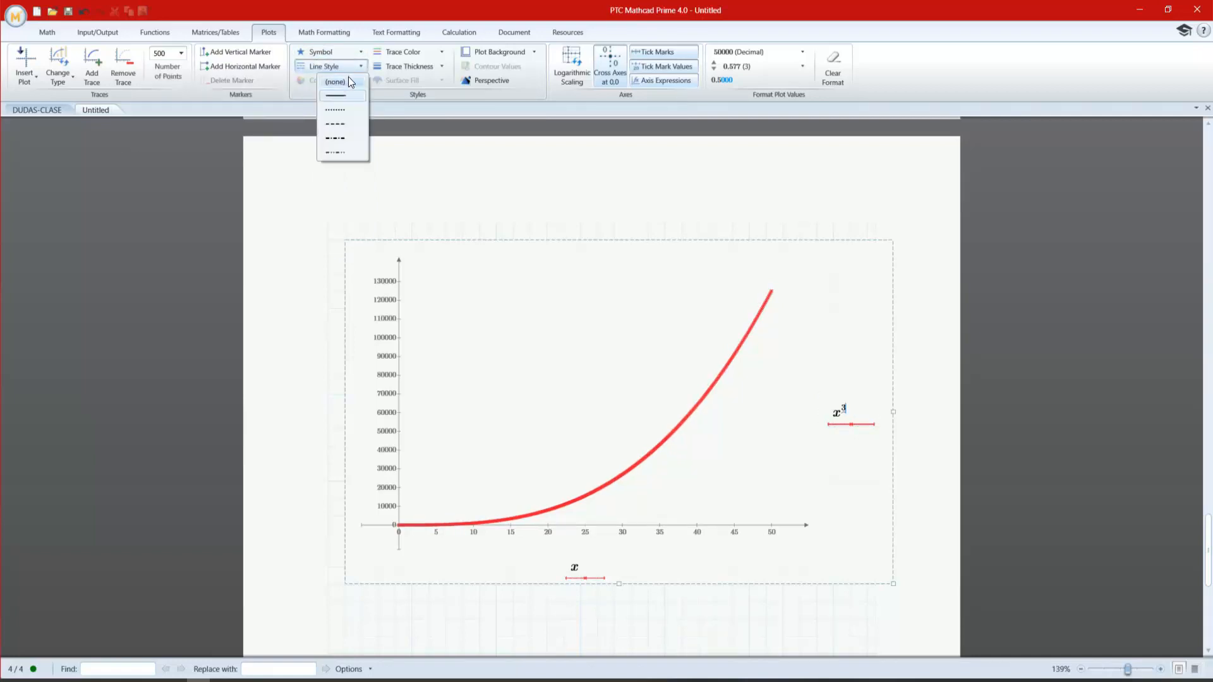
left_click(347, 78)
left_click(340, 66)
left_click(347, 78)
left_click(320, 54)
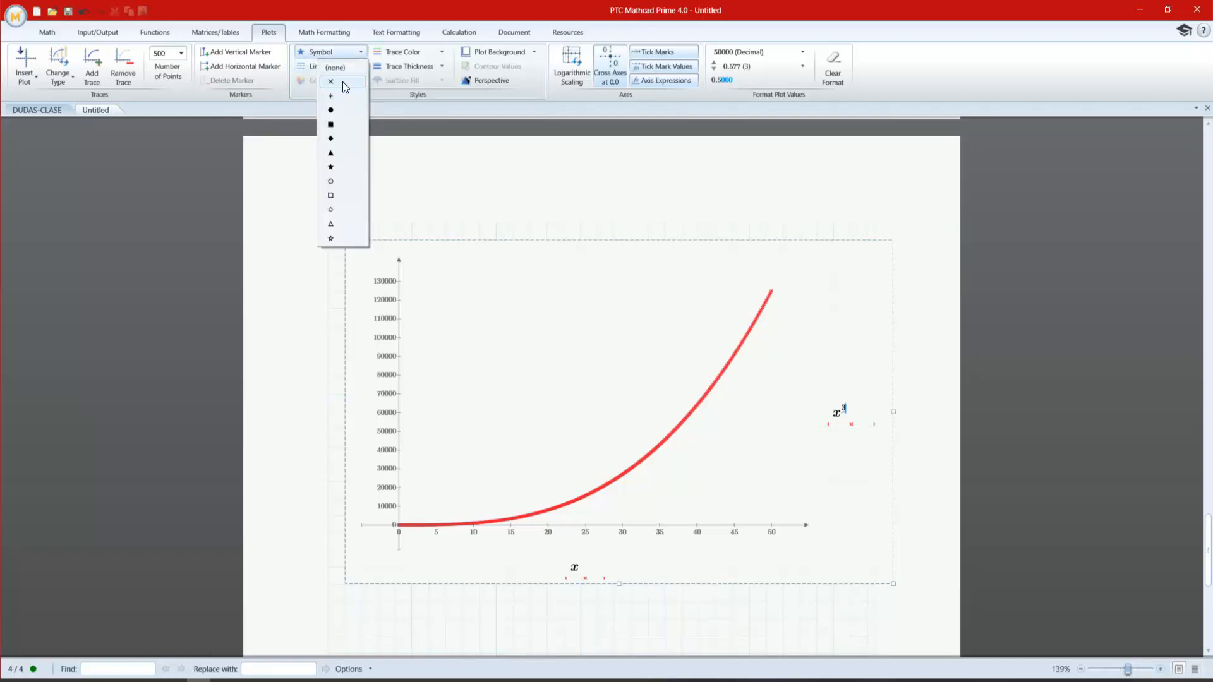
left_click(342, 66)
- Format the red x cubed trace as a thick solid line without symbols
left_click(331, 69)
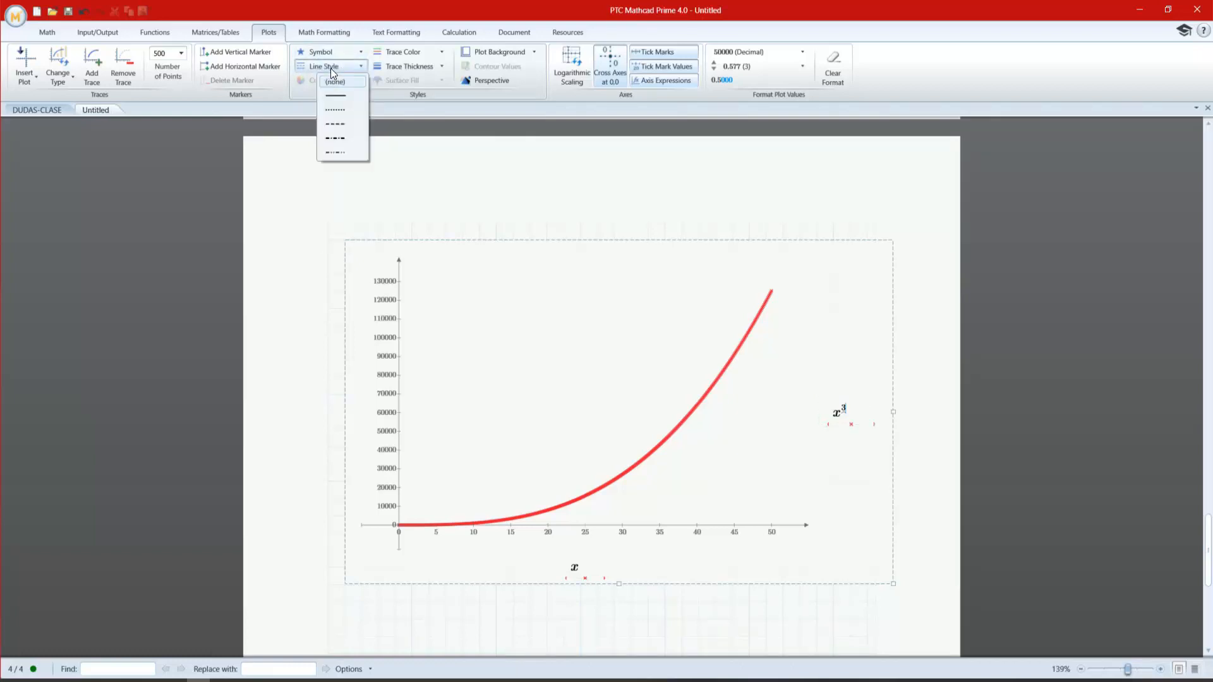
left_click(336, 95)
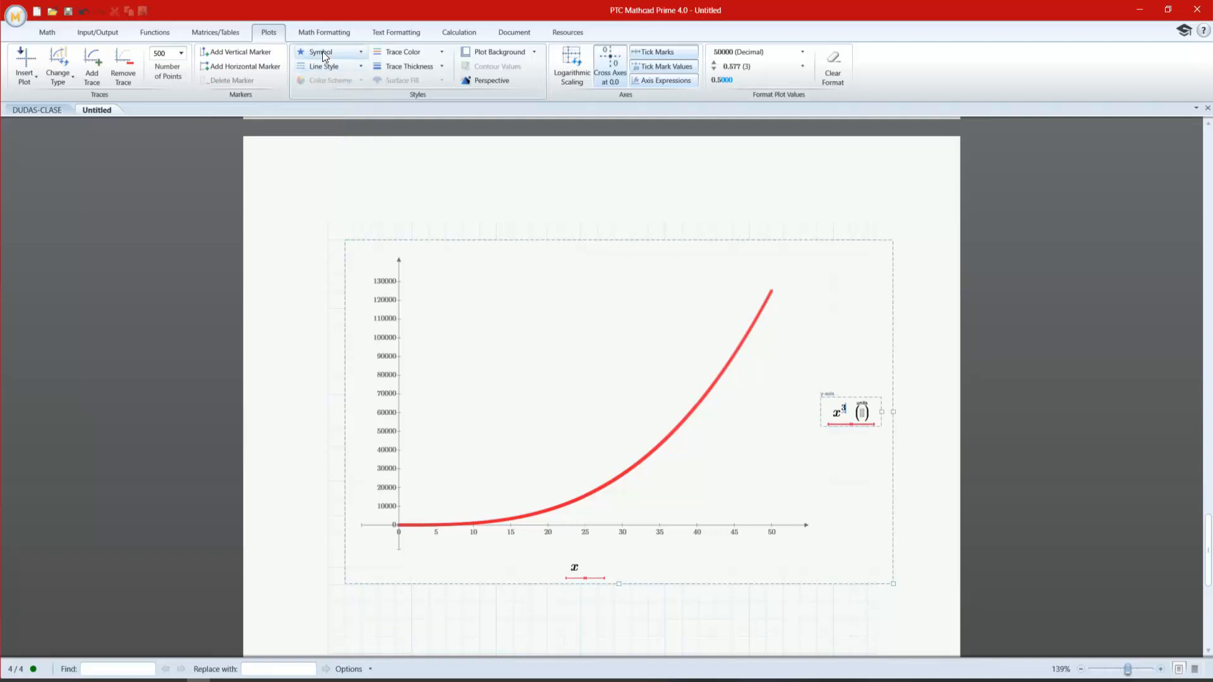
left_click(323, 56)
left_click(332, 70)
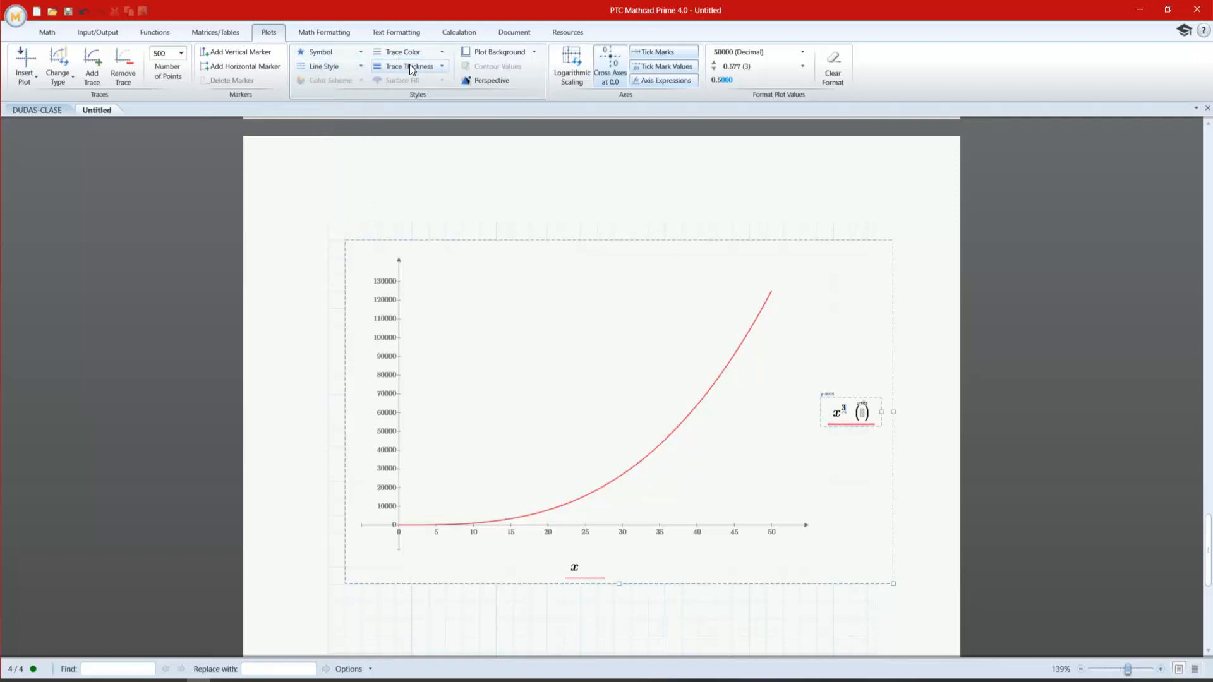
left_click(411, 65)
left_click(435, 136)
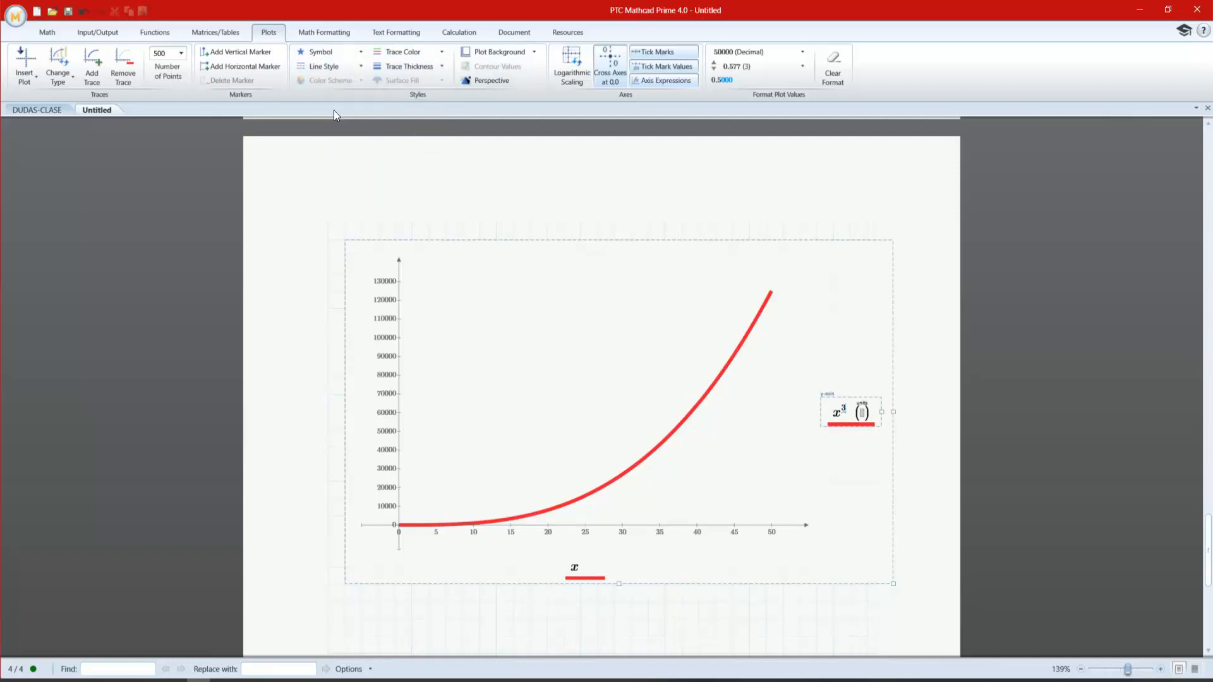
- Add two vertical markers to the plot, at x = 5 and x = 10
left_click(250, 54)
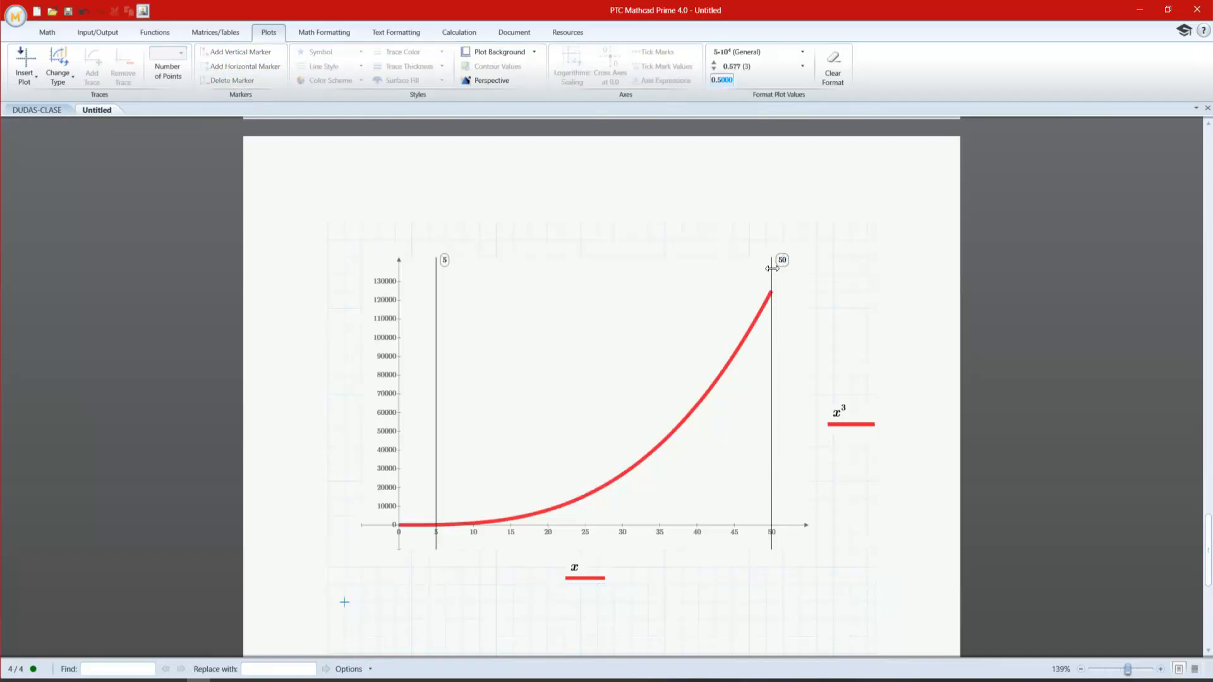
left_click(782, 263)
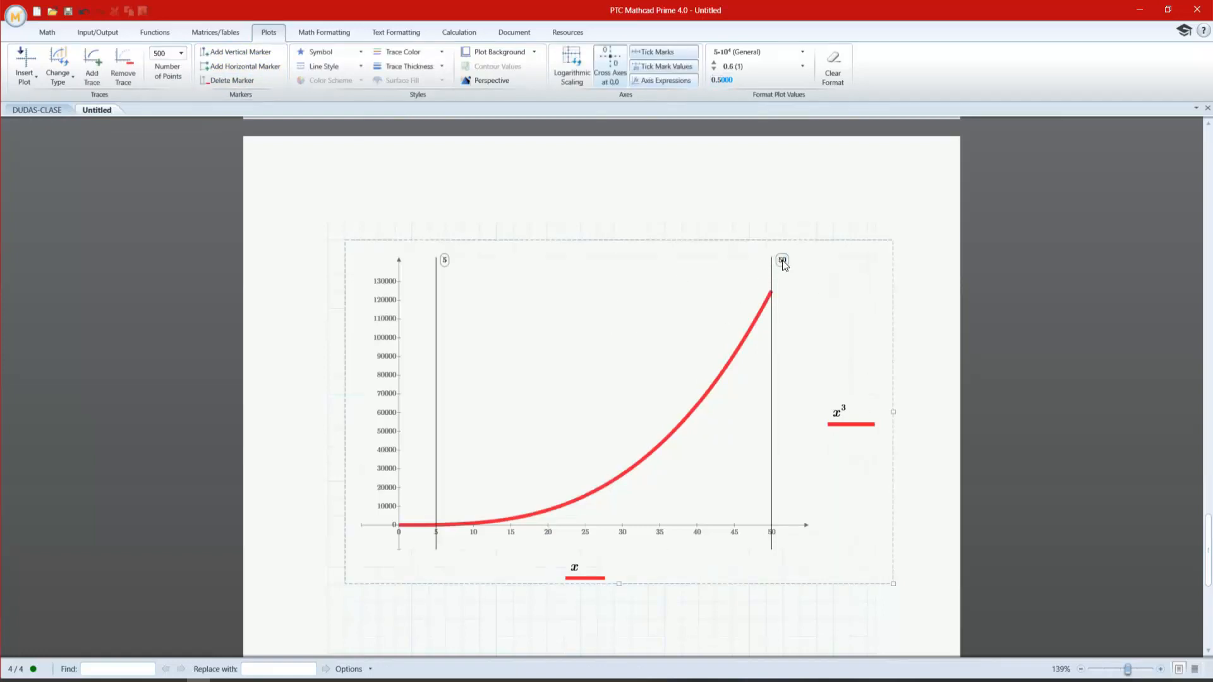
type("10")
key("Return")
left_click(514, 404)
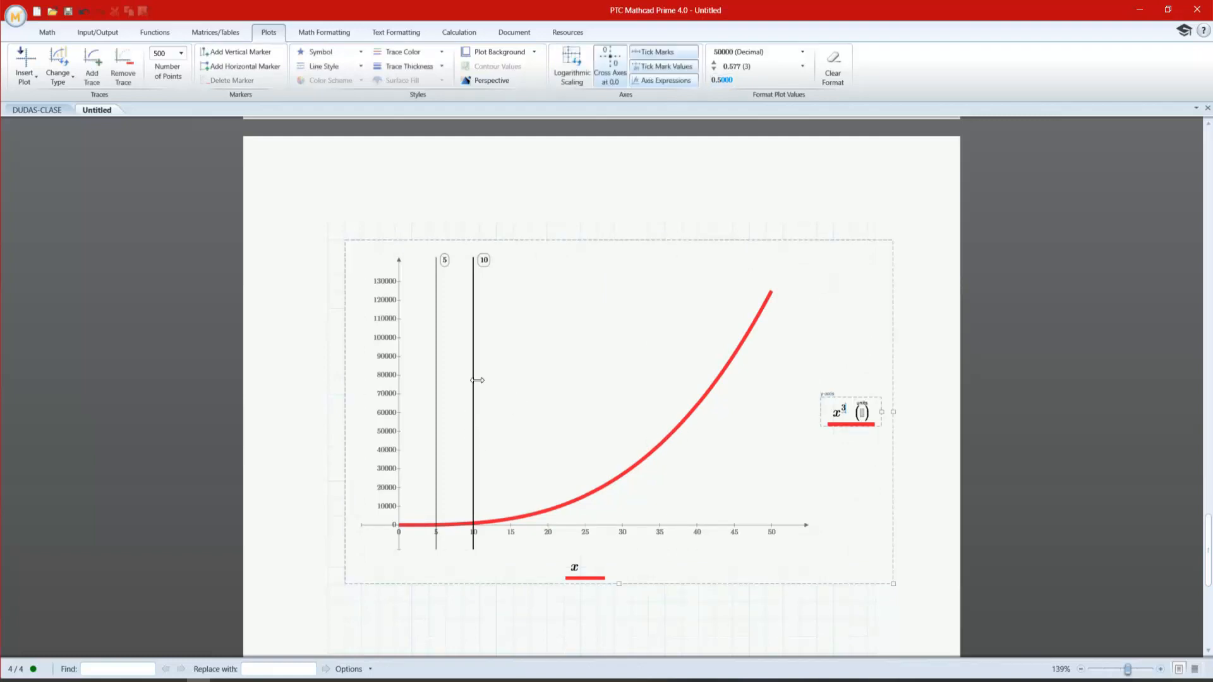
- Move the two vertical markers along the x axis to about 24.9 and 38.9
mouse_move(473, 378)
left_mouse_down()
mouse_move(480, 305)
mouse_move(475, 324)
mouse_move(616, 336)
mouse_move(497, 351)
mouse_move(721, 365)
mouse_move(696, 366)
left_mouse_up()
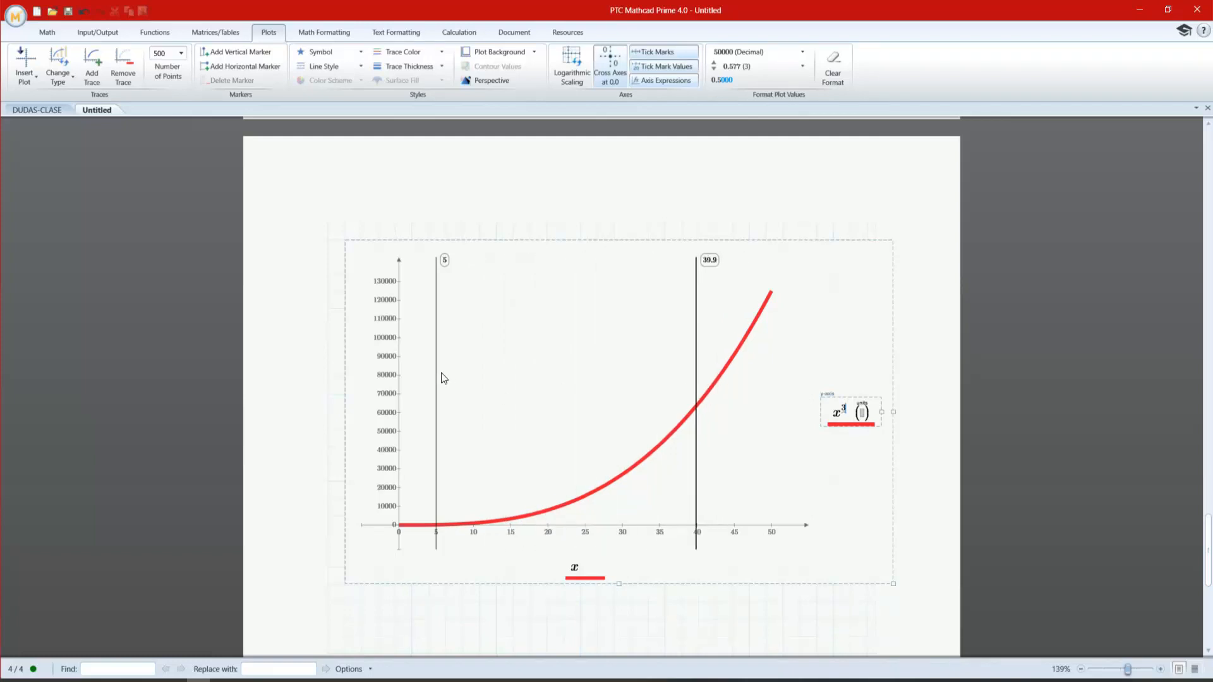
left_click_drag(441, 373, 584, 390)
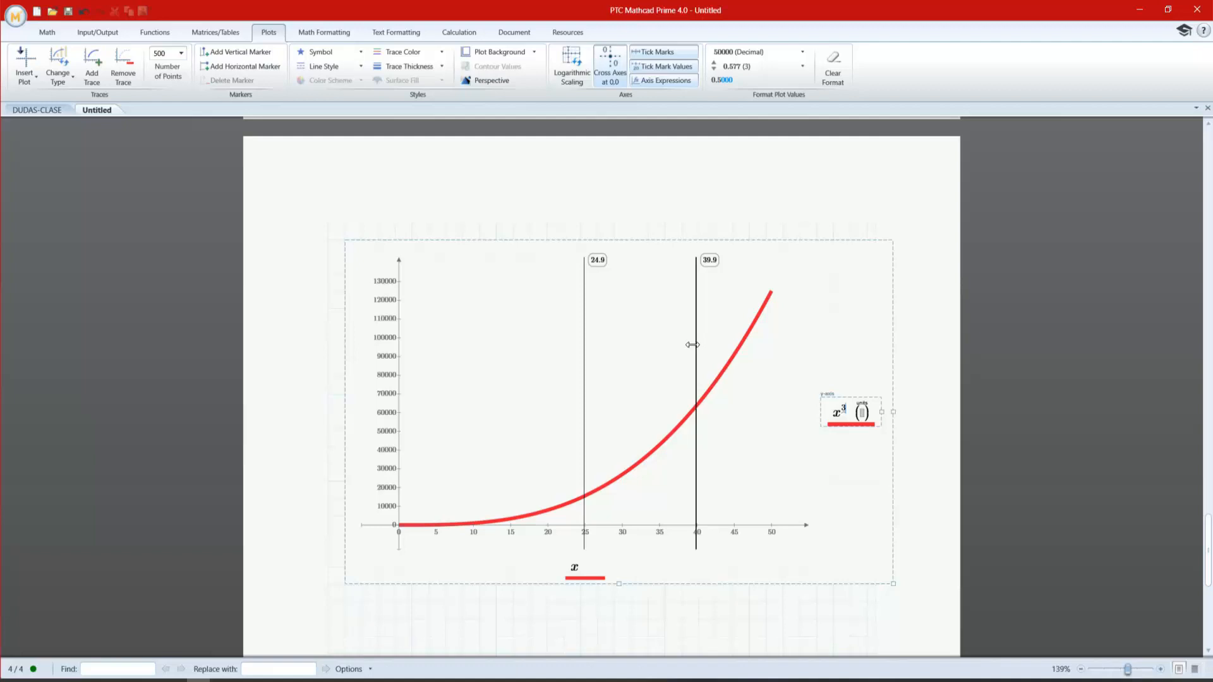
left_click_drag(692, 345, 689, 346)
- Try dark red as the color of the x cubed trace, then set it to dark blue
left_click(407, 52)
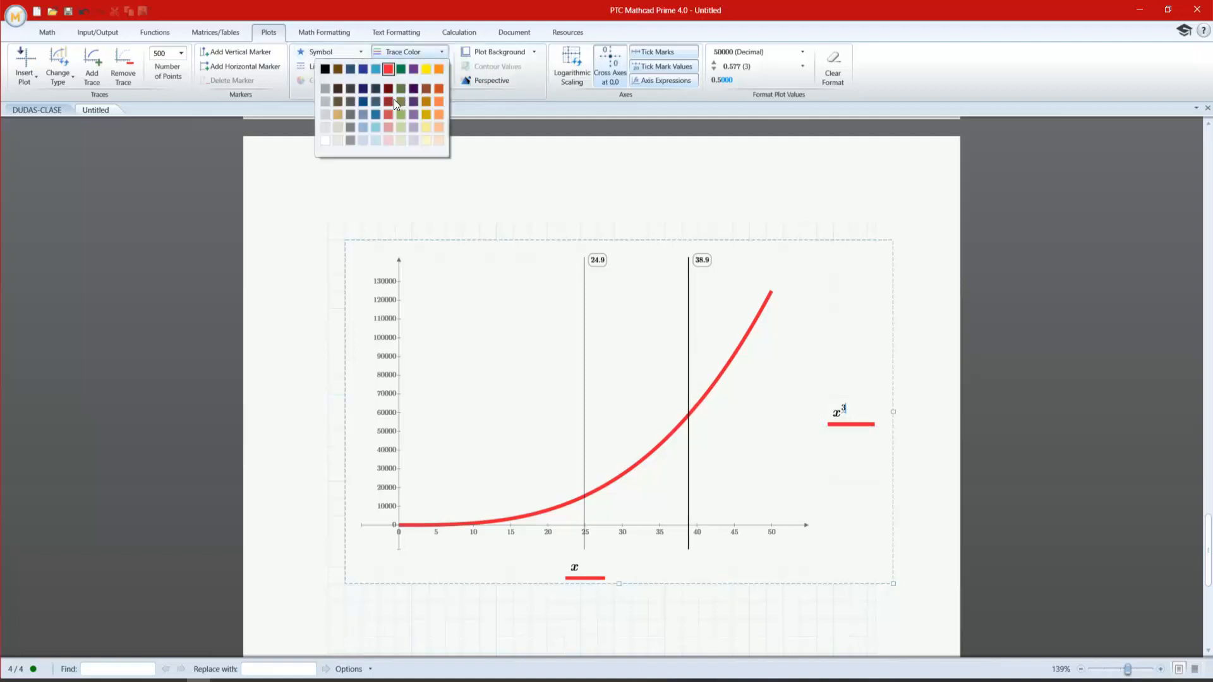
left_click(389, 101)
left_click(400, 50)
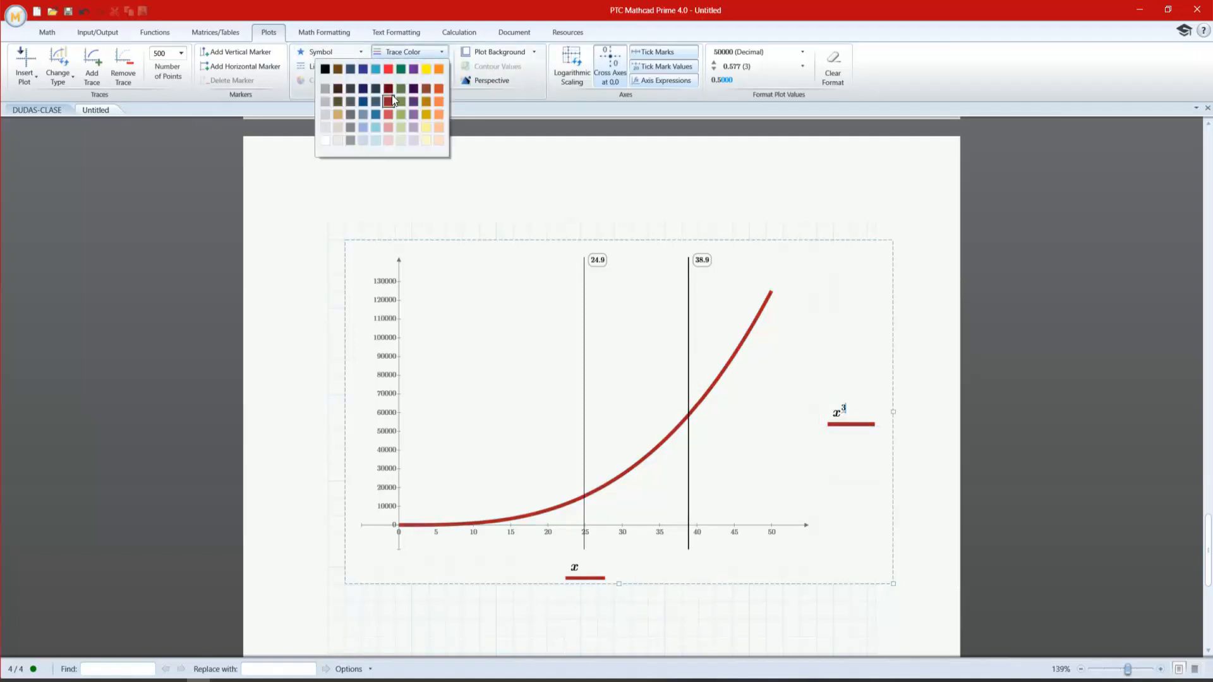
left_click(364, 68)
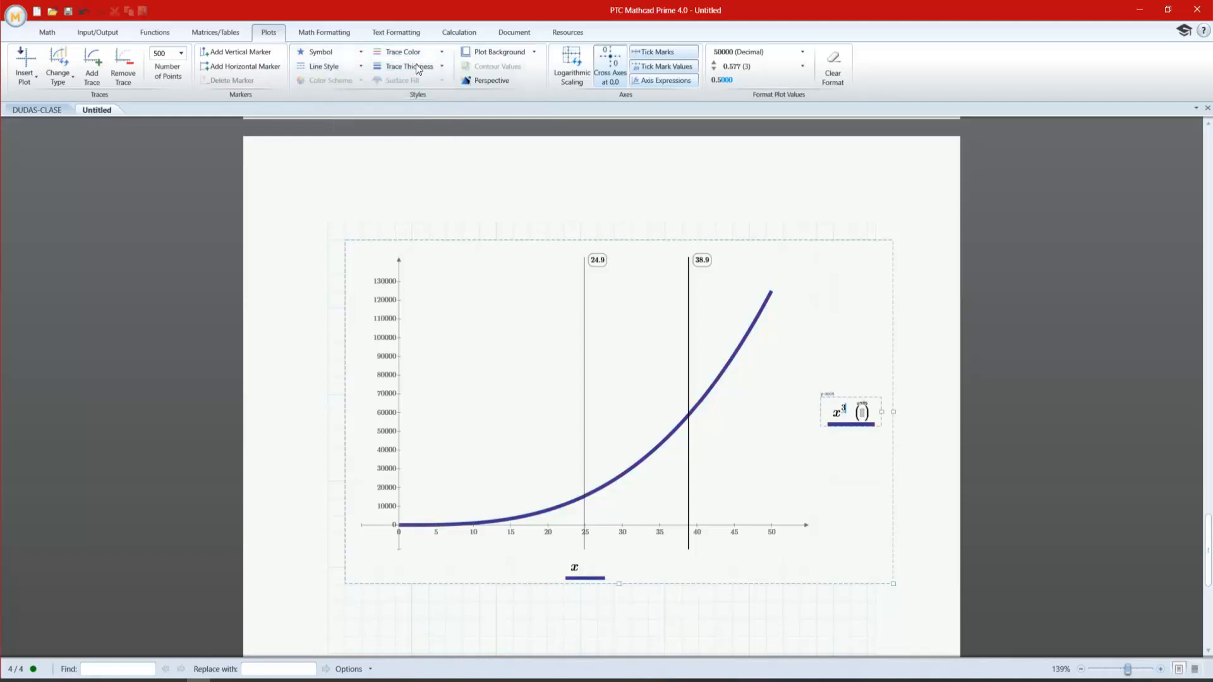
- Add a horizontal marker at about 58275.6 and adjust the second vertical marker to about 38.8 so both cross on the curve
left_click(248, 67)
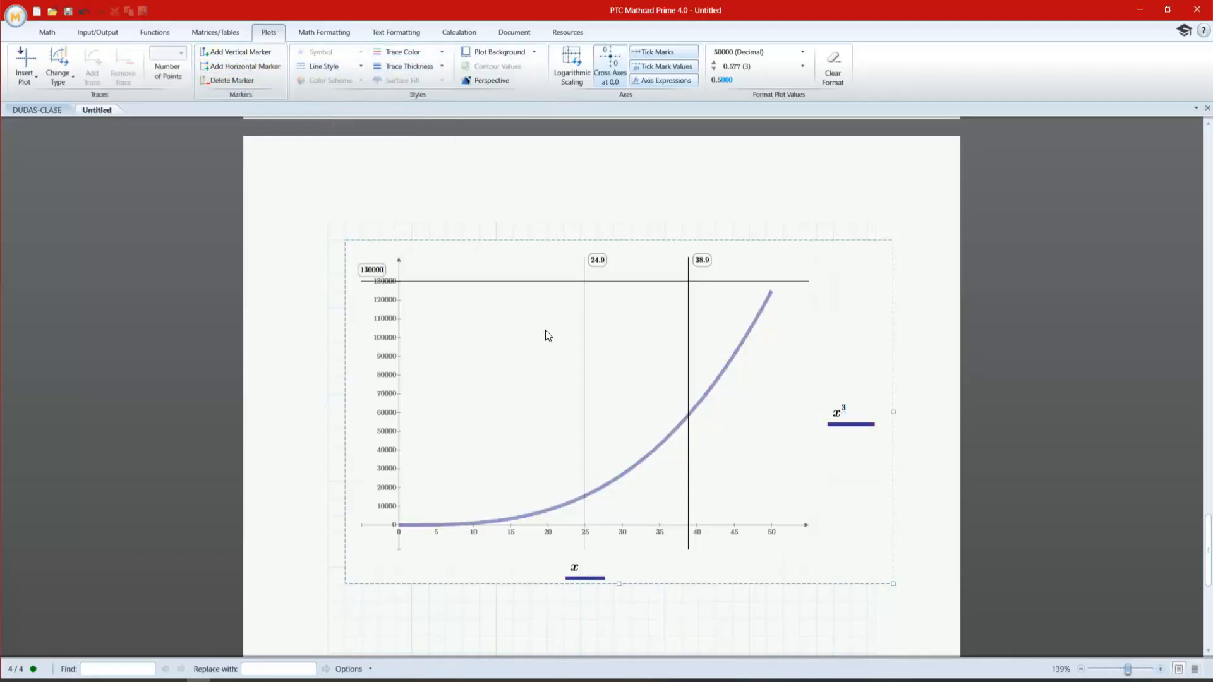
left_click_drag(527, 353, 529, 415)
left_click_drag(688, 347, 684, 351)
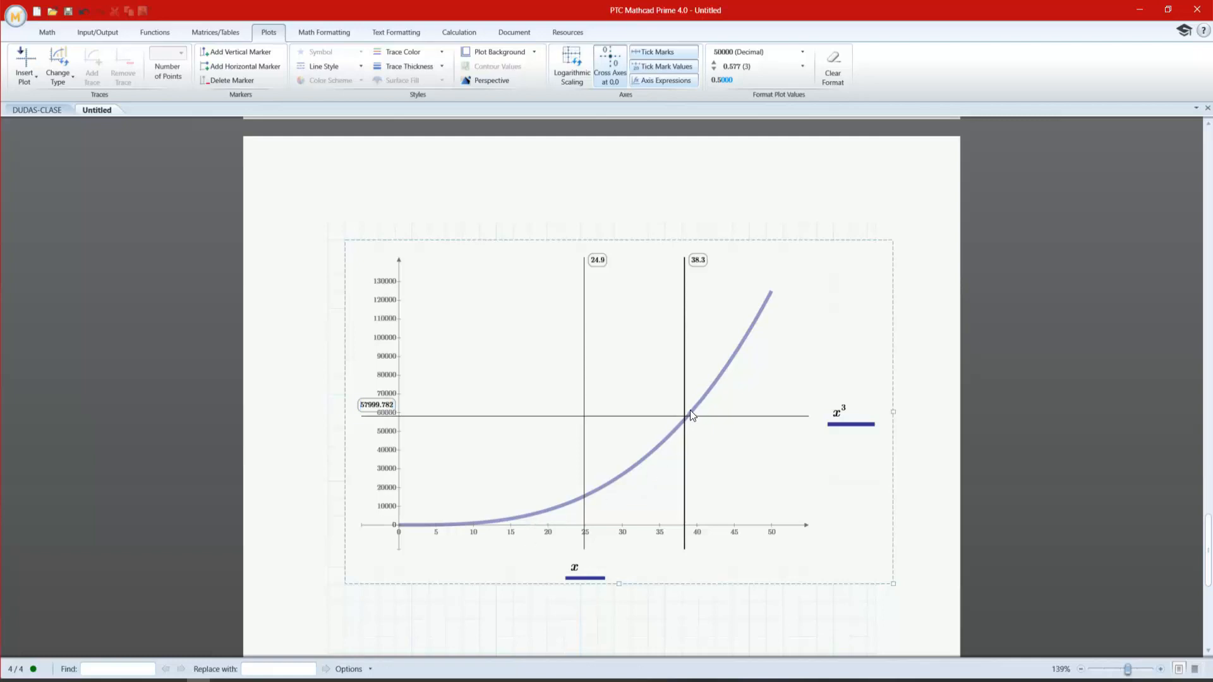
left_click_drag(684, 400, 674, 419)
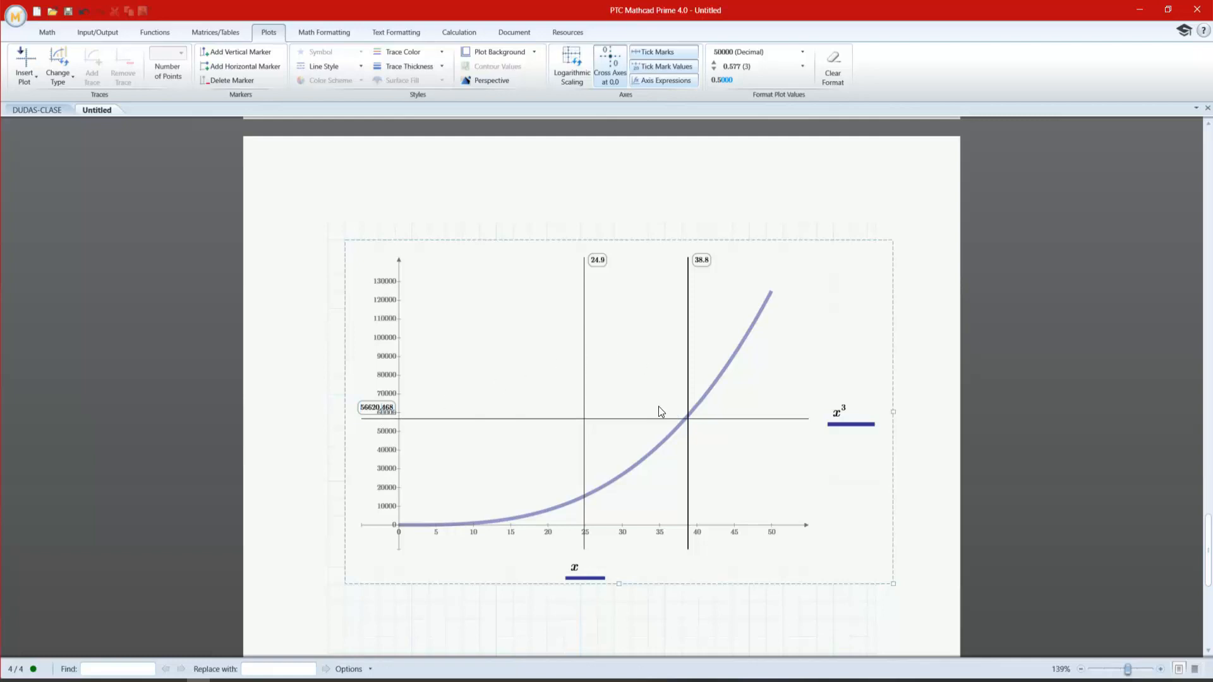
left_click_drag(657, 419, 658, 415)
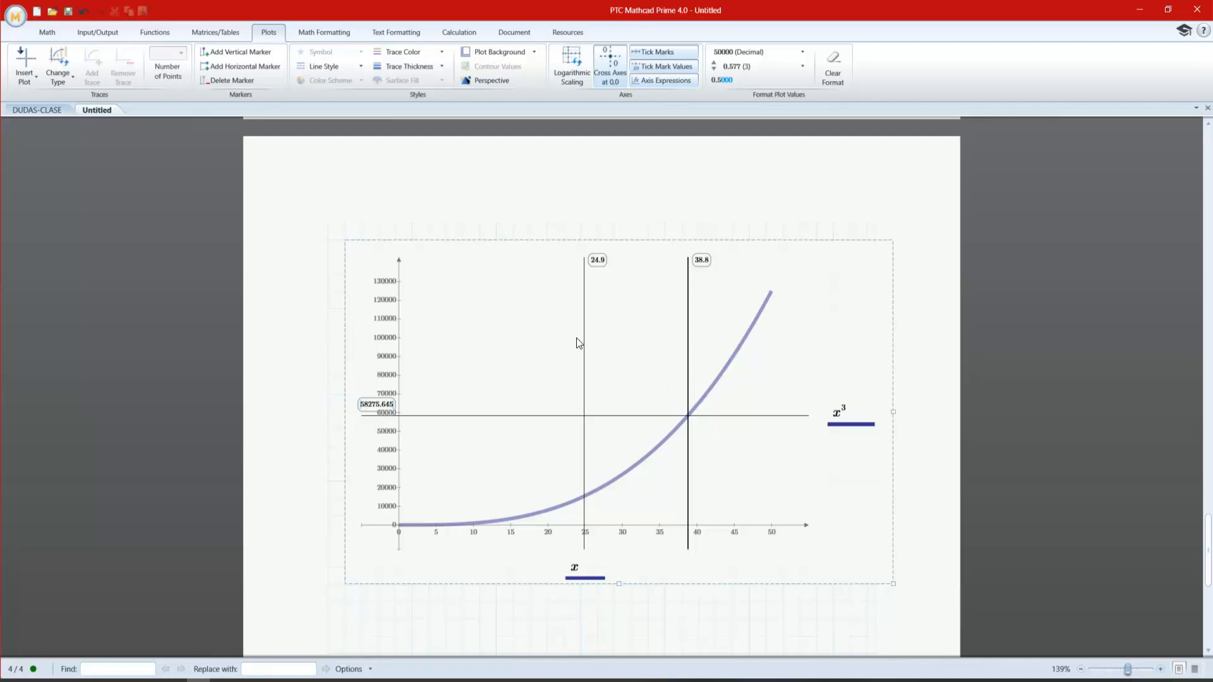
- Delete the vertical marker at 24.9 from the plot
left_click(600, 261)
left_click(613, 224)
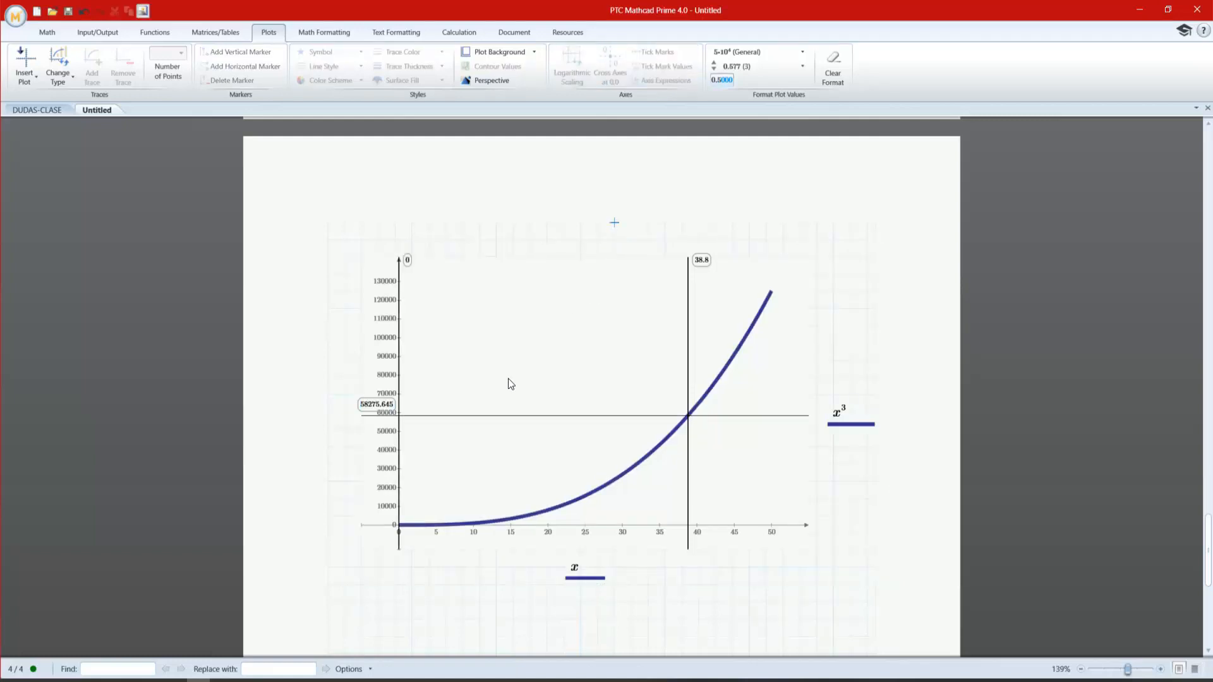
left_click(409, 265)
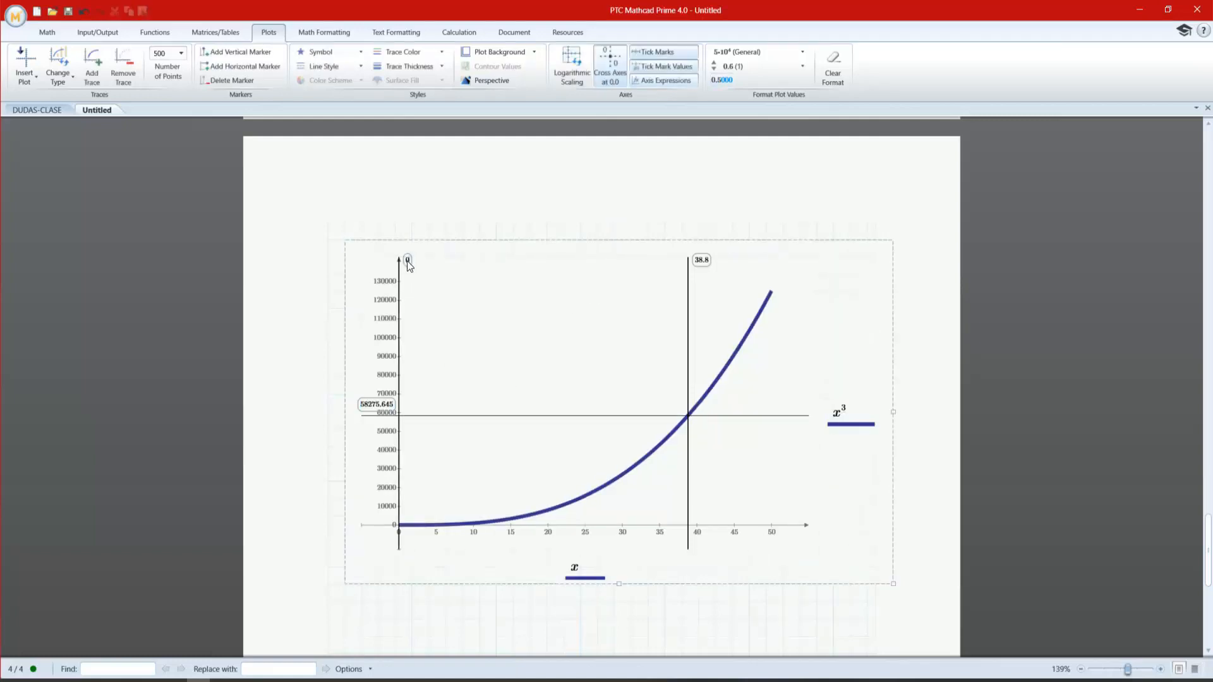
left_click(243, 82)
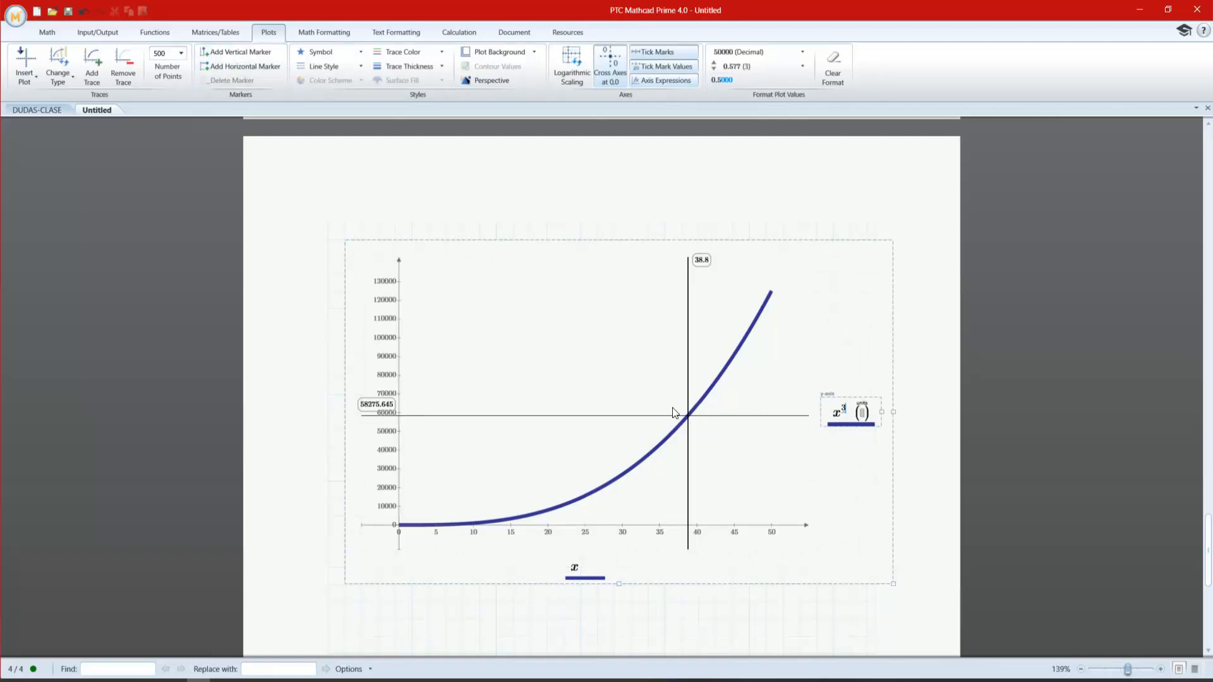
- Set the number of points of the x cubed trace to 250
left_click(180, 54)
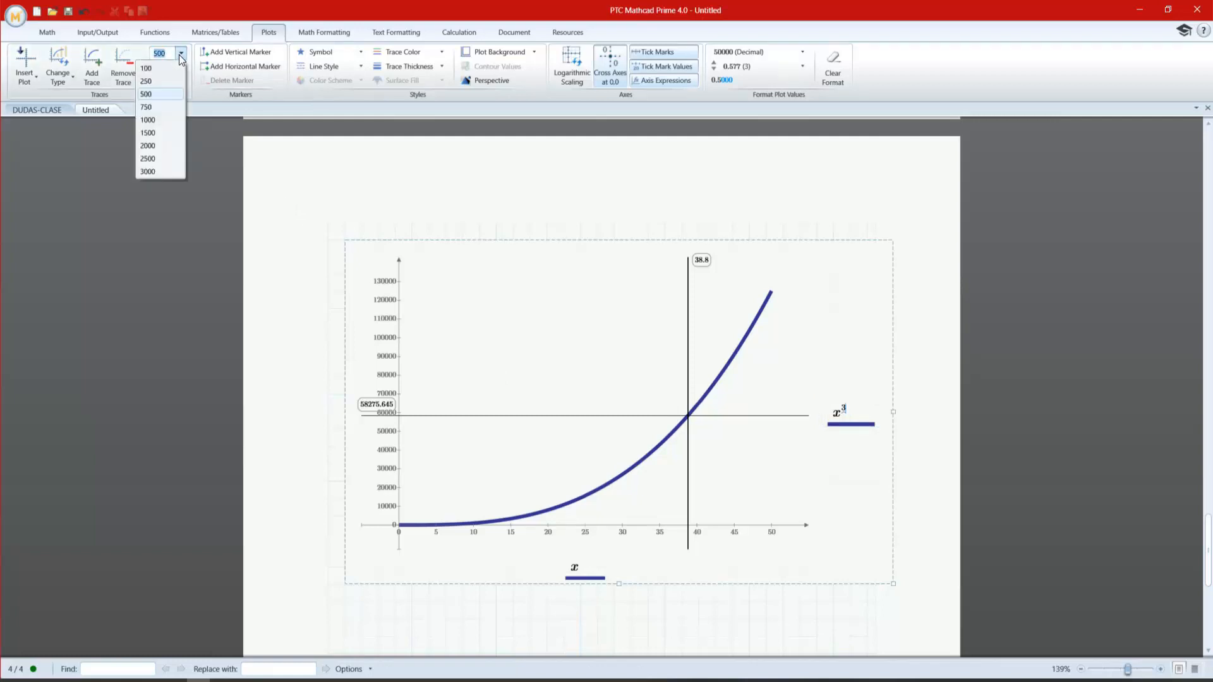
left_click(179, 54)
left_click(180, 54)
left_click(156, 82)
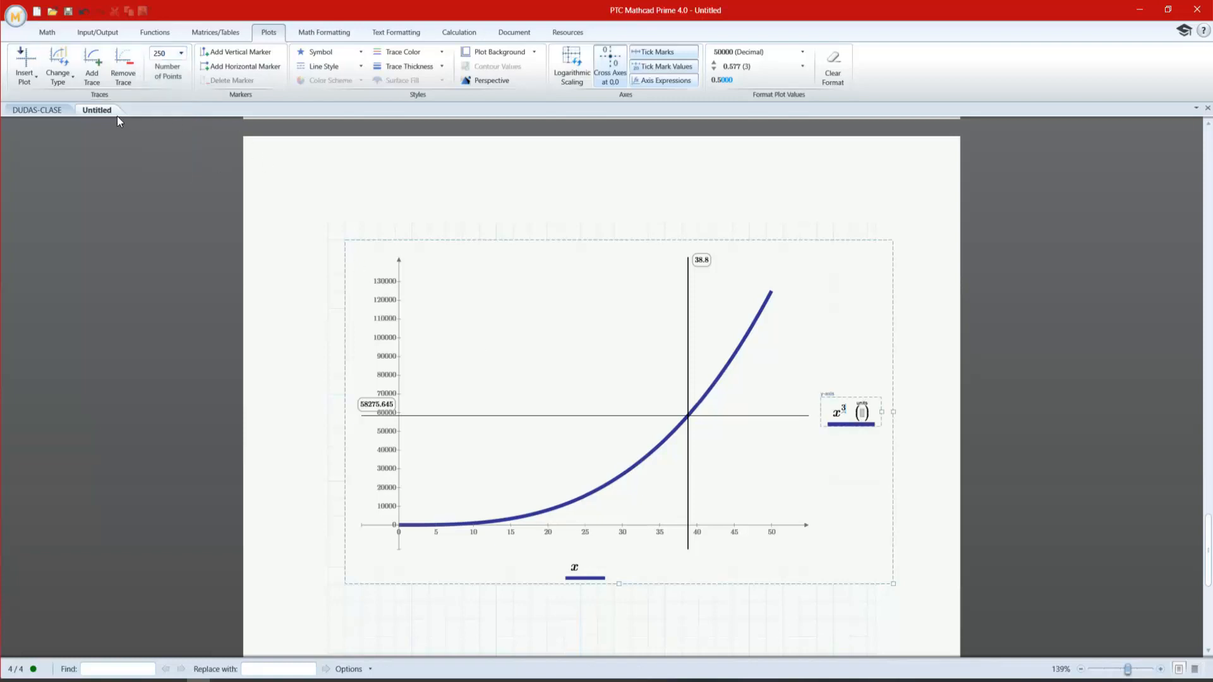
- Add a second trace to the plot with x as its y-axis expression
left_click(93, 77)
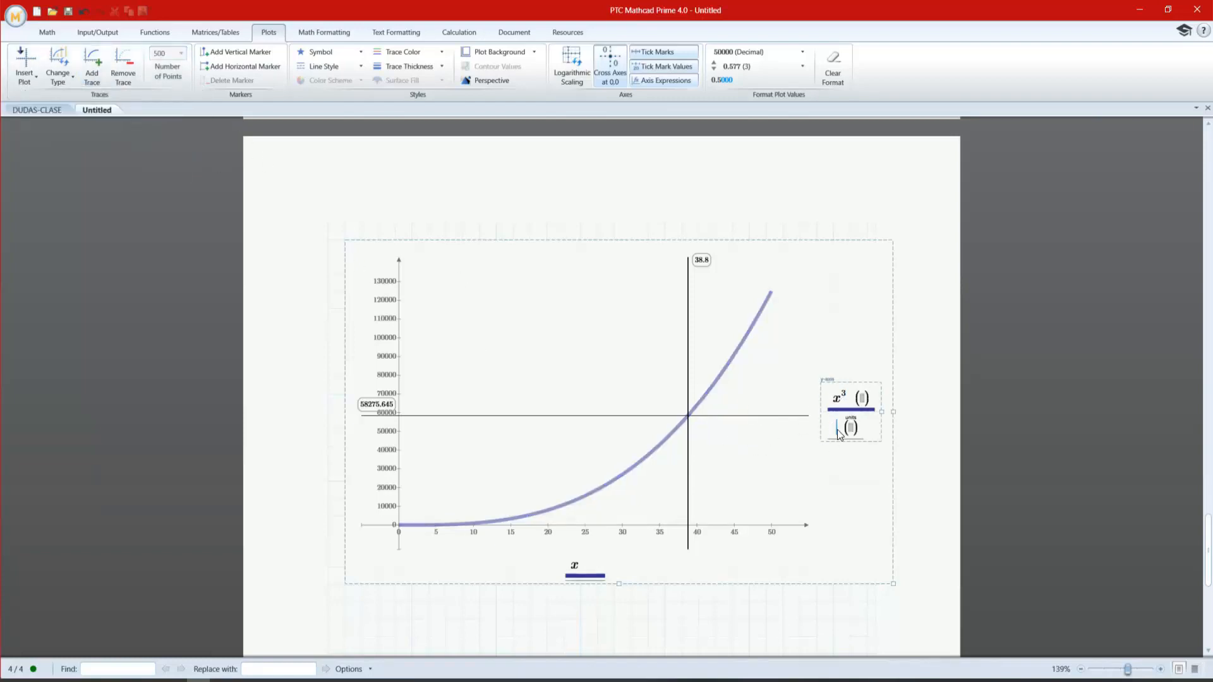
type("x")
left_click(849, 436)
left_click(549, 603)
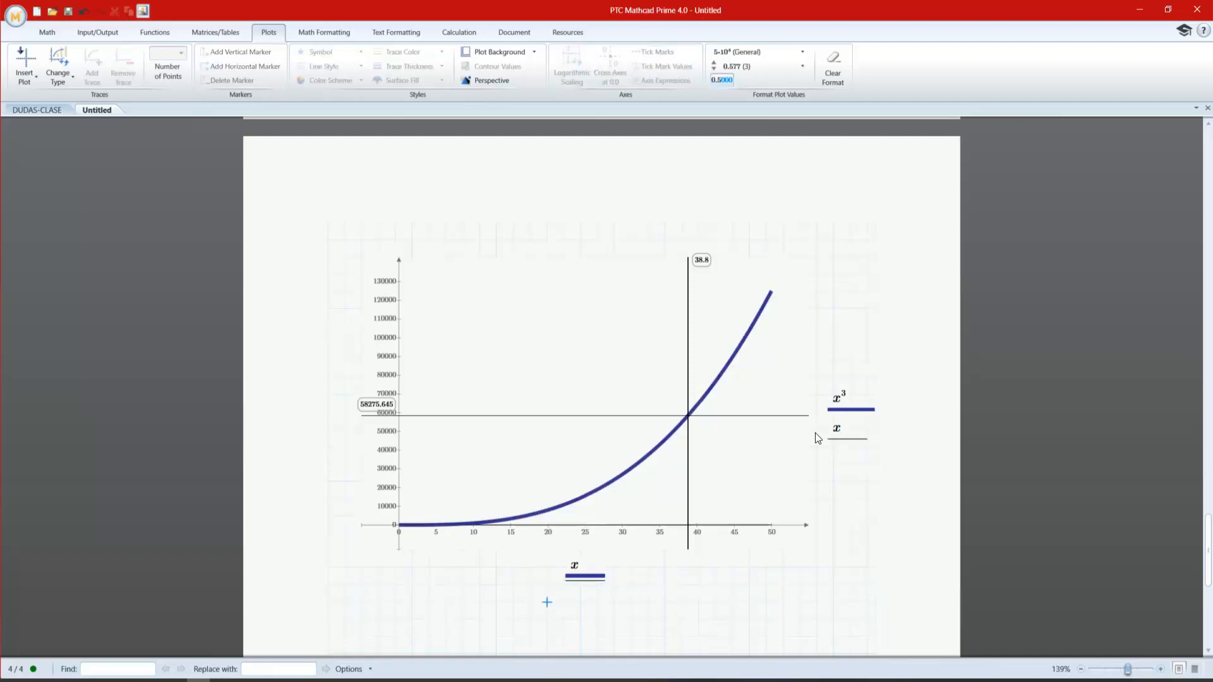
- Set the trace color of the second trace, x, to red
left_click(837, 429)
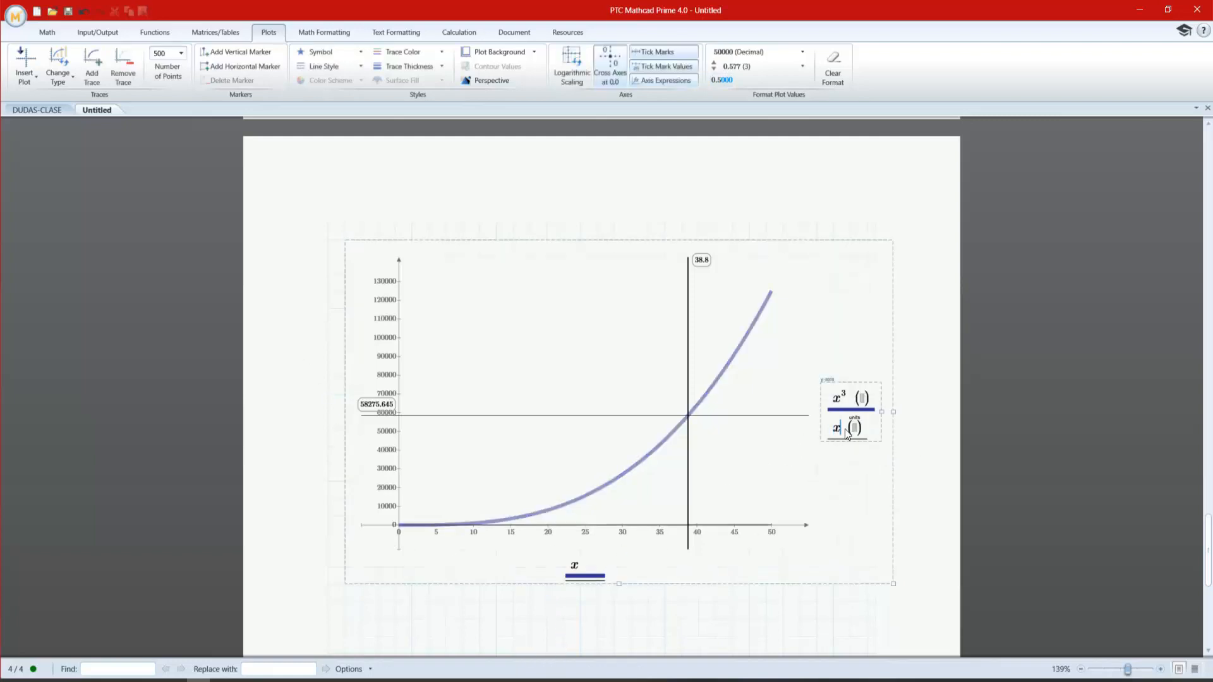
left_click(399, 54)
left_click(392, 68)
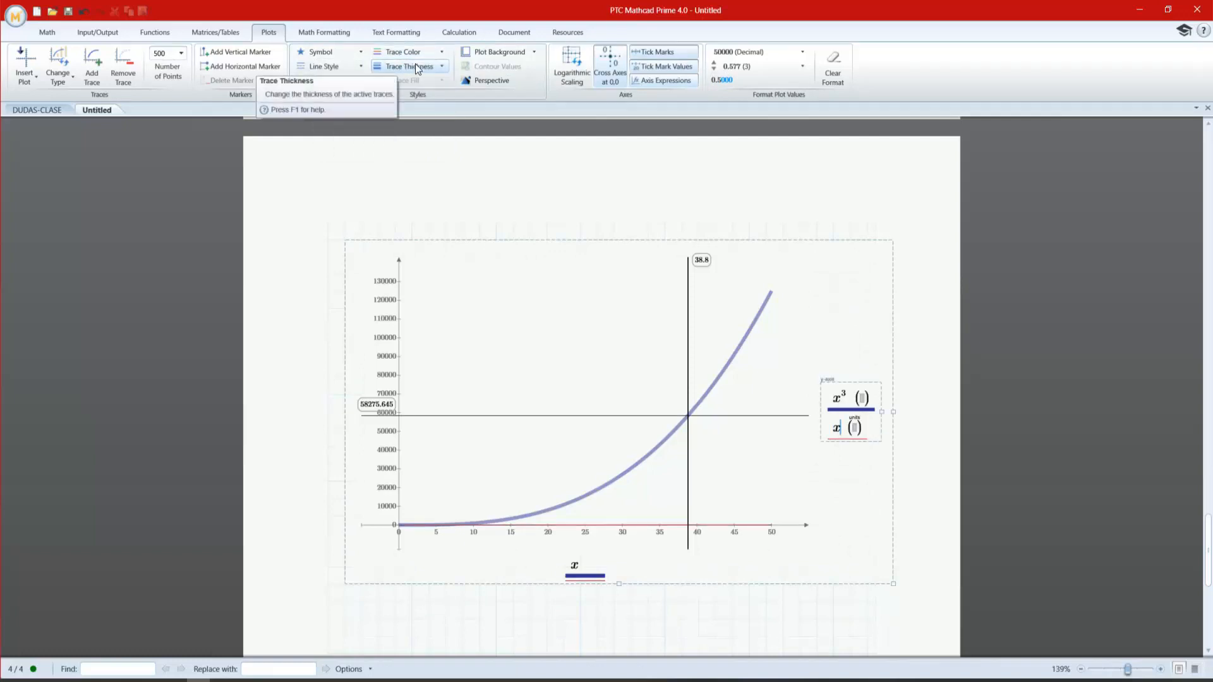
left_click(416, 54)
left_click(416, 55)
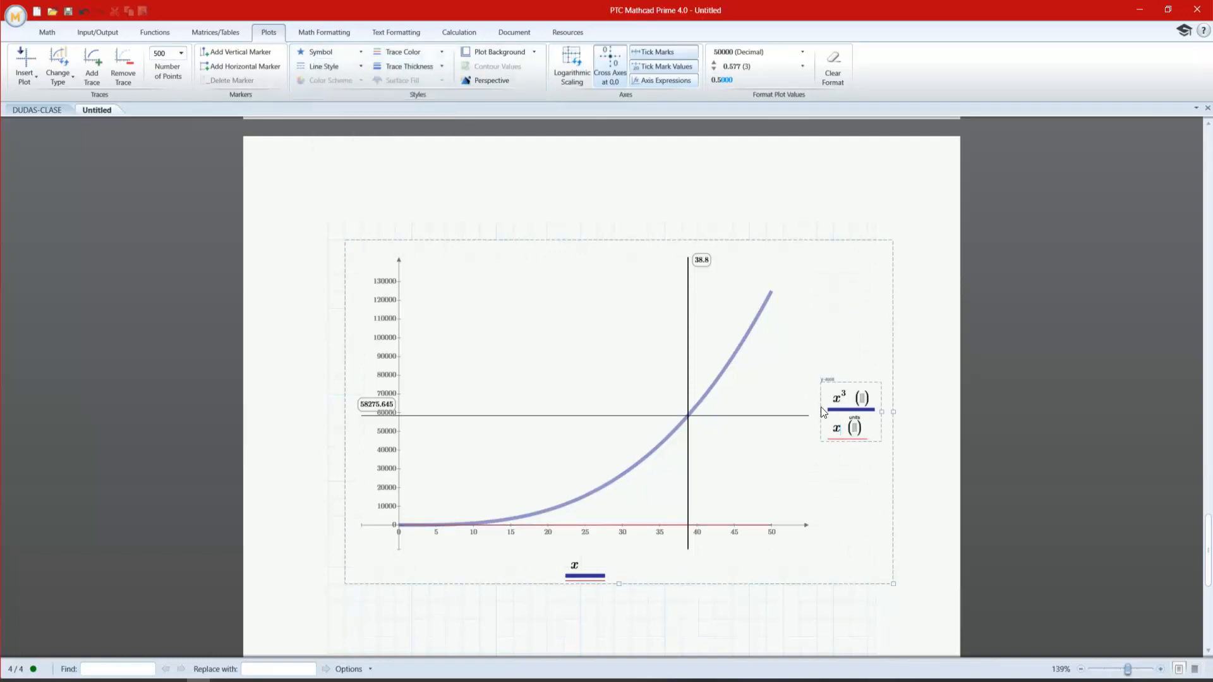
- Insert the exponent operator after x in the second trace's y-axis expression
left_click(59, 29)
left_click(194, 60)
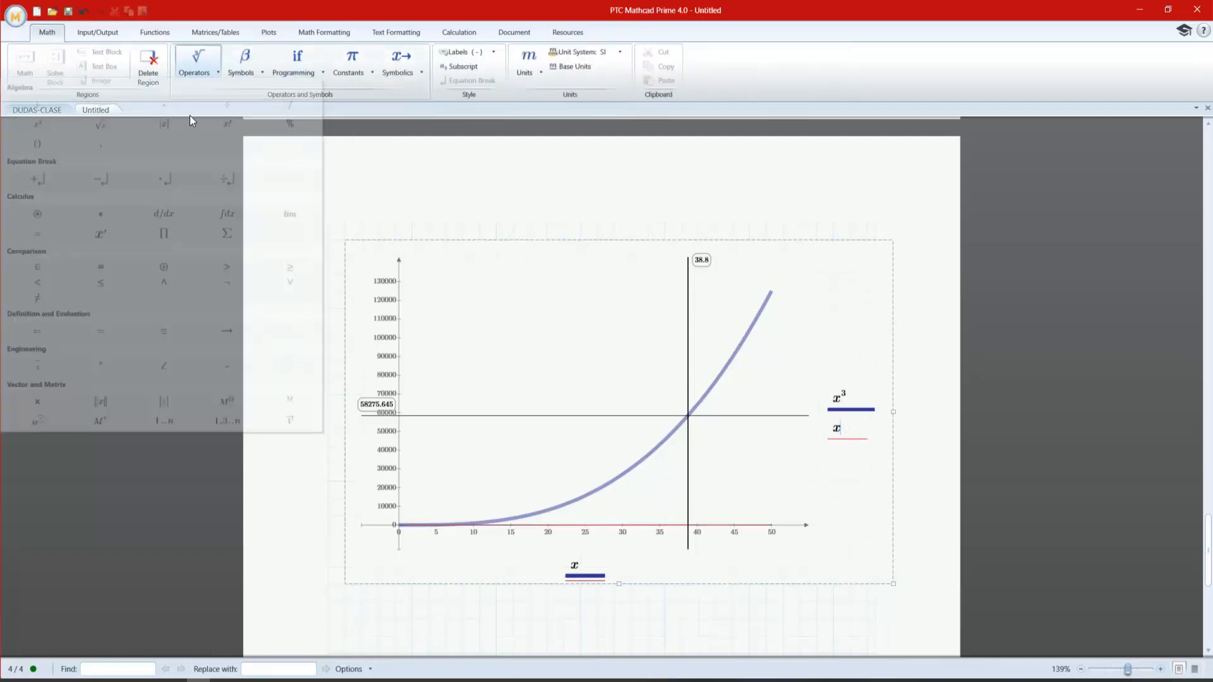
left_click(38, 124)
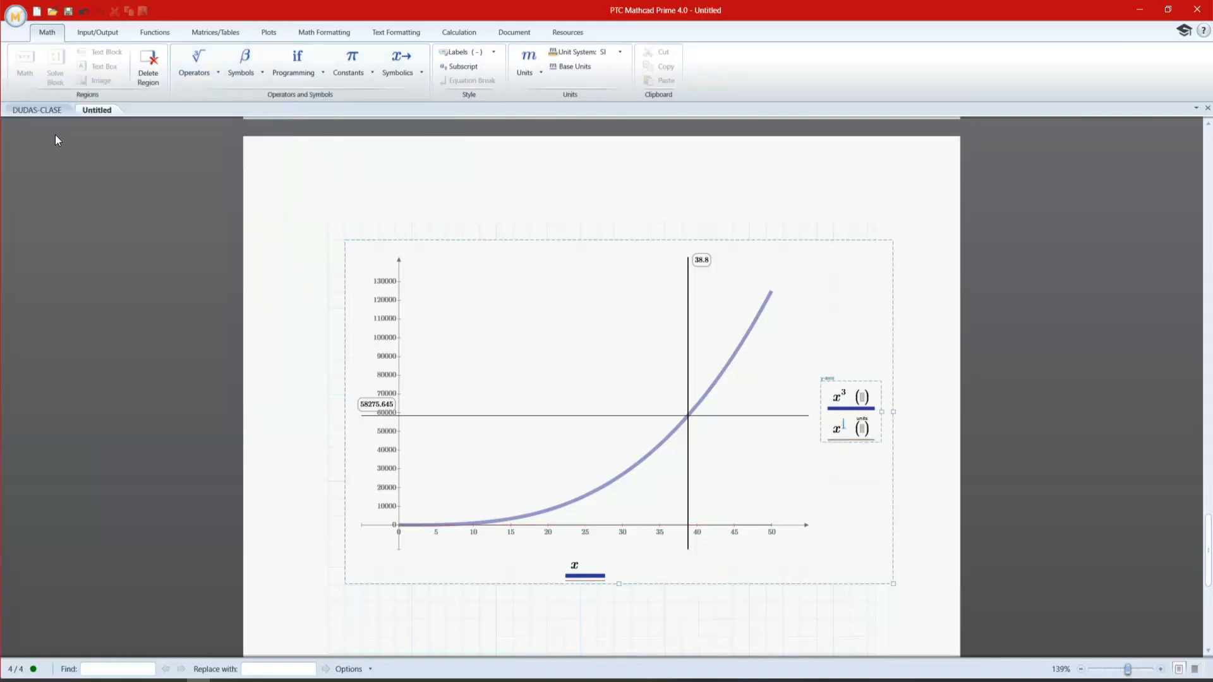
- Complete the second y-axis expression as x² and multiply it by 10
type("2")
key("Return")
left_click(847, 428)
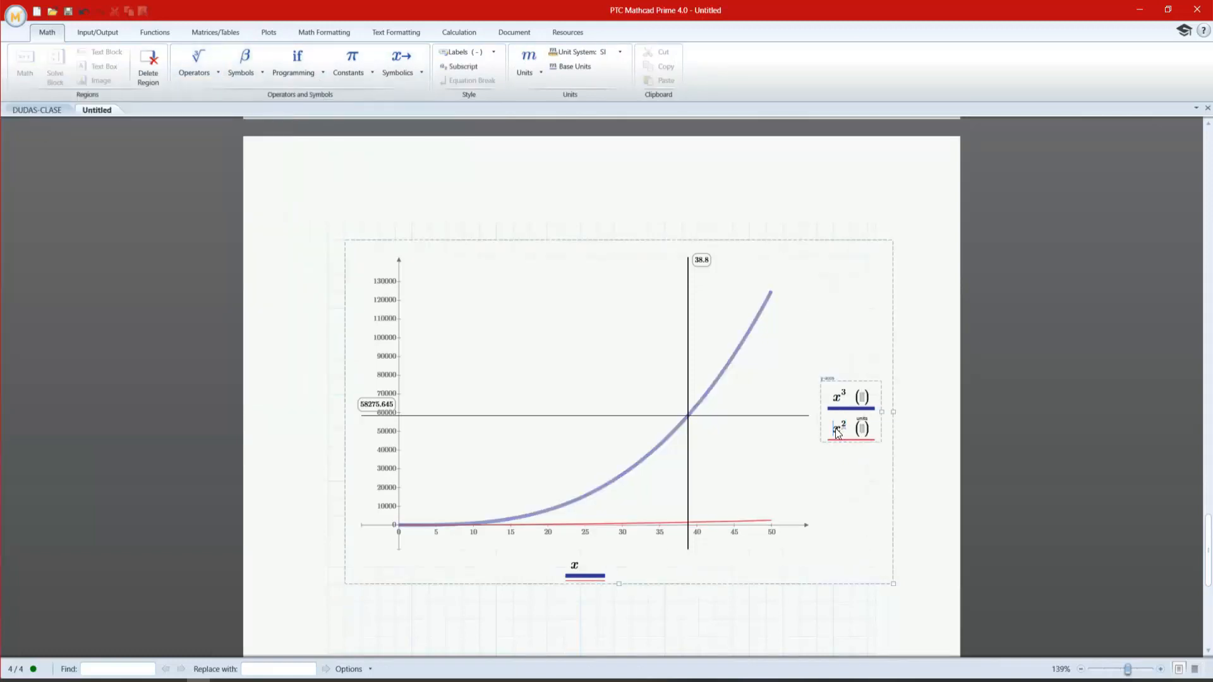
type("10*")
key("Return")
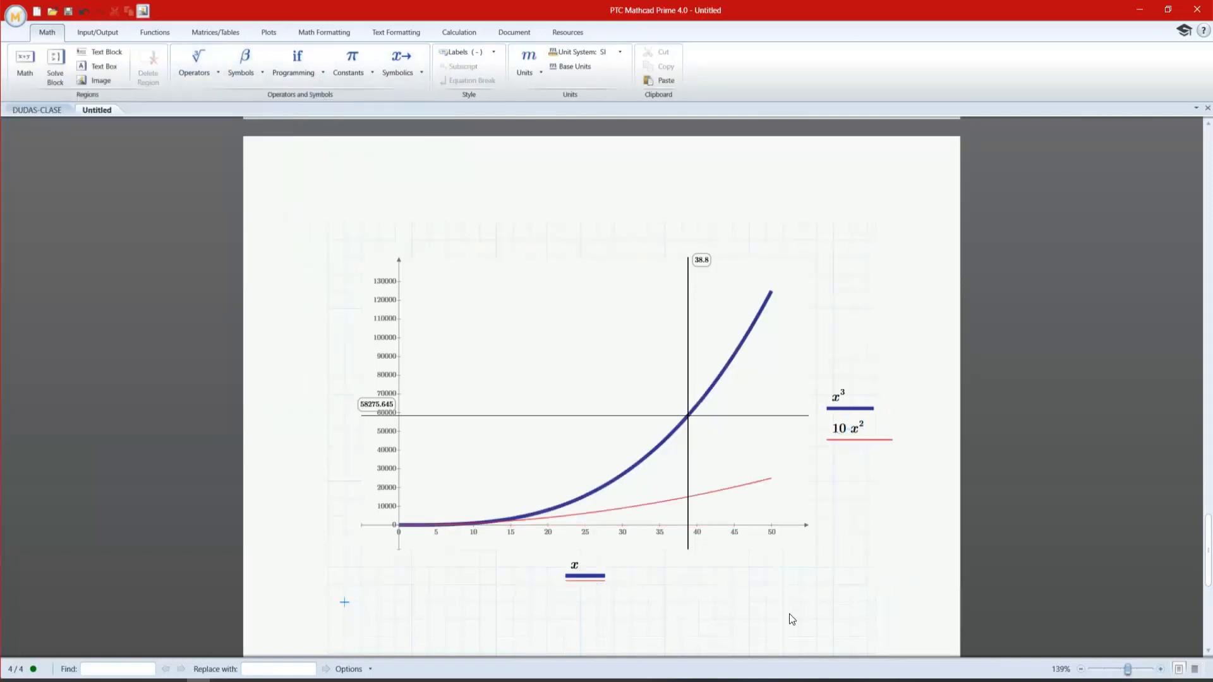
- Set the coefficient of the x² trace to 100
left_click(851, 432)
left_click(842, 429)
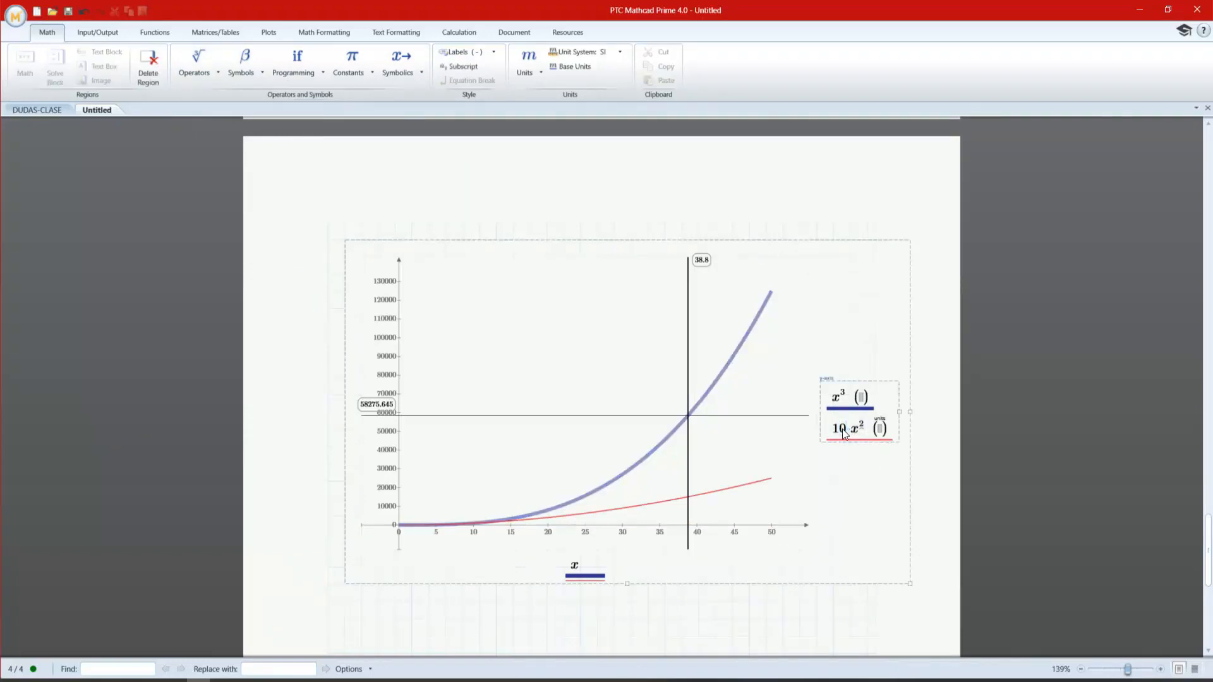
type("0")
key("Return")
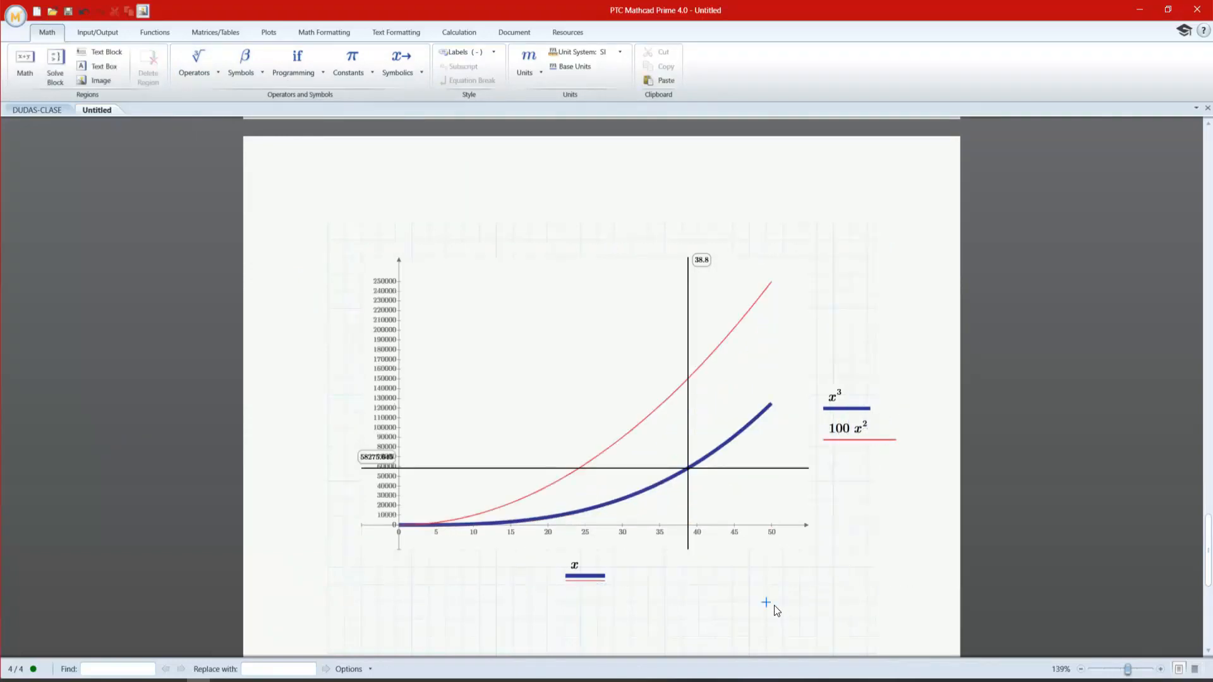
left_click(767, 602)
- Set the coefficient of the x² trace to 50
left_click(838, 434)
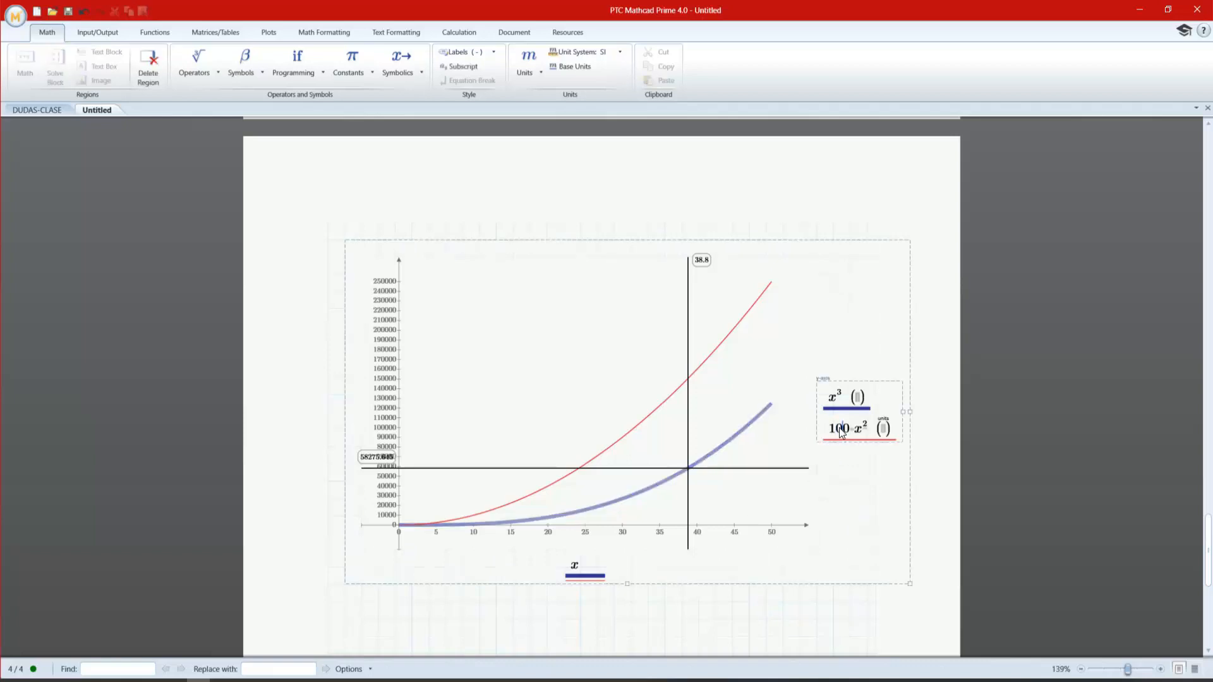
double_click(838, 433)
type("50")
key("Return")
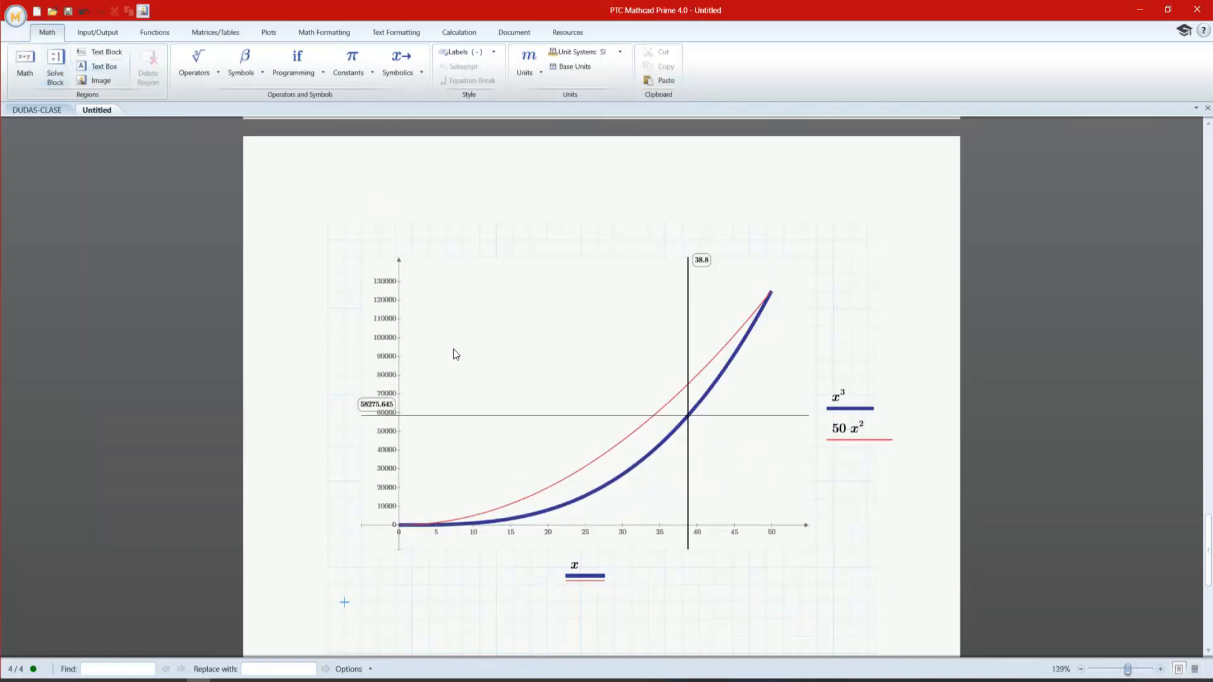
- Add a third trace to the plot with the y-axis expression 100·x
left_click(524, 333)
left_click(282, 31)
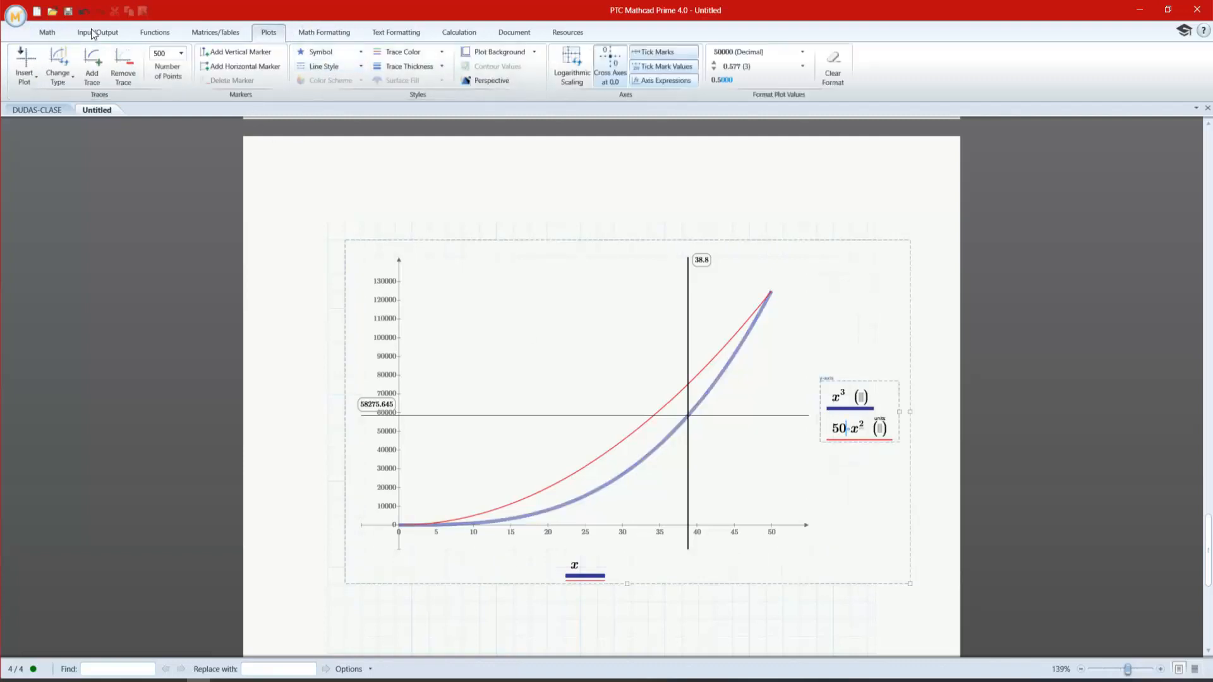
left_click(97, 72)
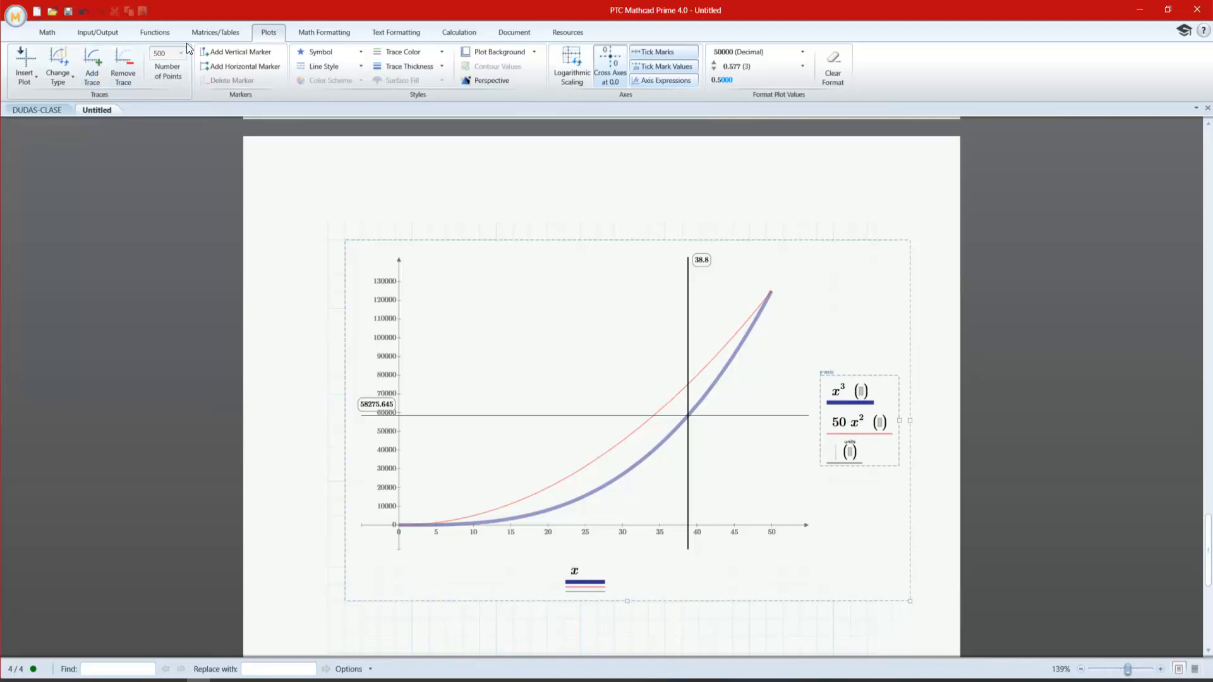
type("x")
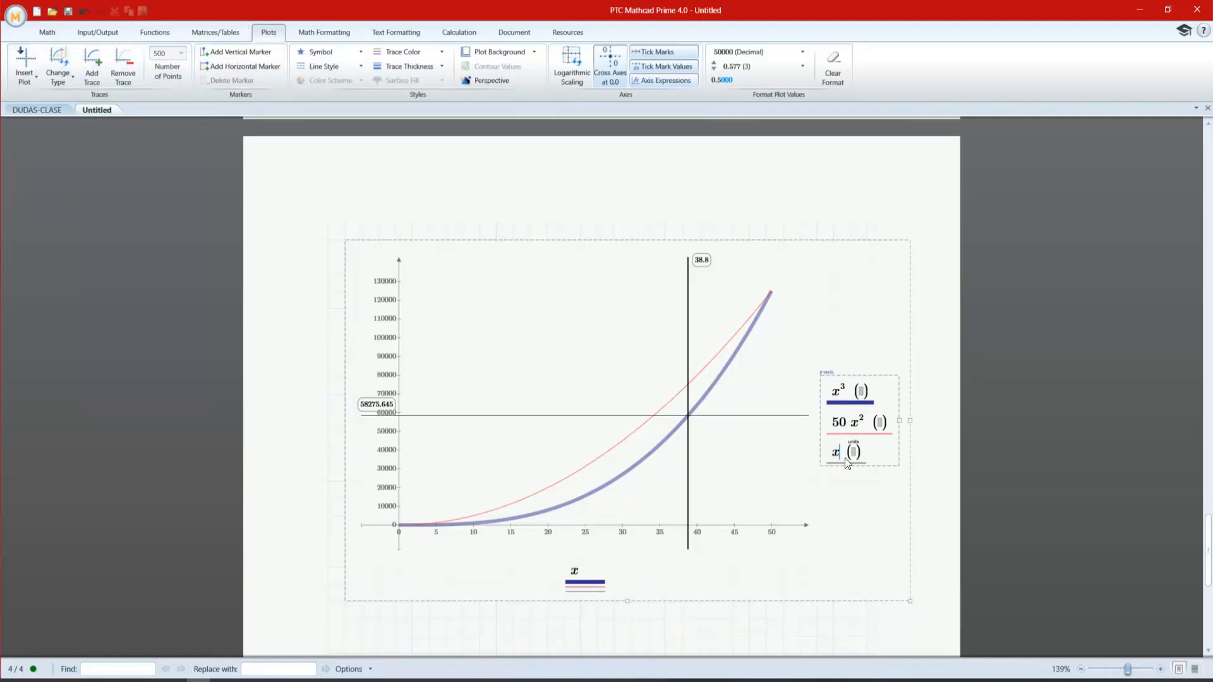
left_click(831, 456)
type("100")
left_click(840, 523)
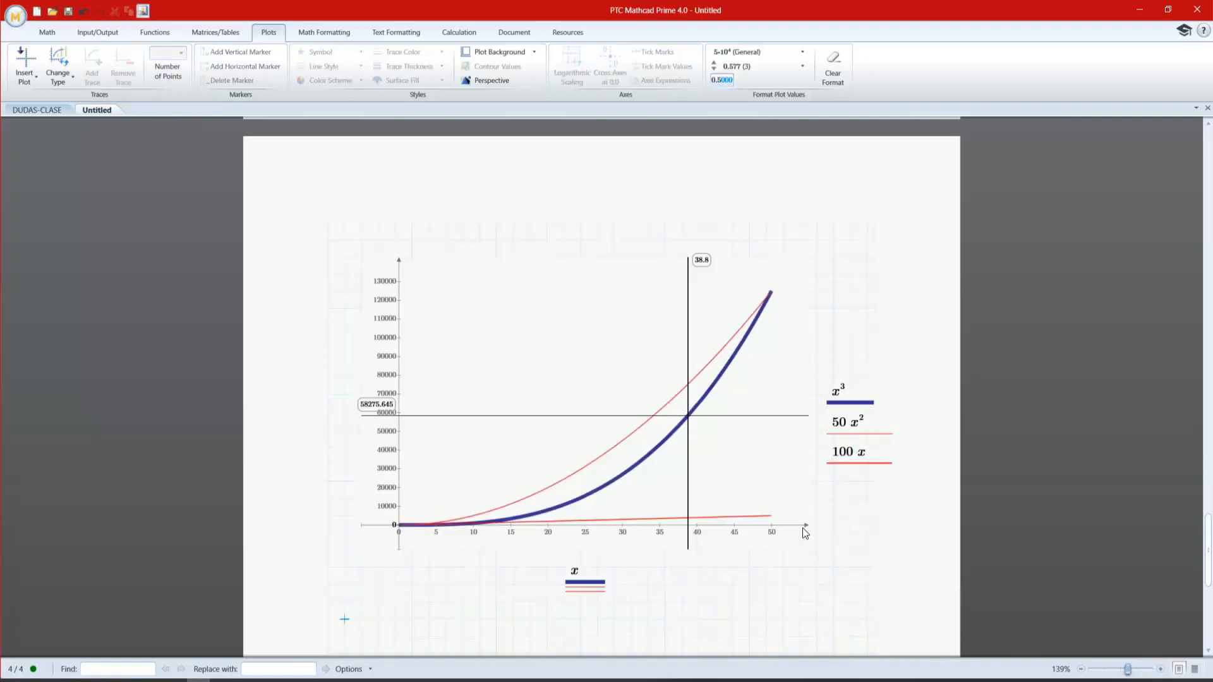
- Try 1000, 10000 and 5000 as the coefficient of the linear x trace
left_click(847, 458)
type("0")
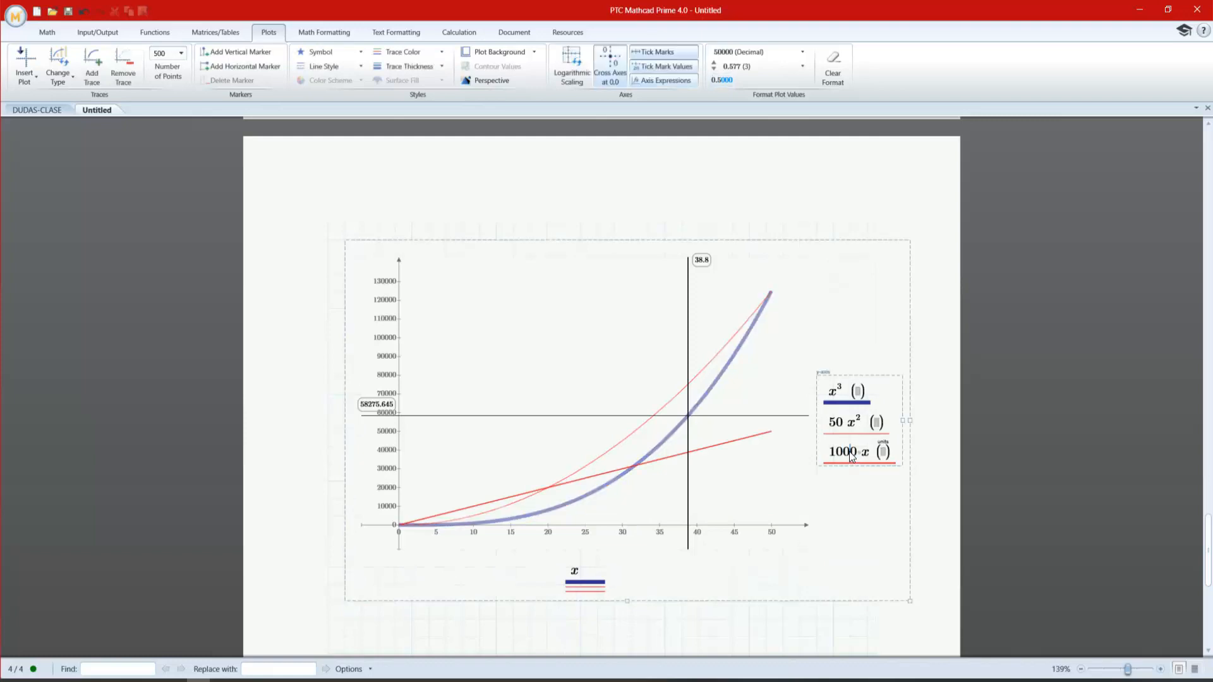
type("0")
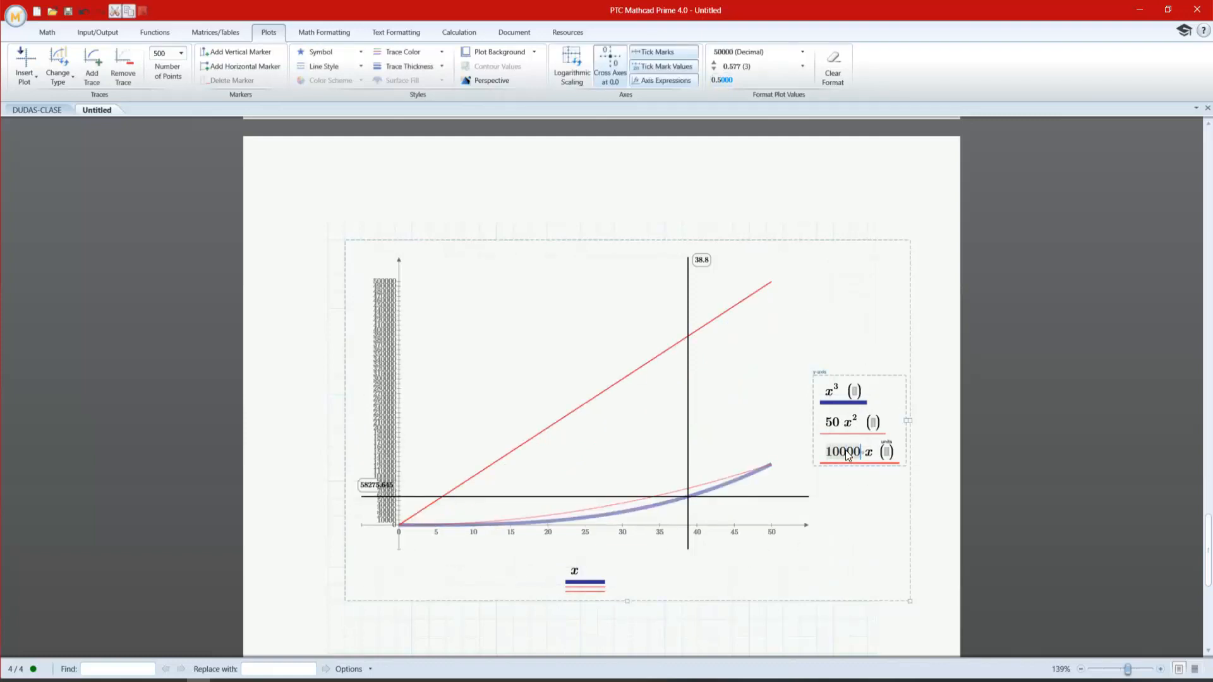
key("BackSpace")
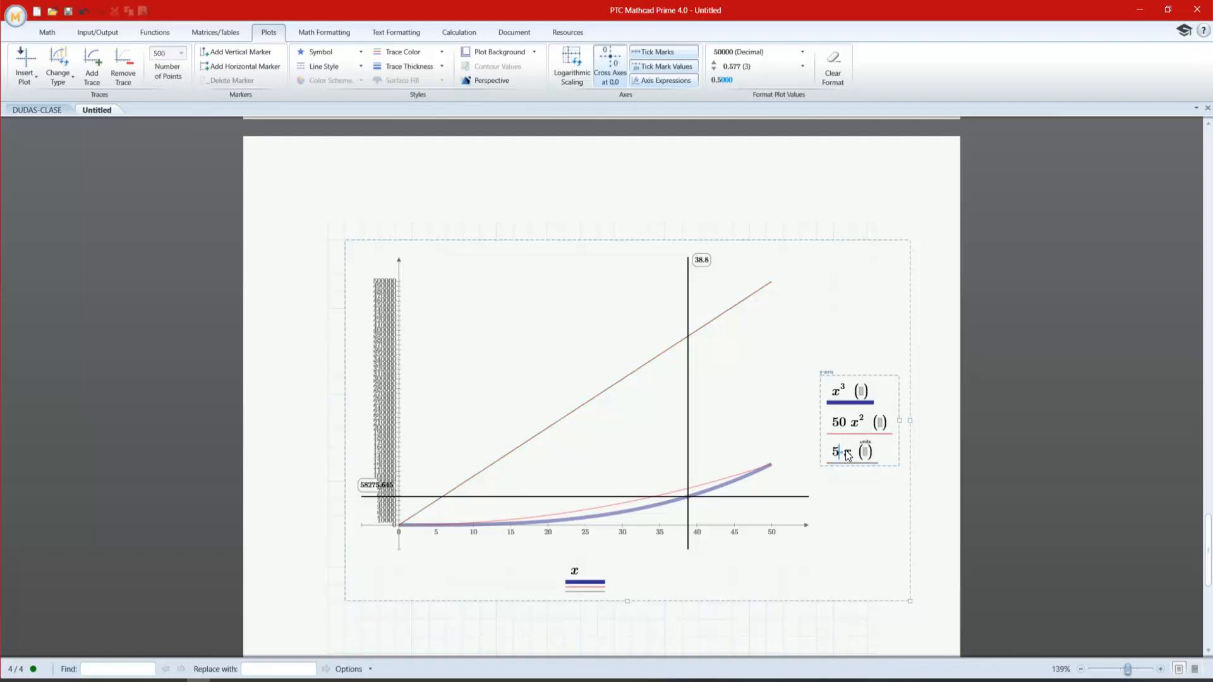
type("5000")
key("Return")
- Set the coefficient of the linear x trace to 250, then extend it to 2500
left_click(846, 454)
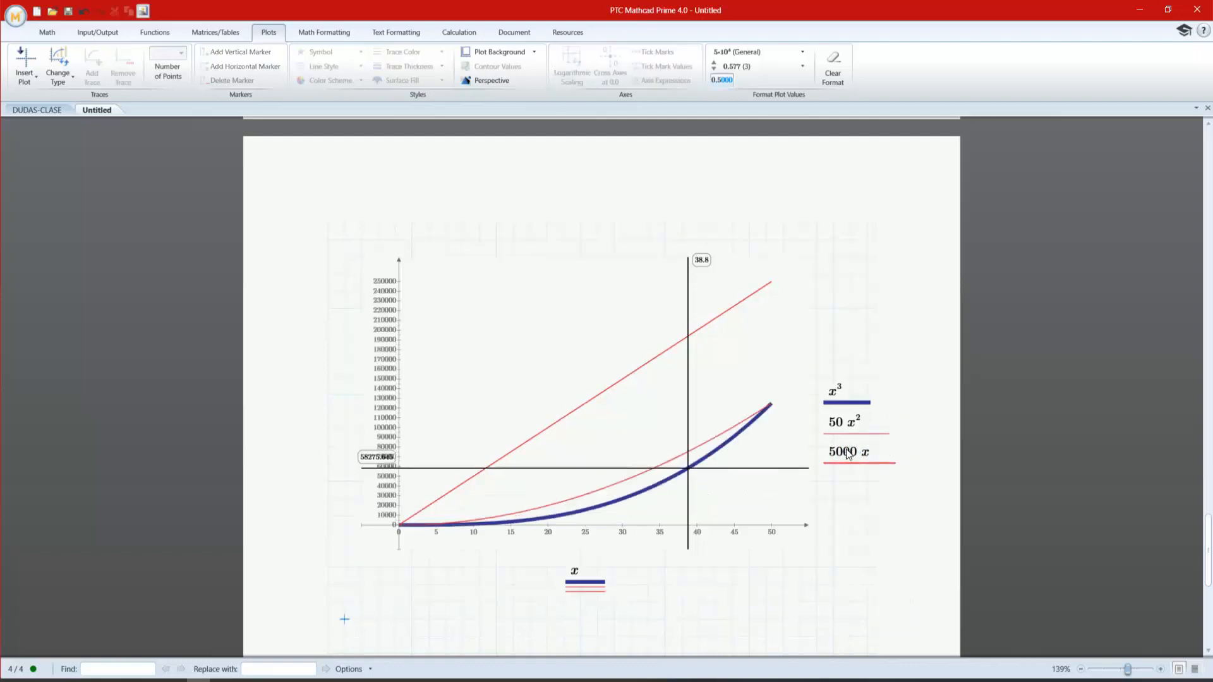
type("250")
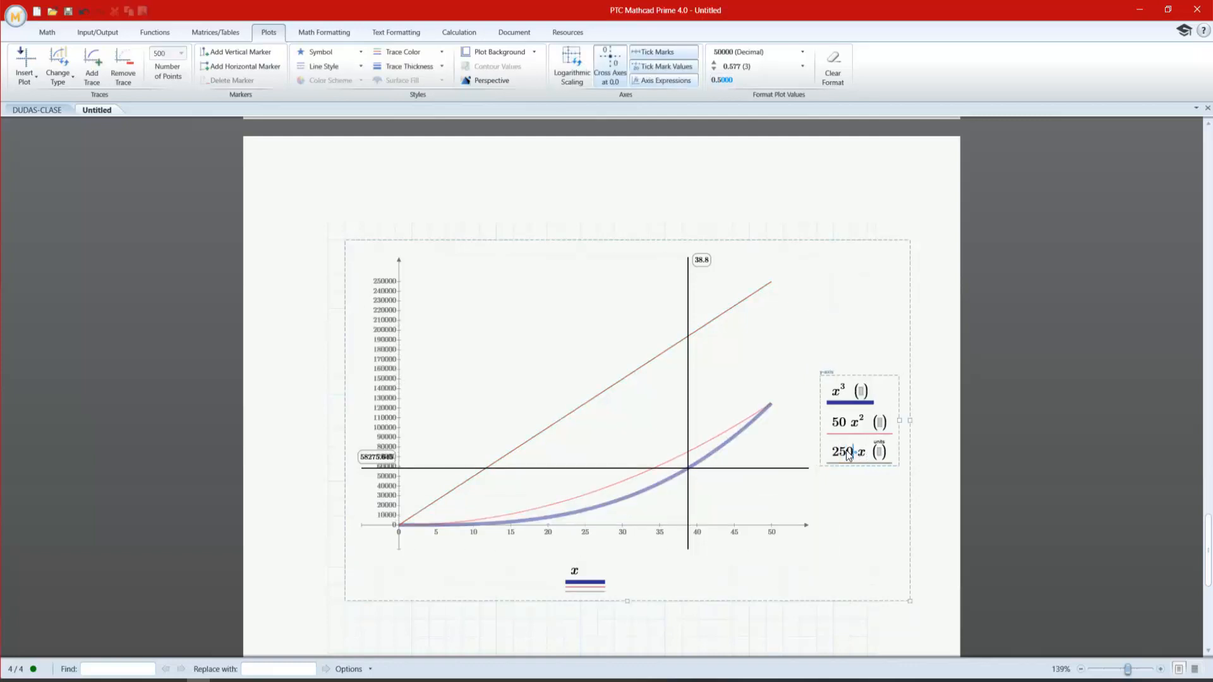
key("Return")
double_click(846, 453)
left_click(846, 453)
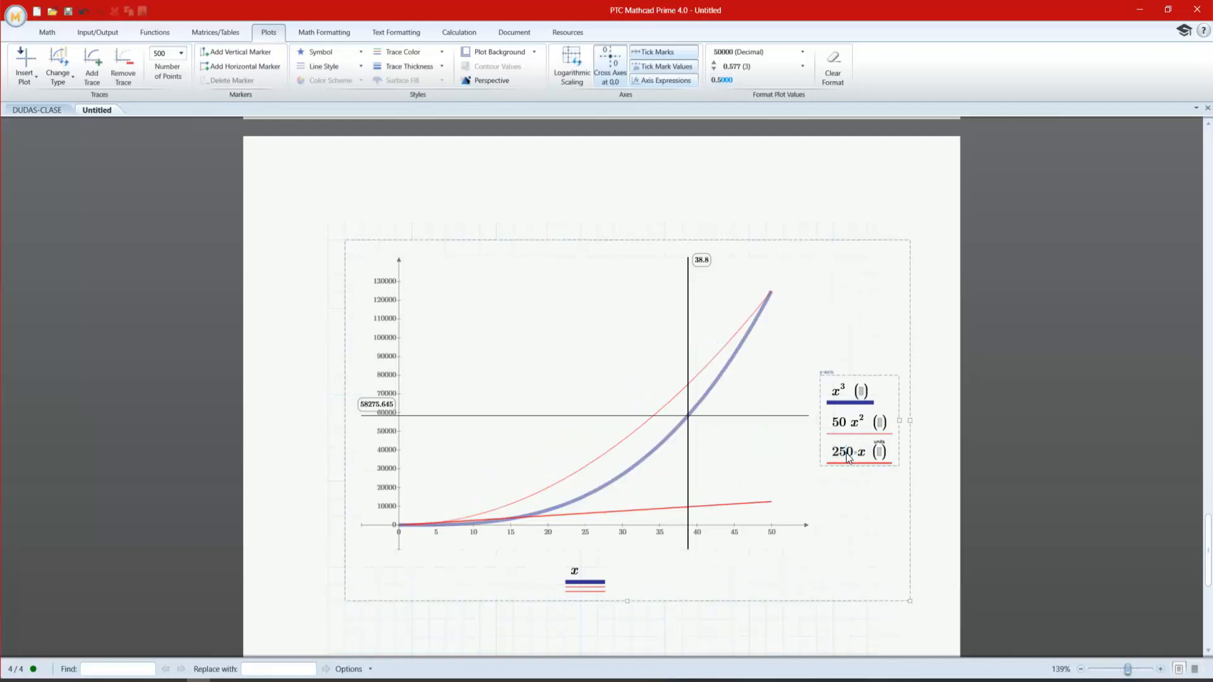
type("0")
key("Return")
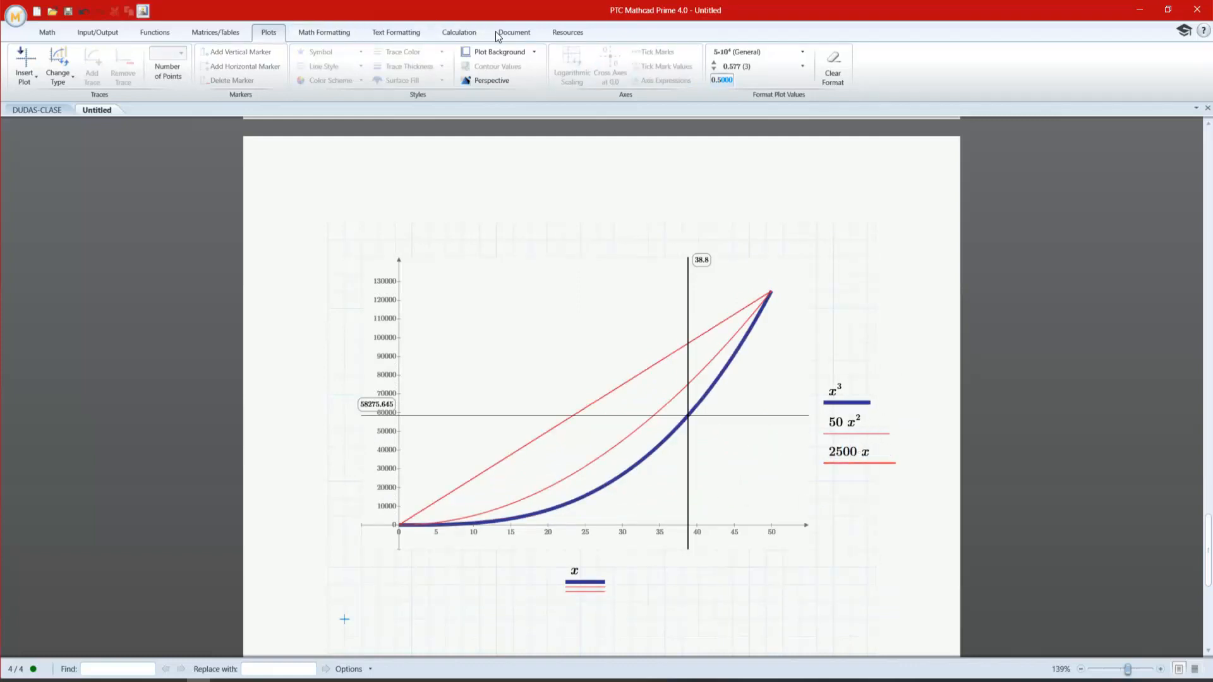
- Format the 2500·x trace as an orange, thicker, dotted line
left_click(842, 457)
left_click(405, 50)
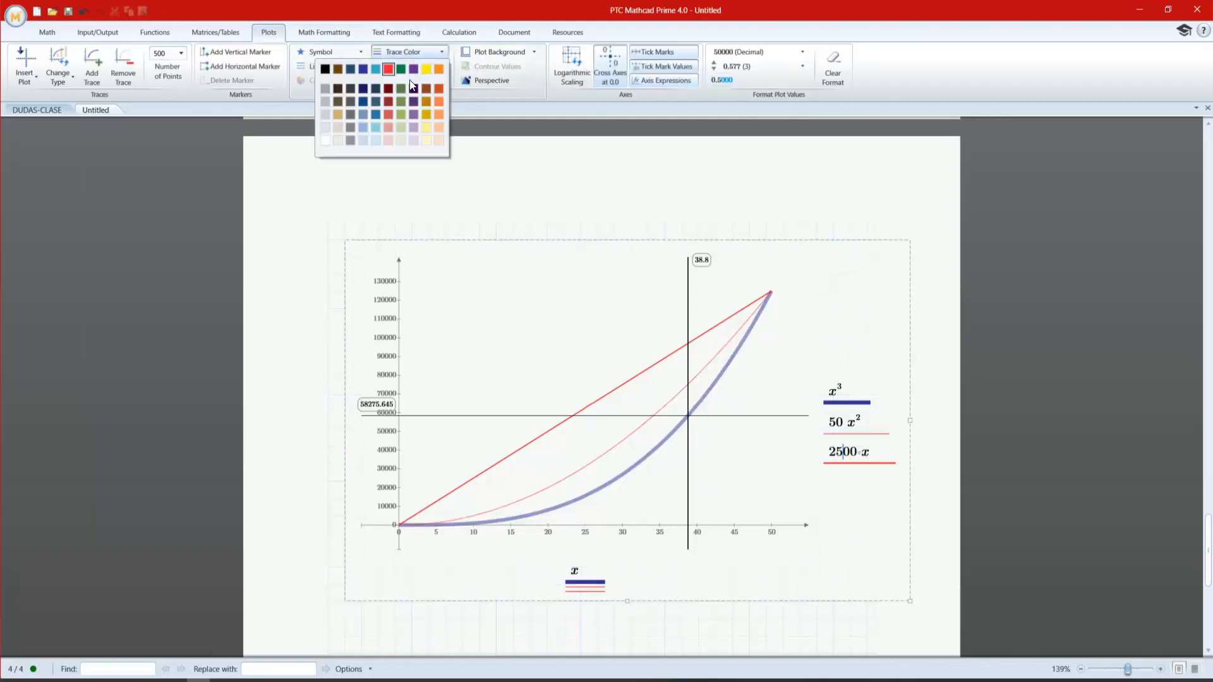
left_click(440, 91)
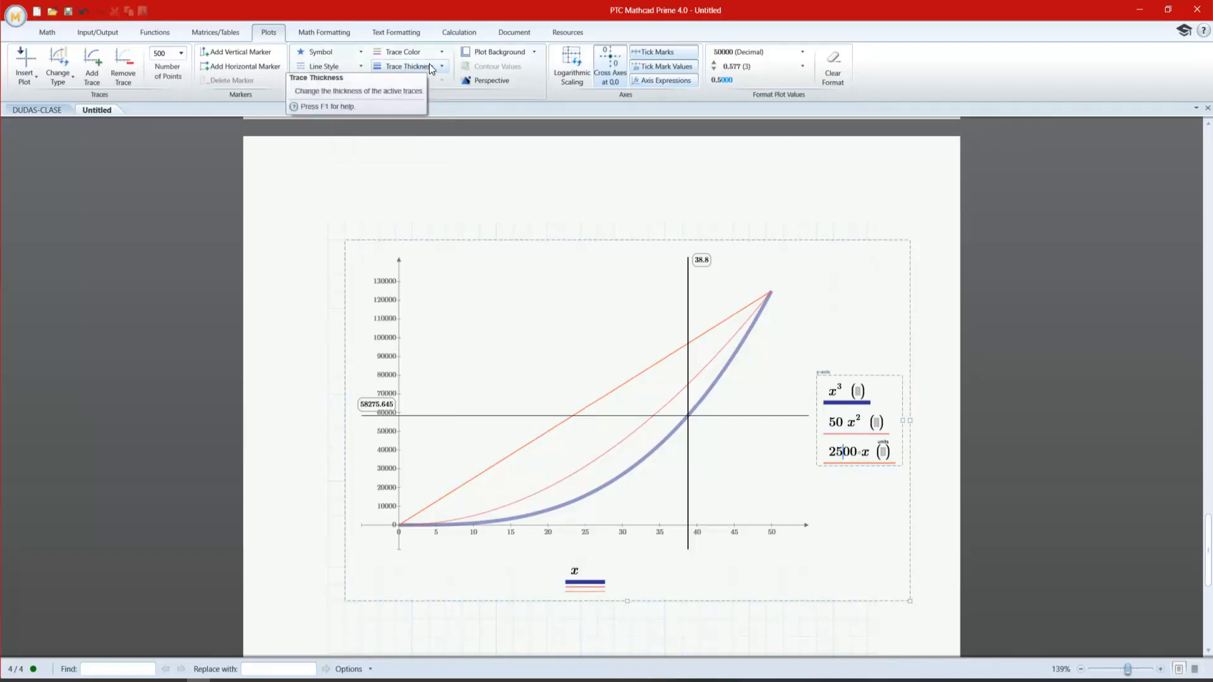
left_click(429, 64)
left_click(422, 110)
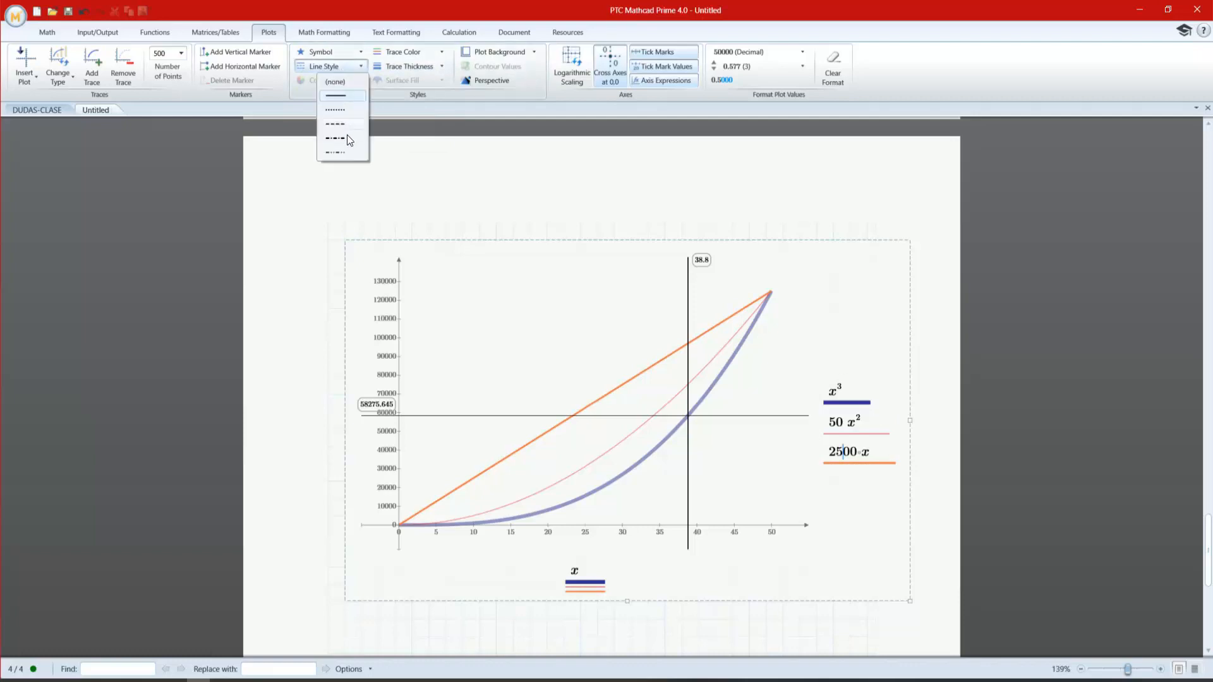
left_click(334, 110)
- Increase the line thickness of the 50·x² trace
left_click(845, 436)
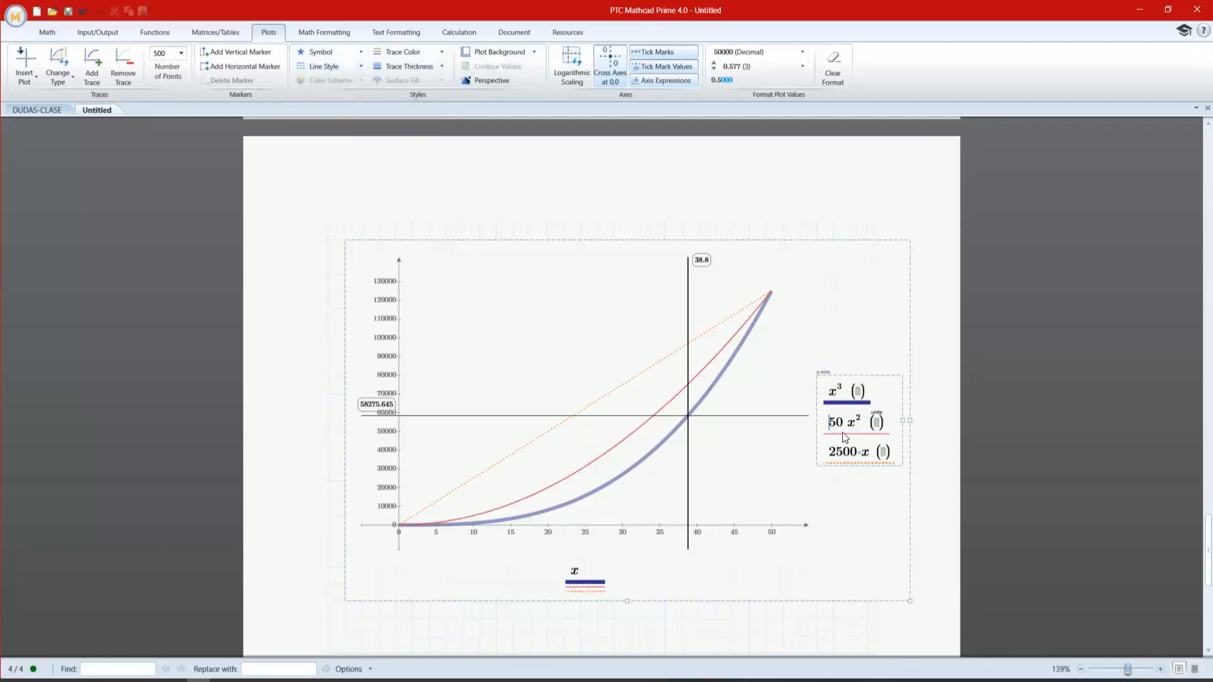
left_click(410, 66)
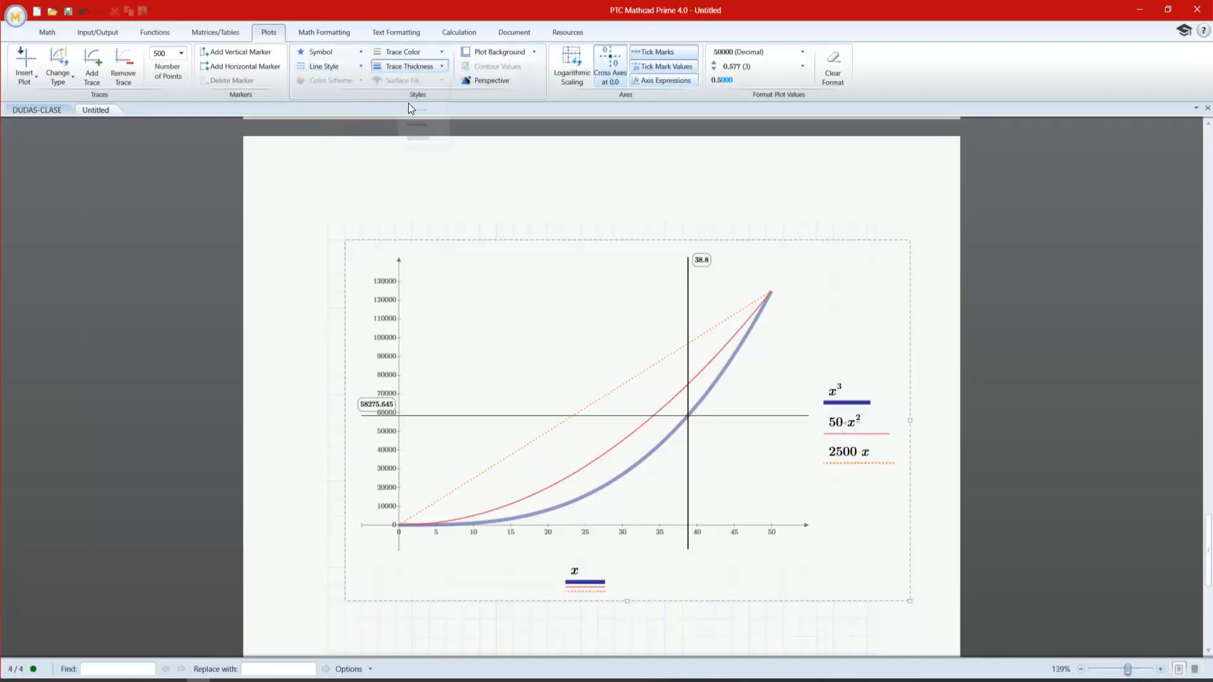
left_click(411, 110)
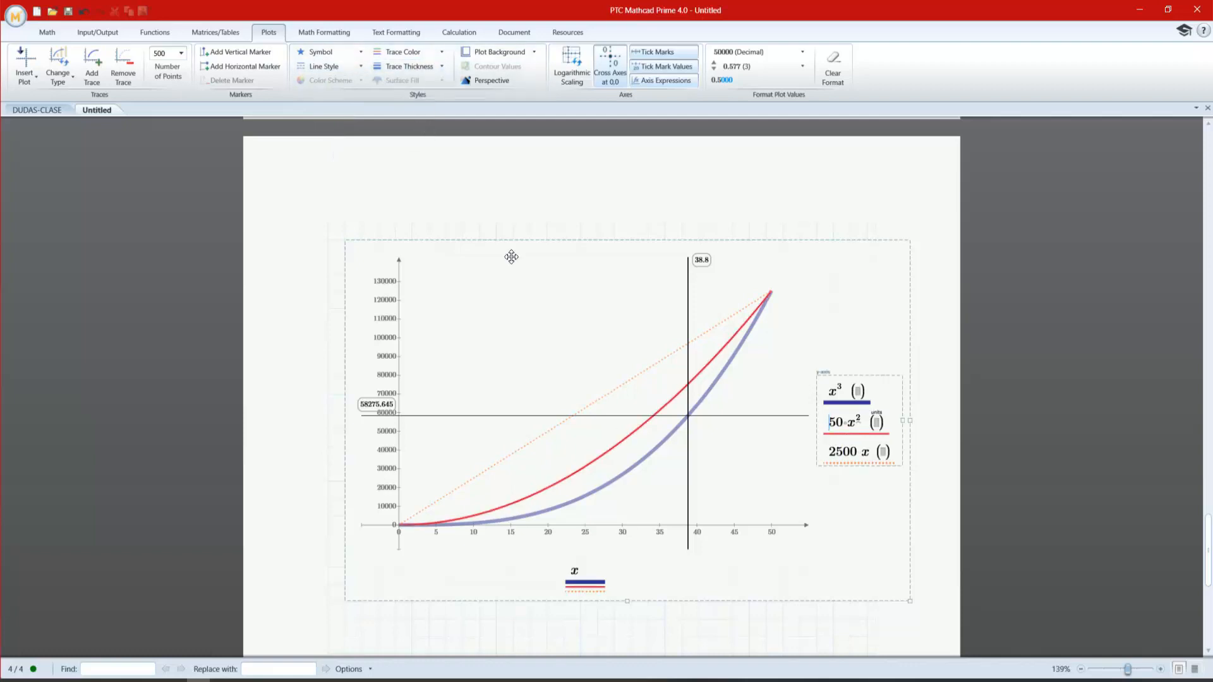
left_click(615, 636)
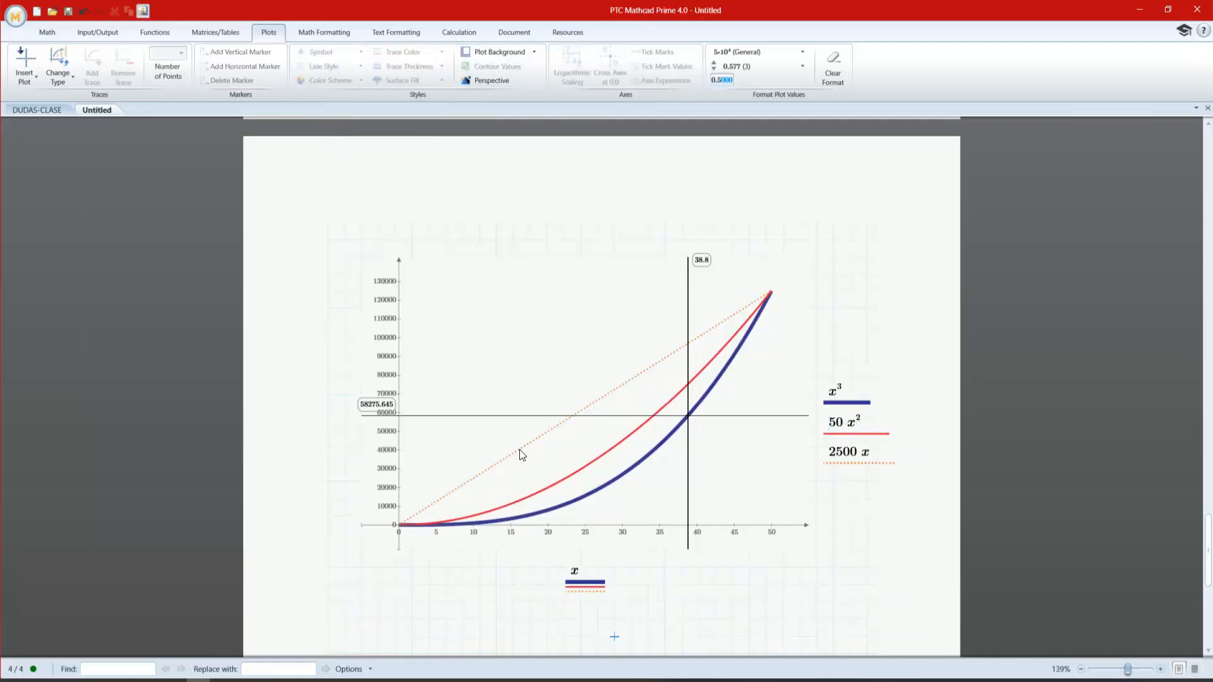
left_click(245, 680)
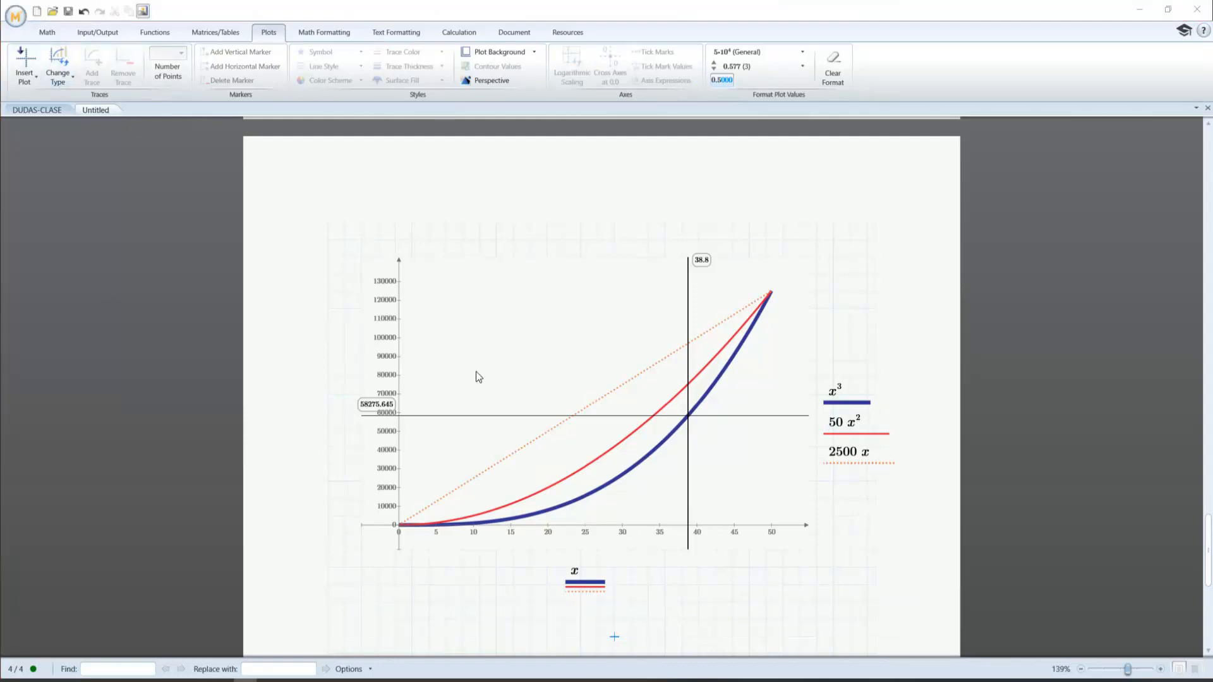
- Change the 2500·x trace to a column trace, then to a bar trace
left_click(866, 451)
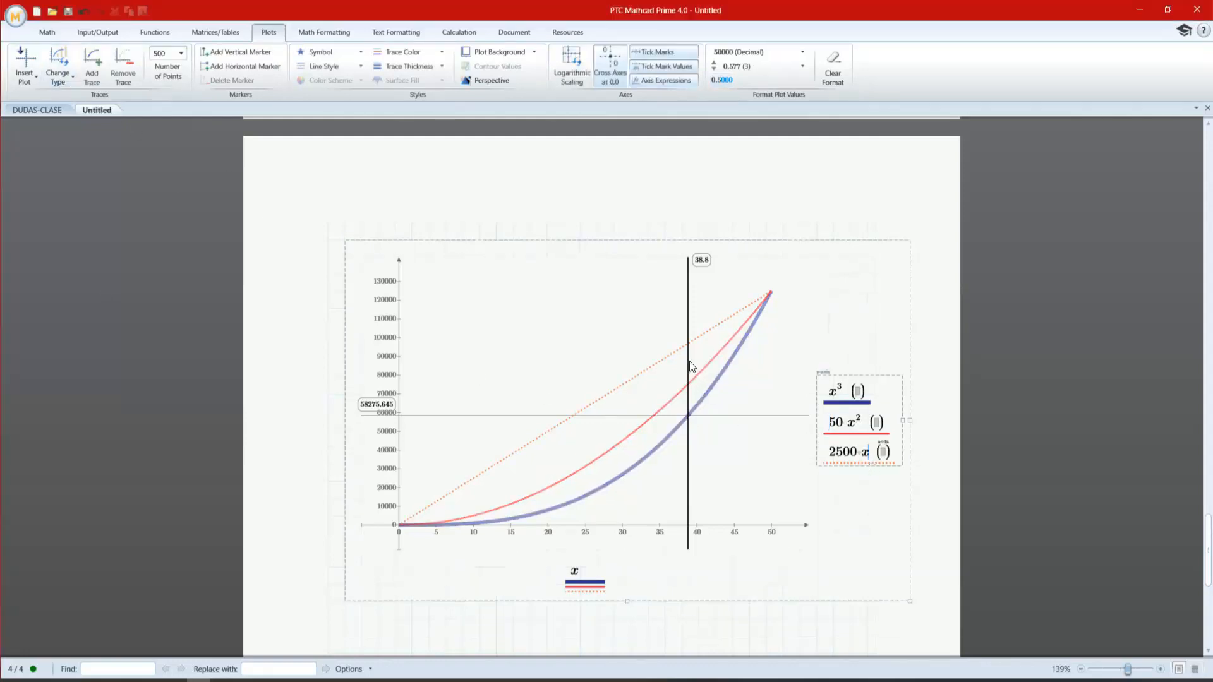
left_click(57, 72)
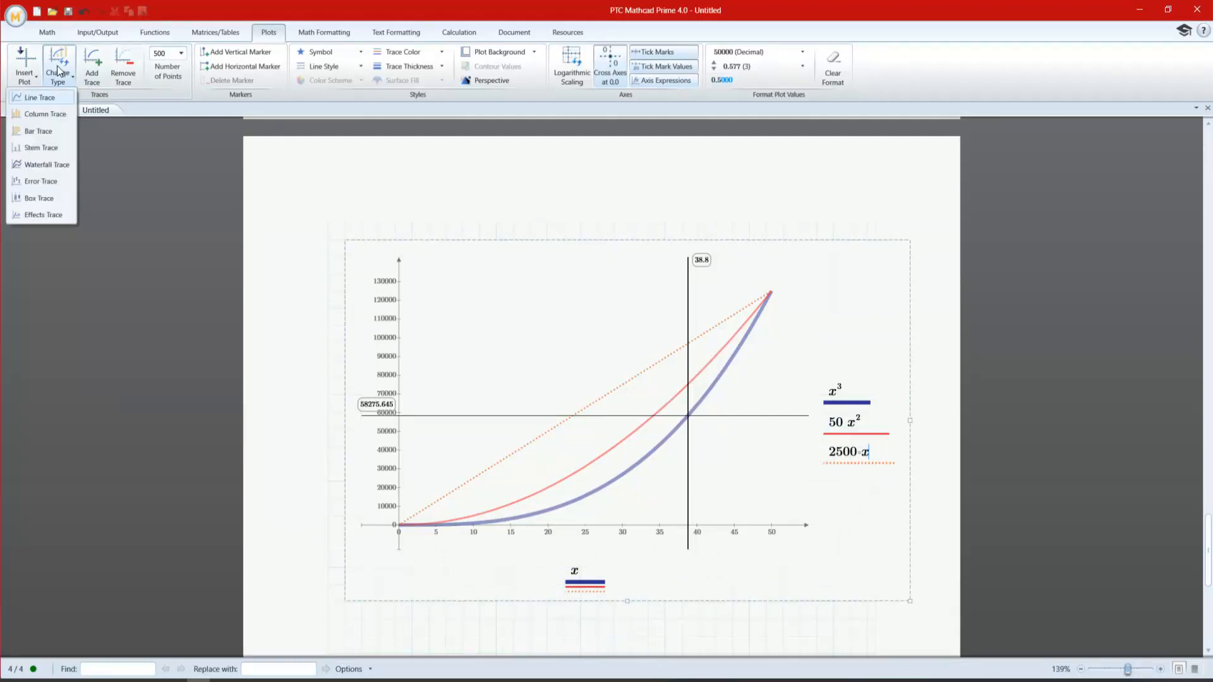
left_click(46, 116)
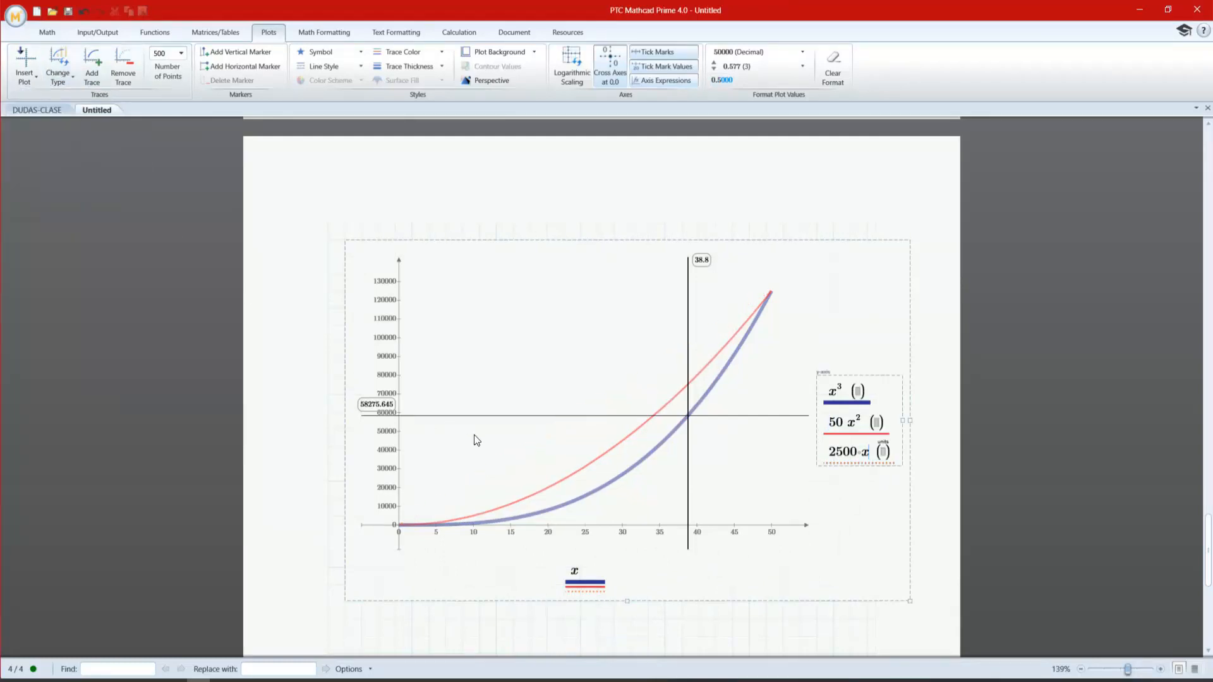
left_click(66, 80)
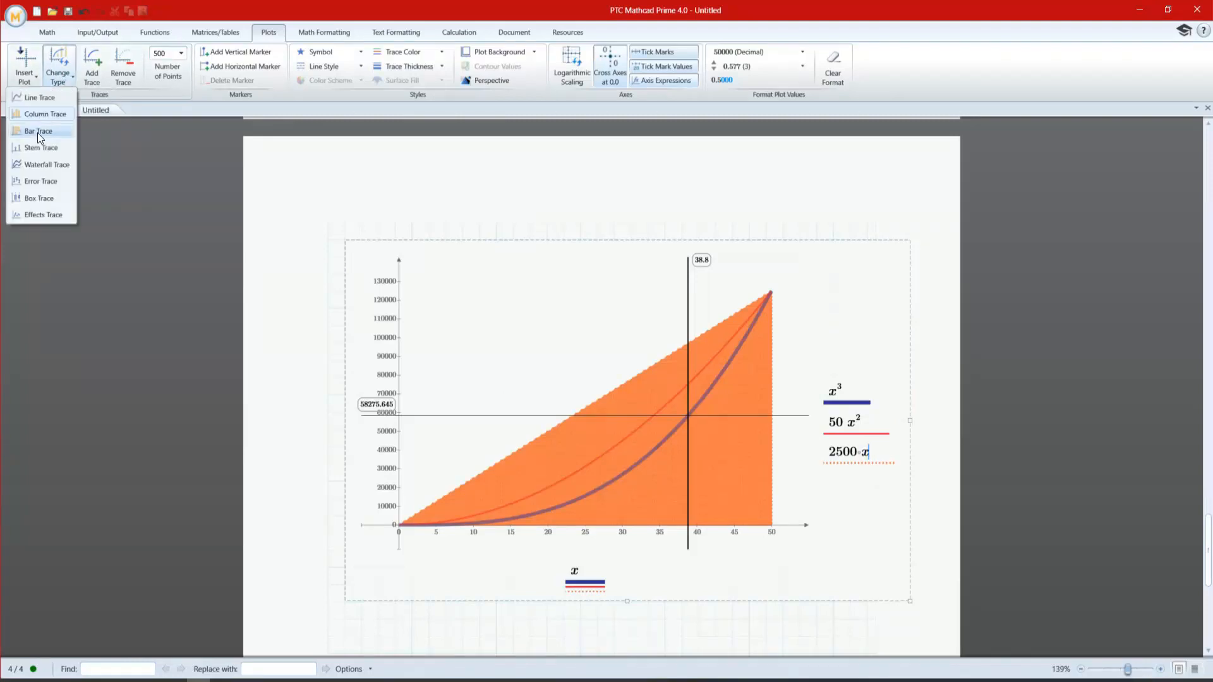
left_click(36, 131)
- Switch the 2500·x trace to a stem trace, then to a waterfall trace
left_click(66, 77)
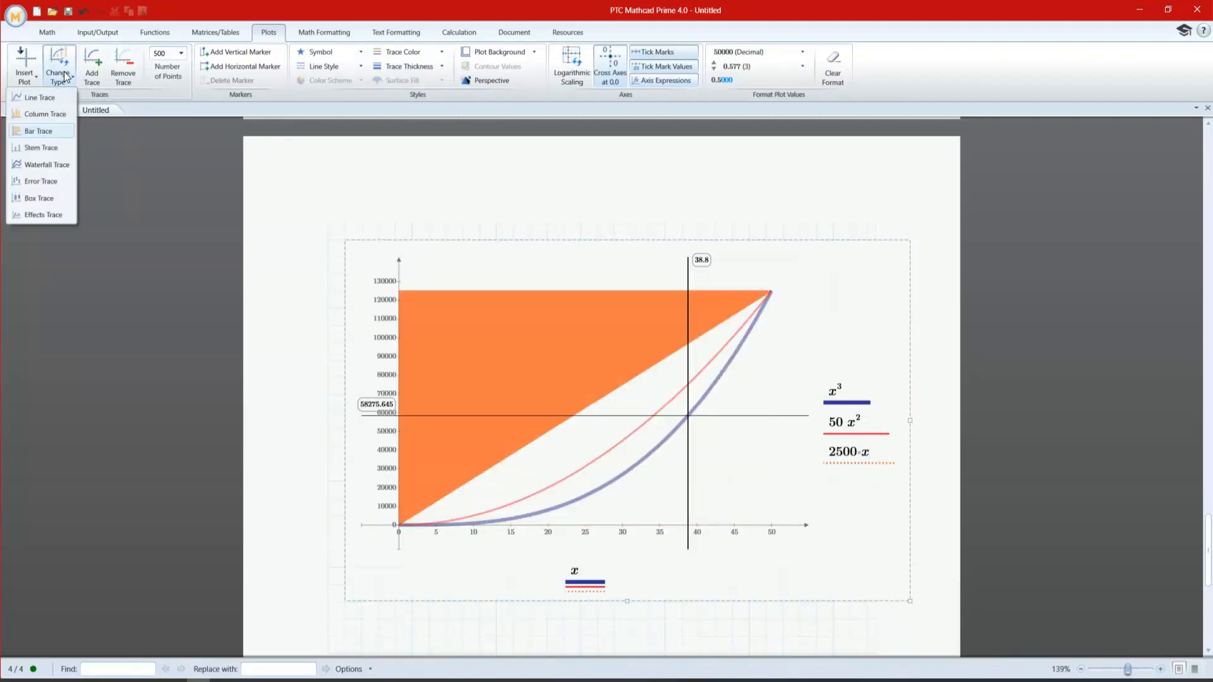
left_click(50, 148)
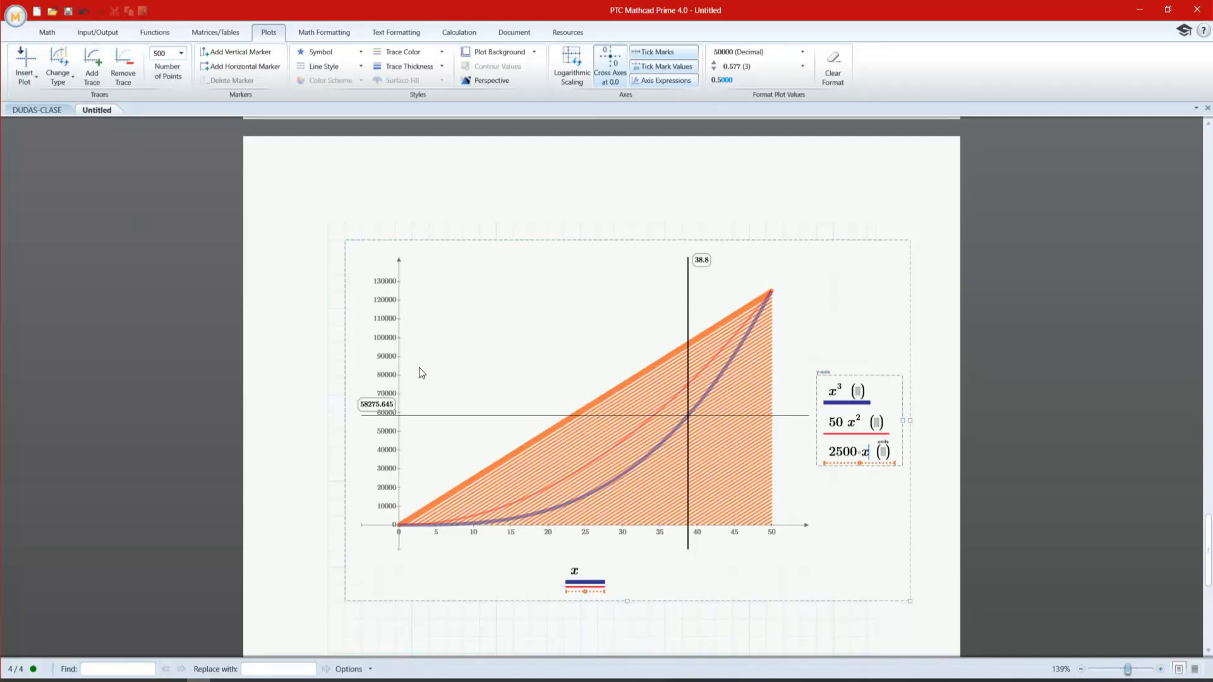
left_click(62, 81)
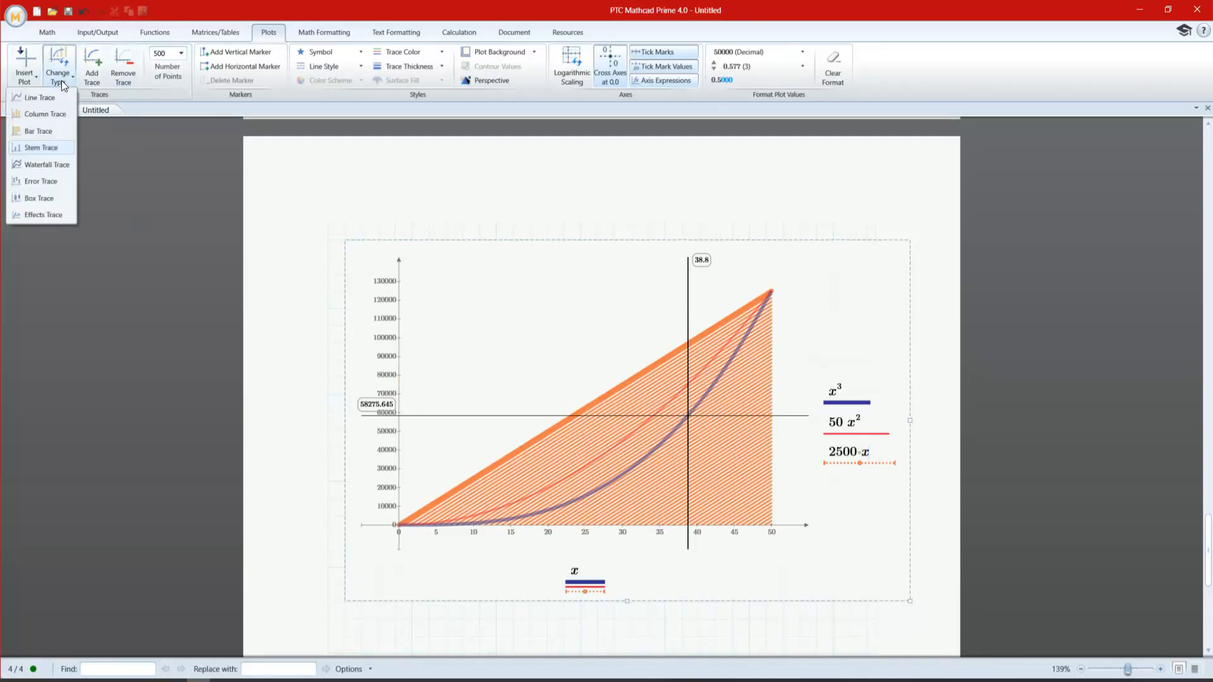
left_click(59, 165)
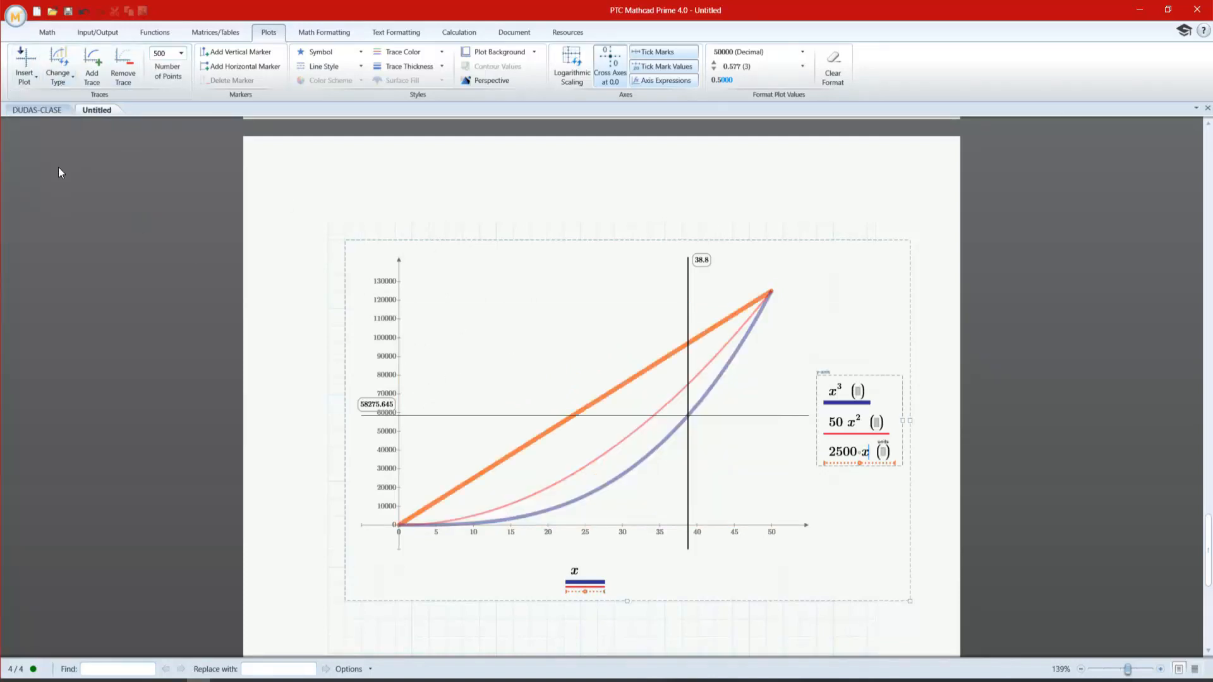
- Try to change the 2500·x trace to an error trace
left_click(59, 67)
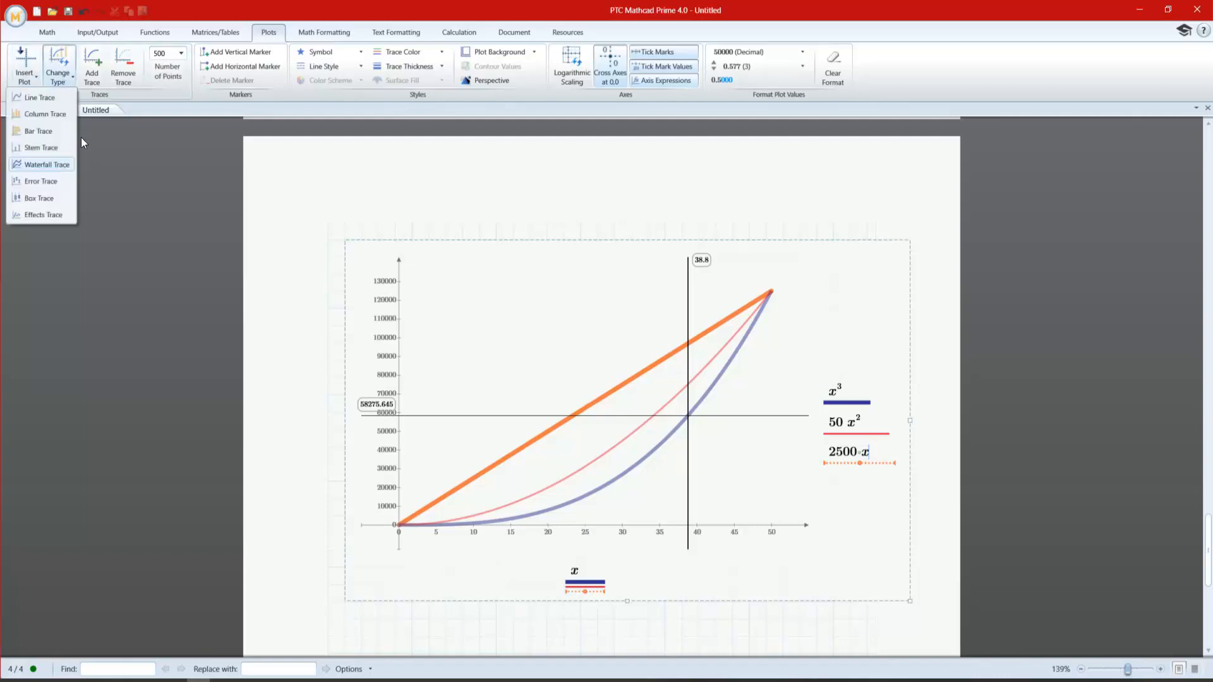
left_click(54, 181)
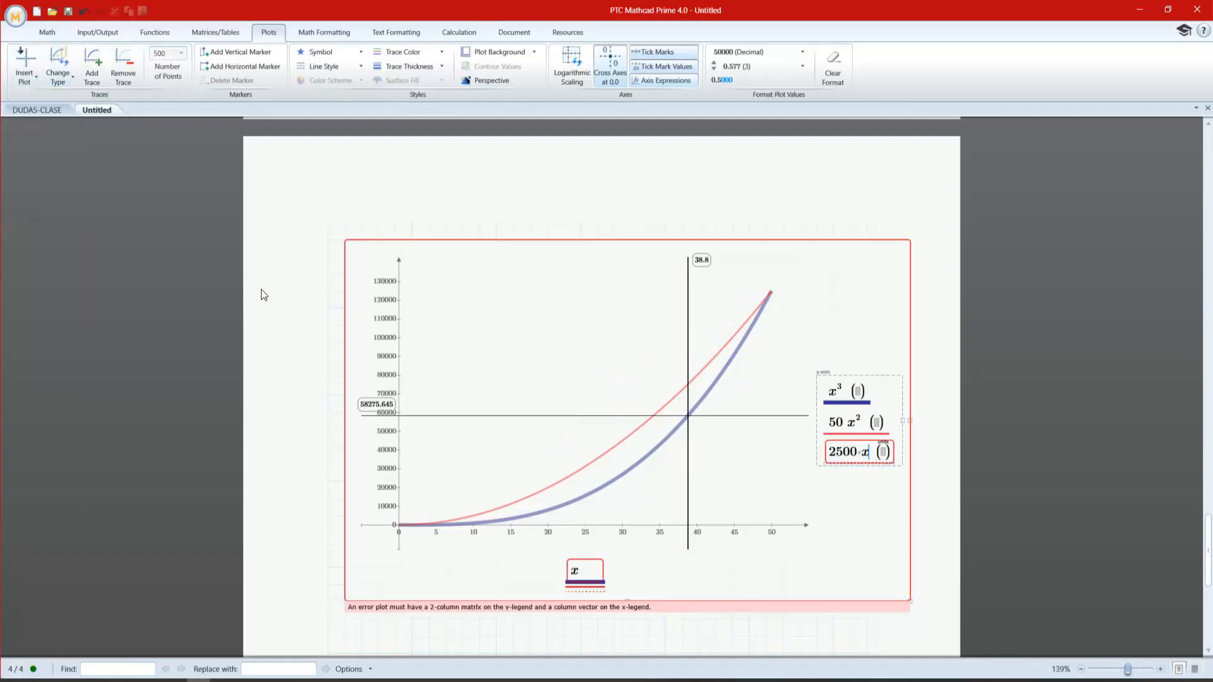
- Try to change the 2500·x trace to a box trace, then to an effects trace
left_click(58, 66)
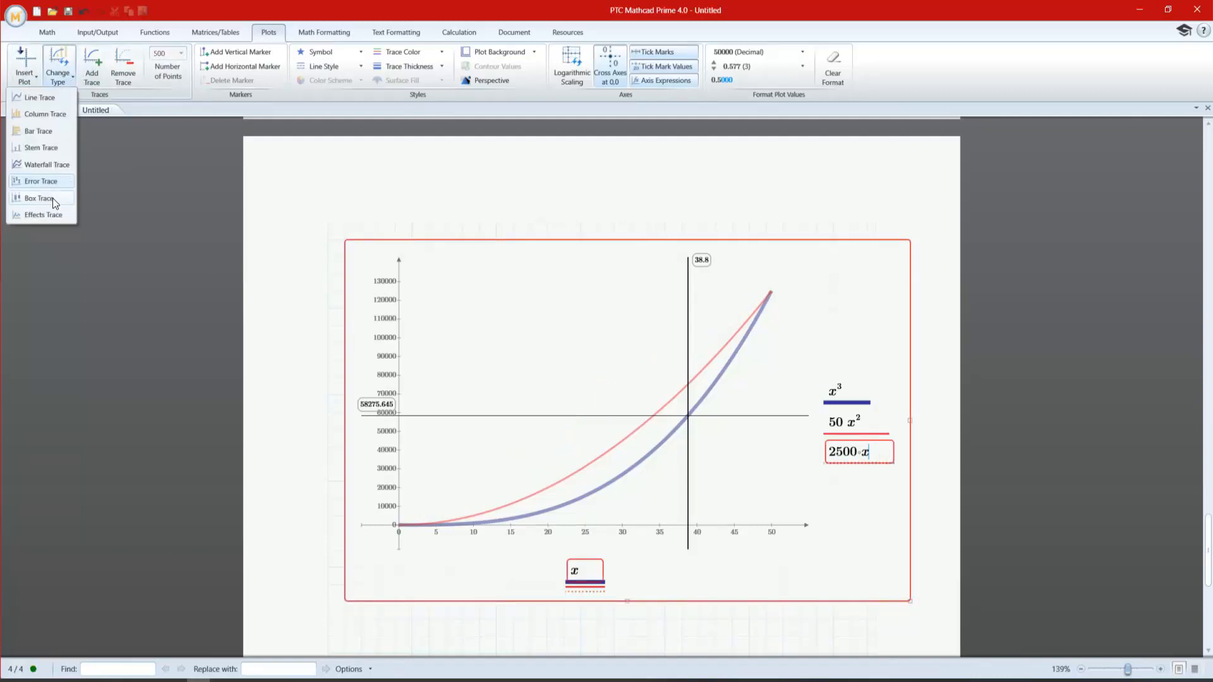
left_click(52, 198)
left_click(55, 65)
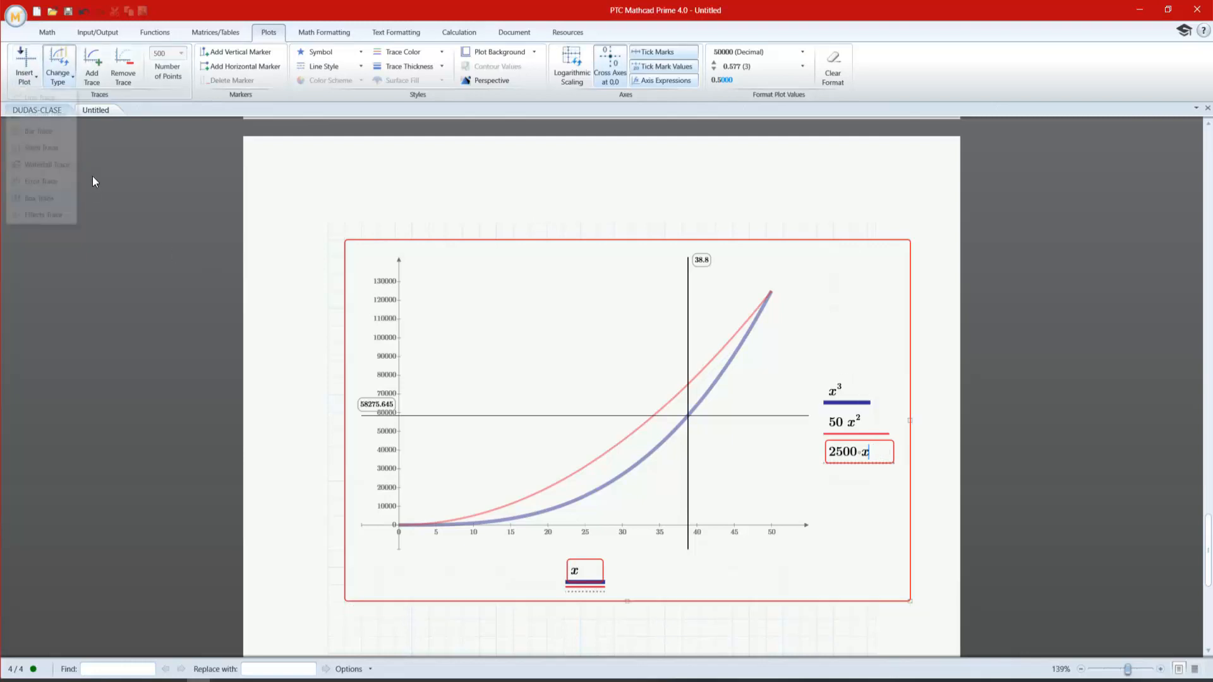
left_click(57, 212)
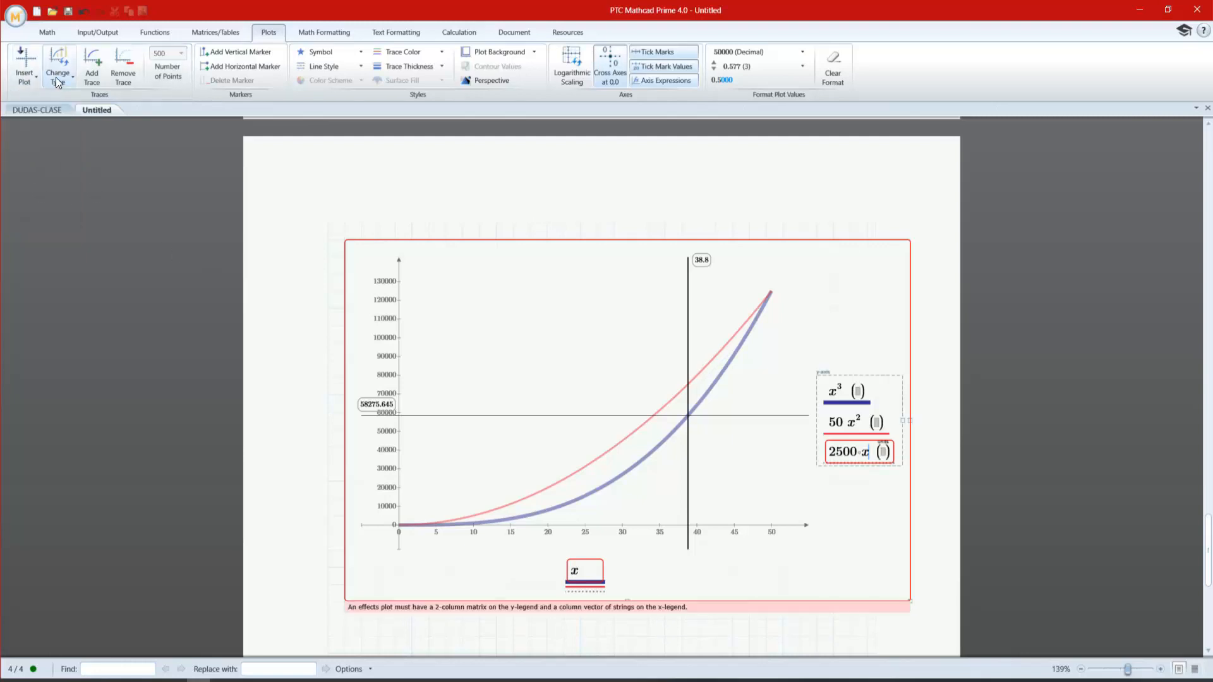
- Change the 2500·x trace and the 50·x² trace to stem traces
left_click(55, 79)
left_click(56, 148)
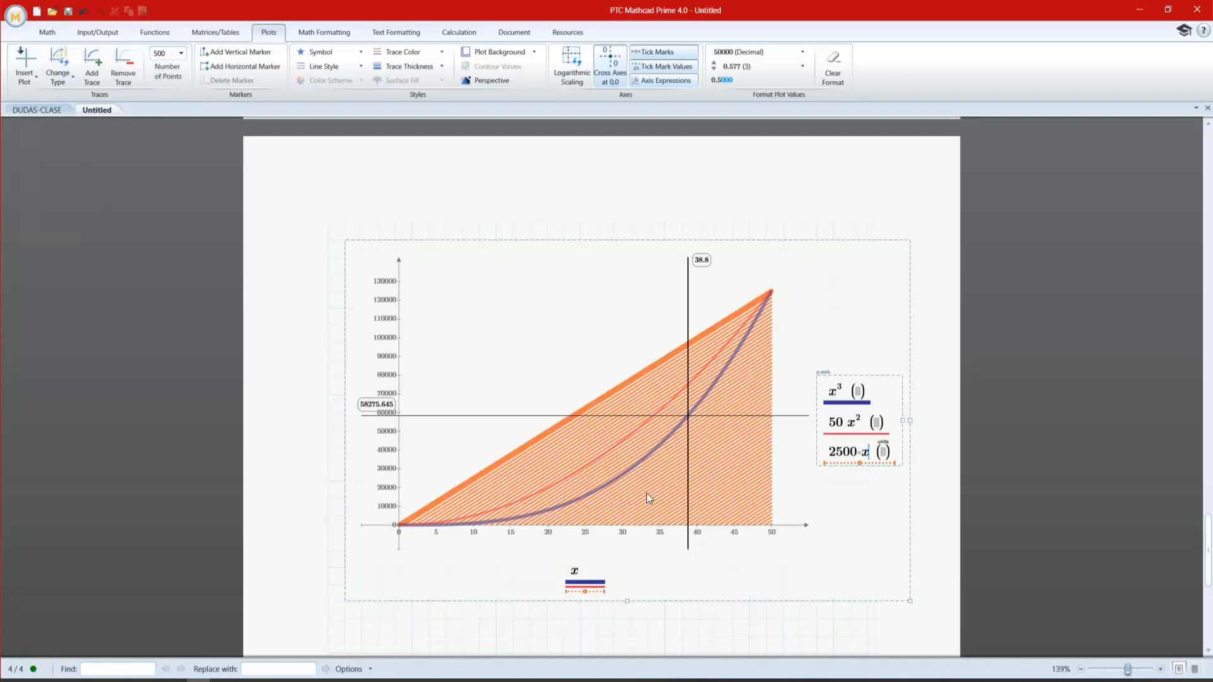
left_click(851, 437)
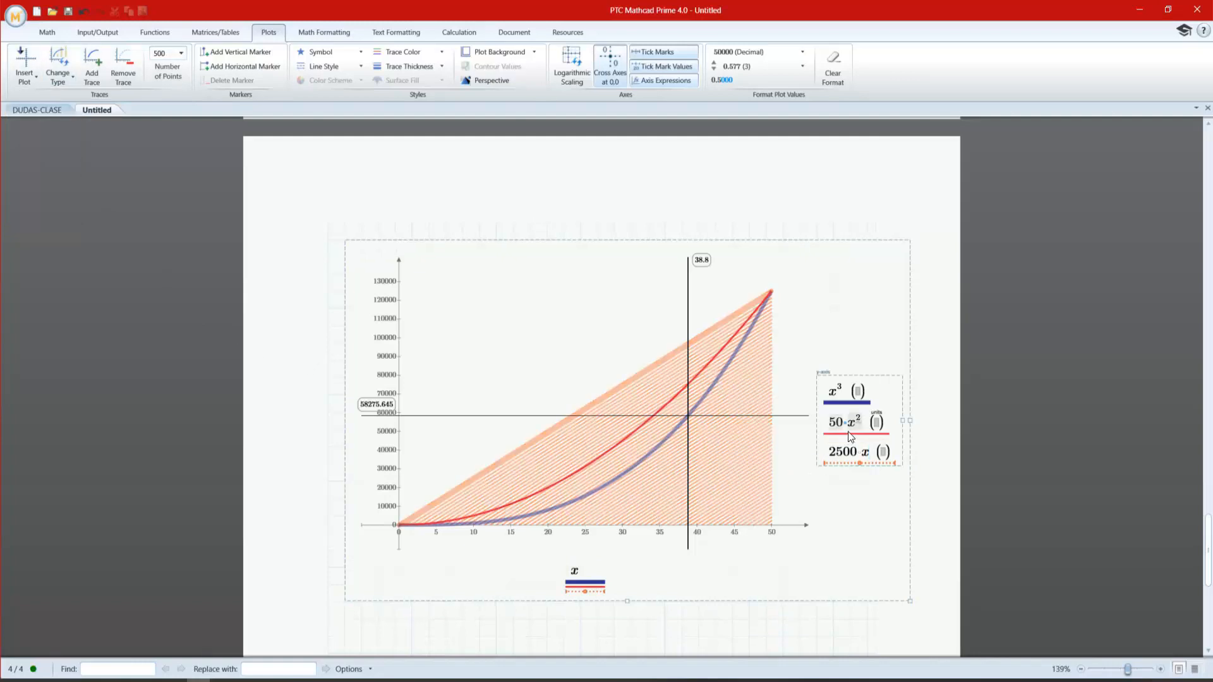
left_click(66, 59)
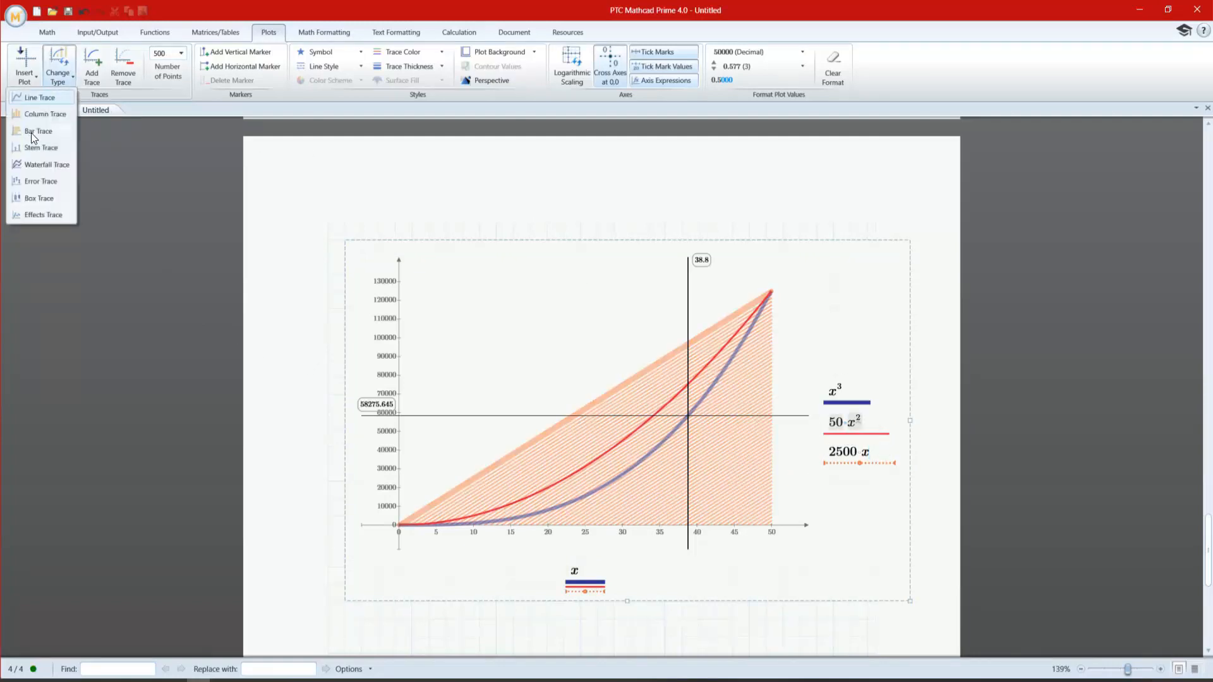
left_click(36, 146)
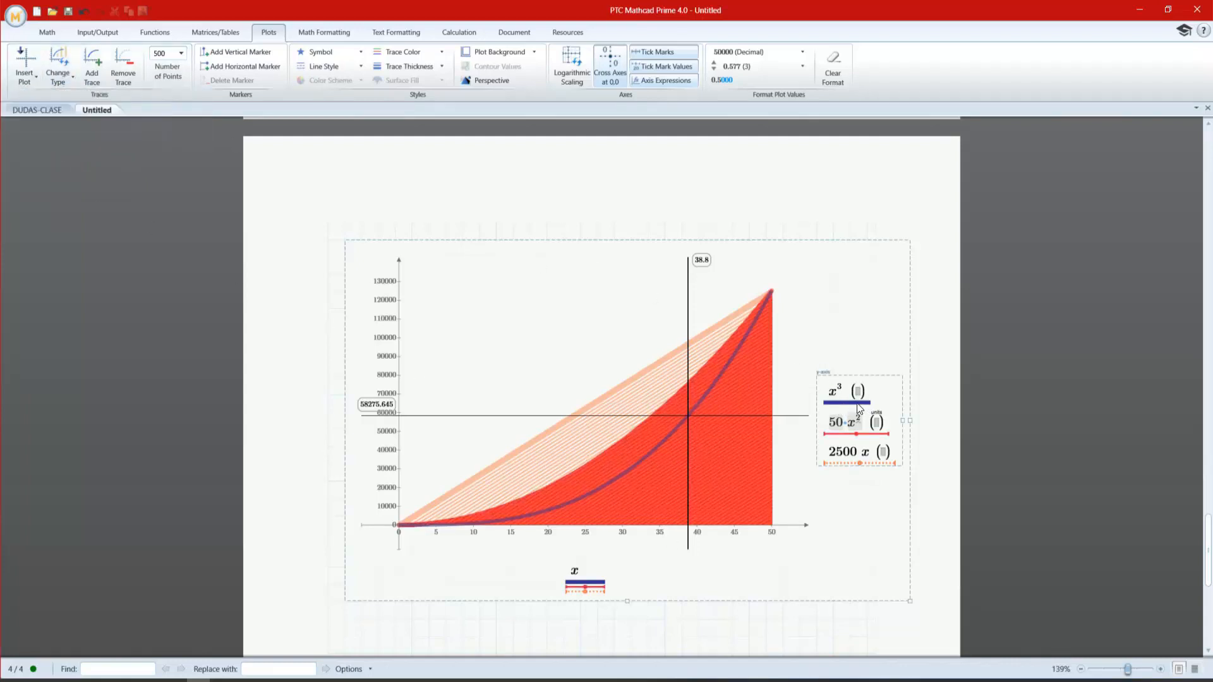
left_click(63, 79)
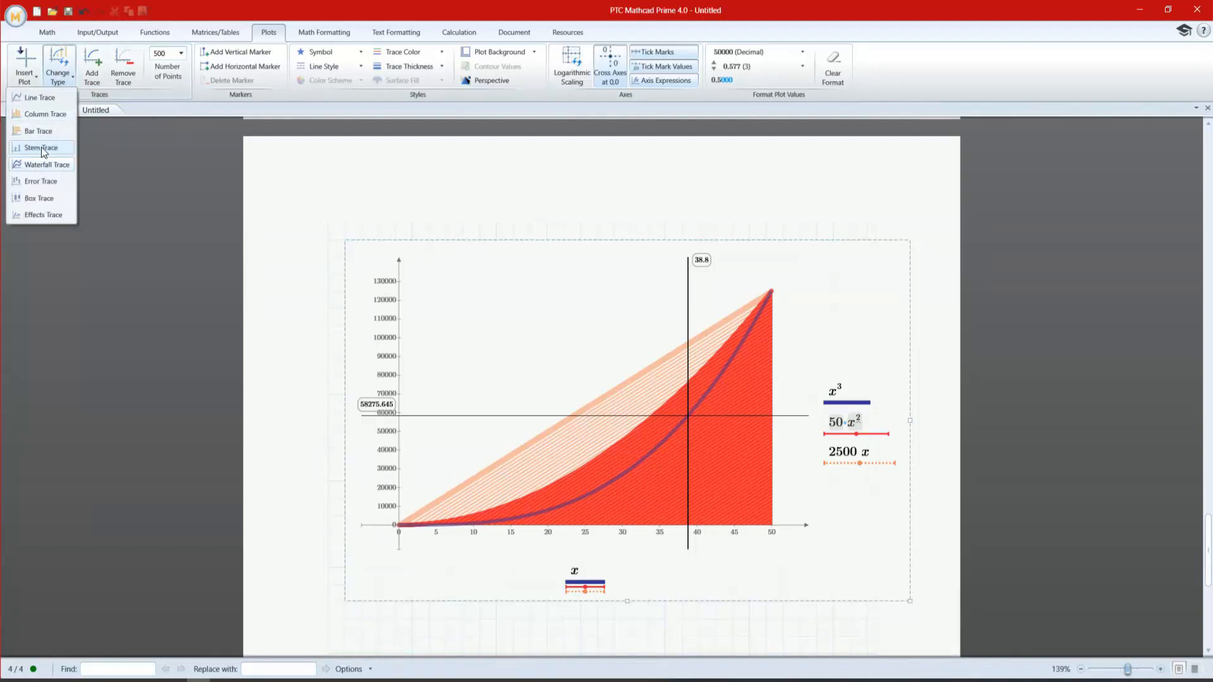
left_click(41, 148)
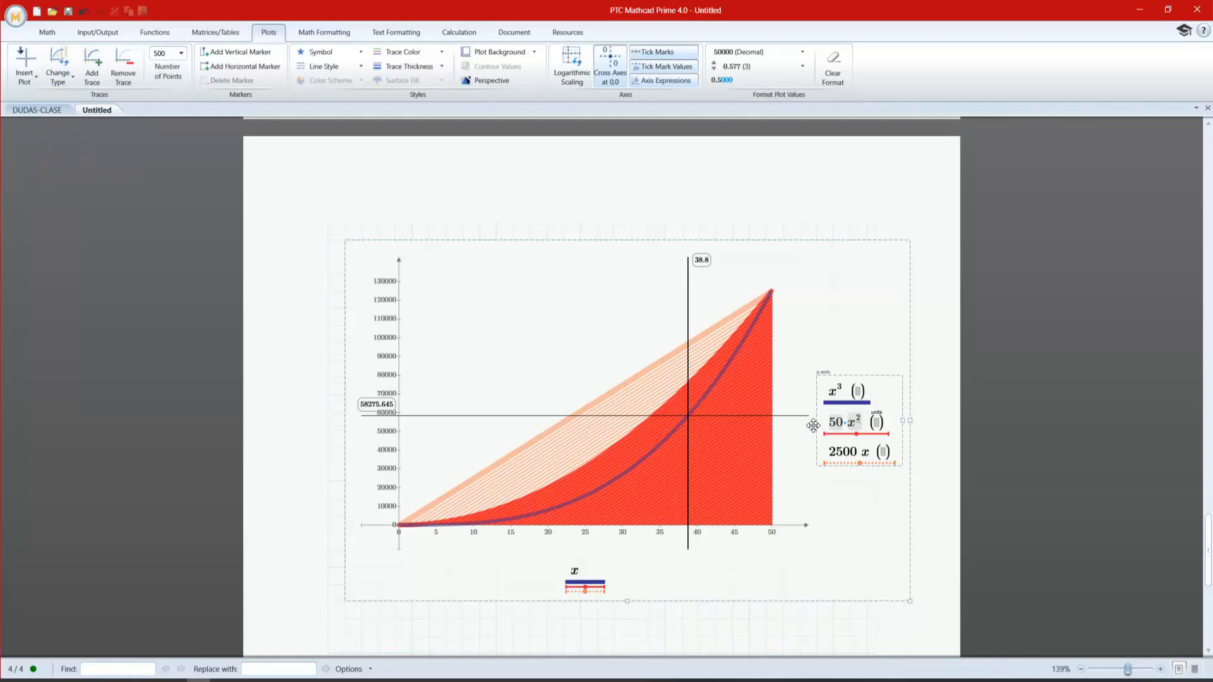
- Change the x³ trace to a stem trace and deselect the plot
left_click(833, 407)
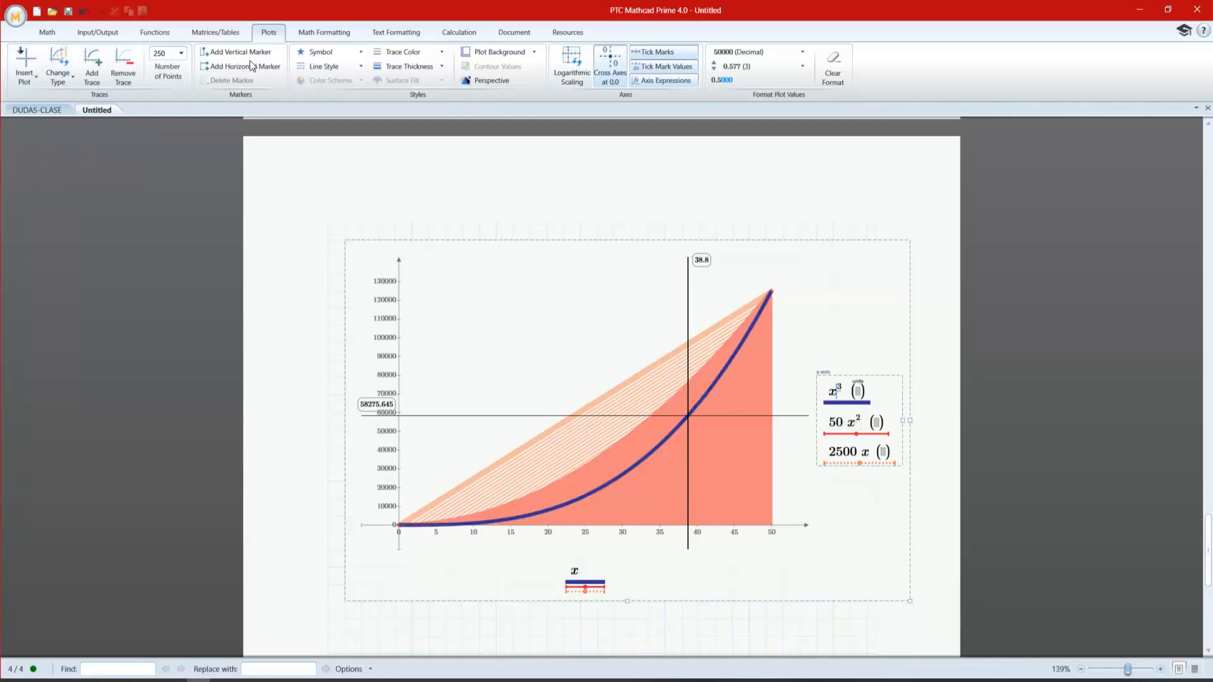
left_click(53, 63)
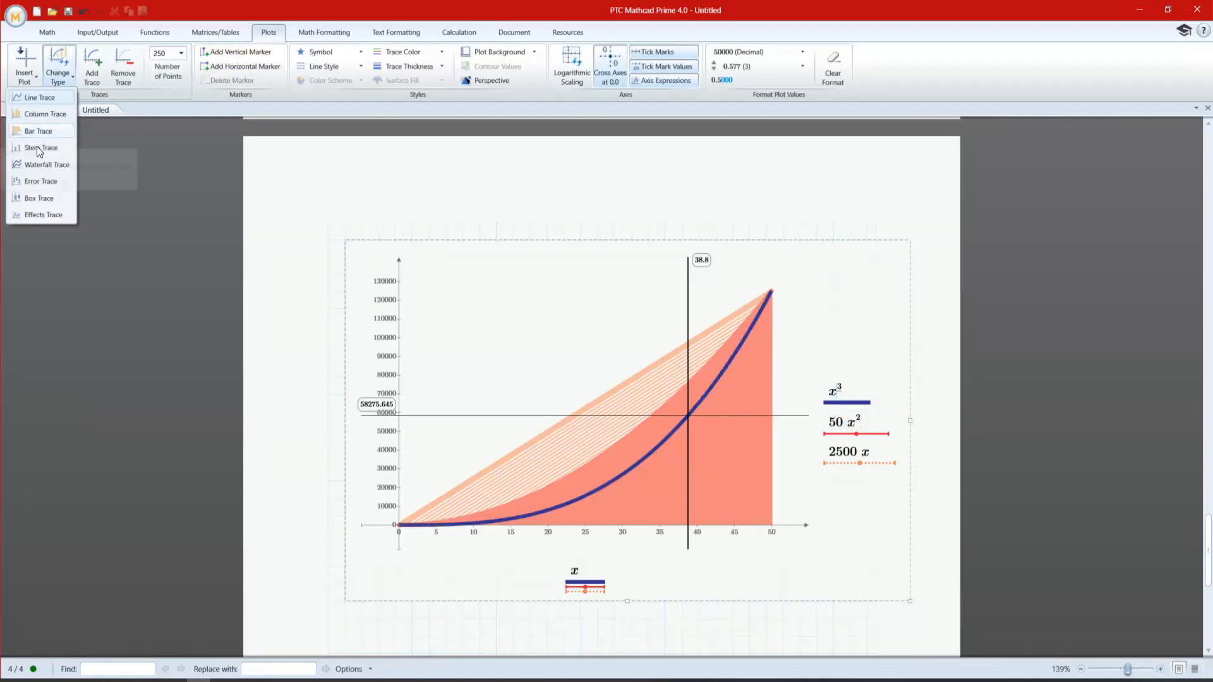
left_click(37, 146)
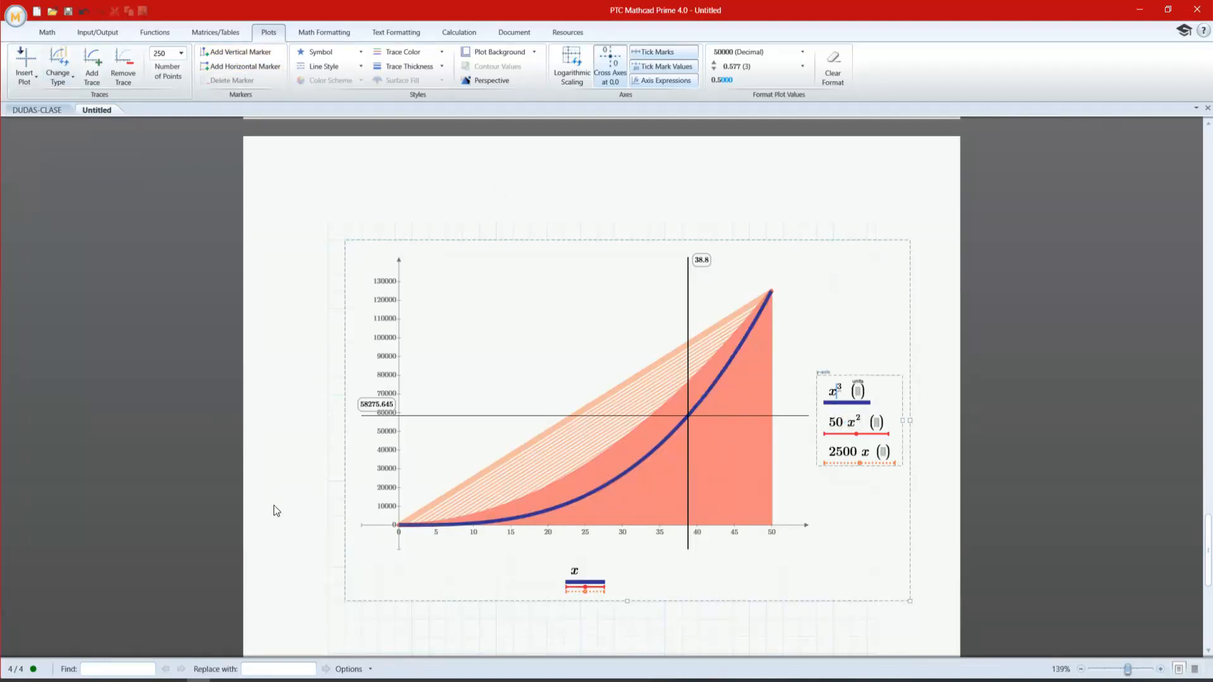
left_click(613, 642)
left_click(741, 500)
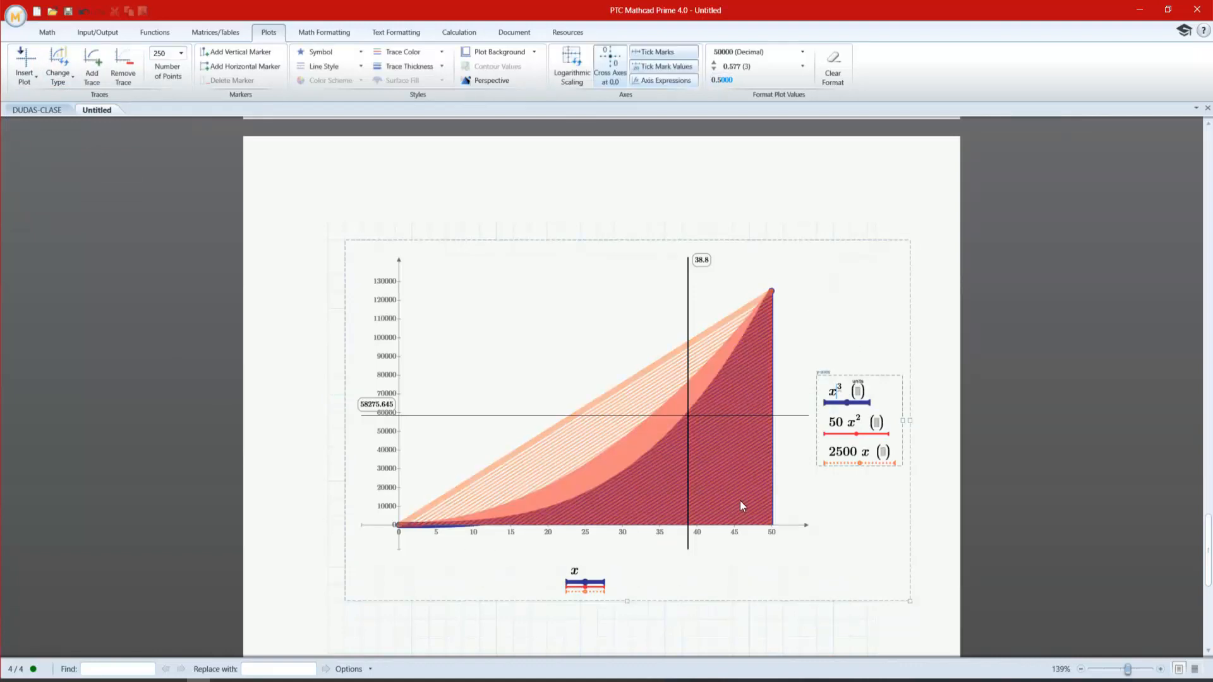
left_click(597, 223)
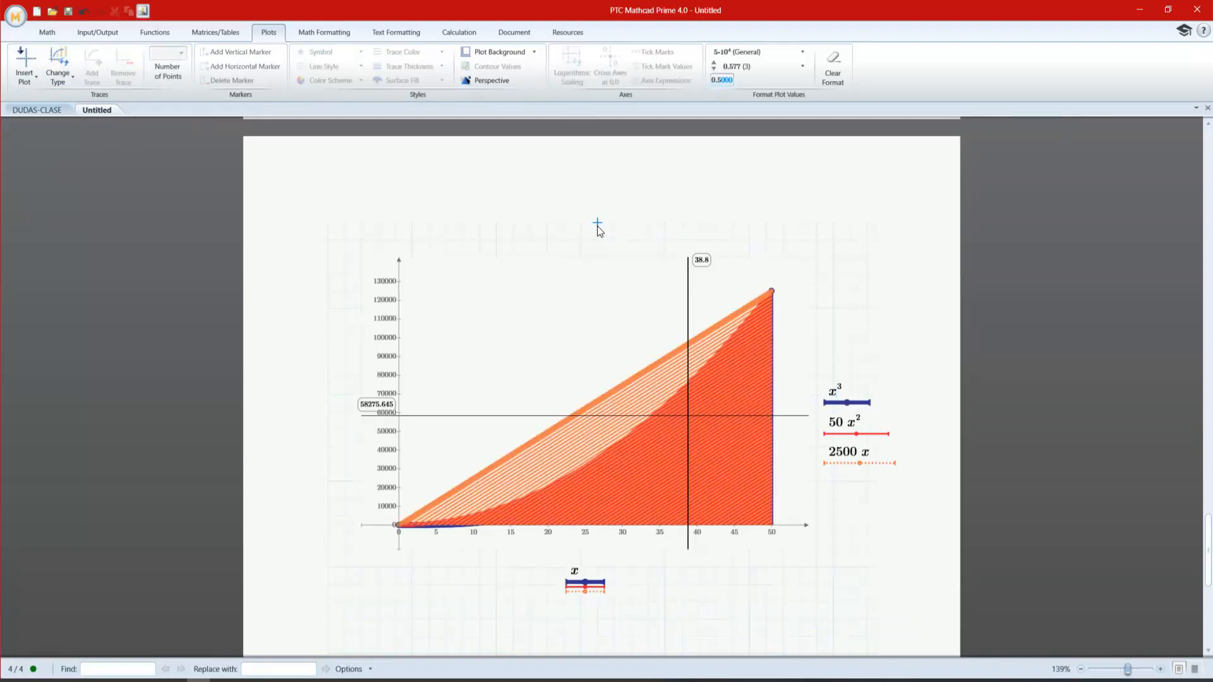
- Change the 50·x² trace to a bar trace and deselect the plot
left_click(854, 434)
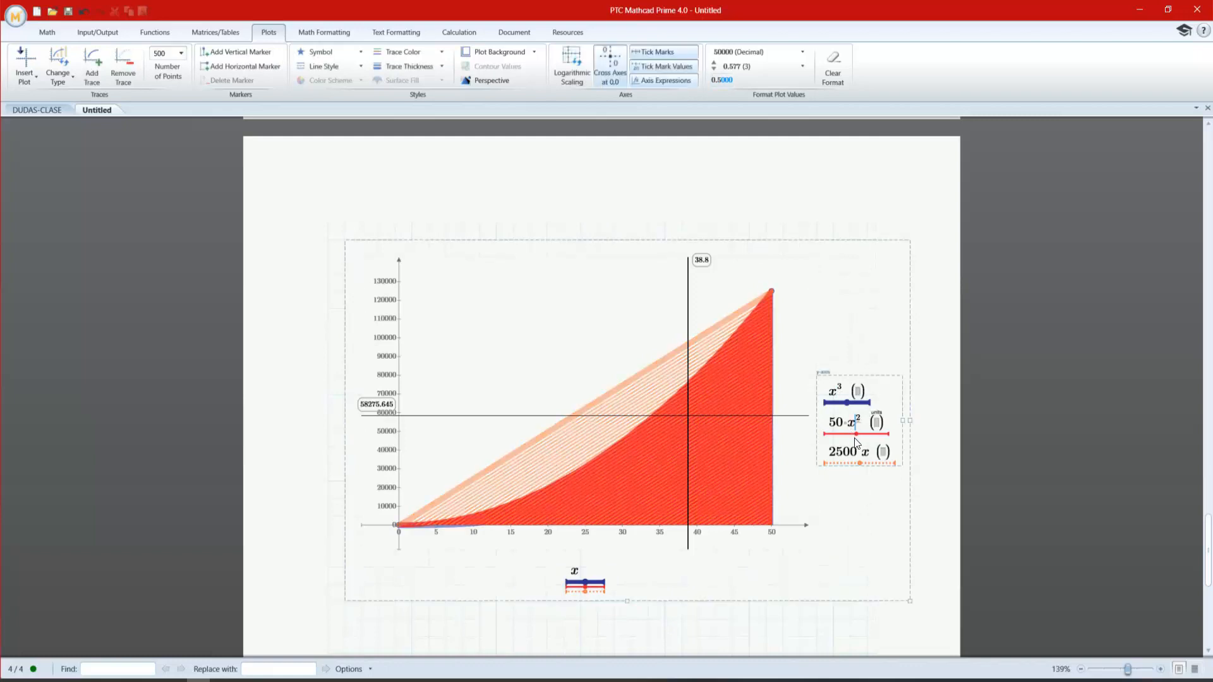
left_click(69, 62)
left_click(42, 131)
left_click(664, 614)
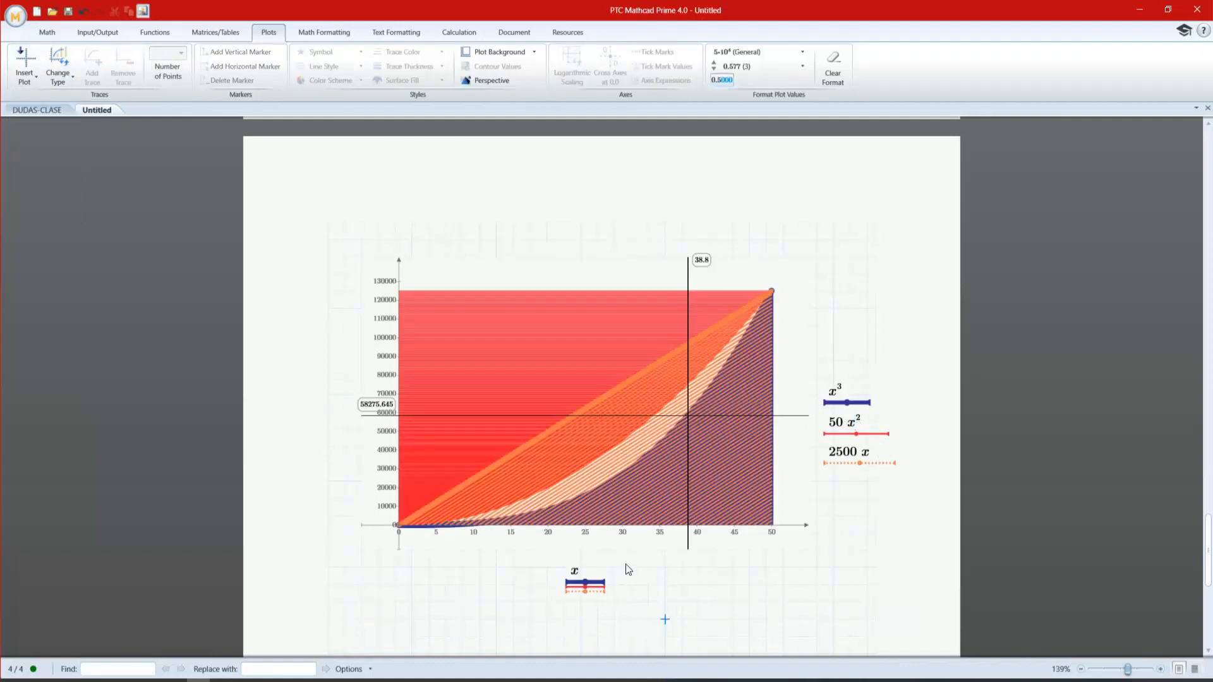
- Insert a polar plot in the empty area below the XY plot
scroll(381, 382, "down", 3)
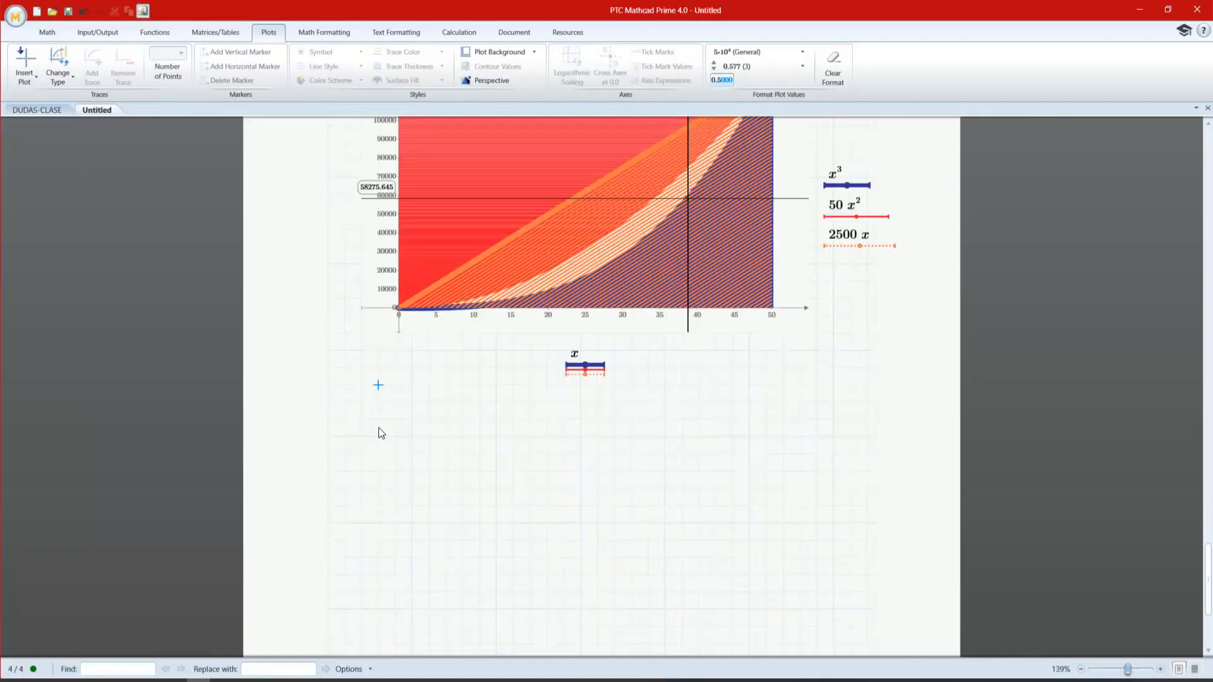
left_click(363, 421)
left_click(27, 72)
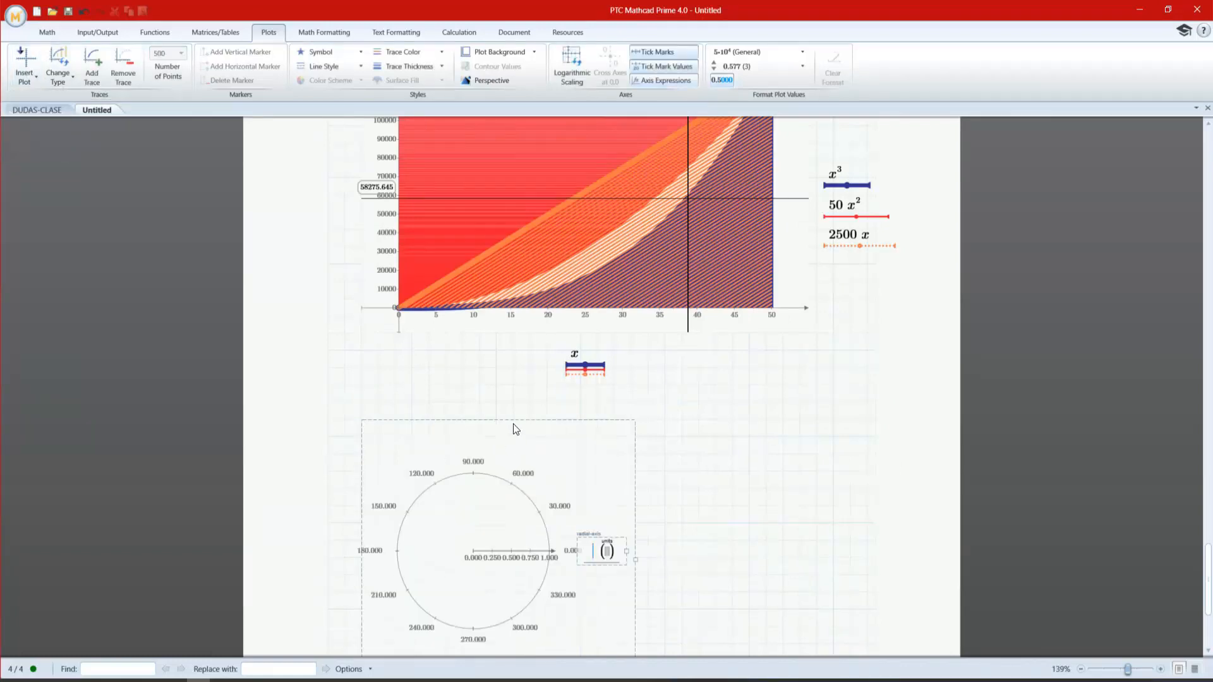
- Enter z as both the radial-axis and the angular-axis expression of the polar plot
scroll(514, 428, "down", 2)
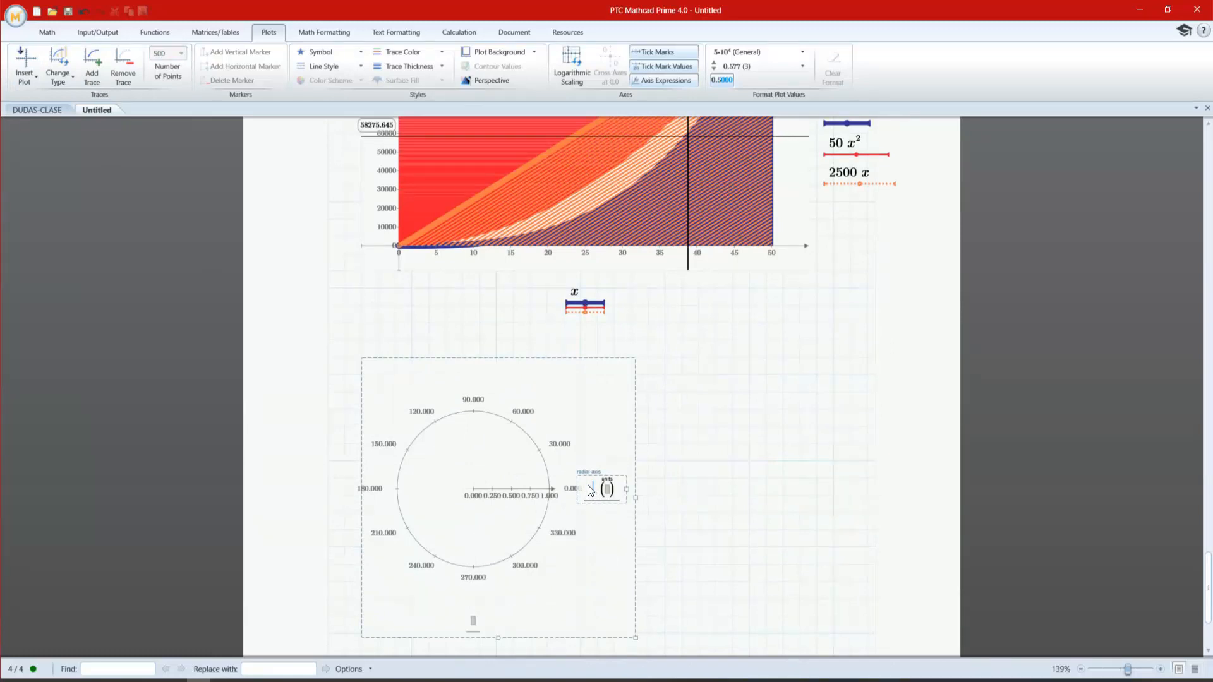
type("z")
left_click(681, 513)
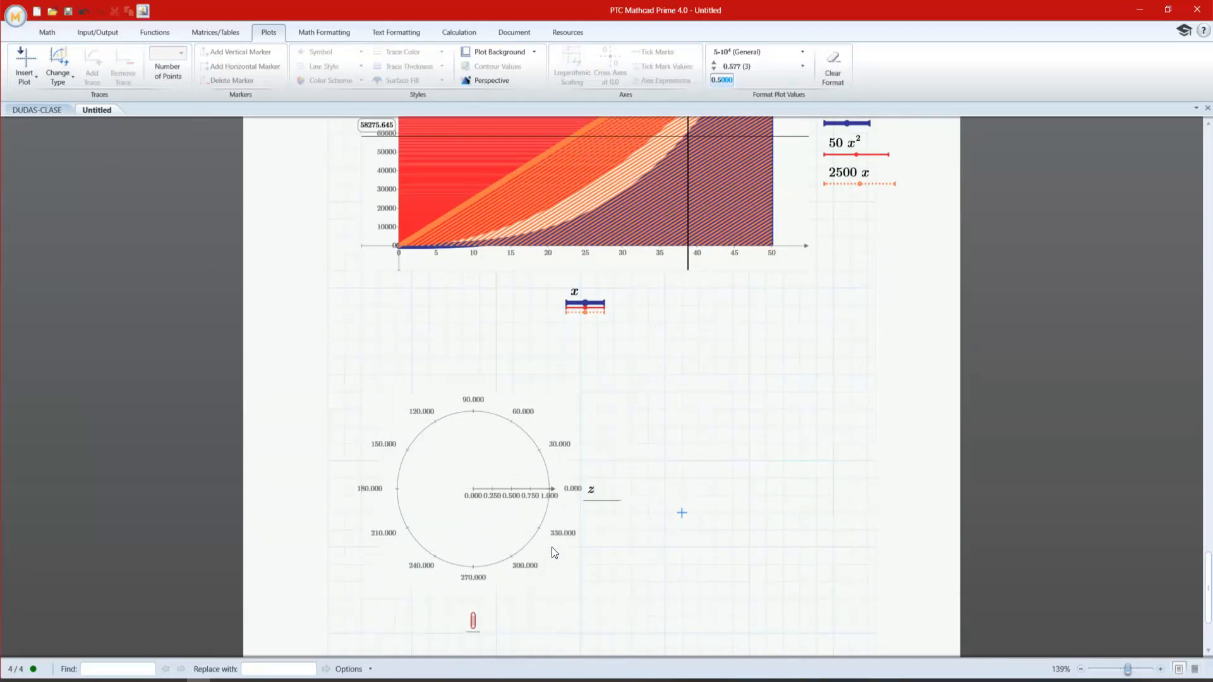
type("z")
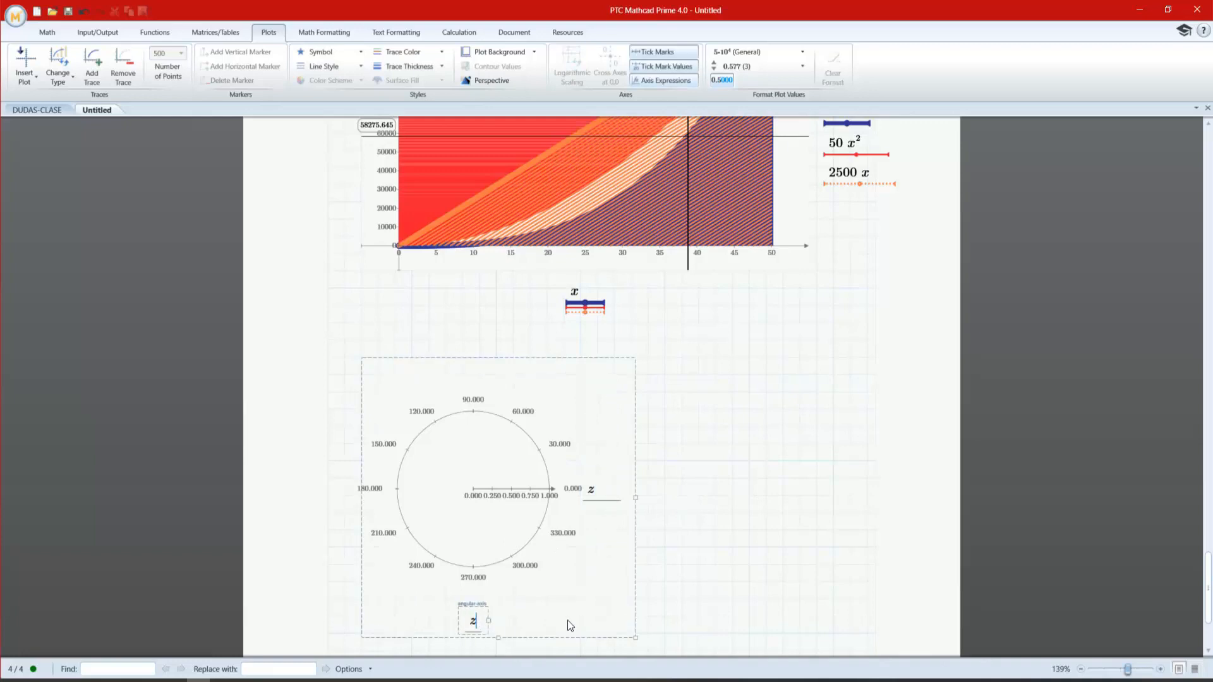
left_click(698, 564)
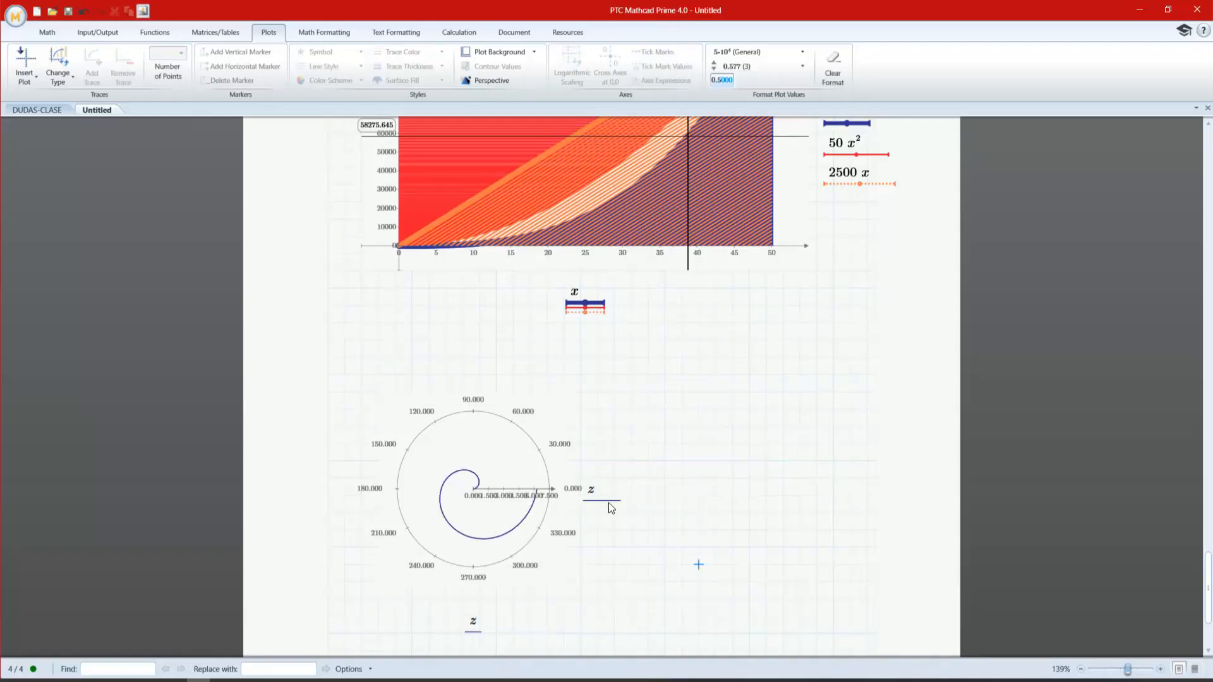
- Change the polar plot's radial-axis expression to z²
left_click(593, 496)
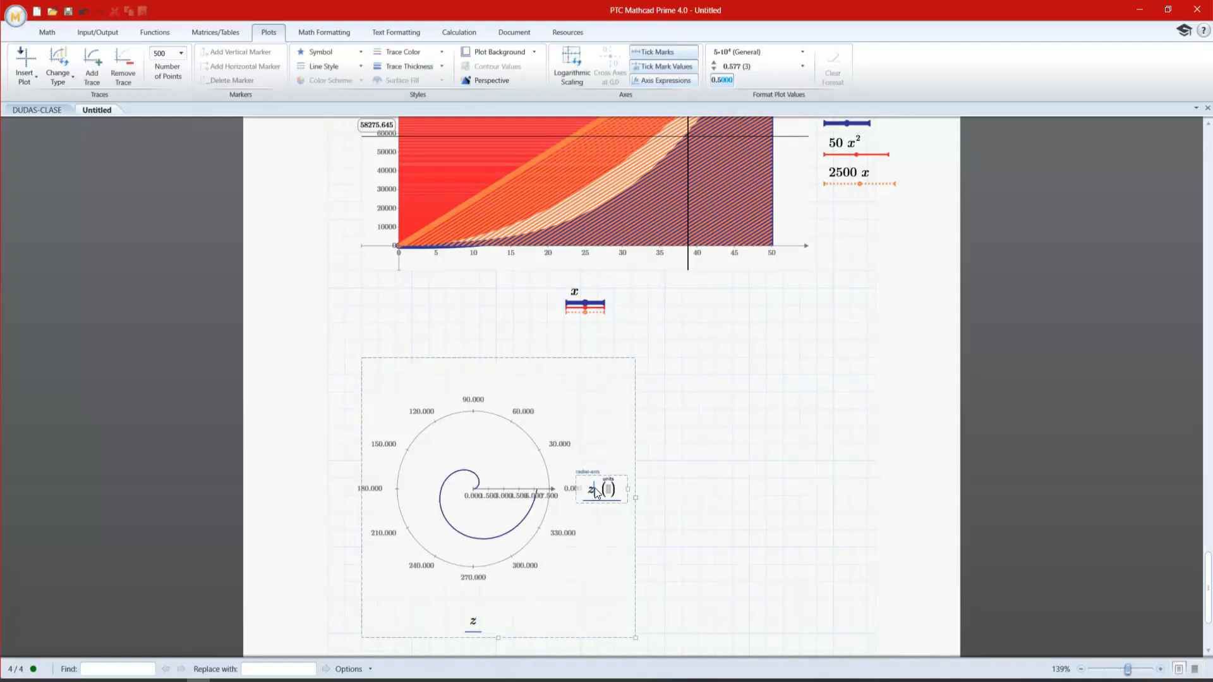
left_click(46, 33)
left_click(196, 69)
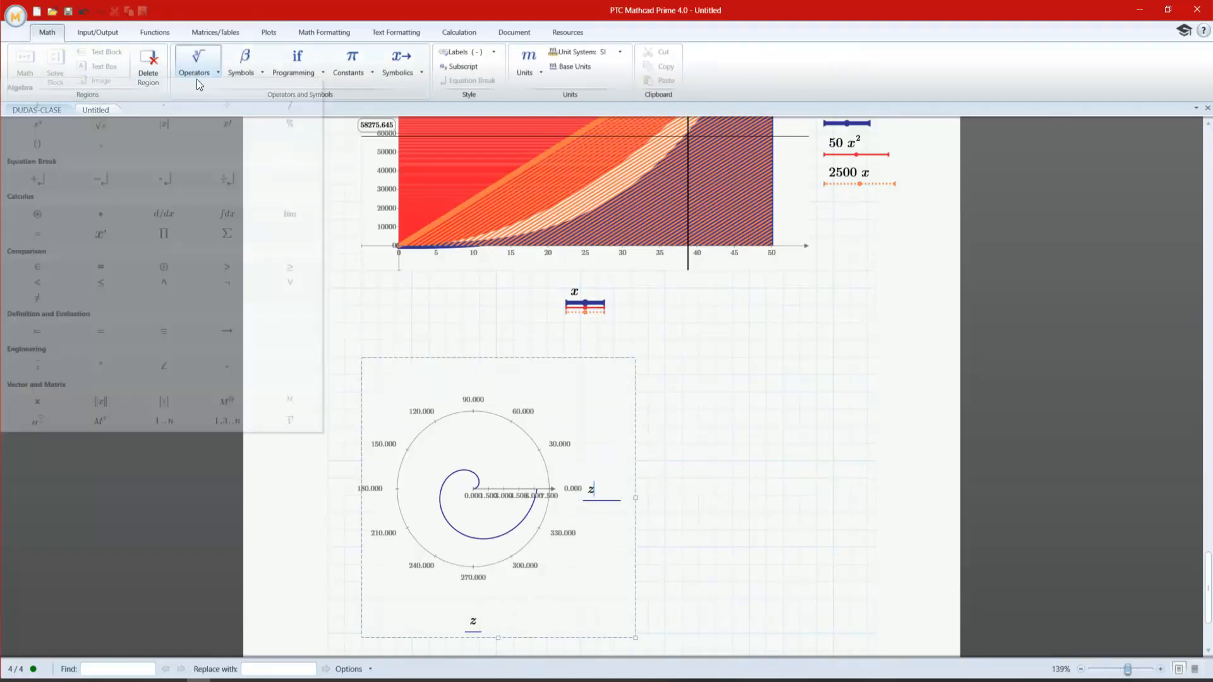
left_click(43, 125)
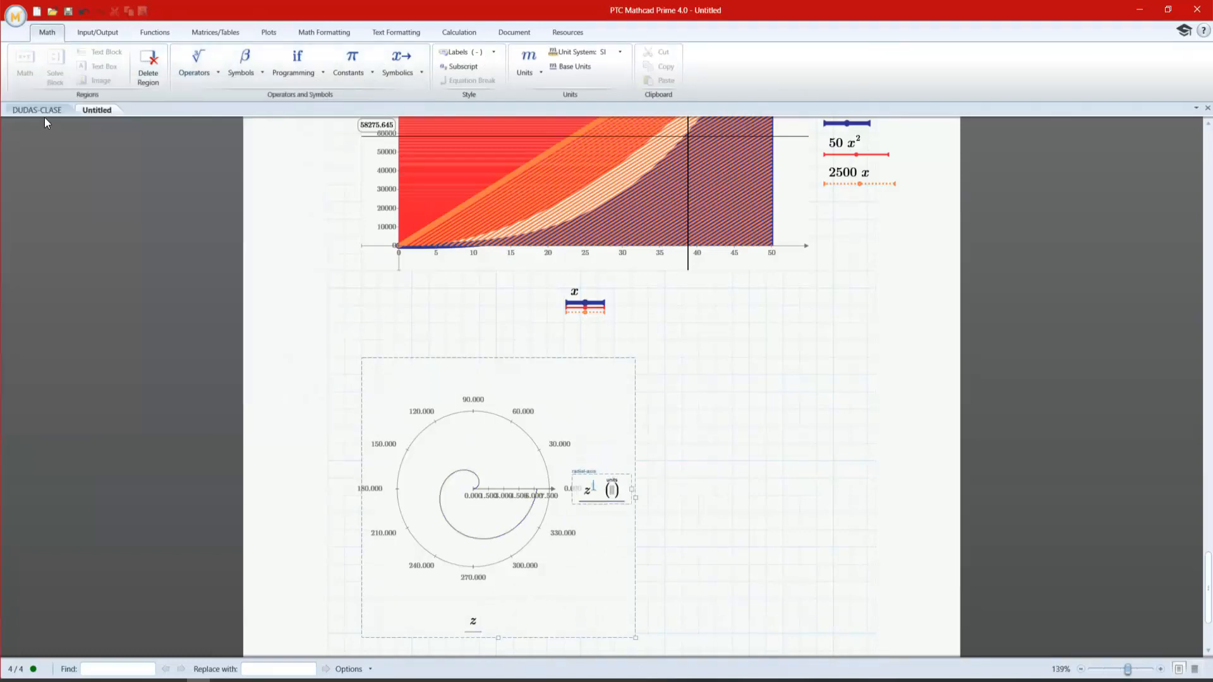
left_click(682, 444)
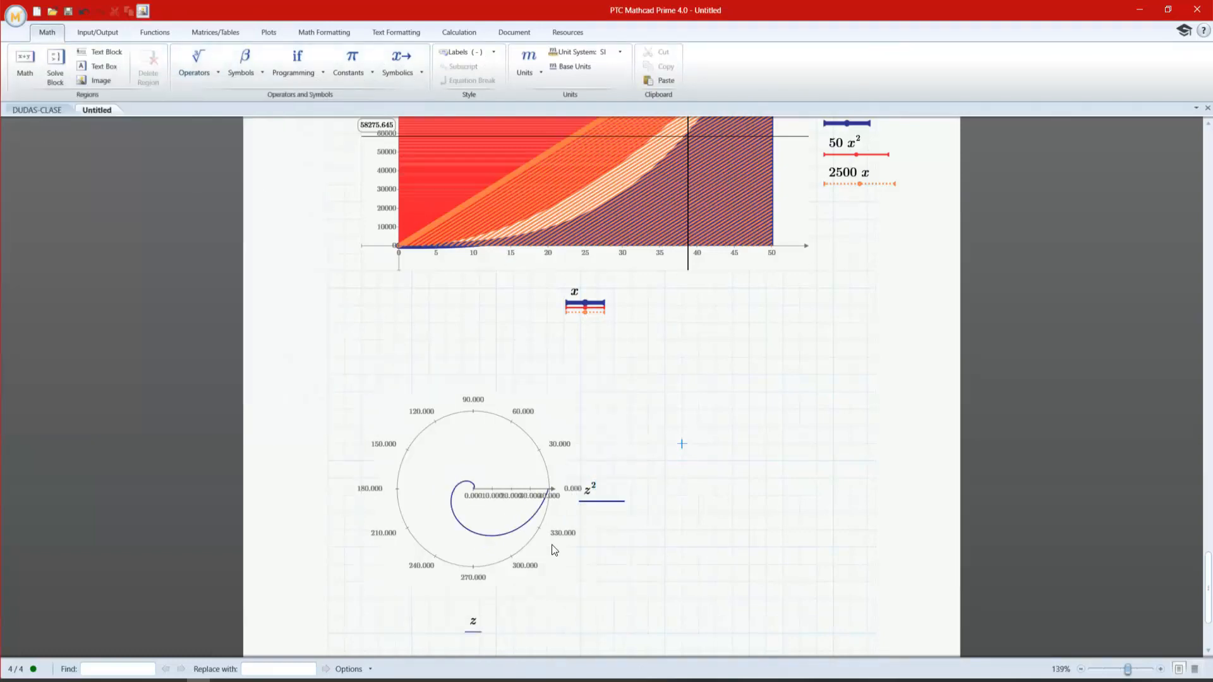
- Replace the exponent in the polar plot's radial-axis expression so that it reads z³
left_click(593, 491)
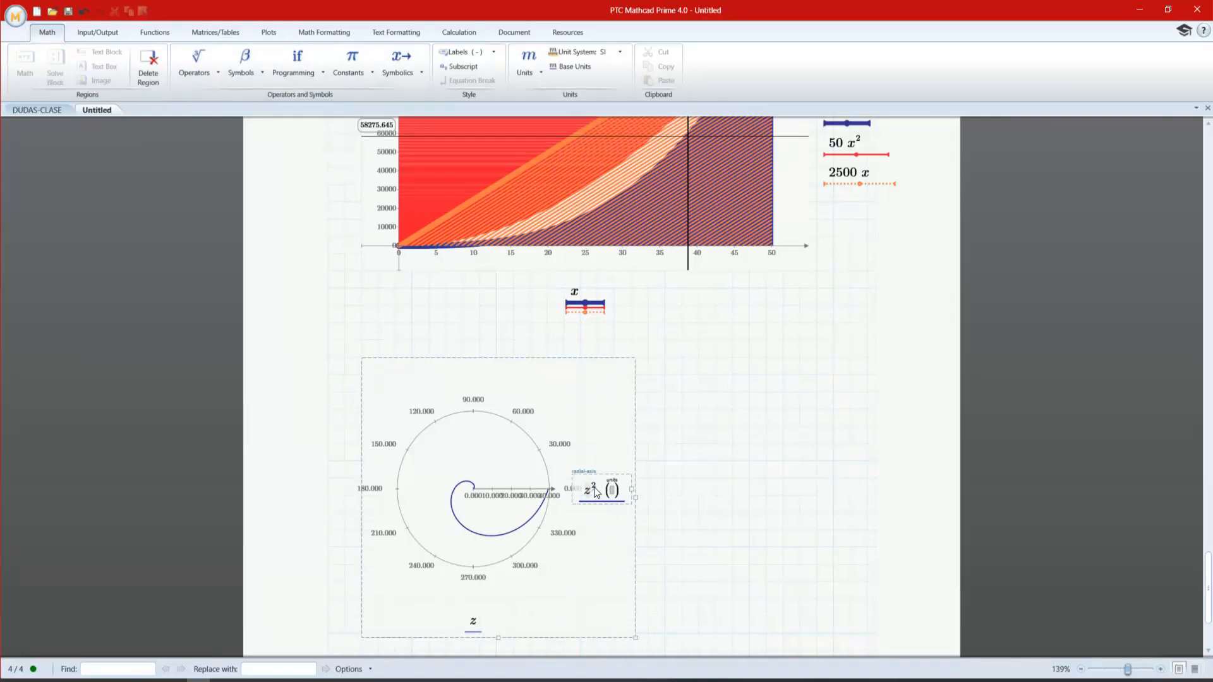
key("BackSpace")
key("BackSpace")
type("^3")
key("Return")
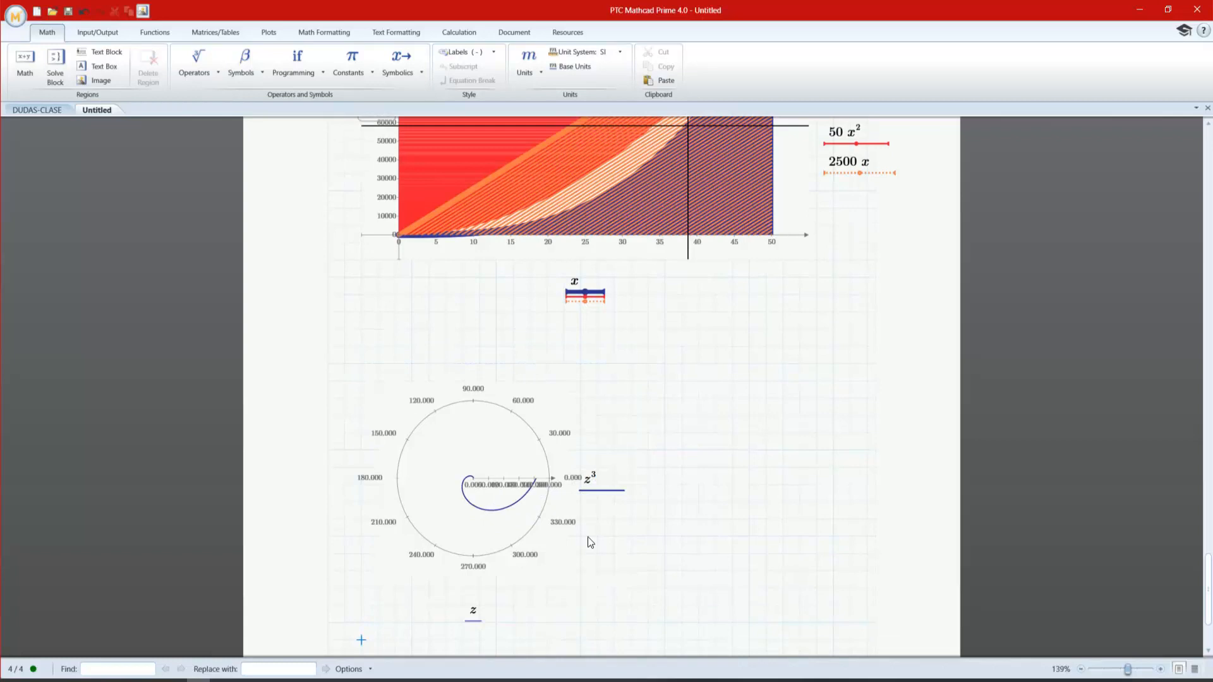
- Remove the exponent from the polar plot's radial-axis expression and divide z by 1000
left_click(592, 472)
key("BackSpace")
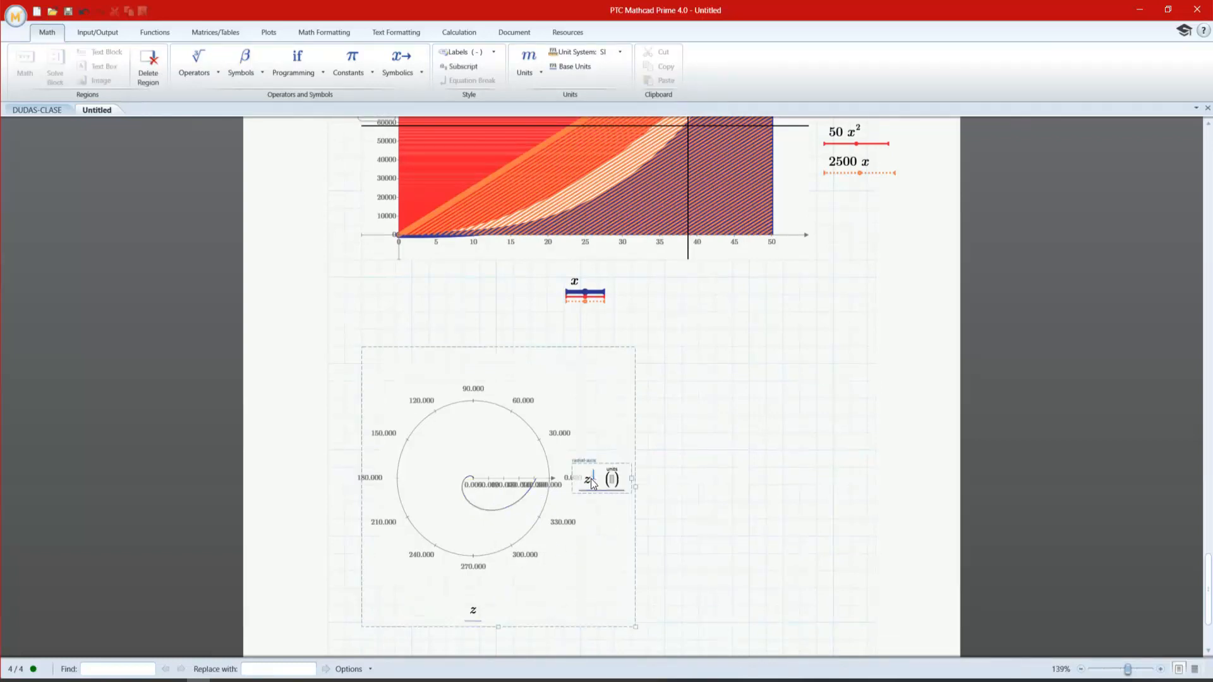
key("BackSpace")
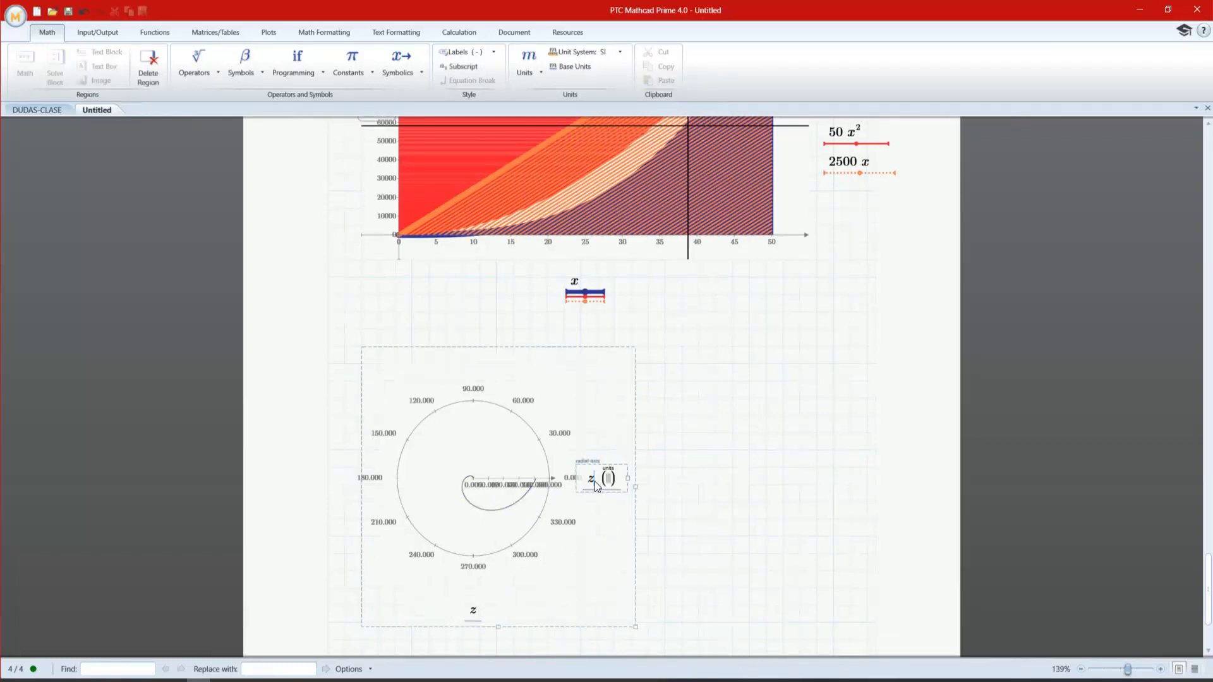
type("/10")
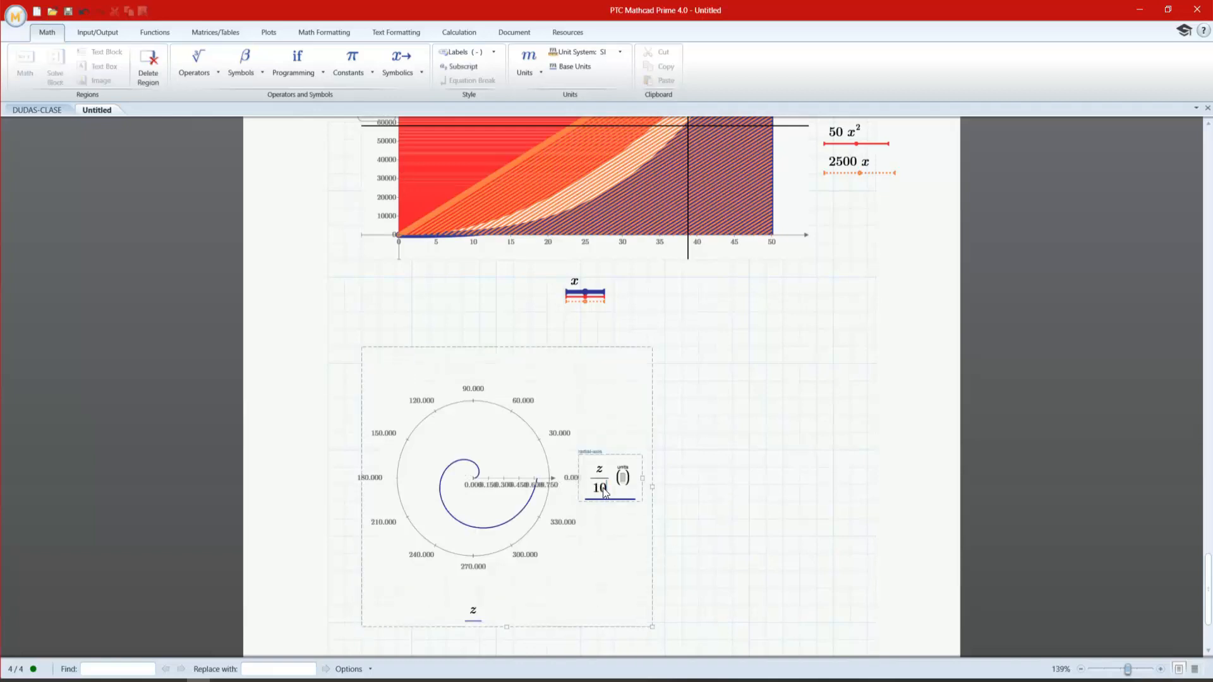
type("00")
left_click(714, 502)
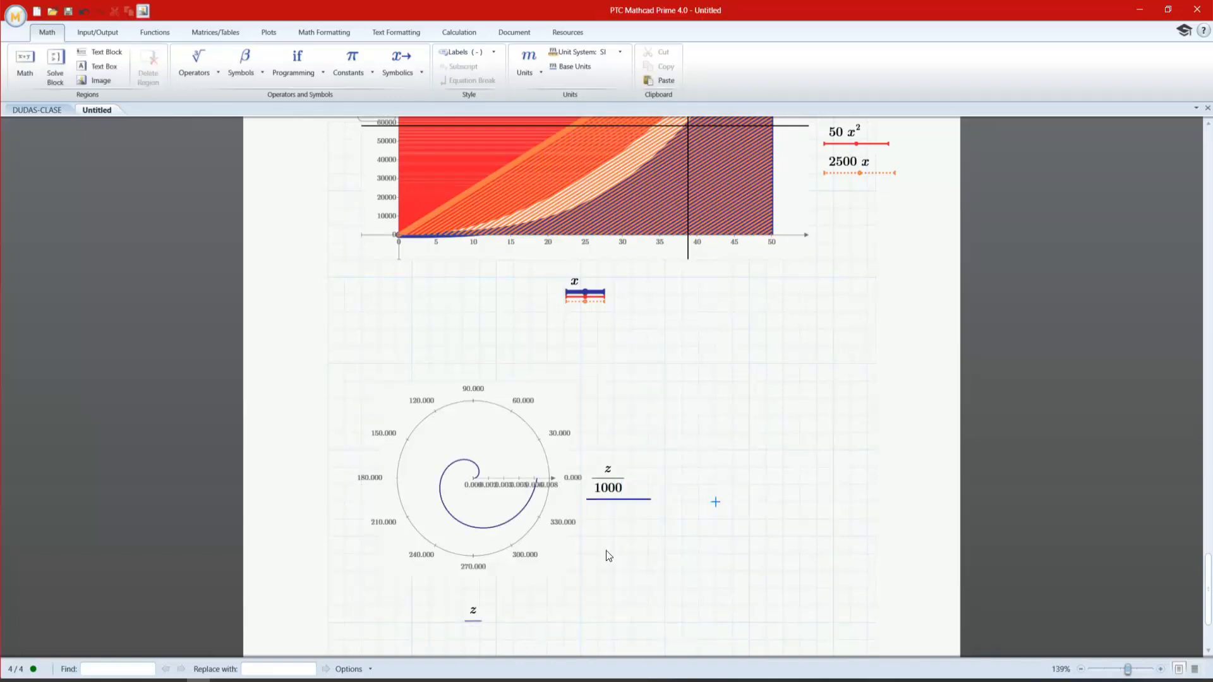
- Set the denominator of the radial-axis expression to 1000000 and widen the polar plot region to nearly the page margin
left_click(610, 494)
type("000")
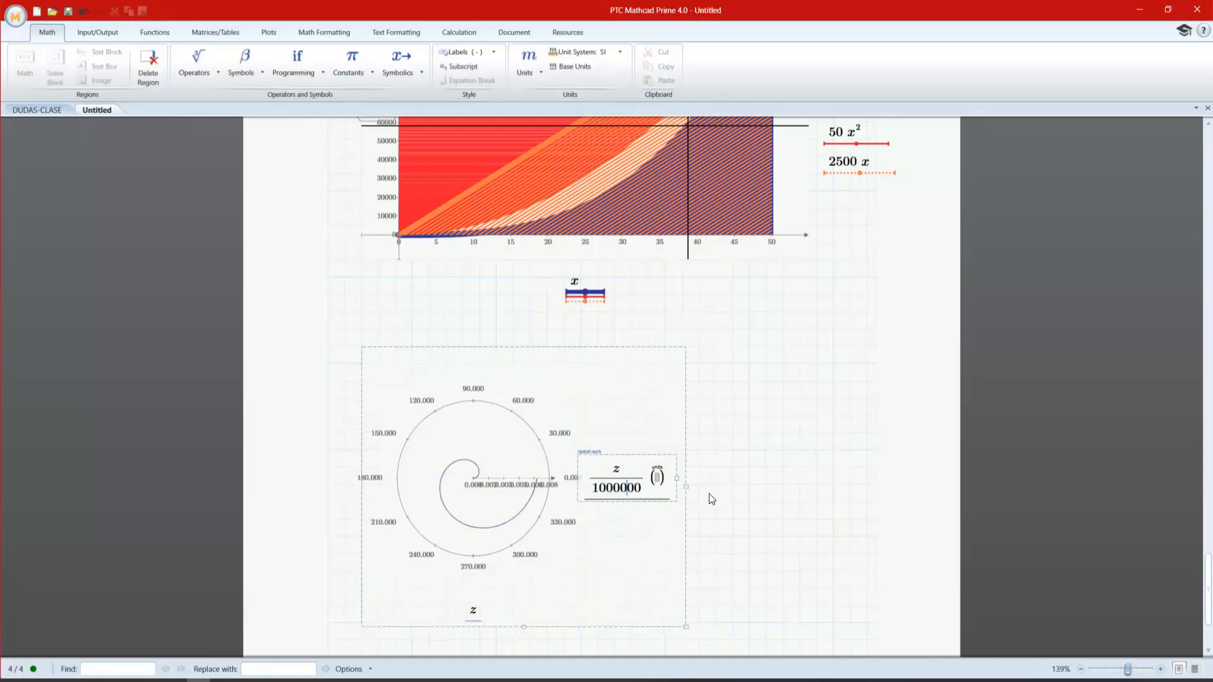
left_click(711, 496)
left_click(533, 521)
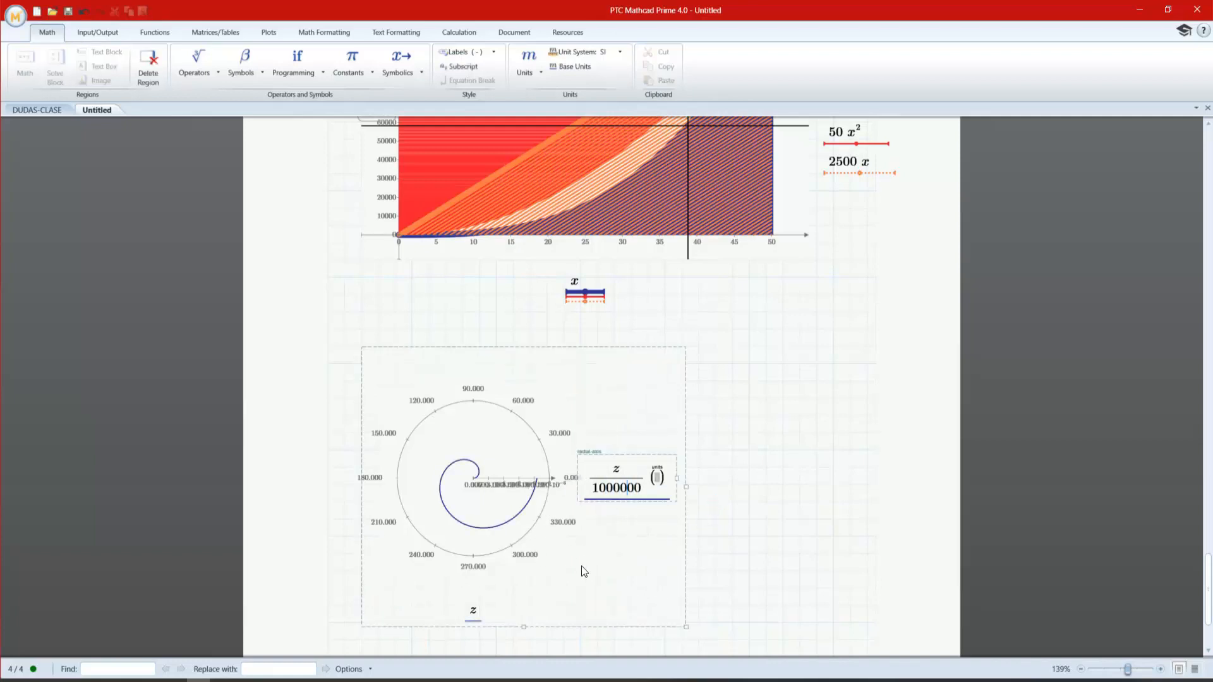
left_click_drag(685, 487, 897, 474)
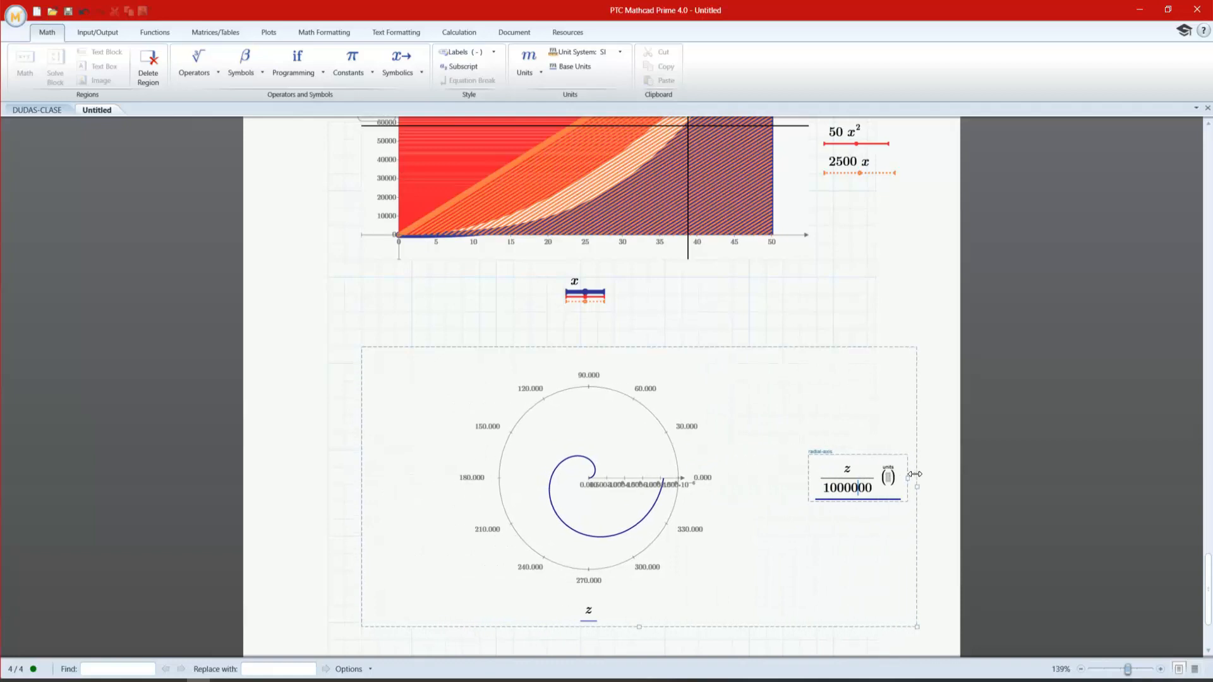
- Enlarge the polar plot region downward and set the denominator of its radial-axis expression to 10
scroll(787, 406, "down", 3)
left_click_drag(642, 538, 671, 615)
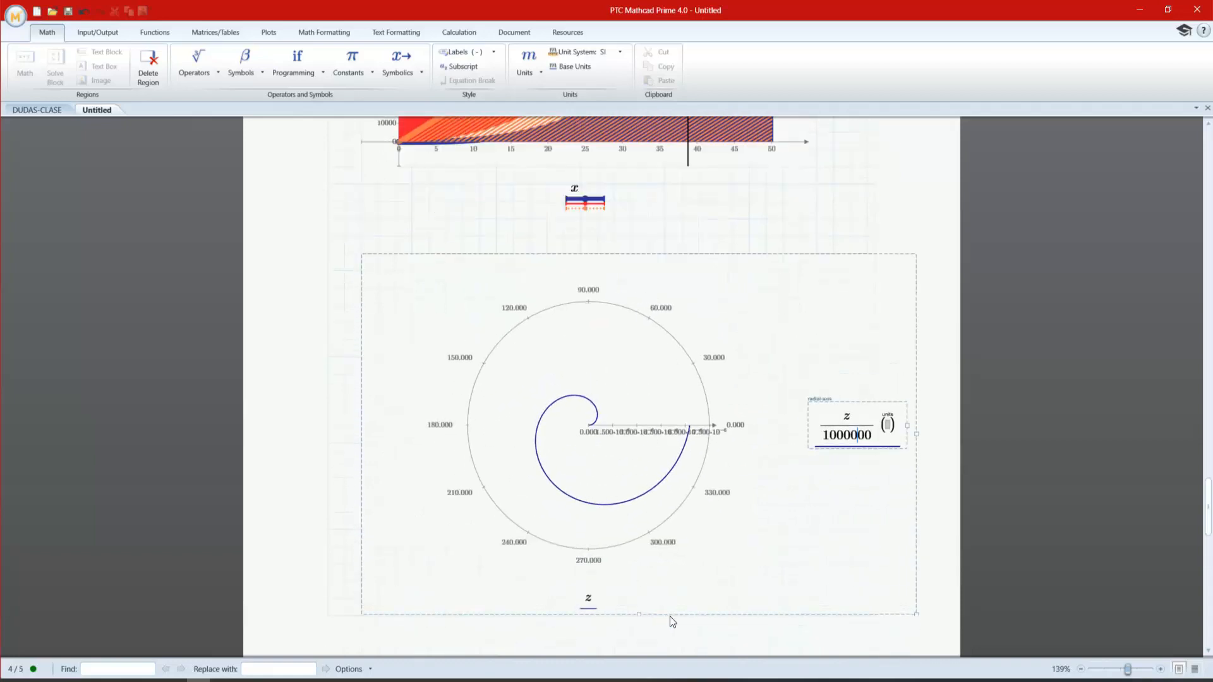
key("space")
key("space")
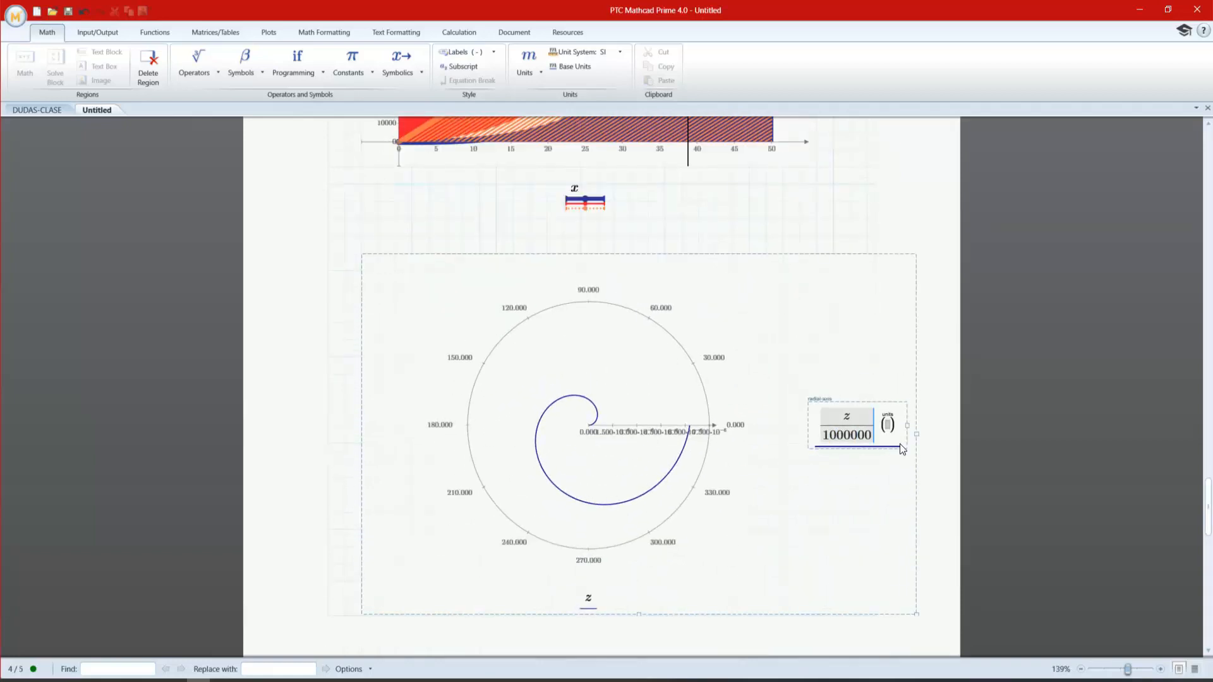
left_click(869, 440)
key("space")
double_click(862, 441)
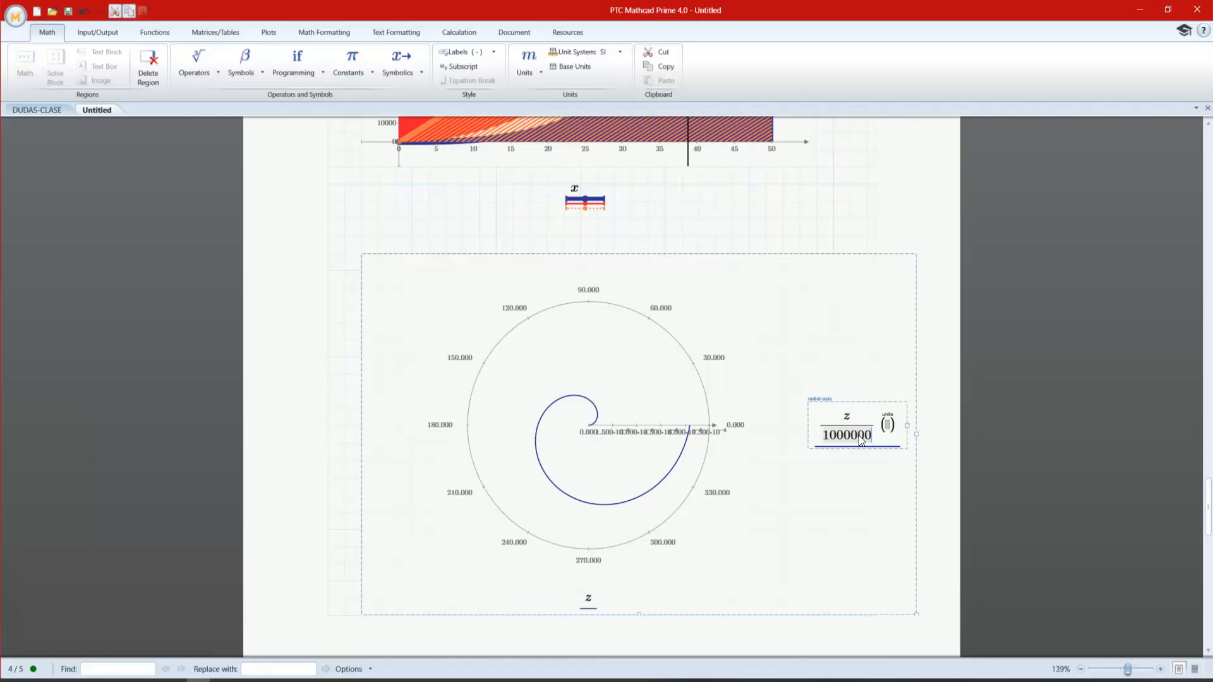
type("10")
key("Return")
scroll(651, 378, "up", 2)
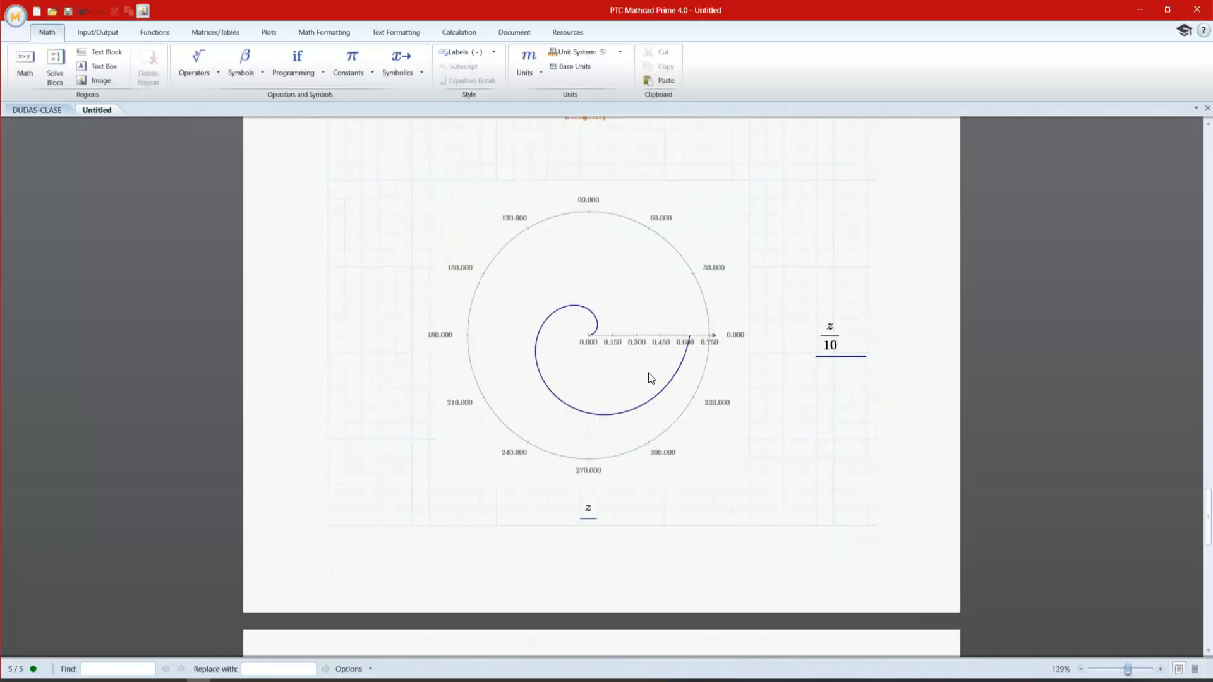
- Format the z/10 trace of the polar plot with a thicker, dashed line
left_click(640, 335)
scroll(628, 339, "up", 1)
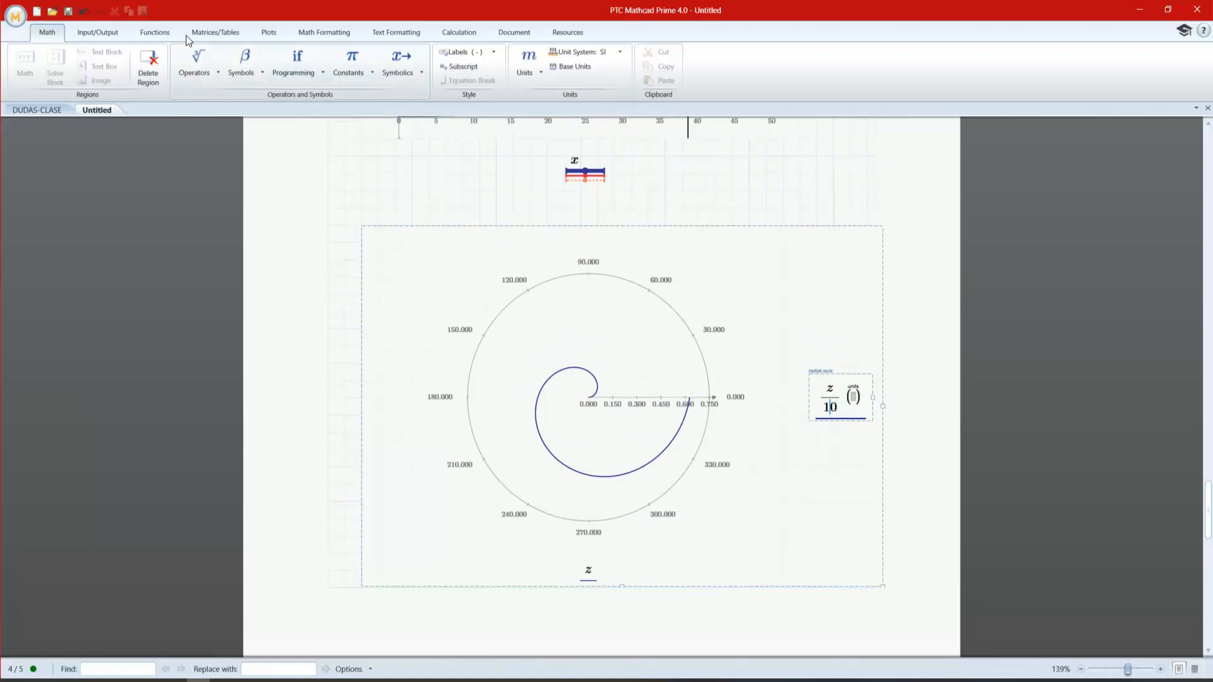
left_click(269, 33)
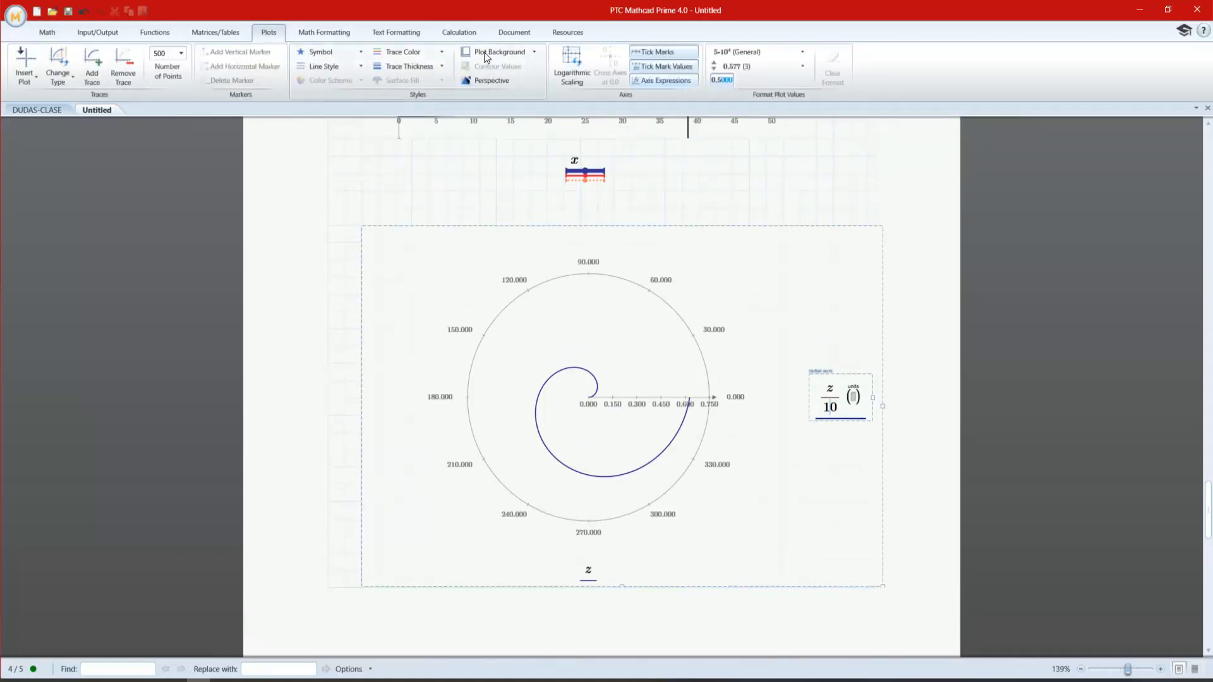
left_click(422, 66)
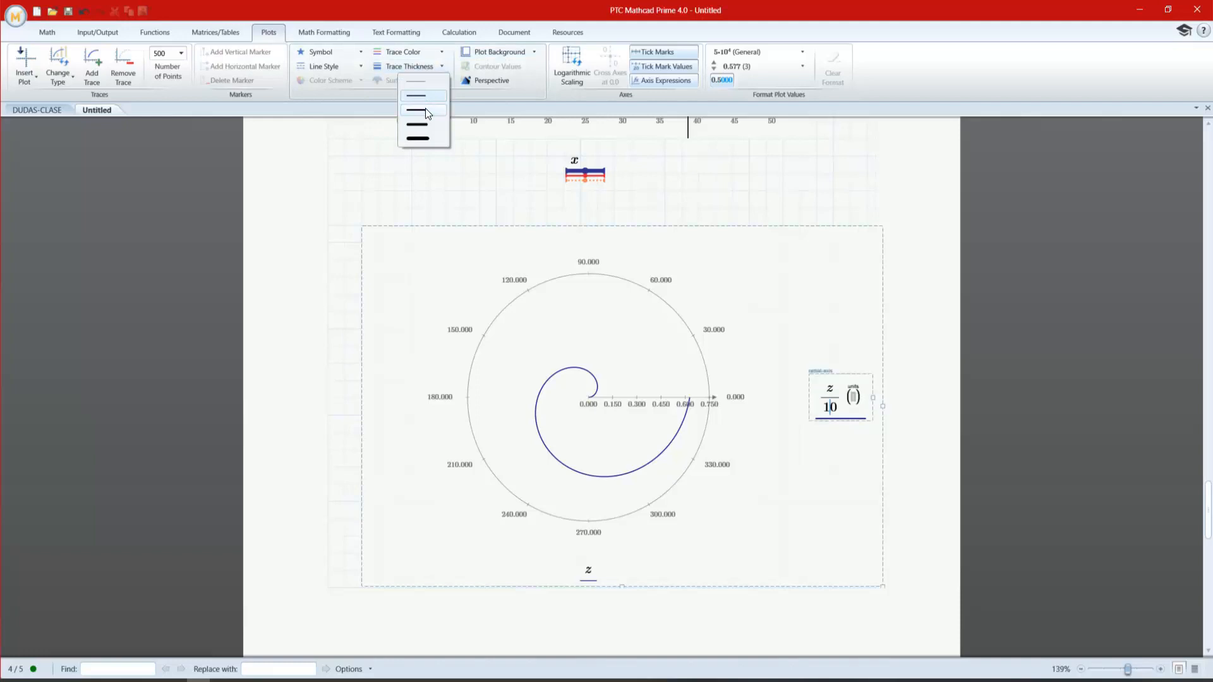
left_click(425, 109)
left_click(333, 66)
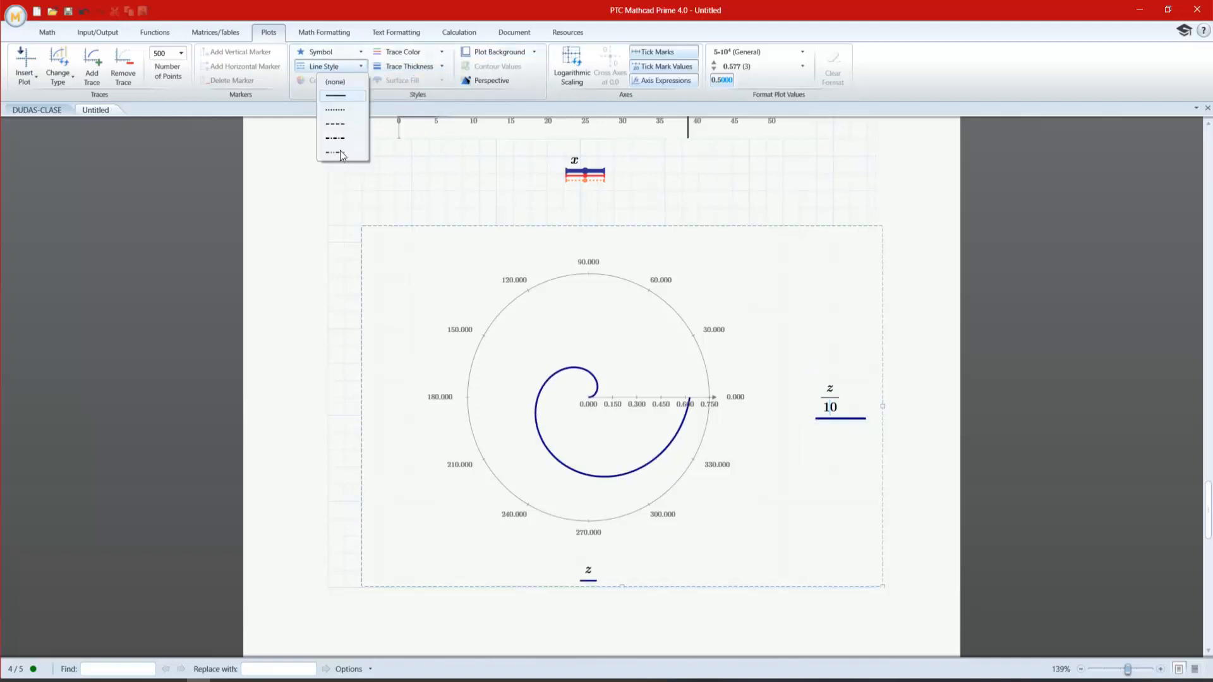
left_click(340, 125)
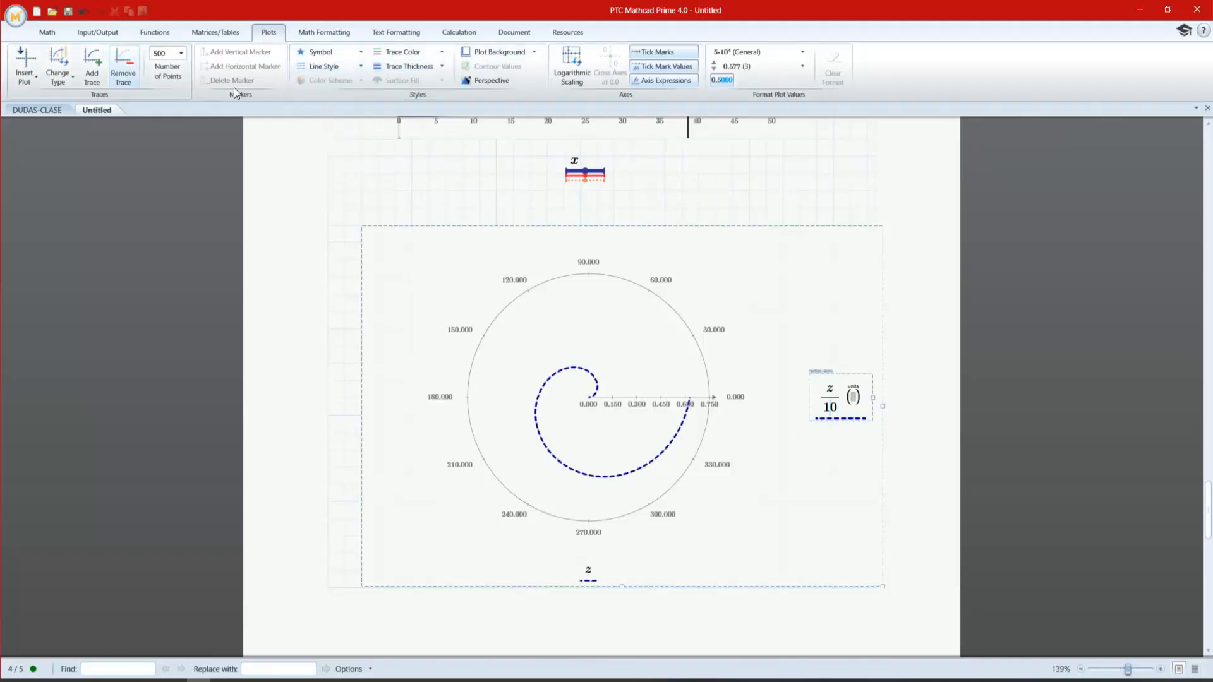
- Add a second trace with the radial expression z to the polar plot and color it red
left_click(93, 69)
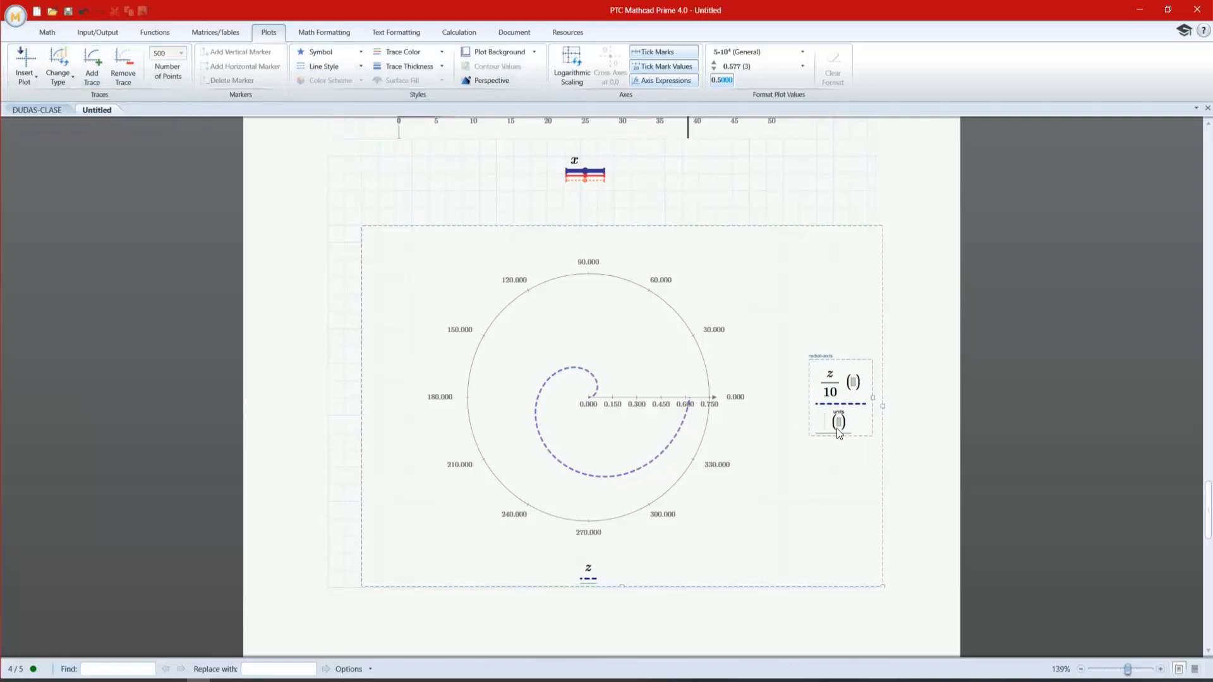
type("s")
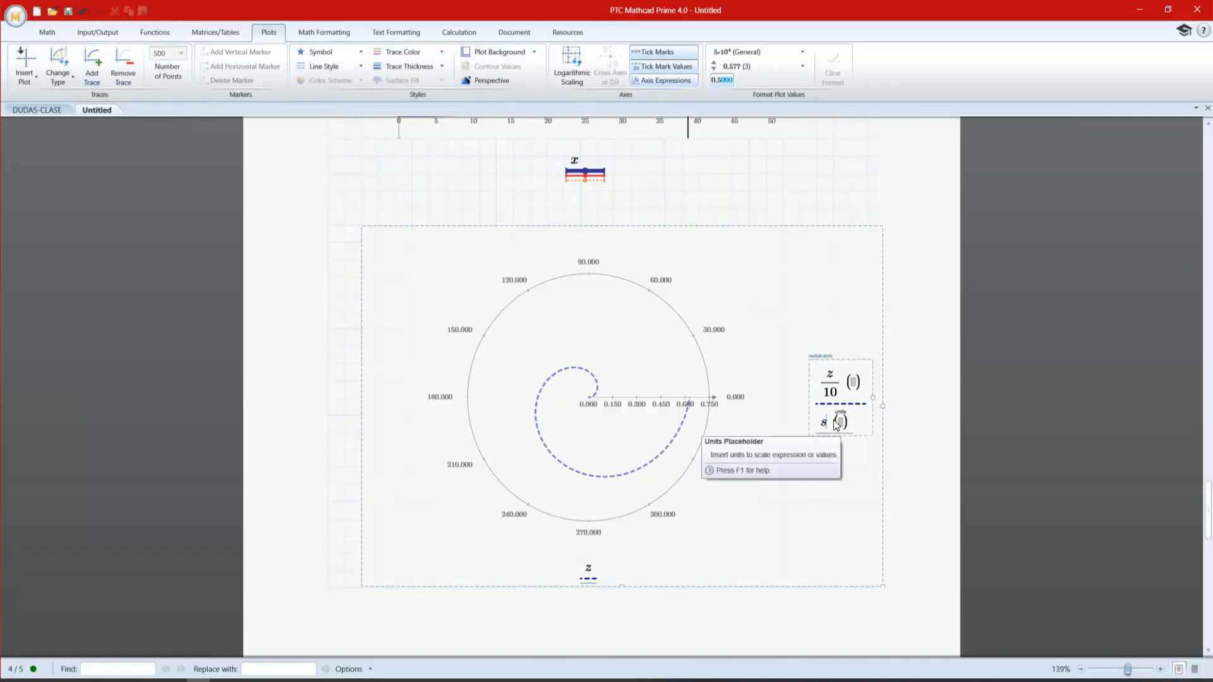
key("BackSpace")
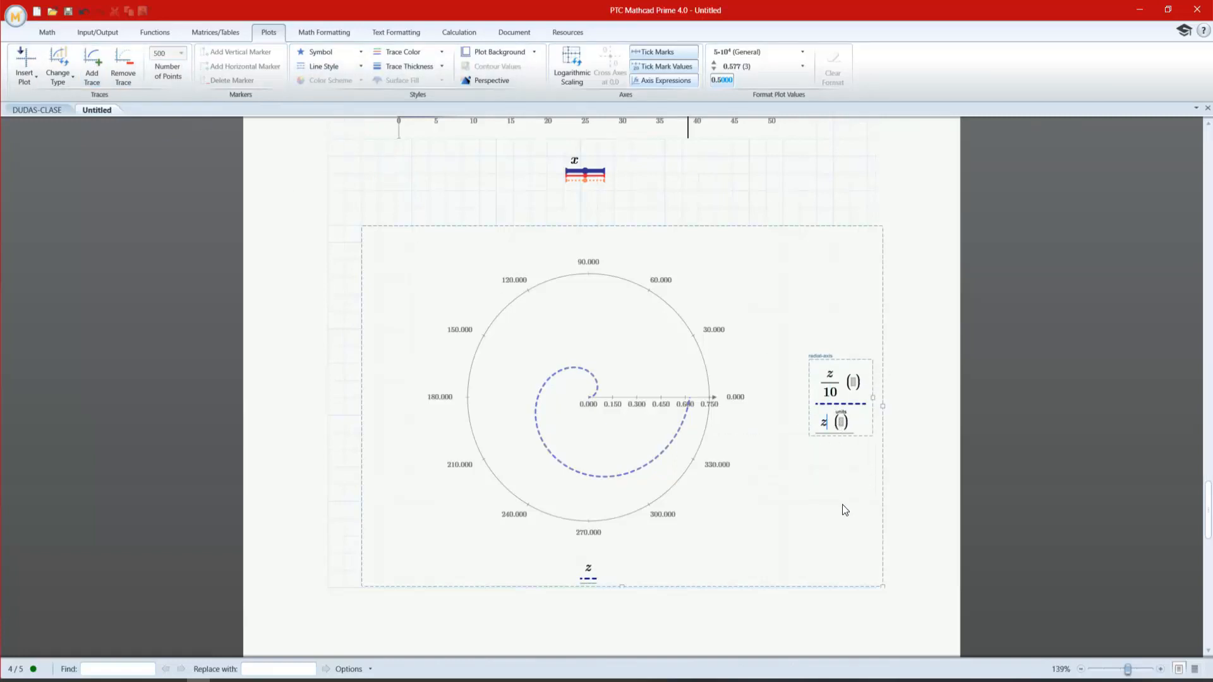
left_click(841, 422)
left_click(401, 50)
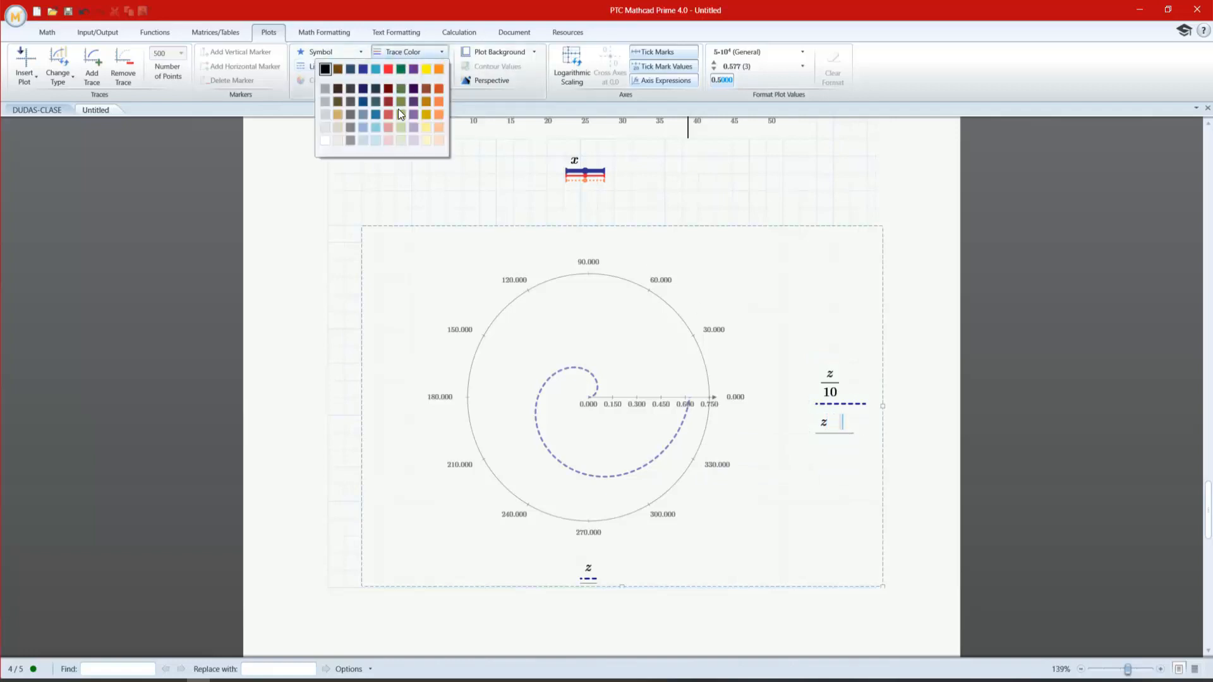
left_click(387, 69)
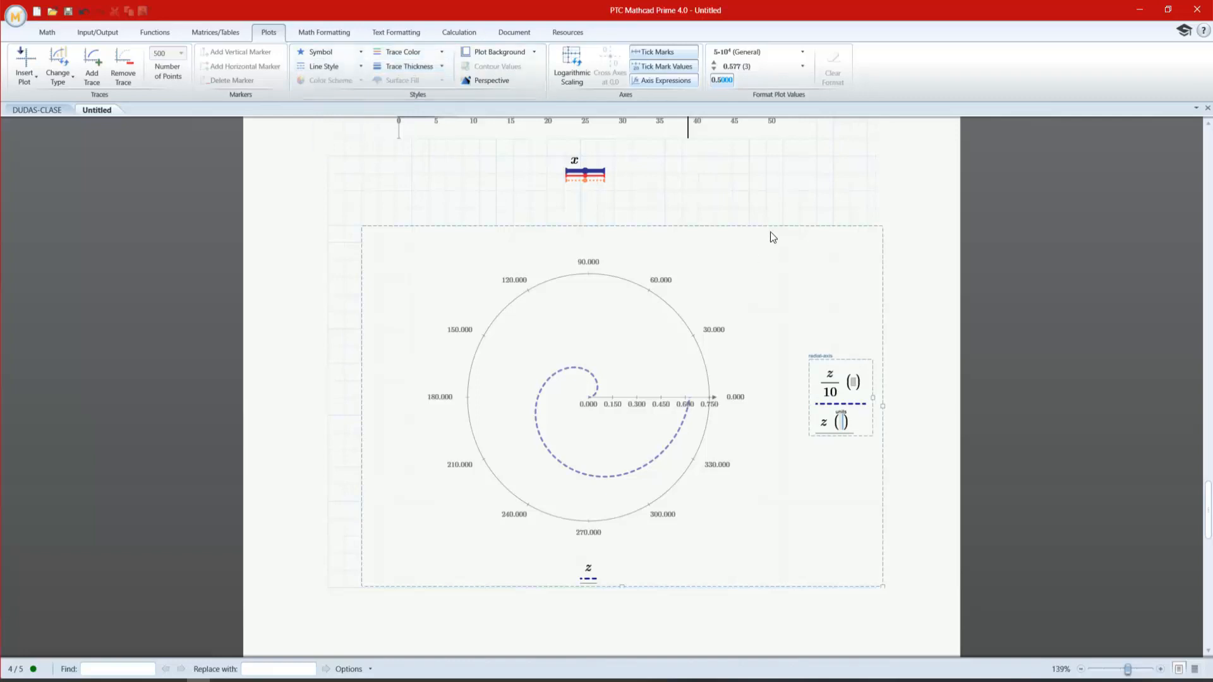
left_click(381, 53)
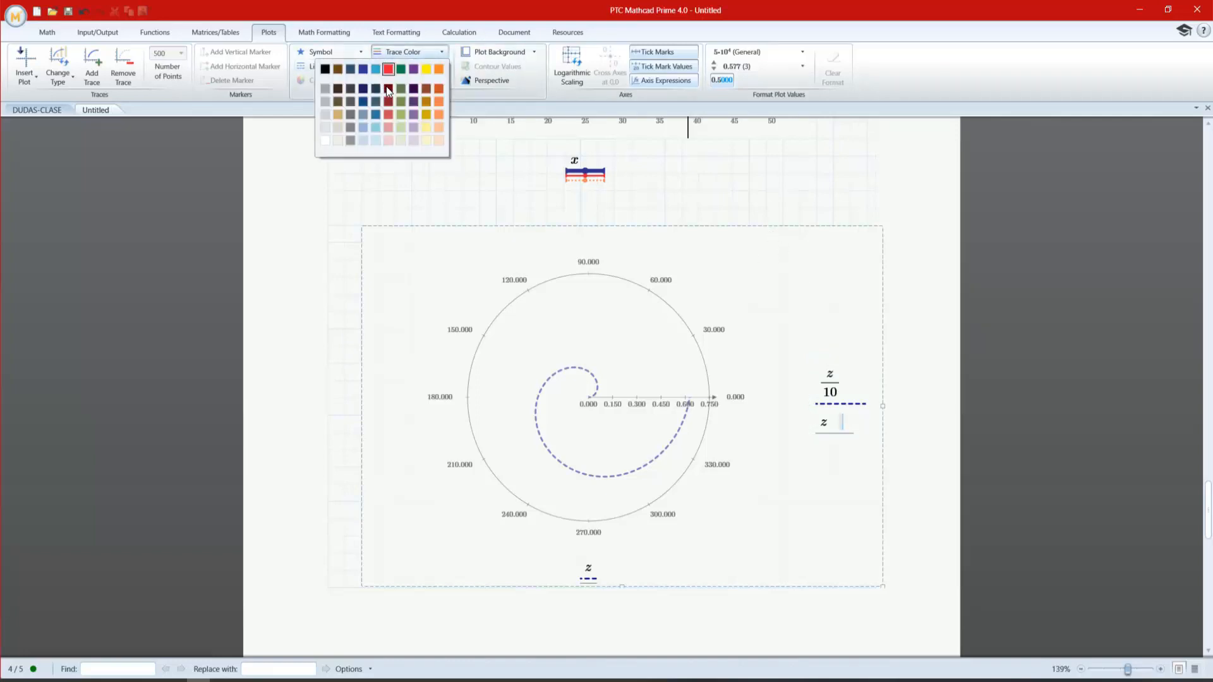
left_click(511, 217)
- Divide the red trace's radial expression by 5 so that it reads z/5
left_click(824, 425)
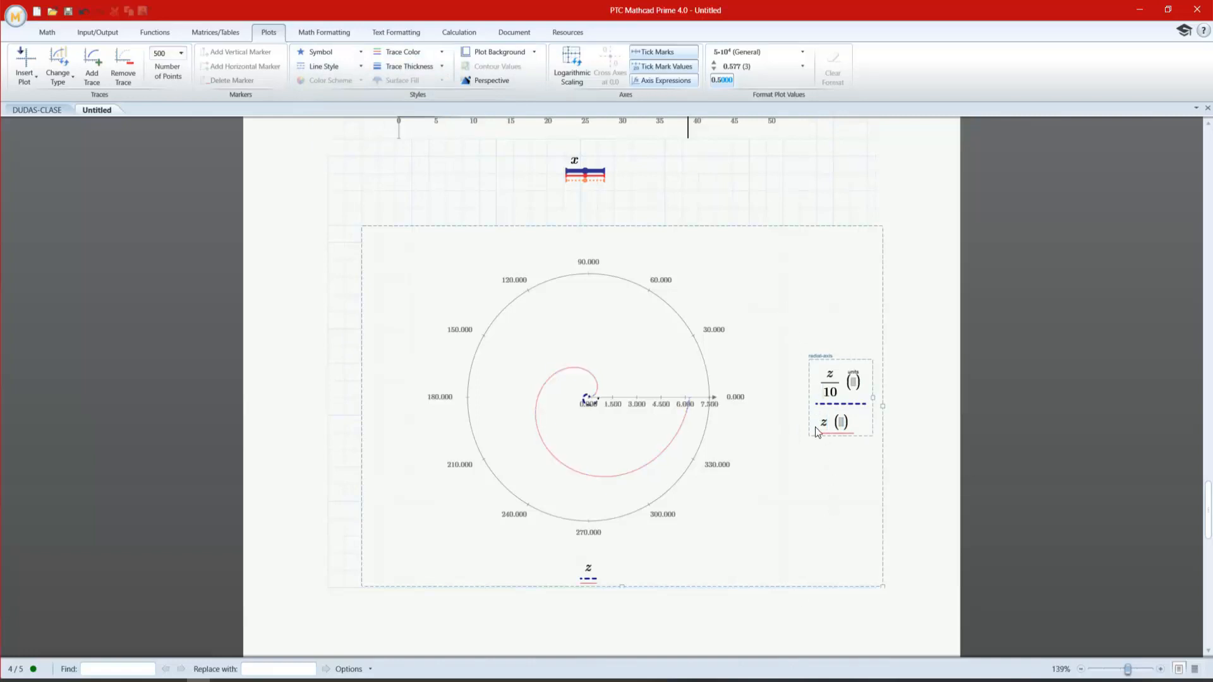
type("/5")
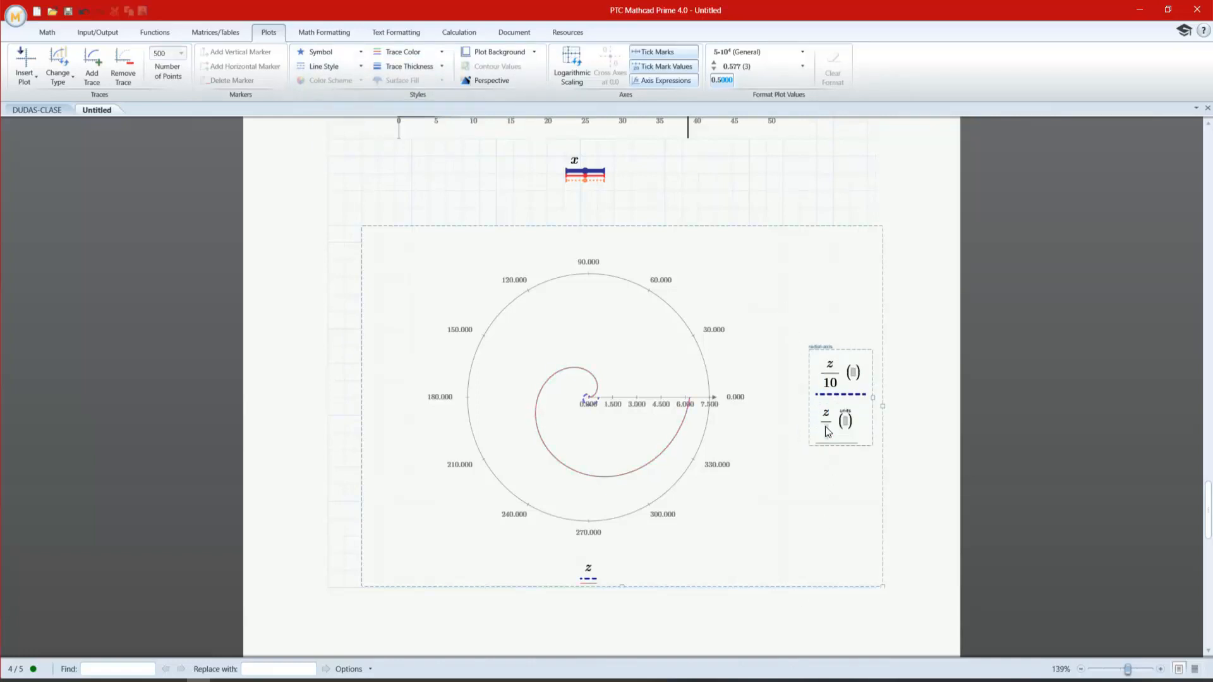
key("Return")
scroll(816, 436, "up", 3)
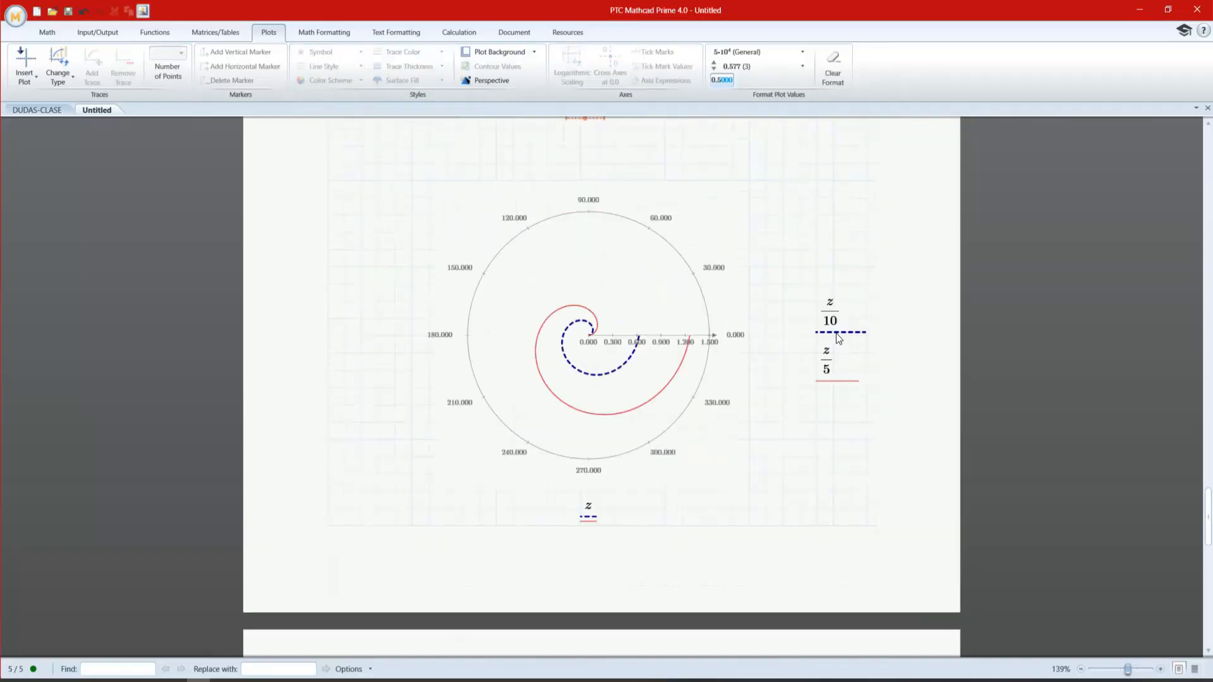
- Change the denominator of the red trace's radial expression to 8
left_click(840, 380)
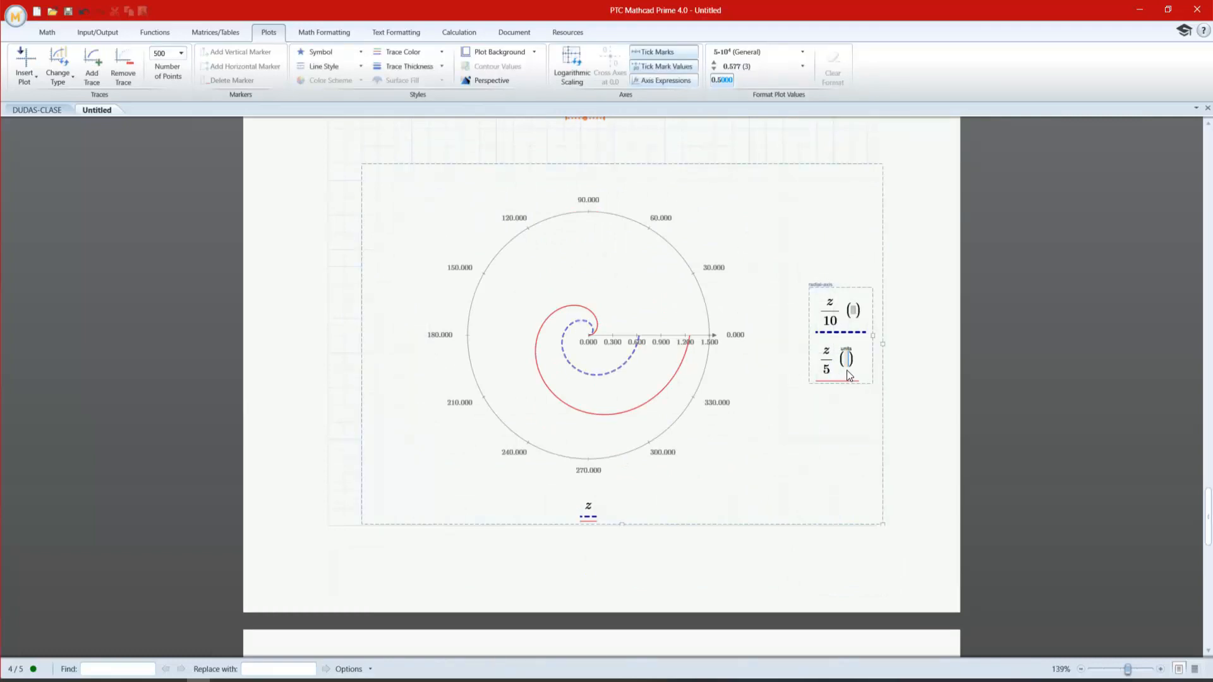
left_click(824, 371)
type("8")
scroll(824, 371, "down", 3)
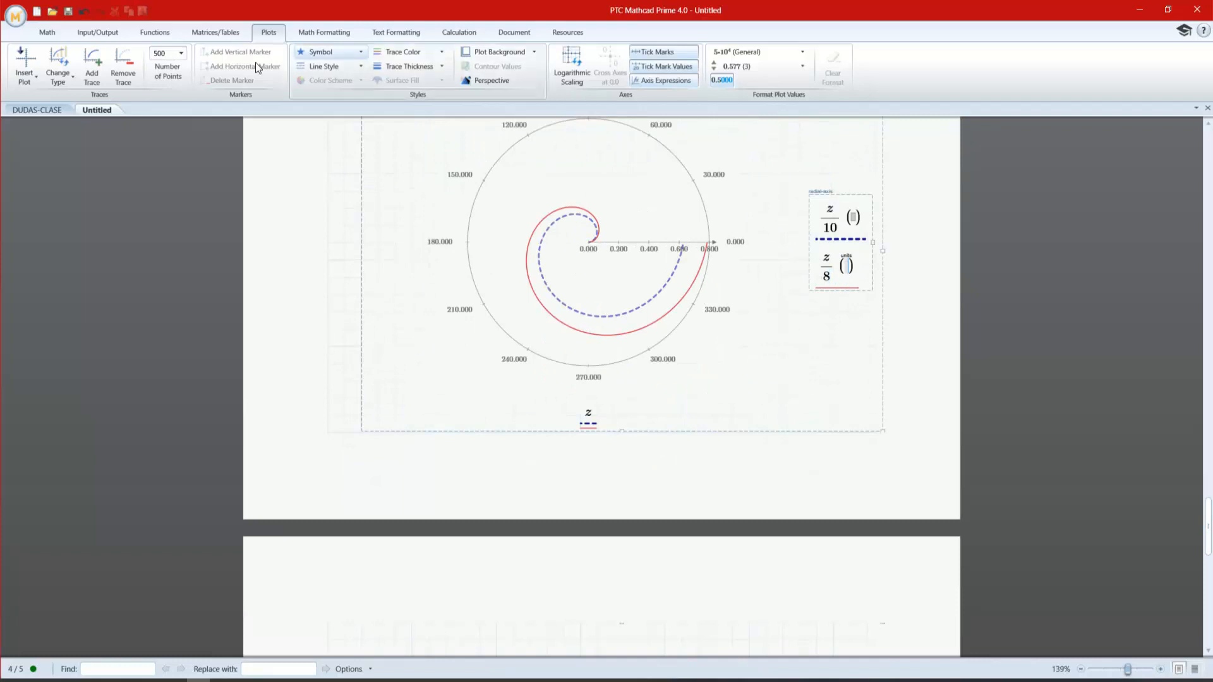
- Add a third trace with the radial expression z/6 to the polar plot and color it orange
left_click(95, 63)
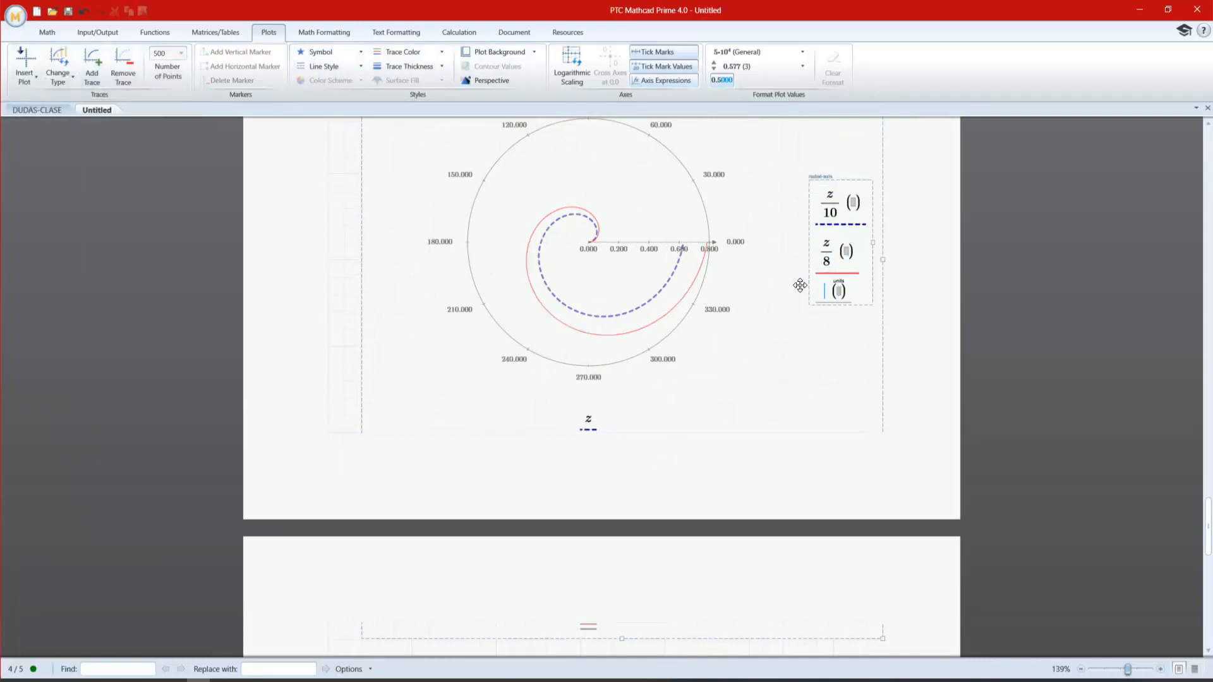
type("z/6")
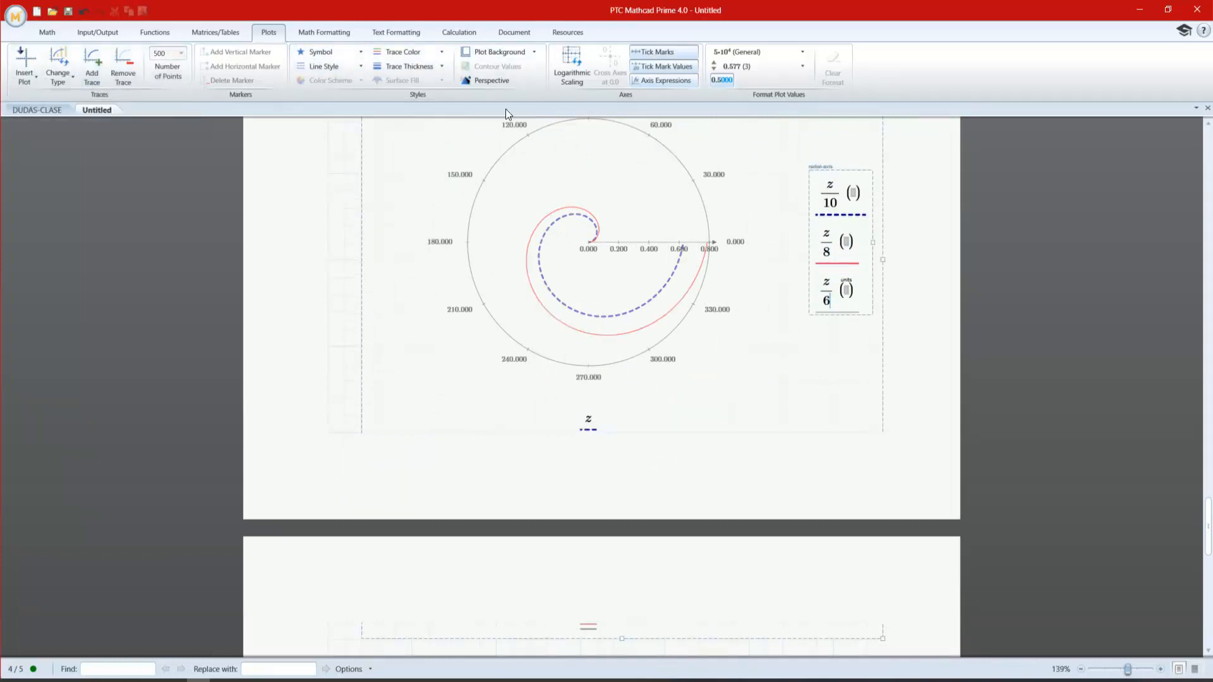
left_click(417, 56)
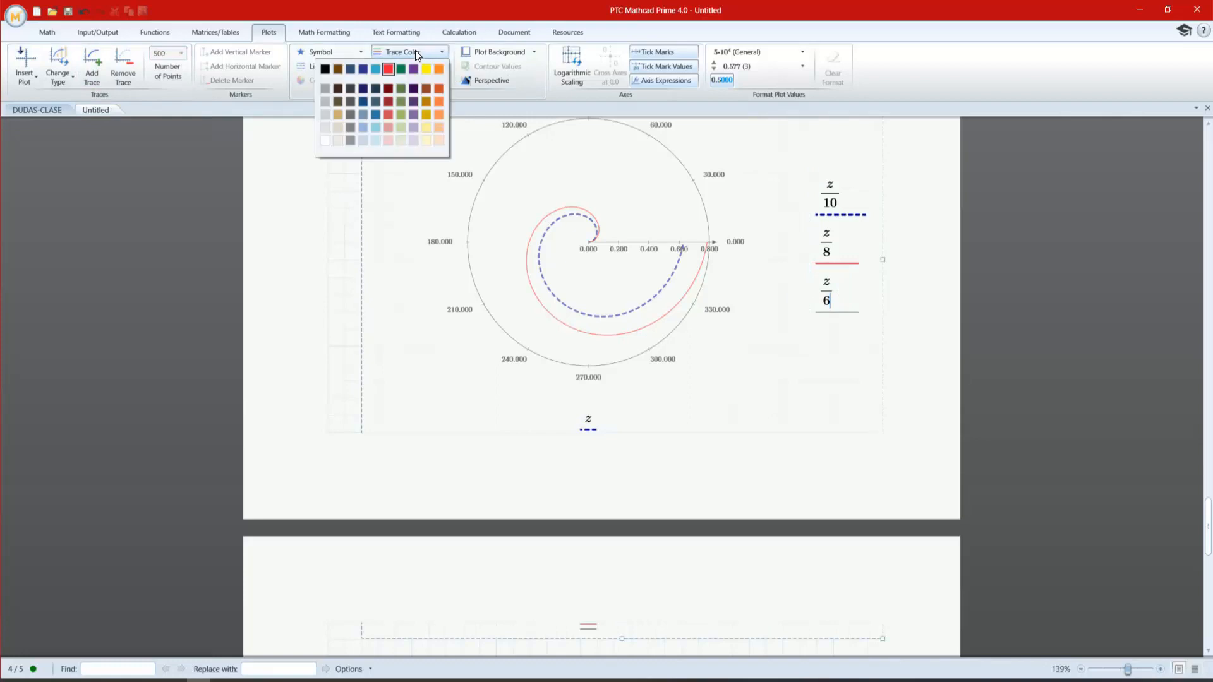
left_click(437, 101)
left_click(830, 305)
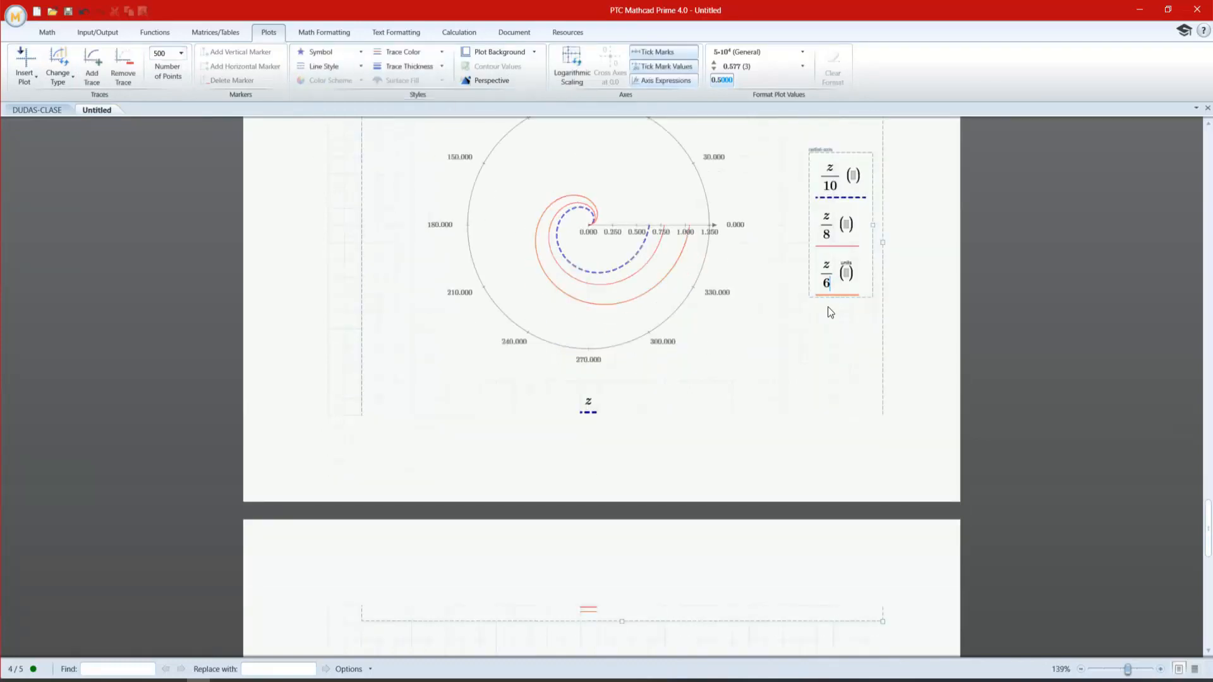
- Add a fourth trace with the radial expression z/4 to the polar plot and color it yellow
left_click(94, 68)
type("z/4")
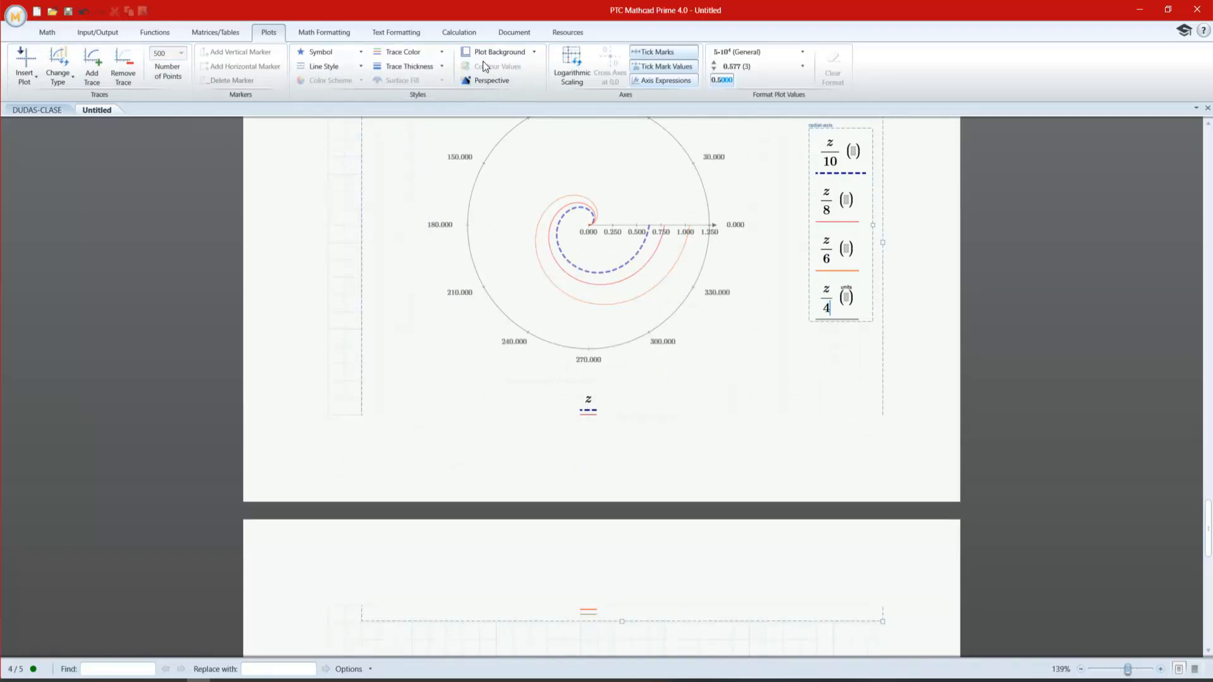
left_click(411, 51)
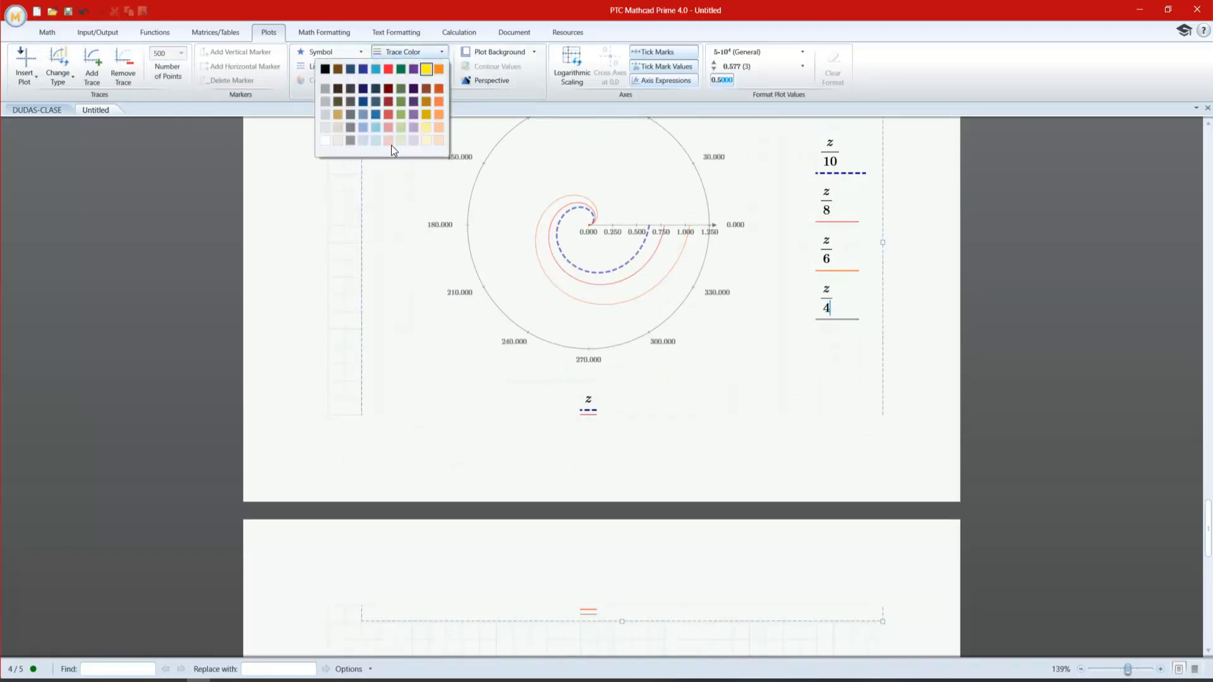
left_click(425, 69)
scroll(712, 437, "up", 2)
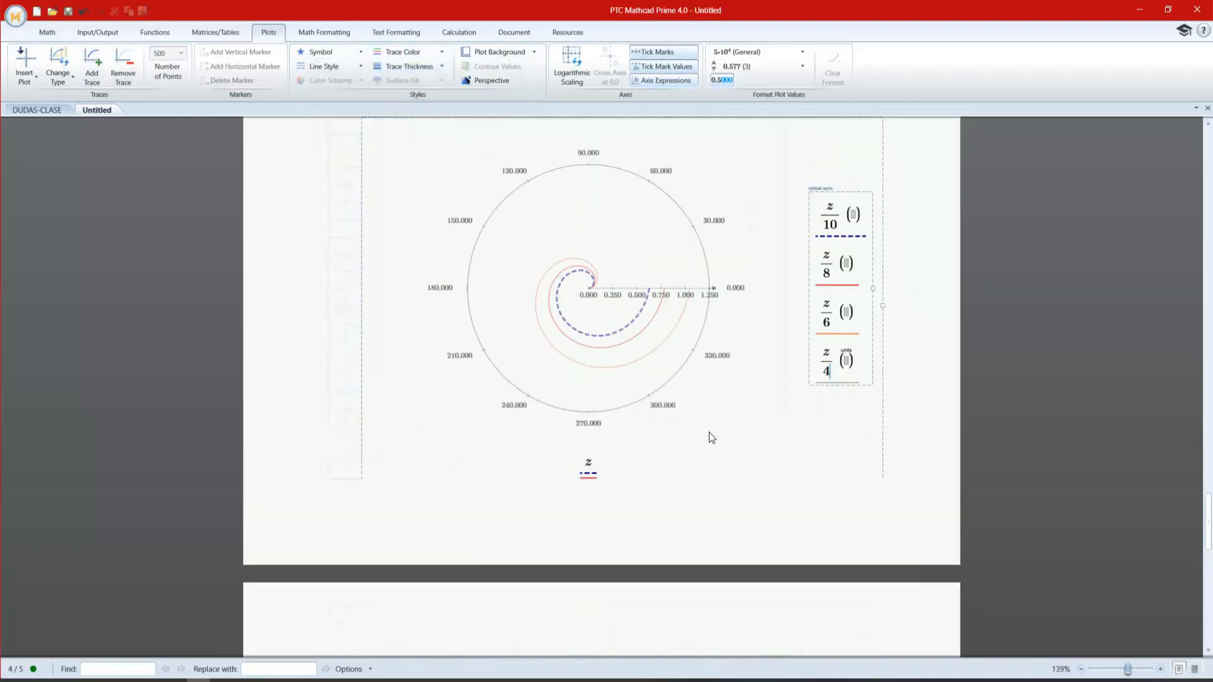
left_click(348, 374)
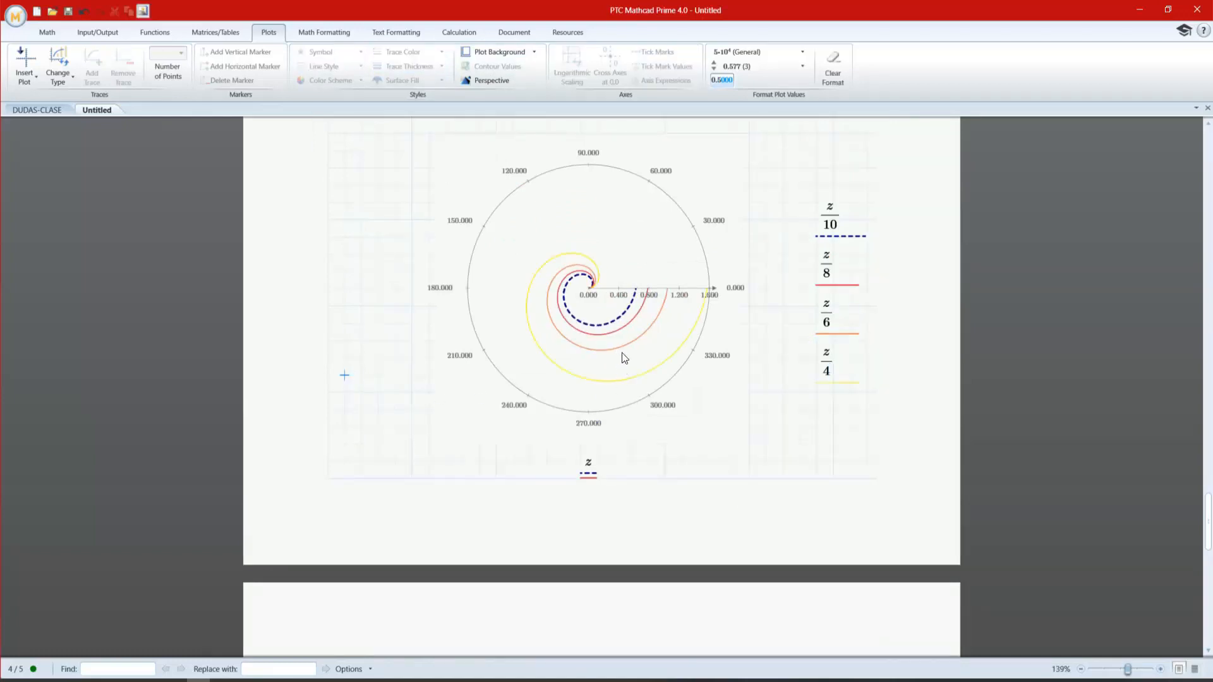
left_click(600, 384)
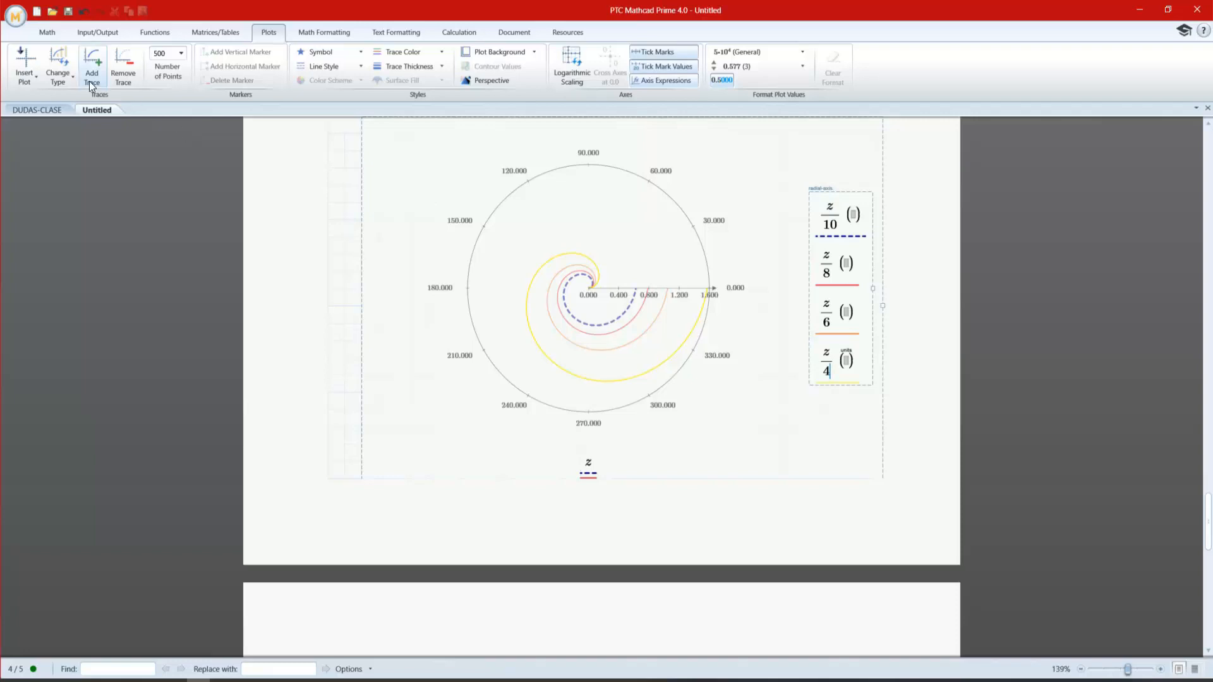
left_click(827, 329)
left_click(63, 56)
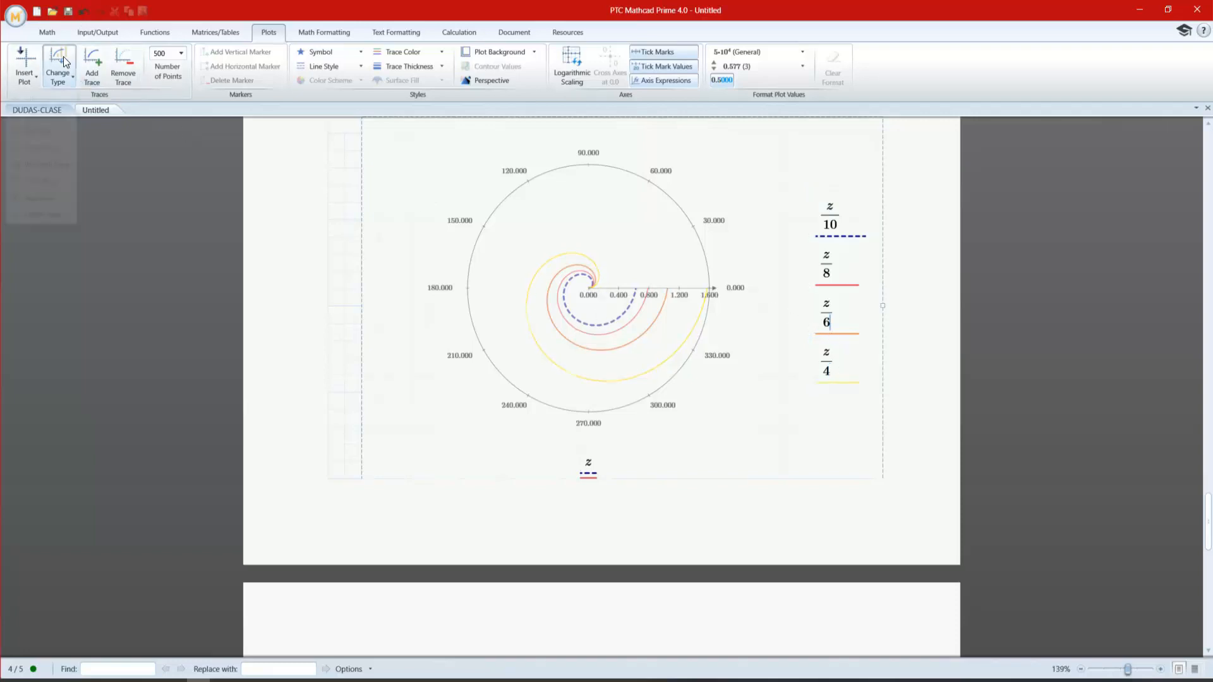
left_click(549, 232)
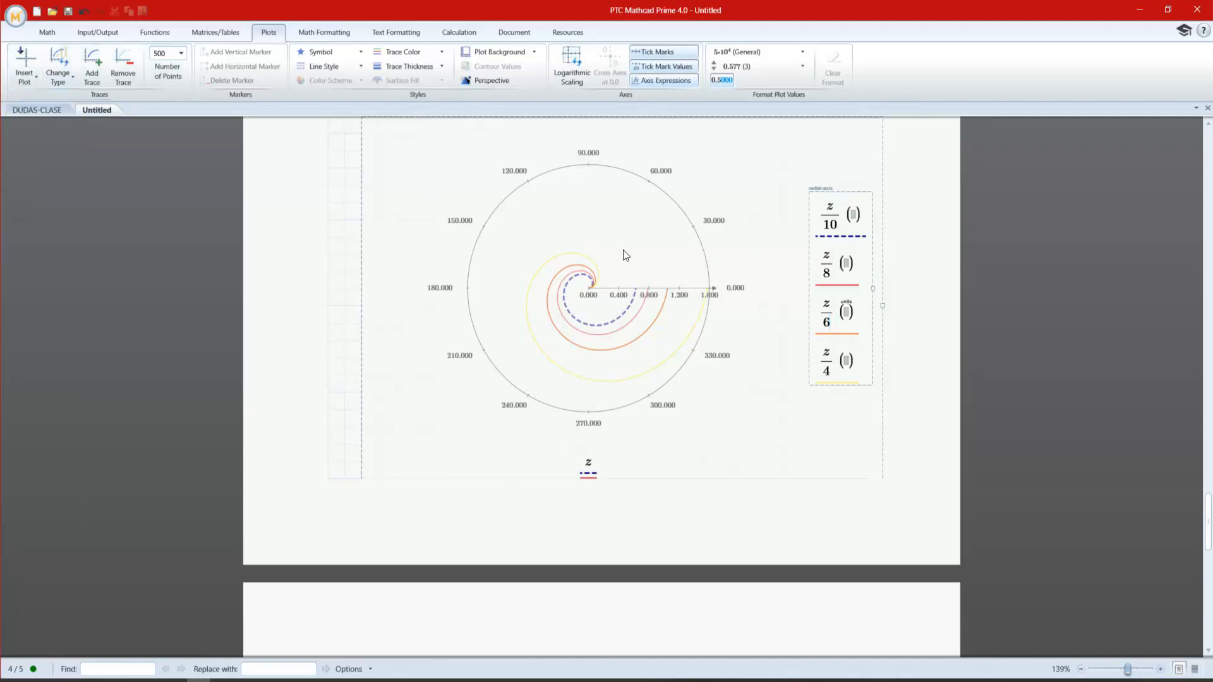
scroll(637, 243, "up", 1)
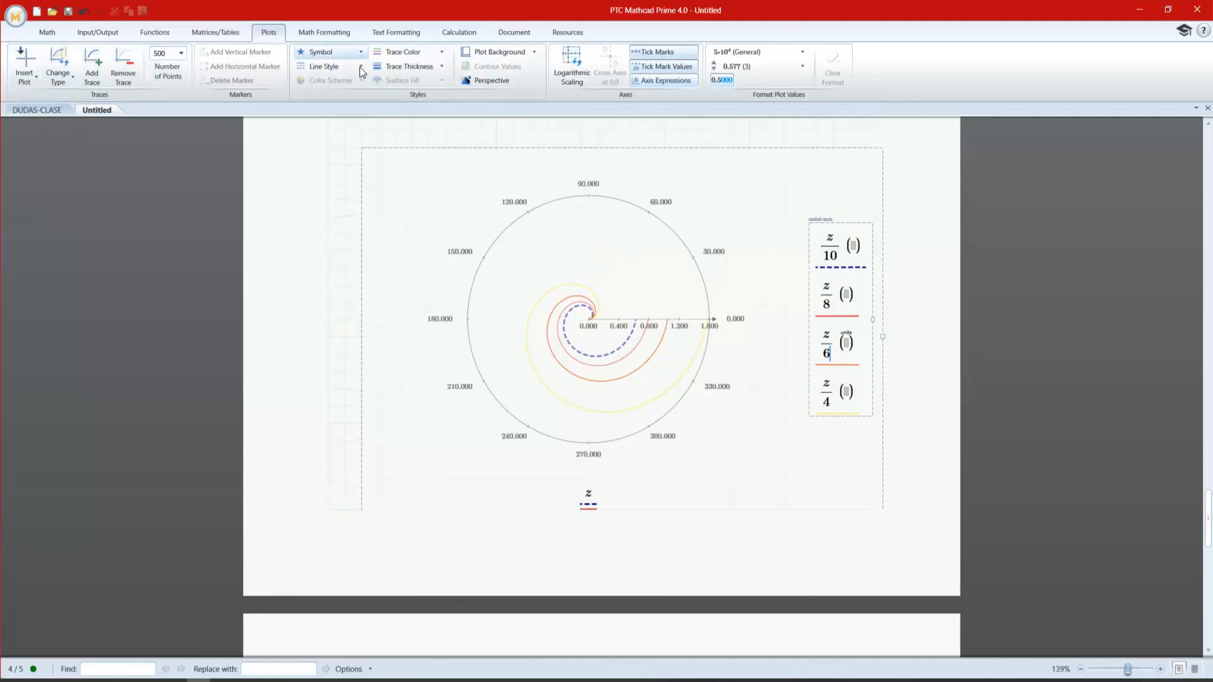
left_click(350, 49)
left_click(525, 233)
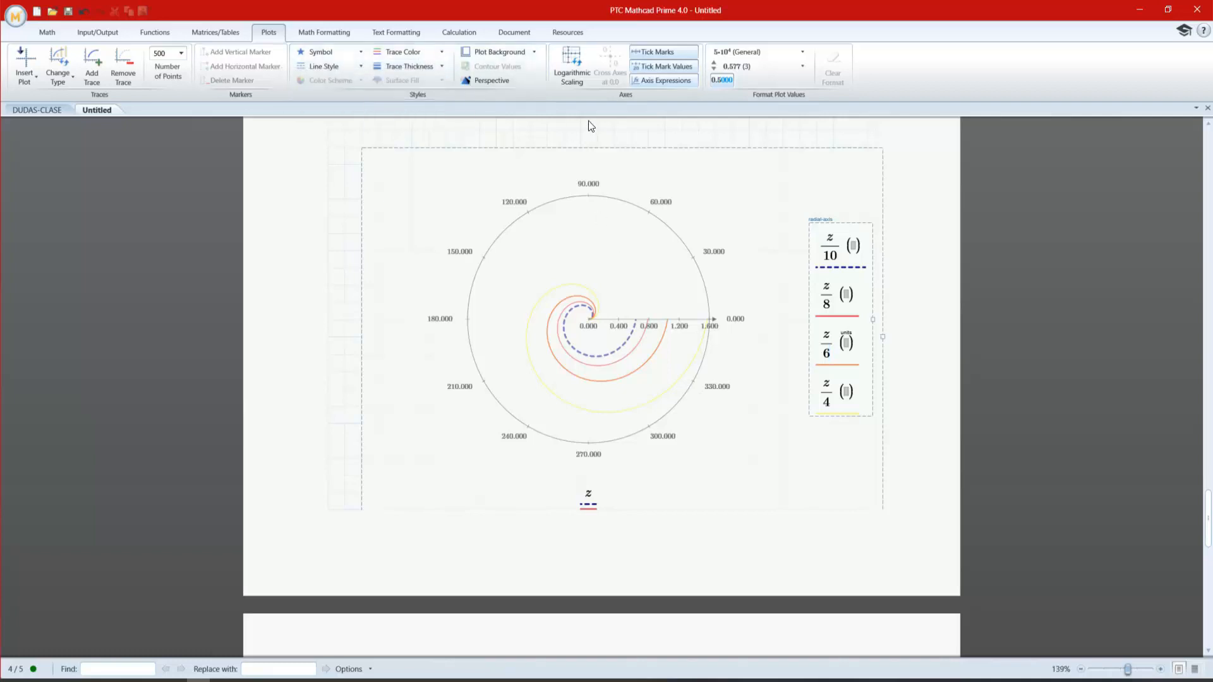
- Try logarithmic scaling on the polar plot's radial axis and switch it off again
left_click(581, 61)
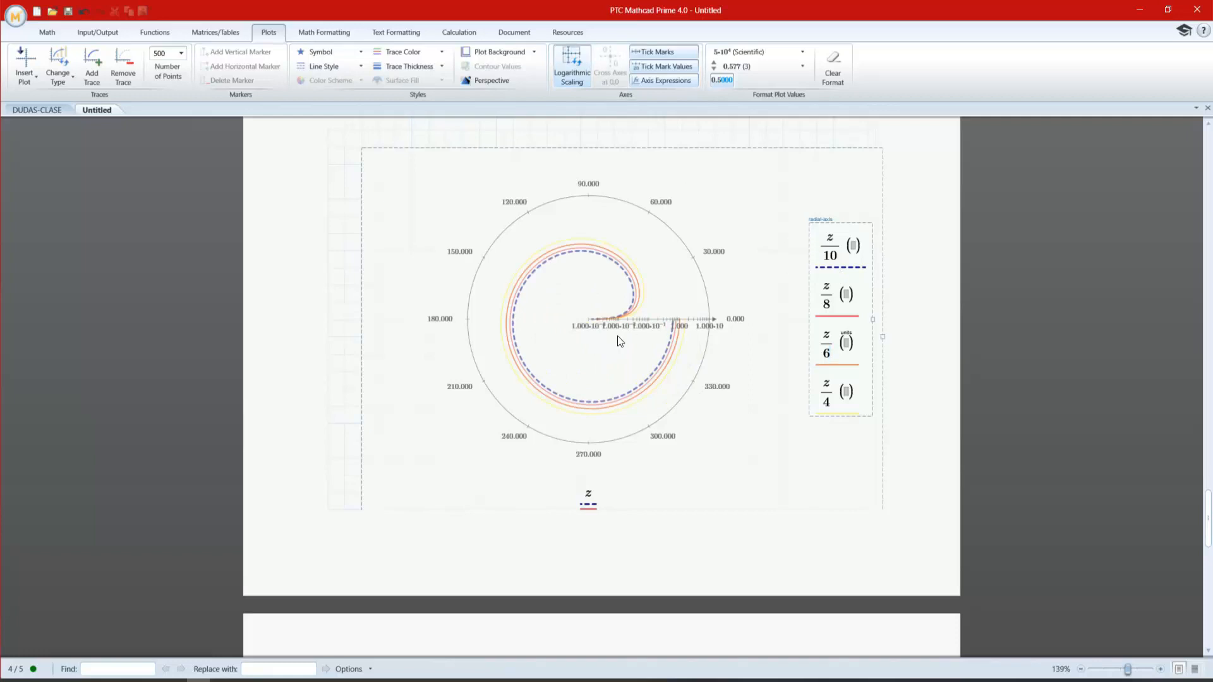
left_click(567, 58)
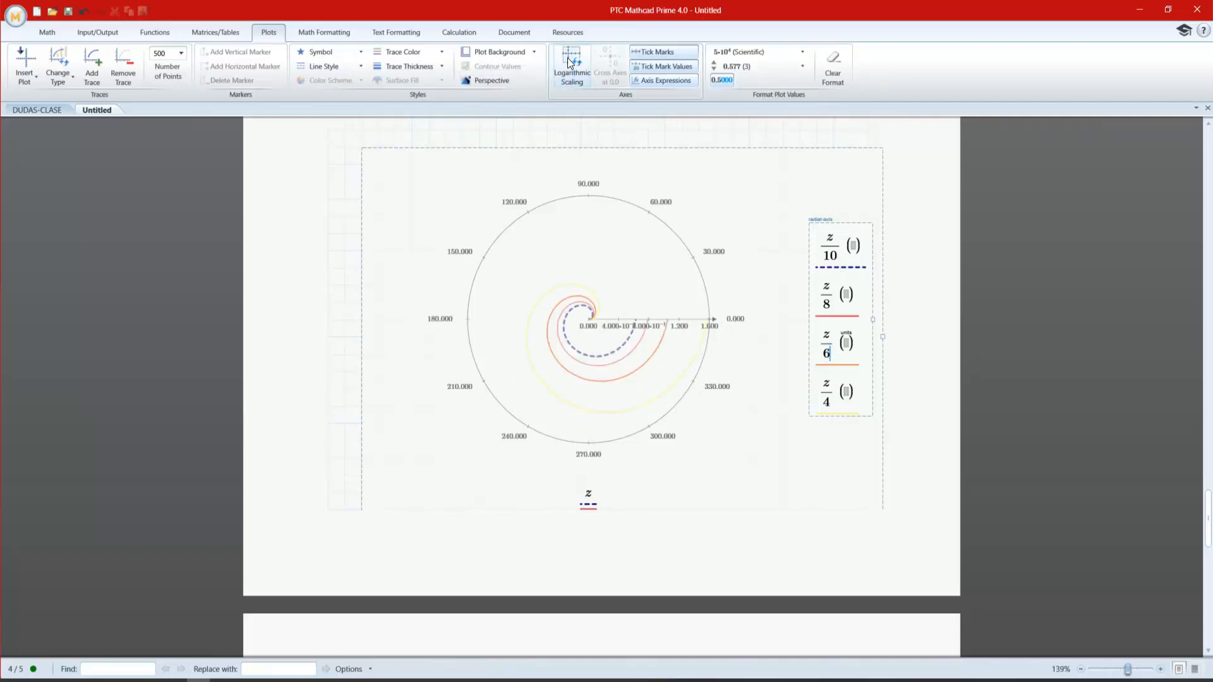
- Toggle logarithmic scaling and the tick mark values on the polar plot's radial axis, restoring both settings
left_click(567, 58)
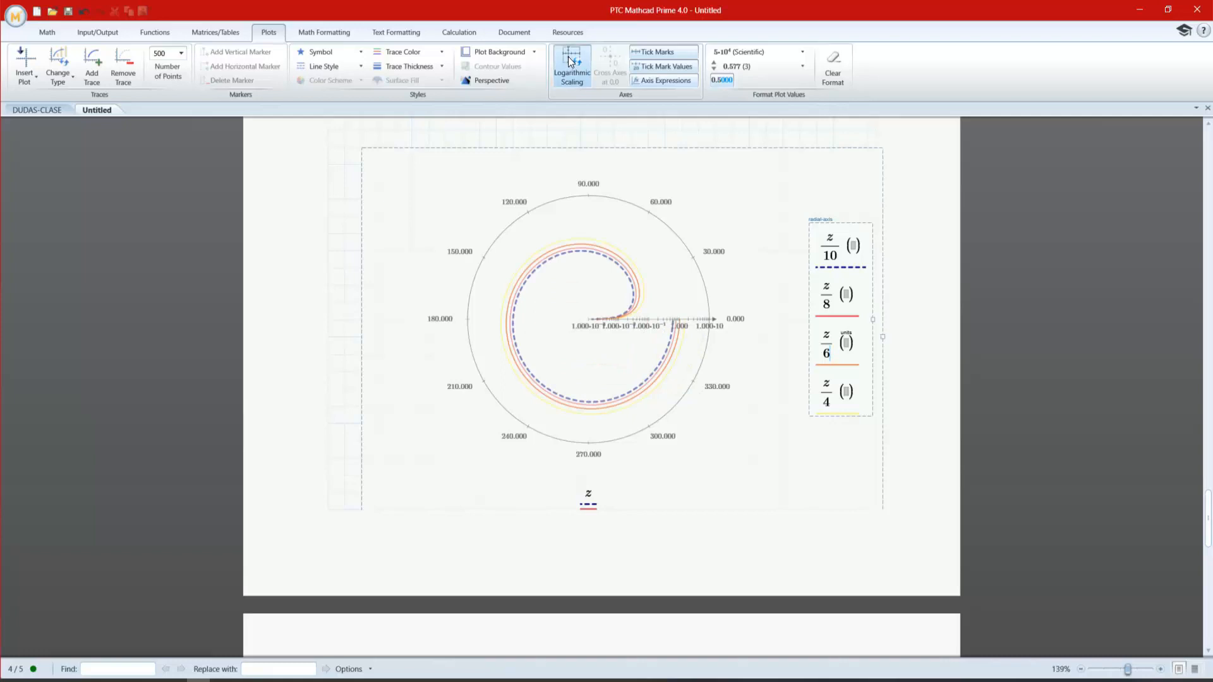
left_click(567, 56)
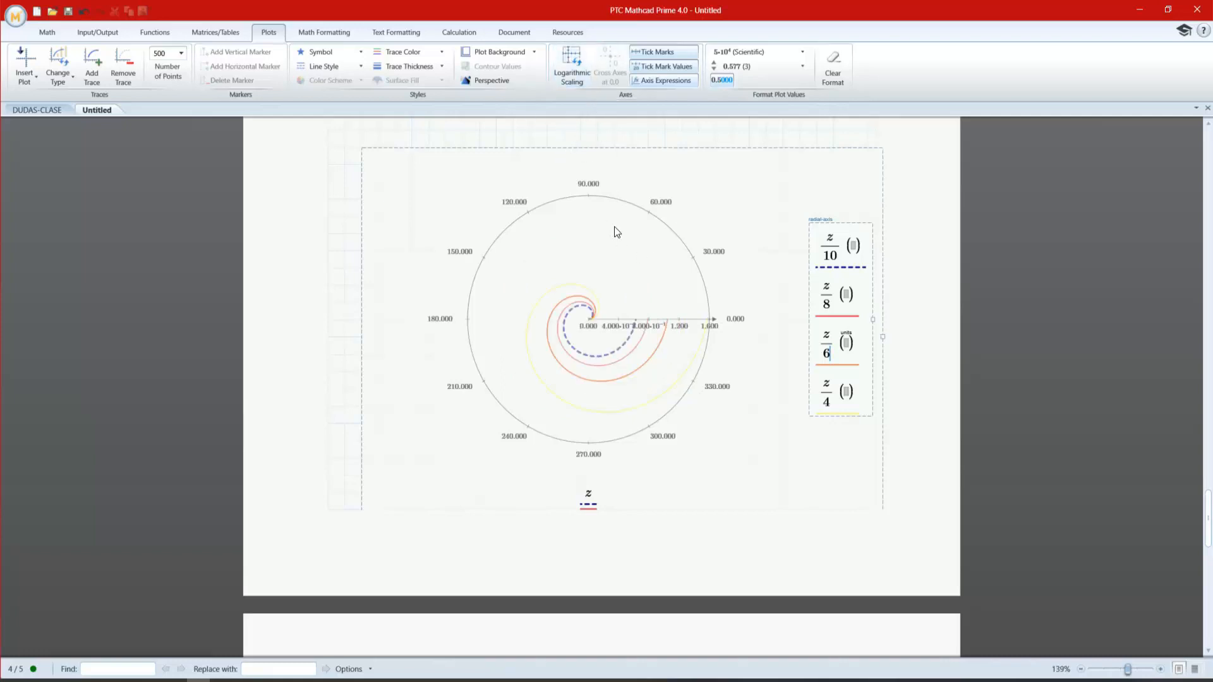
left_click(570, 59)
left_click(571, 57)
left_click(570, 48)
left_click(571, 48)
left_click(672, 69)
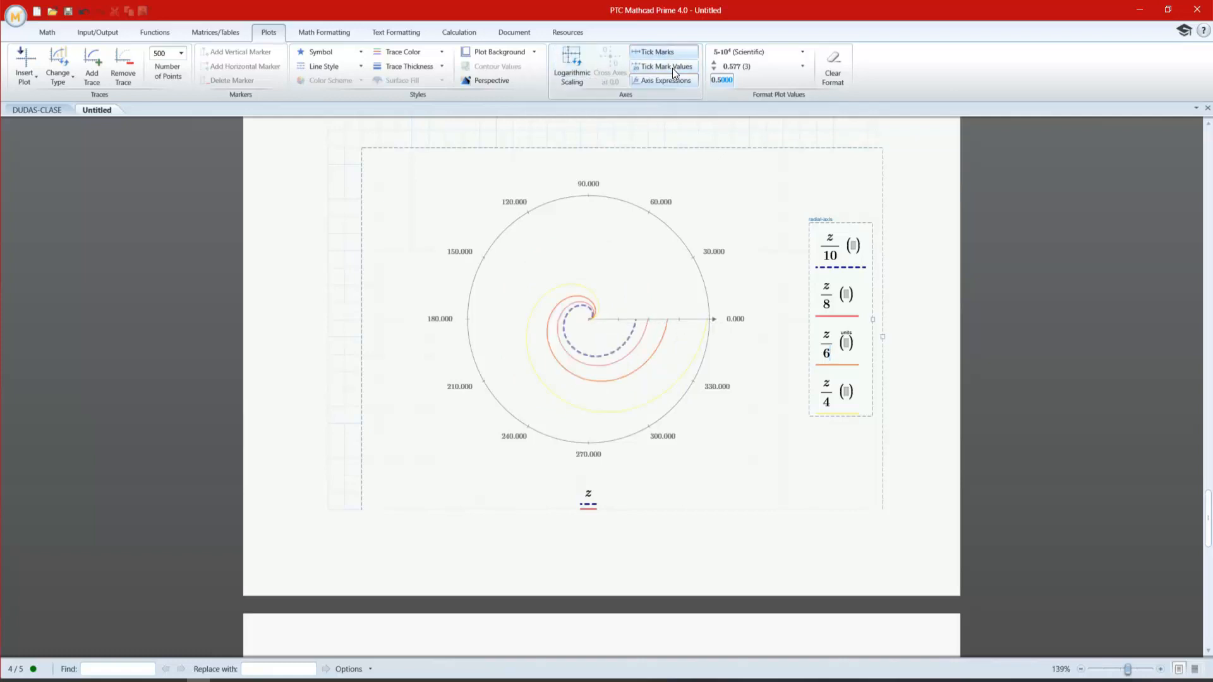
left_click(672, 69)
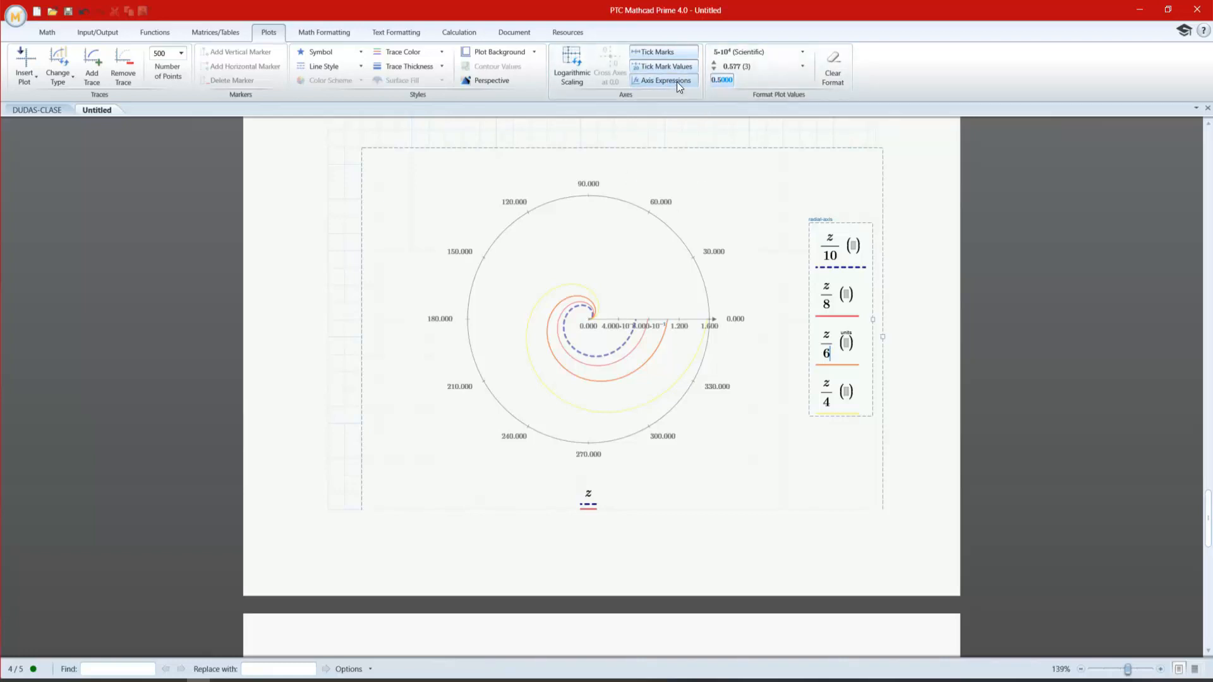
- Insert a 3D plot in the empty area of the page below the polar plot
scroll(698, 195, "down", 8)
left_click(357, 306)
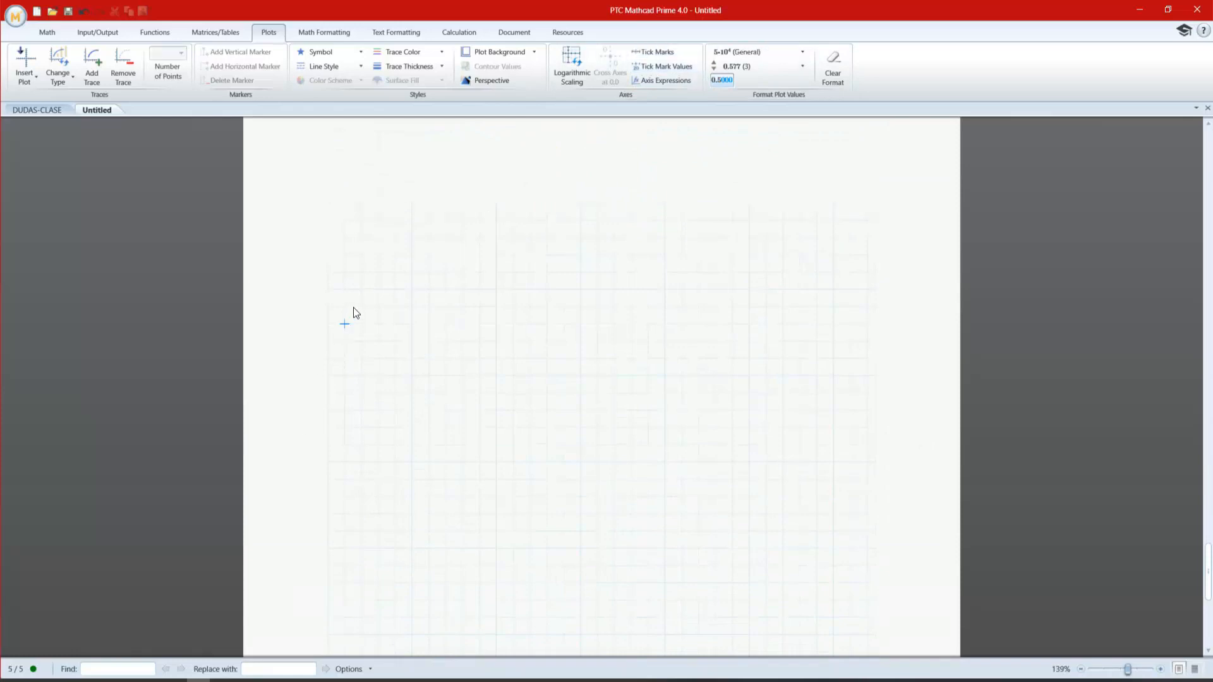
left_click(65, 68)
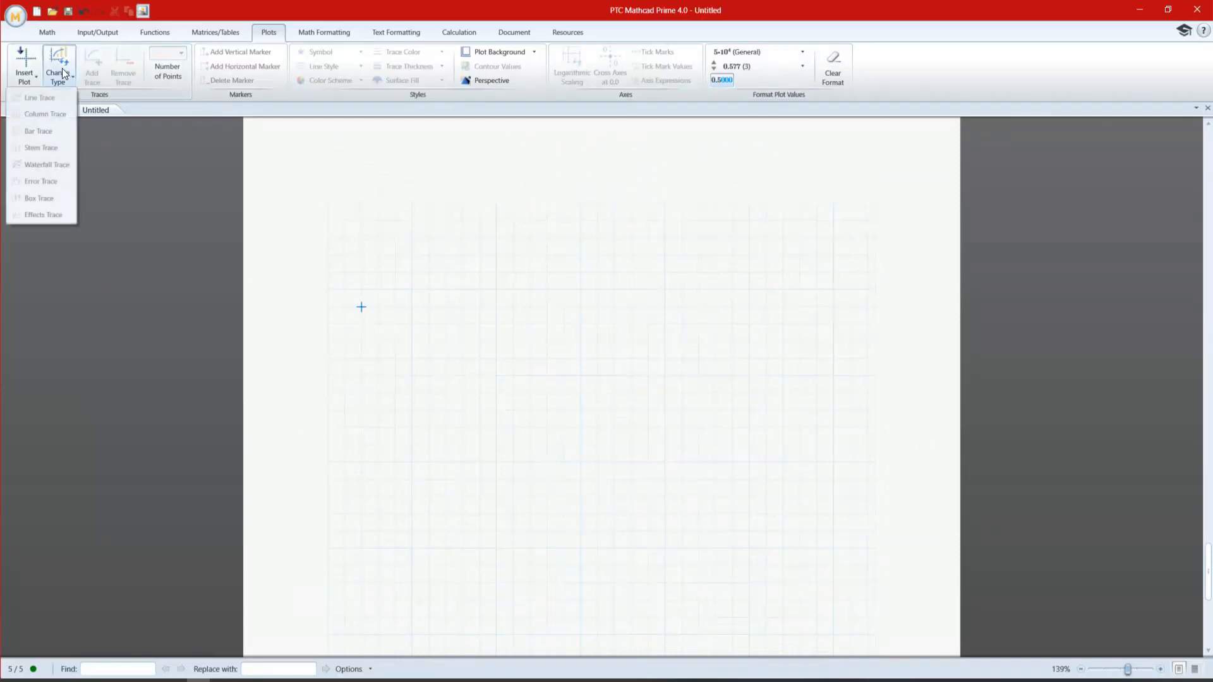
left_click(23, 82)
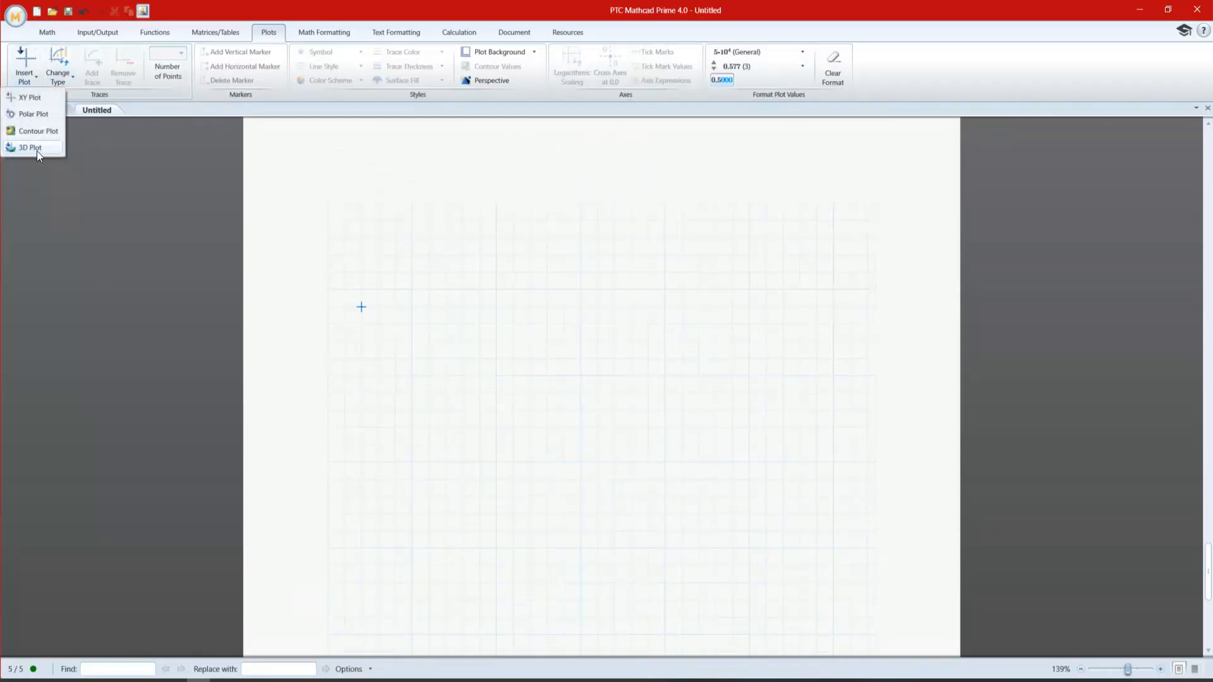
left_click(36, 149)
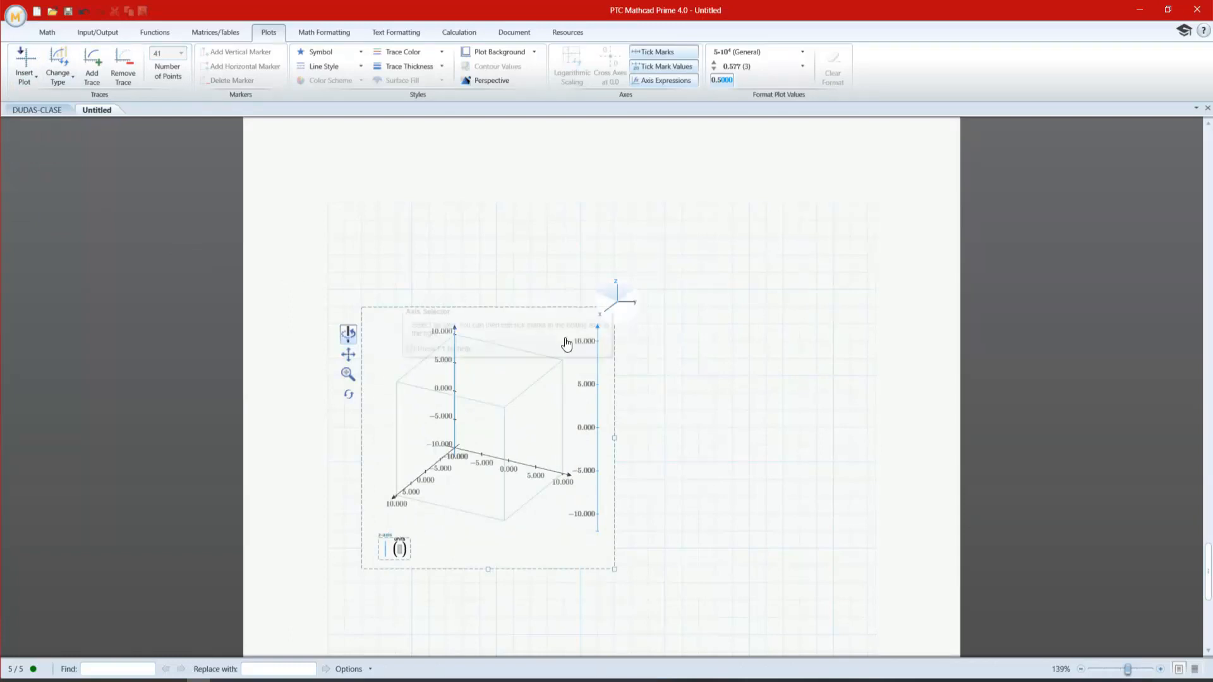
- Switch between the 3D plot's axes and enter x as its z-axis expression
left_click(608, 313)
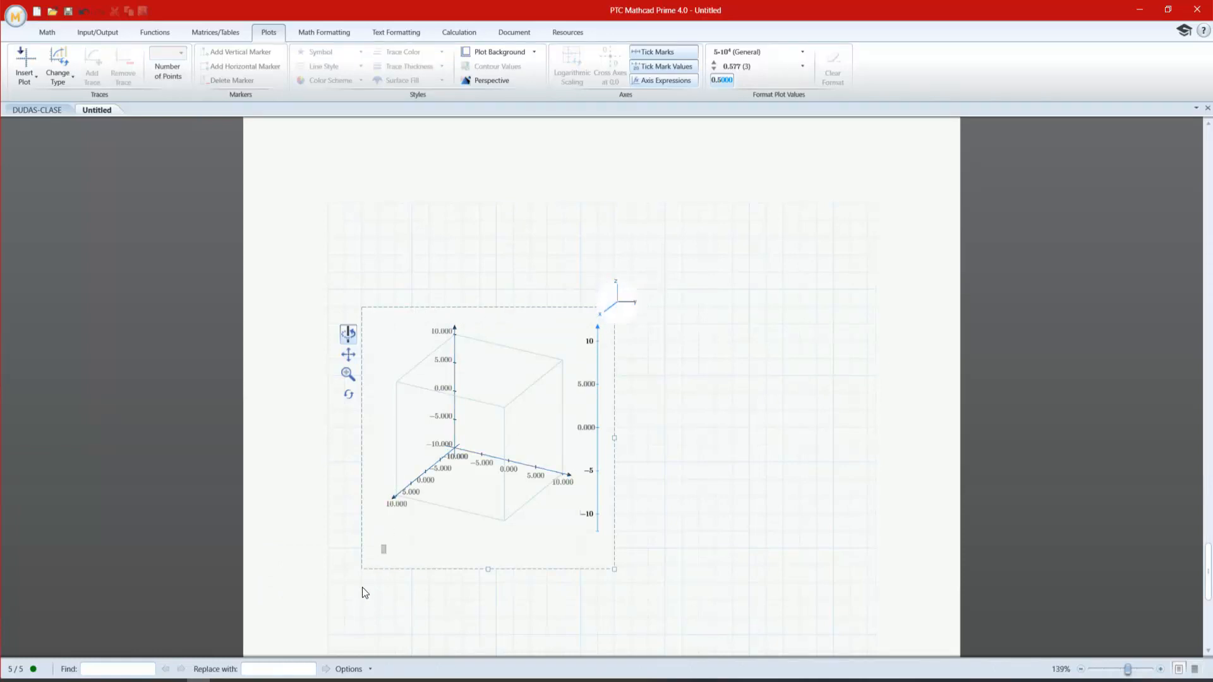
left_click(385, 548)
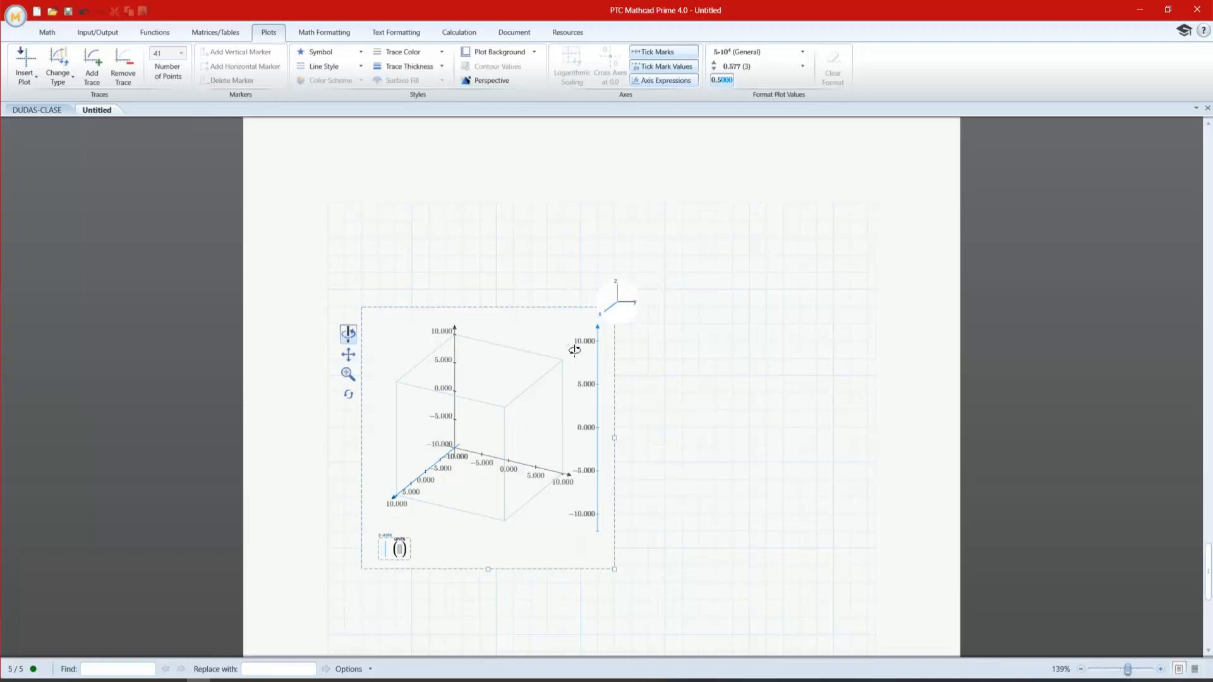
left_click(612, 314)
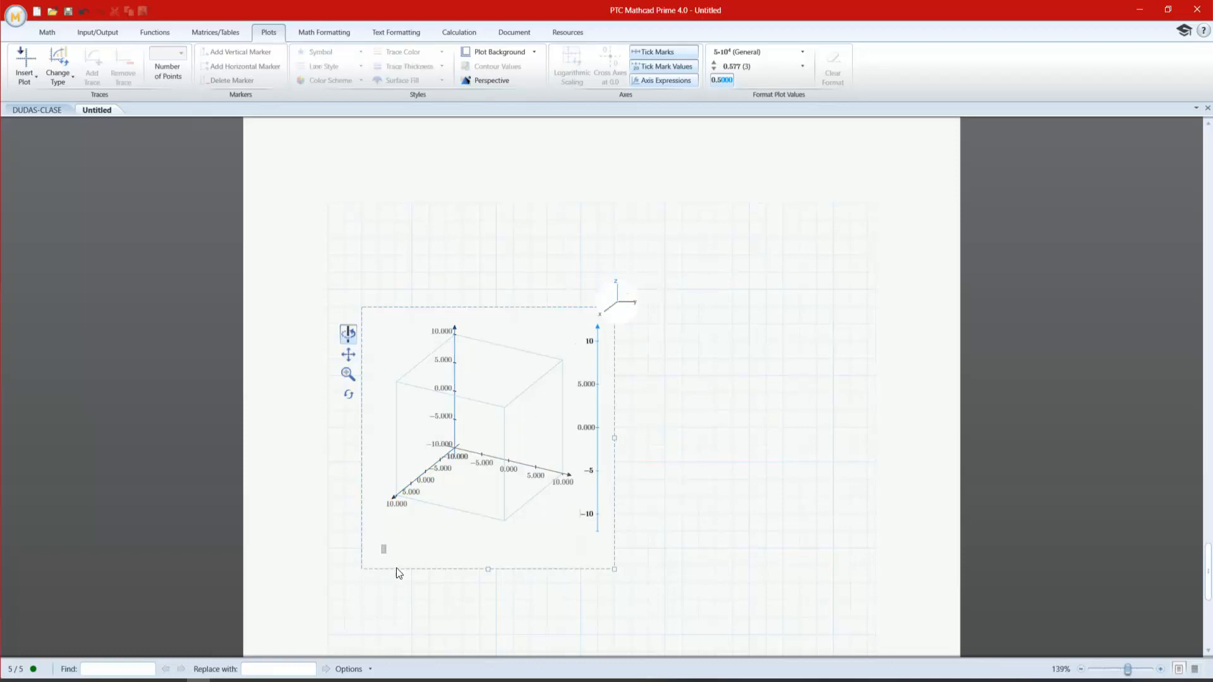
left_click(383, 549)
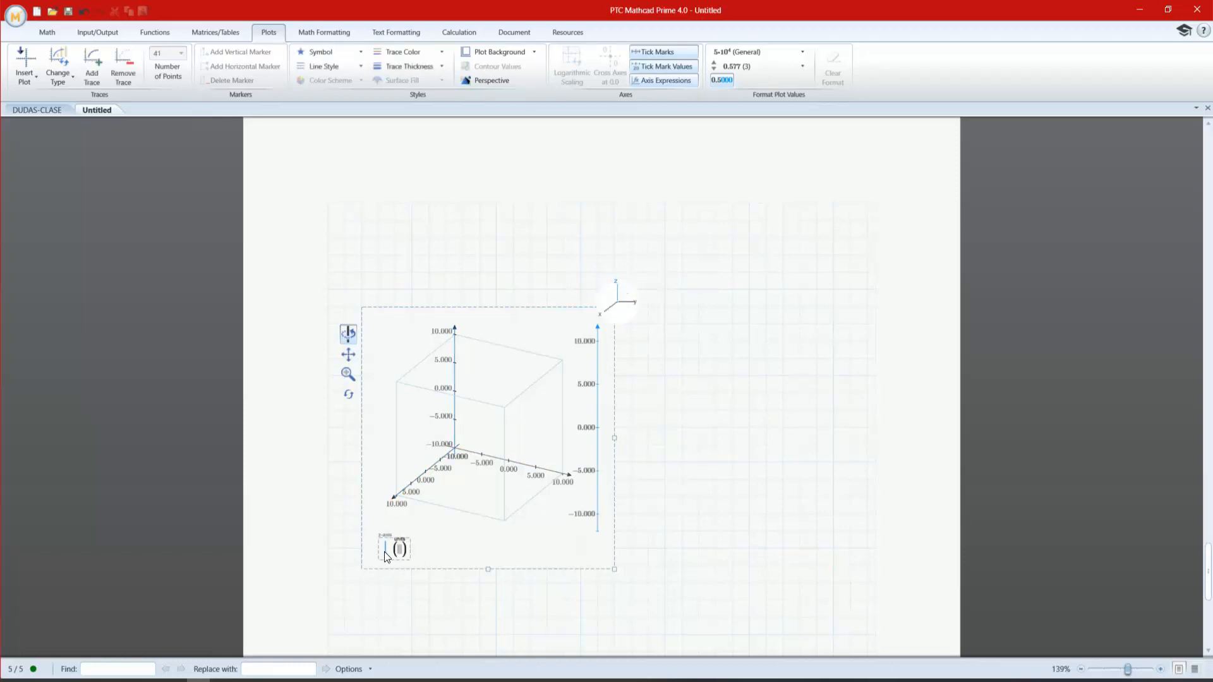
type("x")
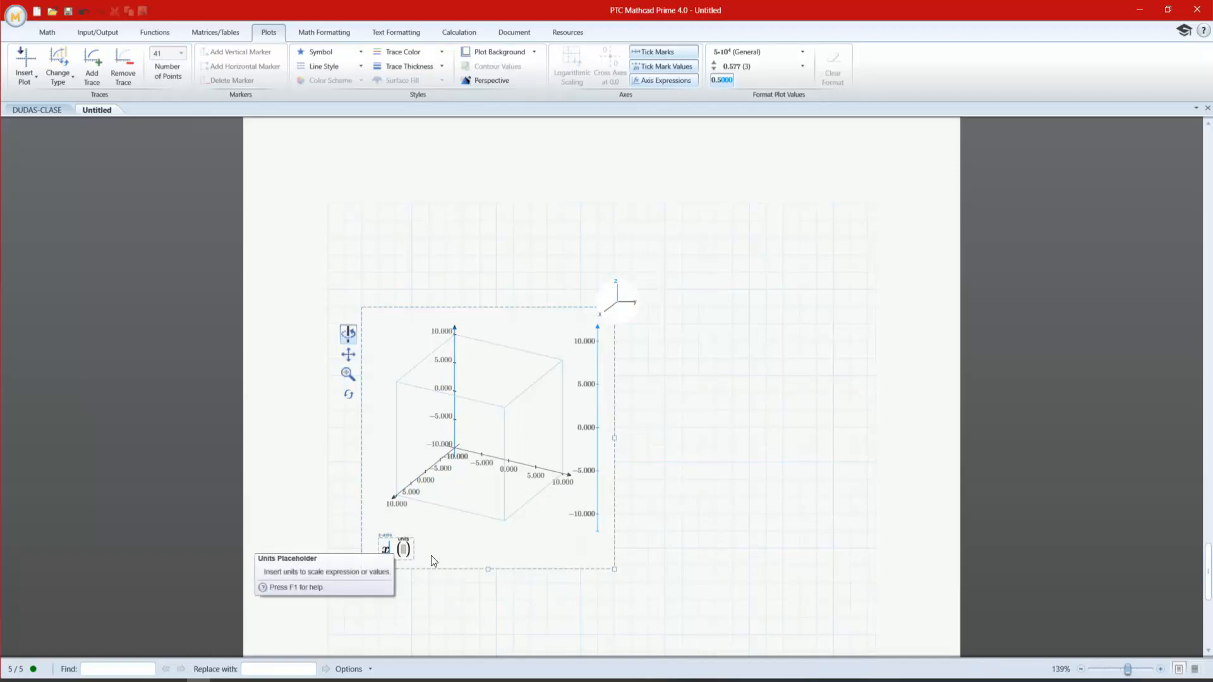
left_click(463, 616)
- Color the 3D plot's trace red
left_click(474, 429)
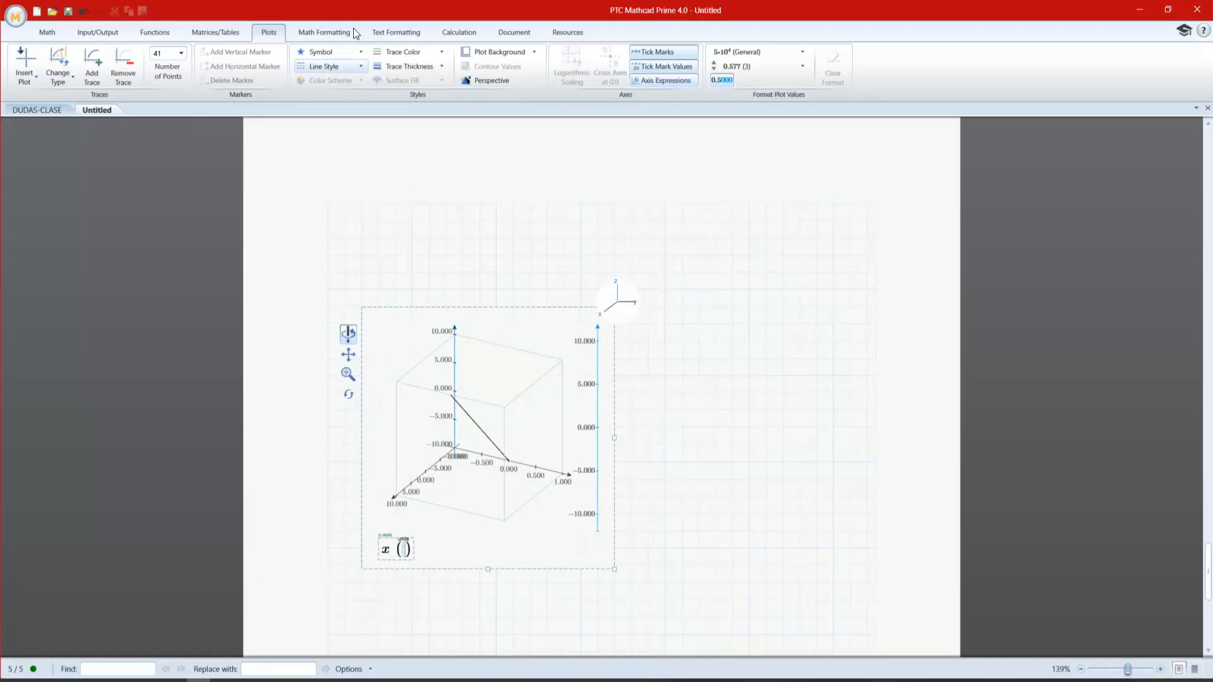
left_click(396, 33)
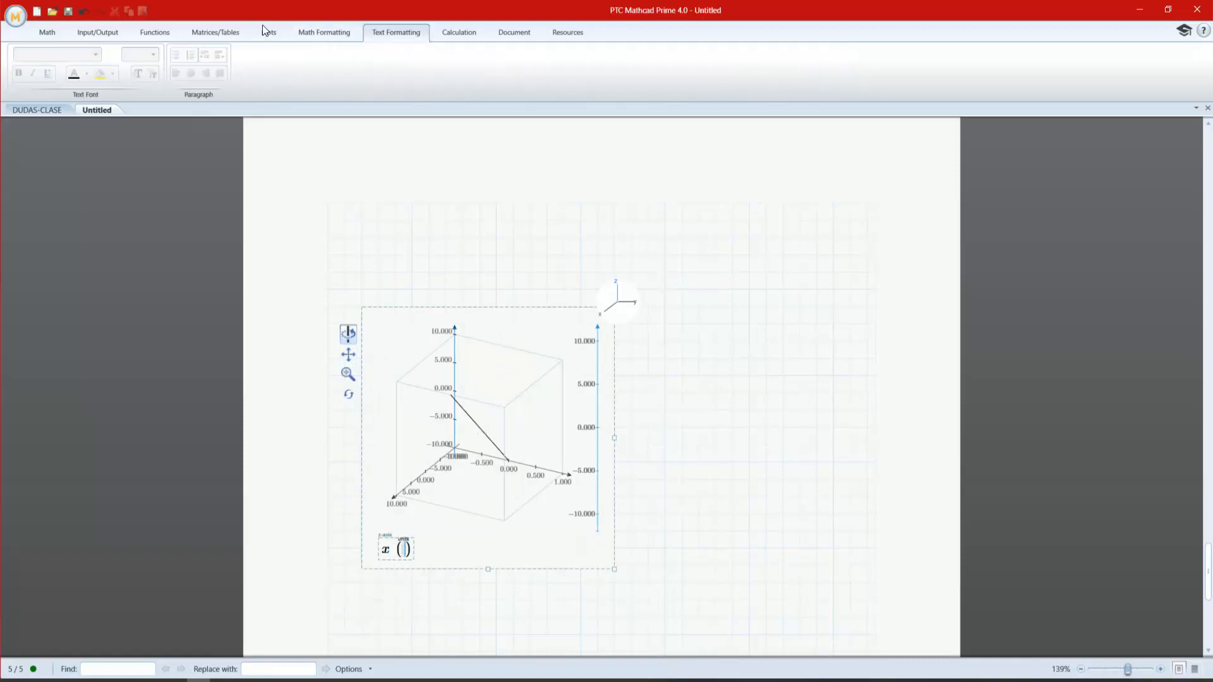
left_click(264, 28)
left_click(402, 53)
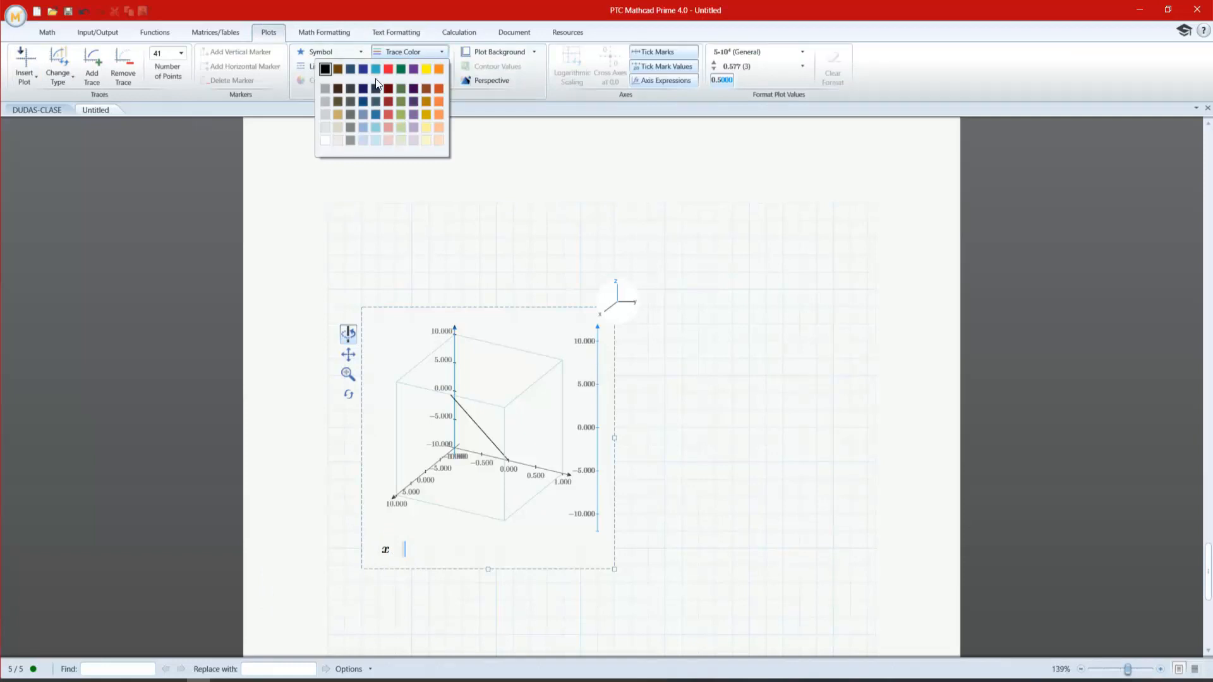
left_click(388, 68)
left_click(664, 479)
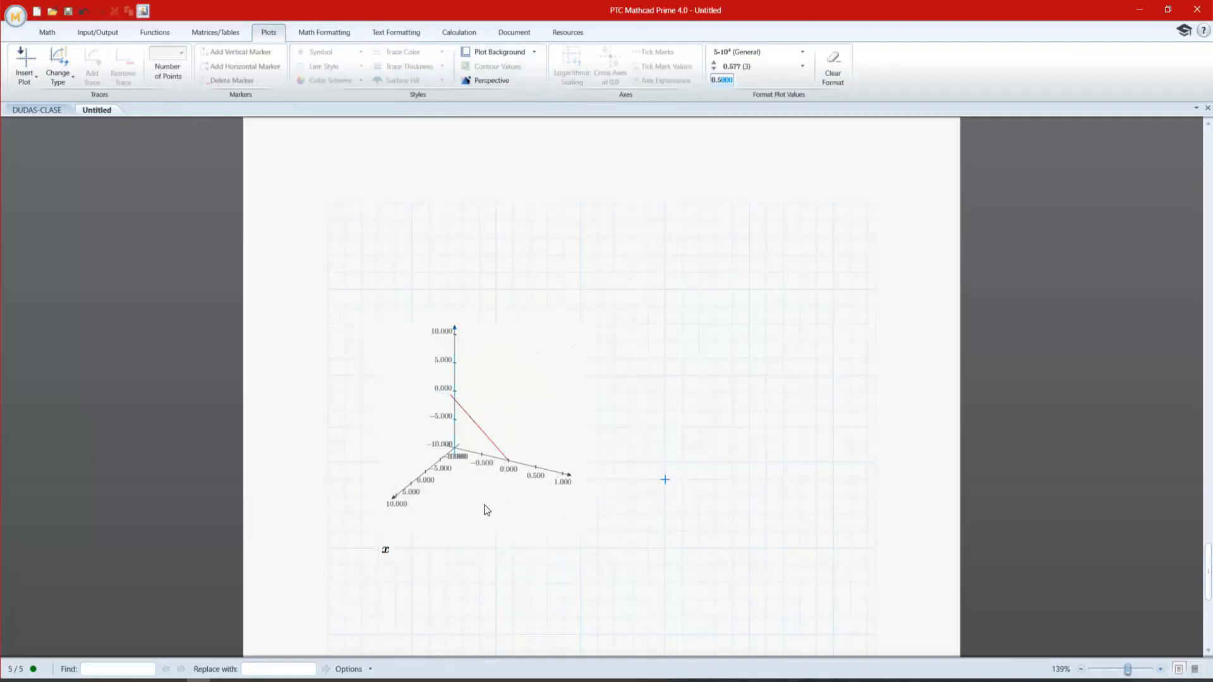
- Select the 3D plot's x-axis and pan the axes slightly within the plot region
left_click(404, 556)
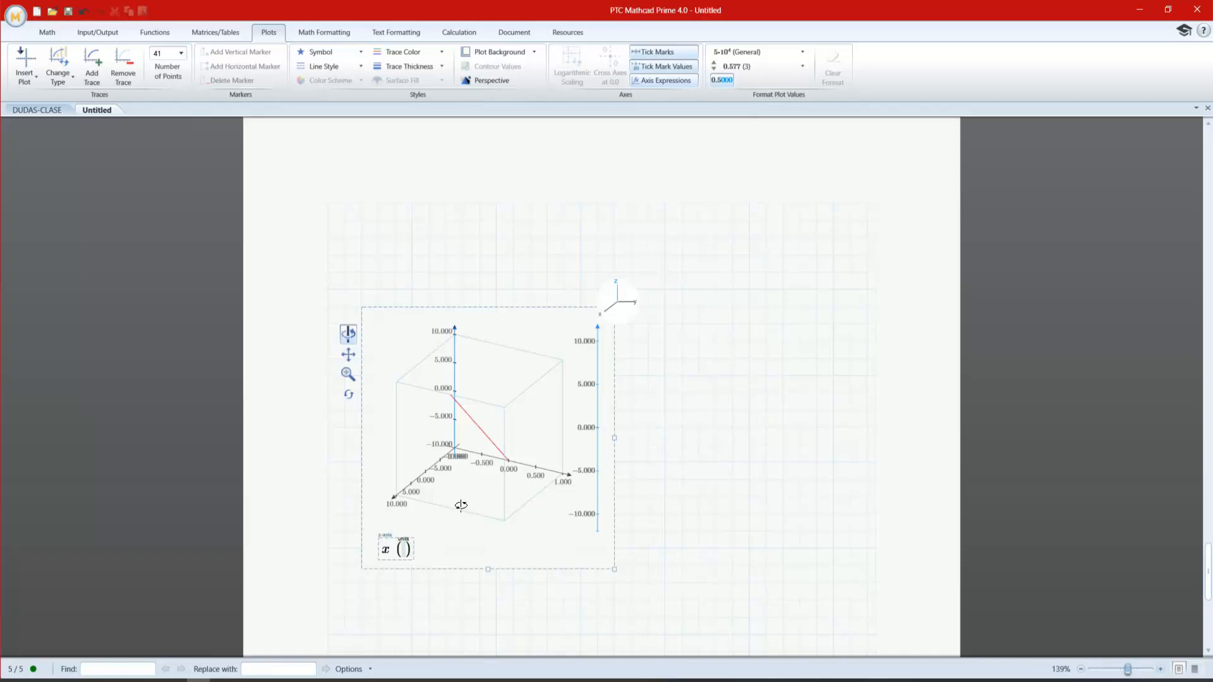
left_click(603, 298)
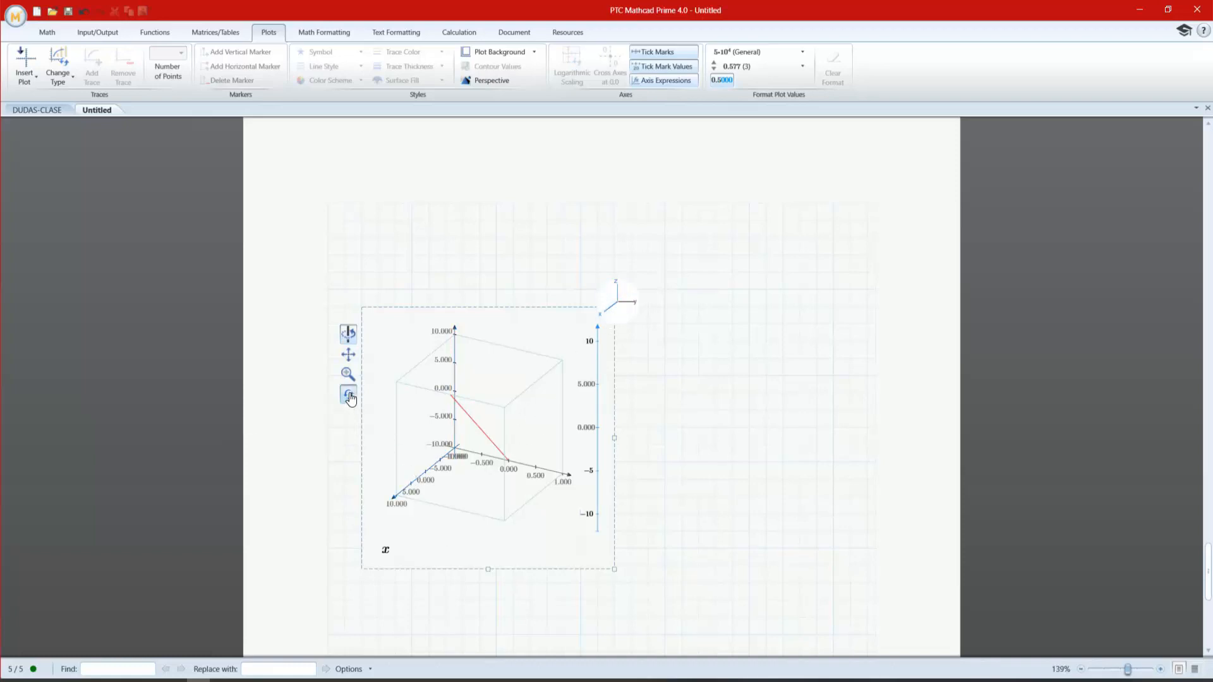
left_click(352, 354)
left_click_drag(436, 382, 405, 510)
- Change the 3D plot's expression from x to x squared with the exponent operator
left_click(386, 550)
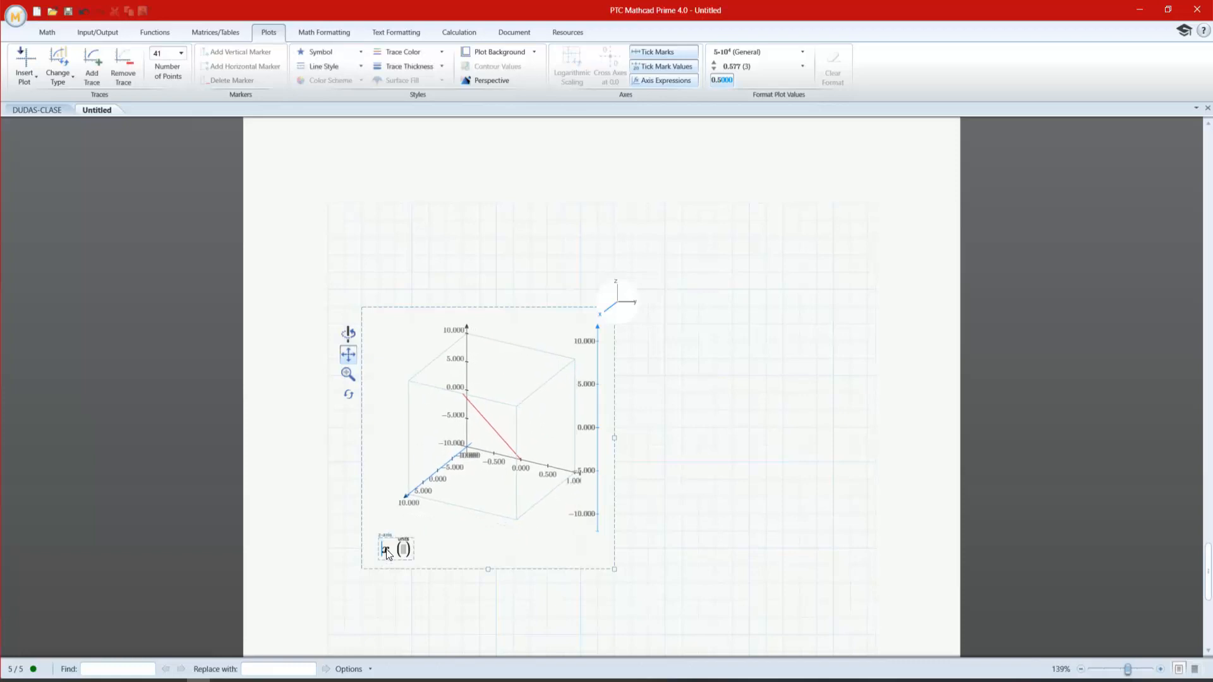
left_click(46, 30)
left_click(196, 63)
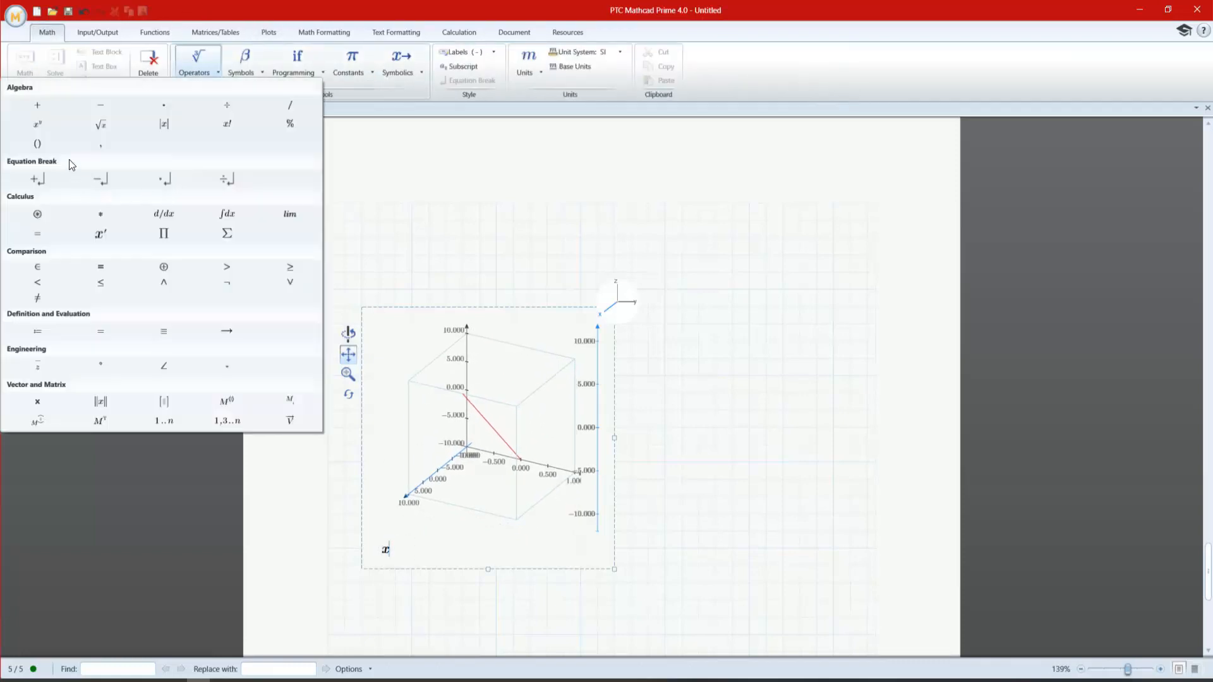
left_click(38, 125)
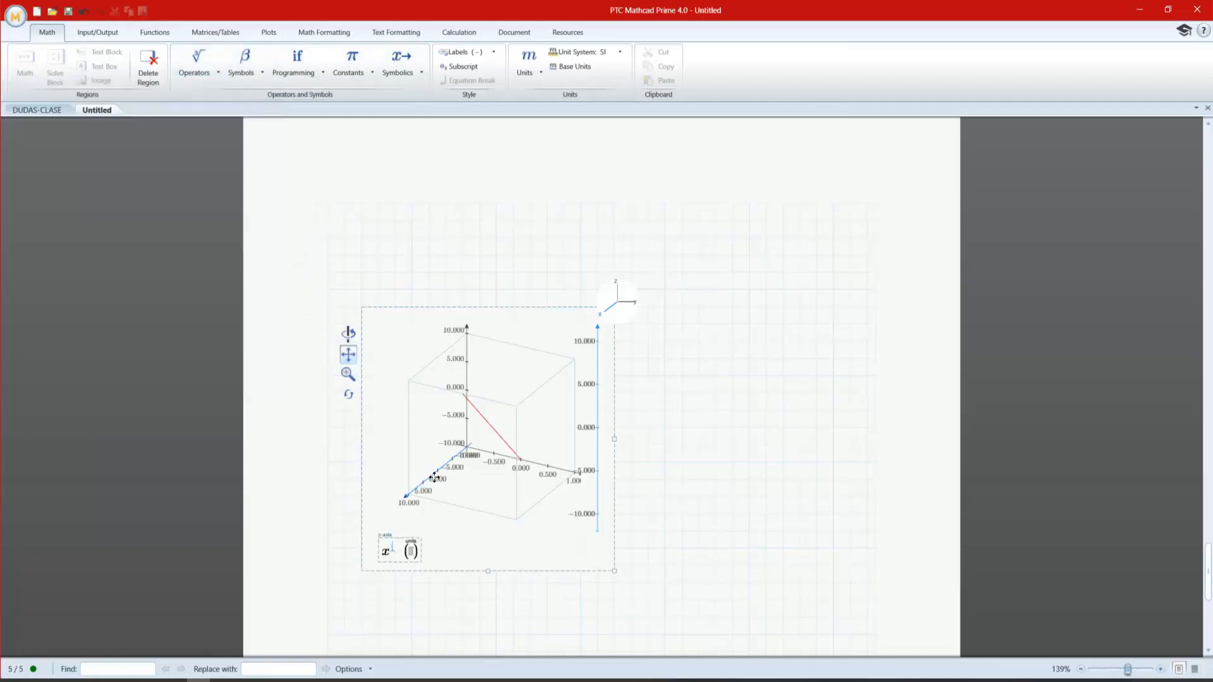
type("2")
left_click(510, 597)
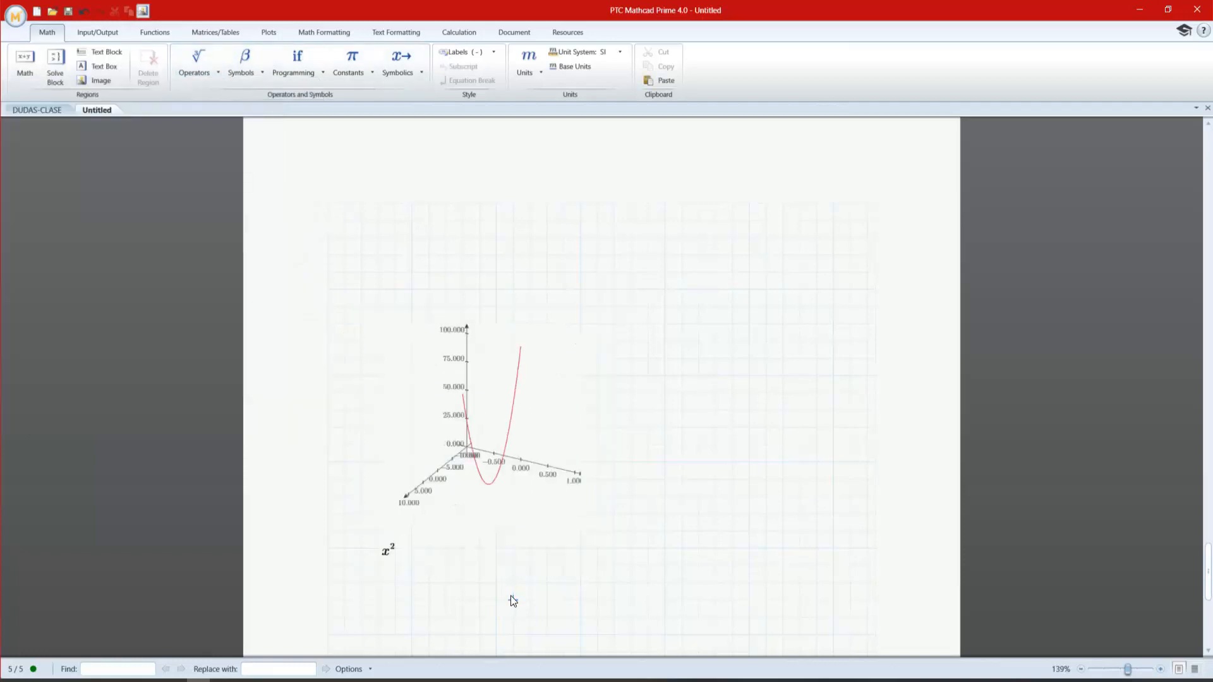
- Rotate the 3D plot of x squared, zoom in on its curve, and reset the plot view
left_click(476, 517)
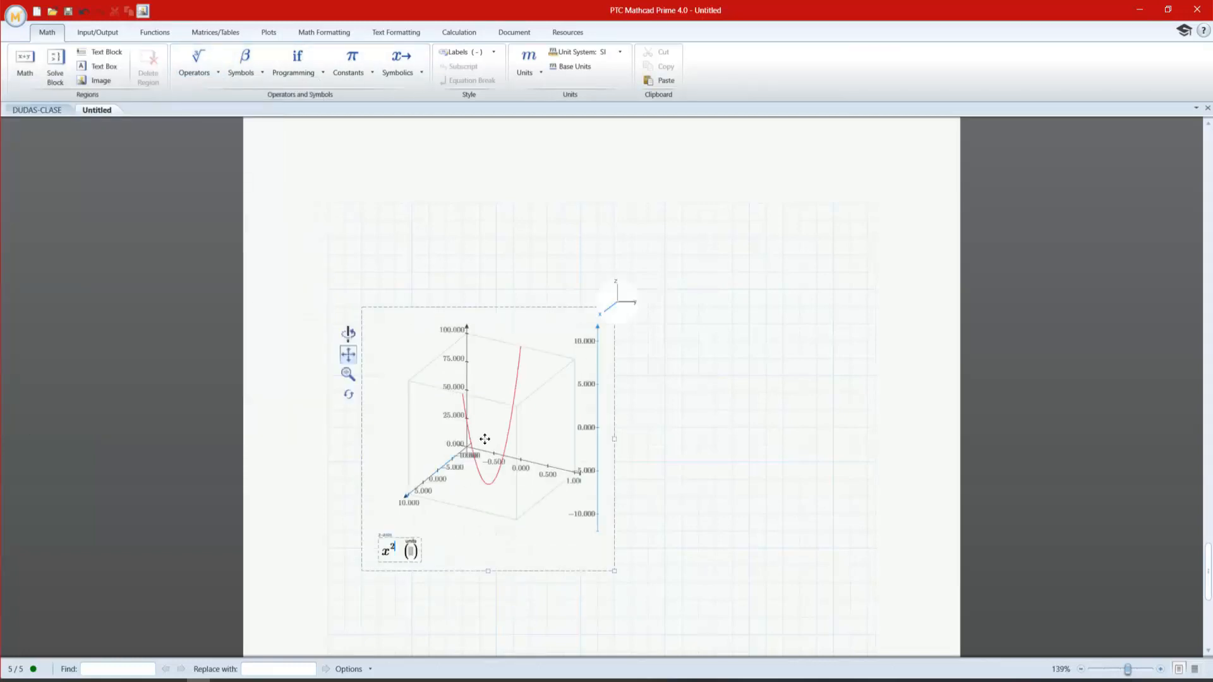
left_click(636, 304)
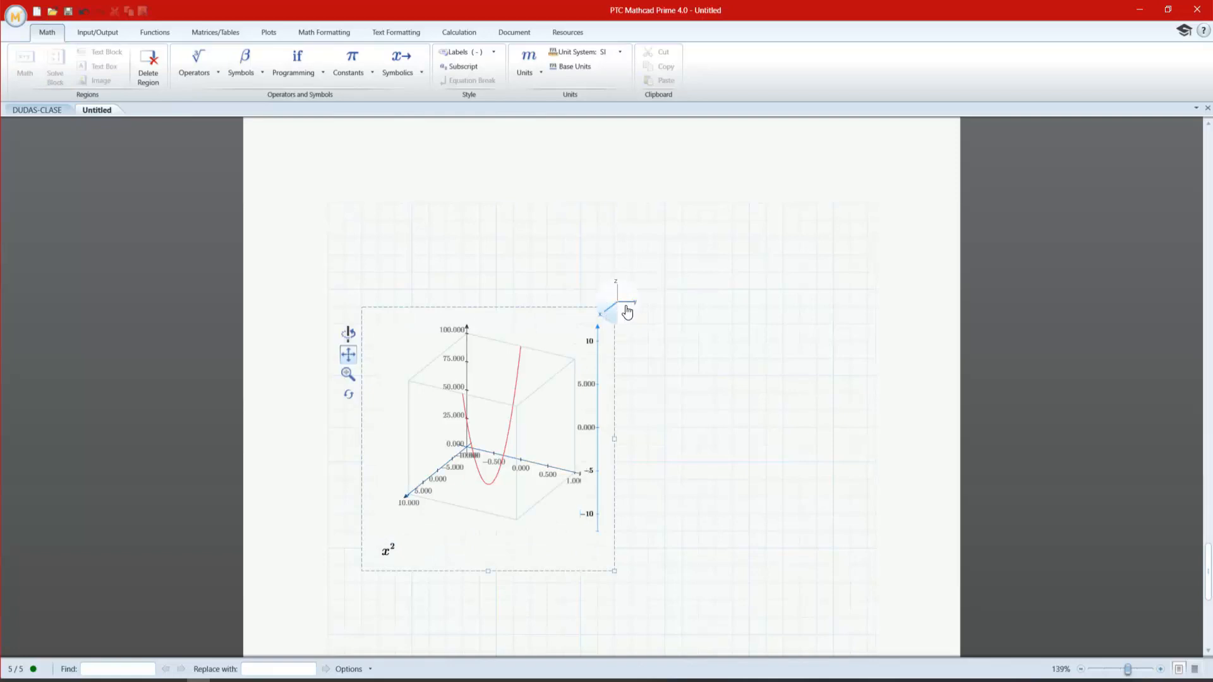
left_click(348, 333)
left_click_drag(385, 395, 408, 379)
left_click(348, 394)
left_click(355, 357)
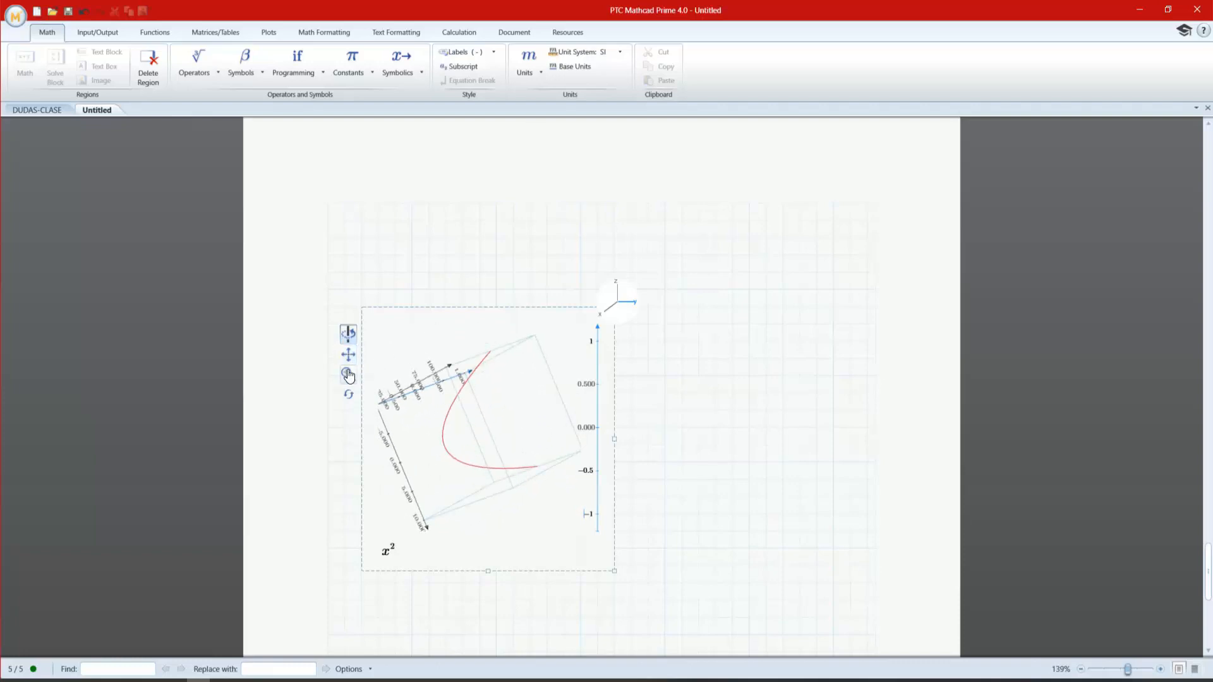
left_click(348, 374)
left_click_drag(487, 447, 434, 407)
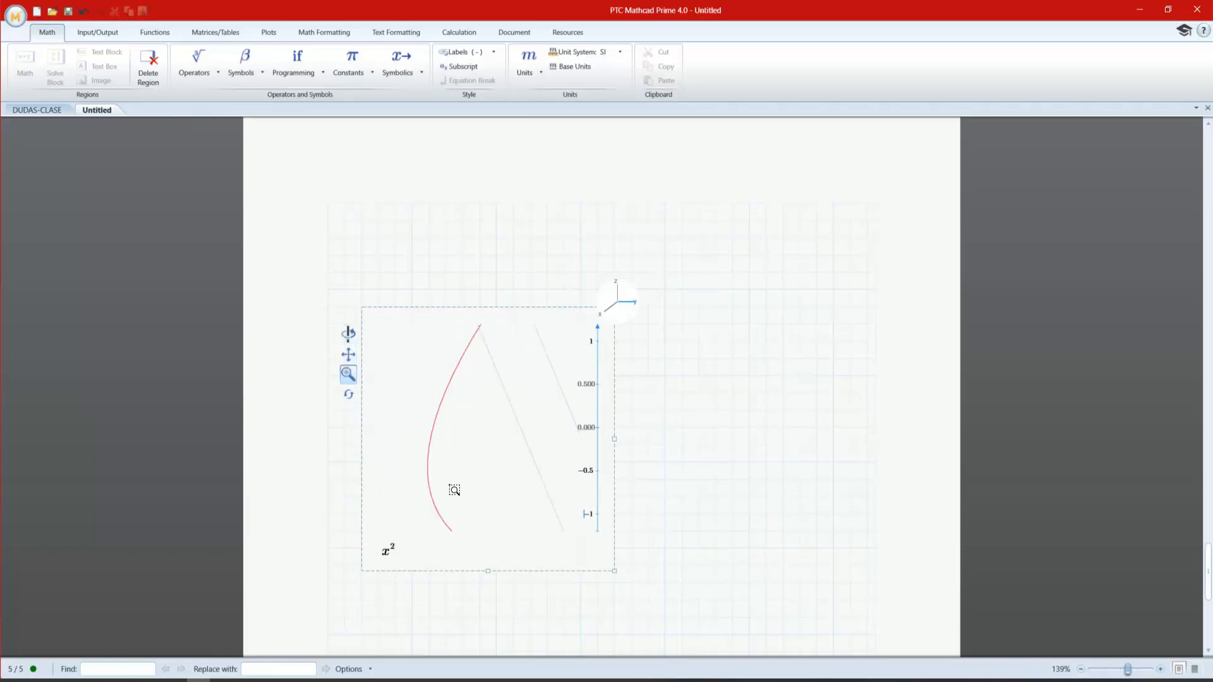
left_click(349, 396)
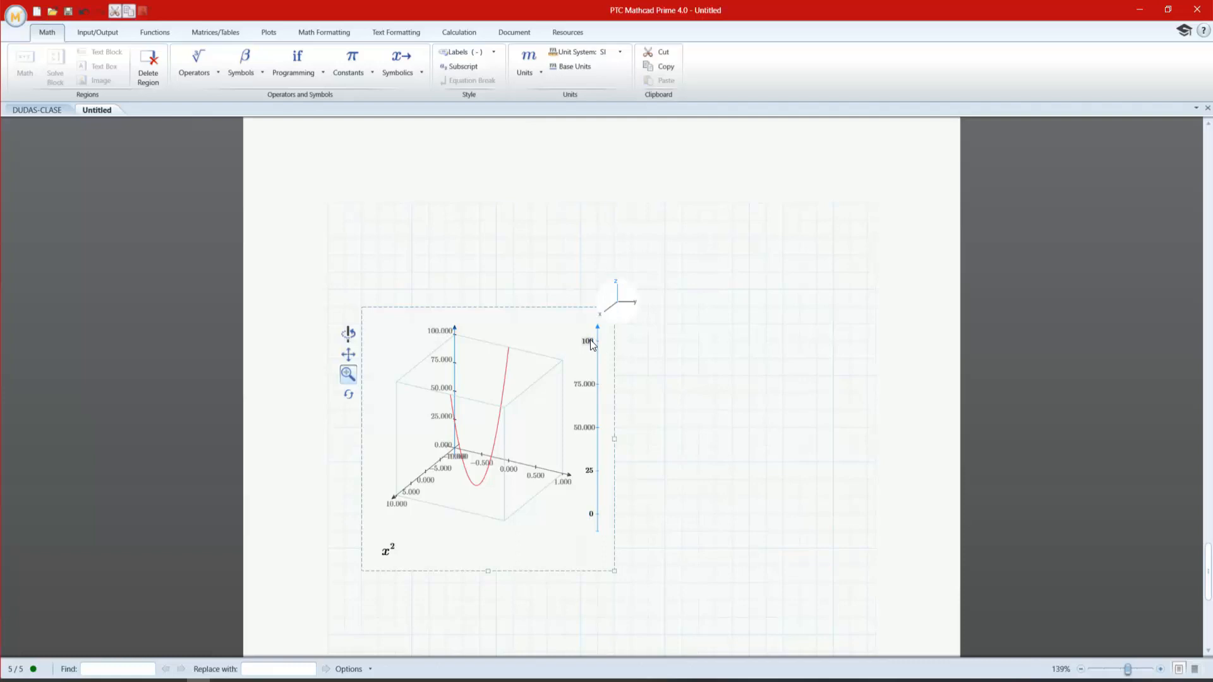
- Set the 3D plot's z-axis upper limit to 50 and extend its x-axis to 105
type("50")
key("Return")
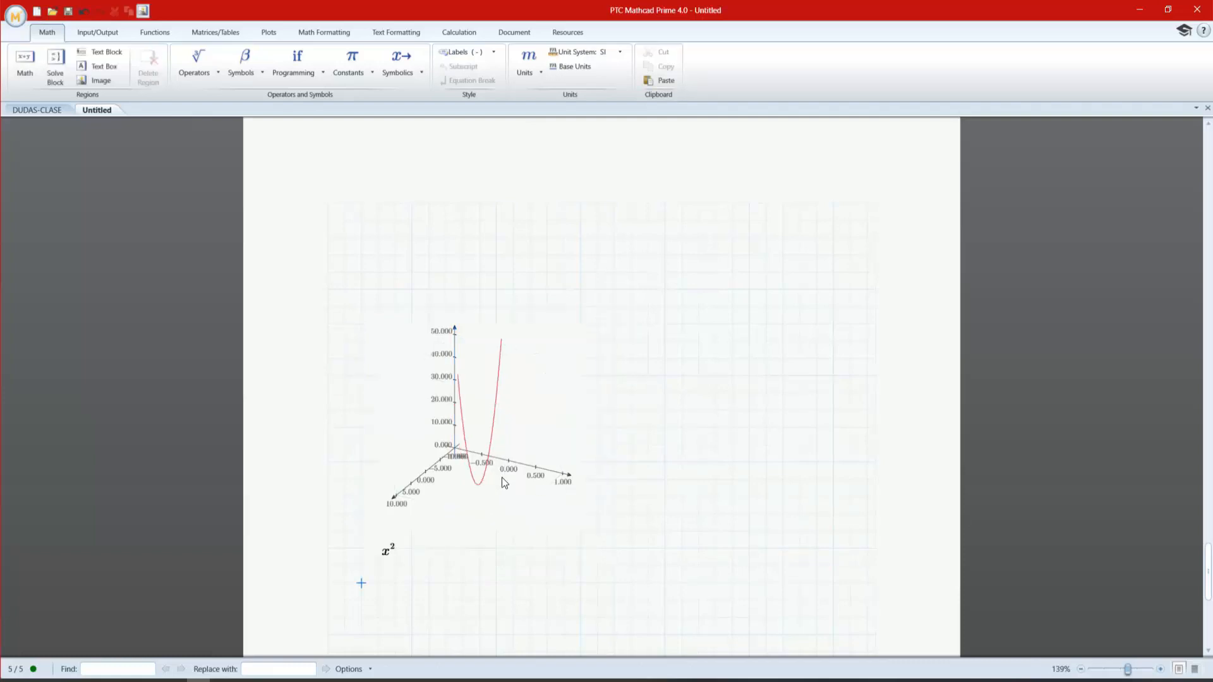
left_click(532, 475)
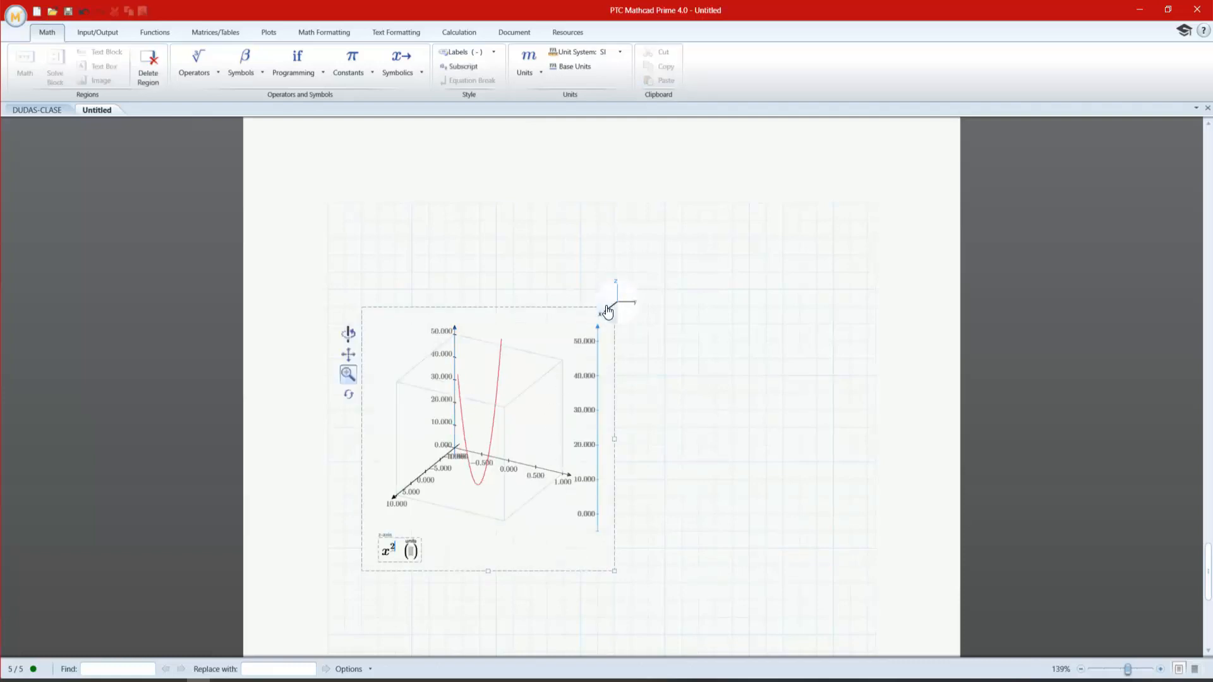
left_click(589, 342)
key("Return")
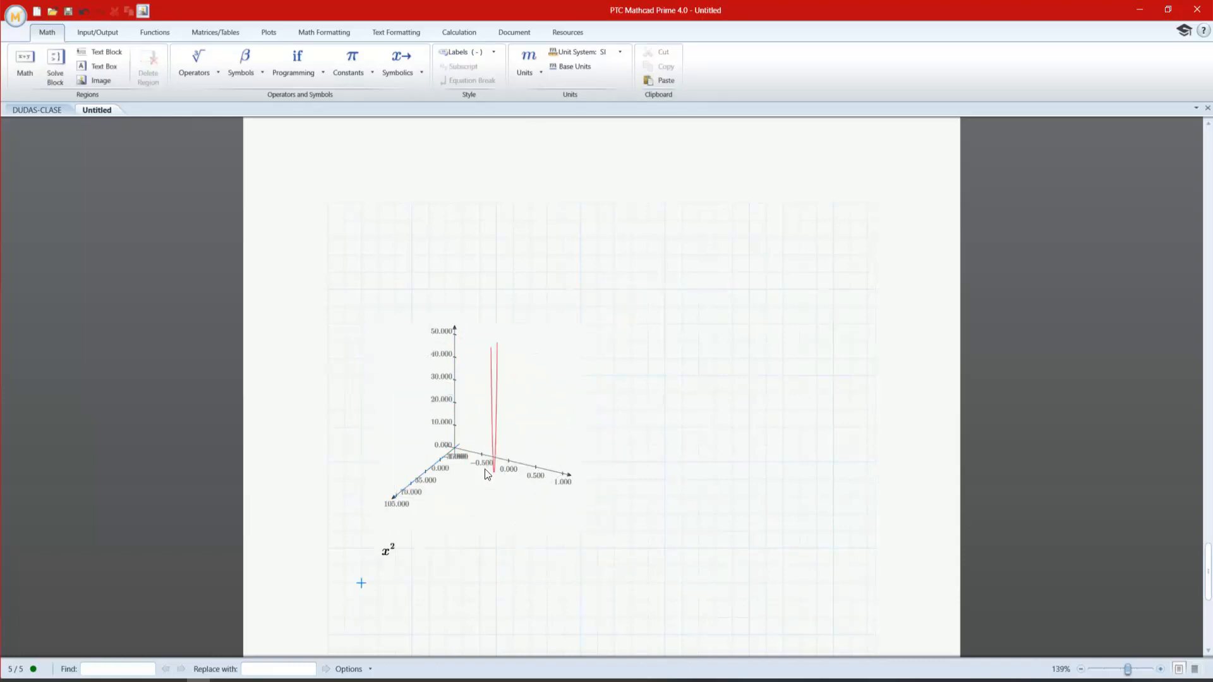
- Set the upper limit of the 3D plot's y-axis to 10 and zoom in on the plot
left_click(521, 397)
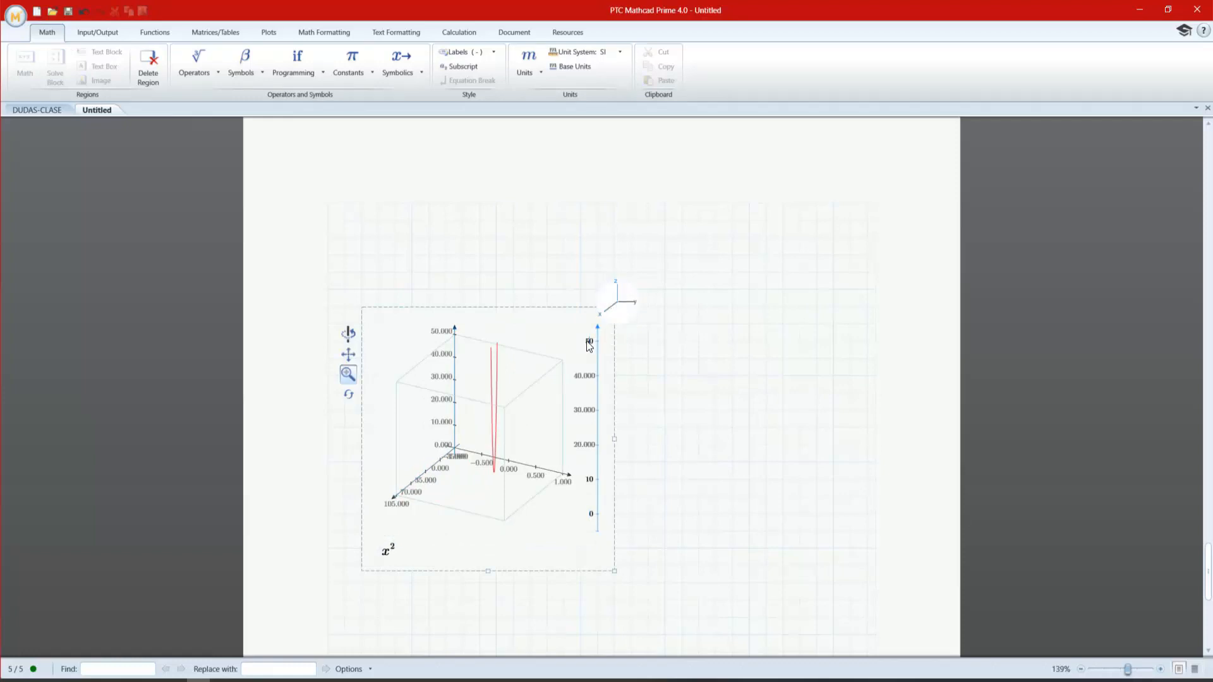
left_click(633, 302)
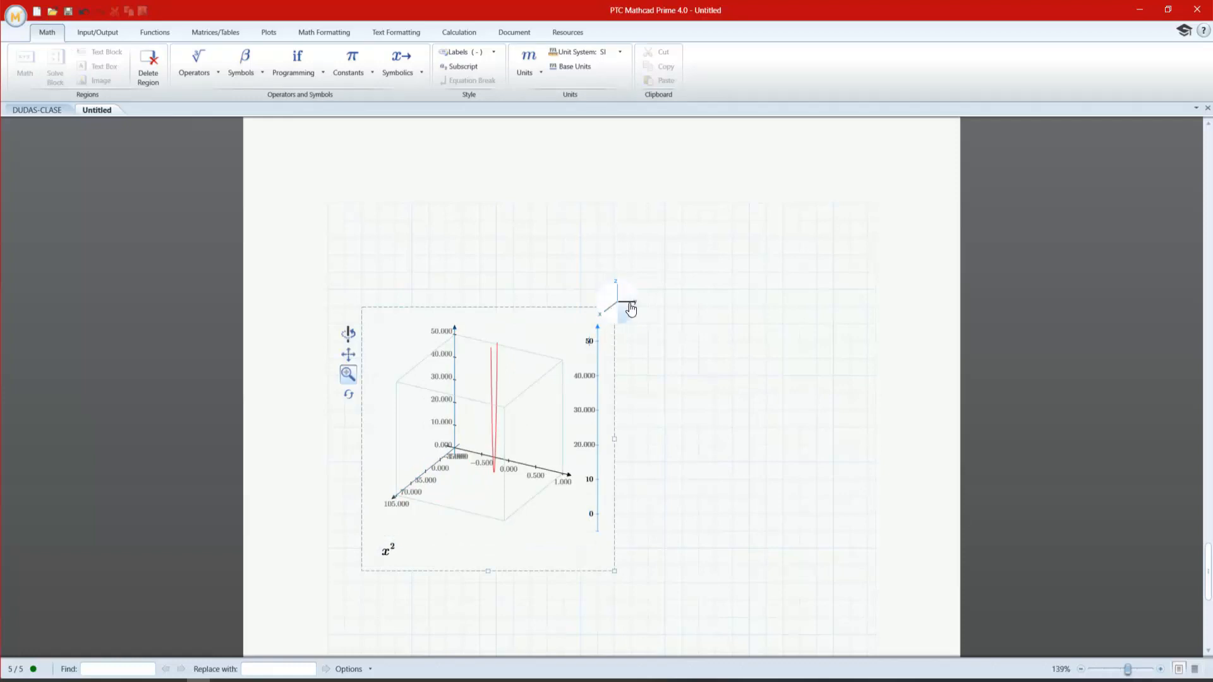
double_click(589, 343)
type("10")
key("Return")
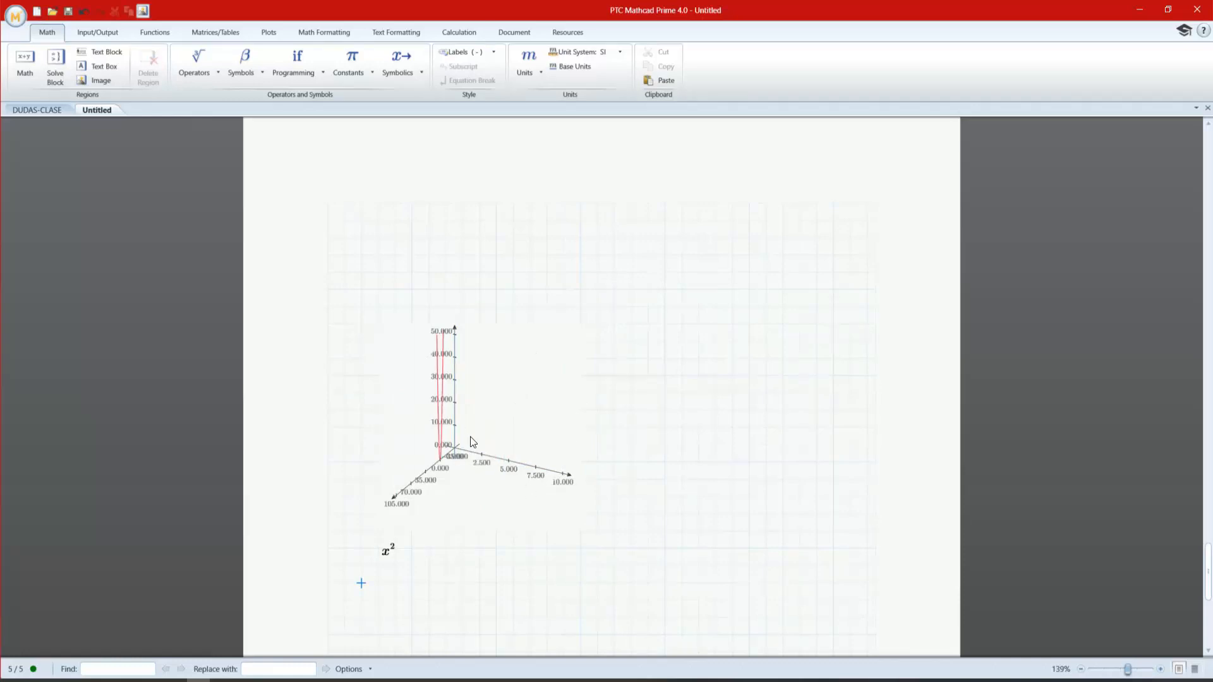
left_click(450, 496)
left_click_drag(445, 394, 489, 404)
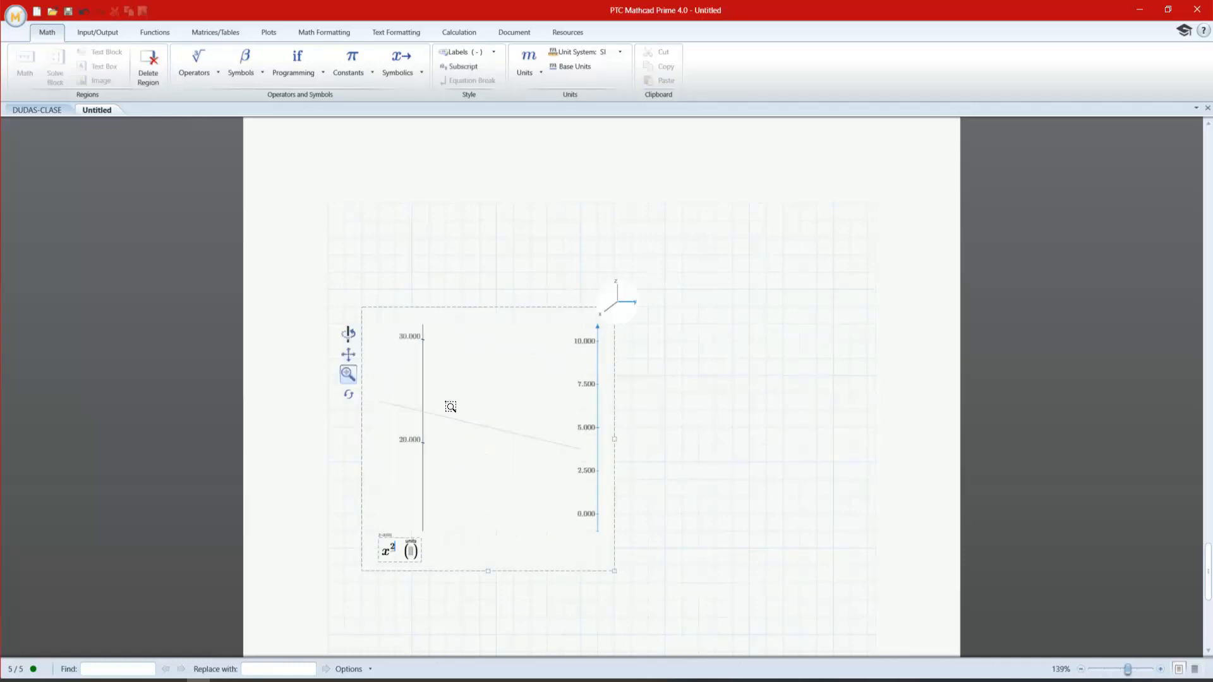
- Reset the 3D plot's view, zoom its axes out slightly, and restore the default view again
left_click(349, 394)
left_click(489, 391)
left_click(493, 458)
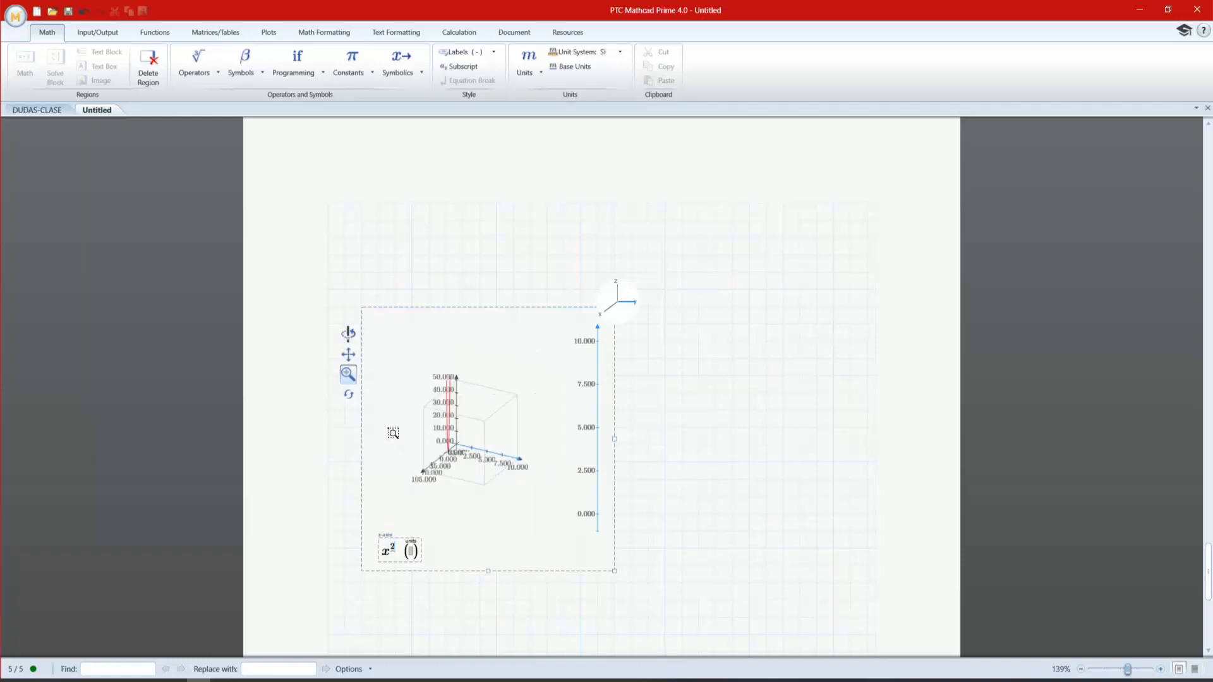
left_click(356, 398)
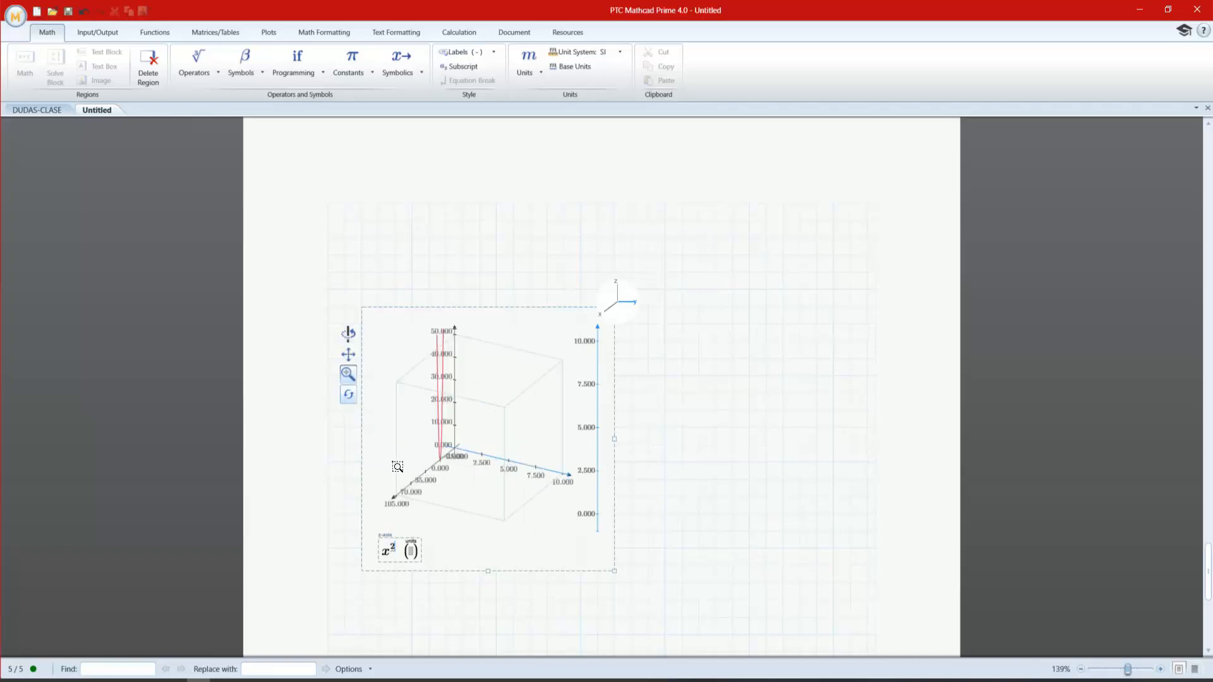
- Extend the 3D plot's expression from x squared to x squared plus x
left_click(384, 554)
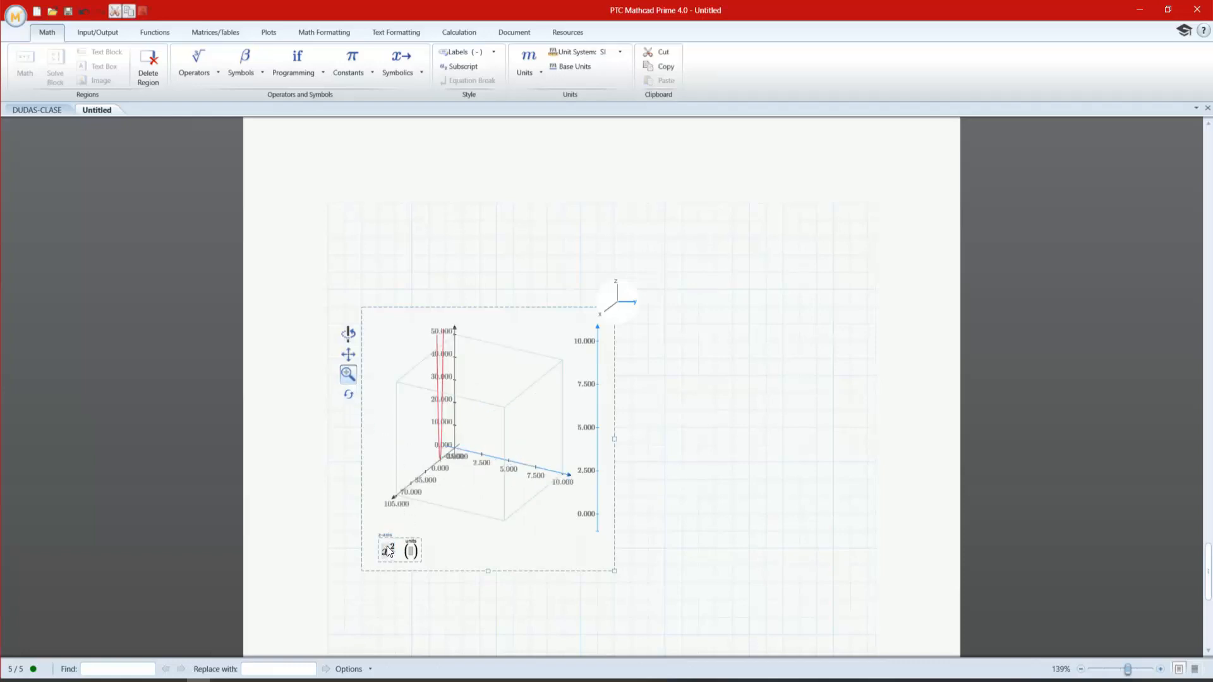
left_click(397, 558)
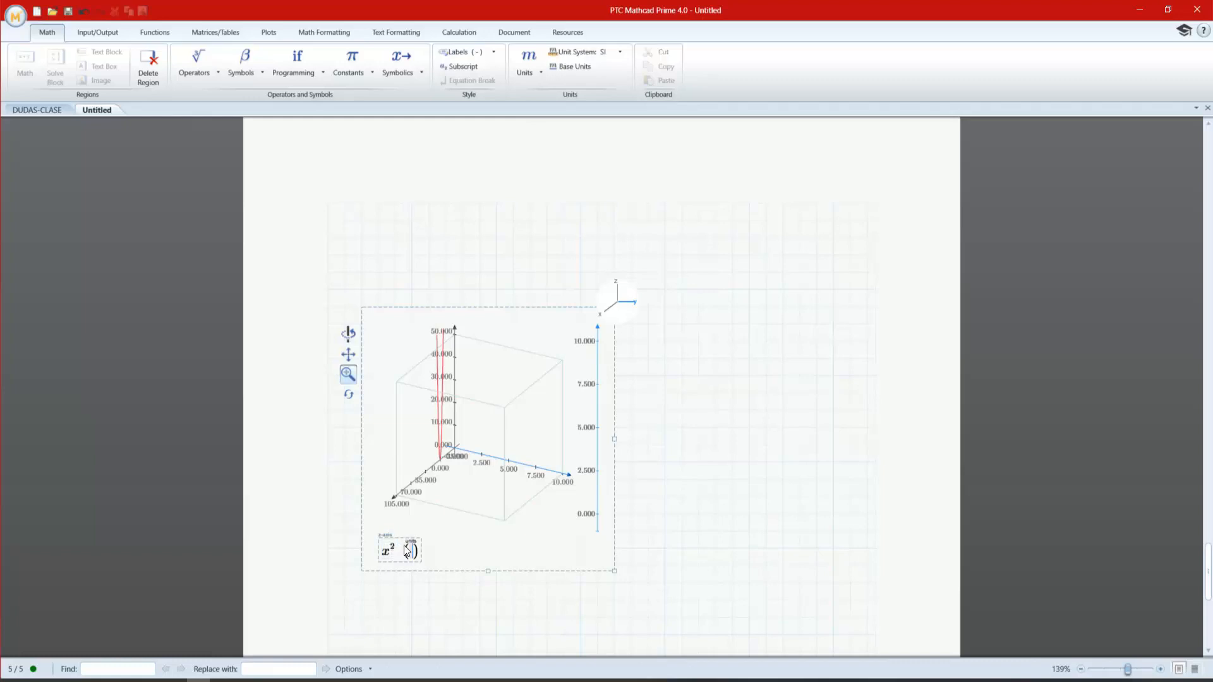
type("+x")
left_click(479, 600)
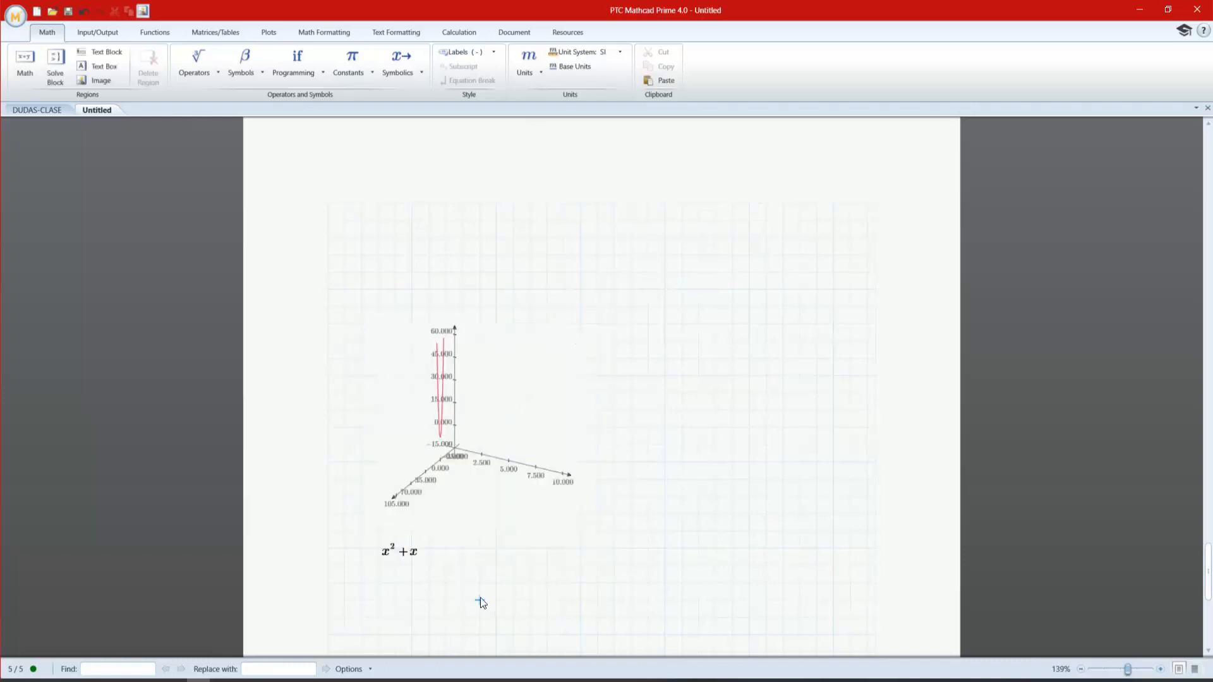
- Raise the last x of the 3D plot's expression to the power of 3 with the exponent operator
left_click(447, 387)
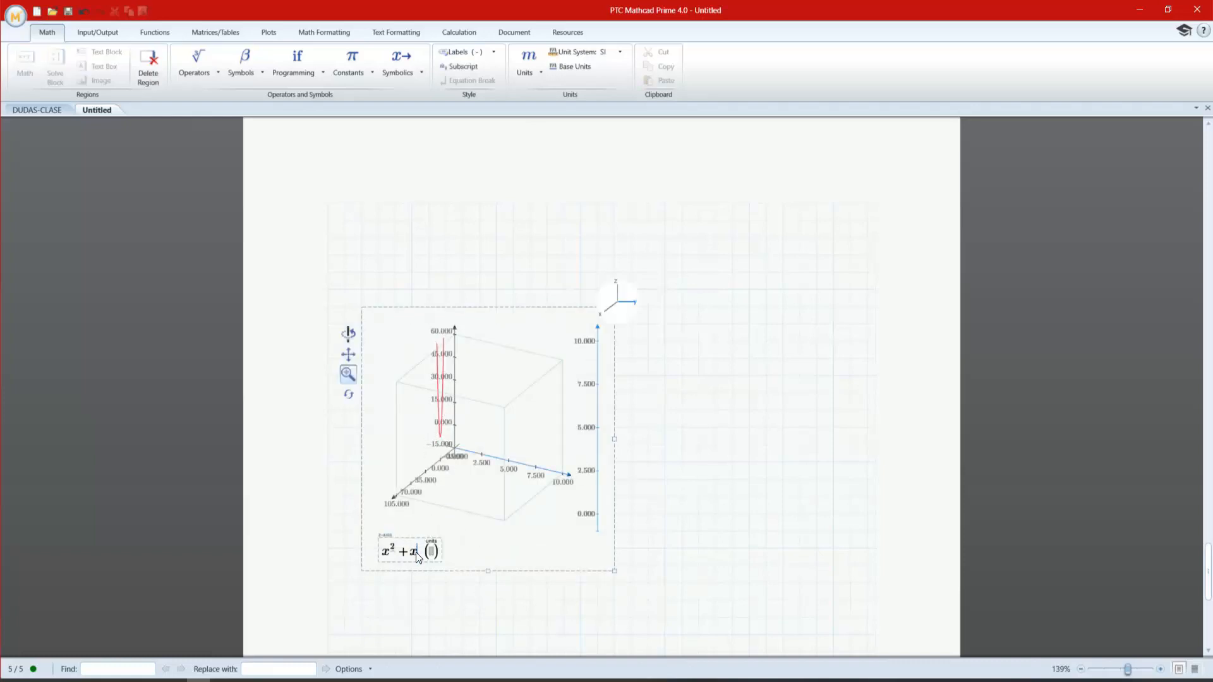
left_click(186, 63)
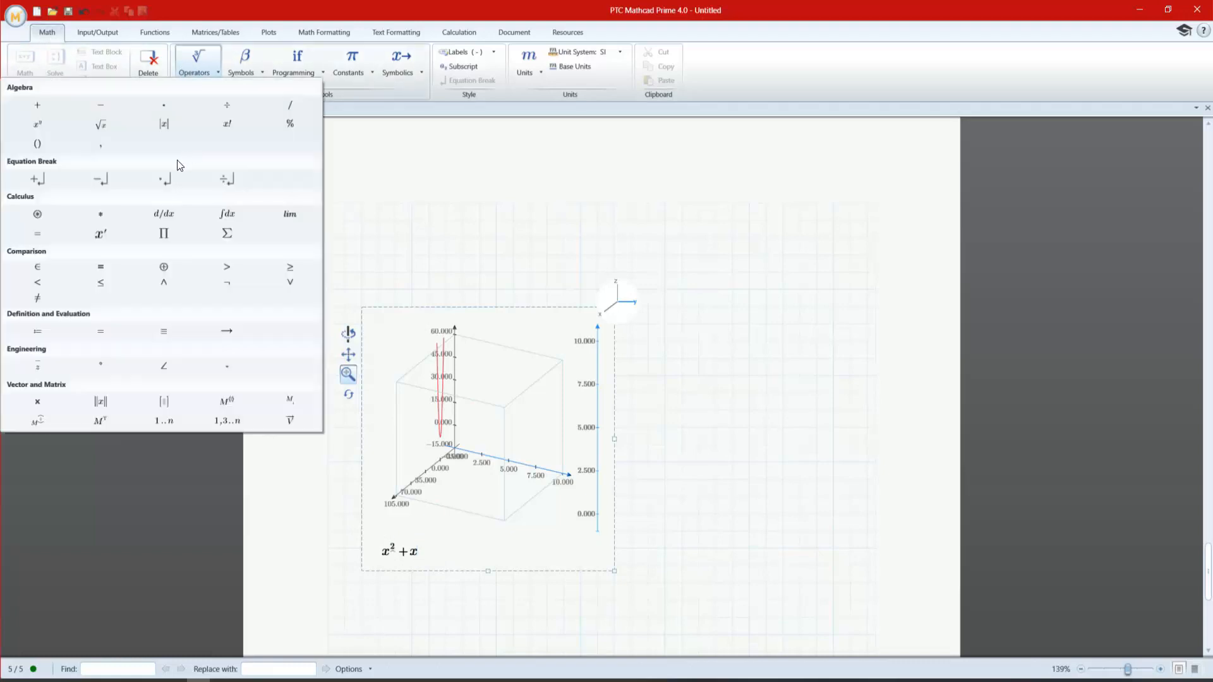
left_click(37, 124)
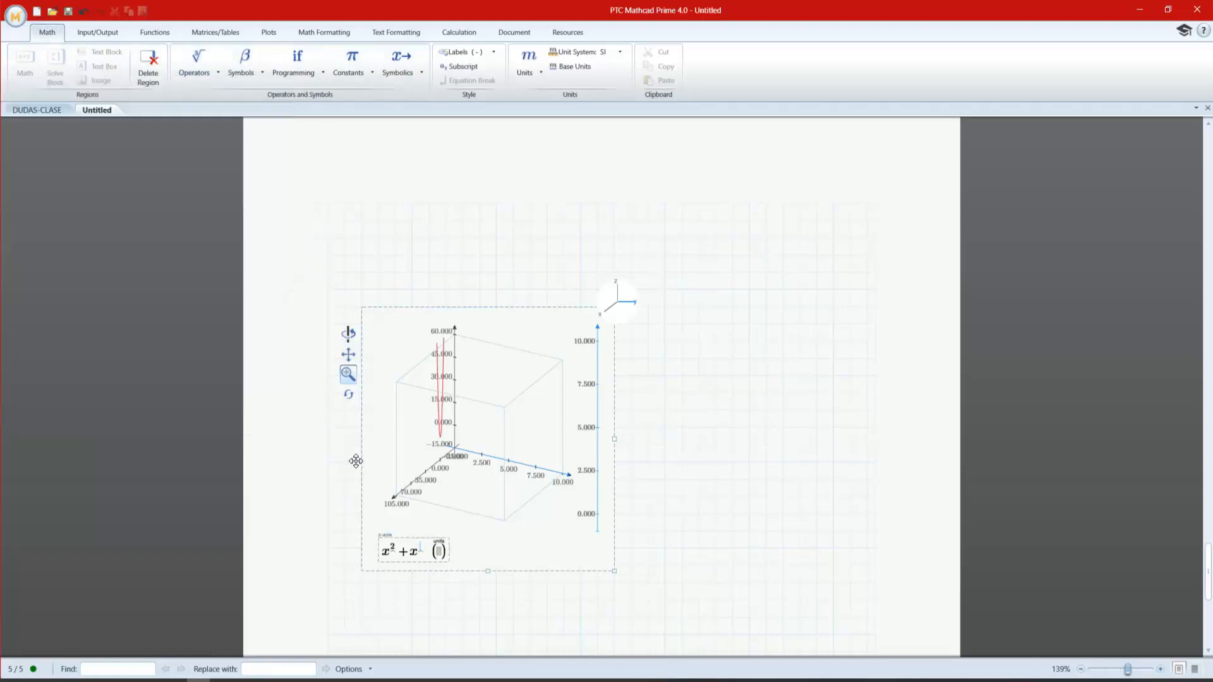
key("Return")
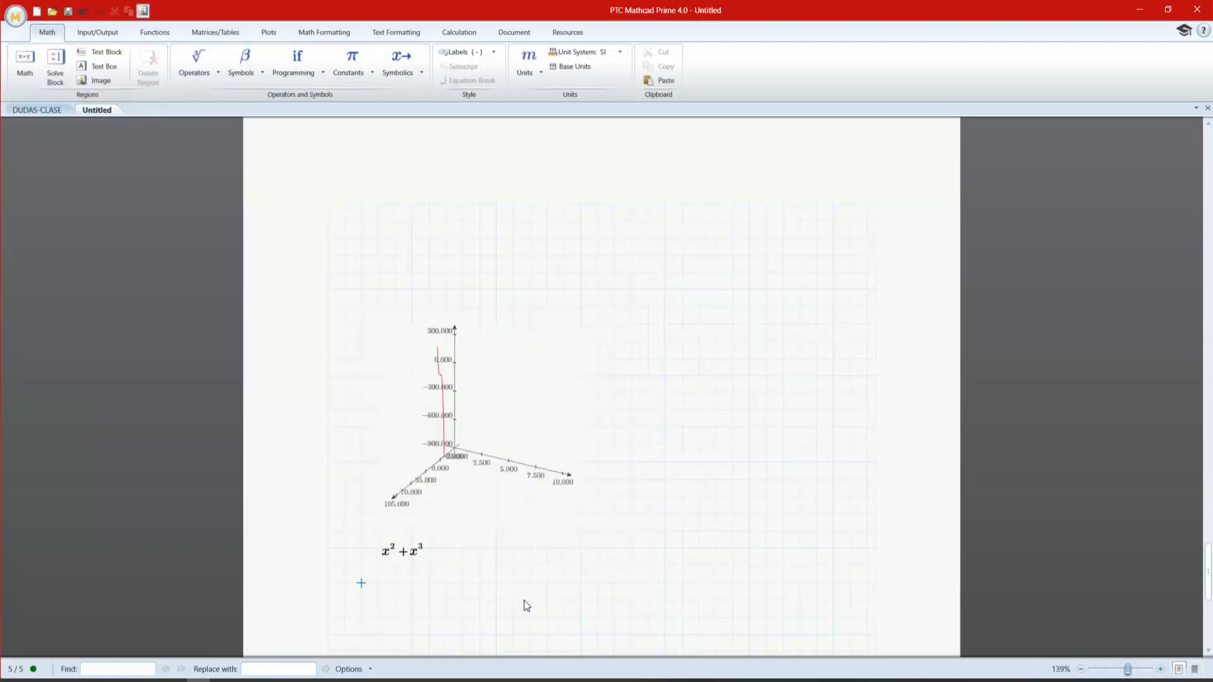
- Rotate the 3D plot of x squared plus x cubed and reset its view
left_click(440, 421)
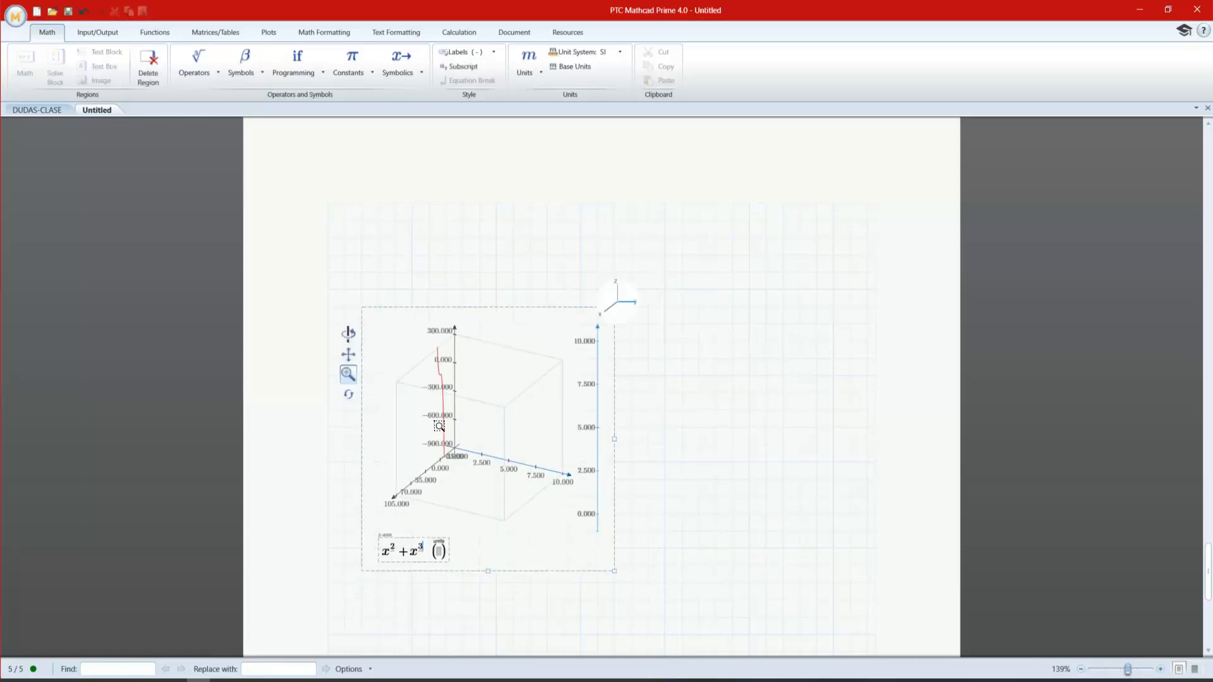
left_click(352, 333)
left_click_drag(505, 442, 234, 513)
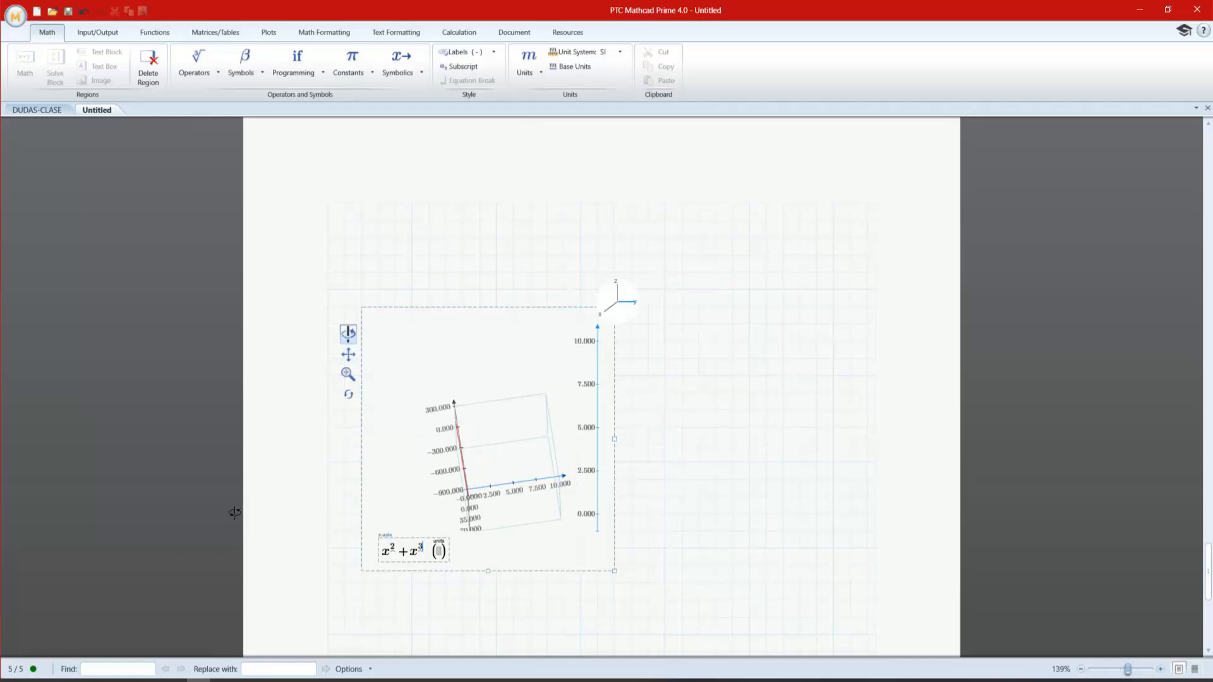
left_click(348, 394)
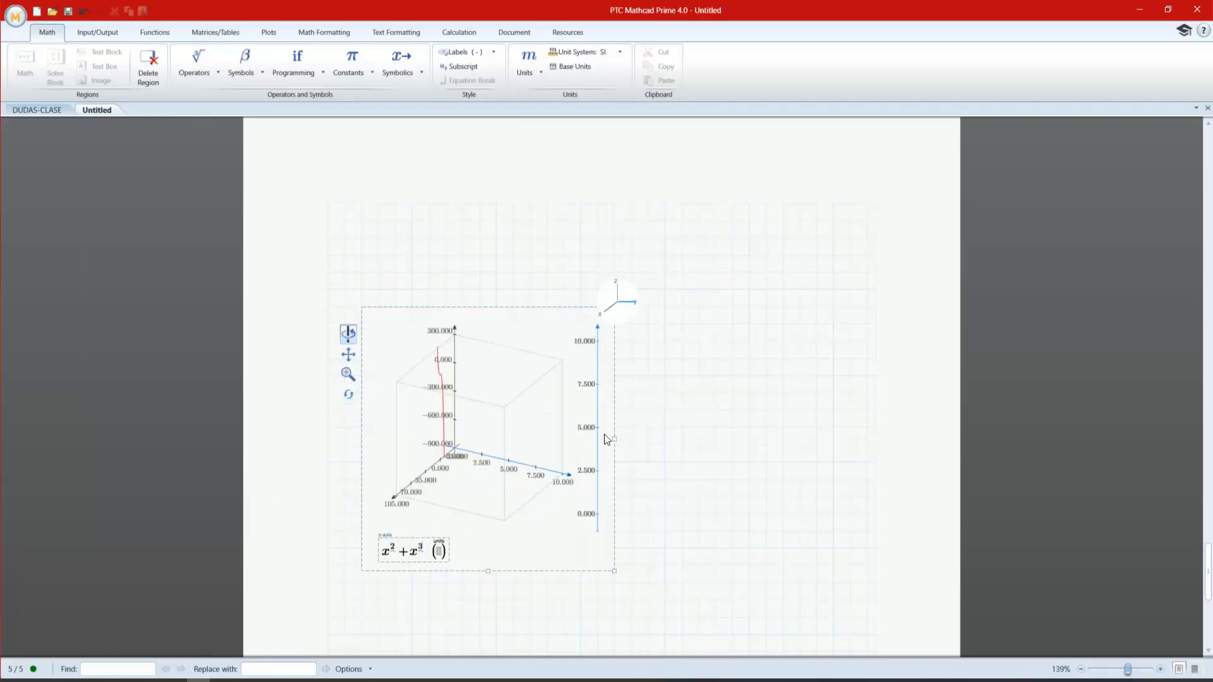
left_click(663, 412)
- Apply a thicker trace thickness to the 3D plot's x squared plus x cubed curve
scroll(366, 253, "up", 15)
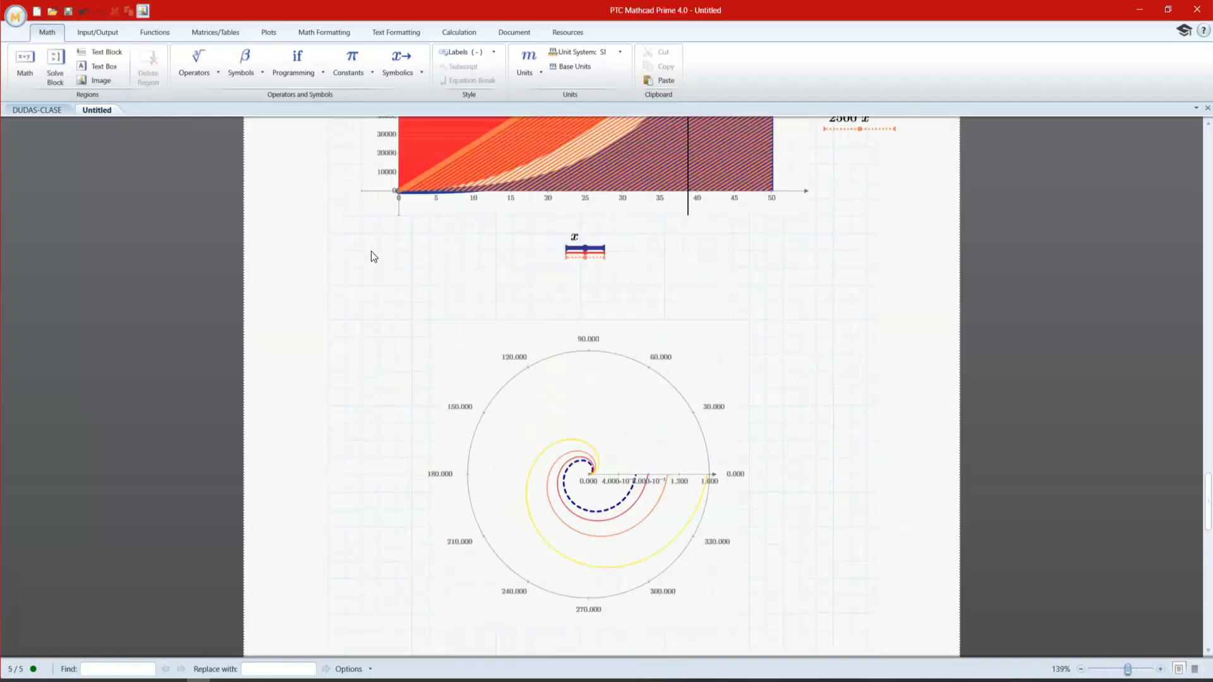
scroll(370, 252, "up", 8)
scroll(536, 320, "down", 20)
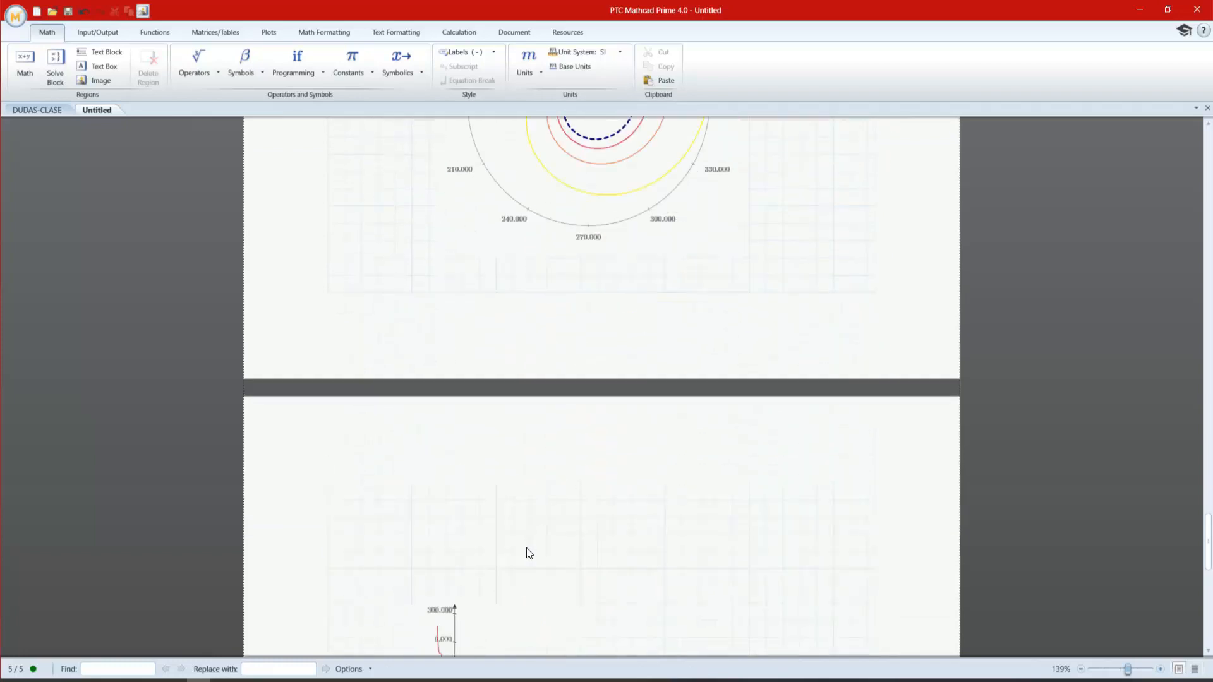
scroll(529, 554, "down", 5)
left_click(453, 497)
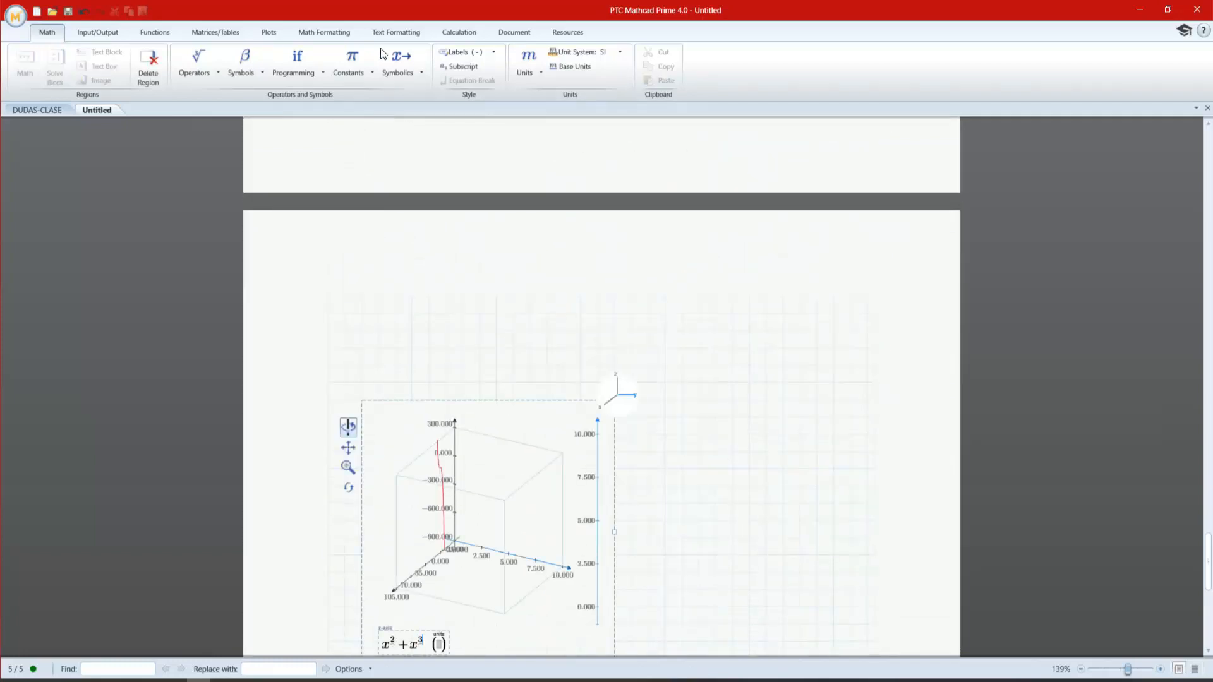
left_click(271, 35)
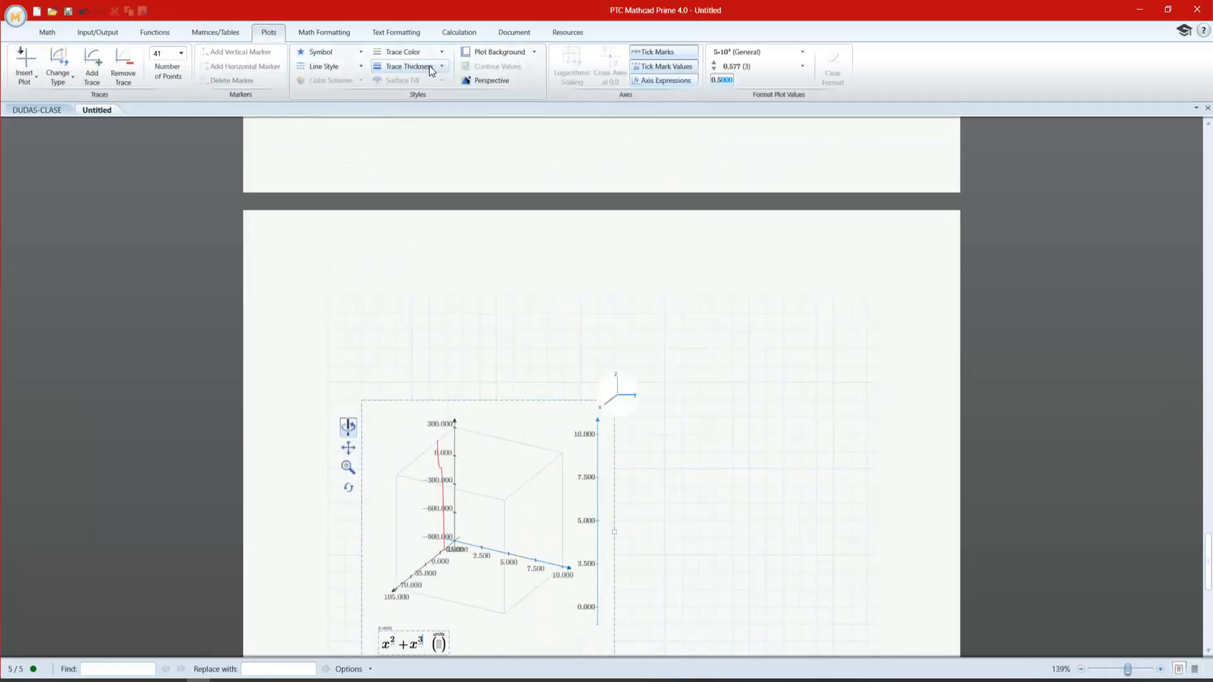
left_click(427, 66)
left_click(418, 111)
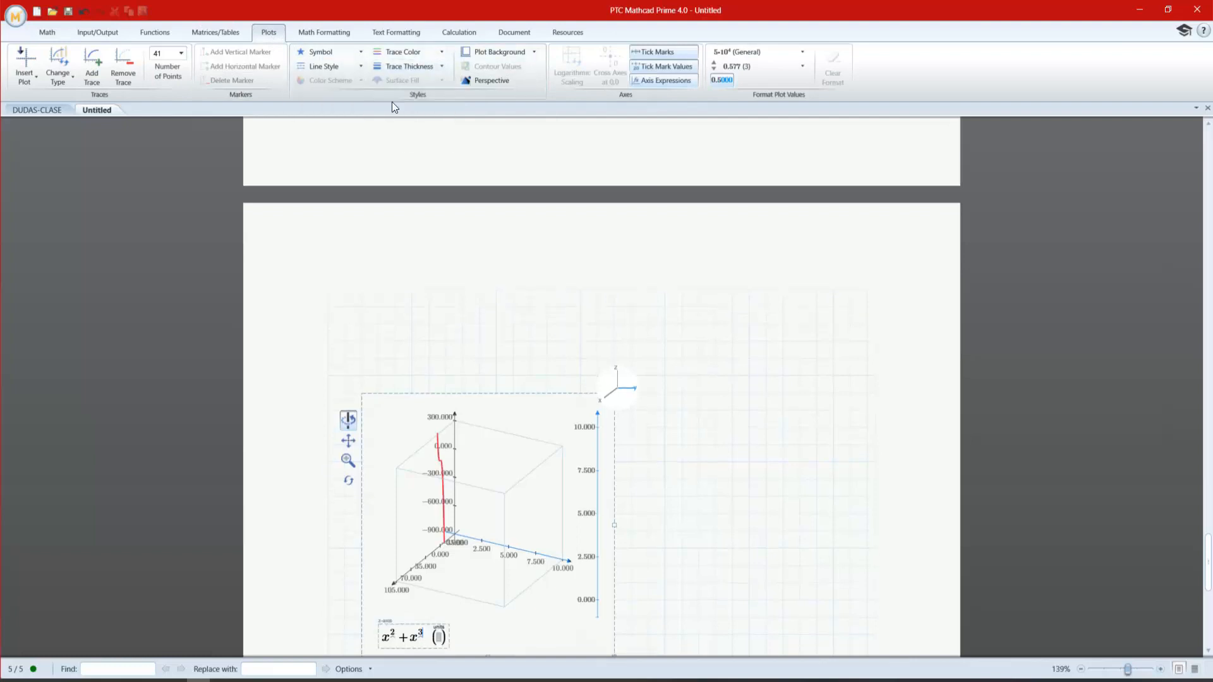
- Examine the line style, symbol, plot background and trace type options offered for the 3D plot
left_click(333, 66)
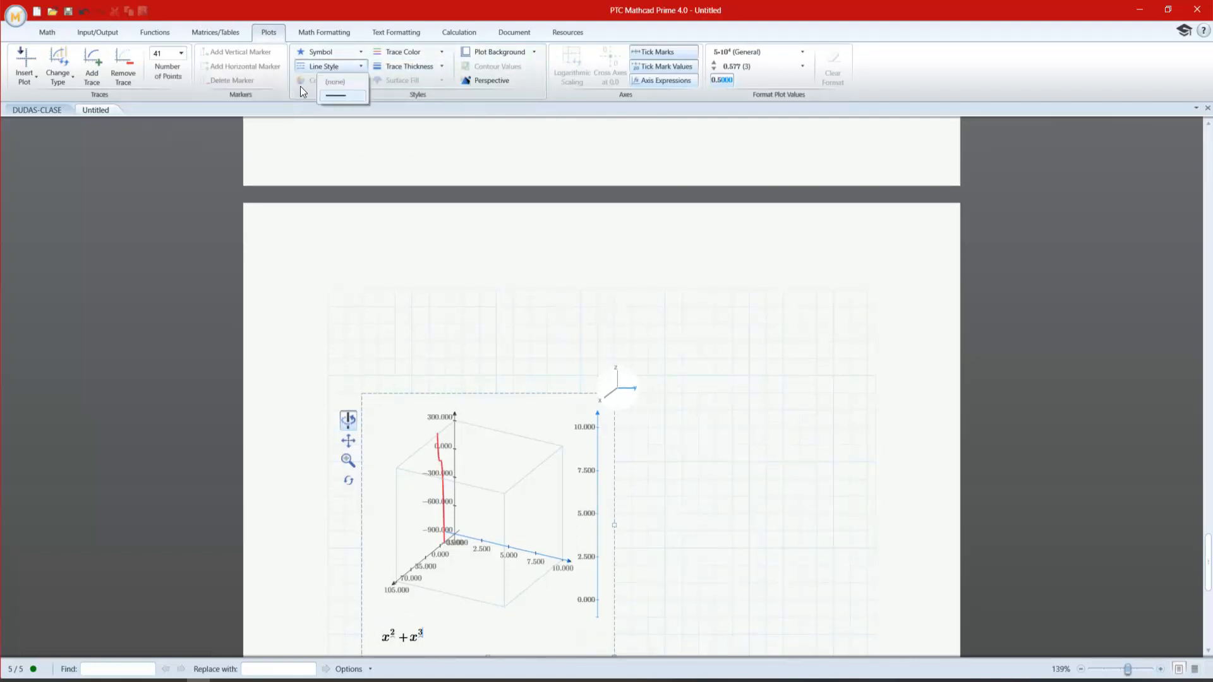
left_click(336, 67)
left_click(347, 52)
left_click(347, 52)
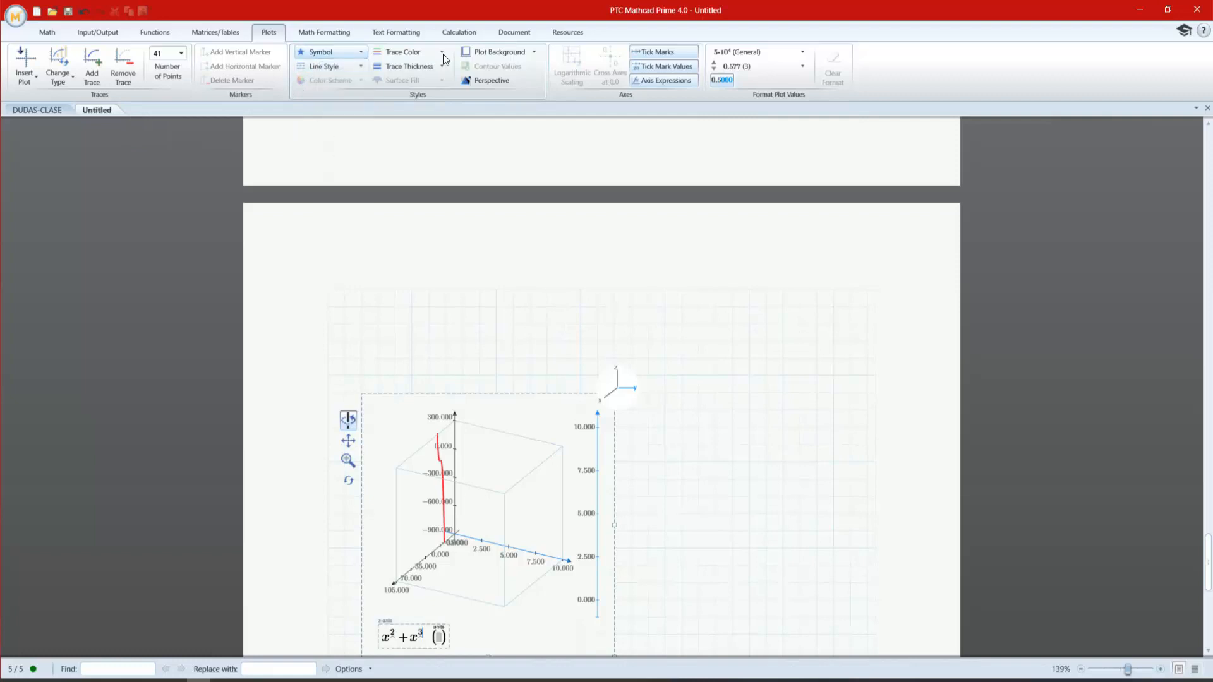
left_click(481, 54)
left_click(481, 55)
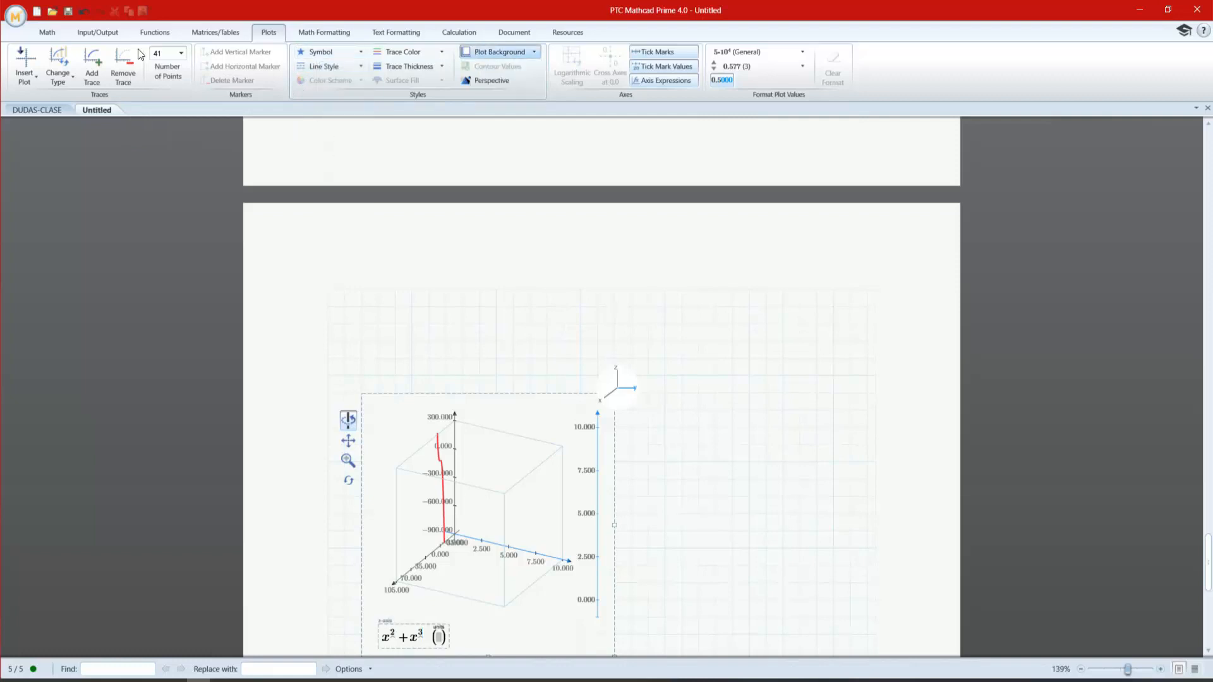
left_click(68, 78)
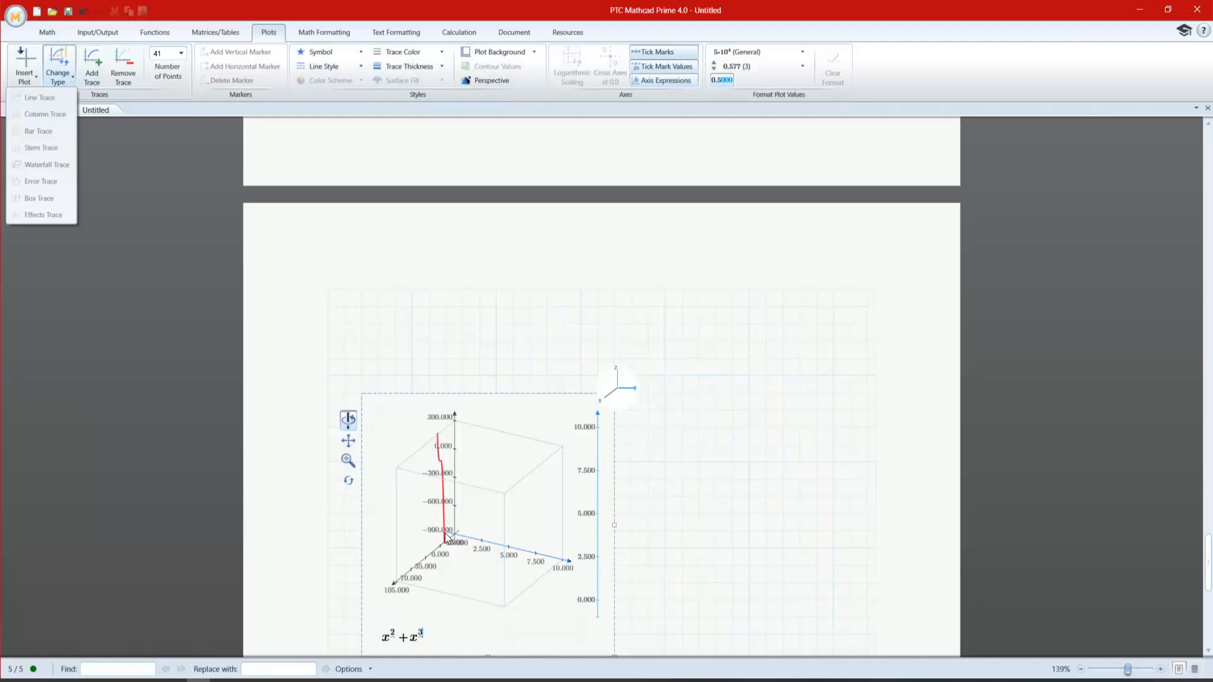
left_click(446, 537)
left_click(58, 72)
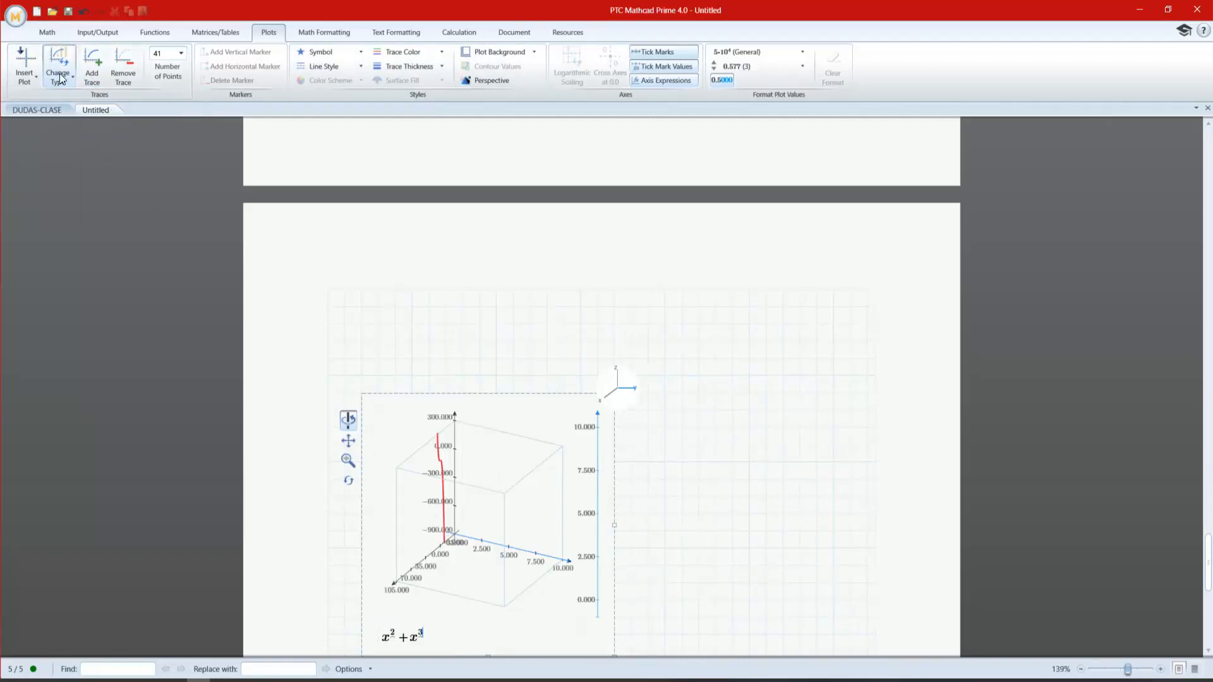
left_click(337, 293)
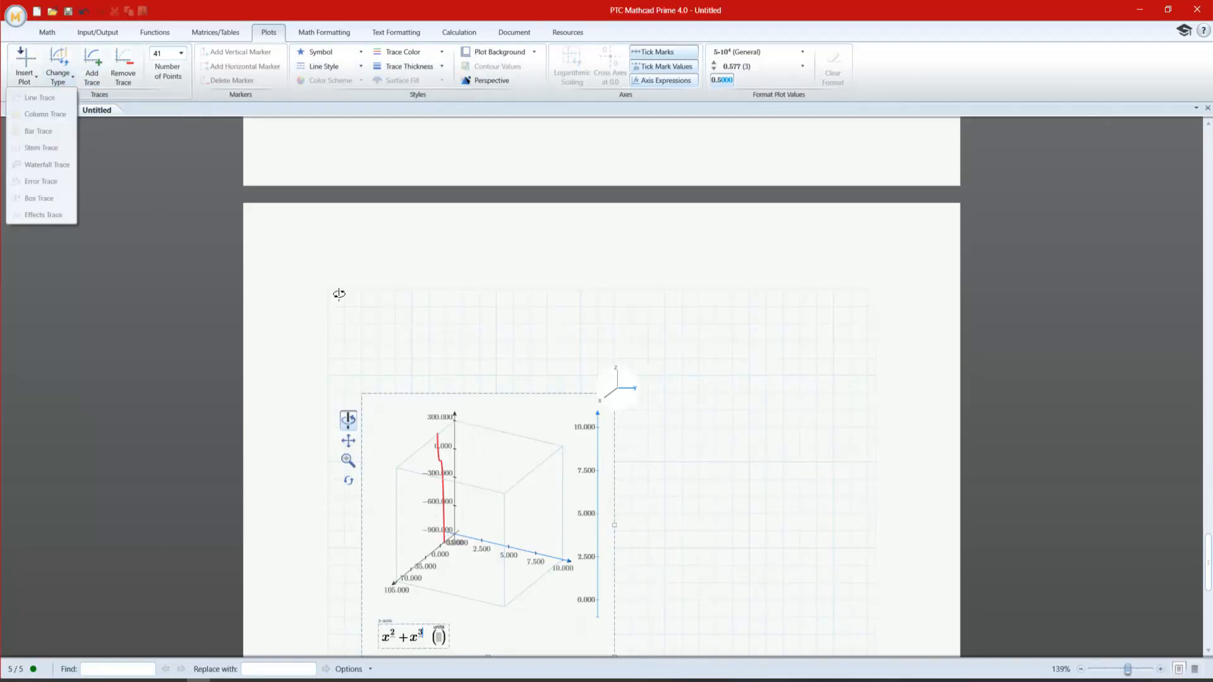
- Add a second trace with the expression x to the 3D plot and color it purple
left_click(97, 69)
type("x")
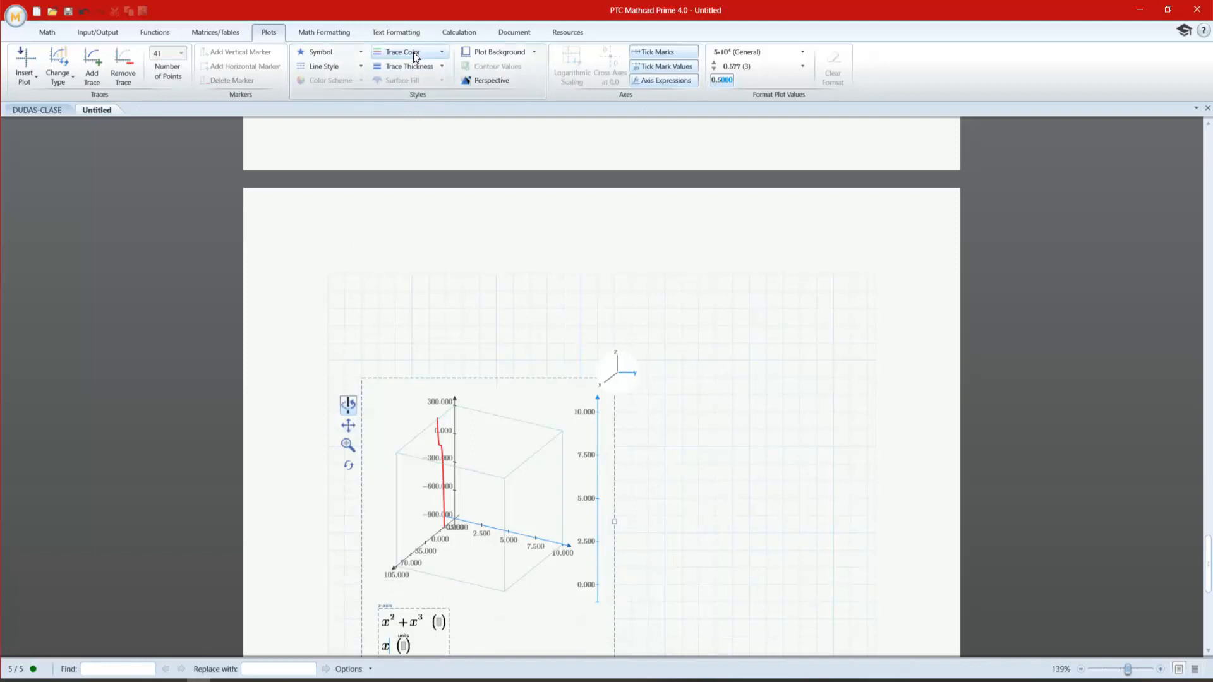
left_click(391, 53)
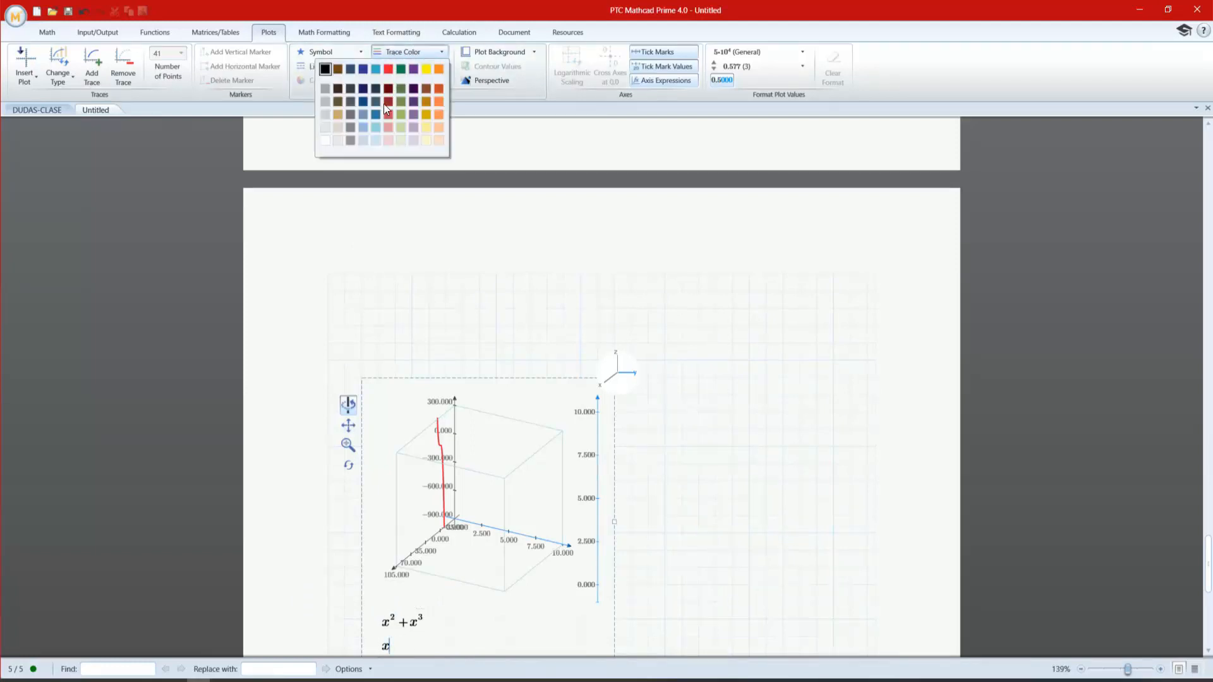
left_click(414, 70)
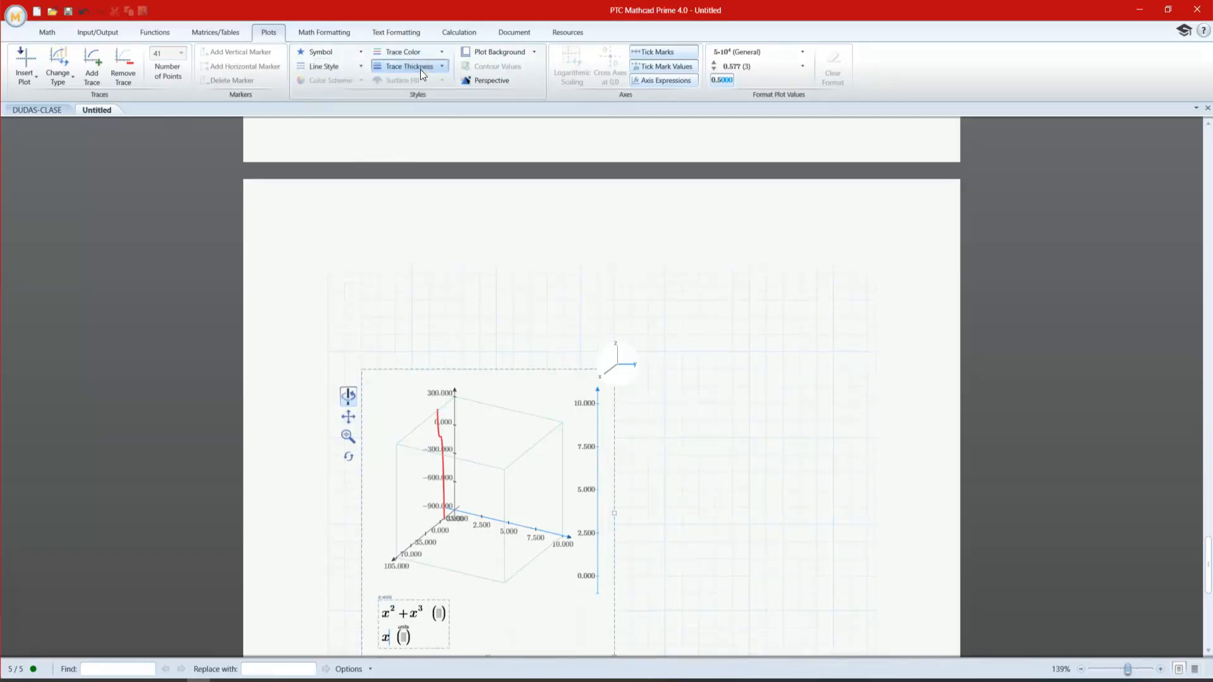
- Multiply the expression x of the 3D plot's second trace by 10
left_click(631, 489)
scroll(635, 450, "down", 2)
left_click(393, 583)
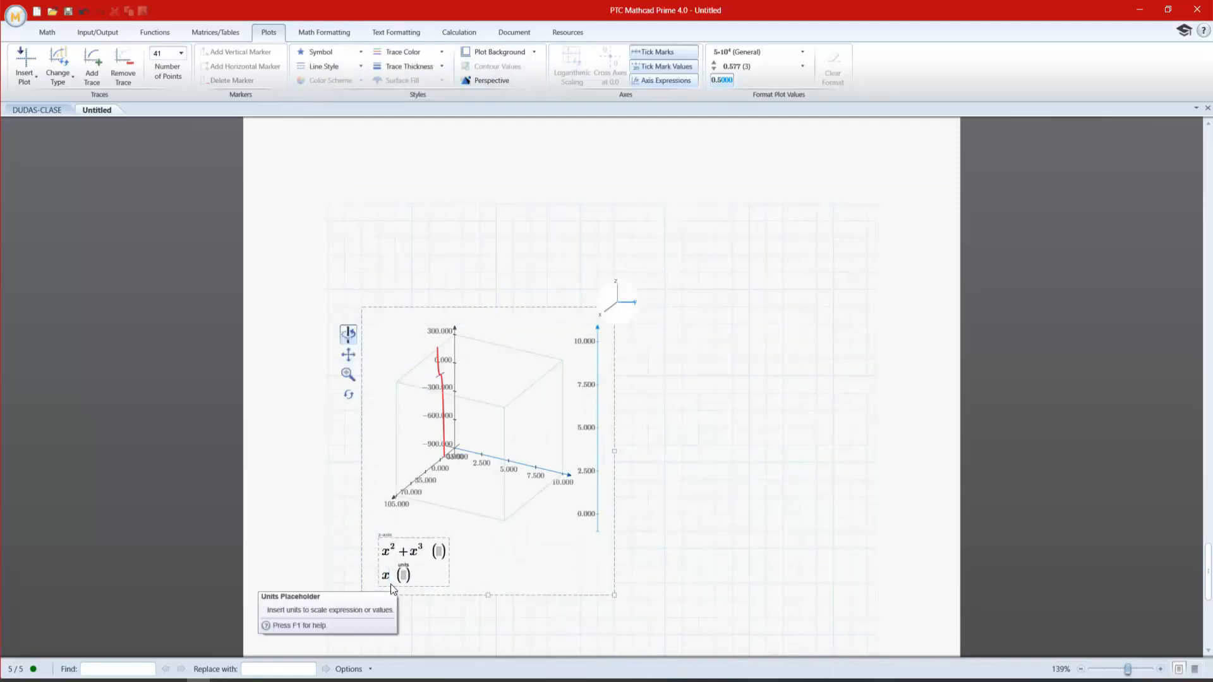
left_click(385, 580)
type("10·")
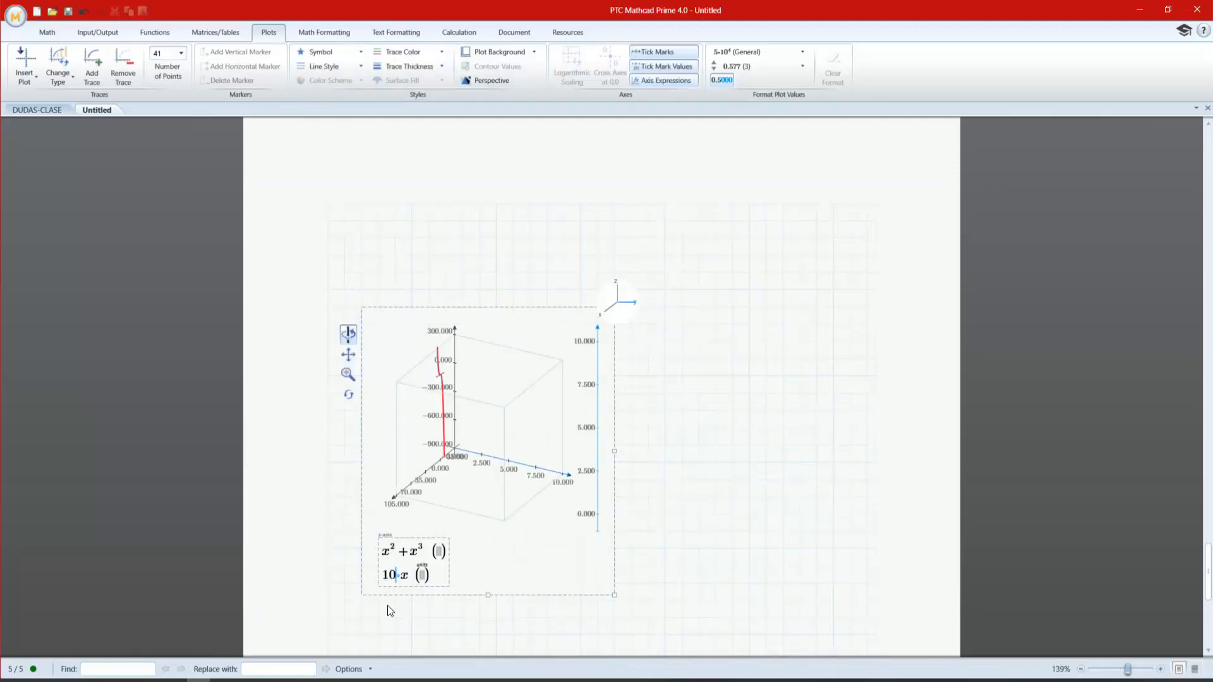
left_click(388, 607)
- Replace the coefficient of the second trace's expression with 5
left_click(399, 580)
left_click_drag(391, 575, 386, 576)
type("5")
left_click(360, 618)
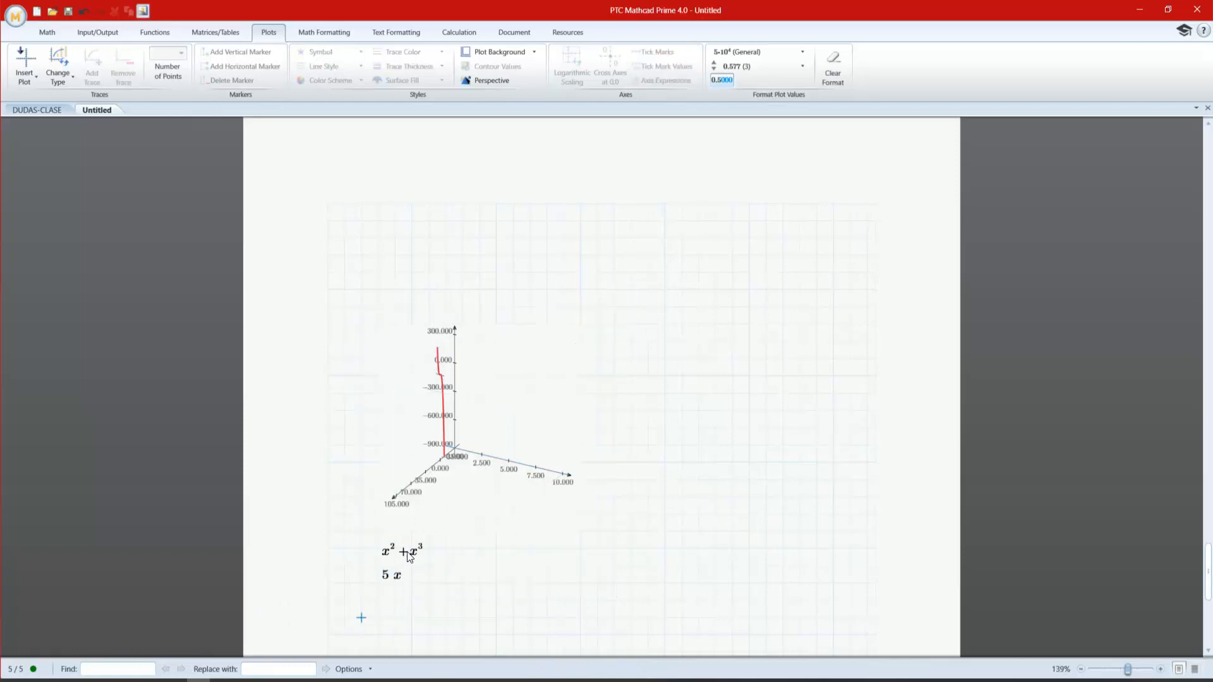
- Add another trace below the first one in the 3D plot and define it as x squared
left_click(407, 552)
left_click(92, 63)
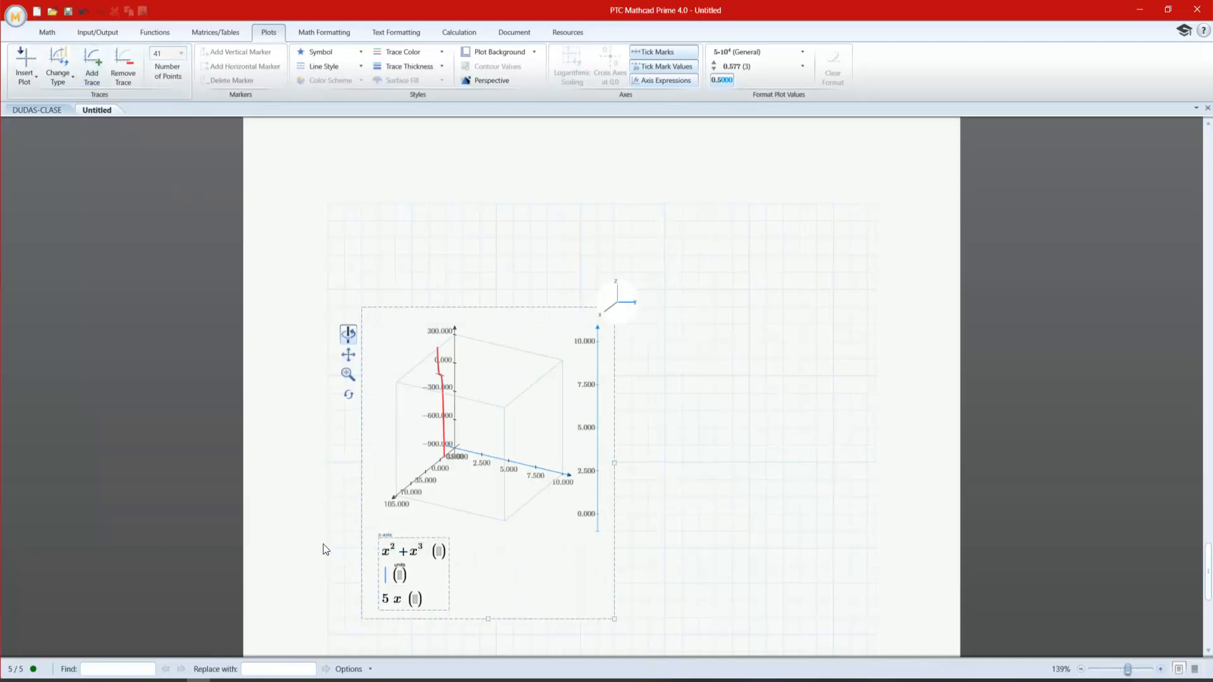
type("x")
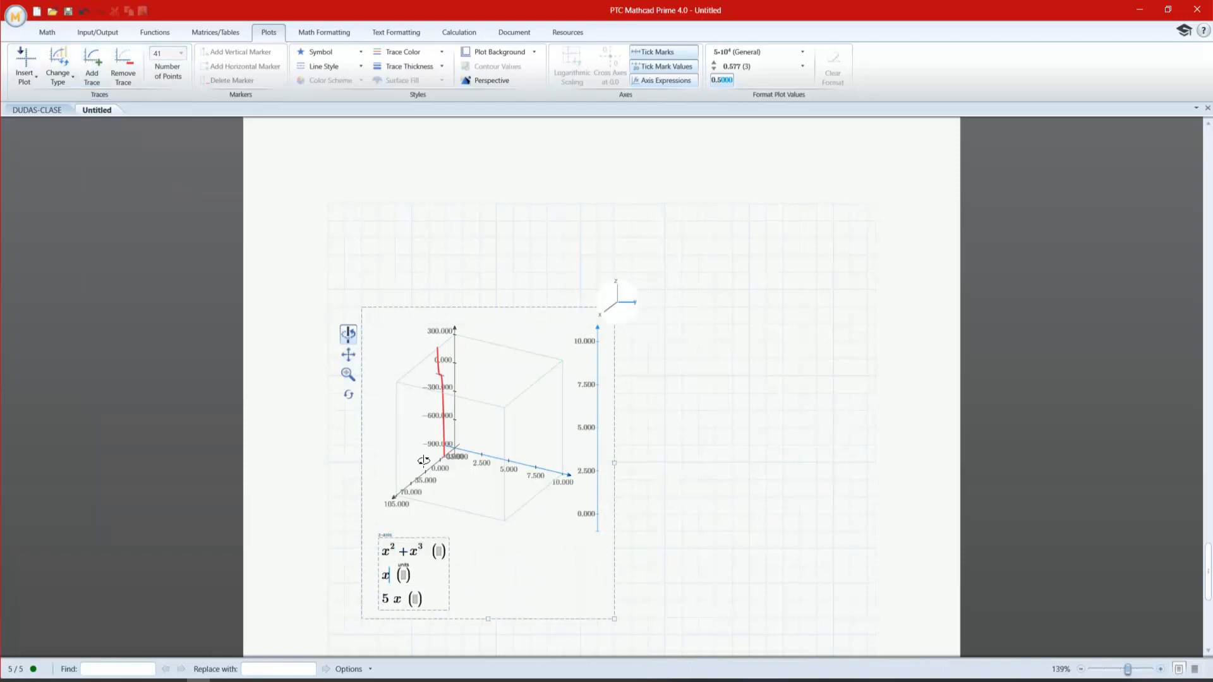
left_click(44, 34)
left_click(182, 63)
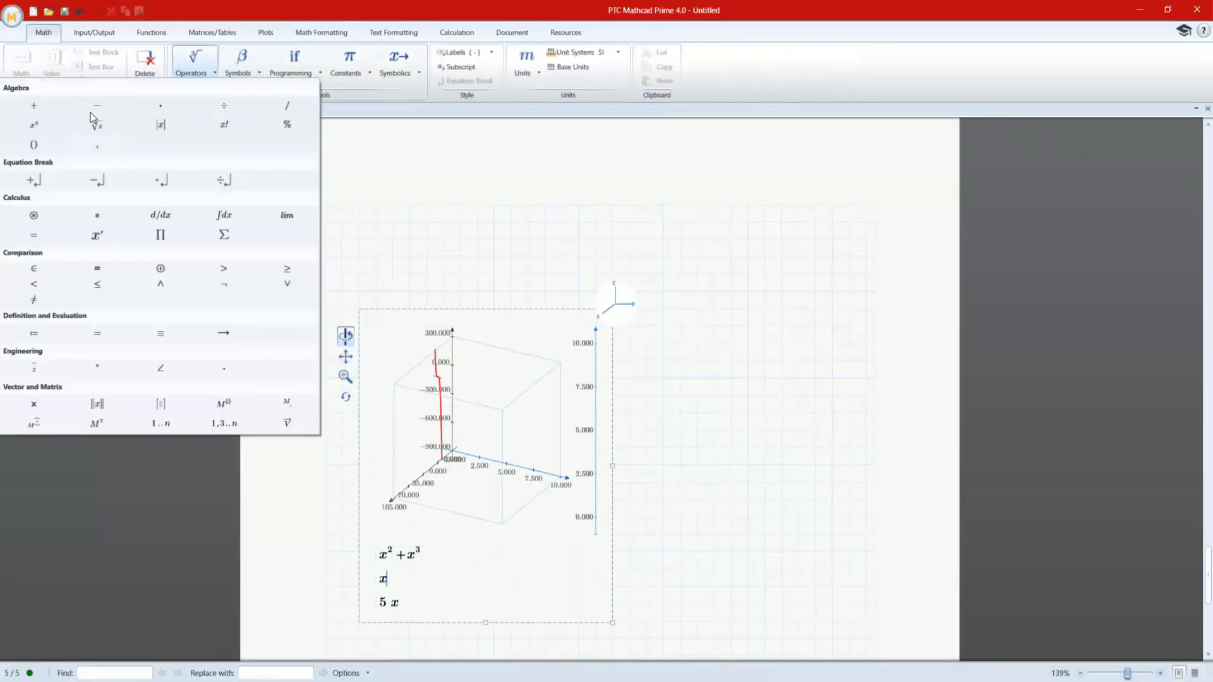
left_click(47, 125)
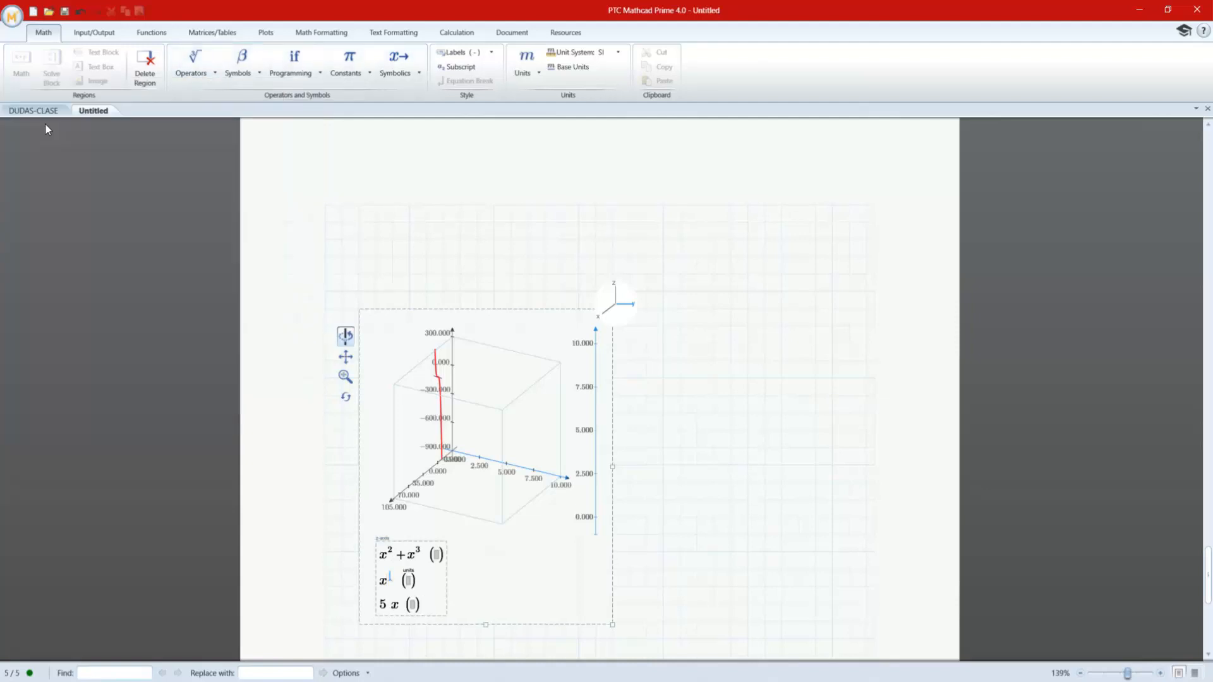
left_click(696, 519)
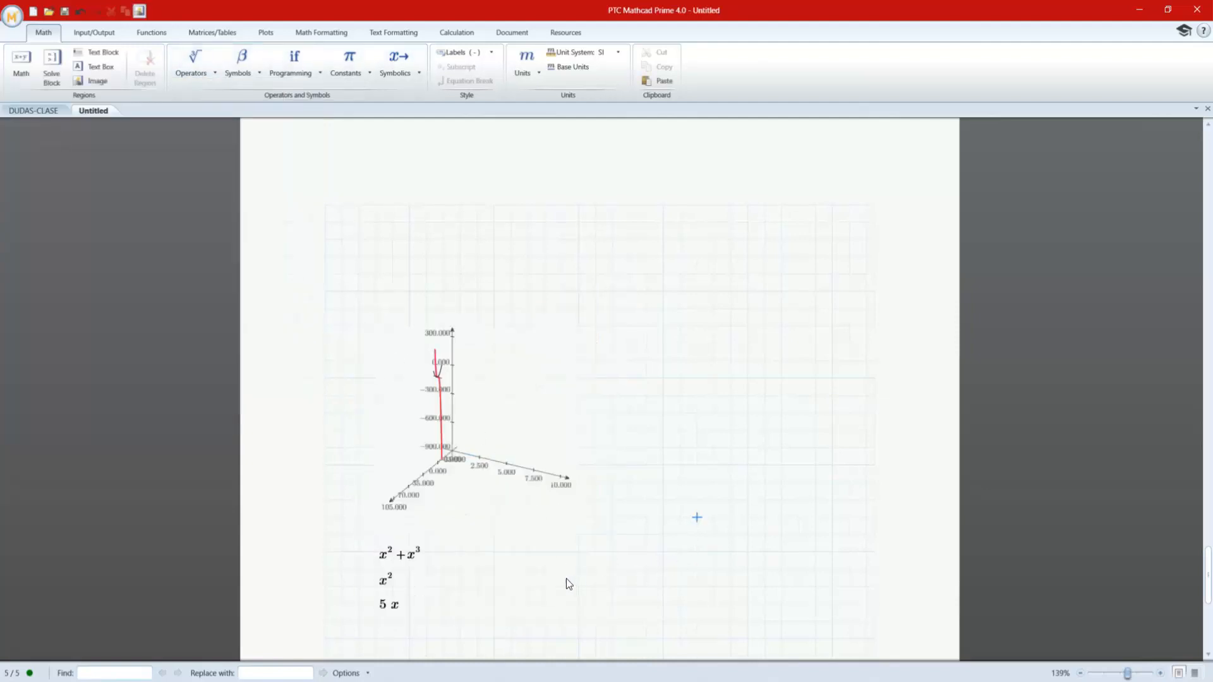
- Reduce the first trace's expression in the 3D plot to x cubed by removing its x squared term
left_click(398, 551)
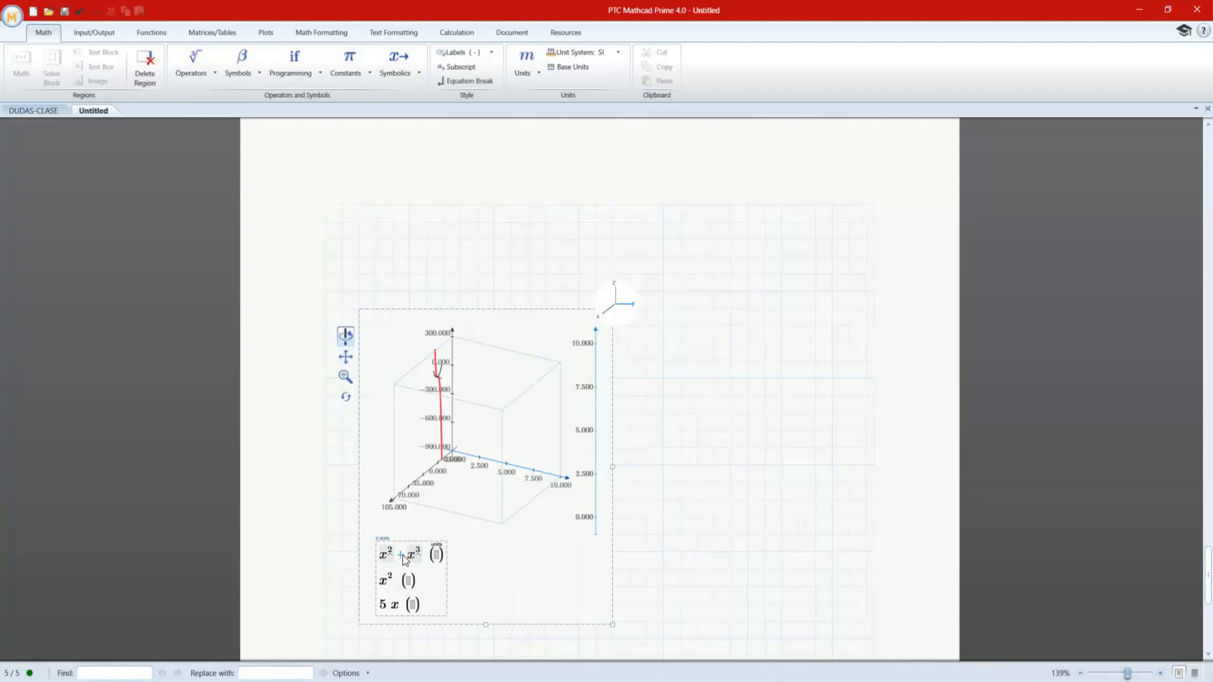
key("Delete")
key("BackSpace")
left_click(747, 552)
left_click(399, 578)
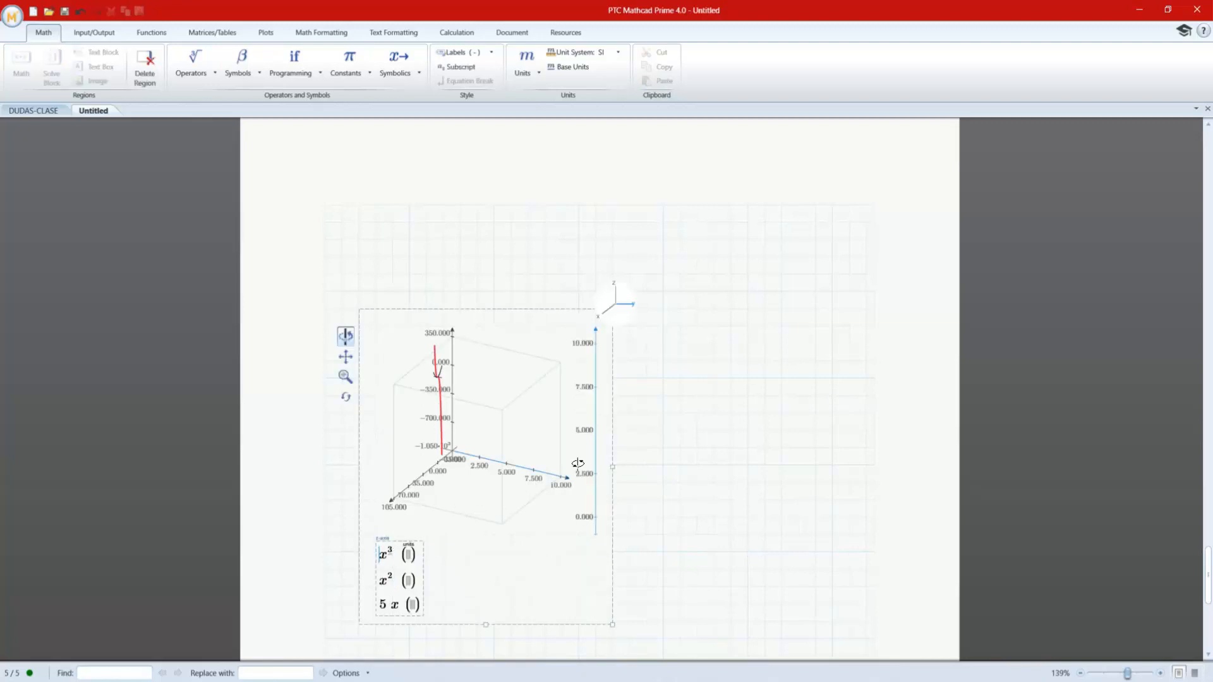
- Set the upper value of the 3D plot's x-axis to 10
left_click(605, 312)
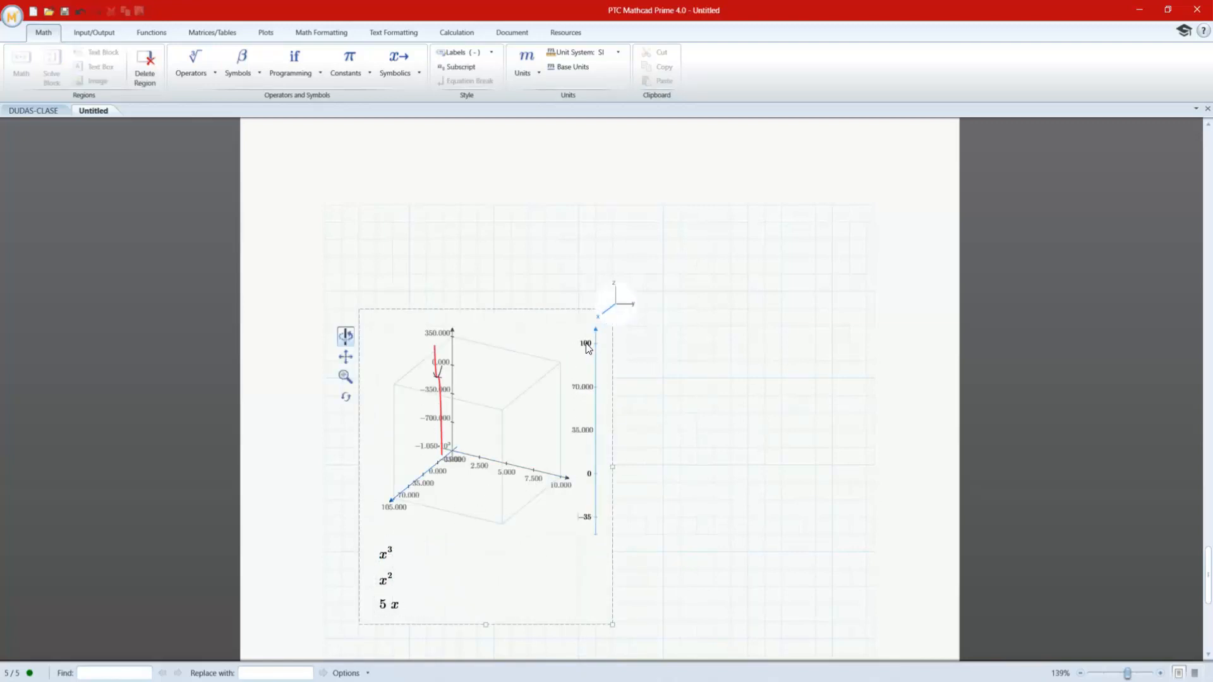
type("0")
key("Return")
left_click(461, 440)
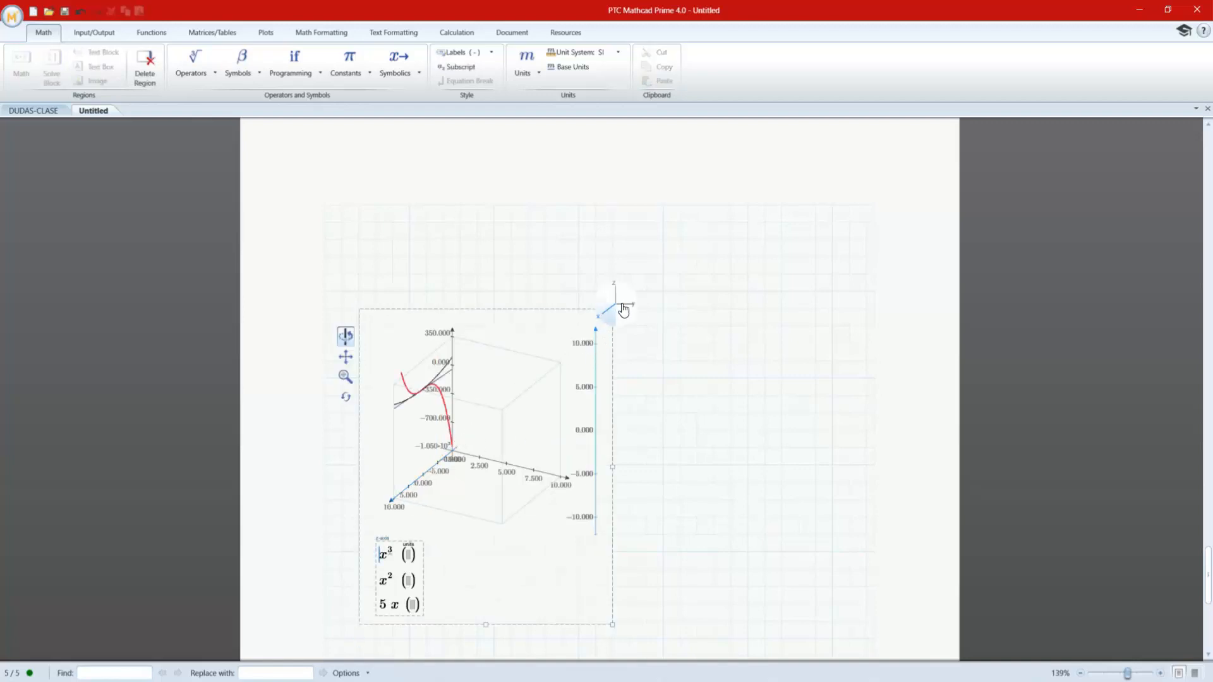
- Set the upper value of the 3D plot's y-axis to 100
left_click(622, 308)
left_click(589, 345)
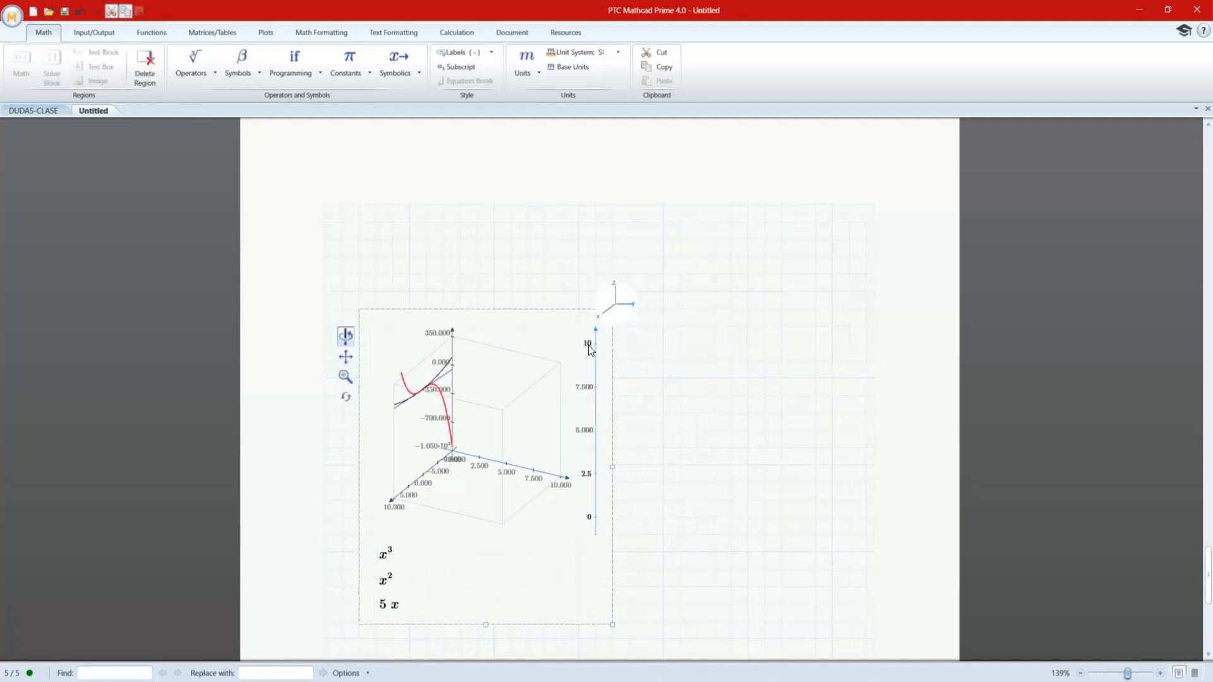
key("BackSpace")
key("Return")
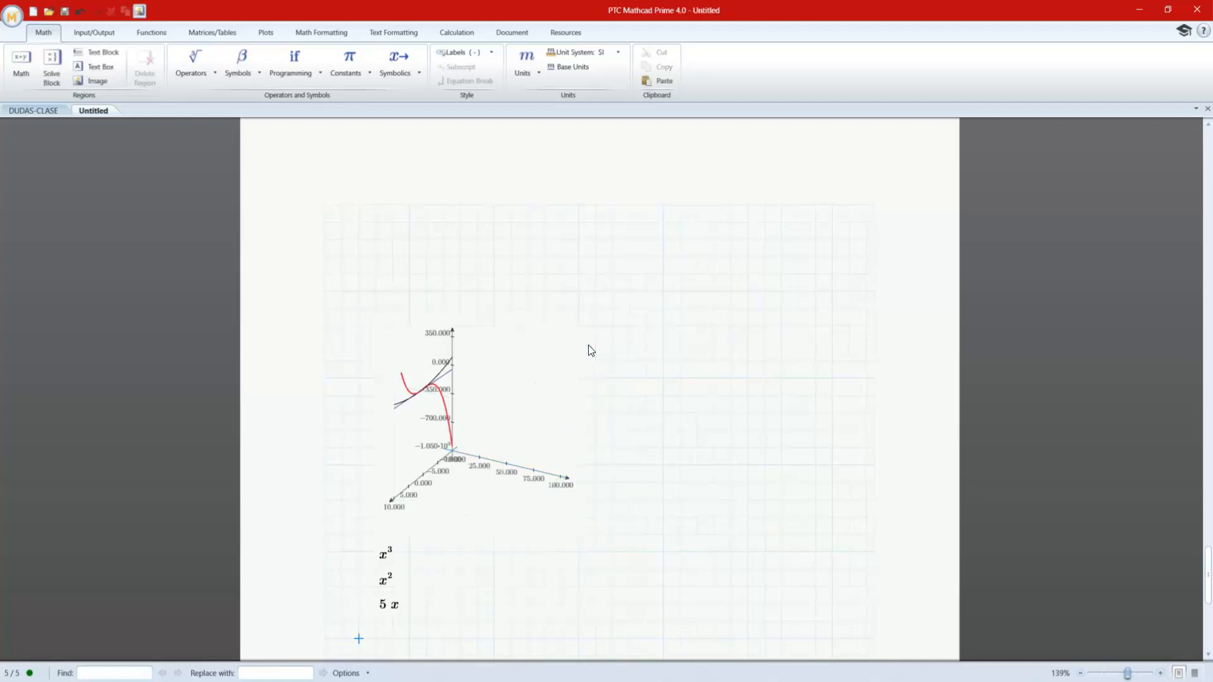
- Try to change the upper value of the 3D plot's z-axis
left_click(525, 381)
left_click(611, 303)
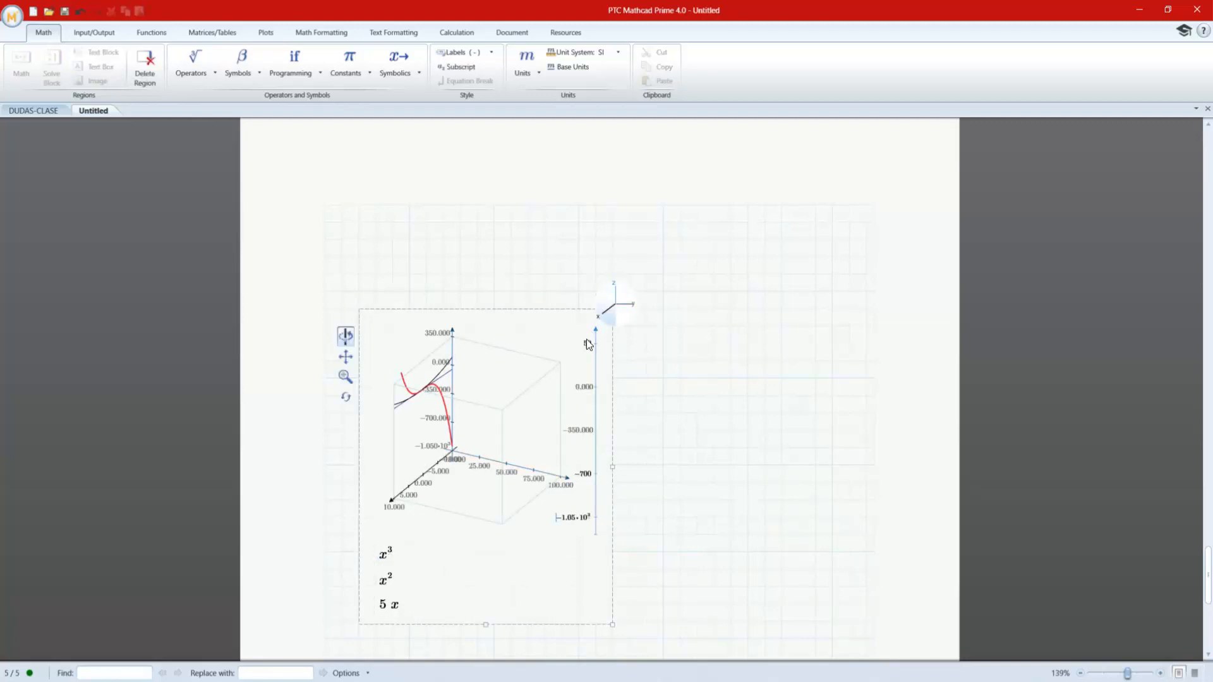
left_click(587, 345)
key("BackSpace")
key("Return")
left_click(438, 460)
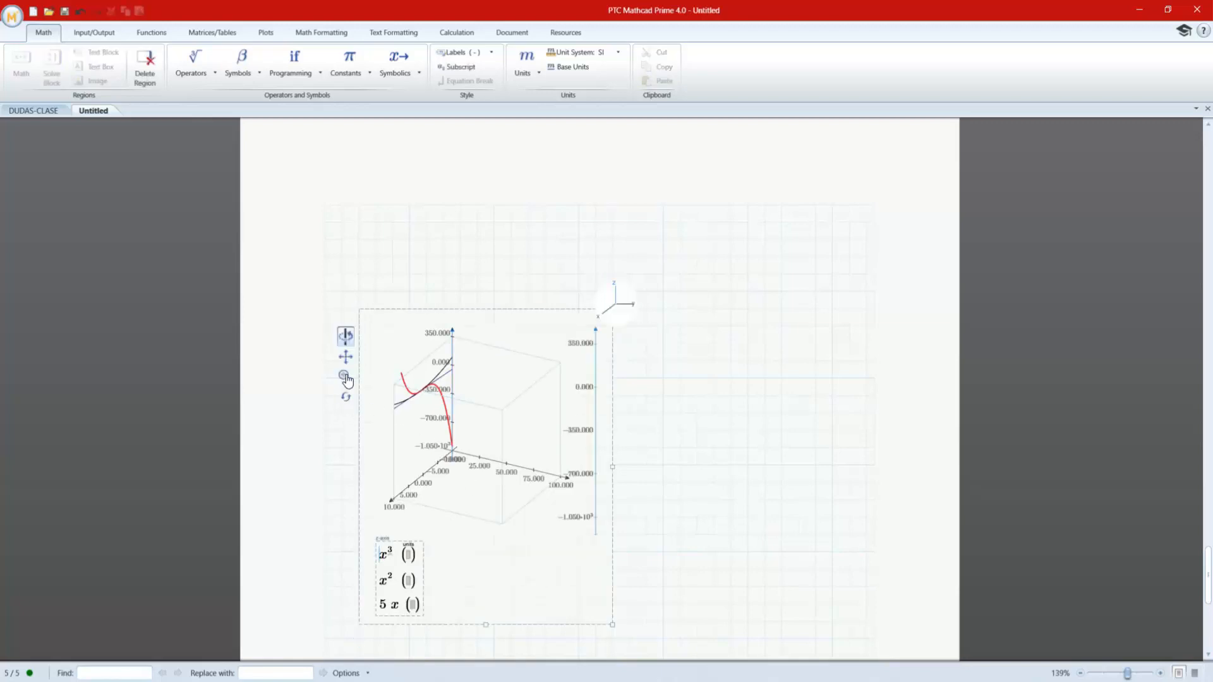
- Rotate and enlarge the 3D plot to inspect its three curves, and reset its view
left_click_drag(458, 428, 637, 407)
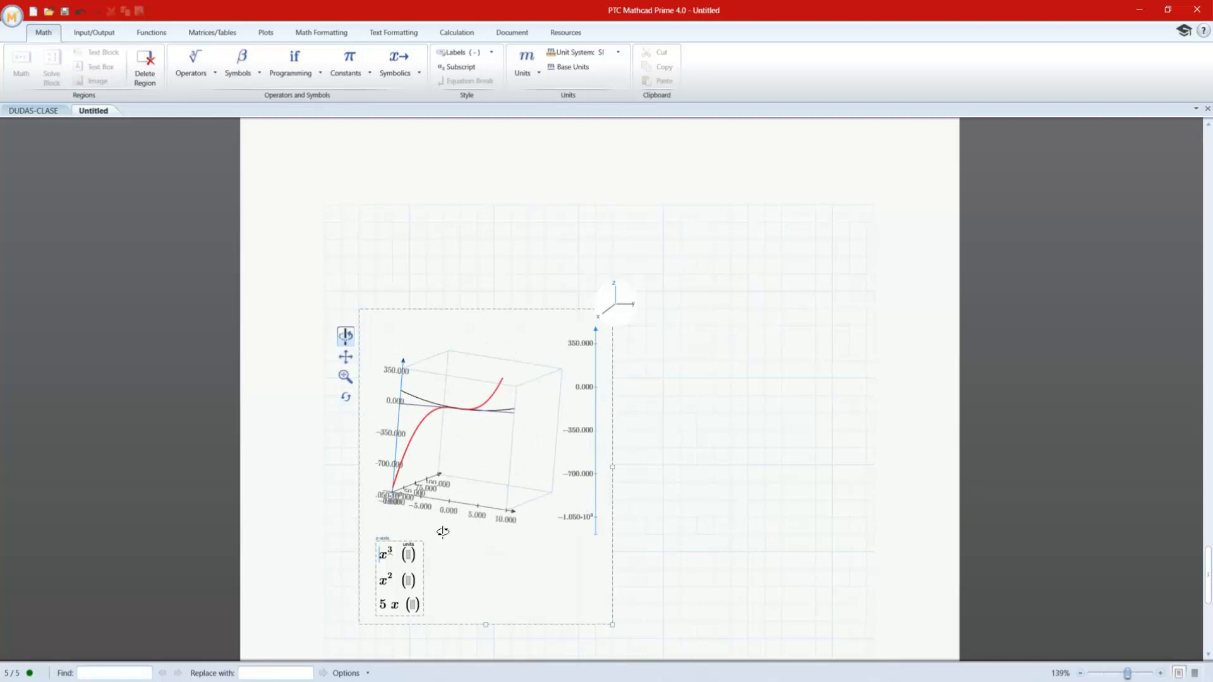
left_click(646, 483)
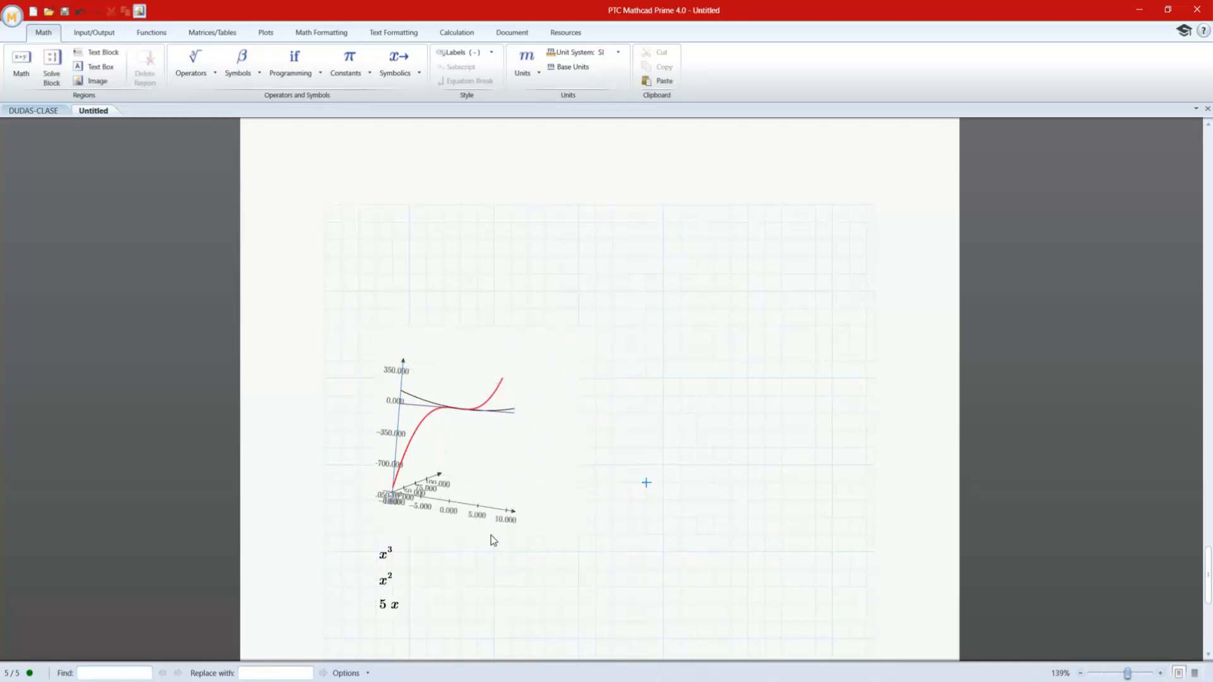
left_click(354, 452)
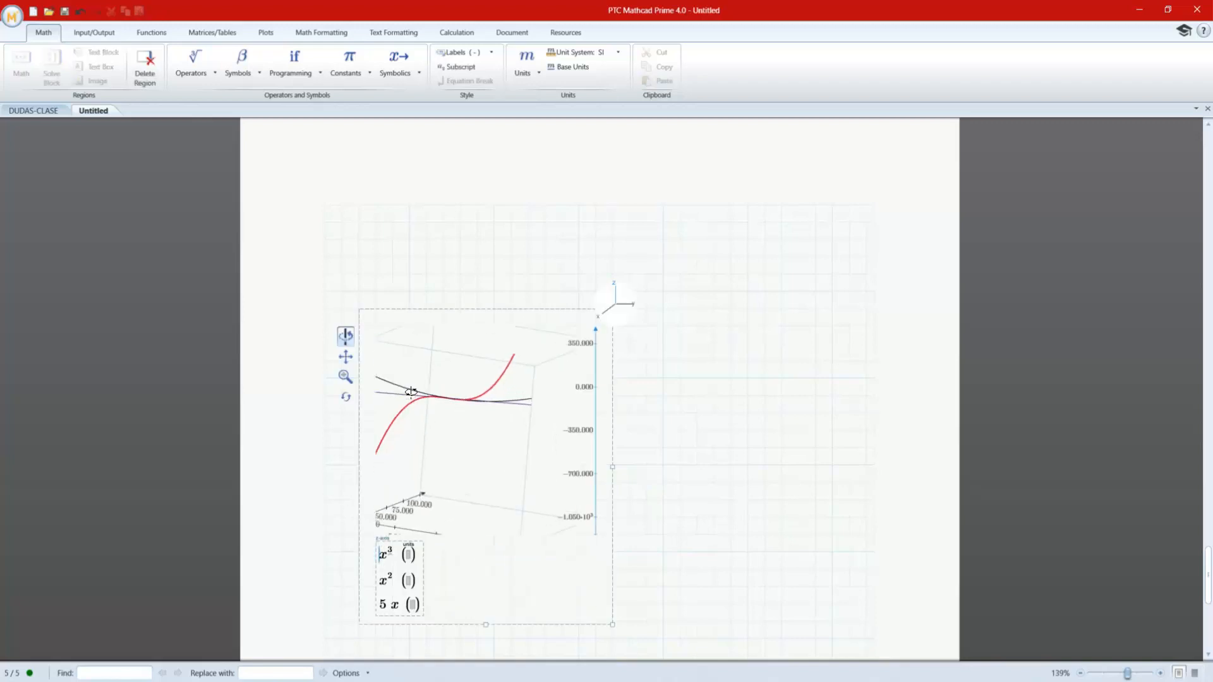
left_click(346, 397)
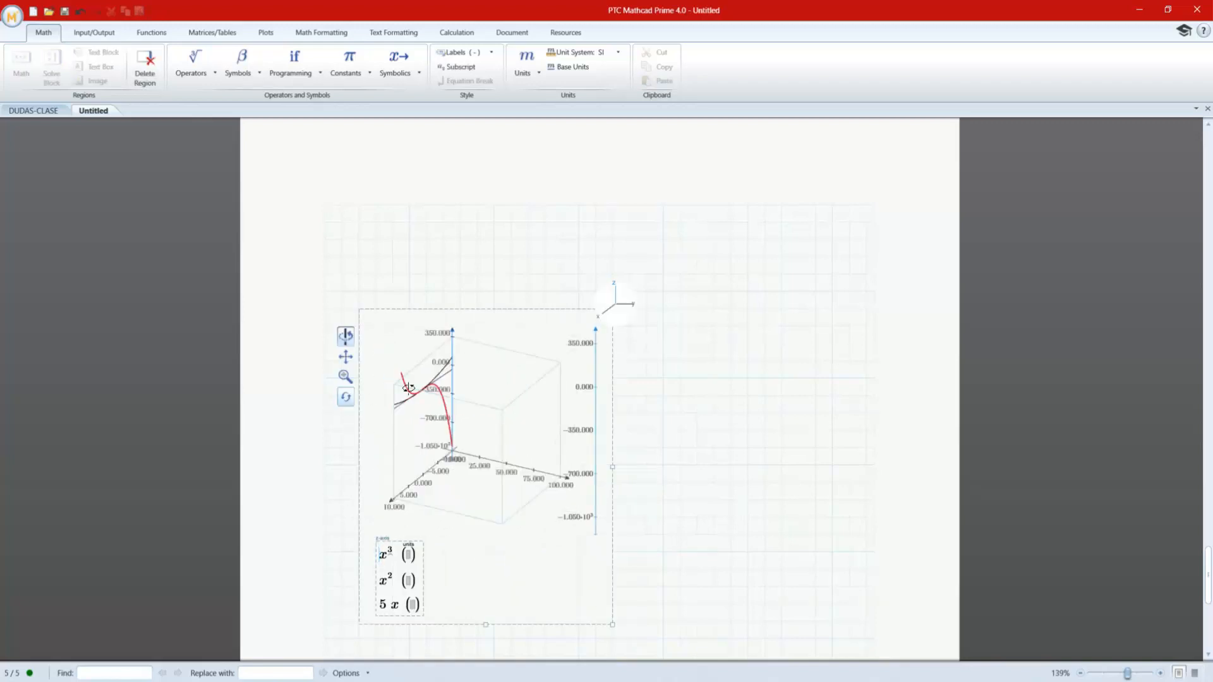
- Move the whole 3D plot region up to the upper edge of the page's grid area
left_click(680, 413)
left_click_drag(756, 435, 571, 329)
left_click_drag(565, 235, 557, 222)
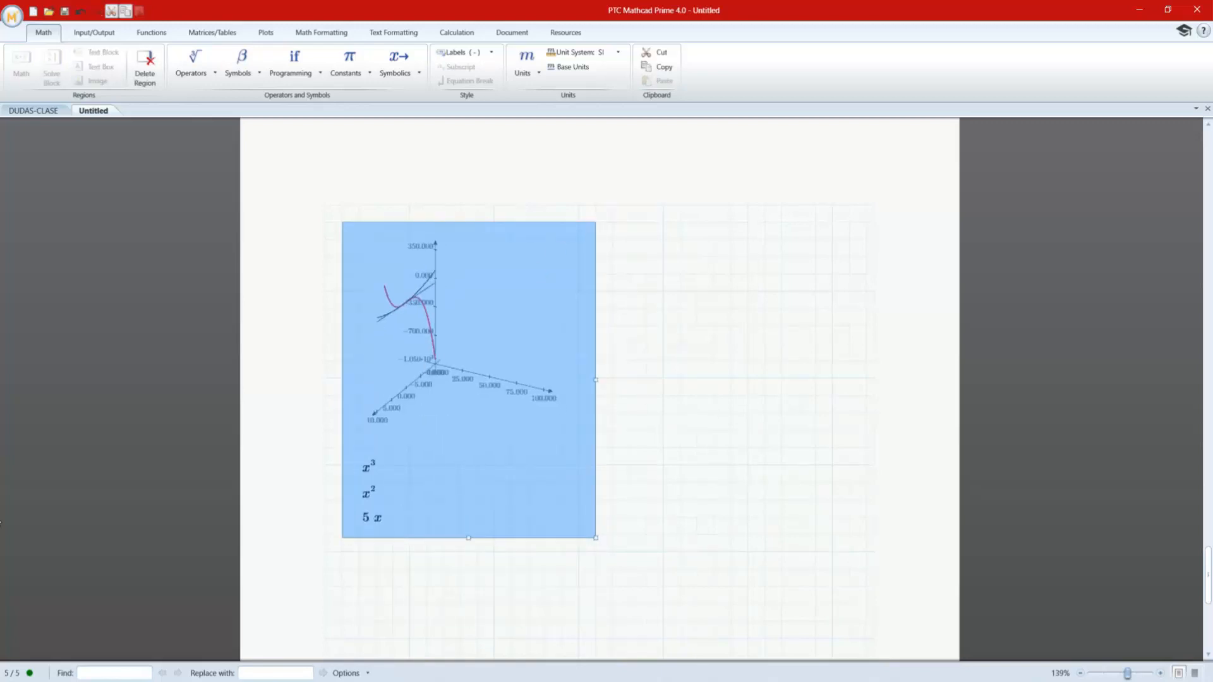
left_click(166, 252)
left_click(386, 278)
left_click(630, 324)
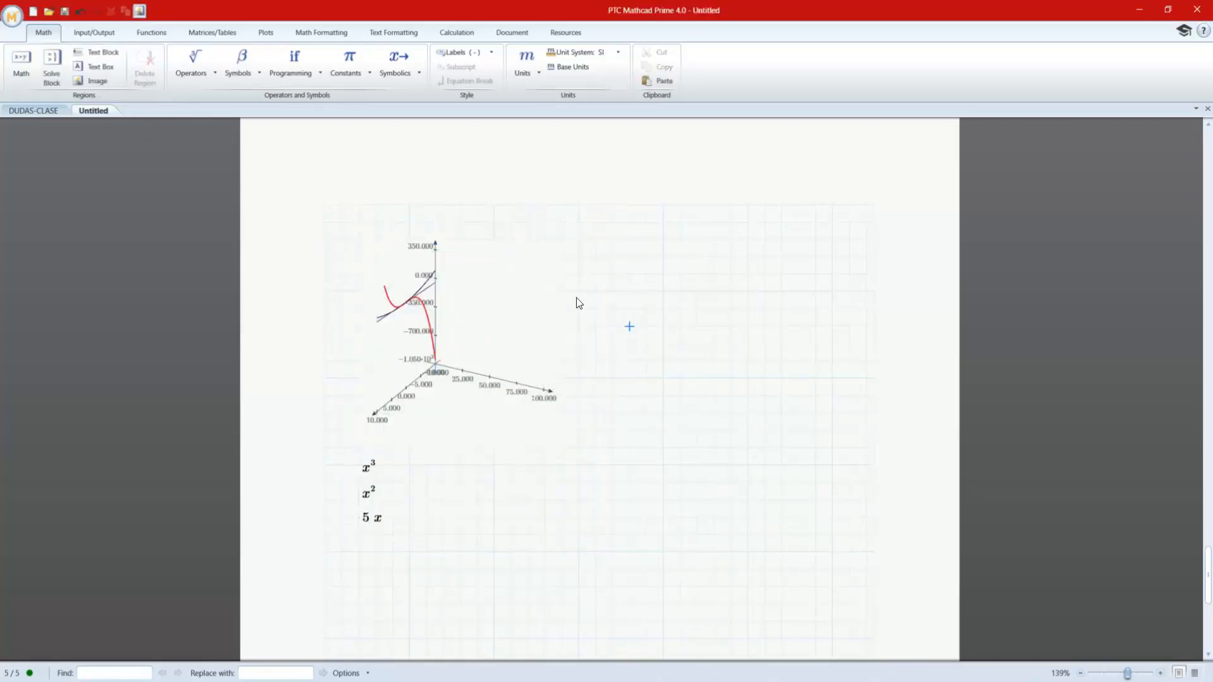
- Switch to the DUDAS-CLASE worksheet and go to its first question about solving the system of equations
scroll(576, 294, "up", 5)
scroll(596, 208, "up", 5)
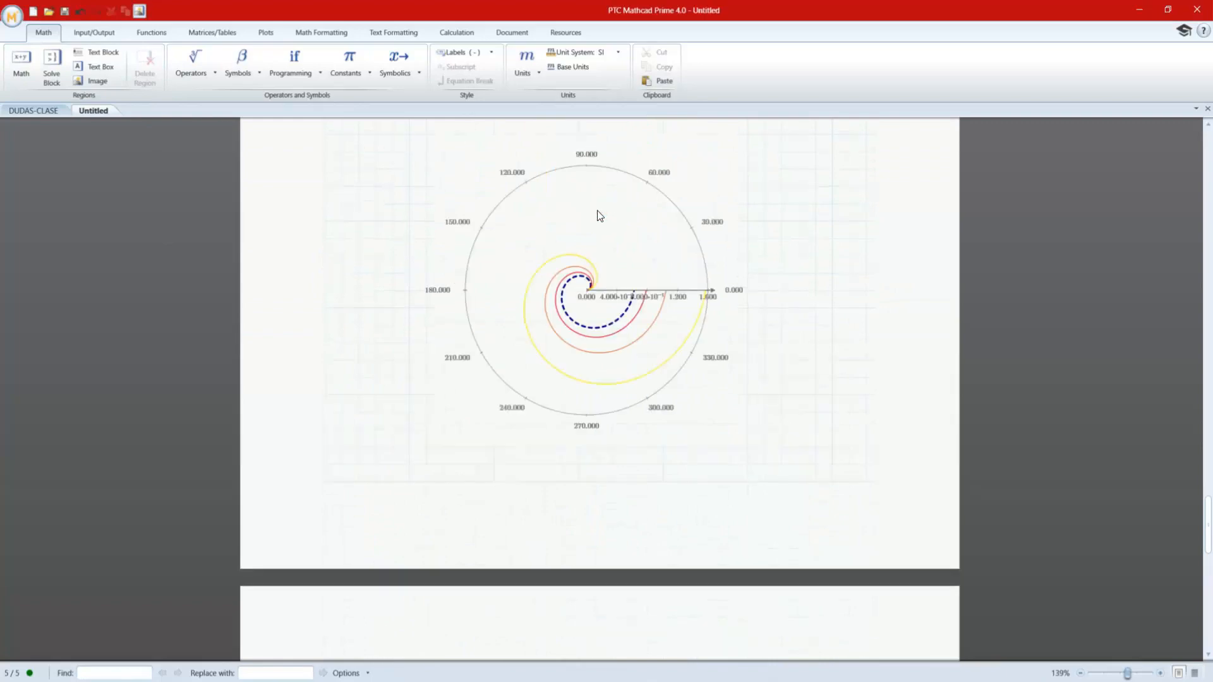
scroll(581, 239, "up", 10)
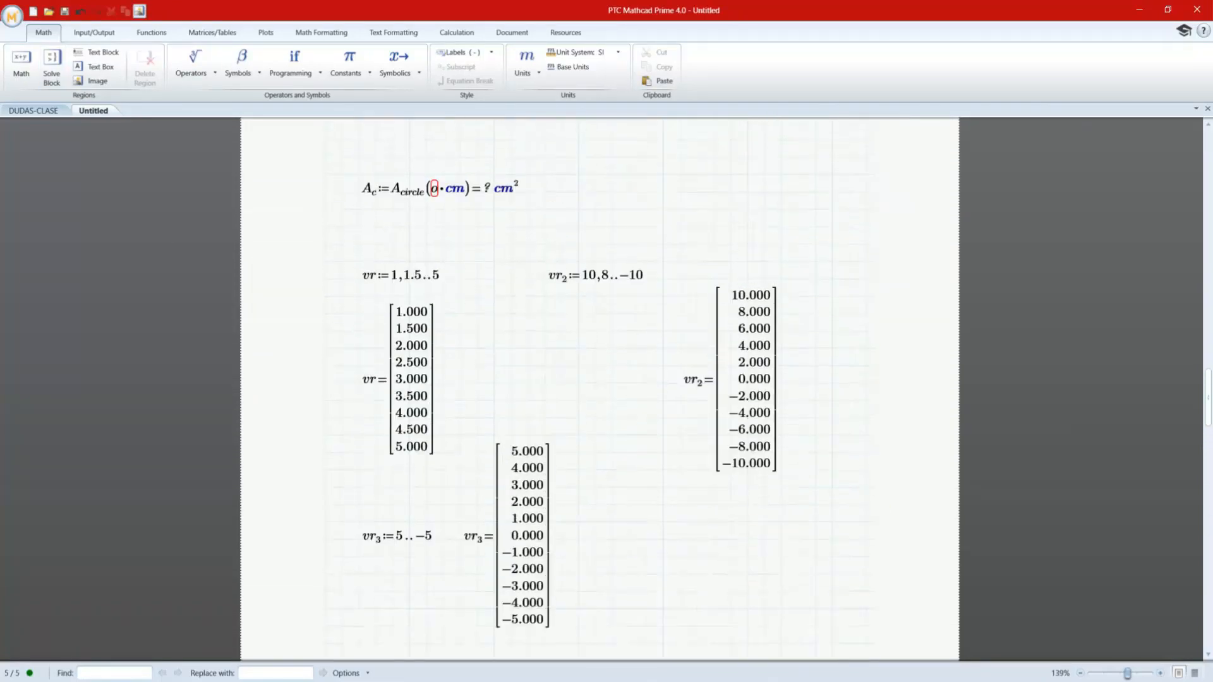
left_click(36, 111)
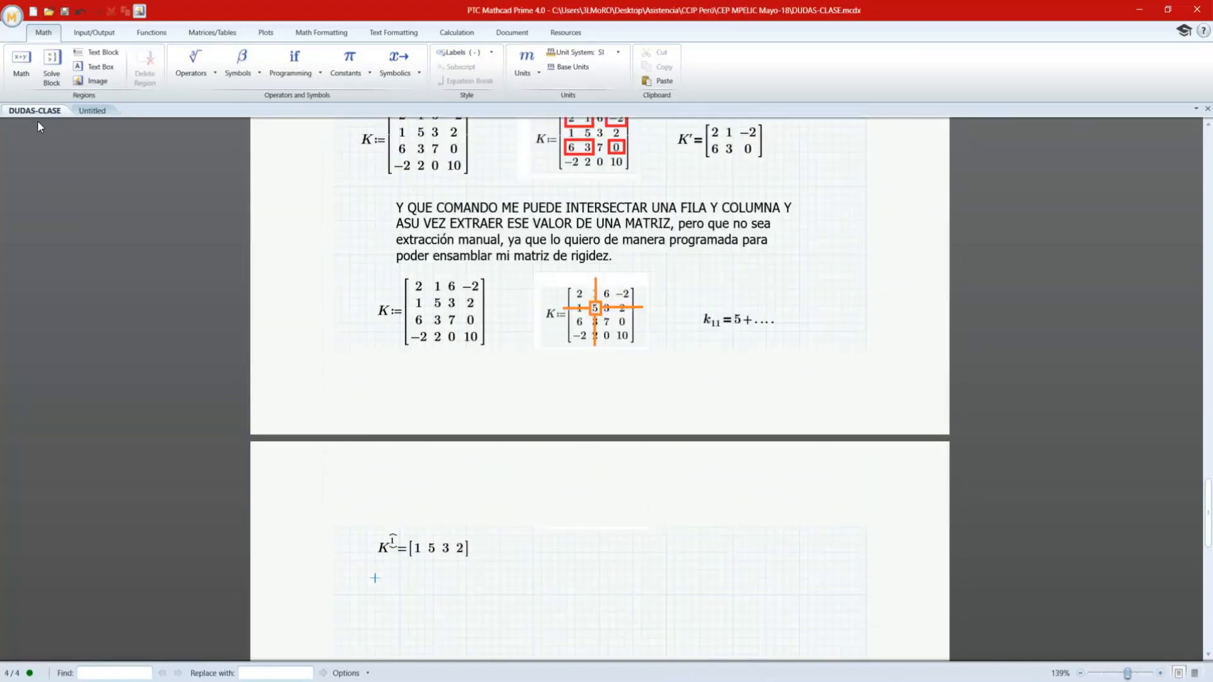
scroll(703, 490, "up", 3)
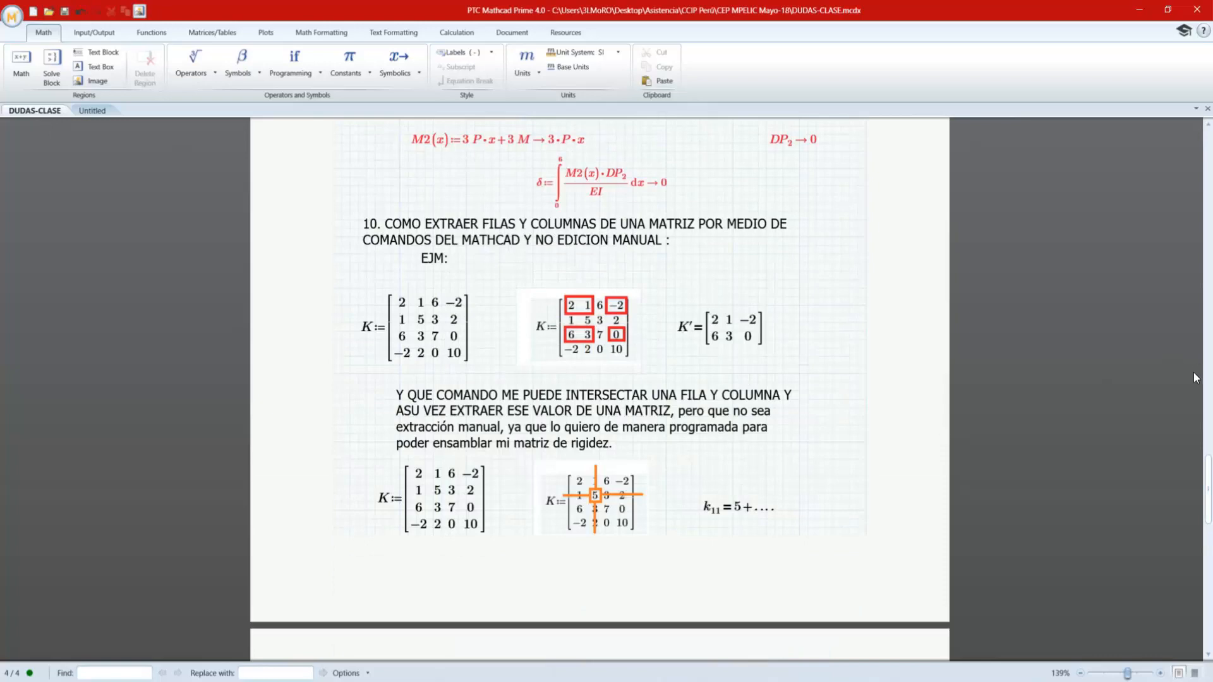
scroll(1195, 377, "up", 20)
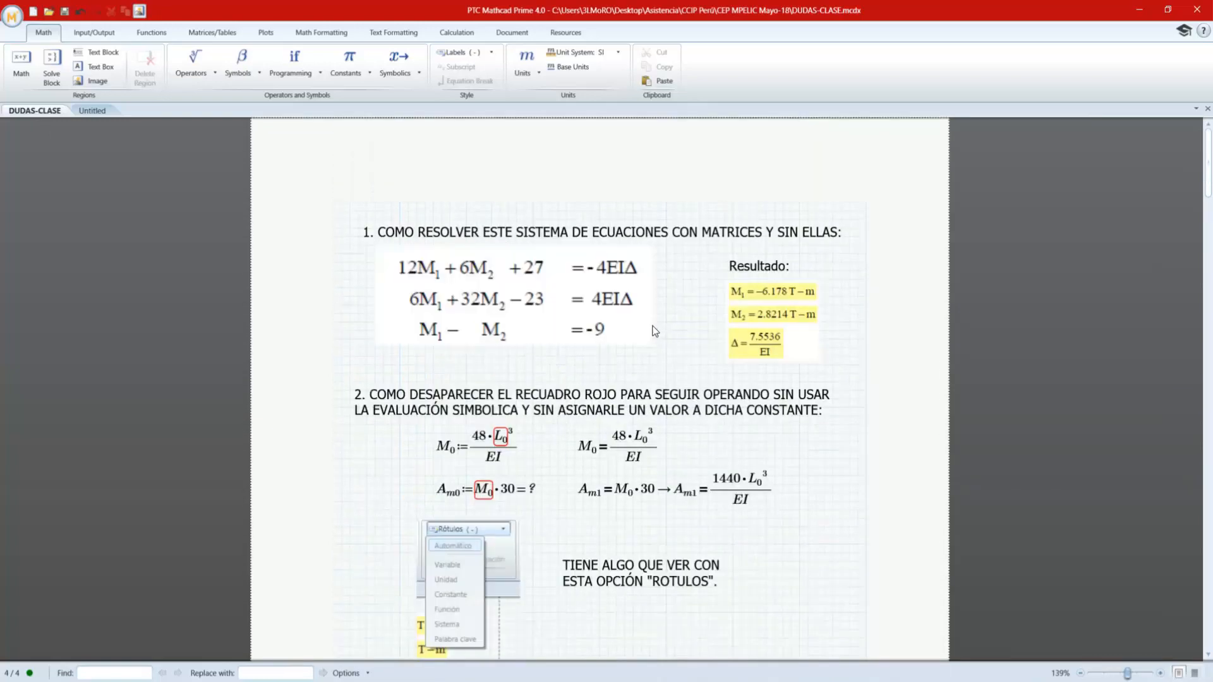
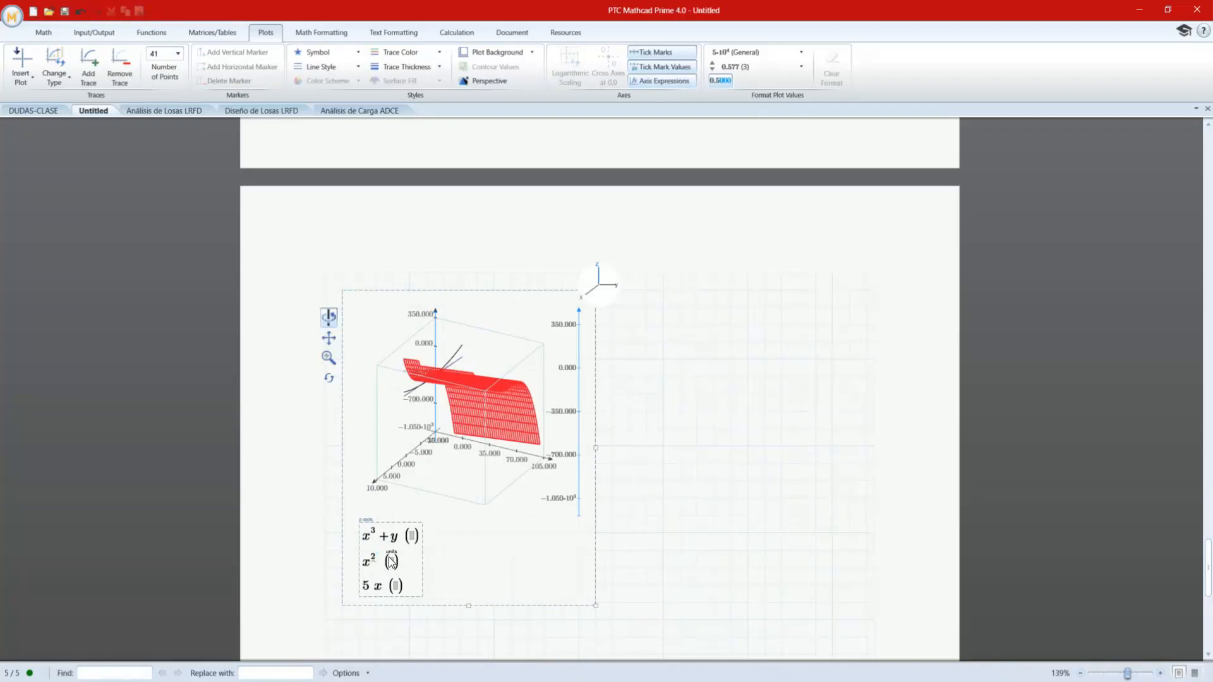
- Add y to the x squared and 5x expressions of the 3D plot's second and third traces
type("+y")
key("Return")
left_click(369, 580)
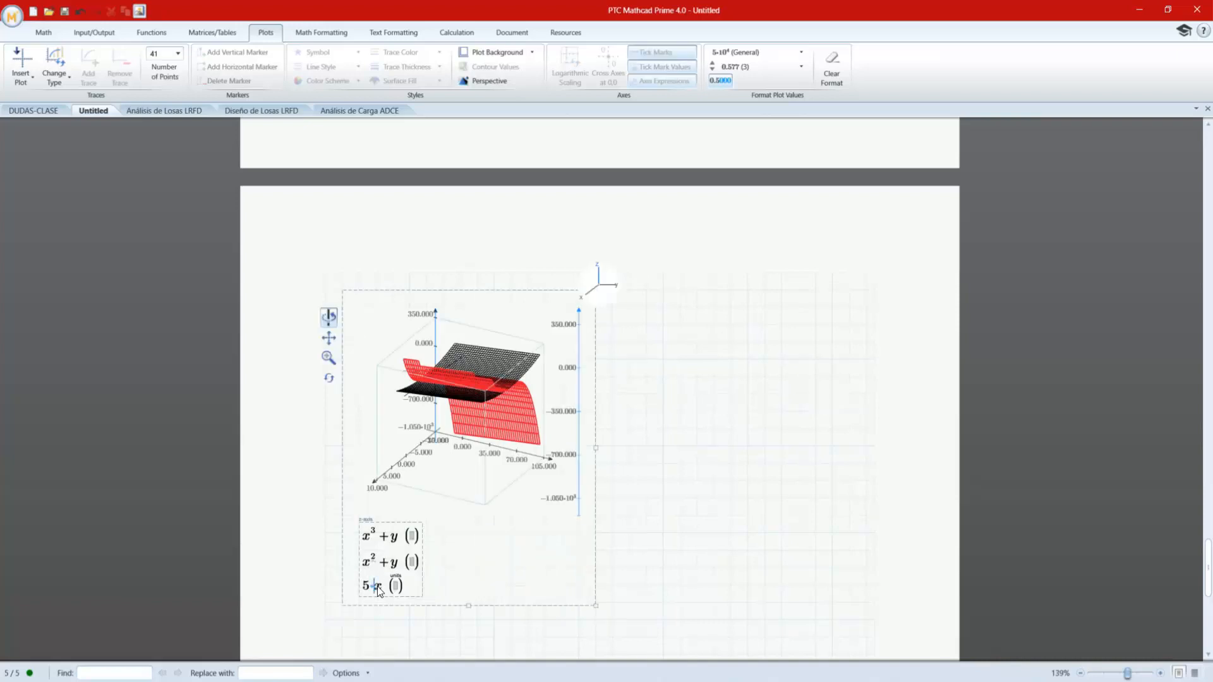
type("+")
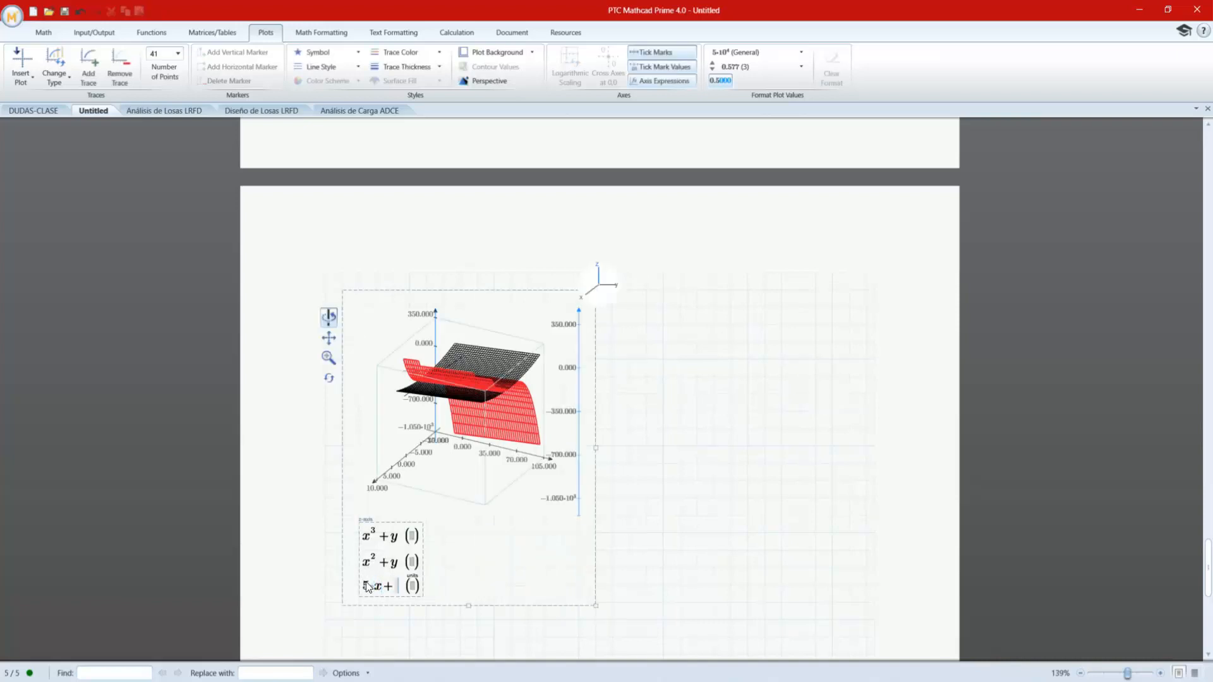
type("y")
key("Return")
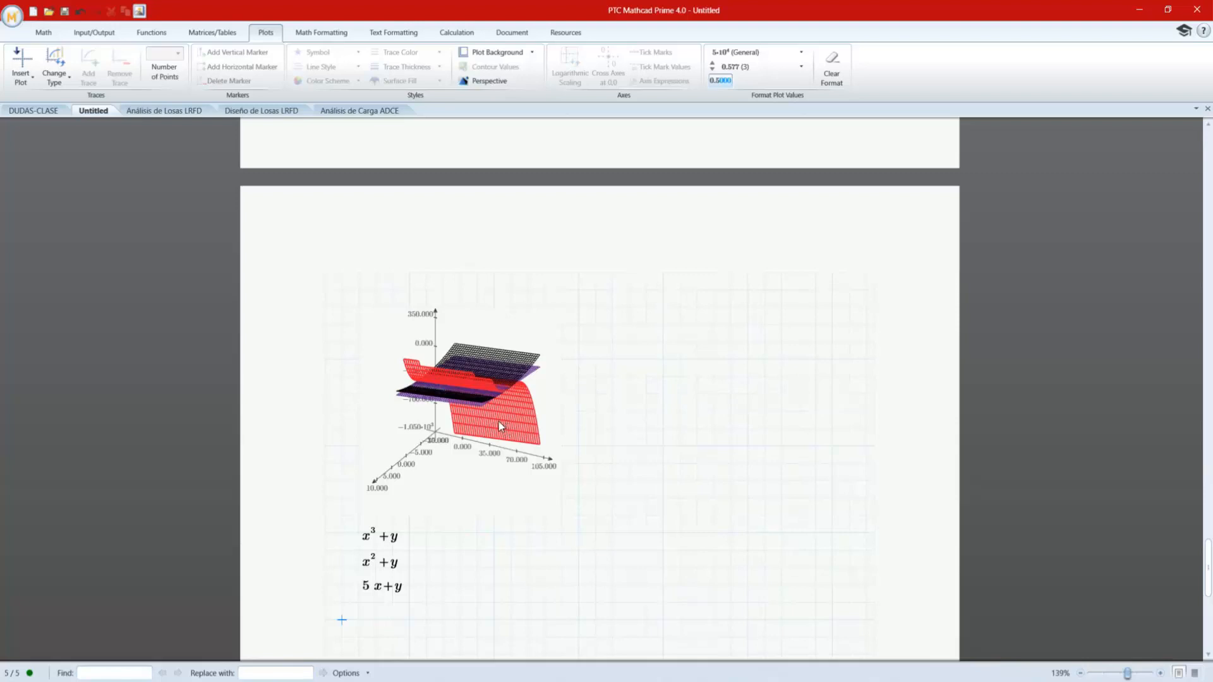
- Raise y to the power of 2 in the second trace's expression of the 3D plot
left_click(397, 570)
left_click(398, 561)
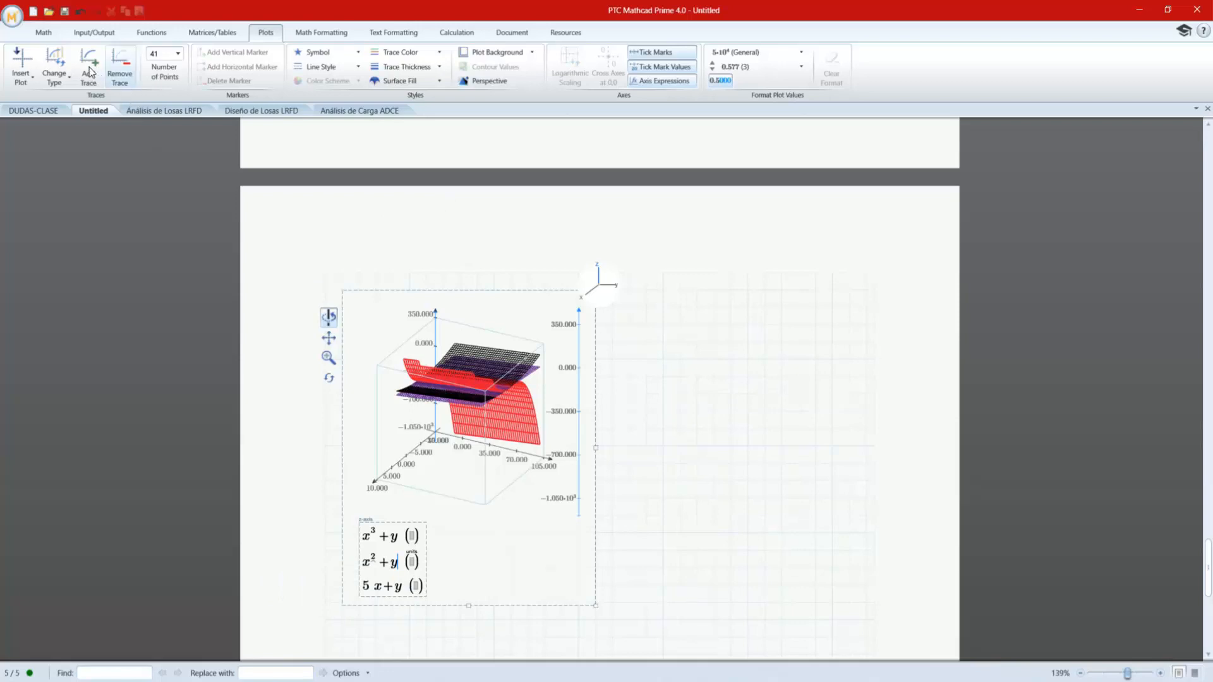
left_click(43, 32)
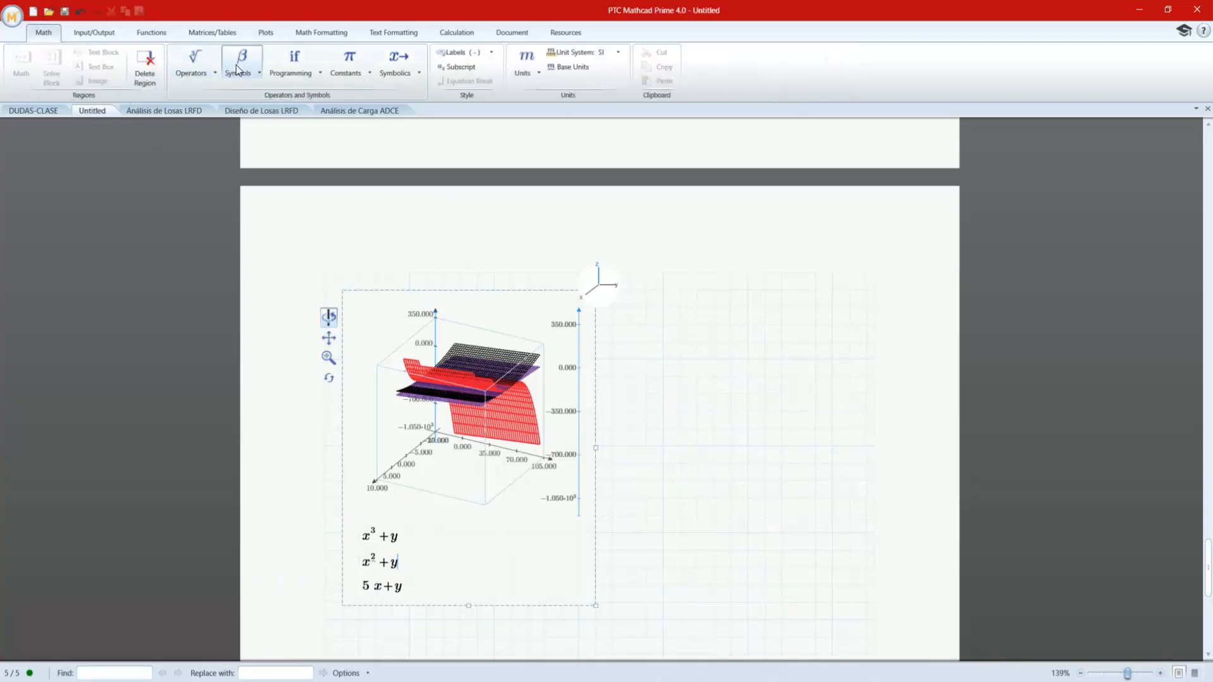
left_click(241, 63)
left_click(193, 71)
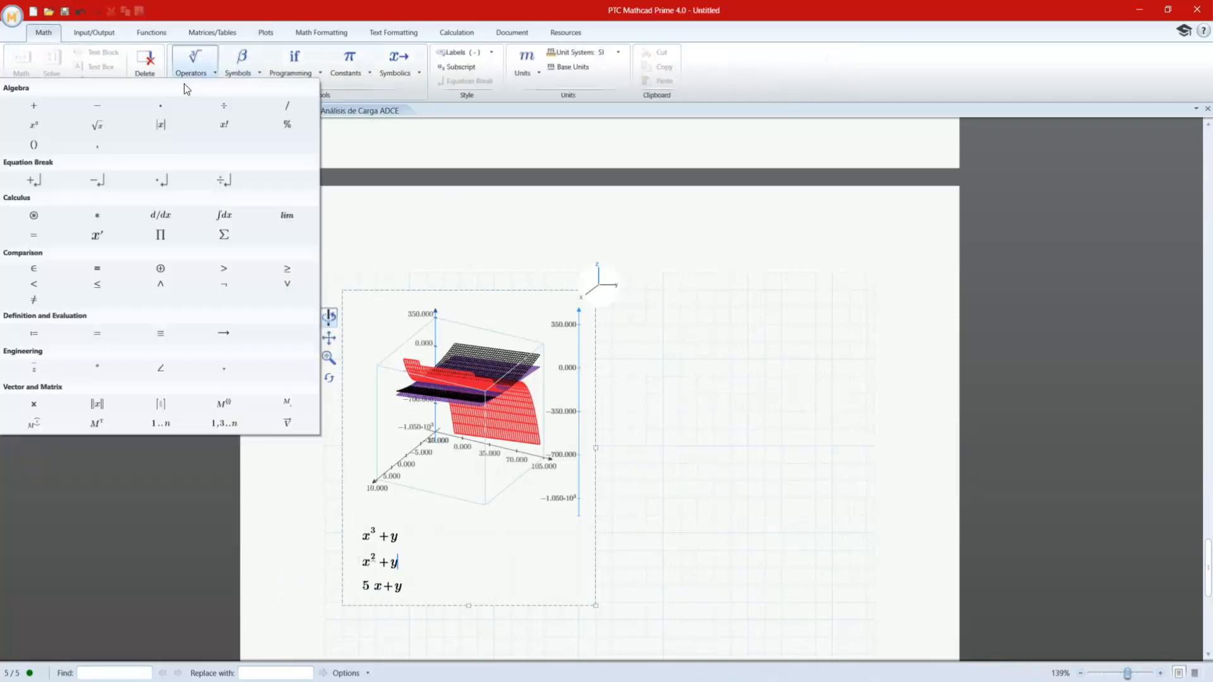
left_click(42, 132)
type("2")
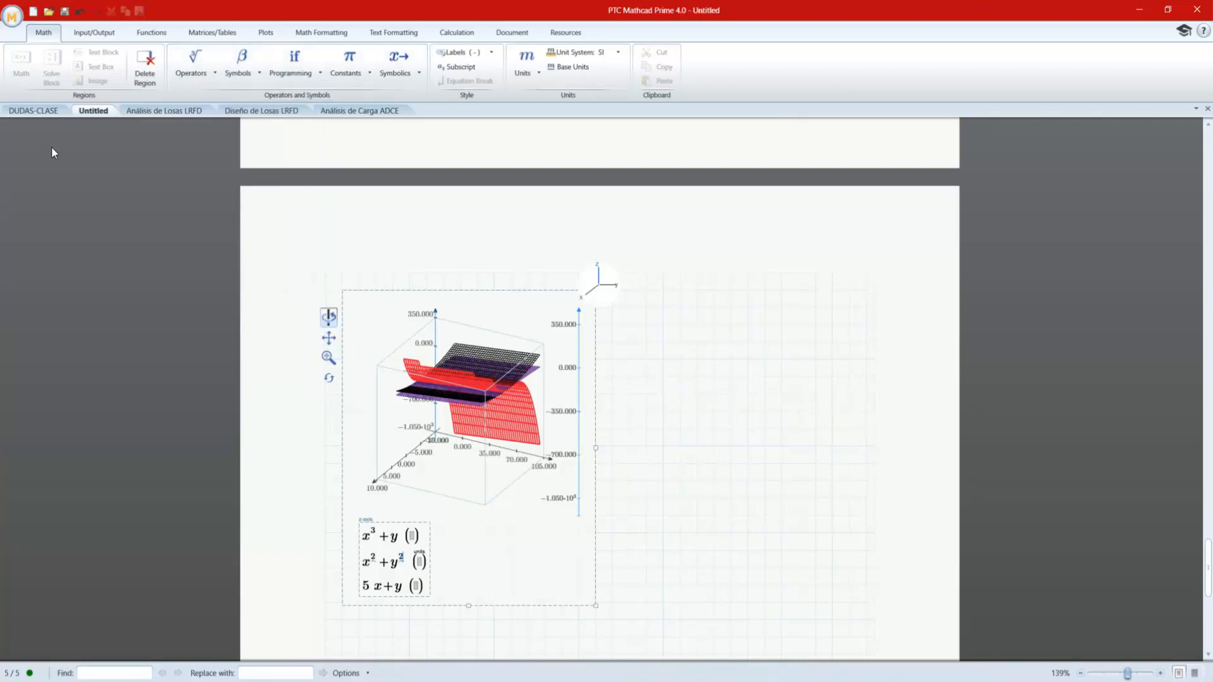
key("Return")
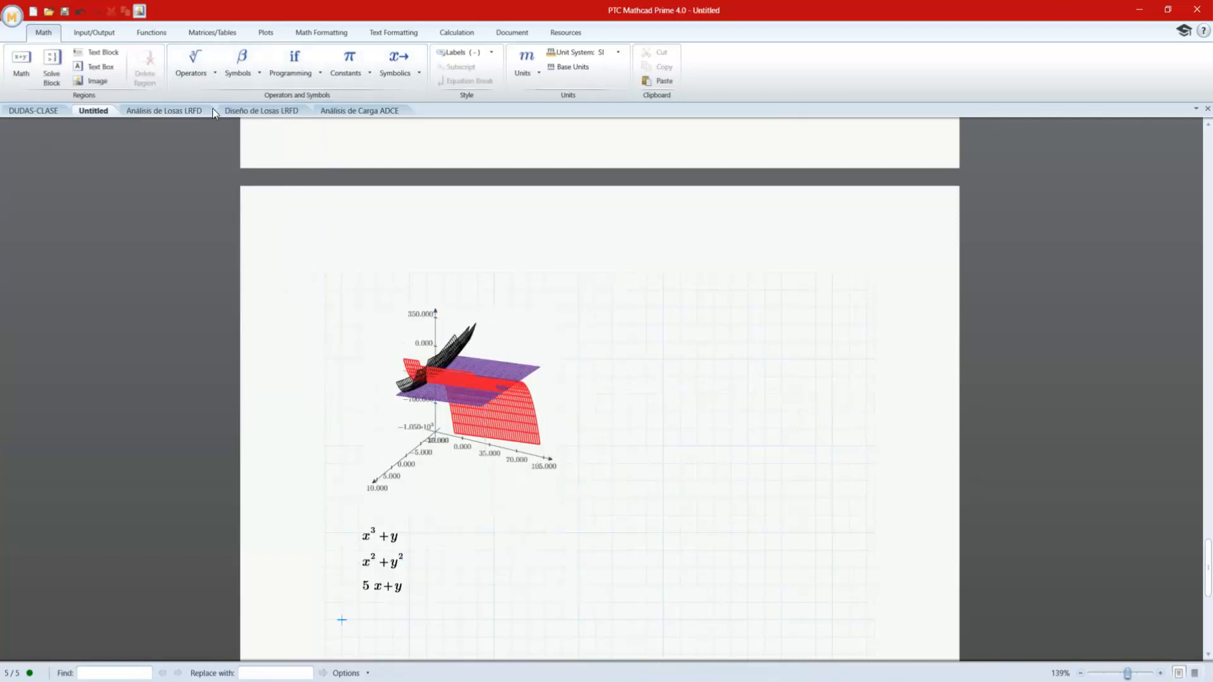
- Color the 3D plot's second trace, x squared plus y squared, dark green
left_click(388, 543)
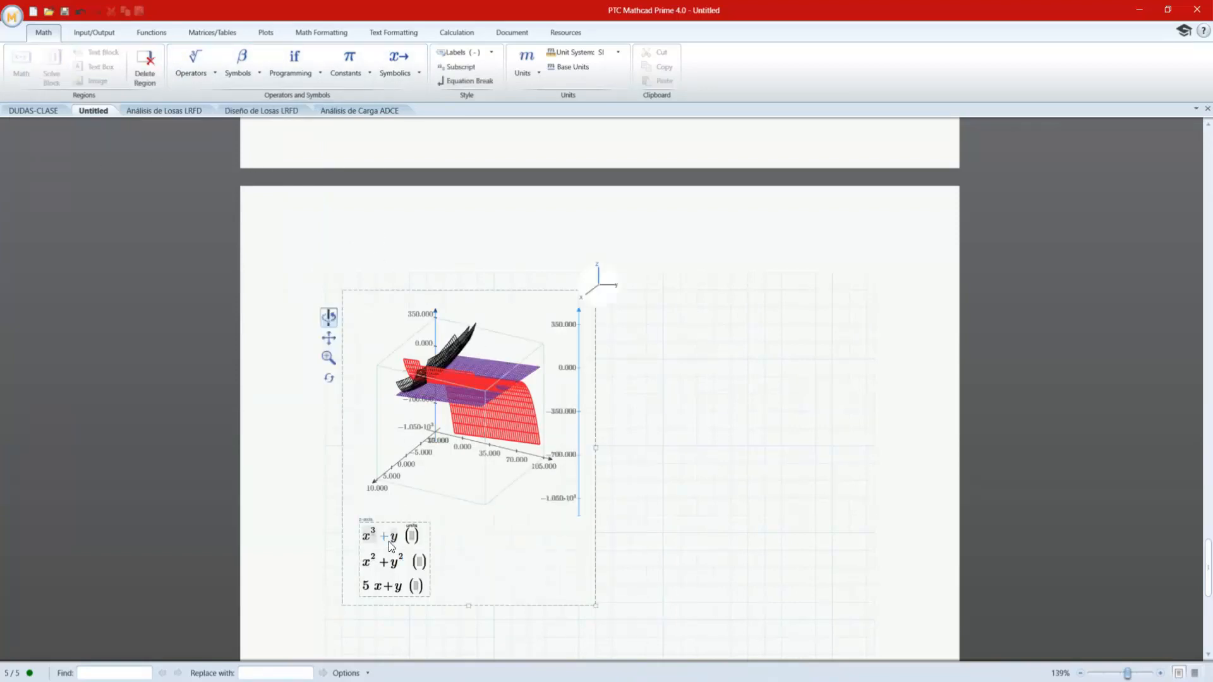
left_click(396, 556)
left_click(265, 33)
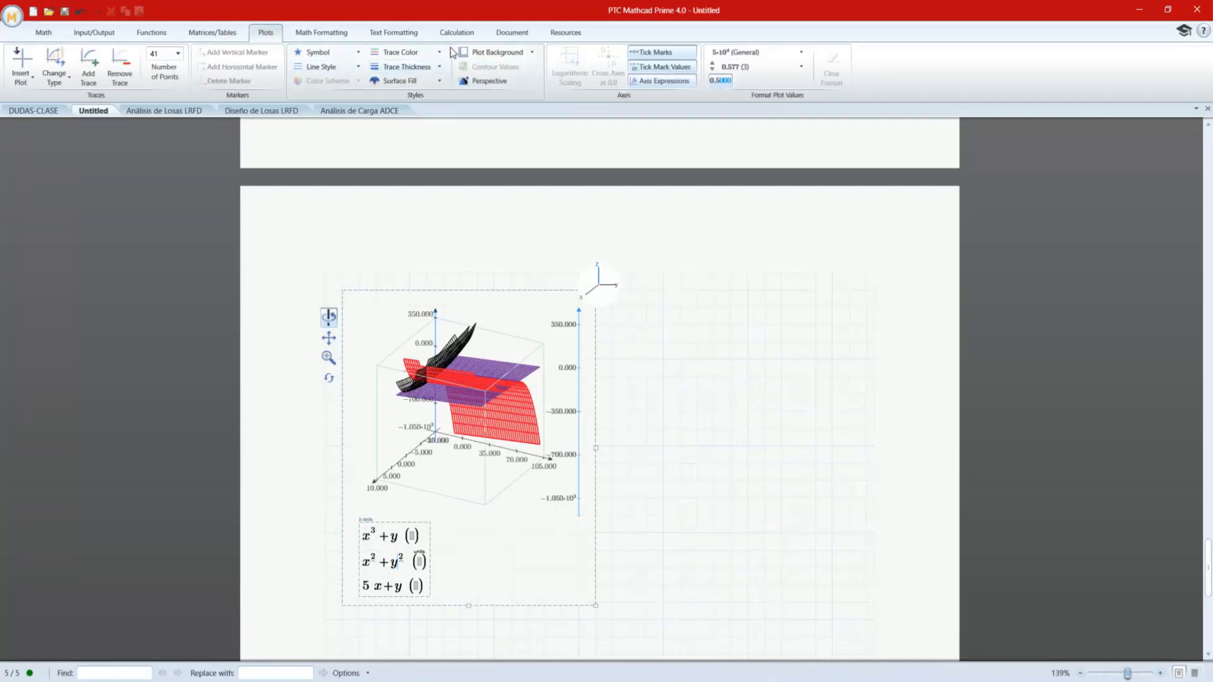
left_click(406, 34)
left_click(268, 33)
left_click(392, 54)
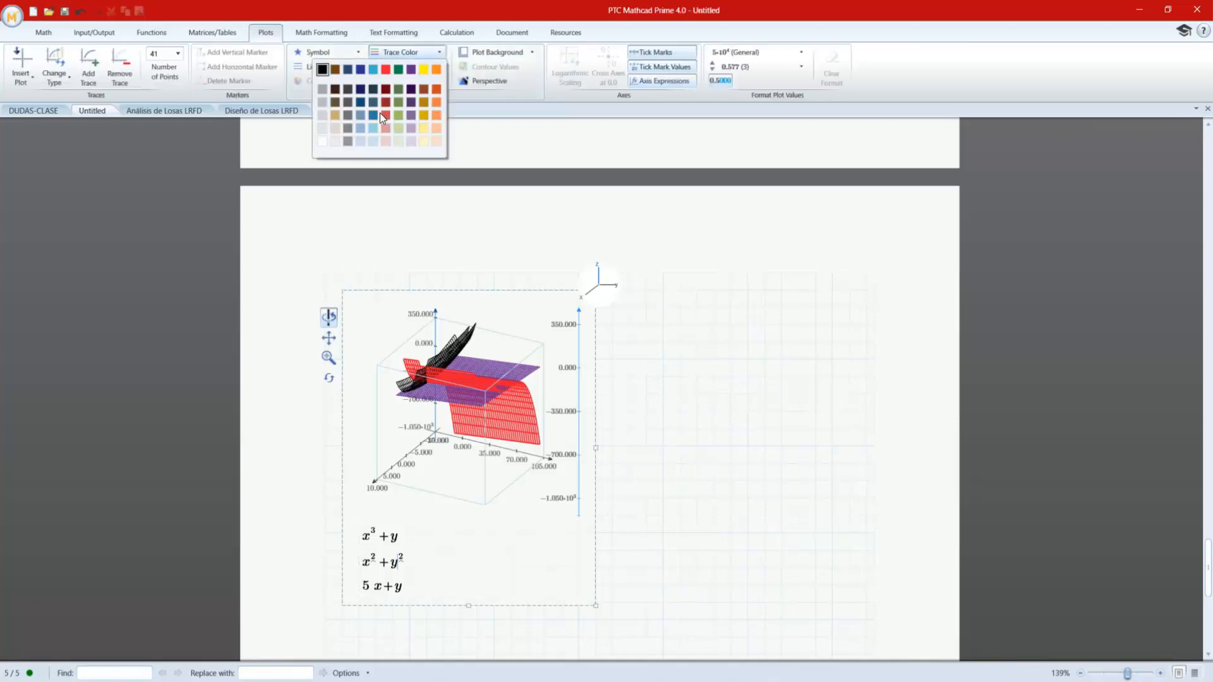
left_click(397, 68)
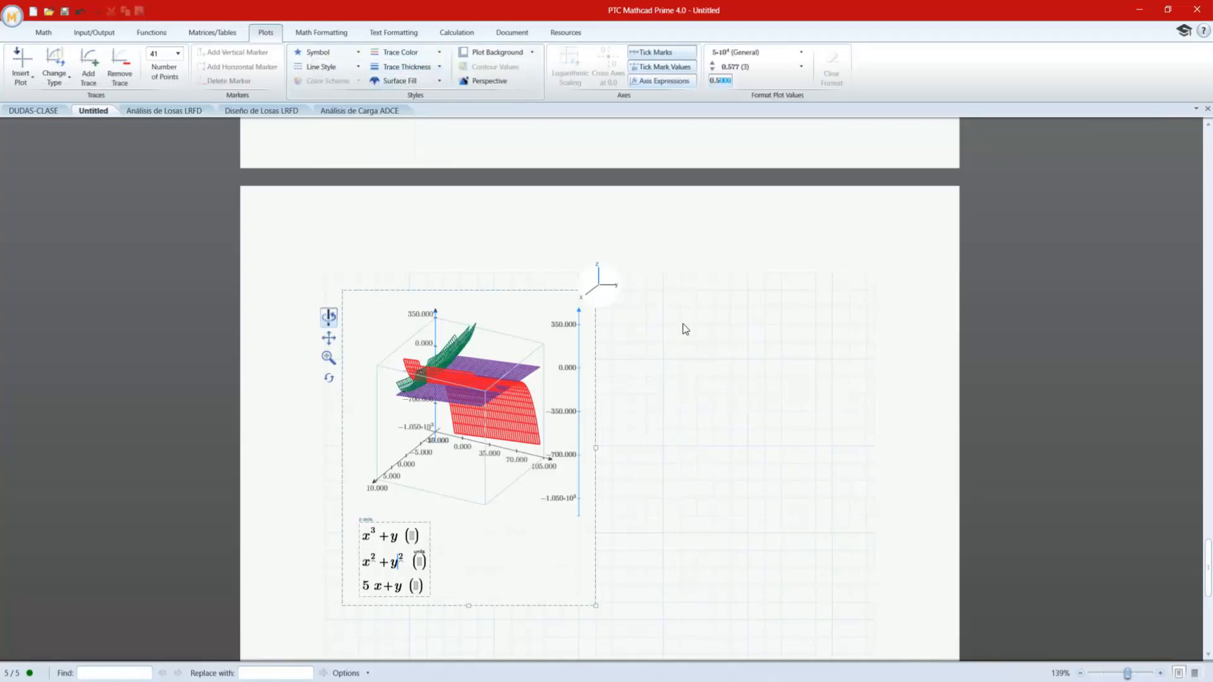
left_click(680, 325)
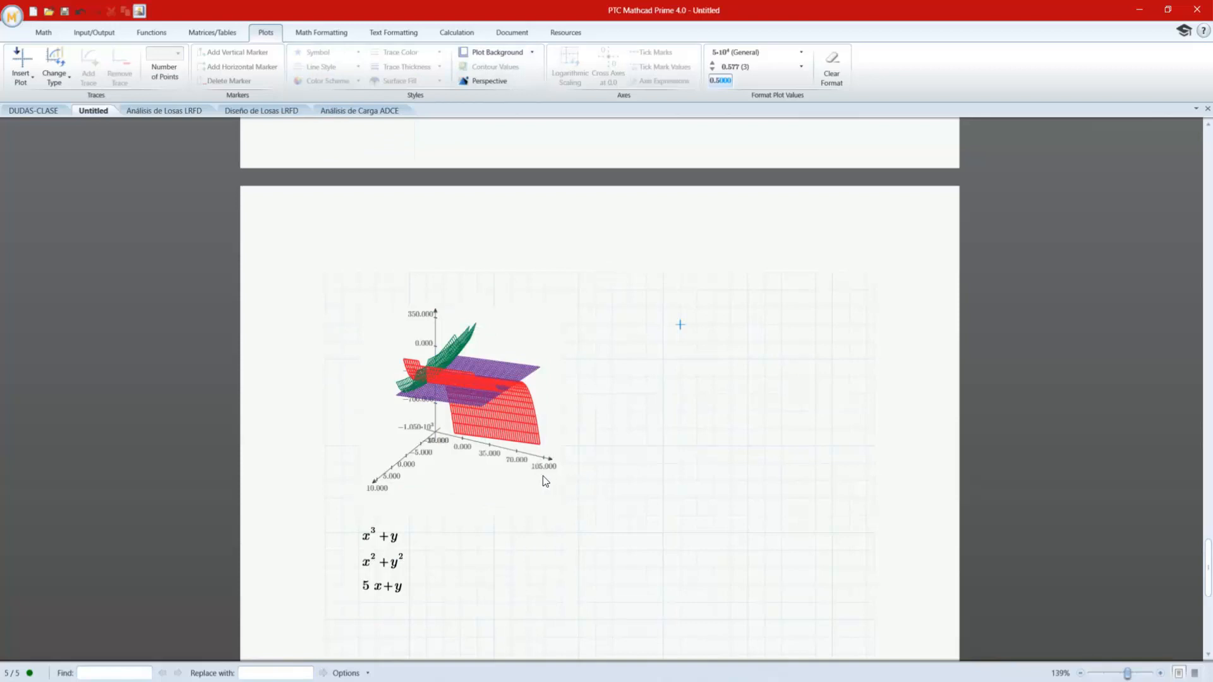
- Undo the last edit of the exponent on y in the second trace's expression
left_click(392, 567)
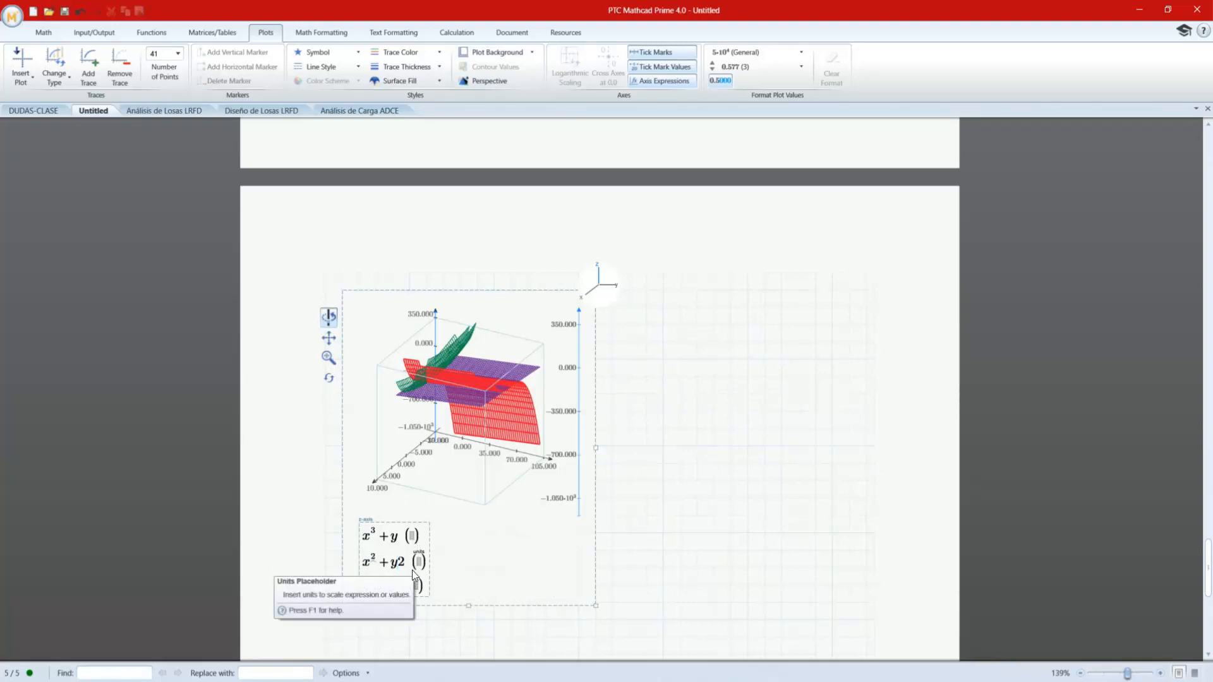
key("ctrl+z")
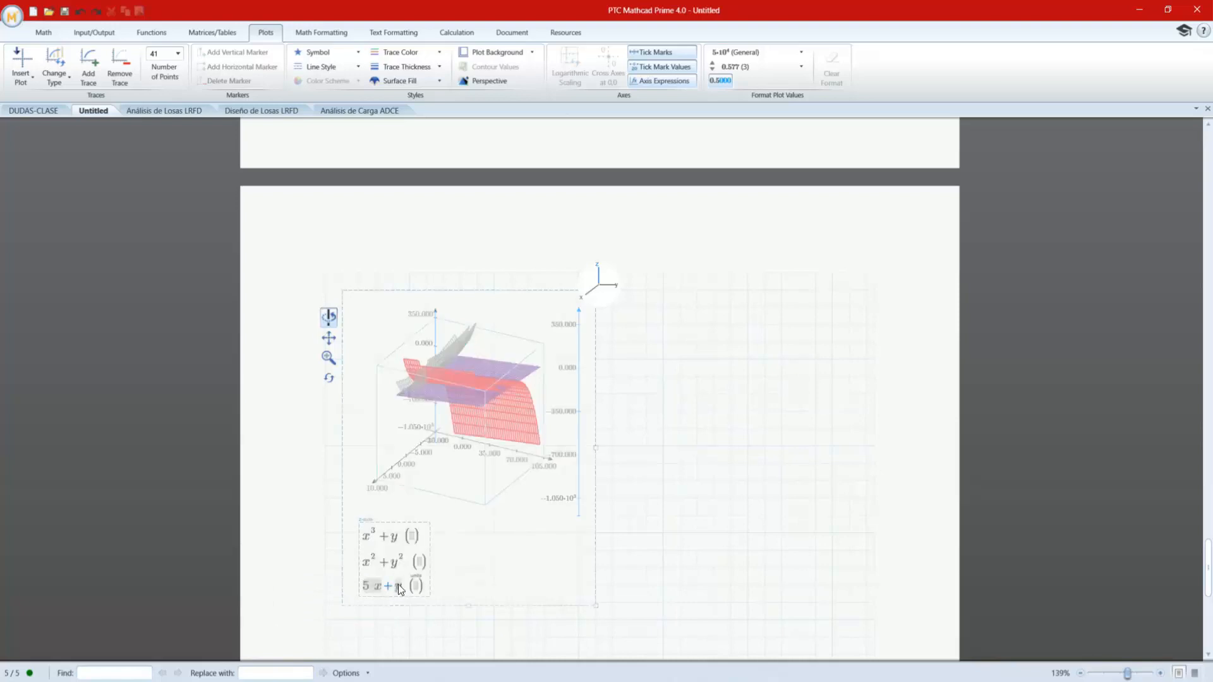
left_click(404, 586)
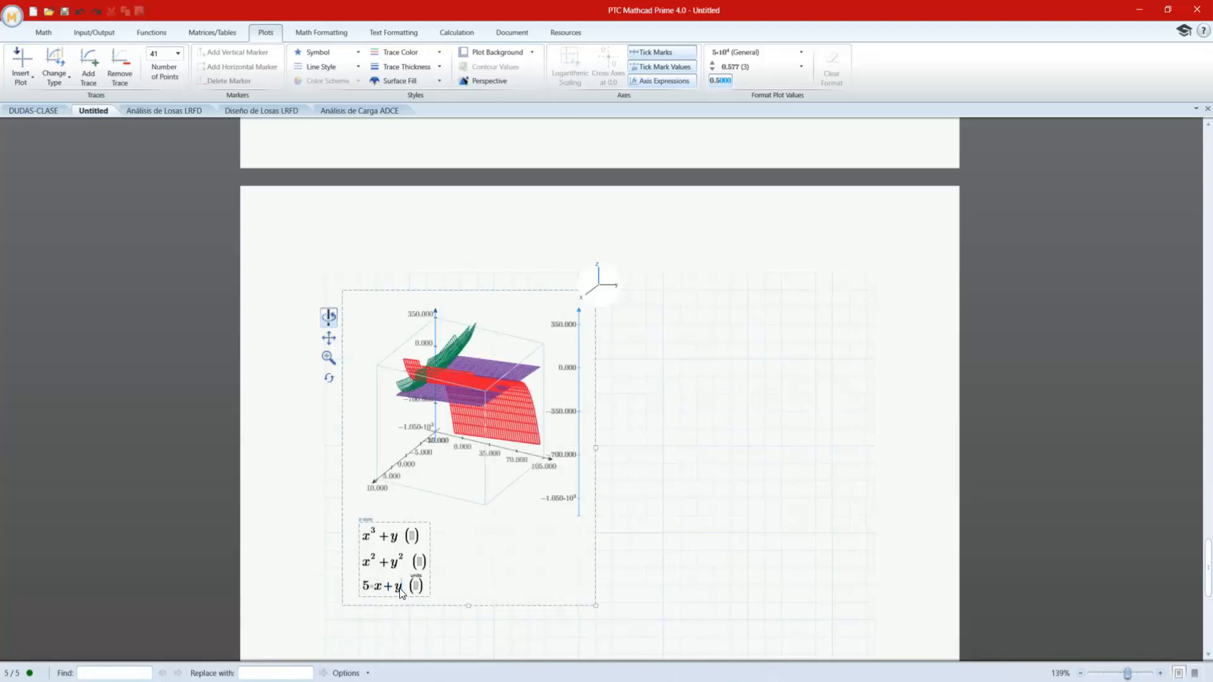
left_click(44, 33)
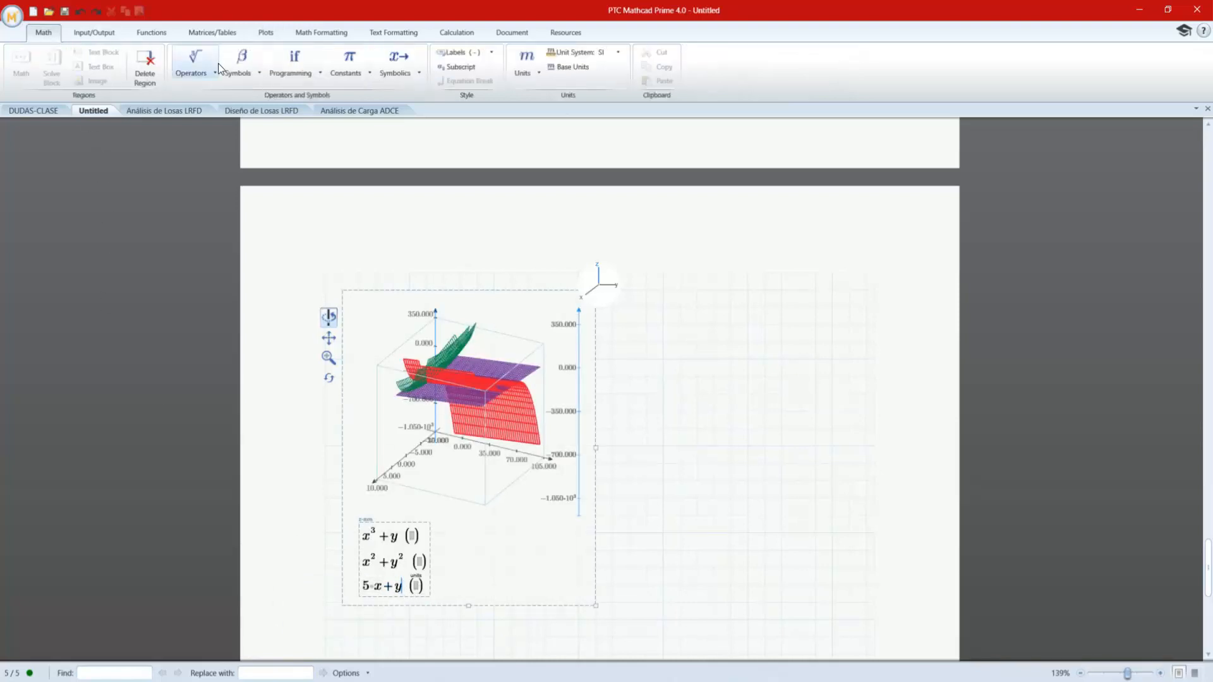
left_click(208, 64)
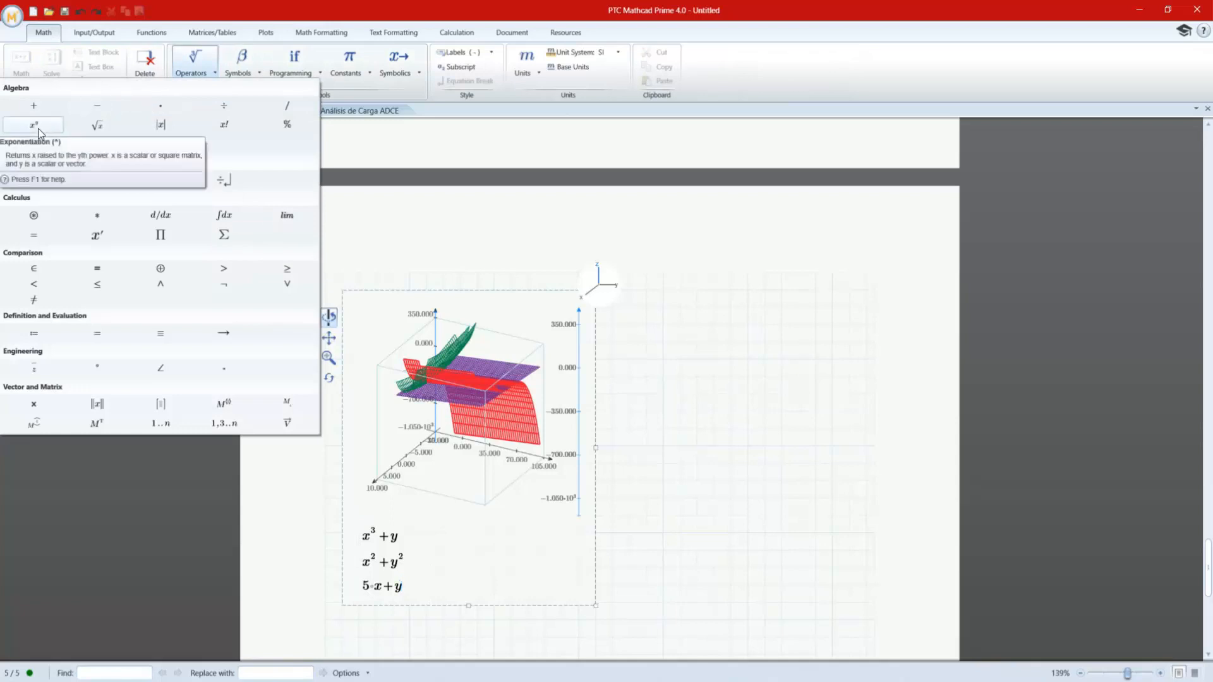
left_click(94, 130)
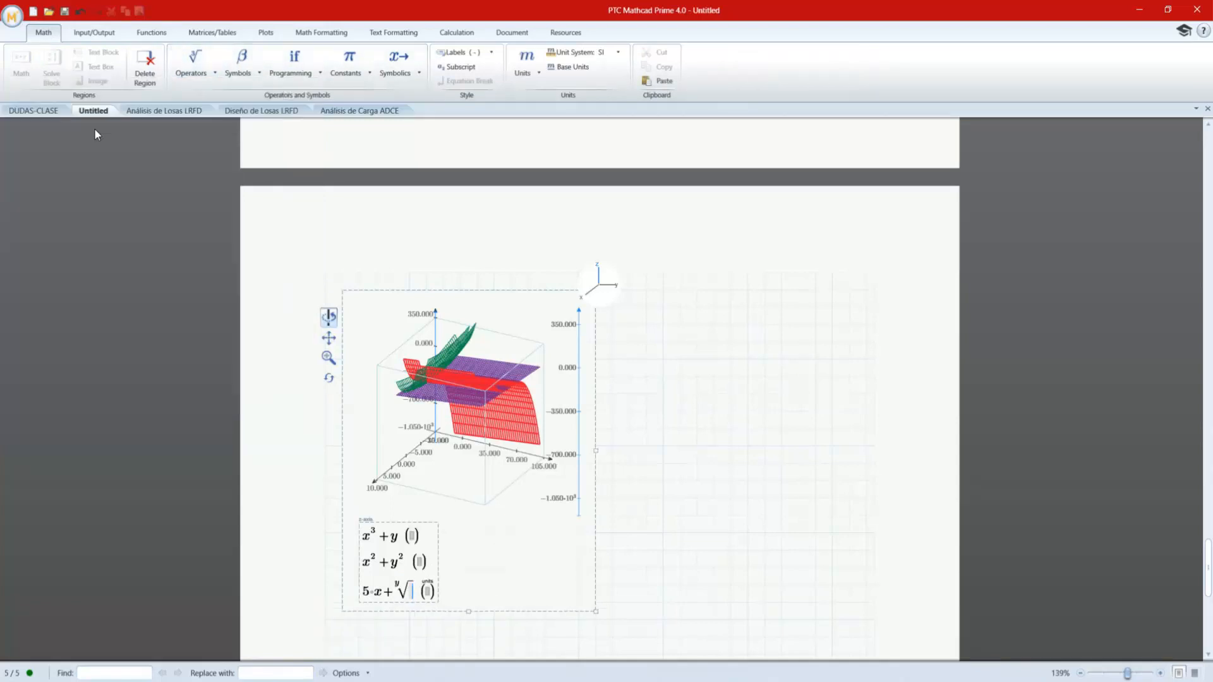
key("BackSpace")
key("BackSpace")
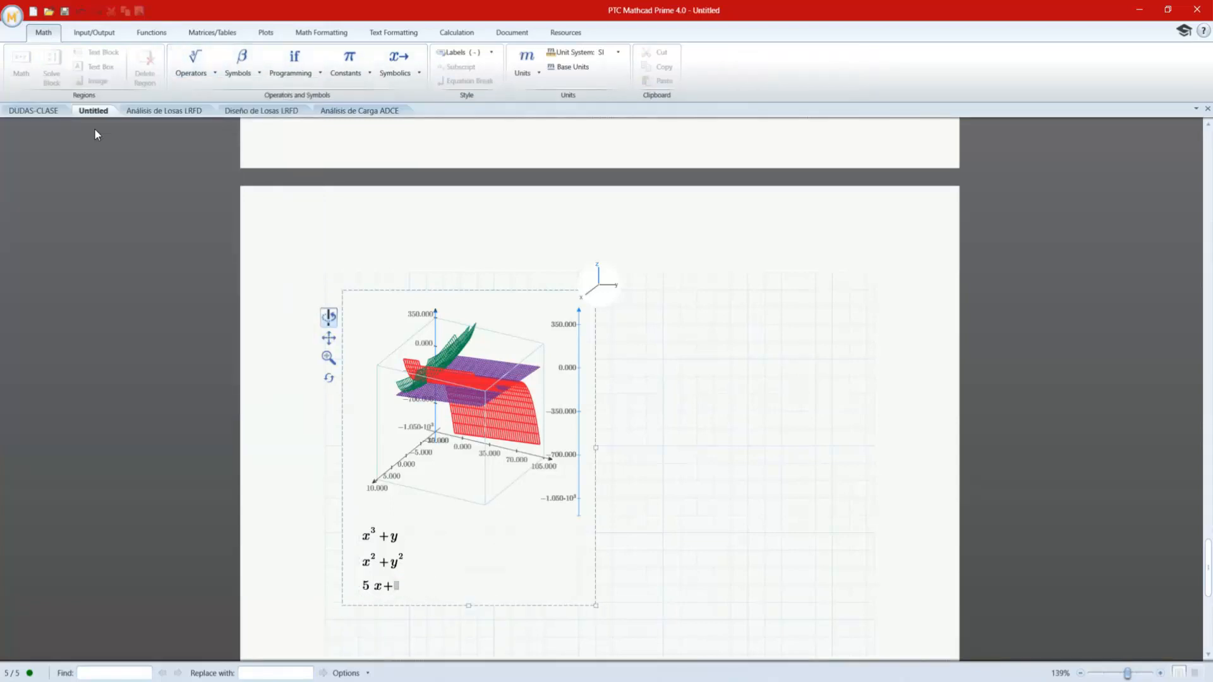
- Try to put y under a square root in the 3D plot's third trace expression
left_click(398, 586)
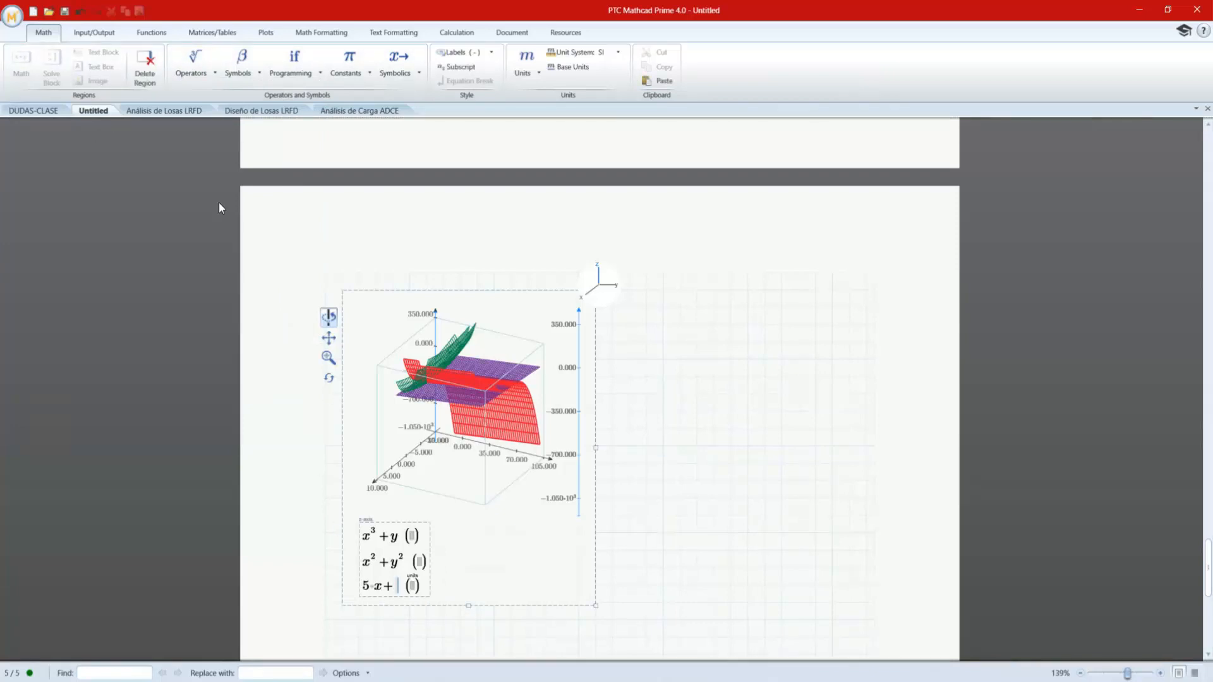
left_click(197, 73)
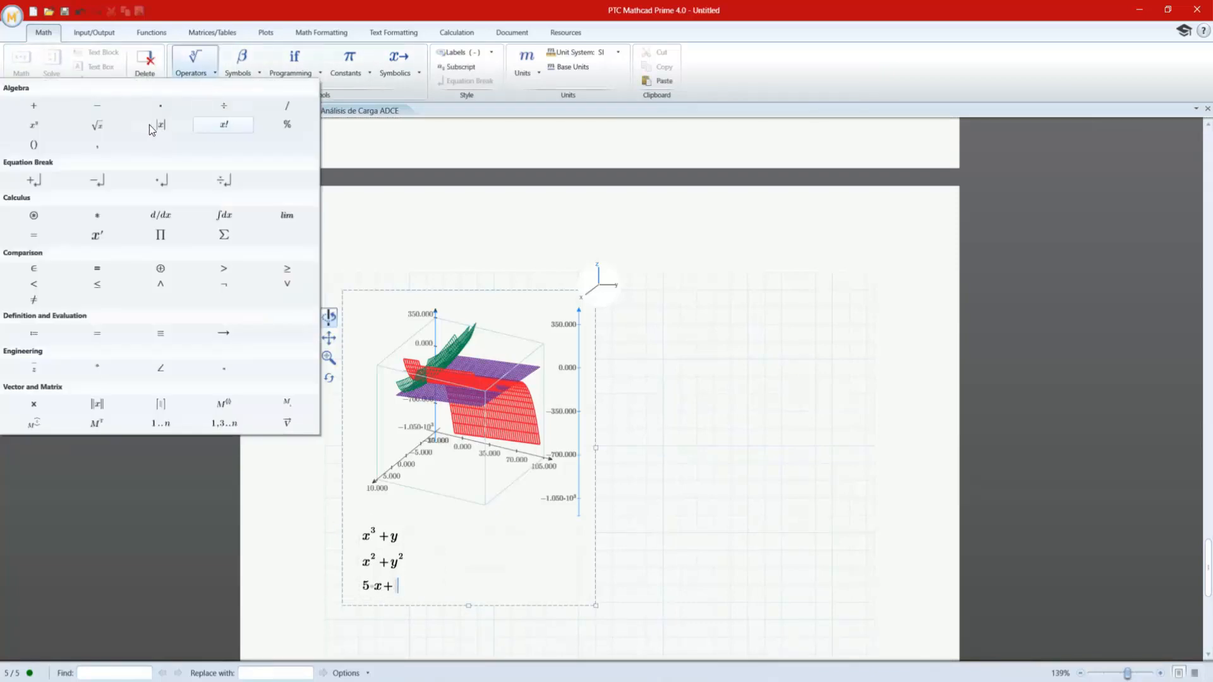
left_click(97, 126)
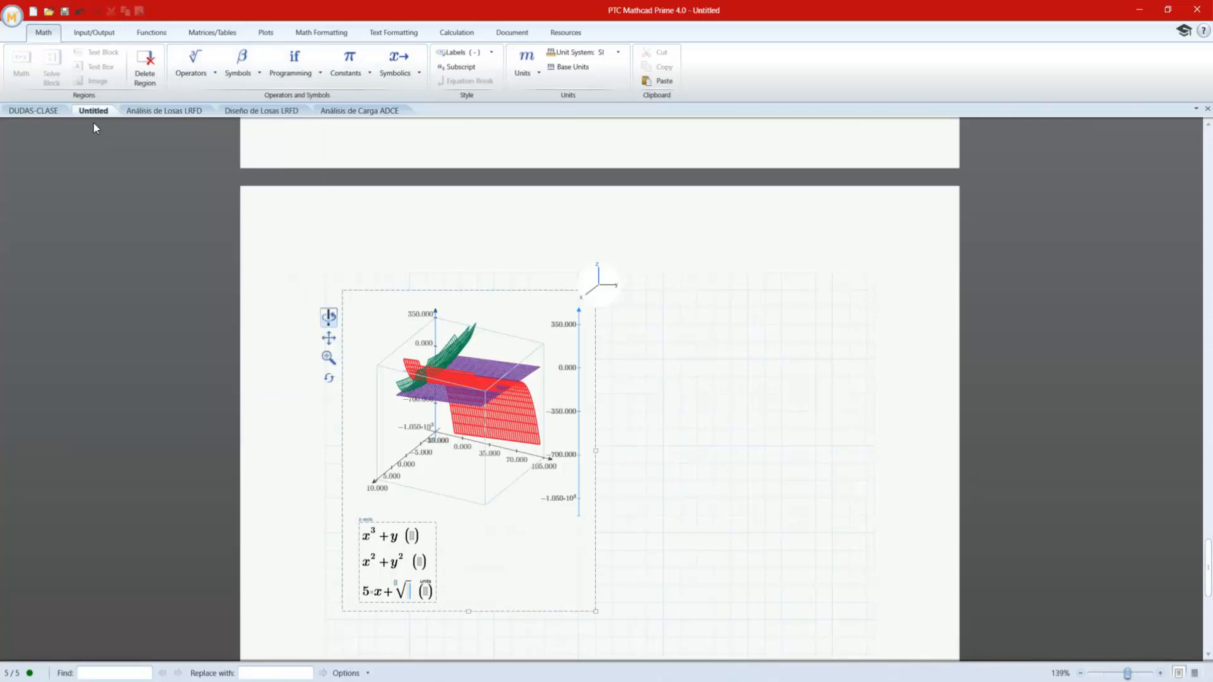
type("y")
left_click(713, 533)
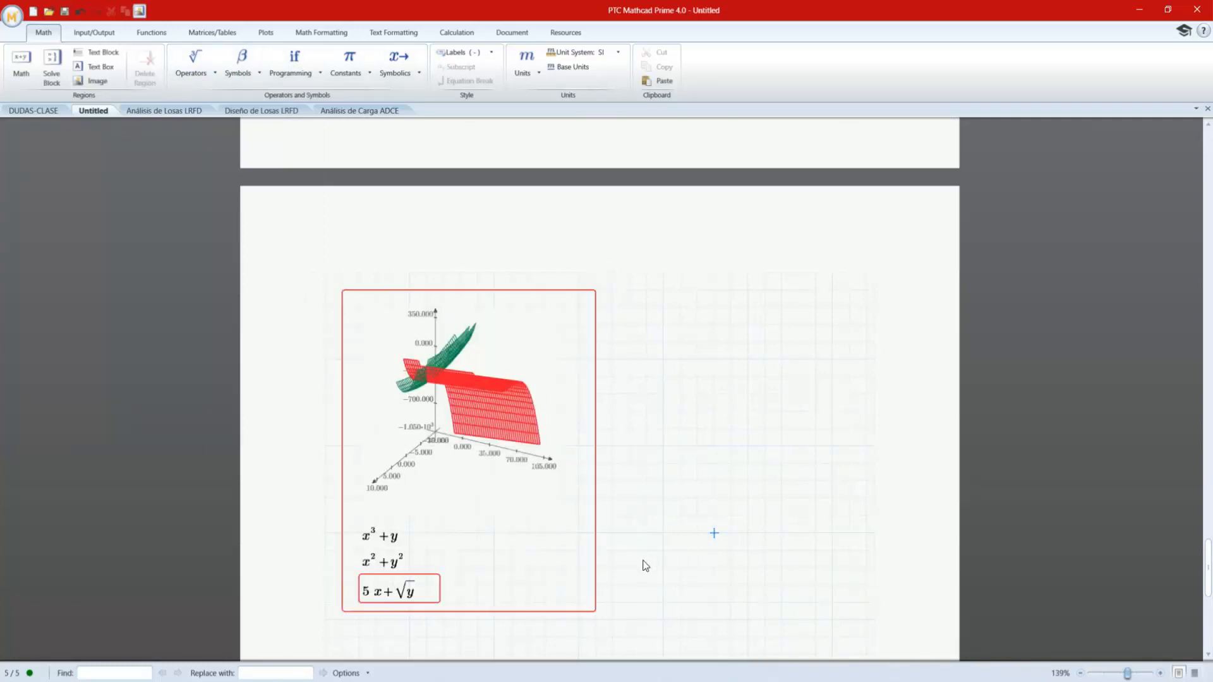
left_click(407, 597)
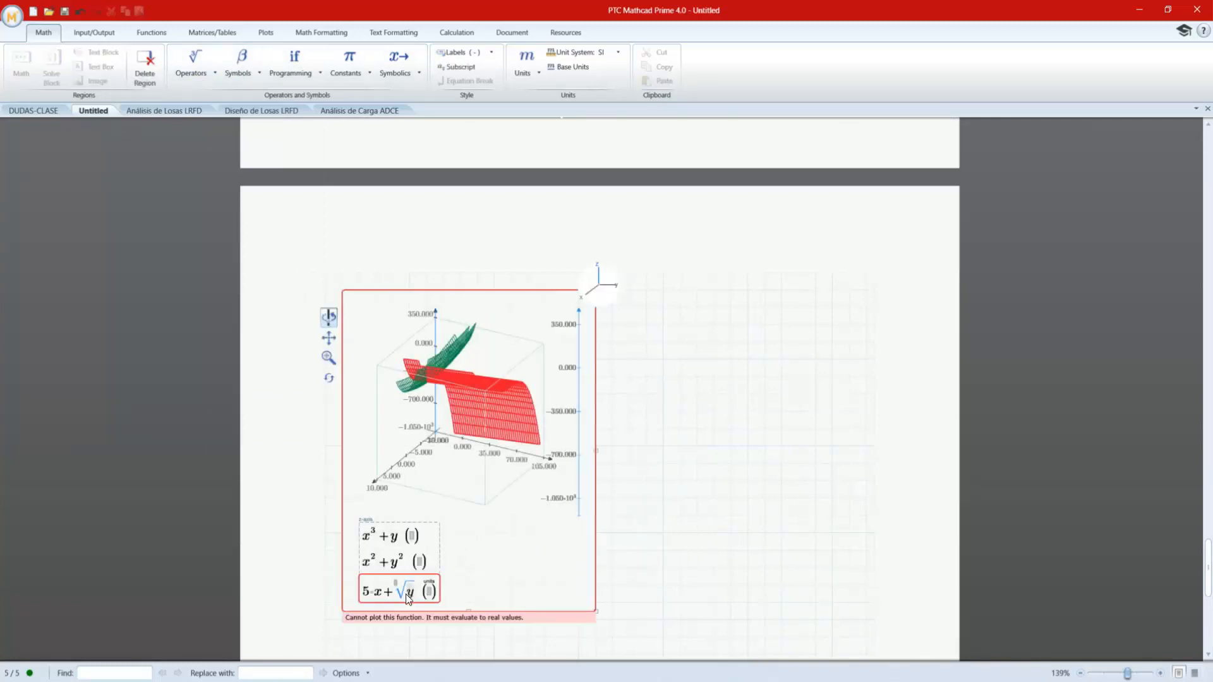
key("BackSpace")
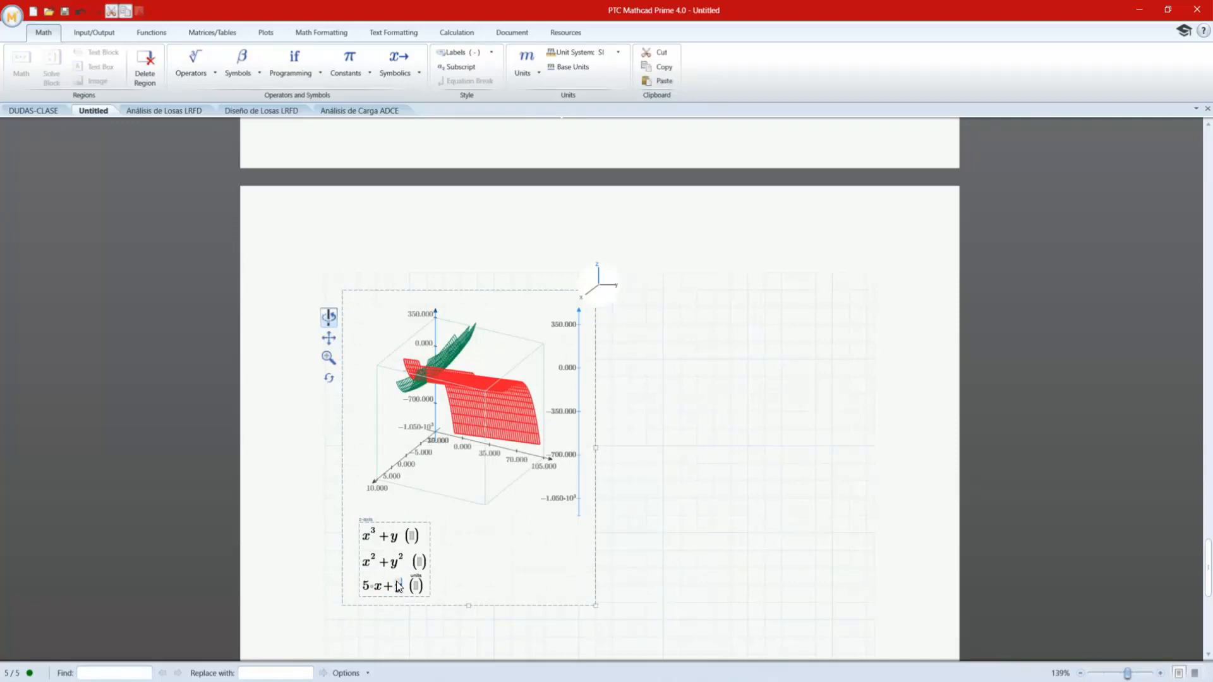
- Try applying the factorial operator to y in the 3D plot's third trace expression
left_click(185, 60)
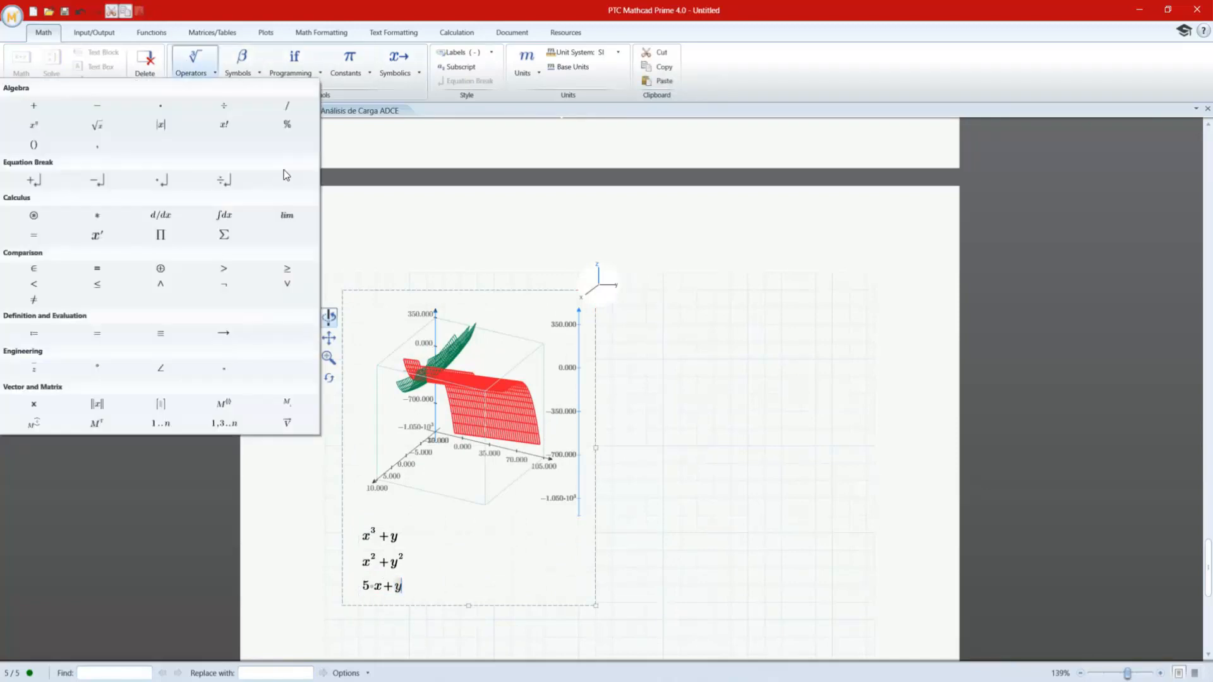
left_click(215, 128)
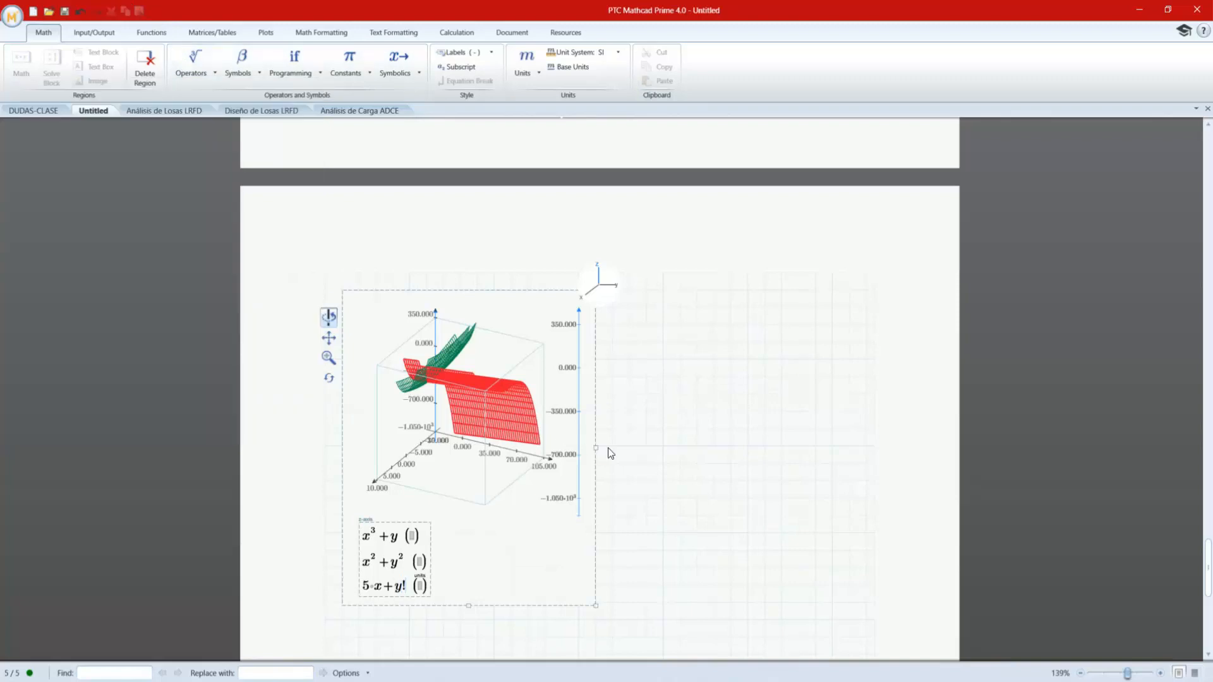
left_click(403, 588)
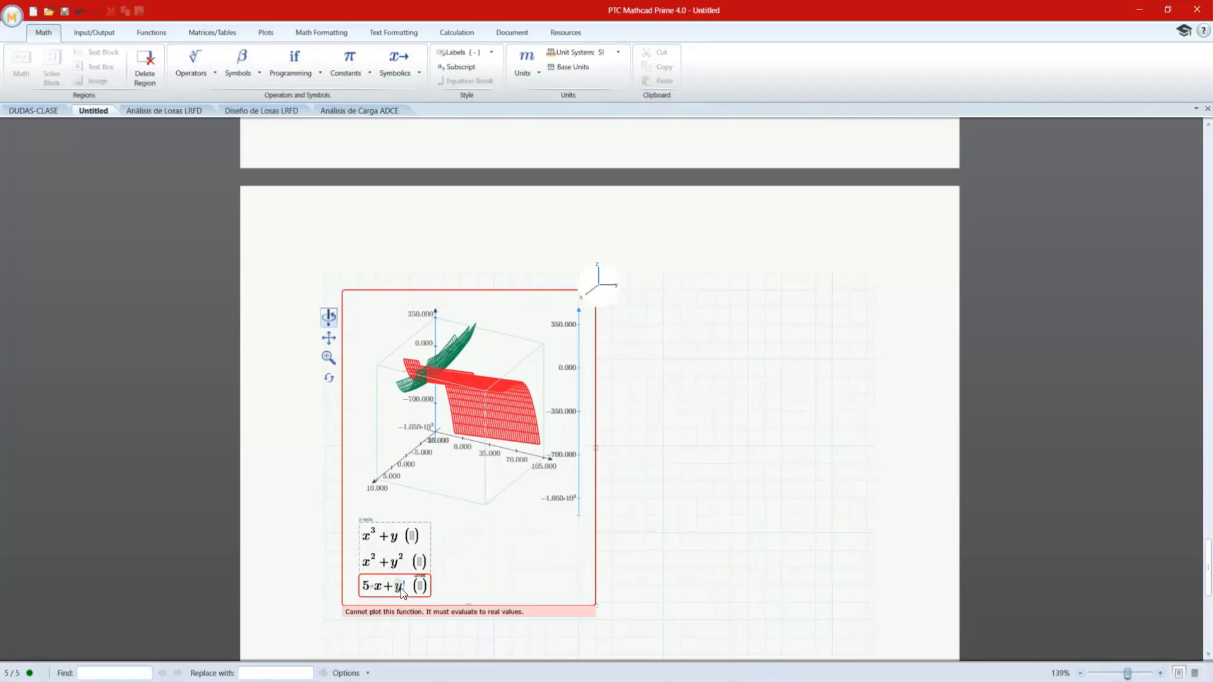
key("BackSpace")
- Multiply y by 3 in the 3D plot's third trace expression so it reads 5x + 3y
left_click(390, 588)
left_click(395, 588)
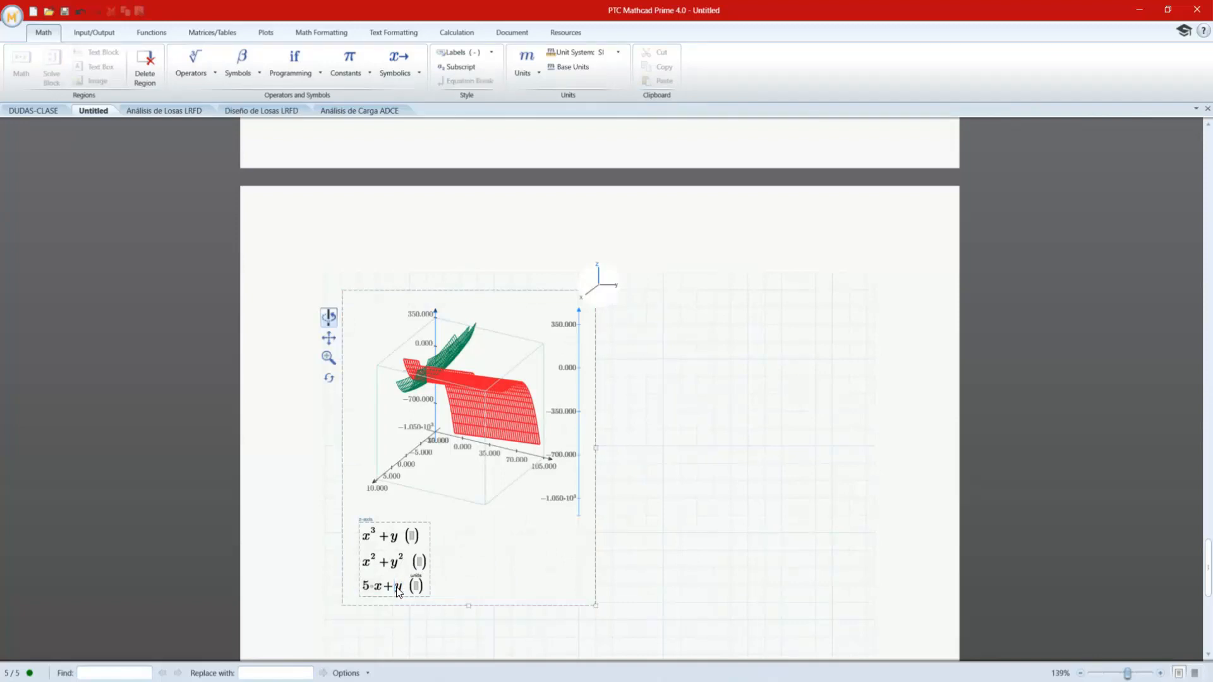
type("3")
left_click(663, 533)
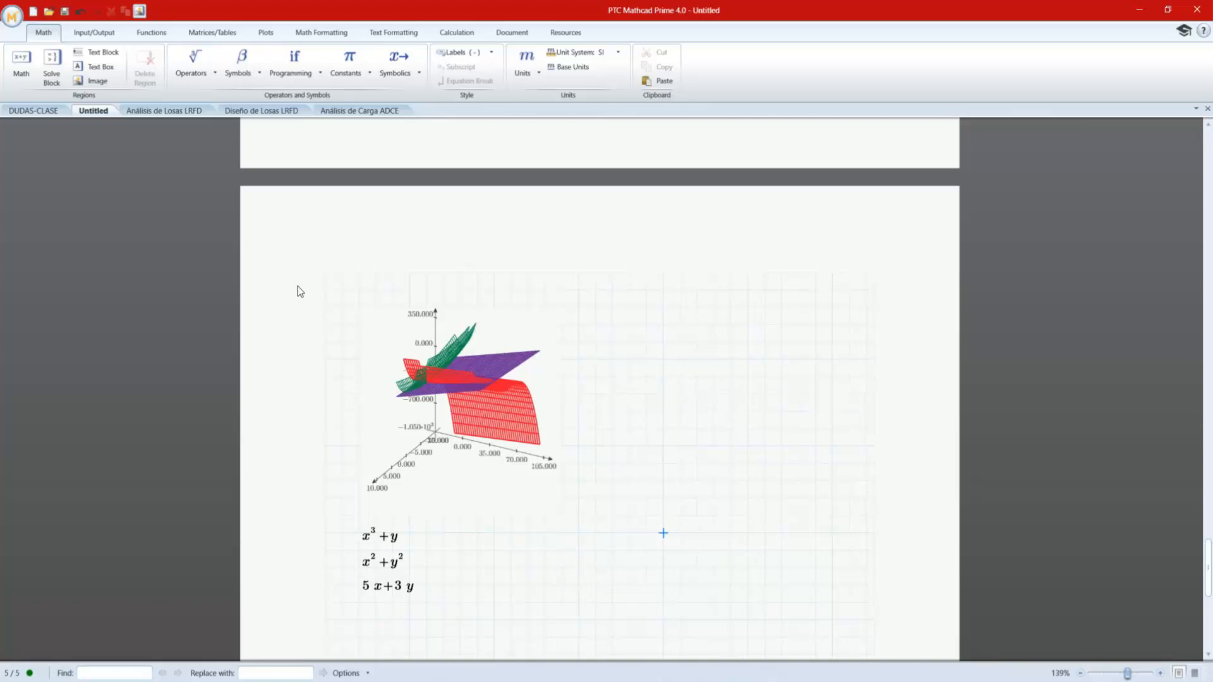
- Insert a contour plot in the empty area below the 3D plot's expressions
scroll(335, 227, "down", 2)
scroll(343, 234, "down", 2)
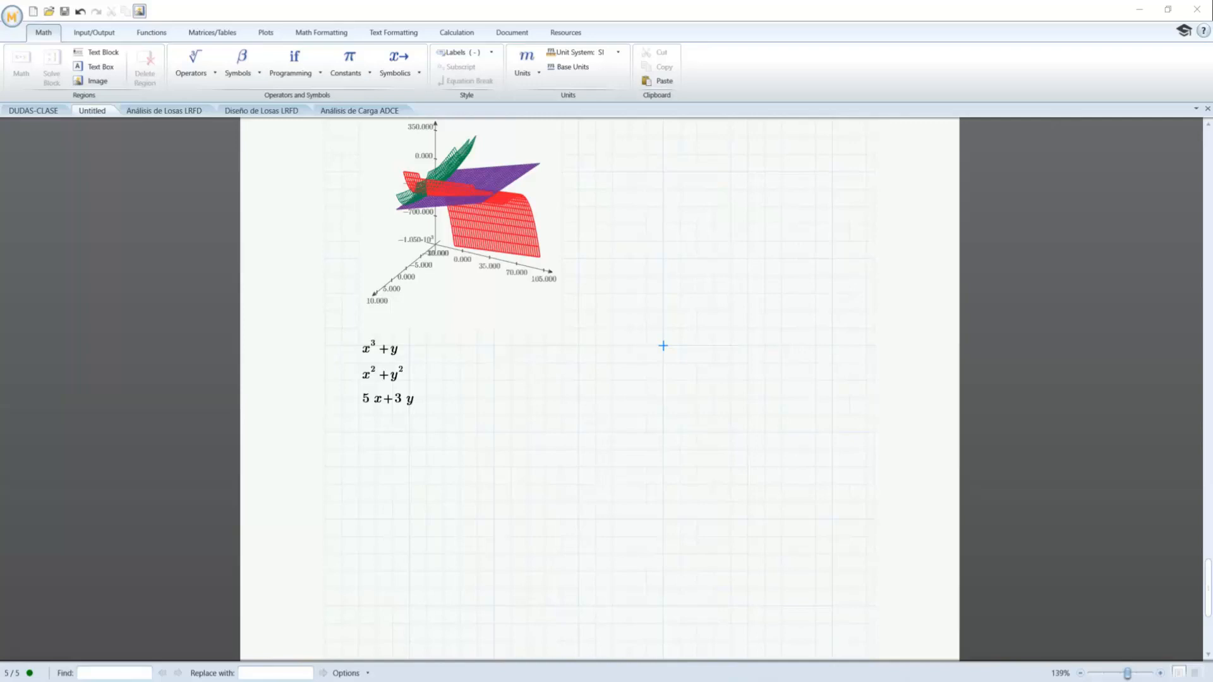
left_click(259, 35)
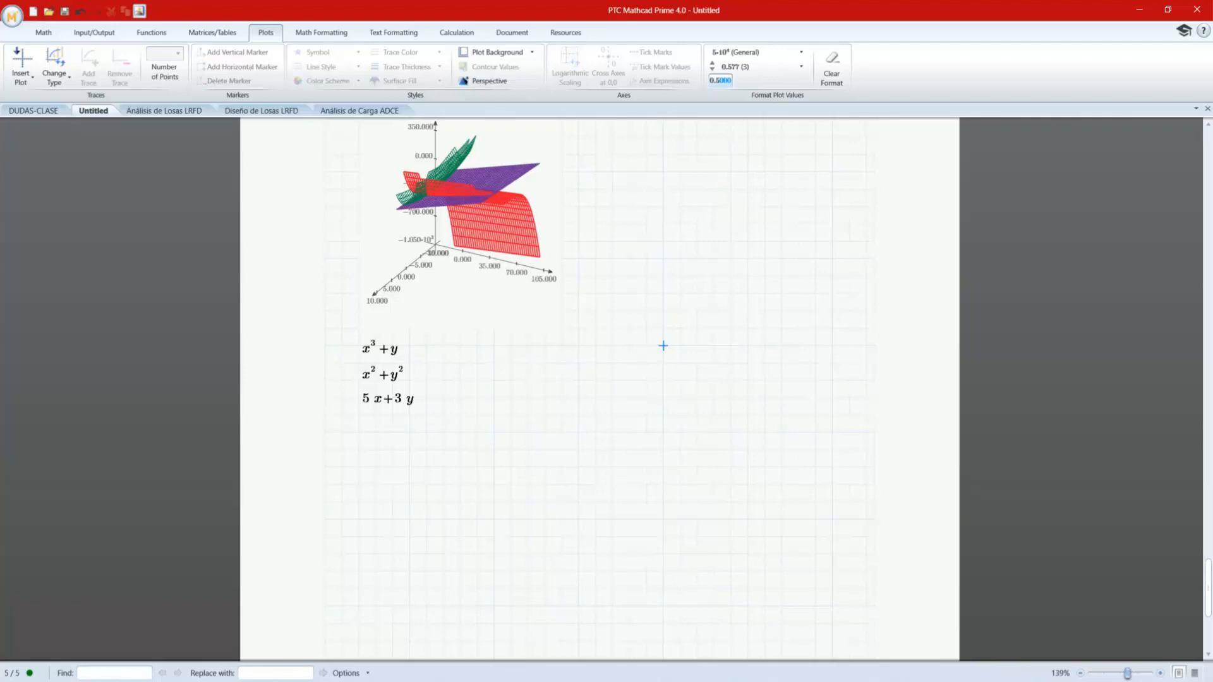
left_click(366, 468)
left_click(346, 478)
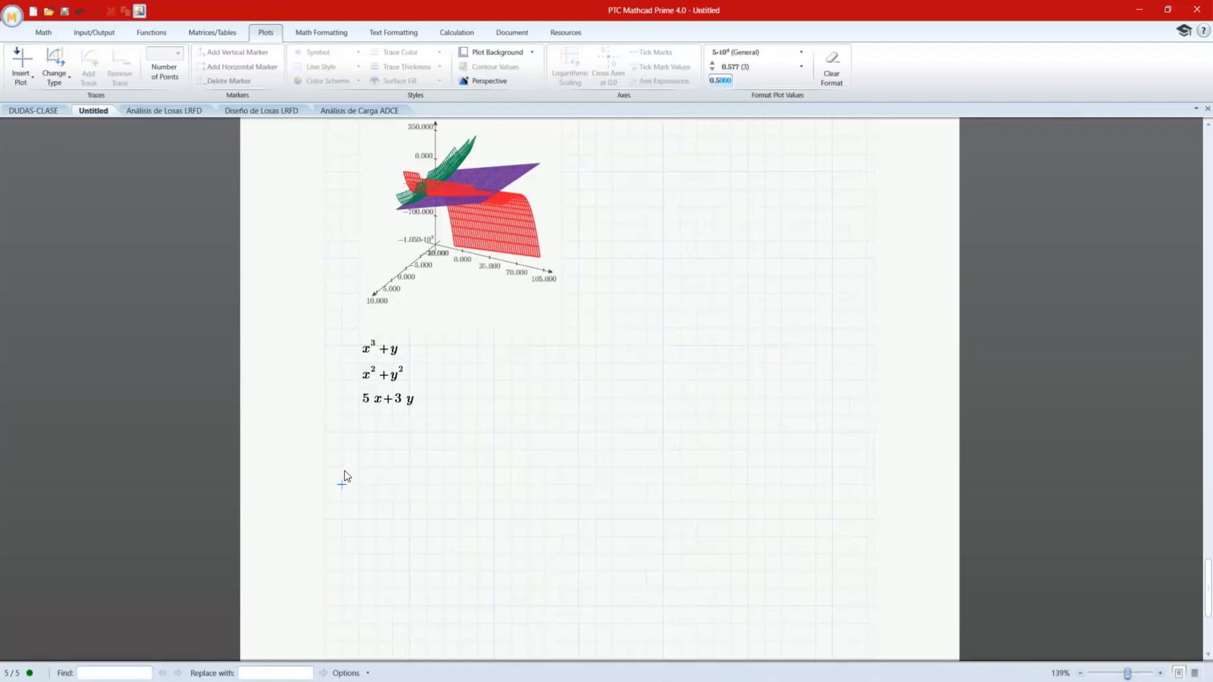
left_click(23, 63)
left_click(34, 134)
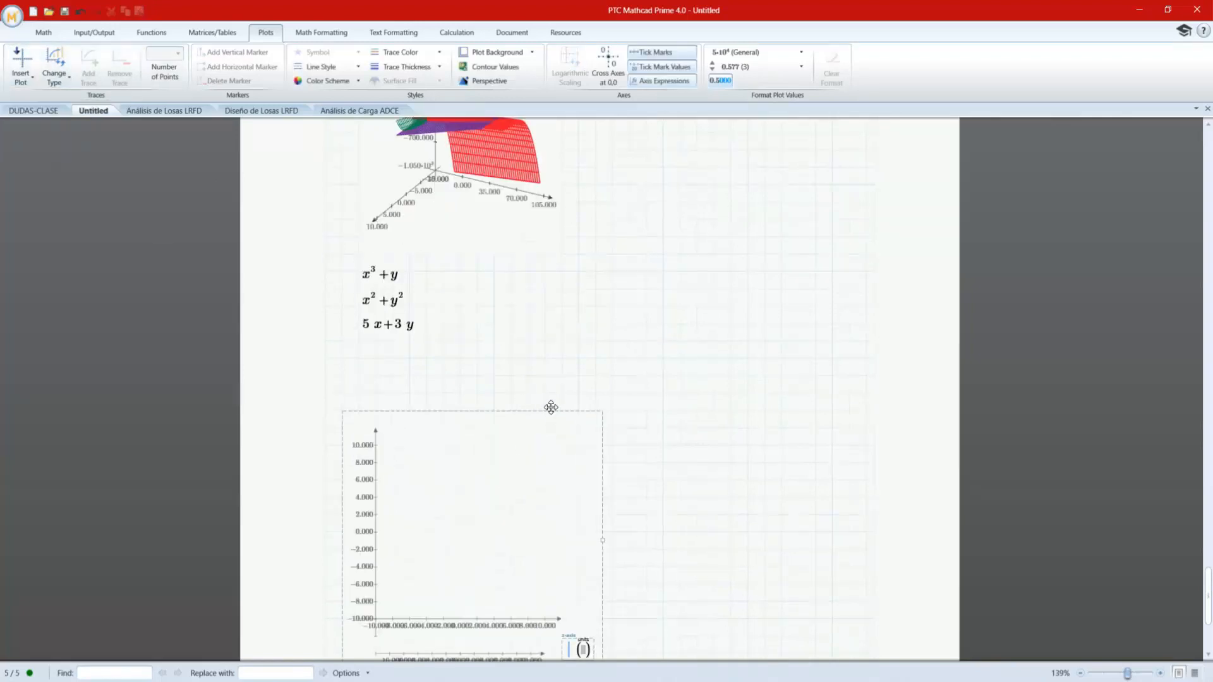
- Move the contour plot directly beneath the 3D plot's expressions and enlarge it in both width and height
left_click_drag(549, 410, 568, 341)
scroll(640, 547, "down", 3)
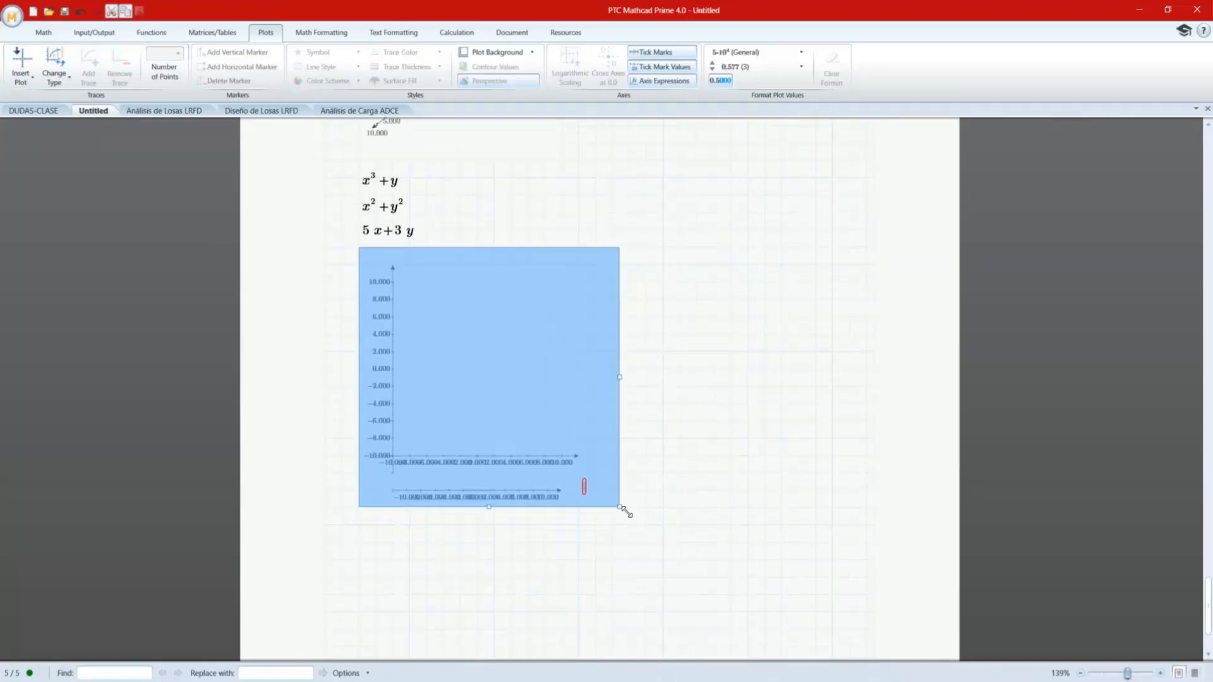
left_click_drag(625, 512, 720, 569)
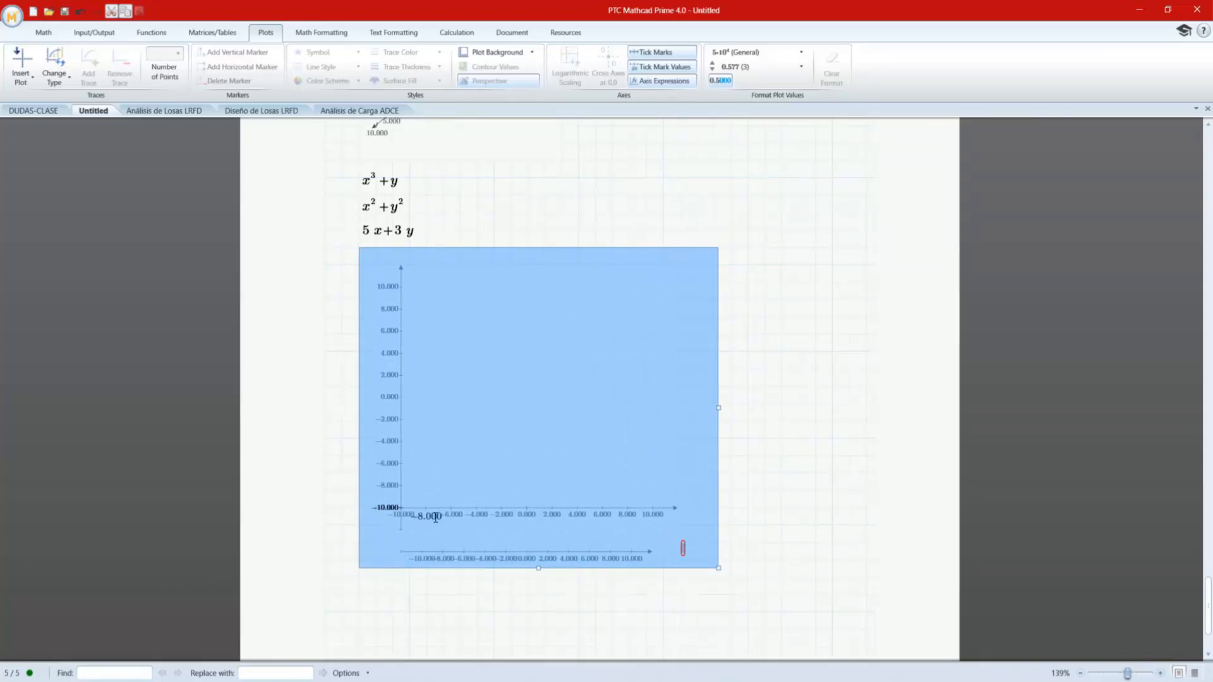
- Enter x raised to the power of 2 in the contour plot's expression placeholder
left_click(521, 553)
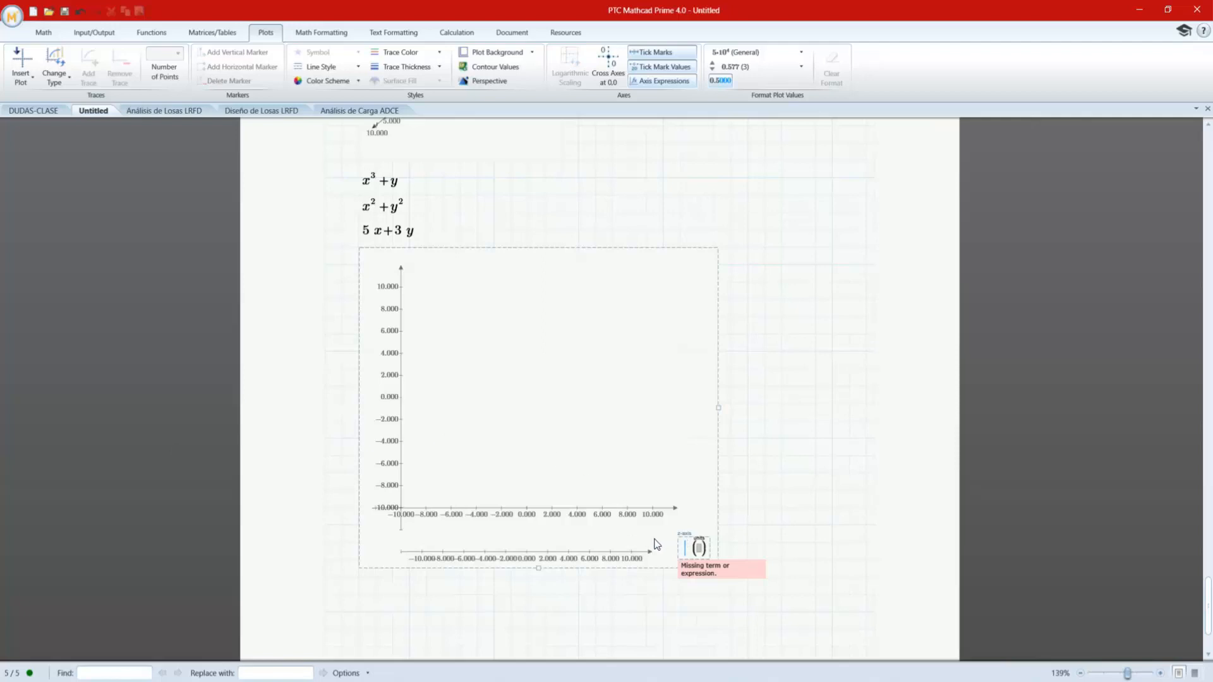
type("x")
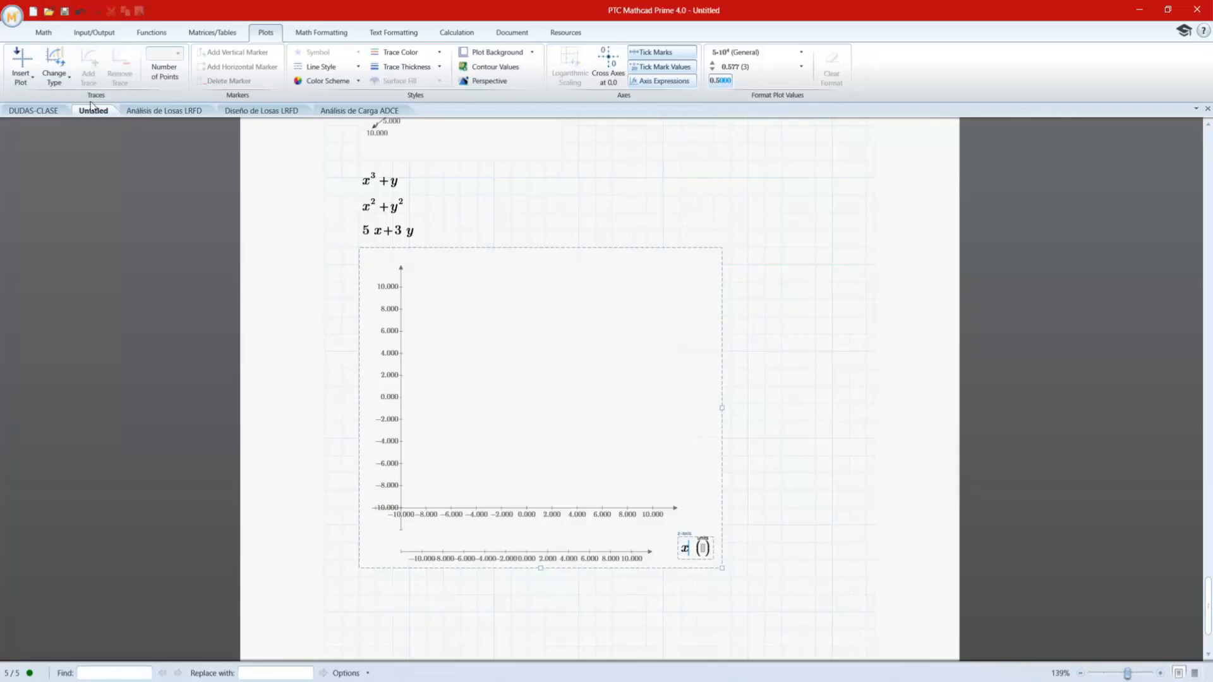
left_click(42, 32)
left_click(190, 69)
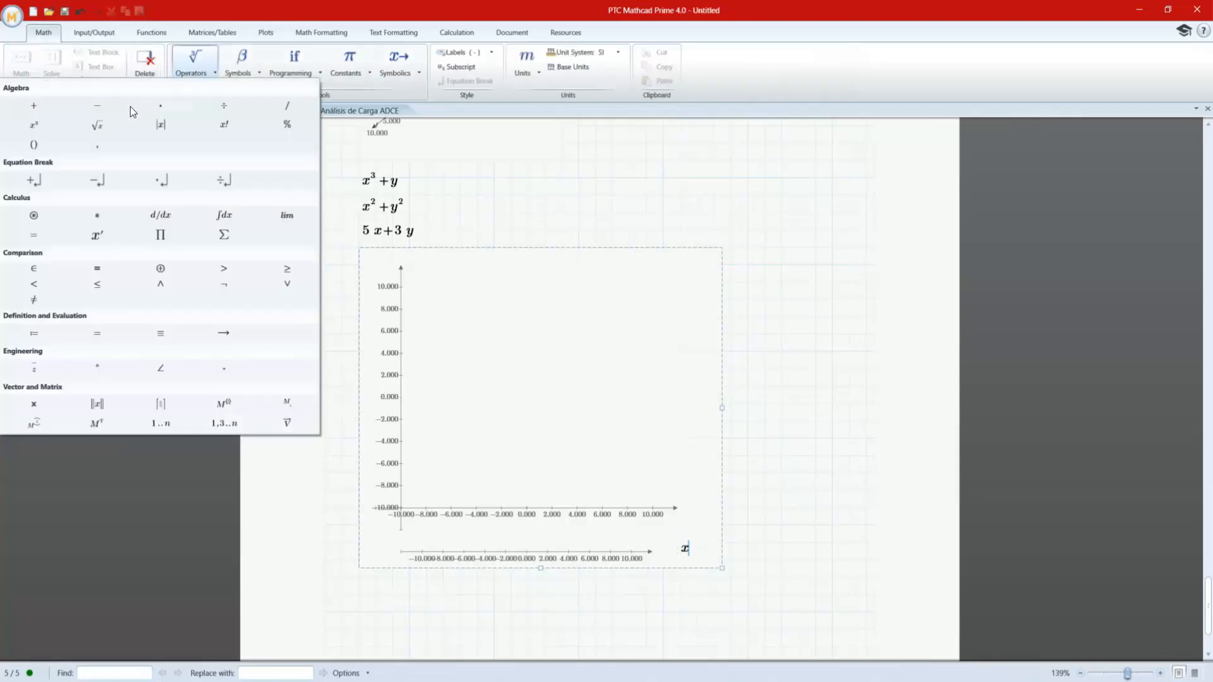
left_click(36, 127)
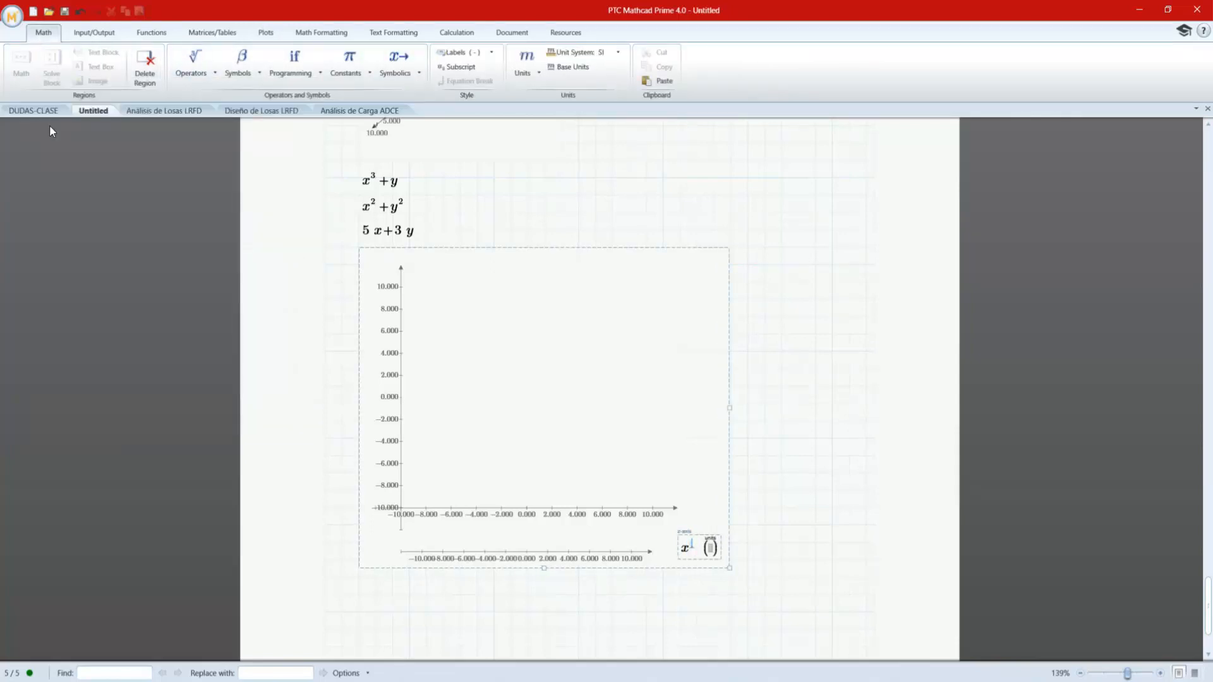
type("2+")
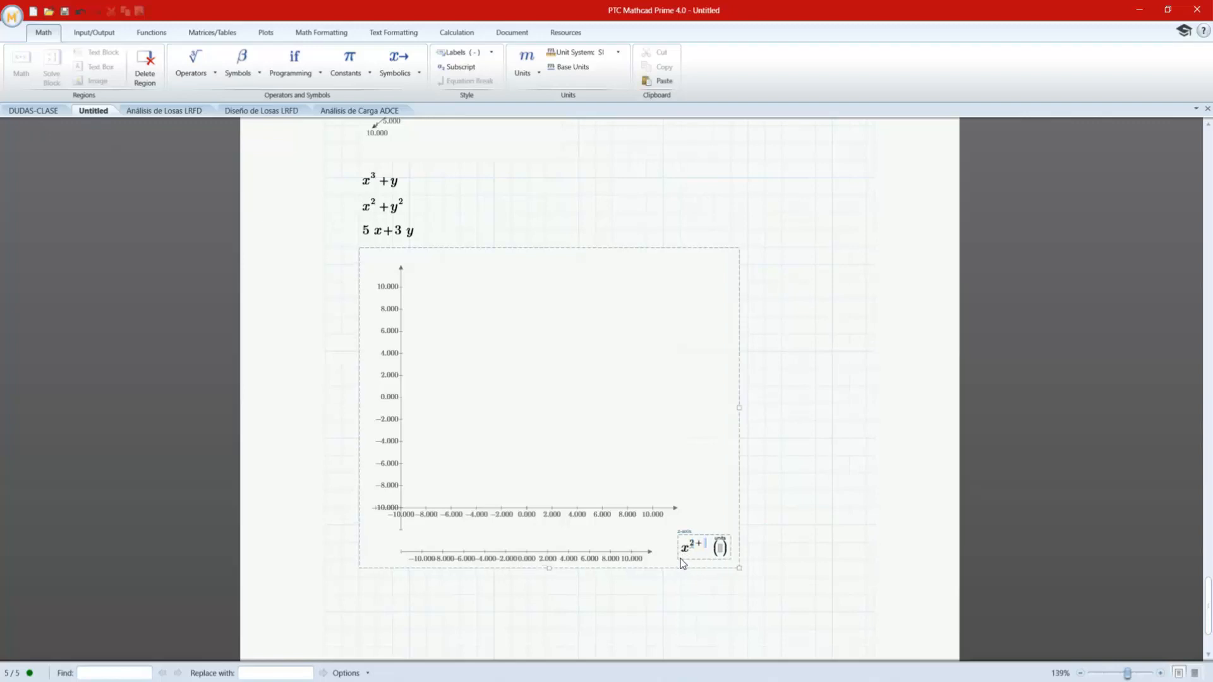
key("BackSpace")
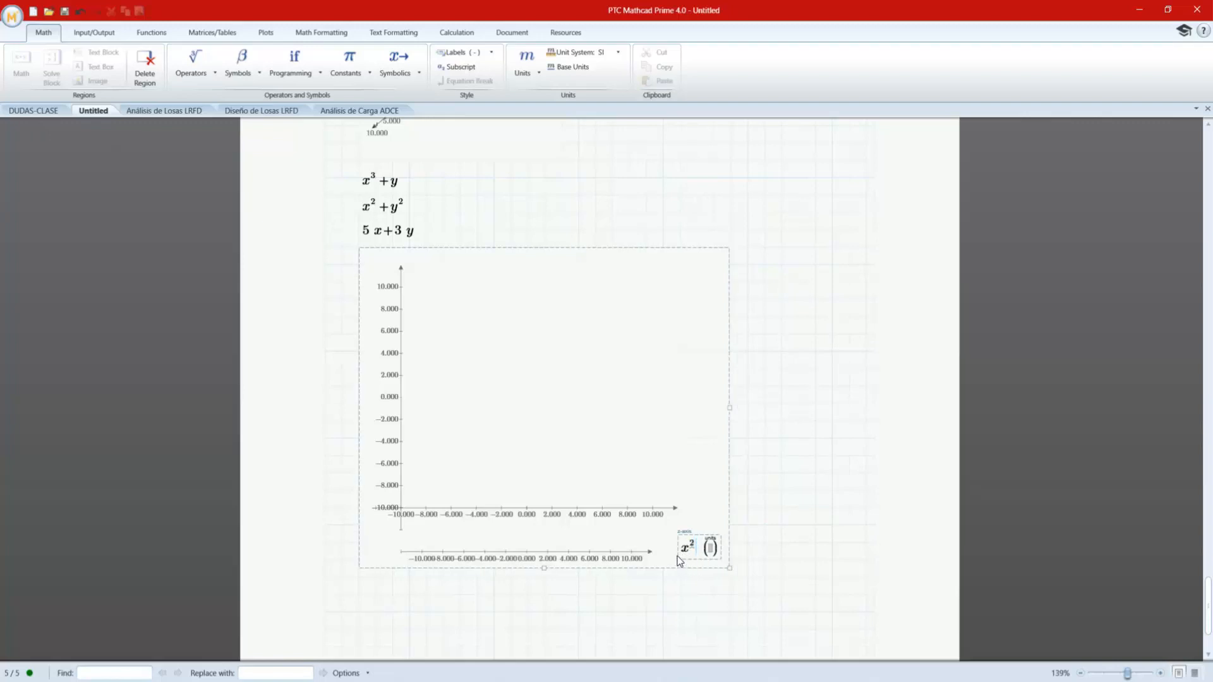
- Add y squared to the contour plot's expression, outside the exponent of x, and plot it
key("Right")
type("+y")
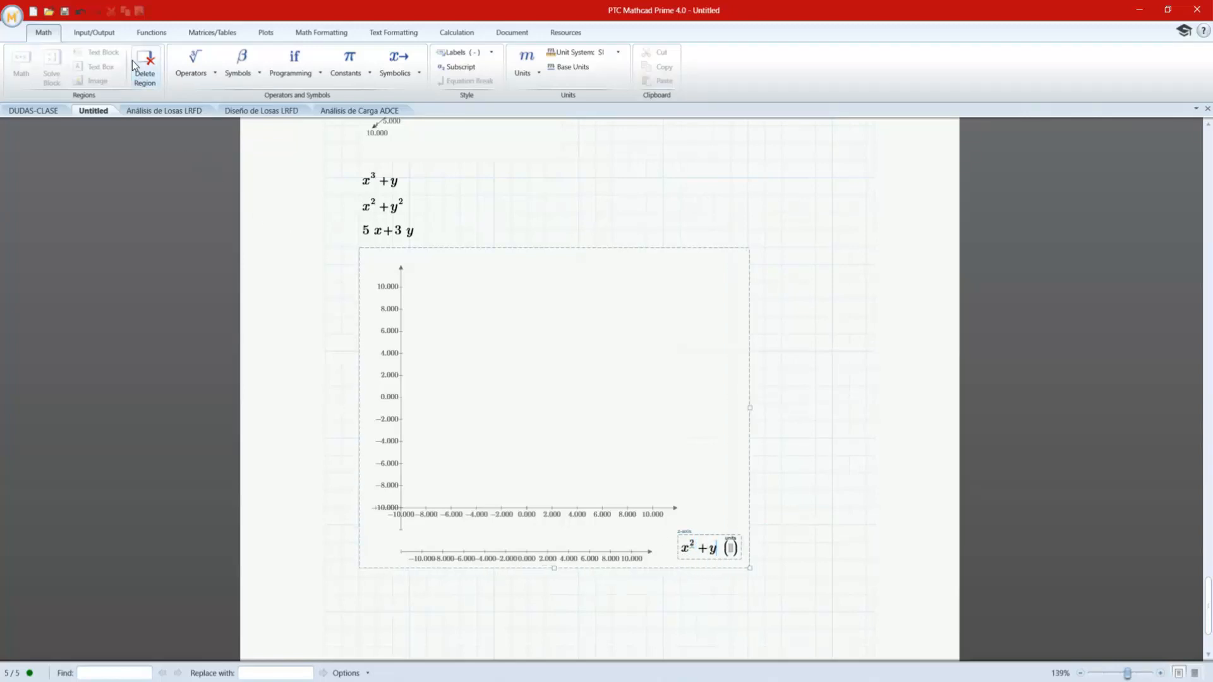
left_click(192, 64)
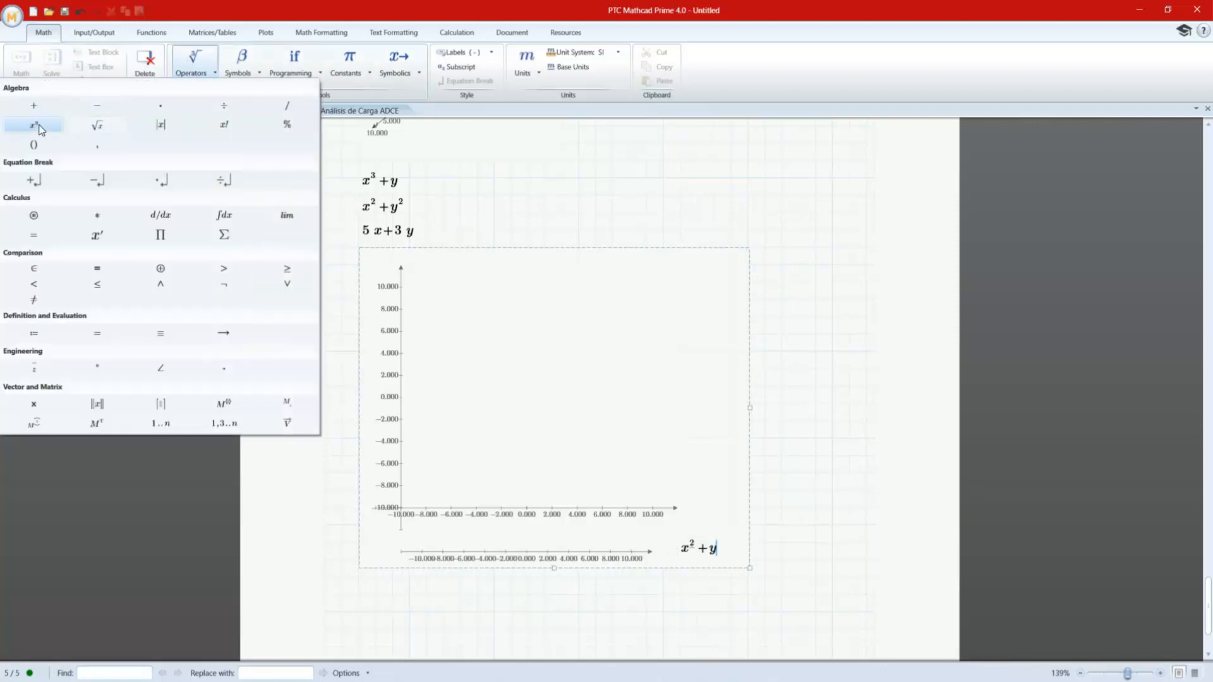
left_click(39, 128)
type("2")
key("Return")
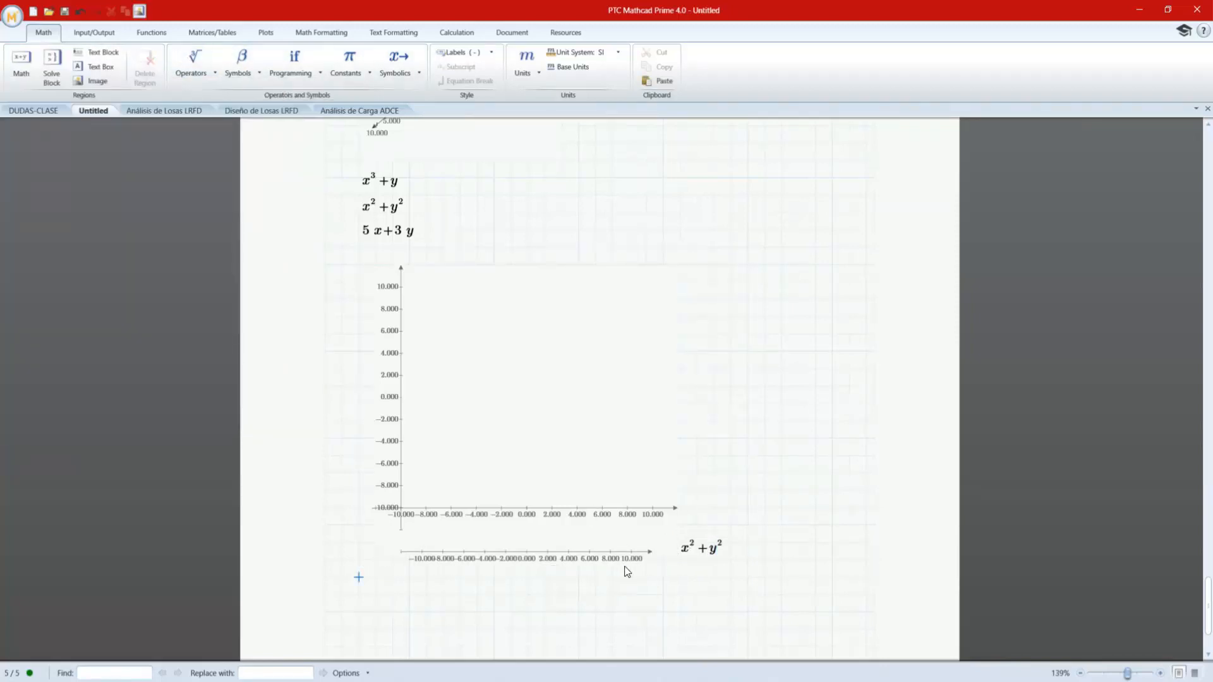
- Append −x+y to the contour plot's x squared plus y squared expression and replot it
left_click(594, 537)
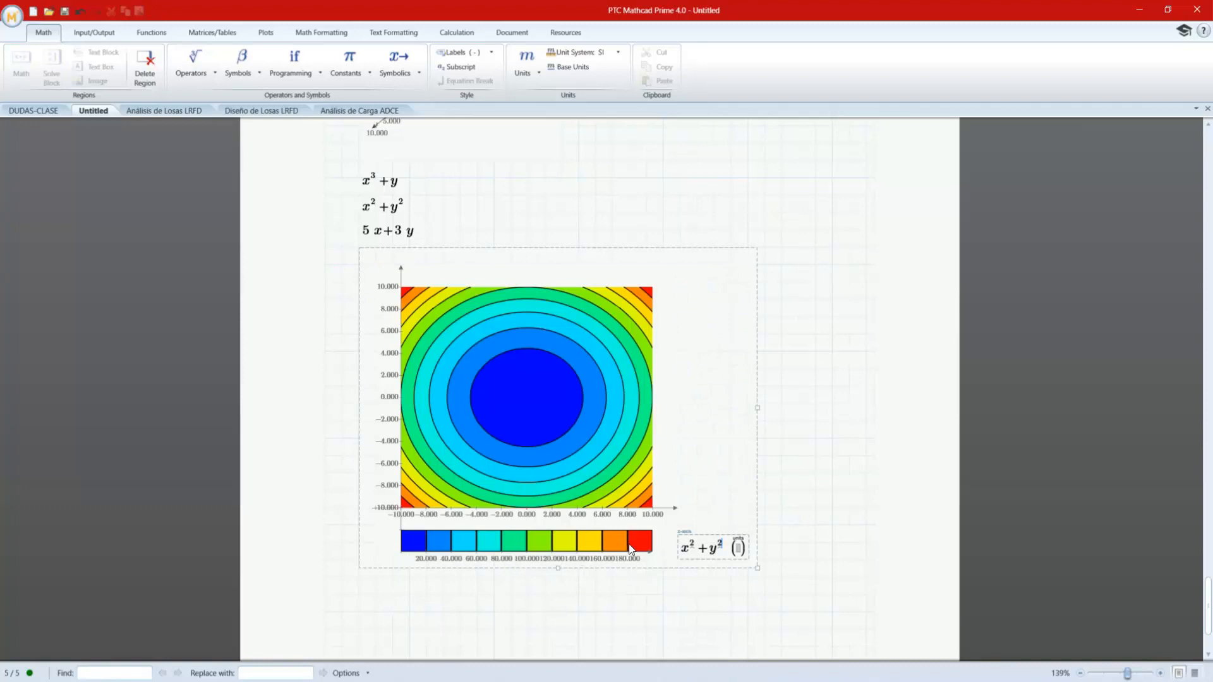
left_click(723, 550)
type("-x")
type("+y")
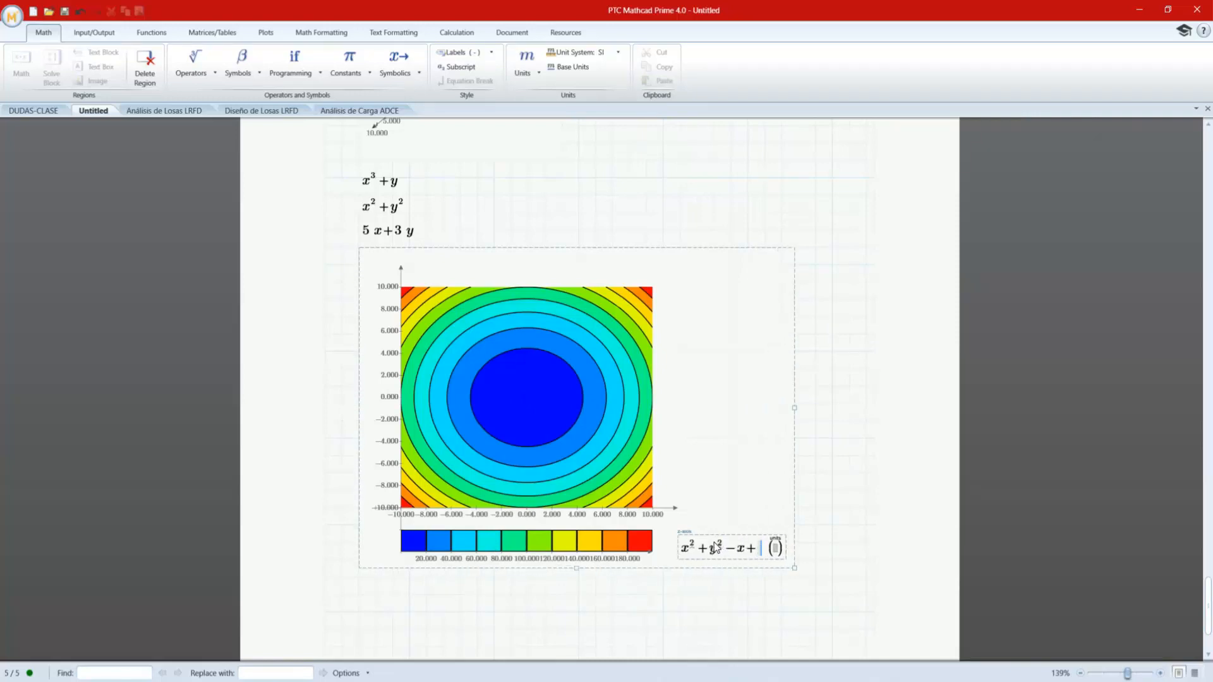
key("Return")
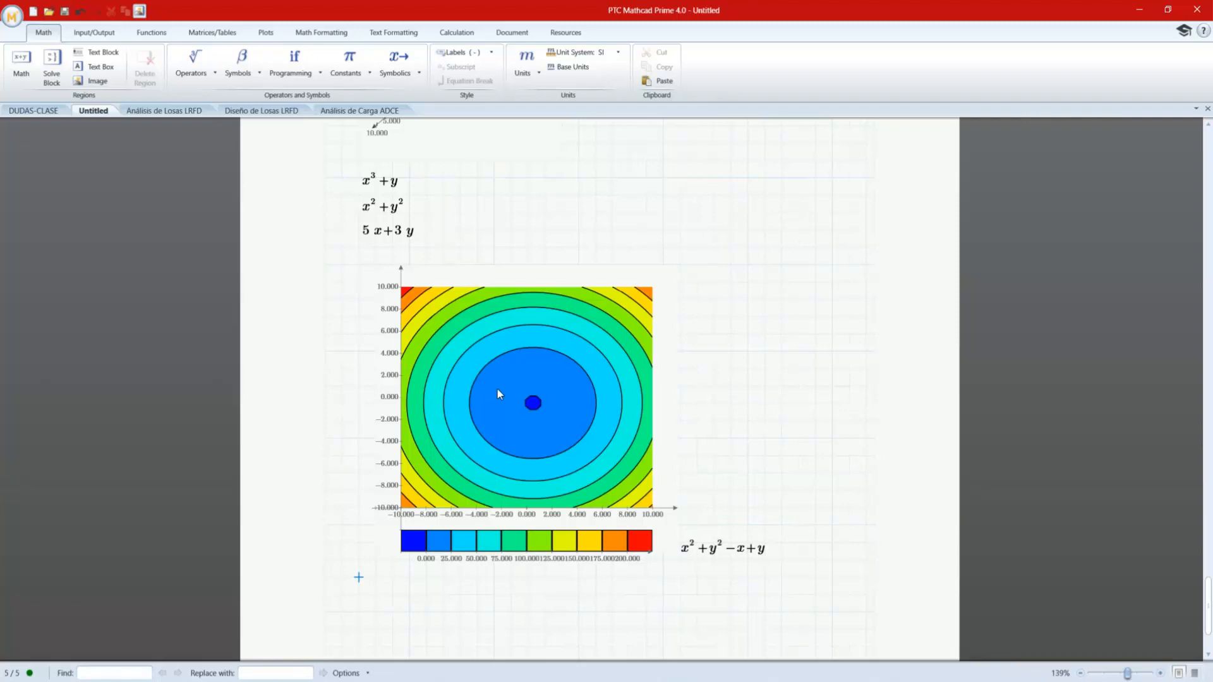
- Copy the contour plot's whole expression
left_click(698, 555)
left_click(739, 550)
left_click_drag(736, 551, 754, 550)
key("ctrl+c")
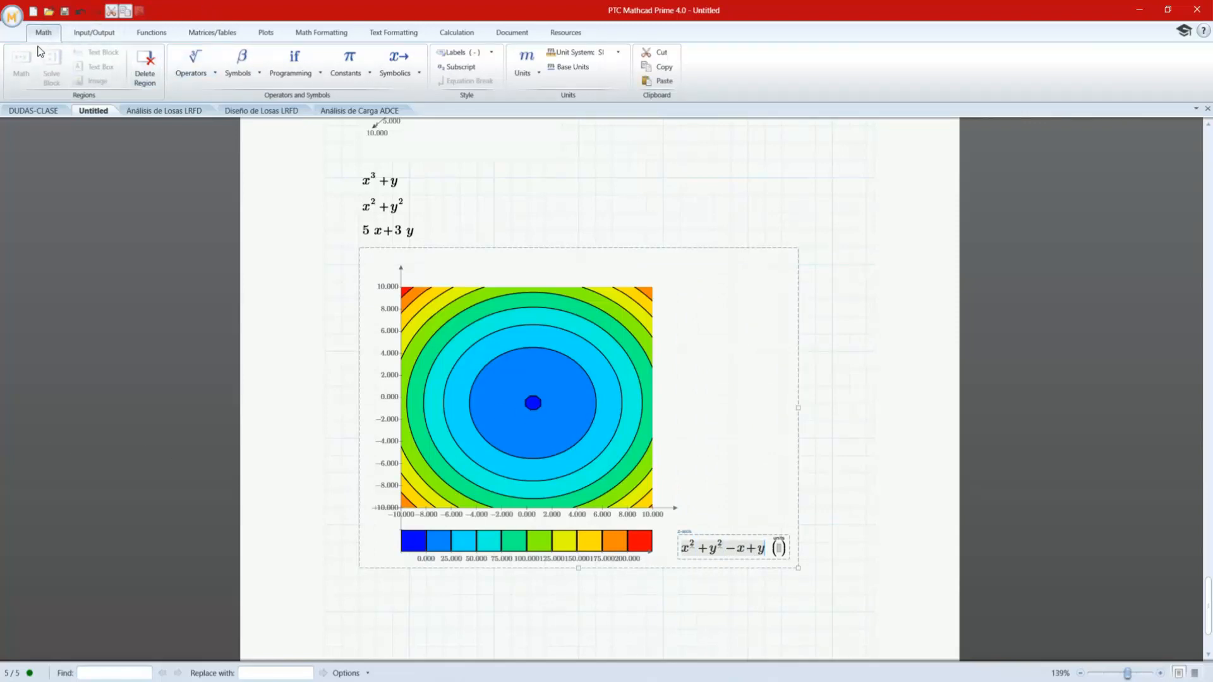
left_click(365, 619)
key("ctrl+5")
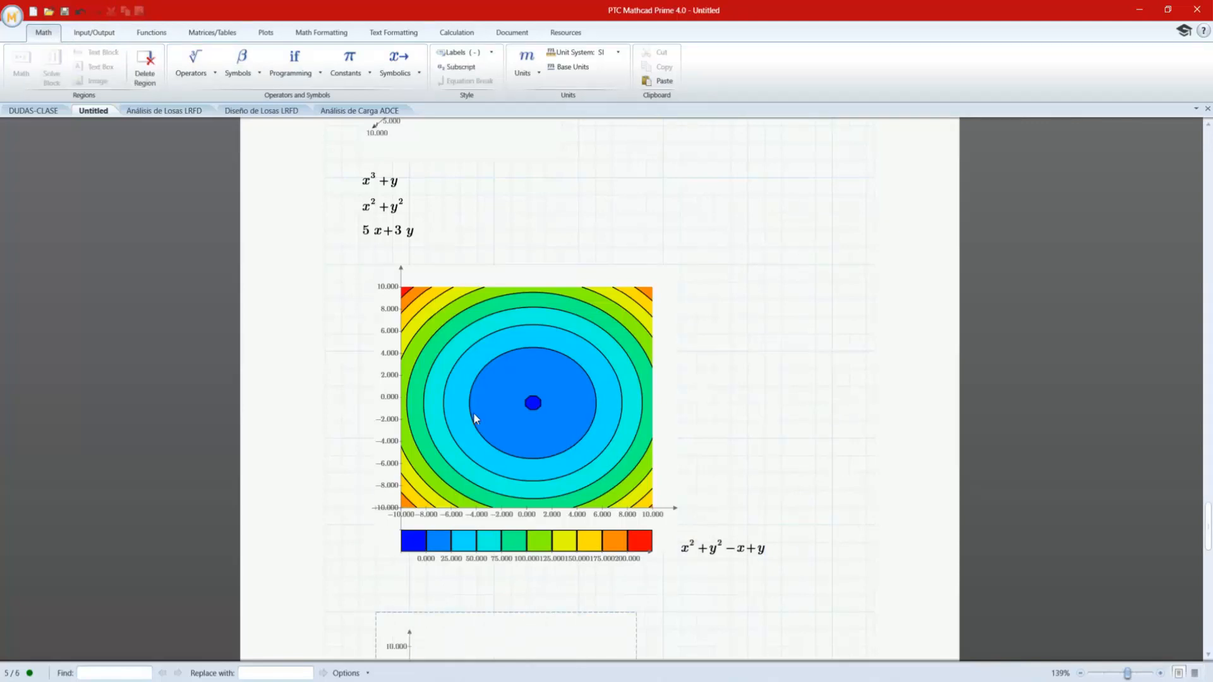
scroll(475, 414, "down", 3)
scroll(480, 417, "down", 2)
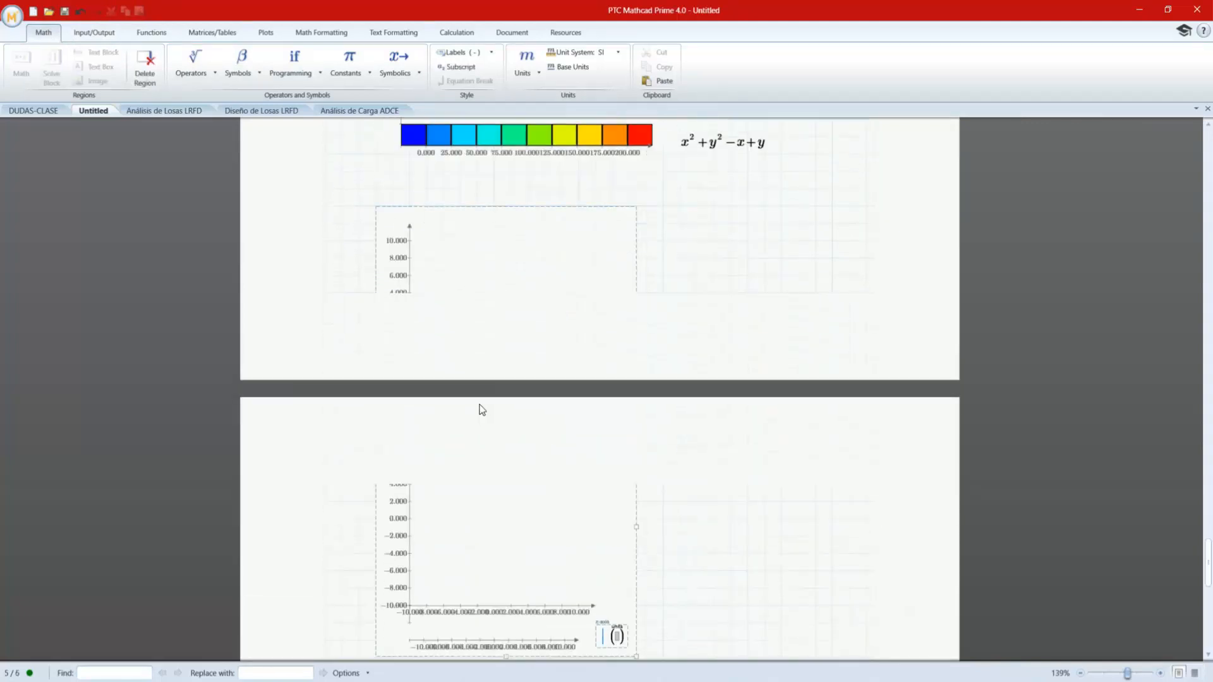
key("ctrl+z")
- Insert an empty 3D plot below the contour plot and move it onto the next page
key("ctrl+3")
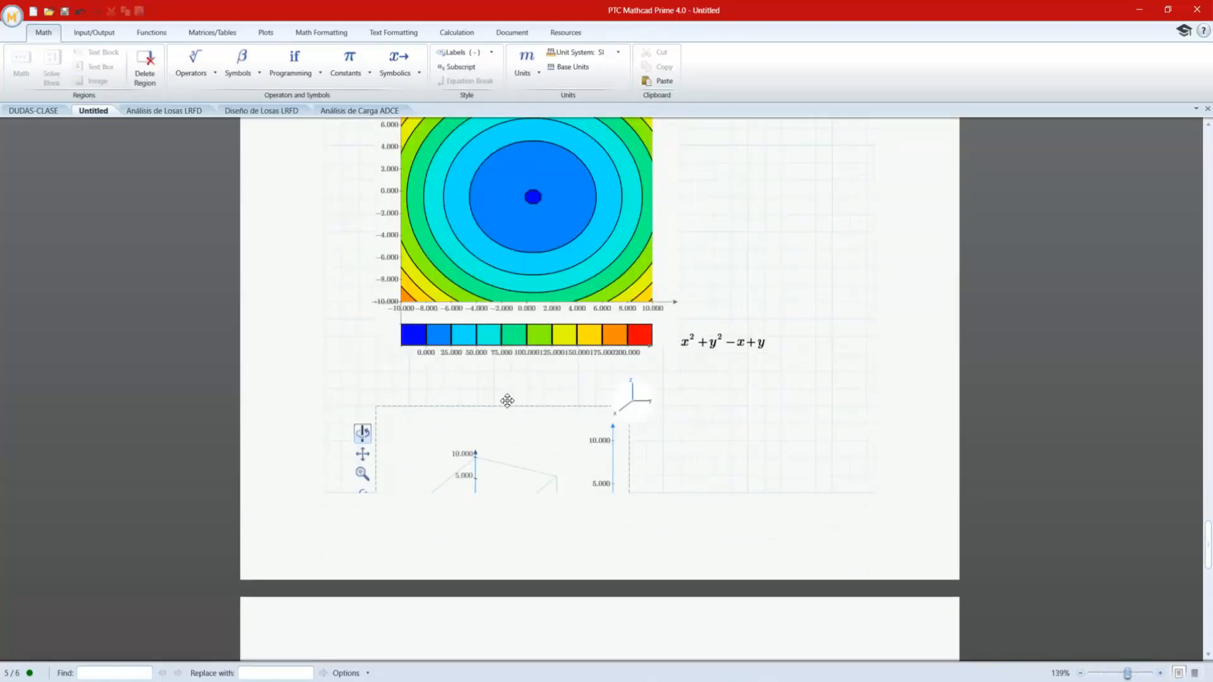
scroll(508, 401, "up", 1)
left_click(549, 474)
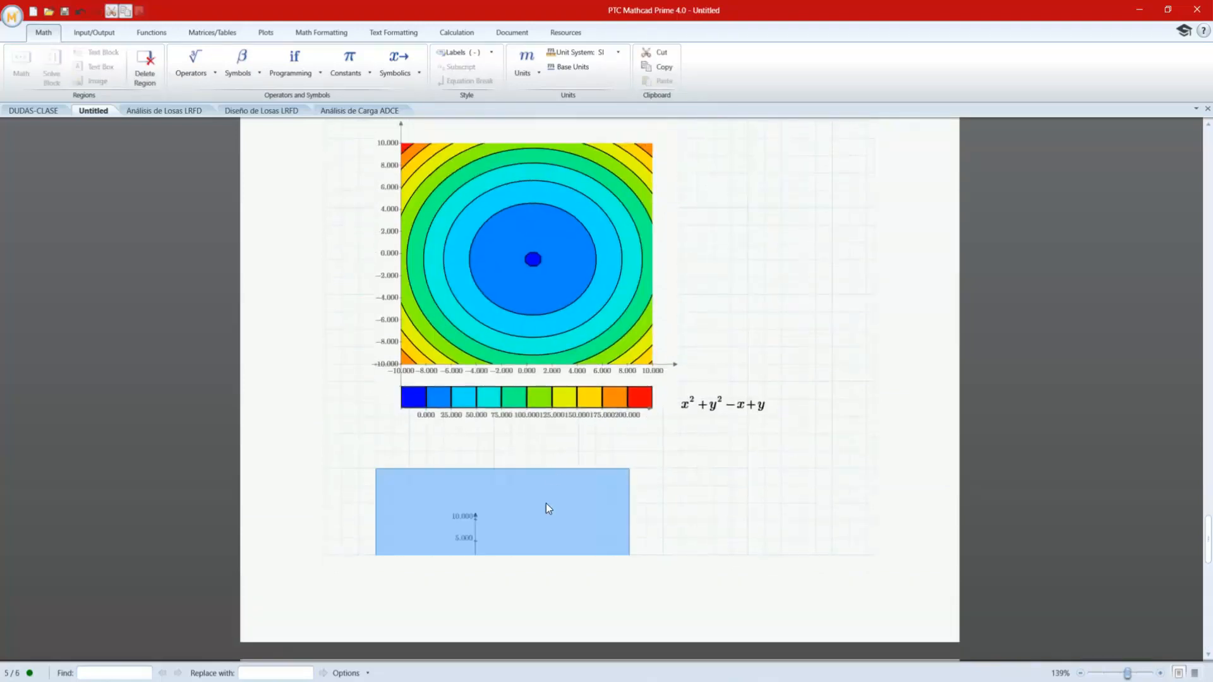
scroll(499, 411, "down", 7)
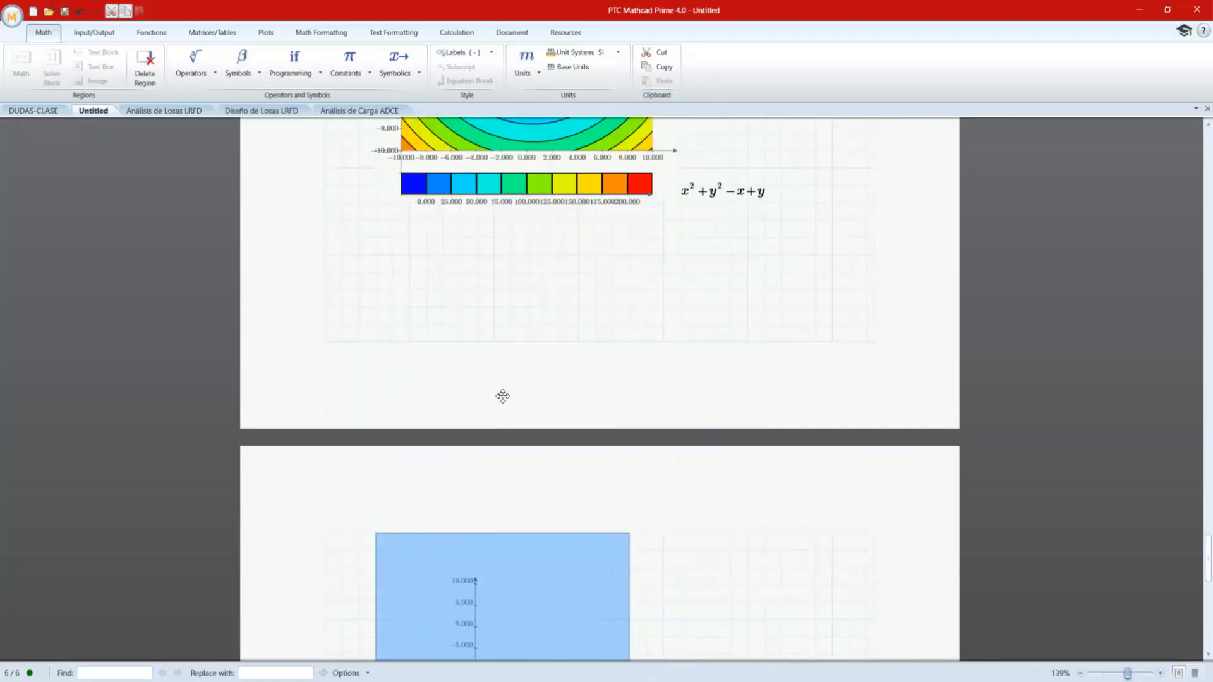
- Paste the copied expression x²+y²−x+y into the 3D plot's expression placeholder and plot it
left_click(395, 555)
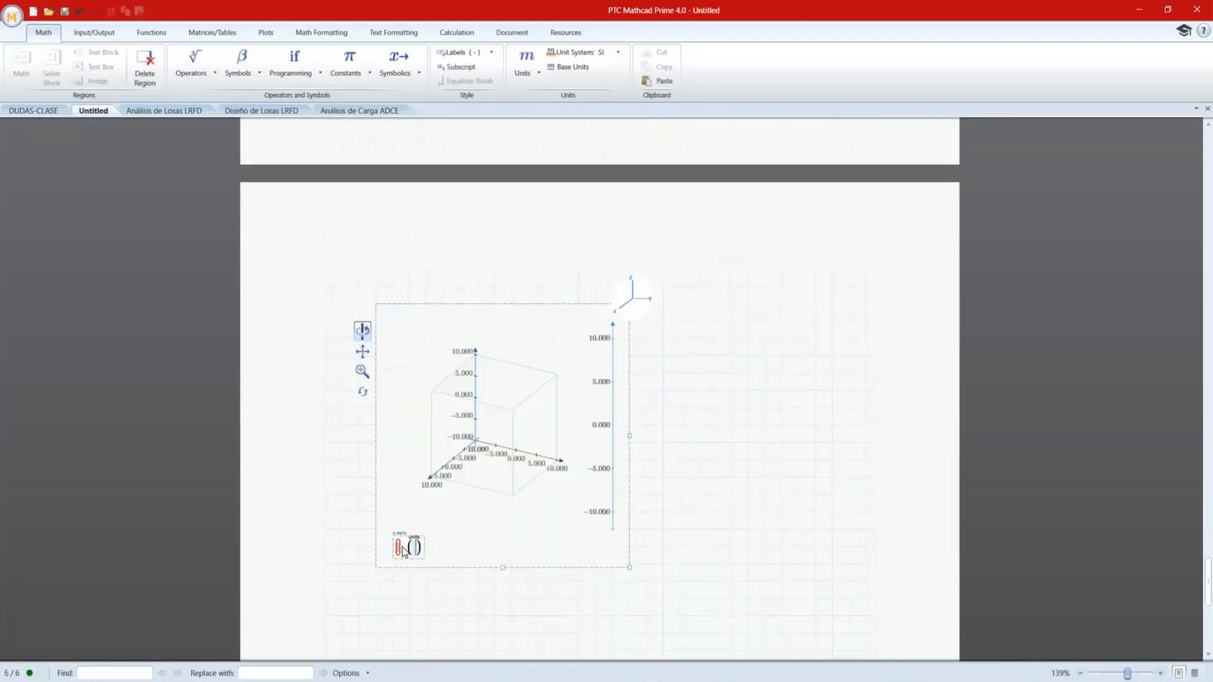
key("ctrl+v")
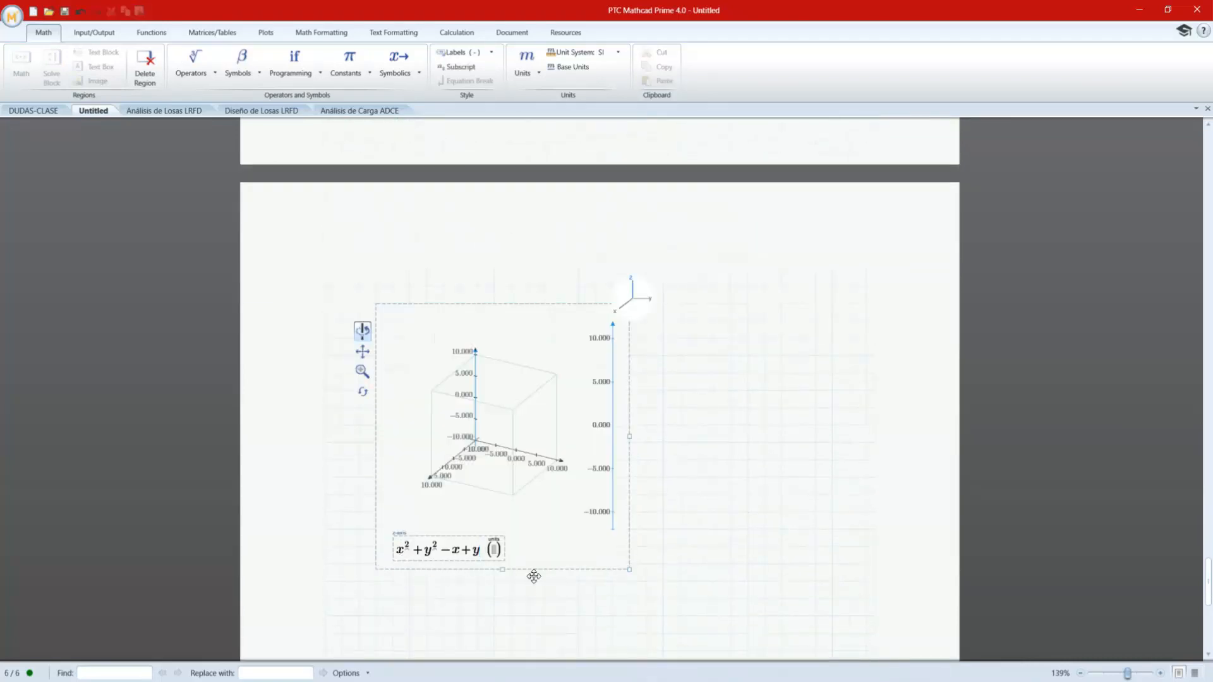
left_click(544, 581)
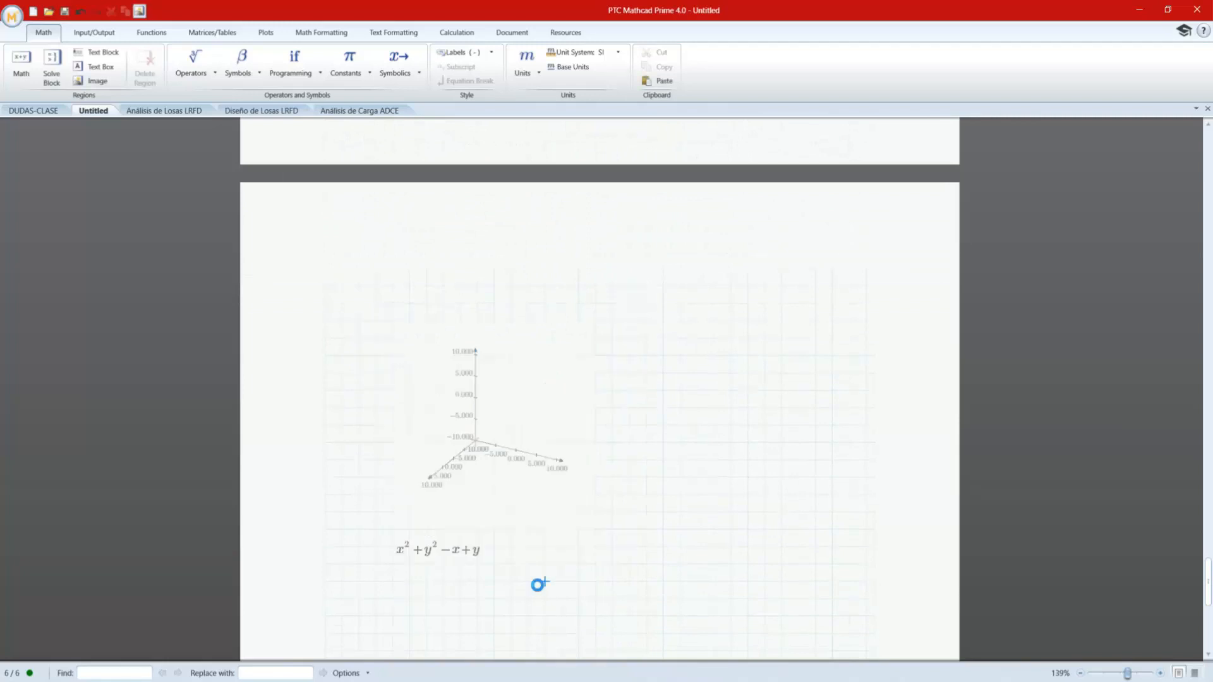
left_click(513, 389)
- Set the trace color of the x²+y²−x+y surface in the 3D plot to red
left_click(460, 544)
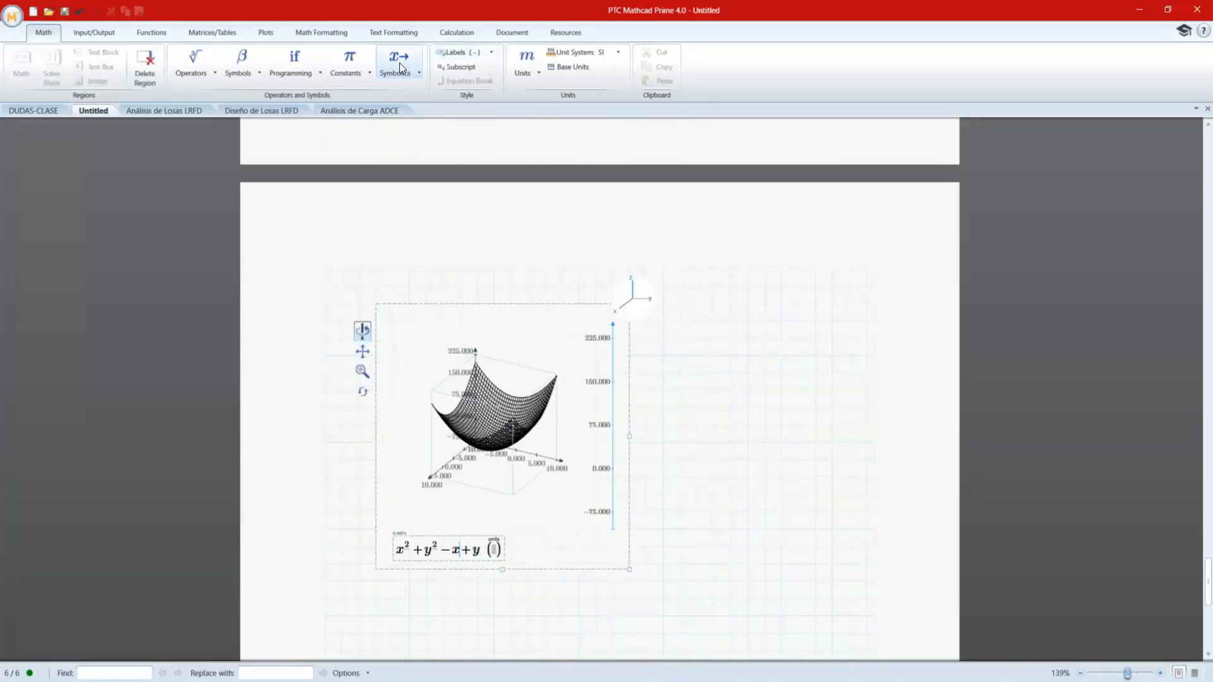
left_click(341, 33)
left_click(265, 33)
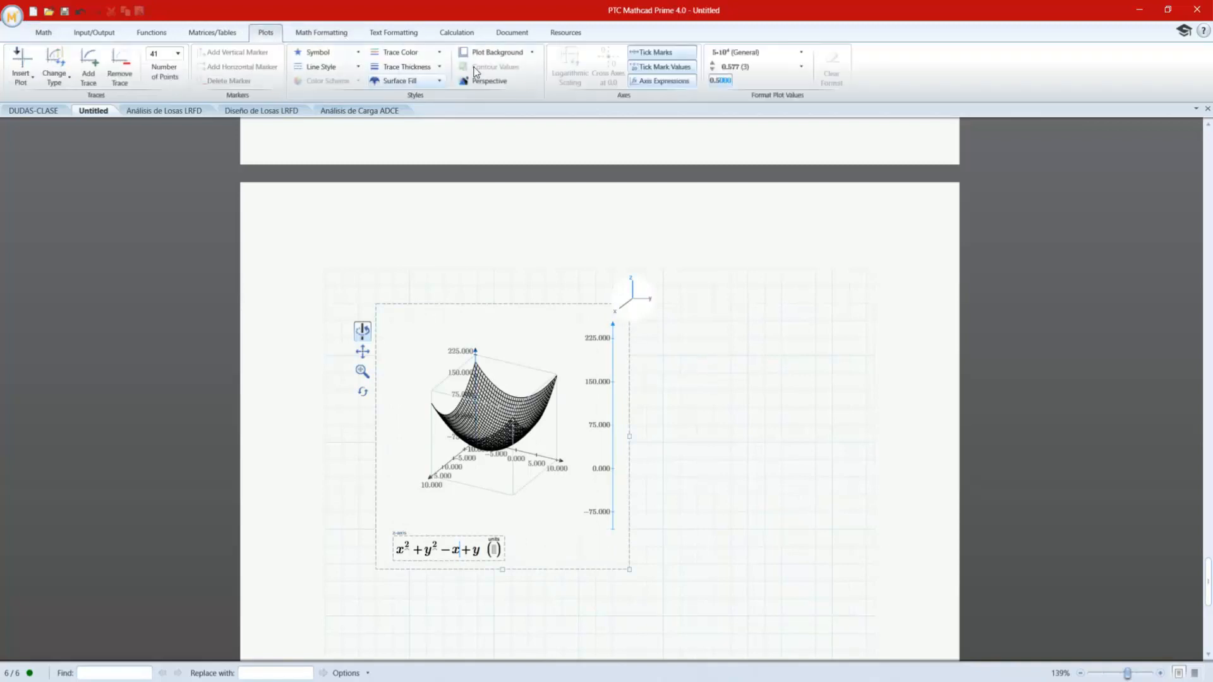
left_click(491, 52)
left_click(407, 52)
left_click(409, 50)
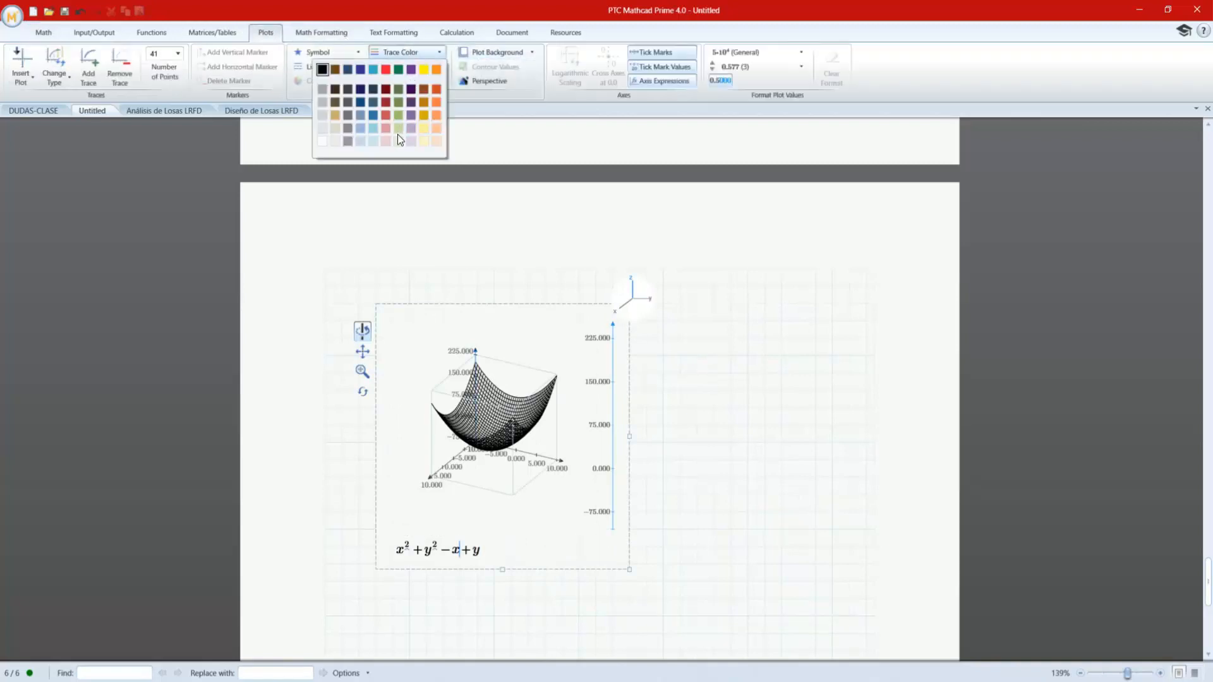
left_click(386, 68)
left_click(727, 403)
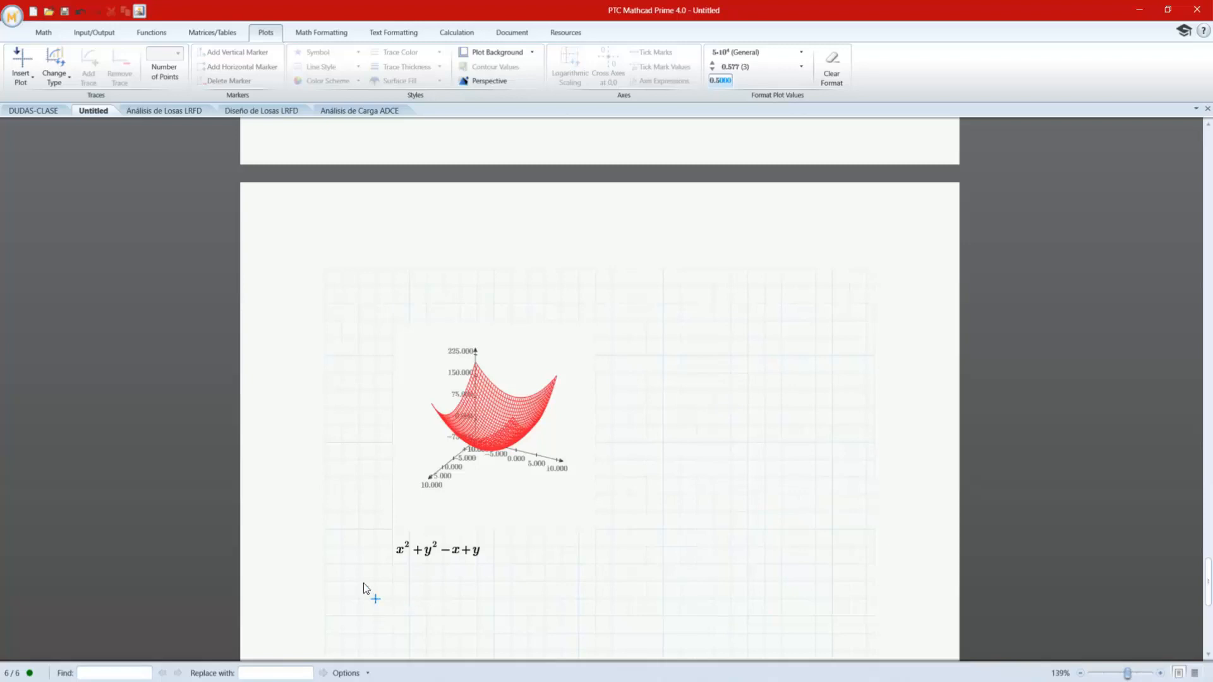
- Write the function name f(x,y) in the blank space below the 3D plot, with x and y as its arguments
type("f·x")
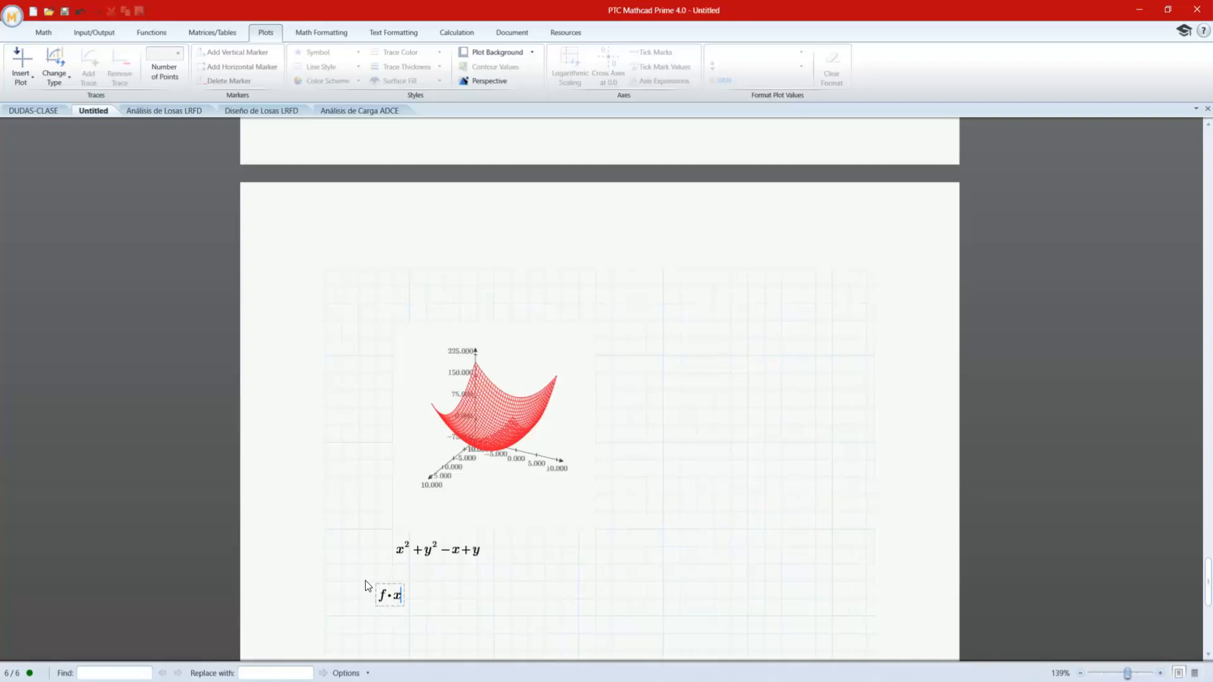
key("BackSpace")
type("(x,")
type("y(")
key("BackSpace")
key("BackSpace")
key("BackSpace")
key("Return")
type(":")
key("BackSpace")
key("Left")
key("Left")
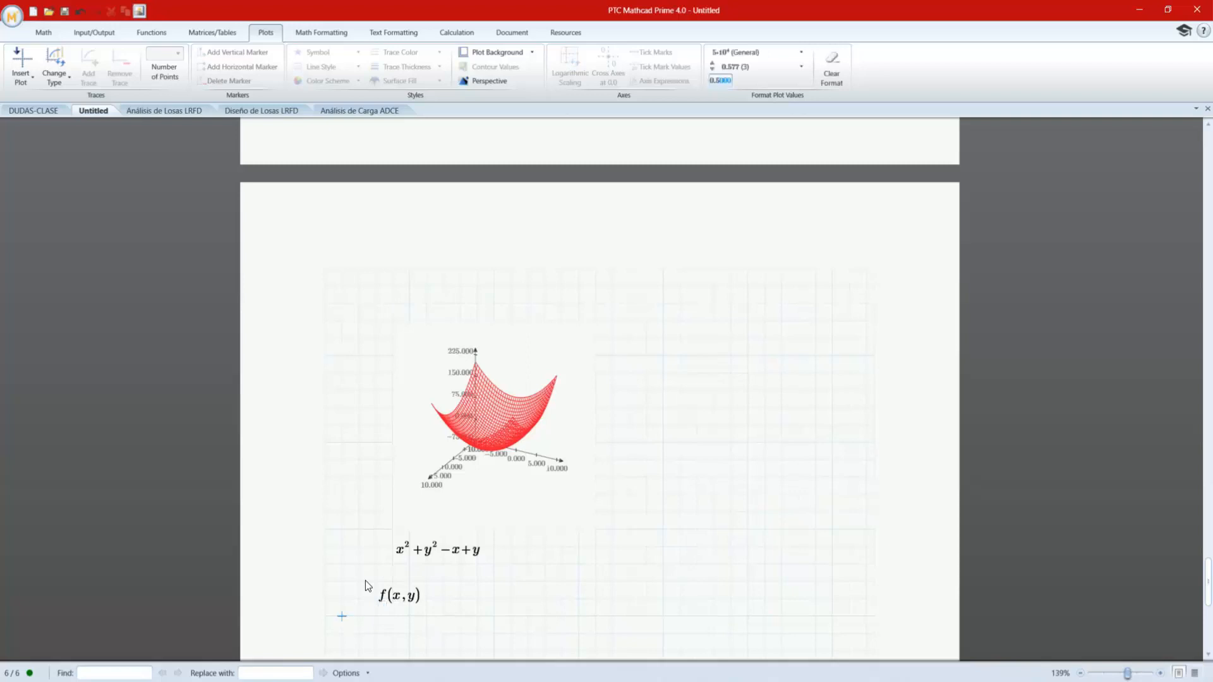
key("Down")
- Define f(x,y) as the copied expression x²+y²−x+y
left_click(417, 597)
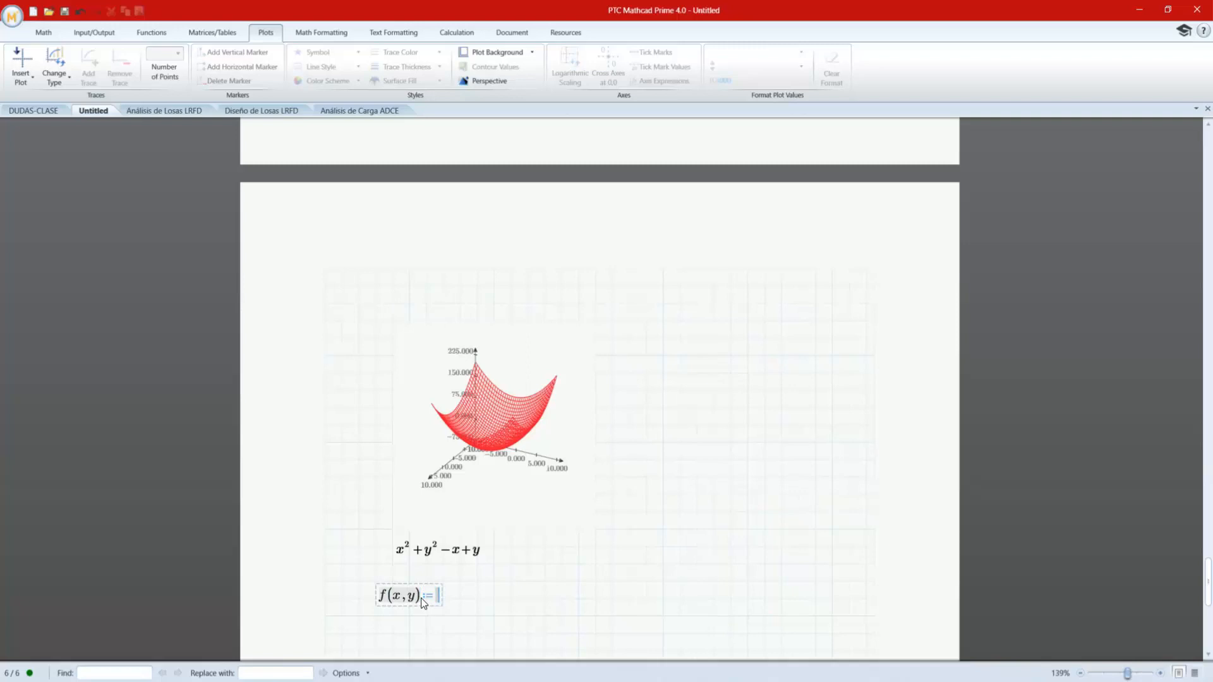
key("ctrl+v")
scroll(376, 491, "down", 5)
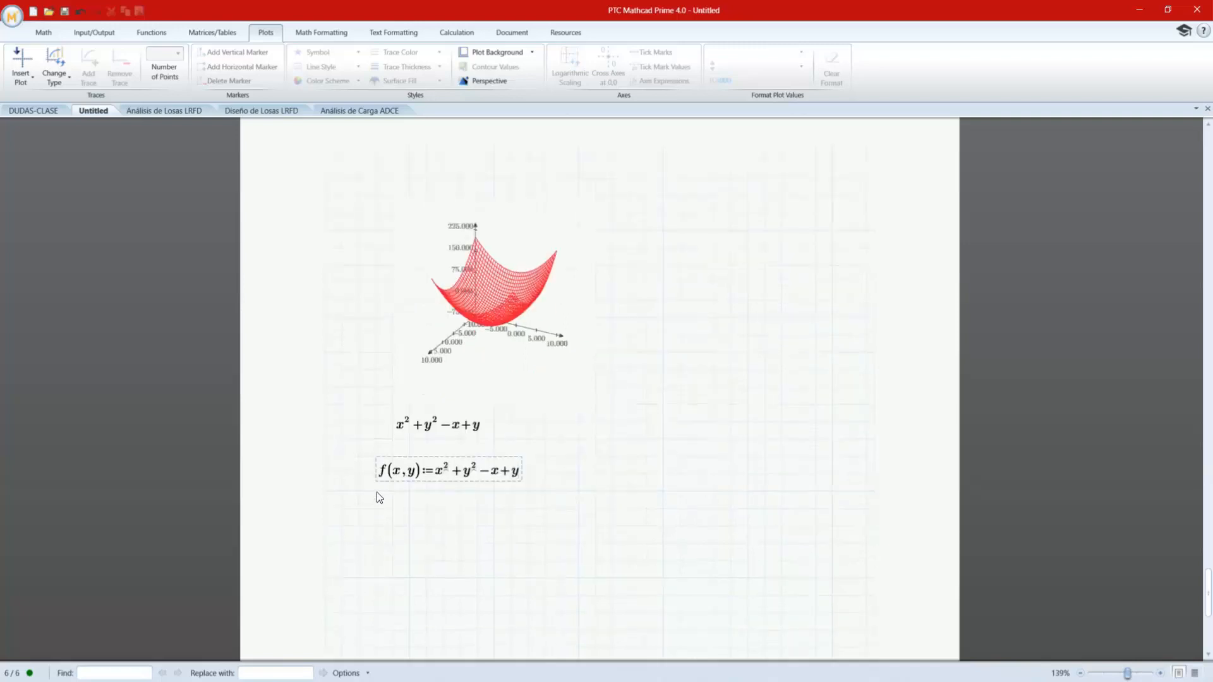
- Insert a contour plot below the f(x,y) definition and enter f as its expression
left_click(378, 447)
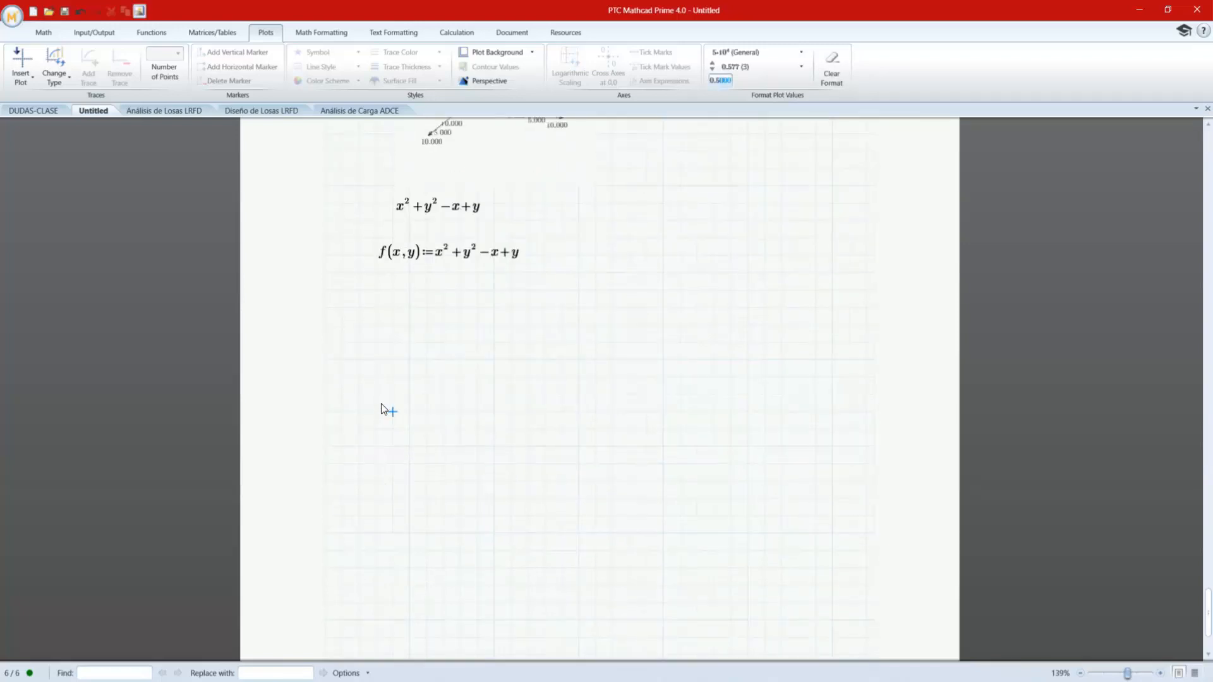
key("ctrl+5")
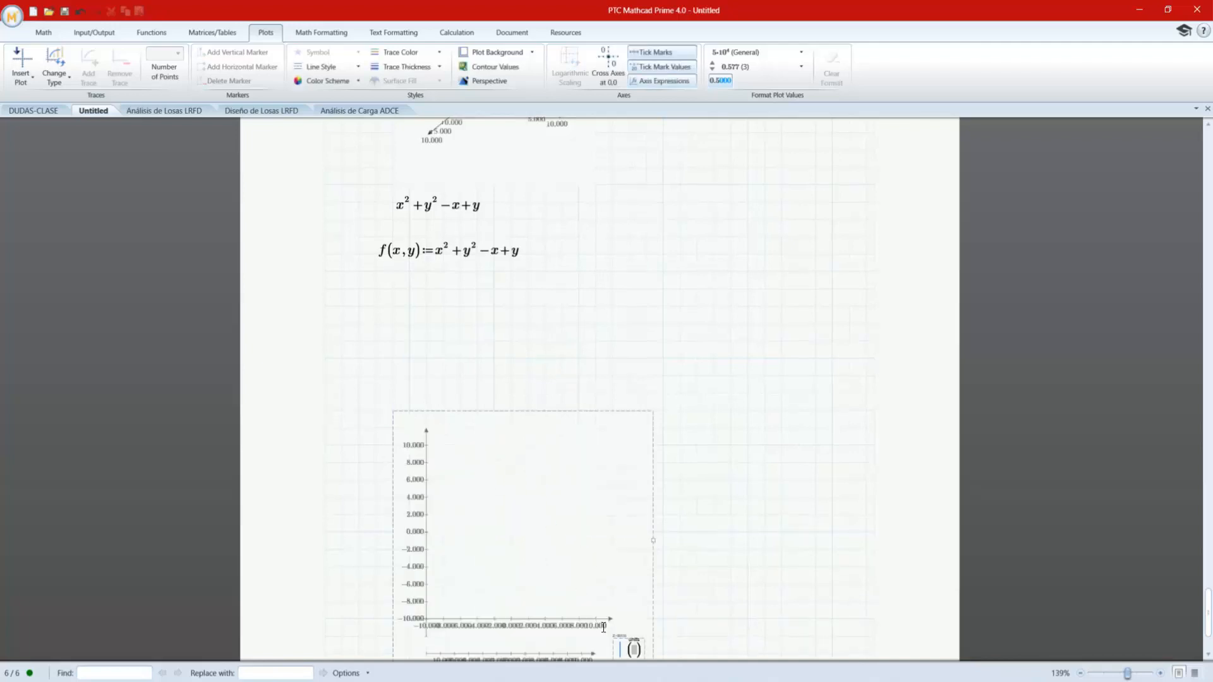
scroll(622, 628, "down", 2)
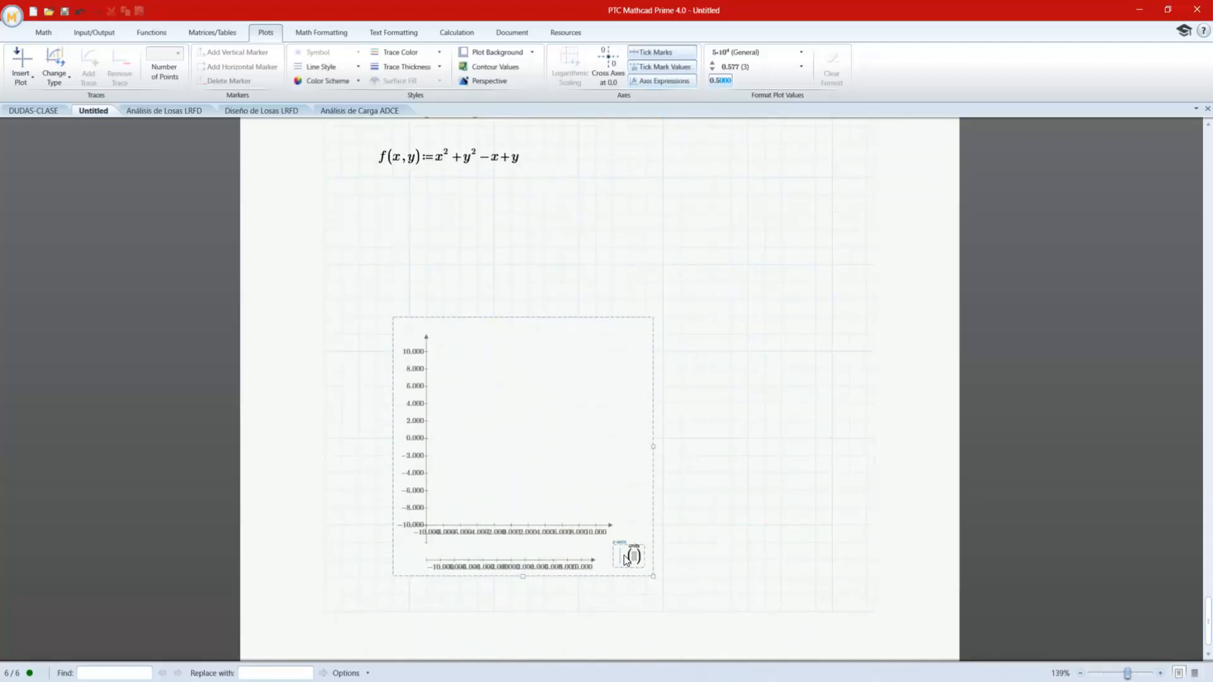
type("f")
- Move the contour plot of f up beneath the function definition, plot it and enlarge its frame
left_click_drag(617, 314, 592, 196)
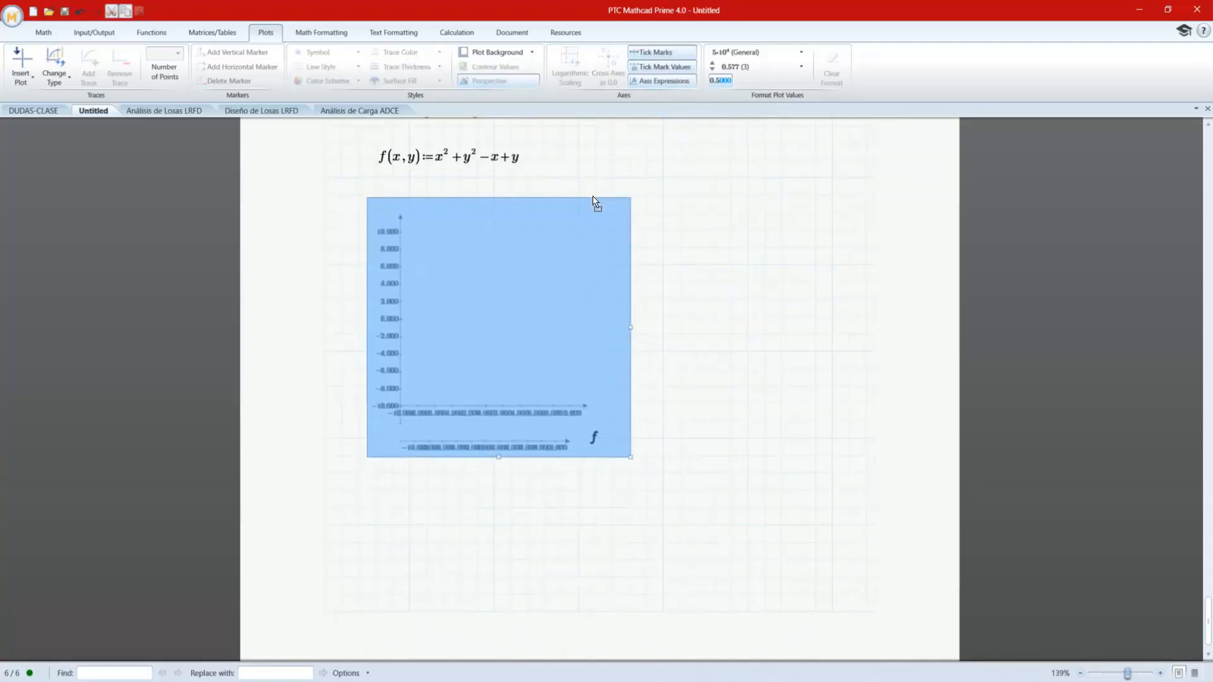
left_click(714, 321)
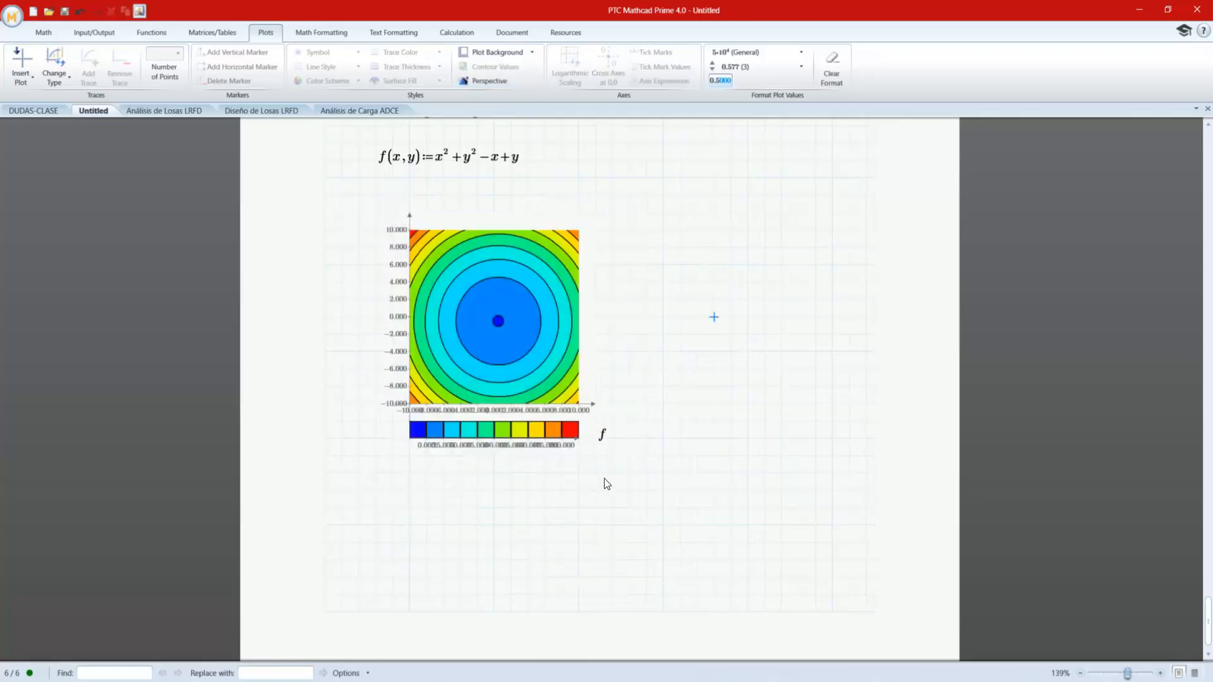
left_click(612, 444)
left_click_drag(638, 456, 810, 559)
- Review the worksheet's polar, 3D and contour plots, resetting the view of the three-surface 3D plot
scroll(766, 481, "up", 10)
scroll(761, 480, "up", 15)
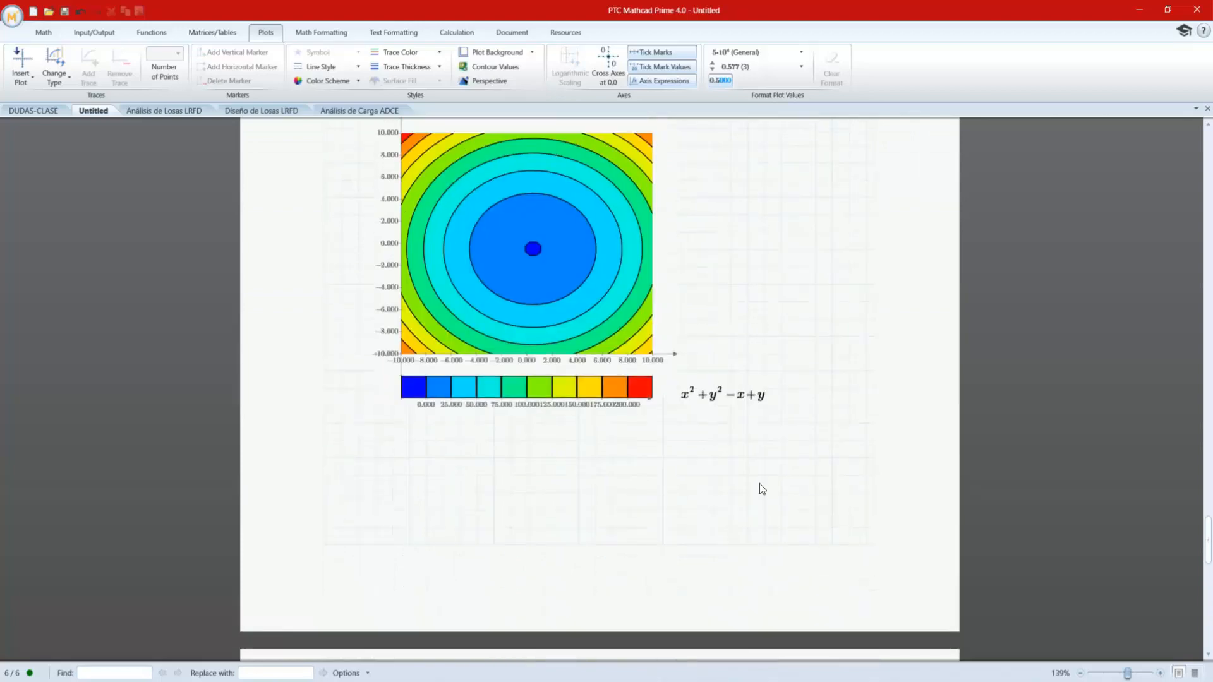
scroll(732, 468, "up", 5)
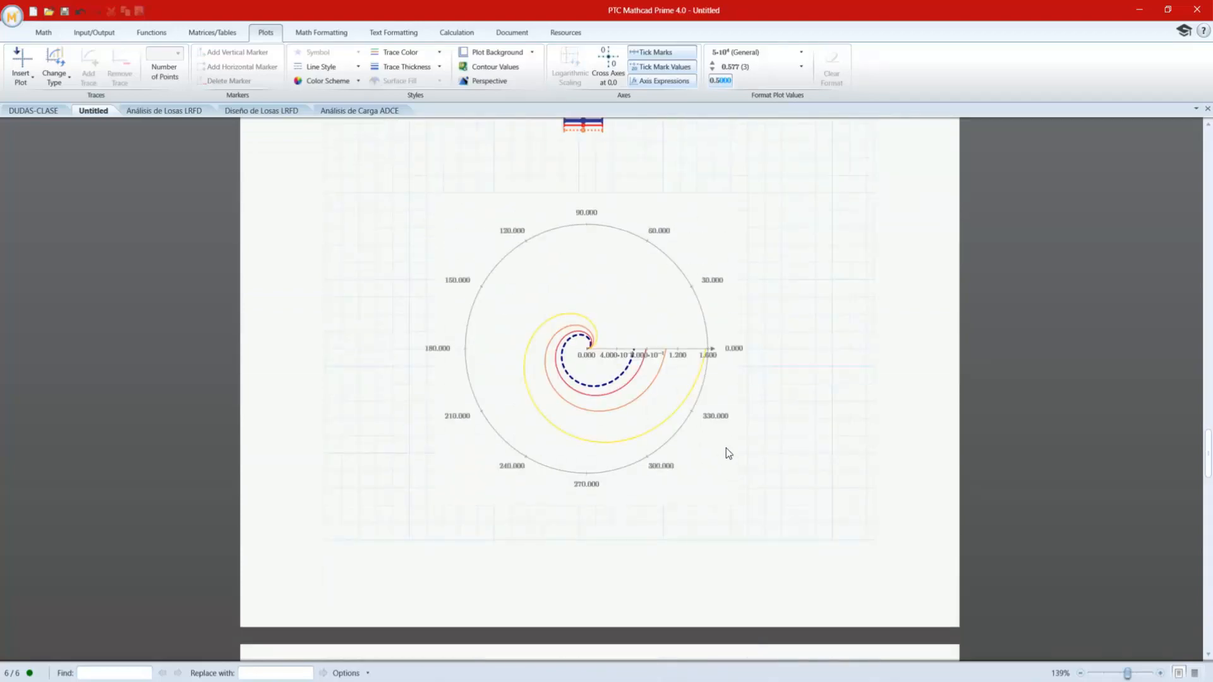
left_click(701, 352)
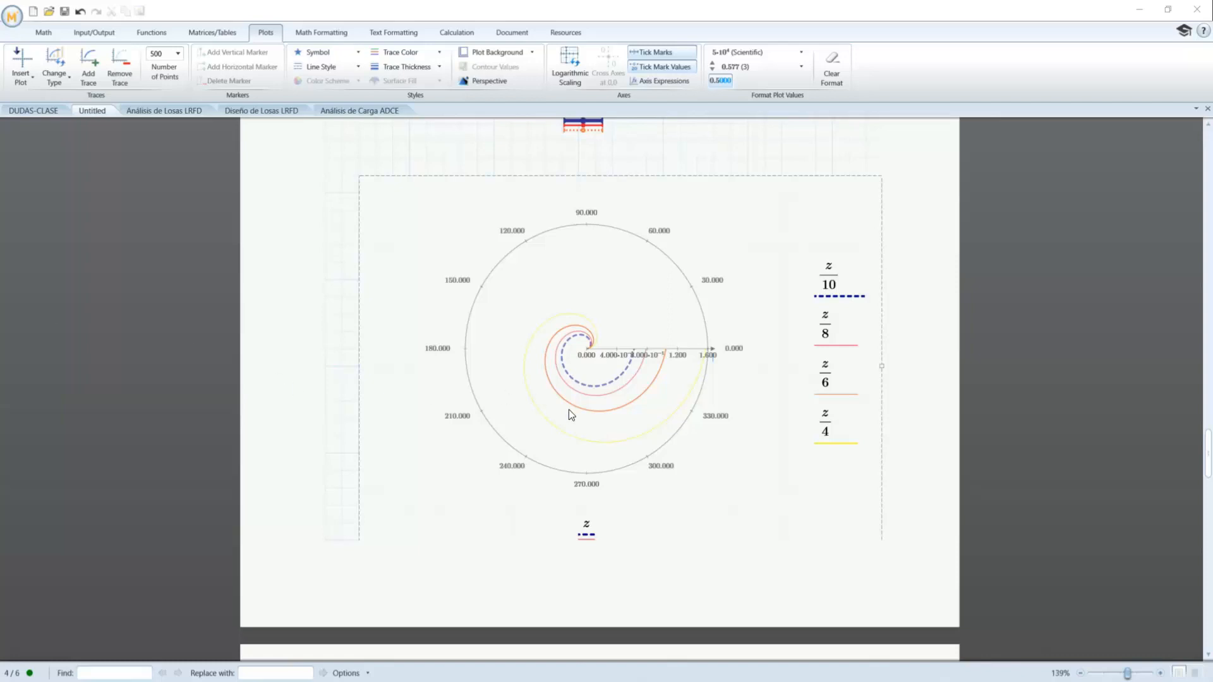
scroll(568, 409, "down", 15)
scroll(488, 344, "down", 15)
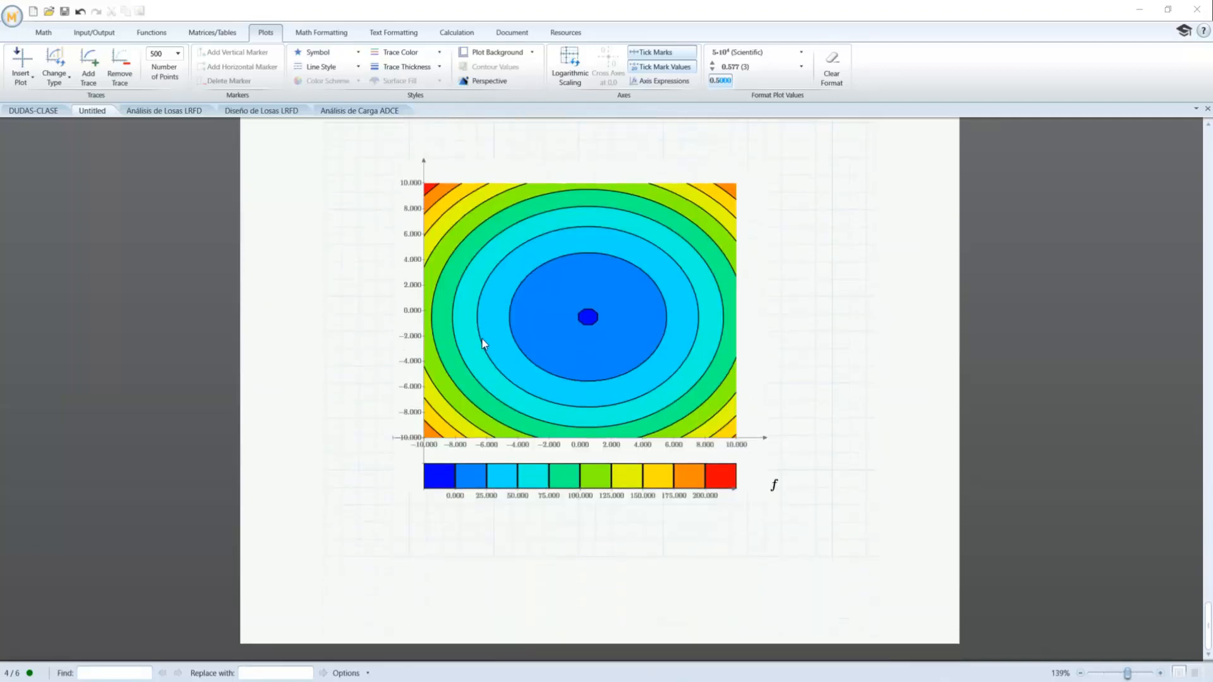
left_click(432, 547)
scroll(397, 481, "down", 2)
scroll(422, 510, "up", 3)
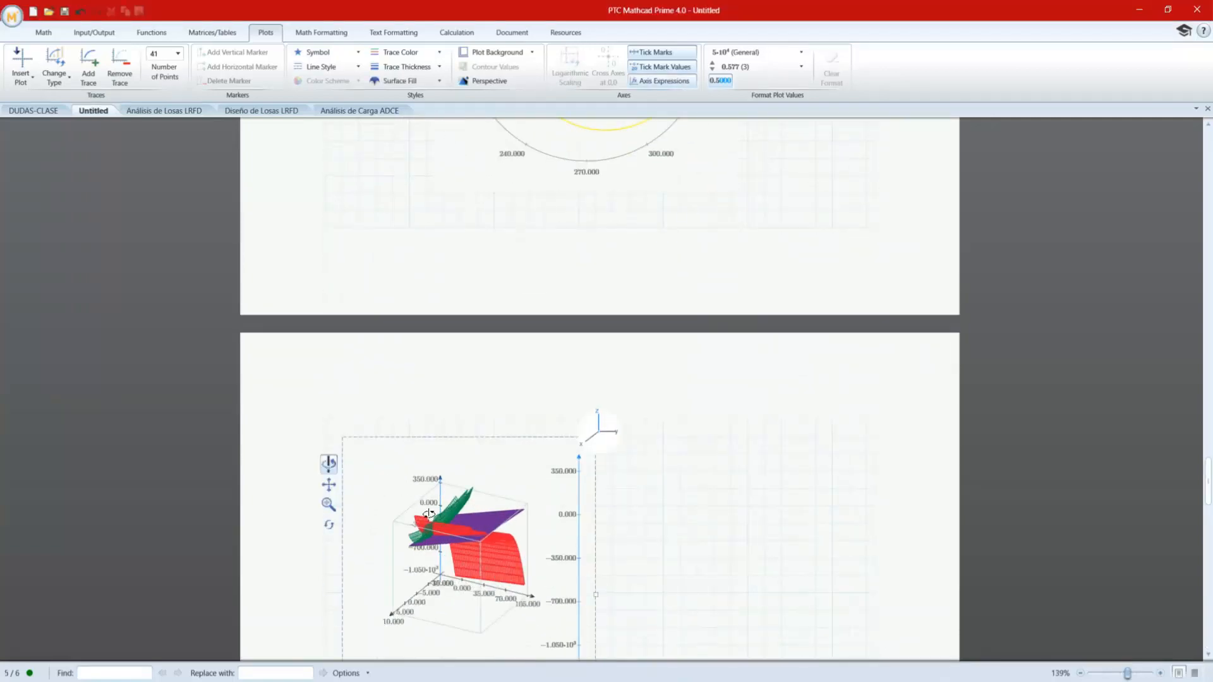
left_click(330, 526)
left_click(712, 489)
scroll(712, 491, "down", 15)
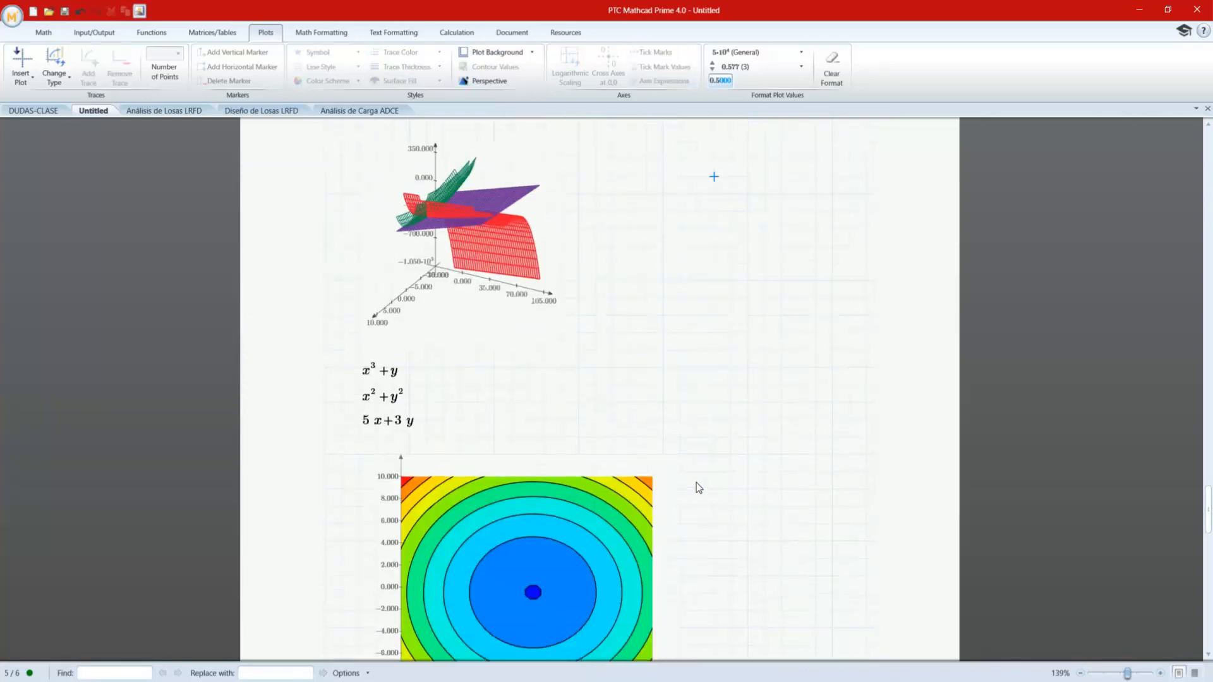
scroll(501, 494, "down", 5)
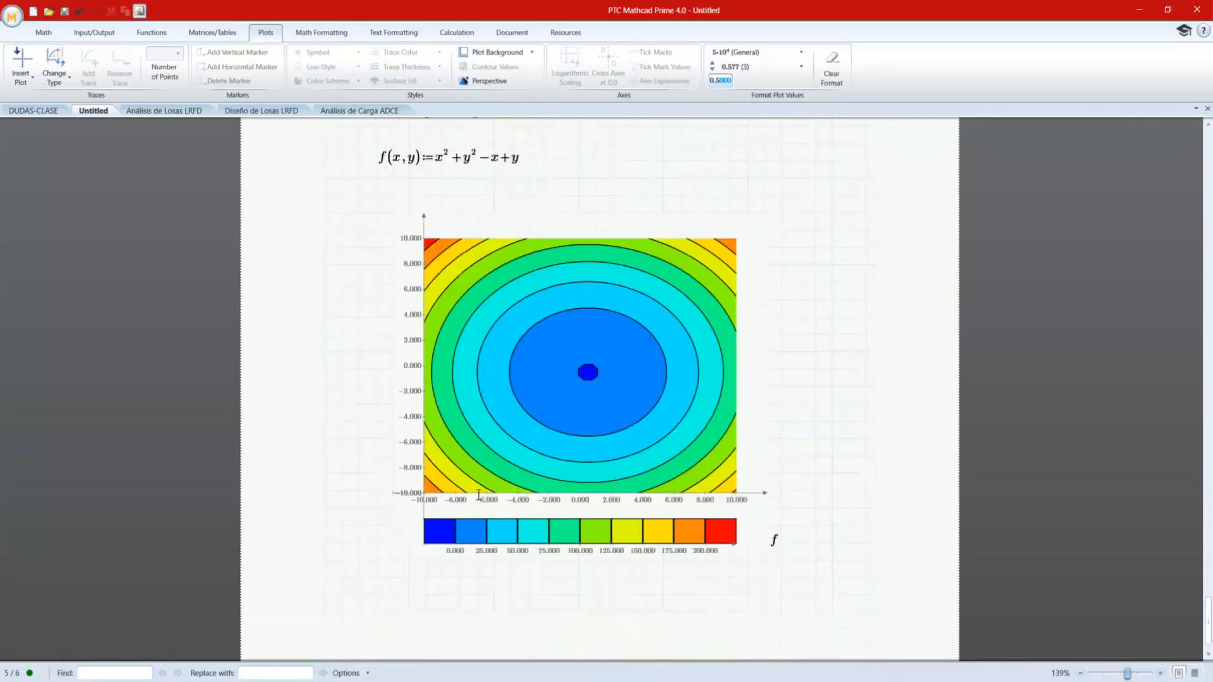
- Start a new function definition on the page after the last contour plot: V with subscript x, arguments w, L and x, beginning with w
left_click(385, 545)
key("Return")
key("Return")
key("Return")
key("Return")
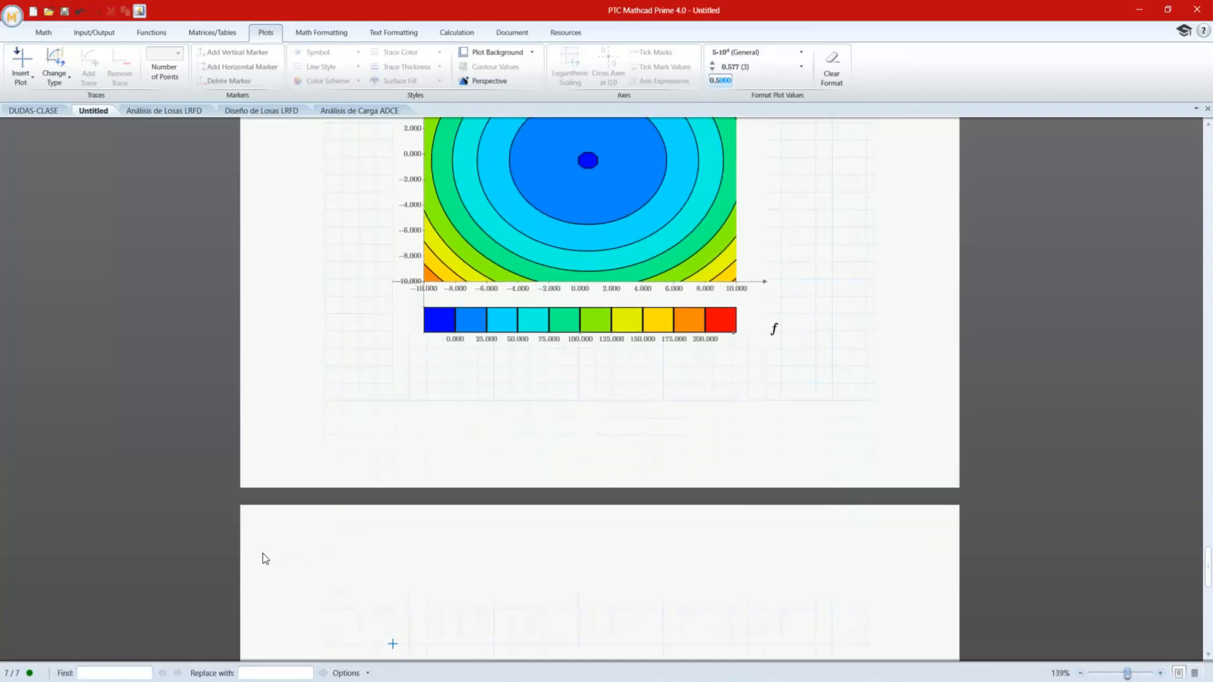
type("V.x")
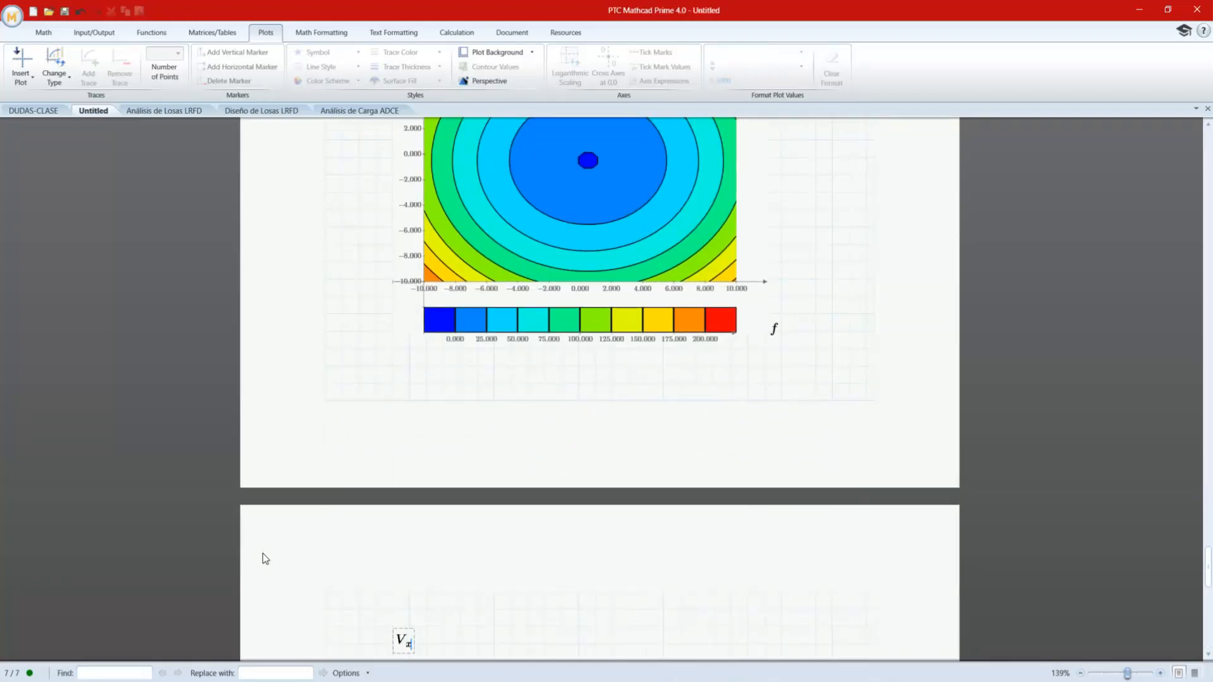
type("(")
key("BackSpace")
type("(w,L,x):=")
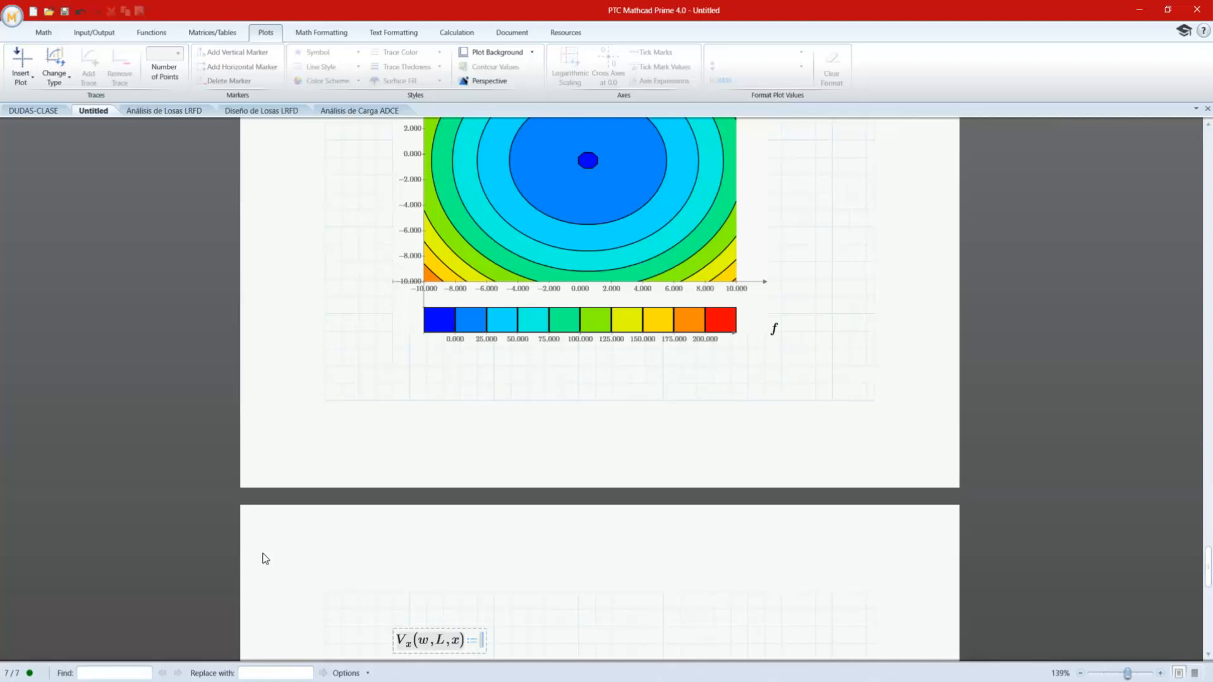
type("w(")
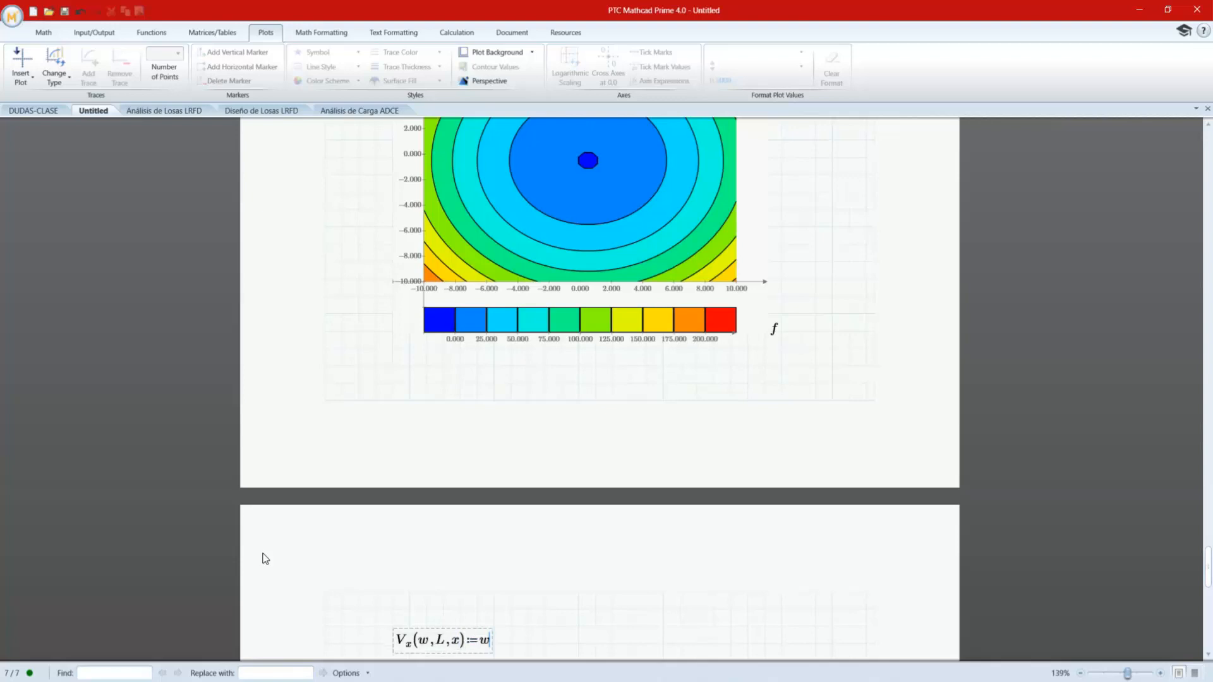
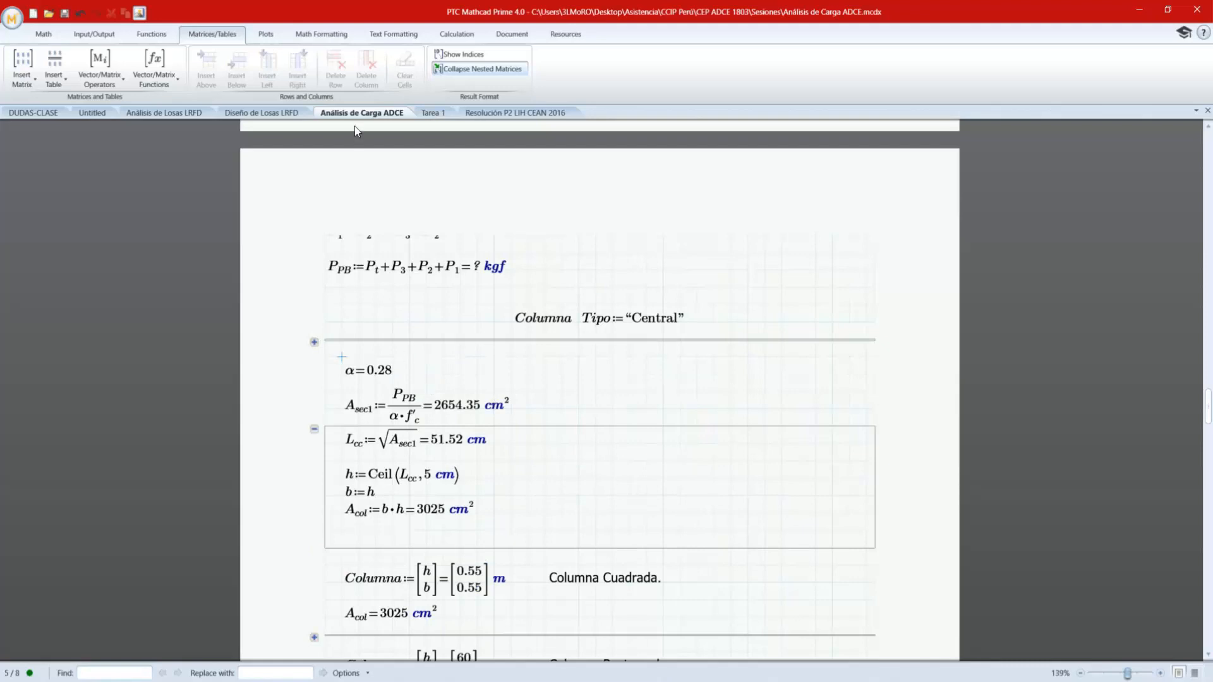
- Collapse the area holding the L_cc, h, b and A_col calculations and expand it again
left_click(505, 33)
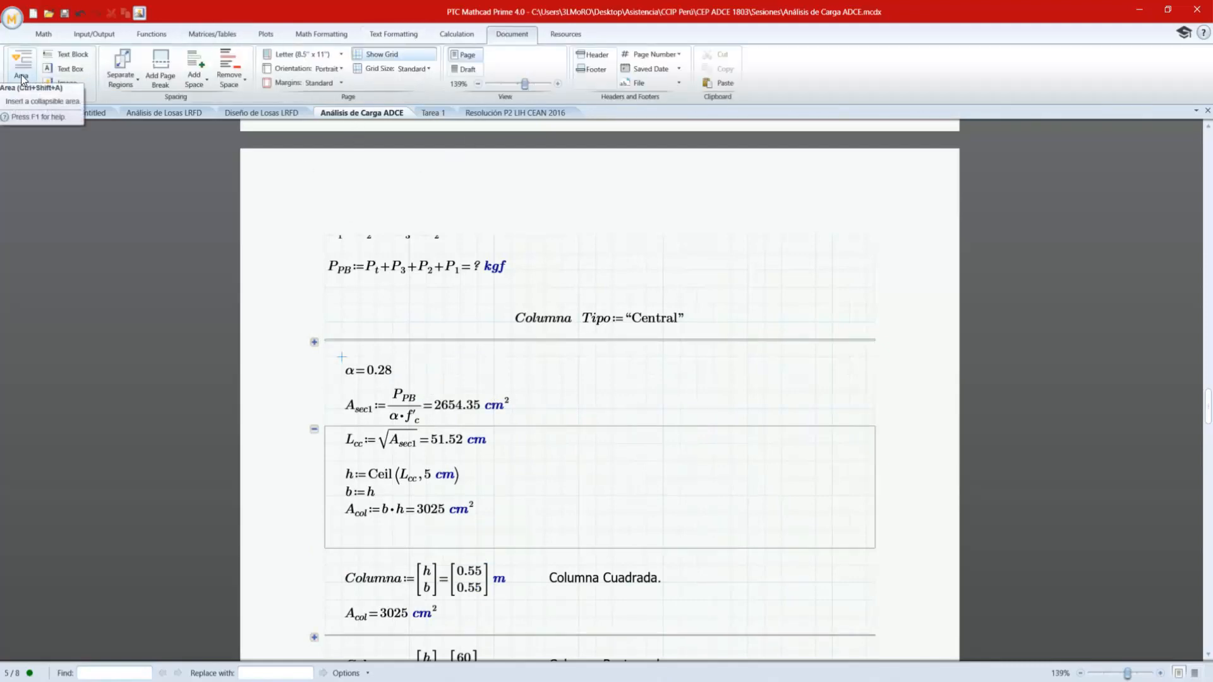
left_click(314, 428)
left_click(314, 428)
scroll(335, 518, "down", 3)
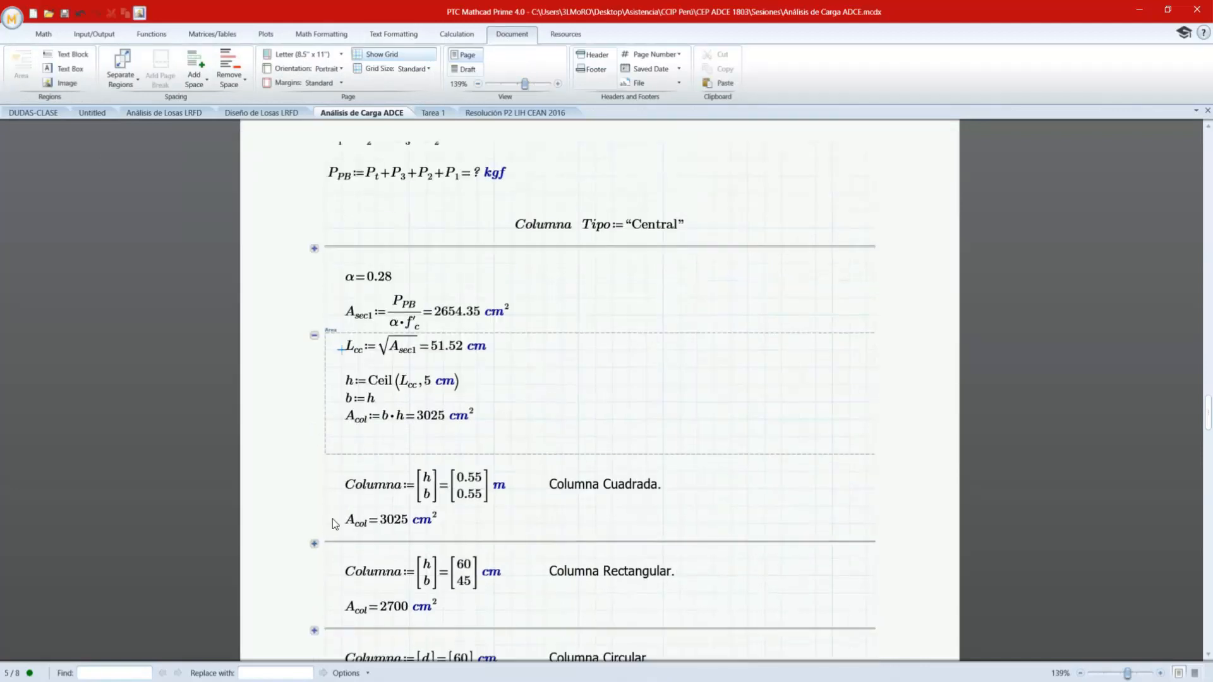
- Expand the collapsed calculation area just above the central column's rectangular column result
left_click(313, 544)
scroll(342, 492, "down", 4)
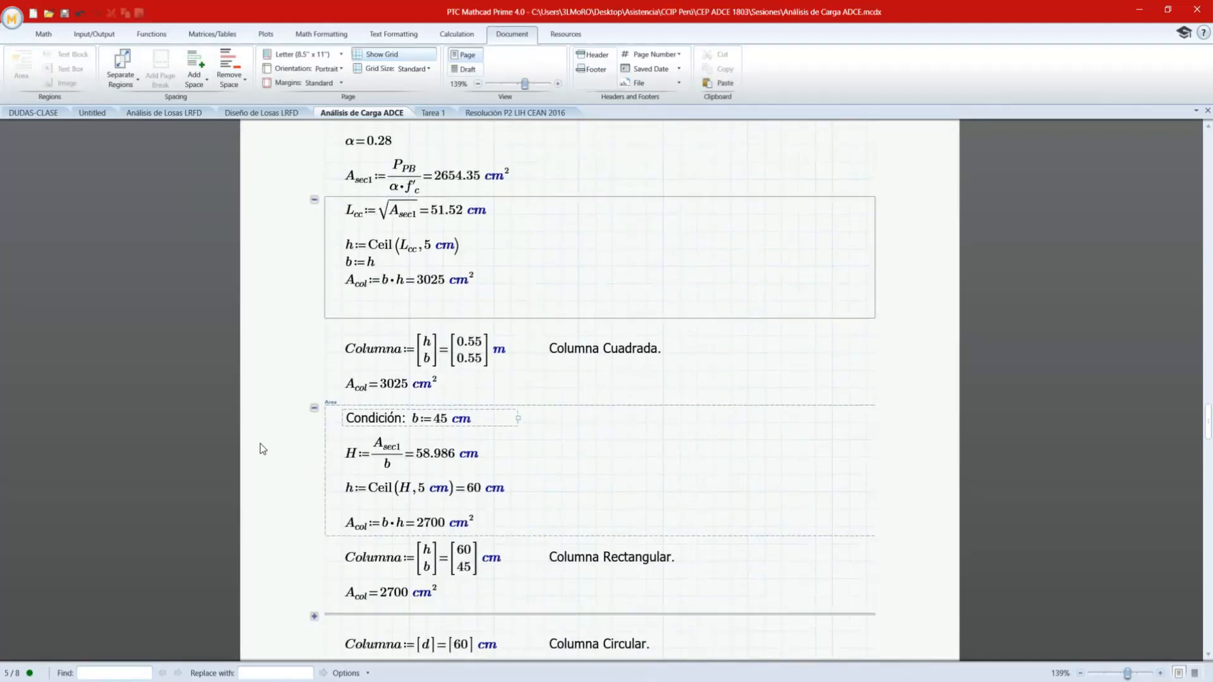
scroll(582, 454, "up", 2)
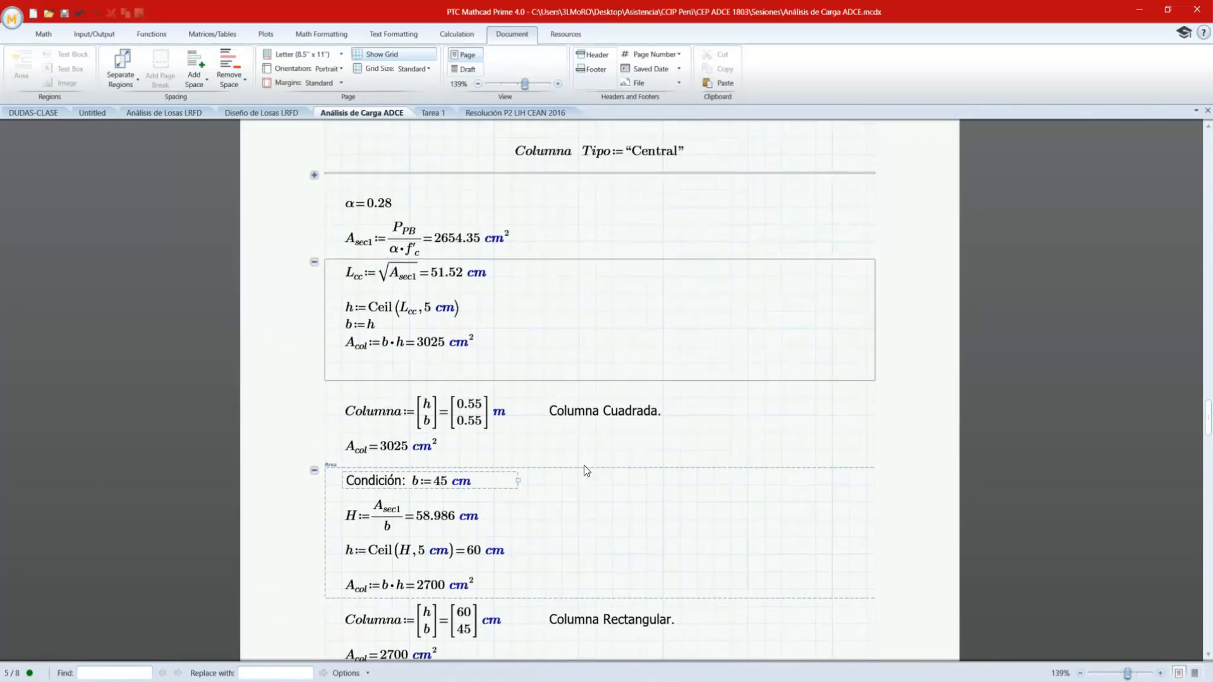
scroll(584, 471, "down", 1)
- Insert the image Picture1.png beside the H and h calculations in the rectangular column area, and collapse that area
left_click(493, 507)
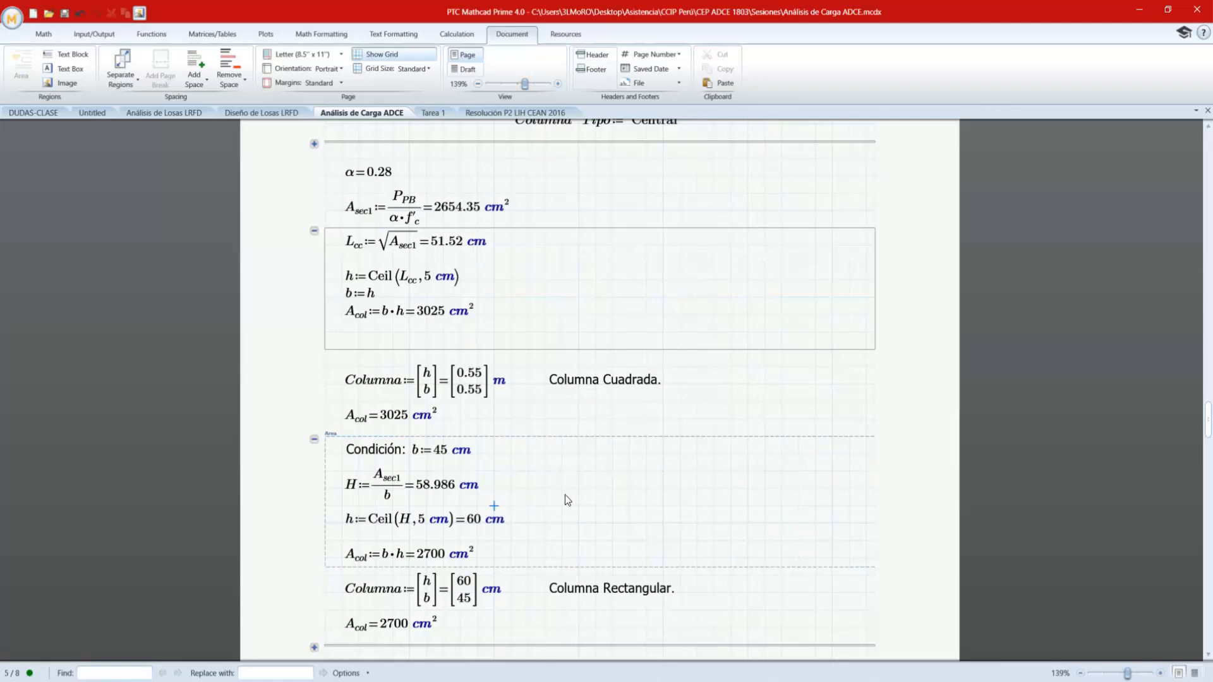
left_click(545, 489)
left_click(64, 83)
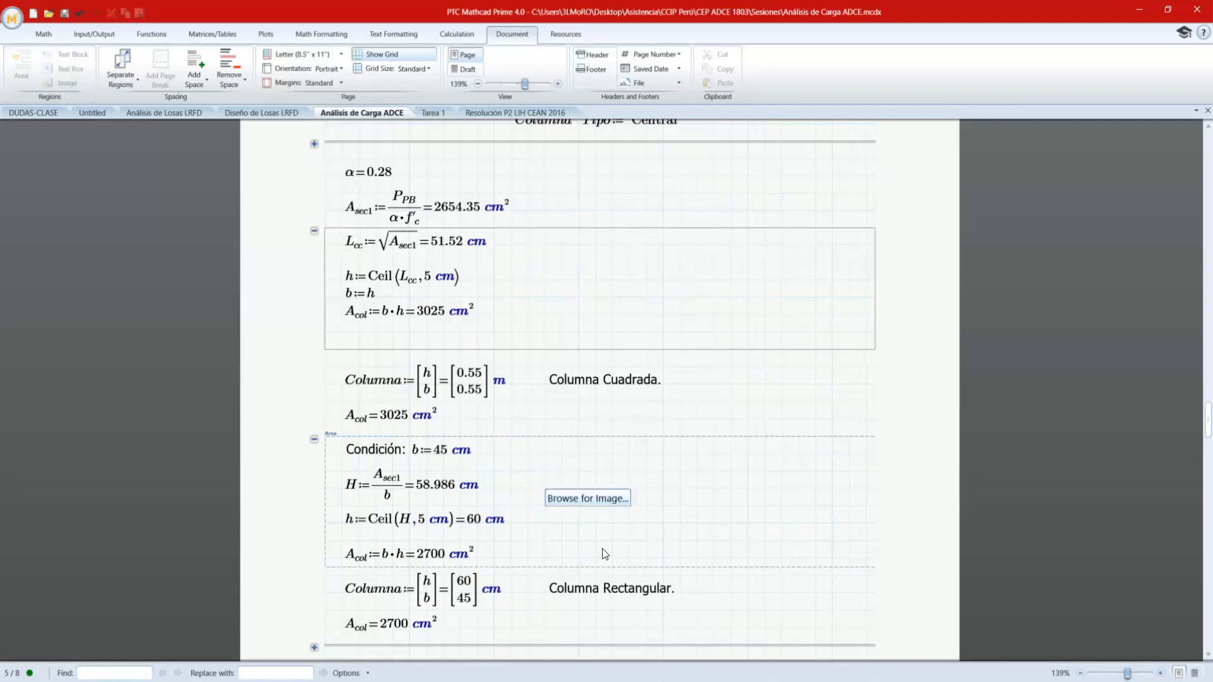
left_click(605, 497)
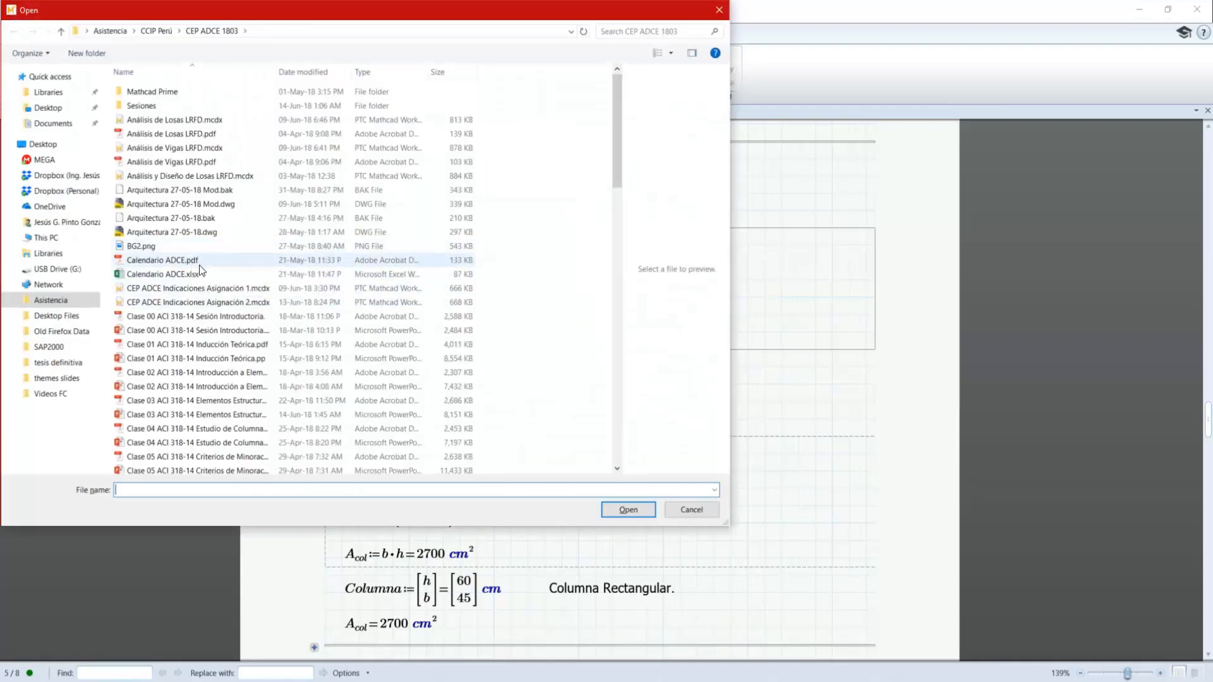
scroll(199, 264, "down", 20)
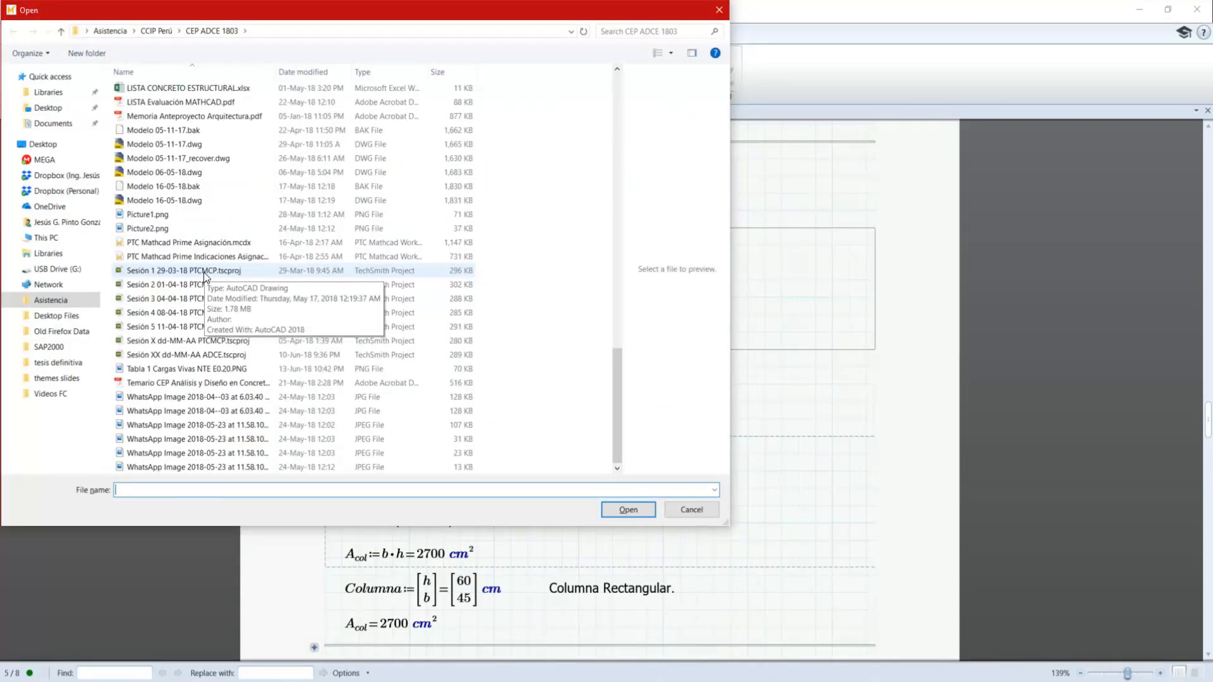
left_click(166, 215)
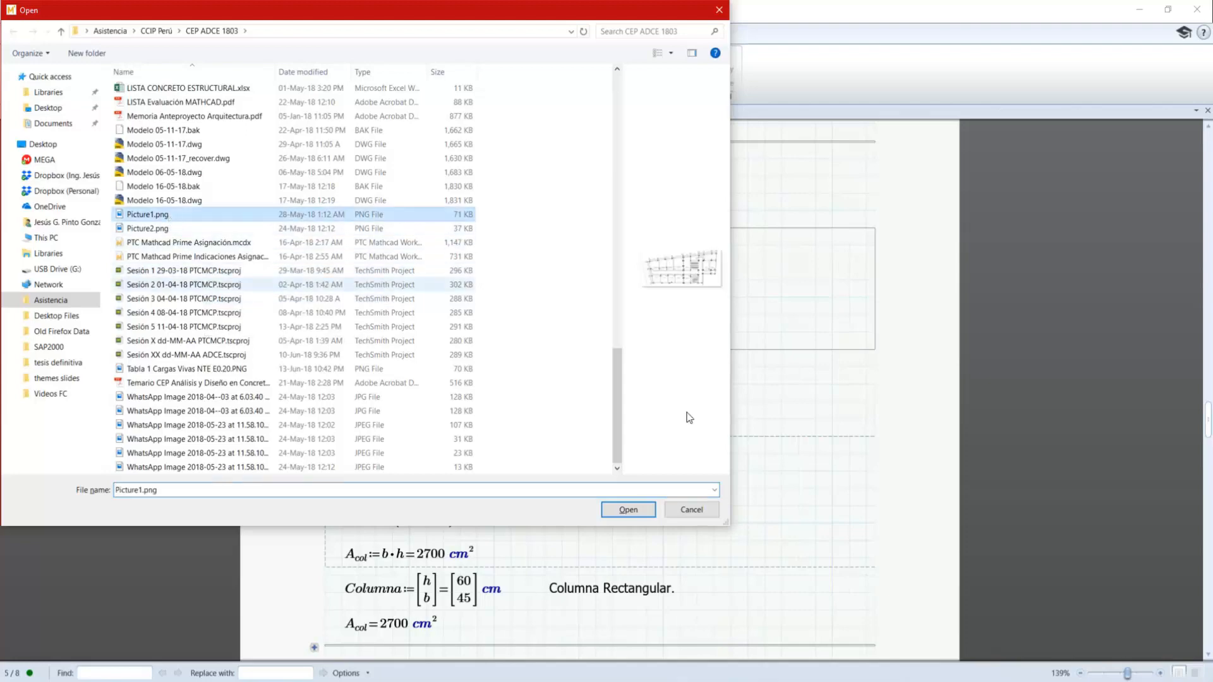
left_click(653, 515)
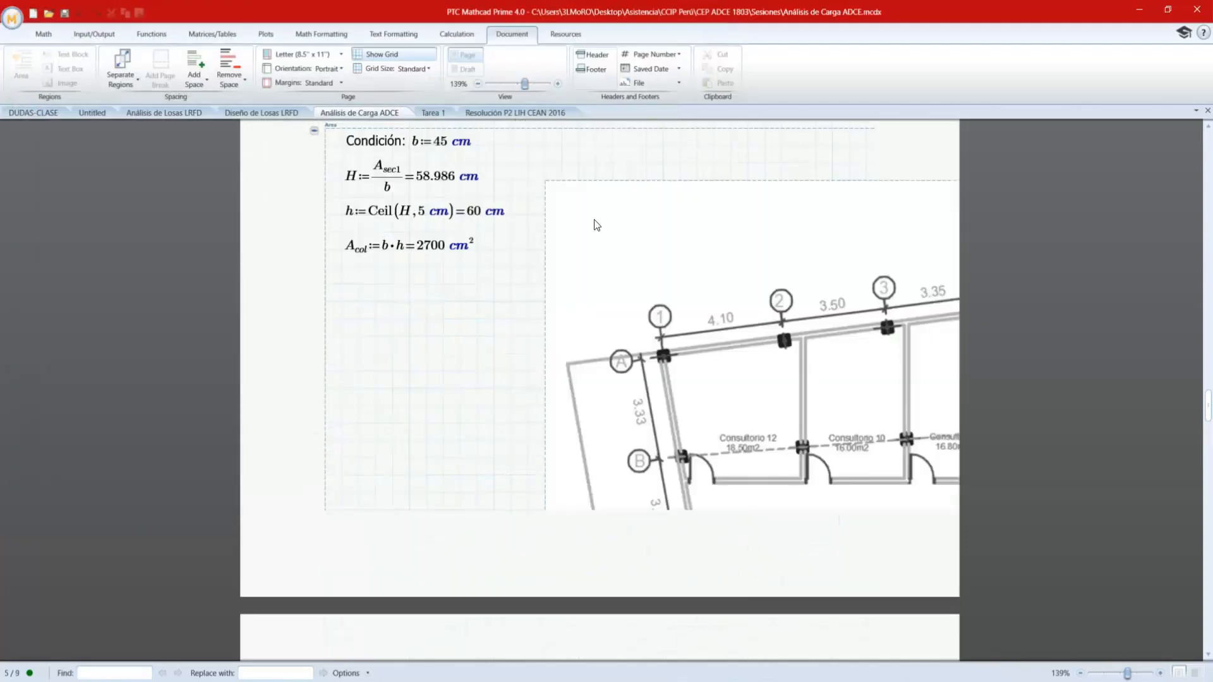
scroll(574, 259, "up", 3)
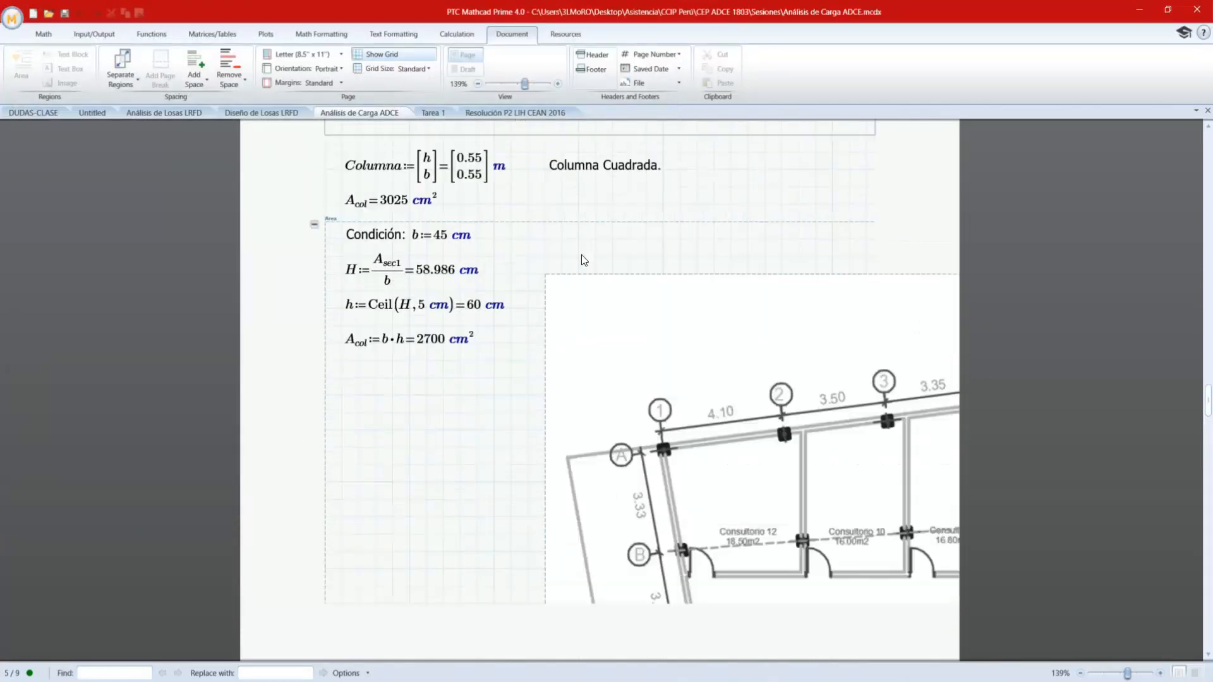
left_click(315, 226)
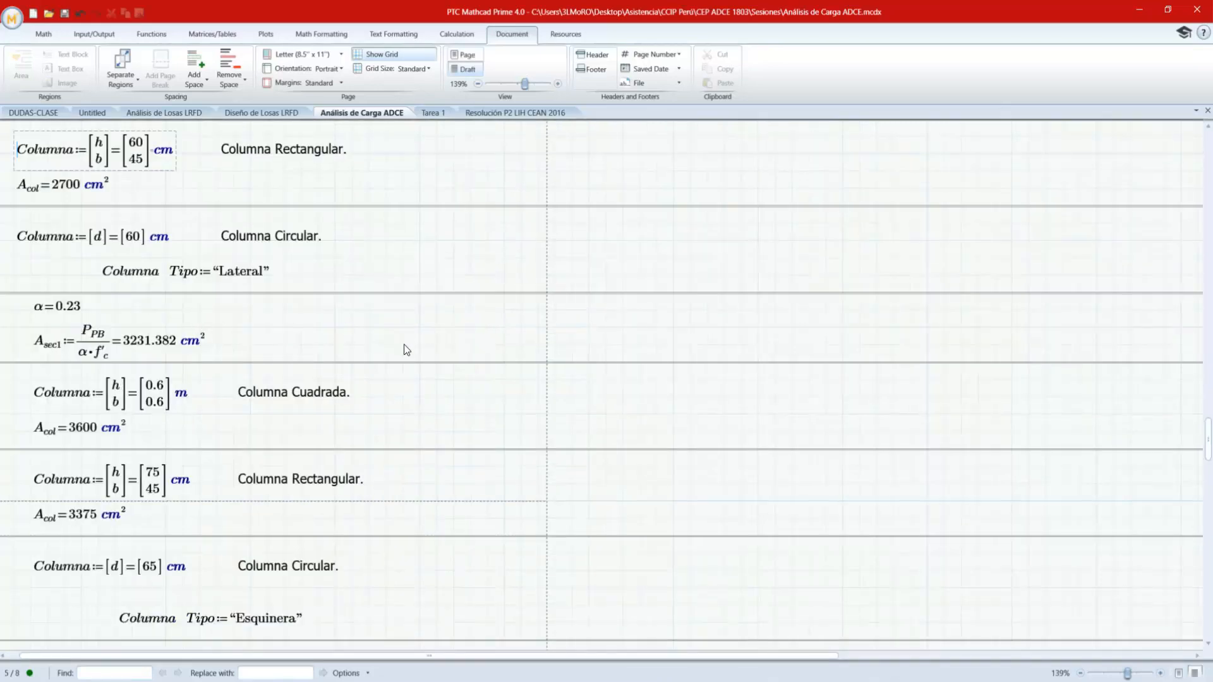
- Return the worksheet to Page view, then expand the area defining α by column type and collapse it again
left_click(1179, 673)
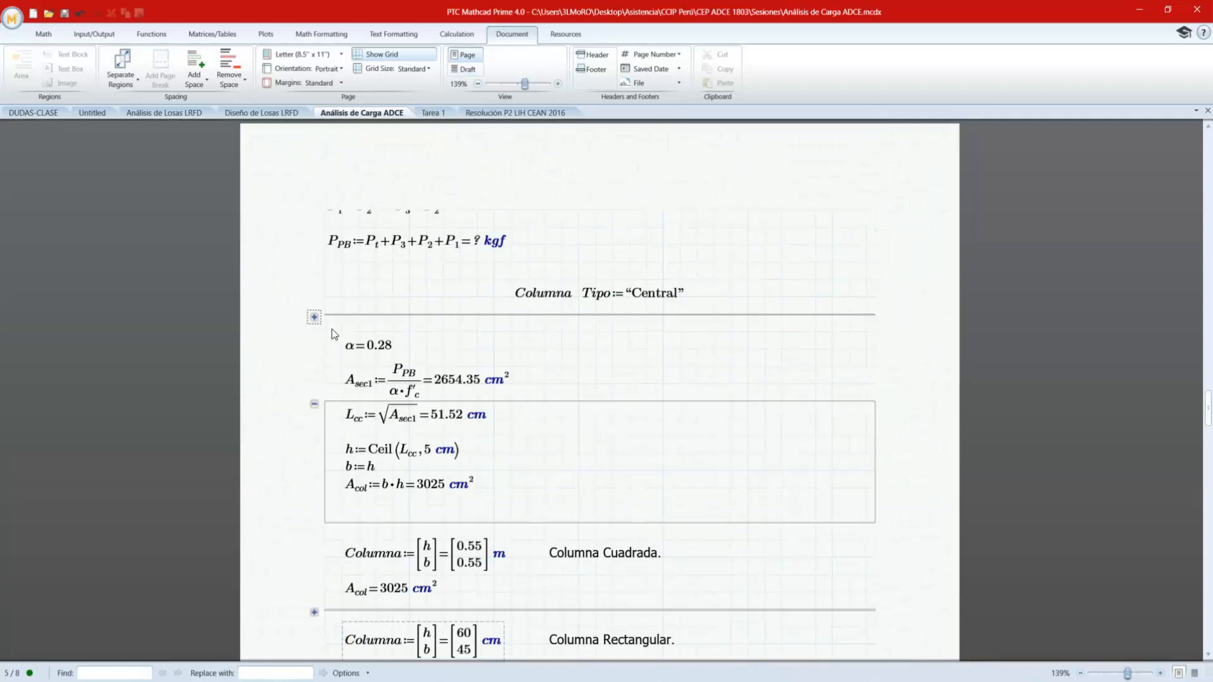
left_click(314, 317)
left_click(629, 366)
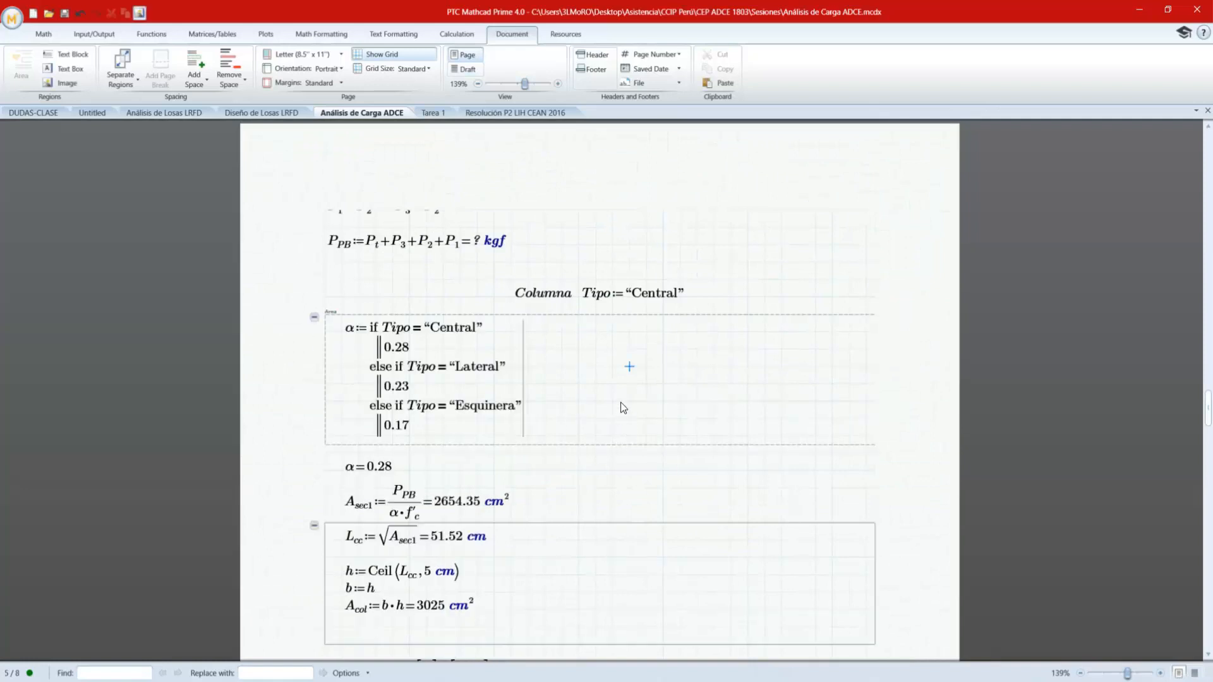
left_click(314, 321)
left_click(314, 318)
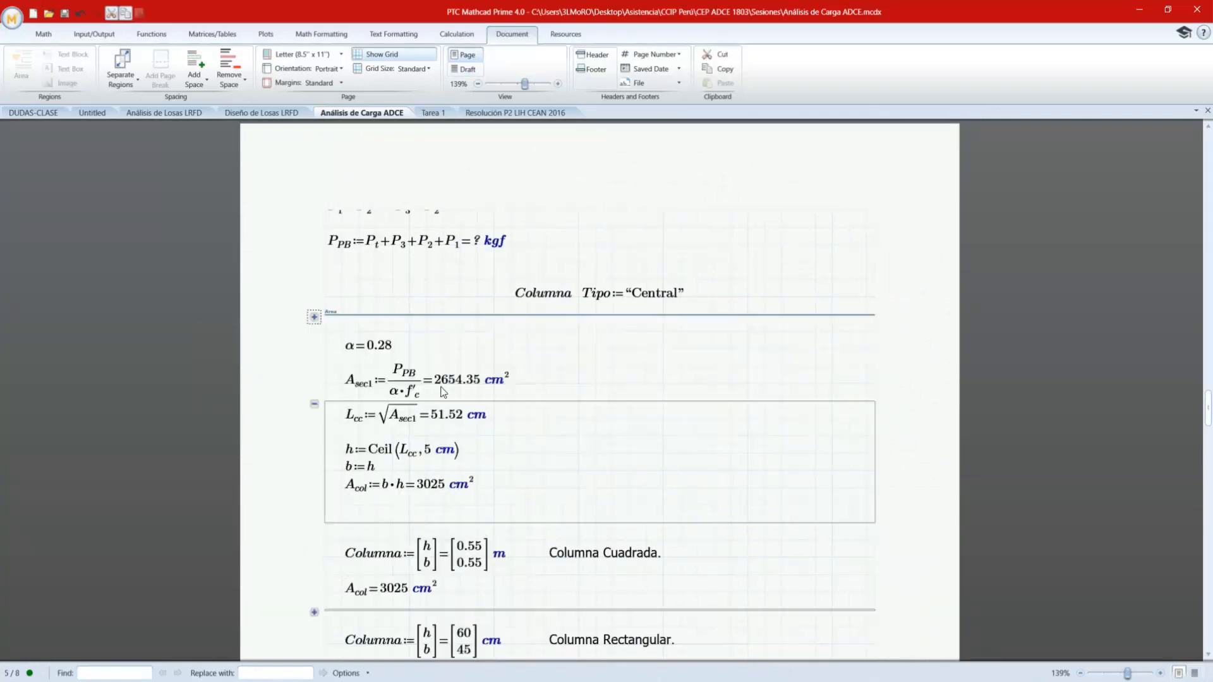
scroll(442, 391, "down", 10)
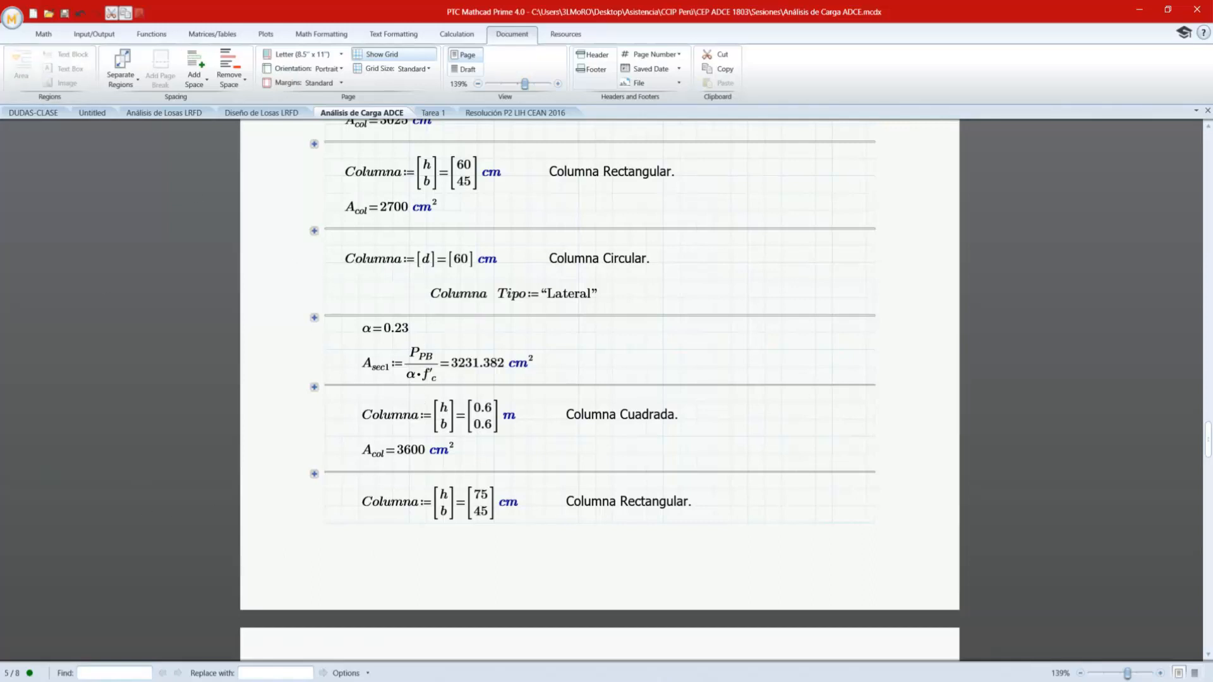
- Try to print all pages of the worksheet with the Adobe PDF printer
left_click(13, 19)
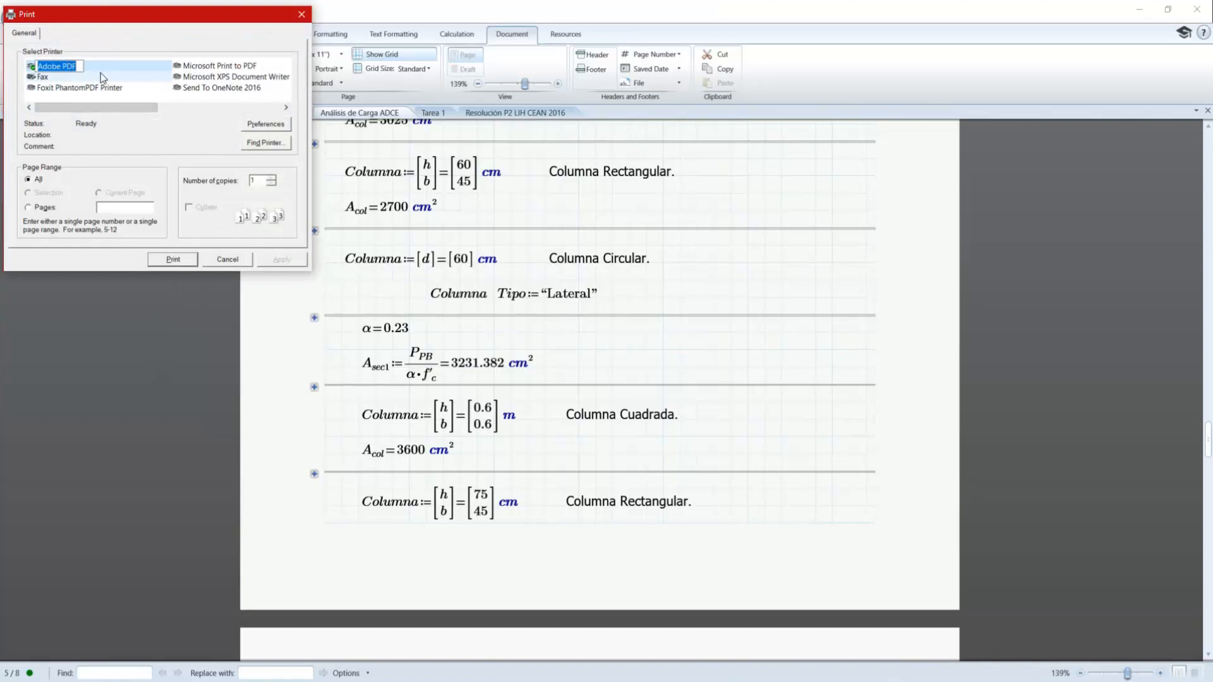
left_click(215, 65)
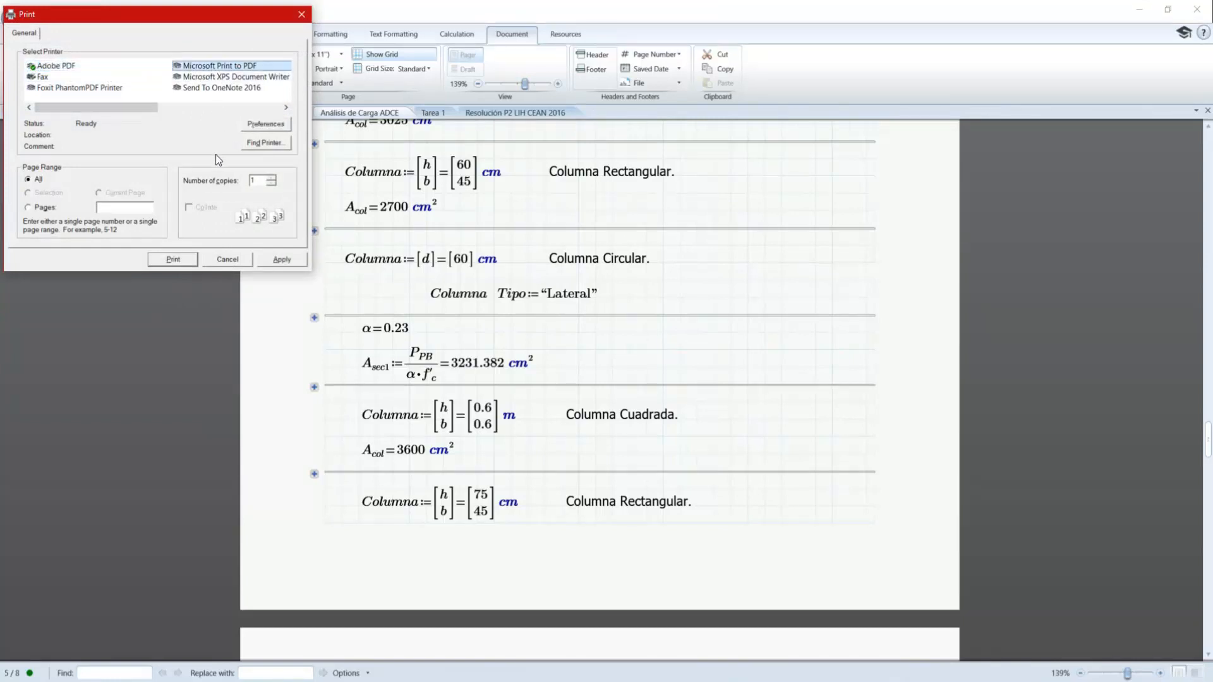
left_click(104, 66)
left_click(218, 67)
left_click(113, 67)
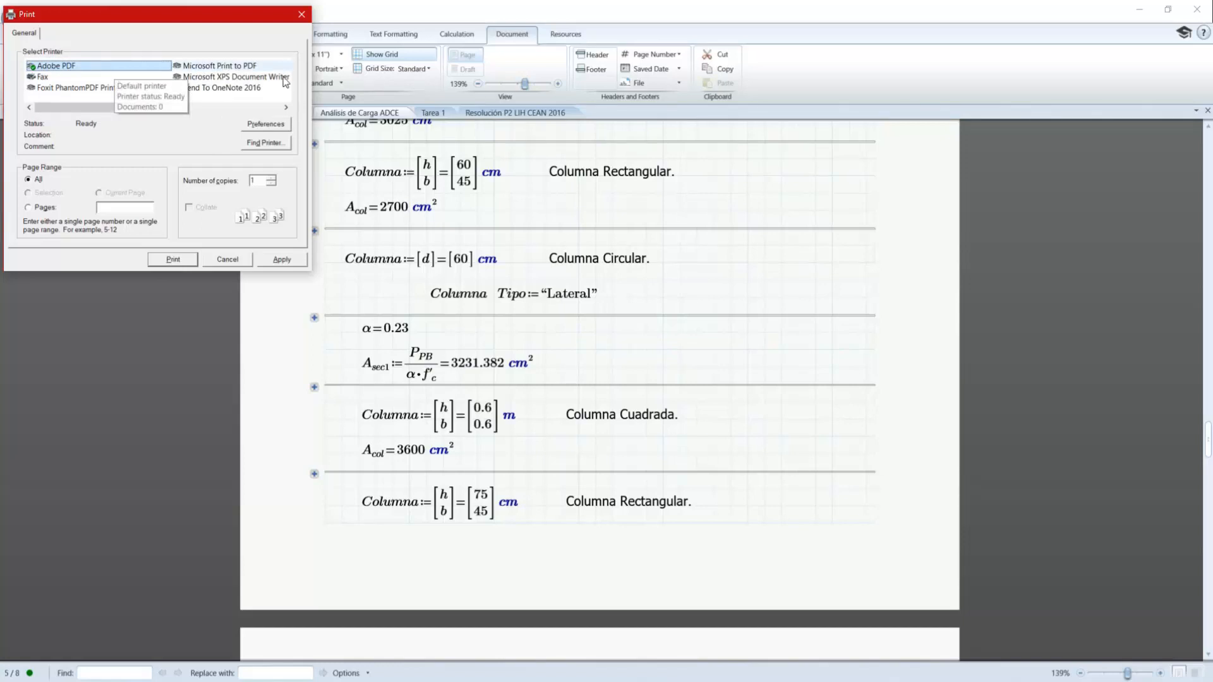
left_click(171, 260)
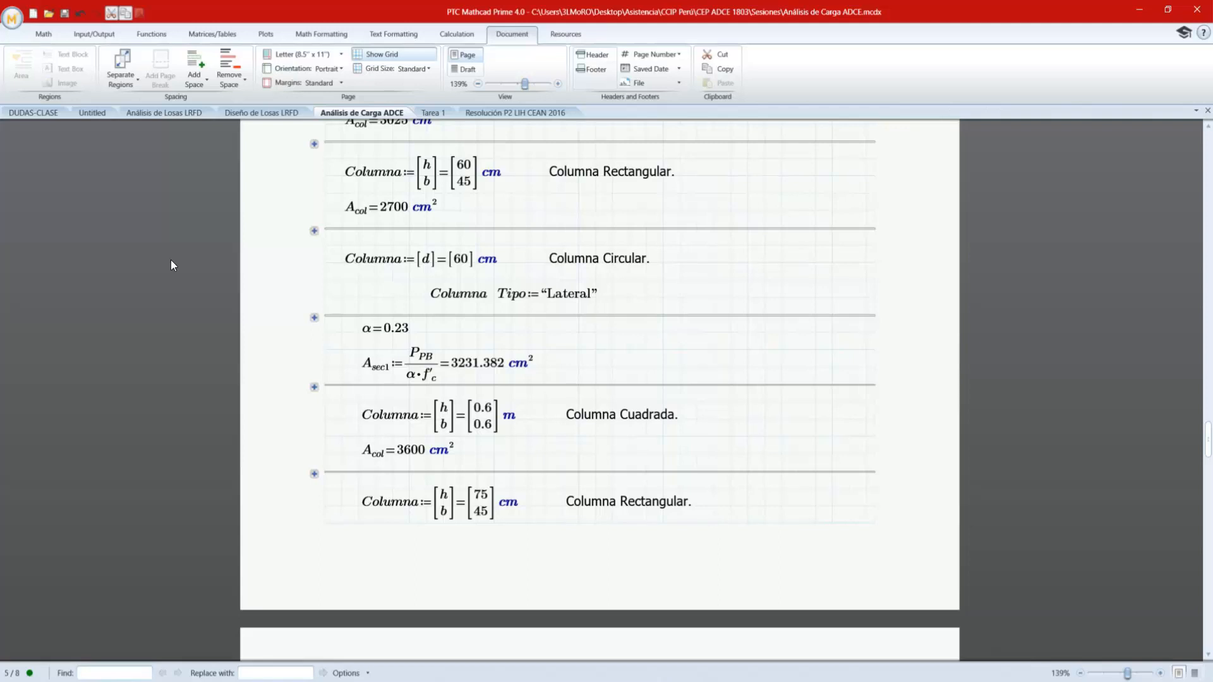
- Print the worksheet to PDF, saving it as Análisis de Carga ADCE.pdf in the CEP MPELIC Mayo-18 folder
scroll(541, 379, "down", 3)
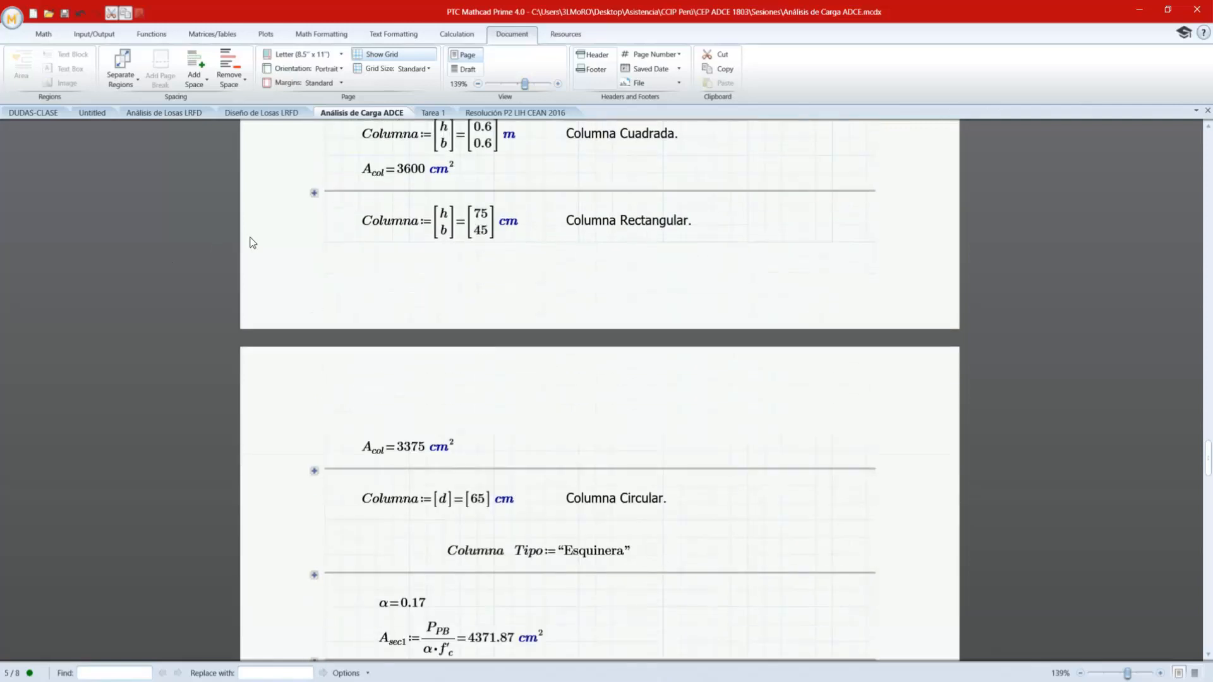
left_click(12, 19)
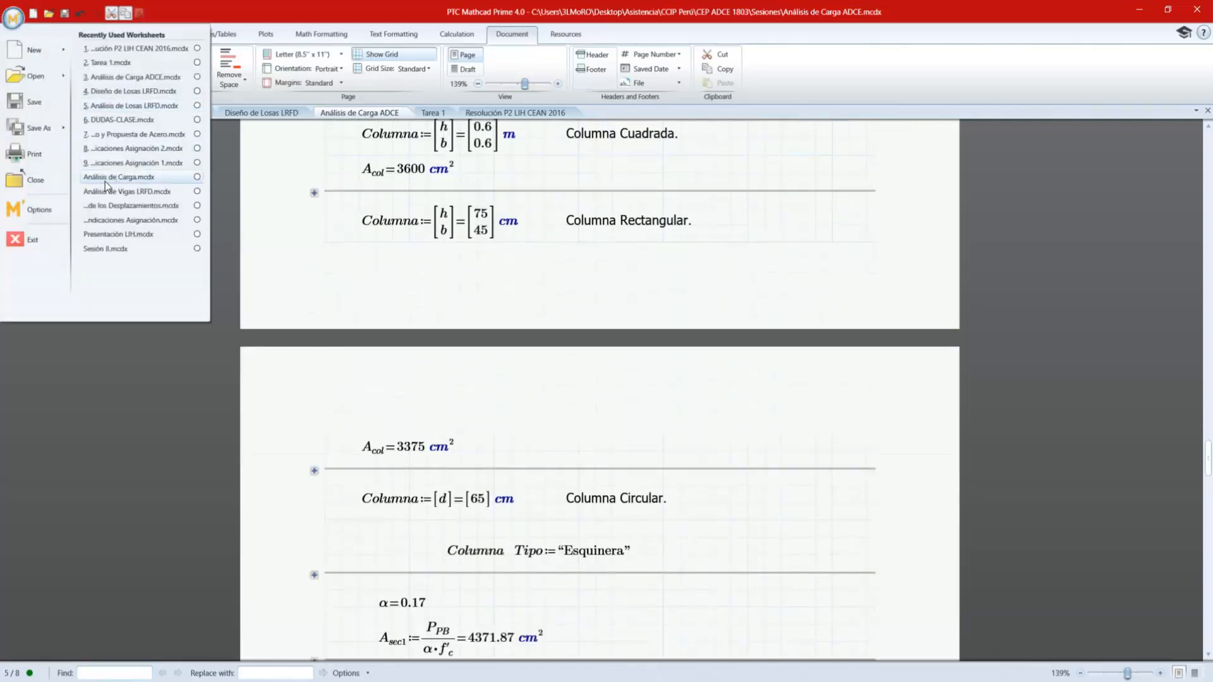
left_click(36, 153)
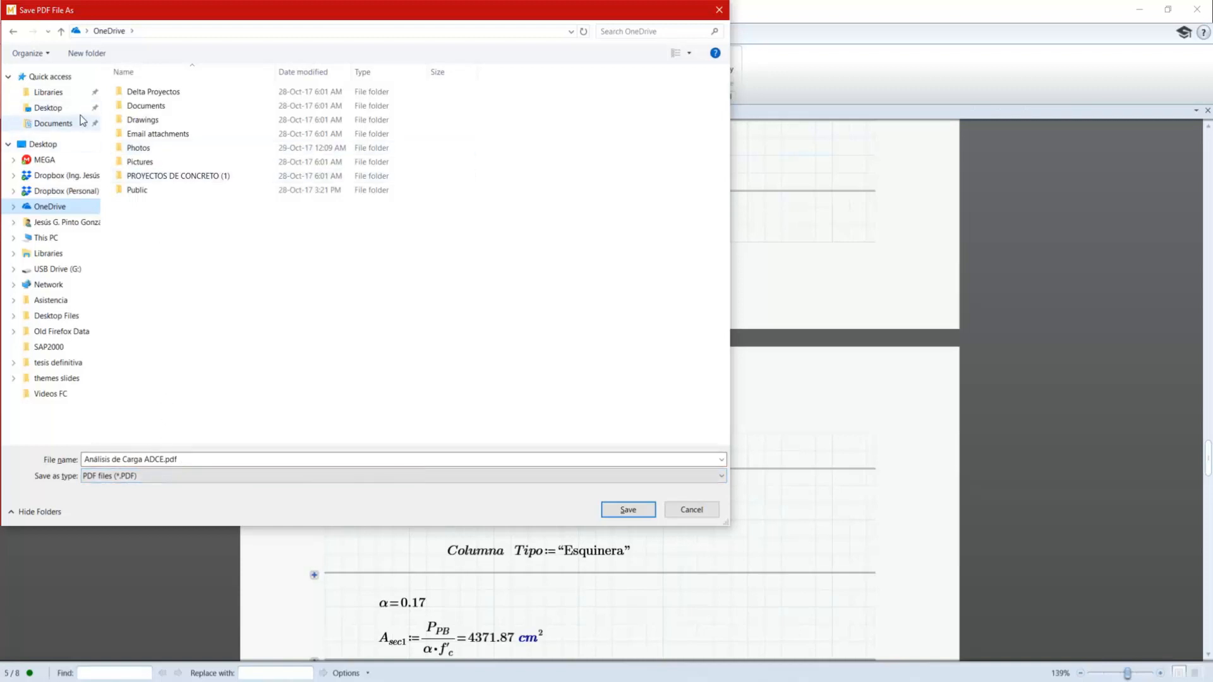
left_click(55, 94)
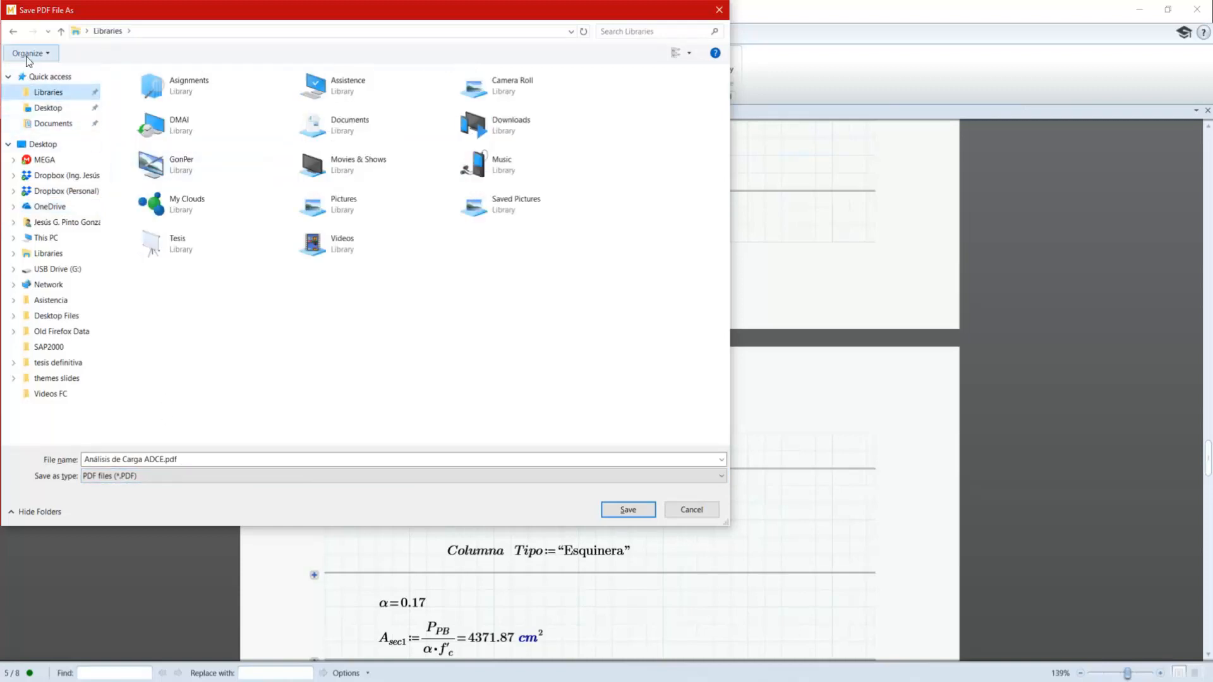
left_click(39, 77)
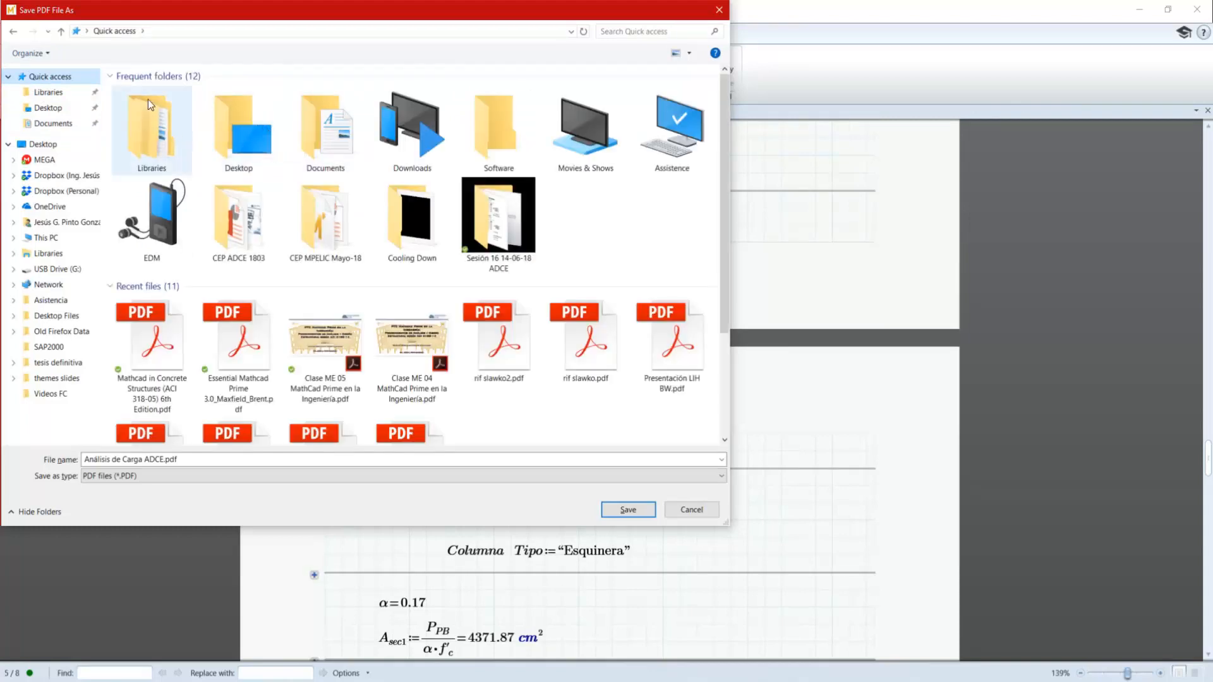
left_click(493, 234)
double_click(335, 225)
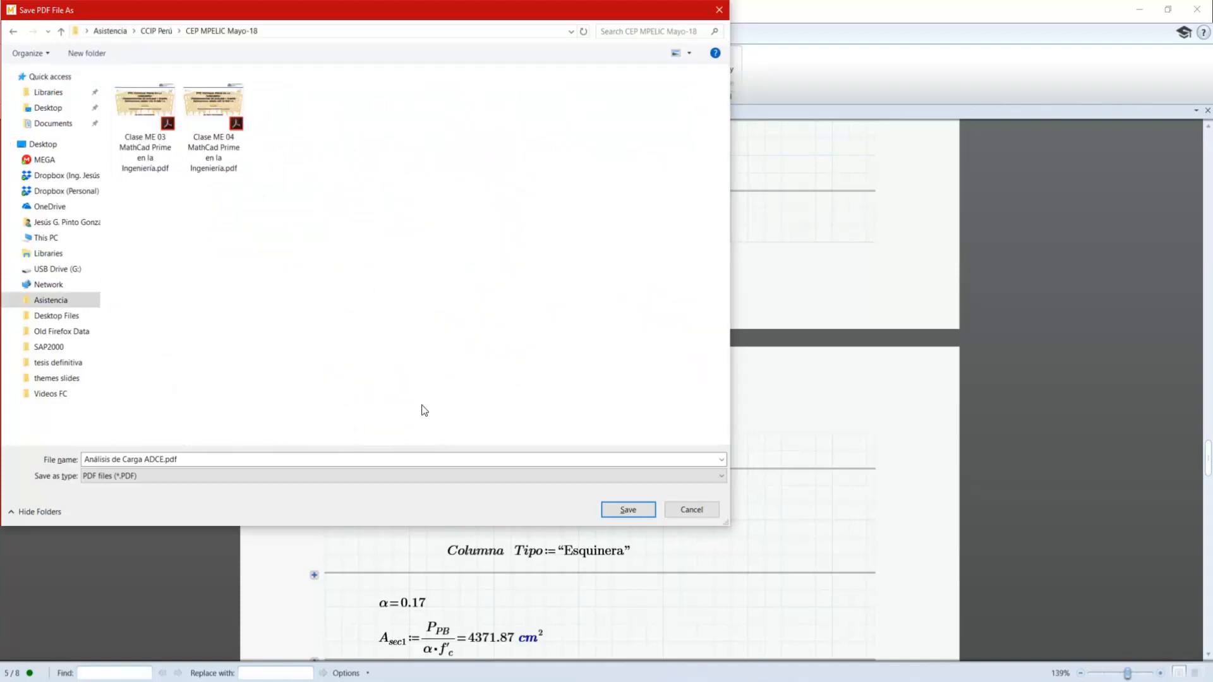
left_click(619, 511)
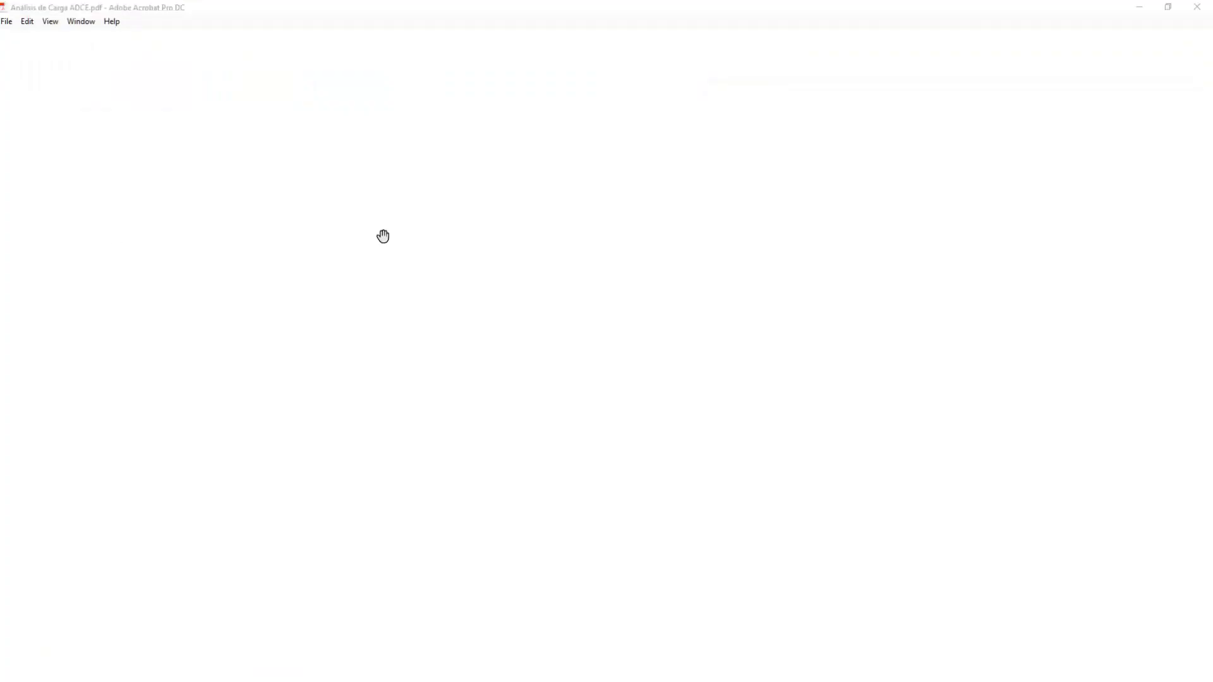
- Review the exported PDF in Adobe Acrobat from the load combinations to the column predimensioning pages, and return to Mathcad
scroll(355, 274, "down", 3)
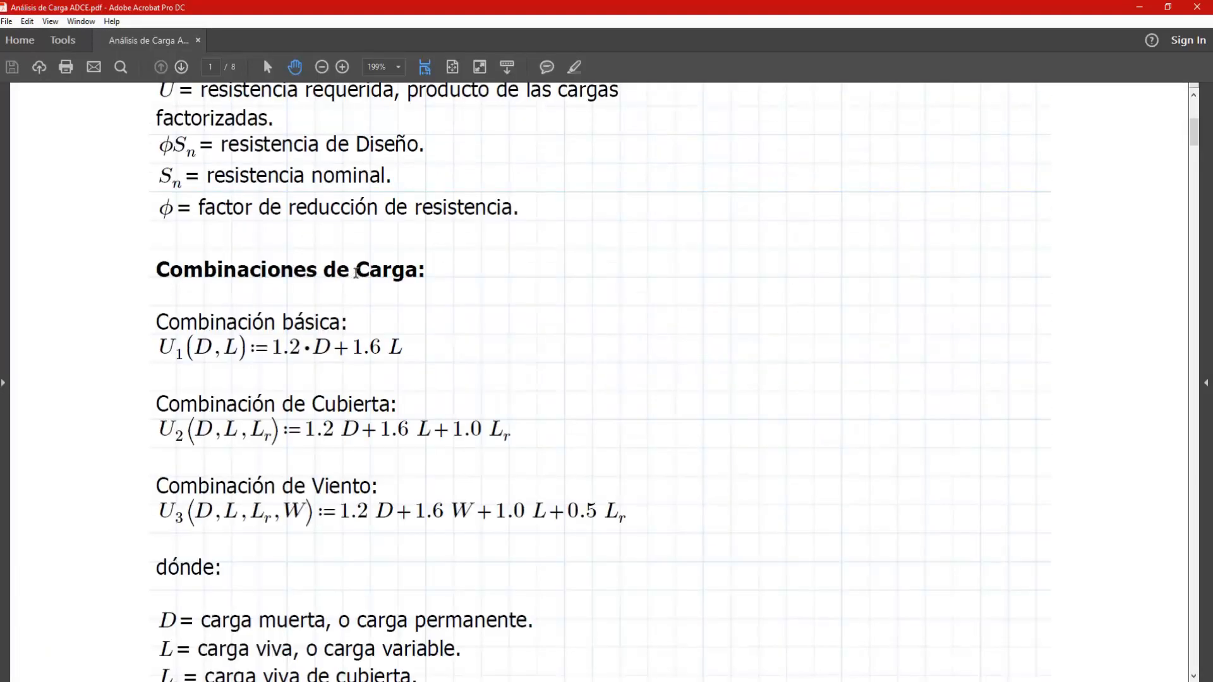
scroll(401, 278, "down", 5)
scroll(516, 311, "down", 5)
scroll(516, 312, "down", 20)
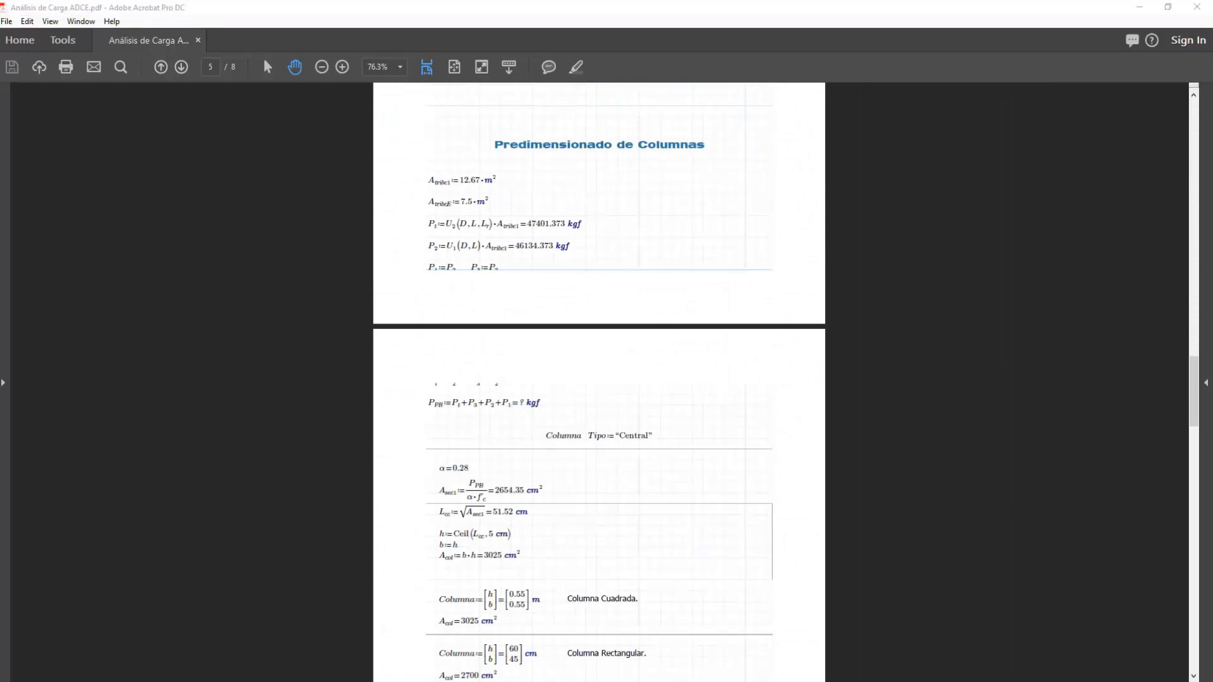
left_click(1139, 7)
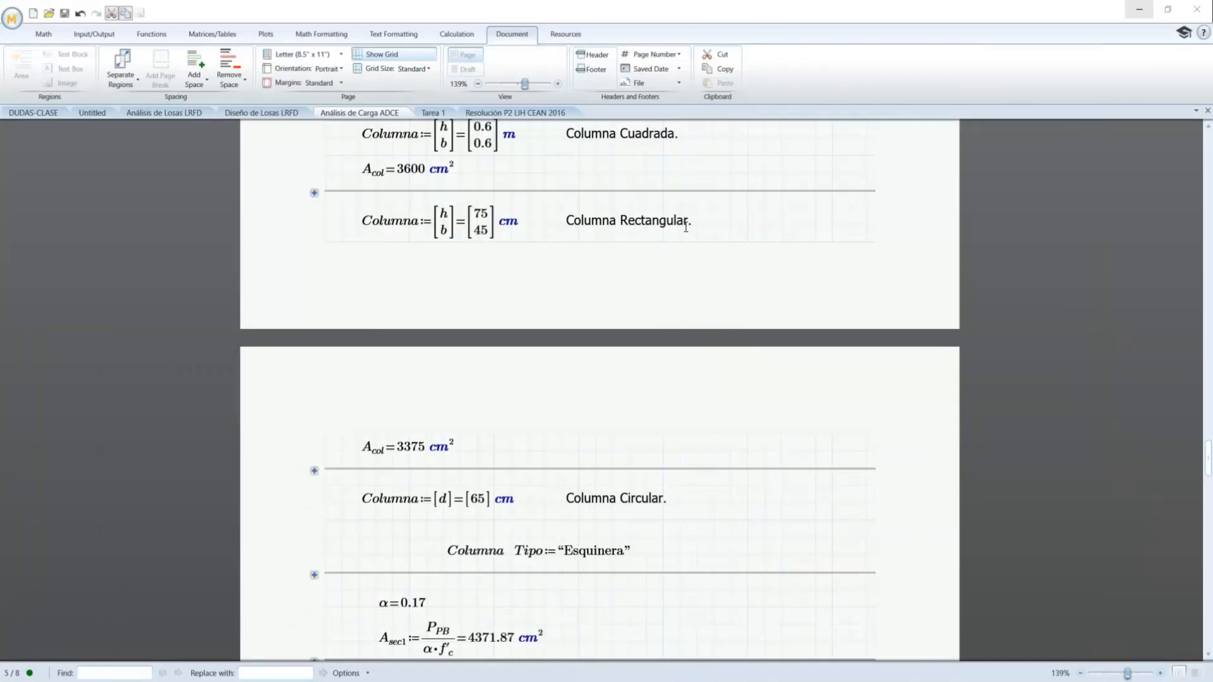